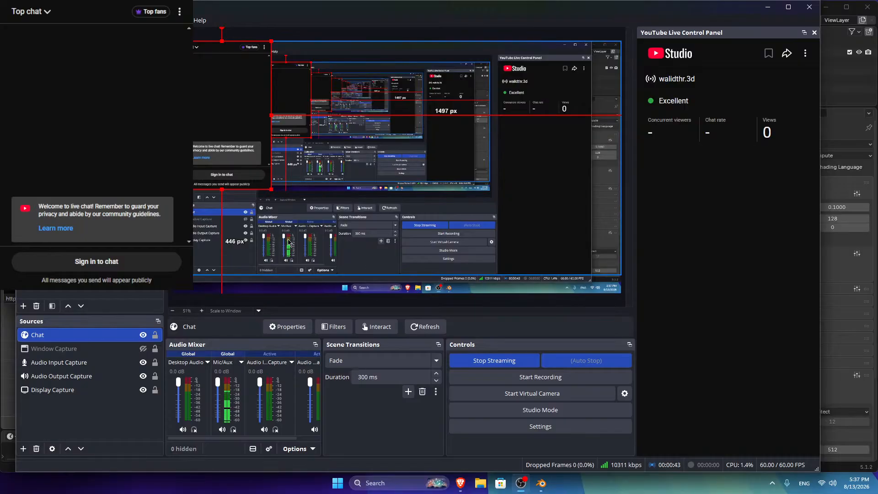
Step: Resume and rewind the OBS chat tutorial video in the browser
mouse_move(460, 483)
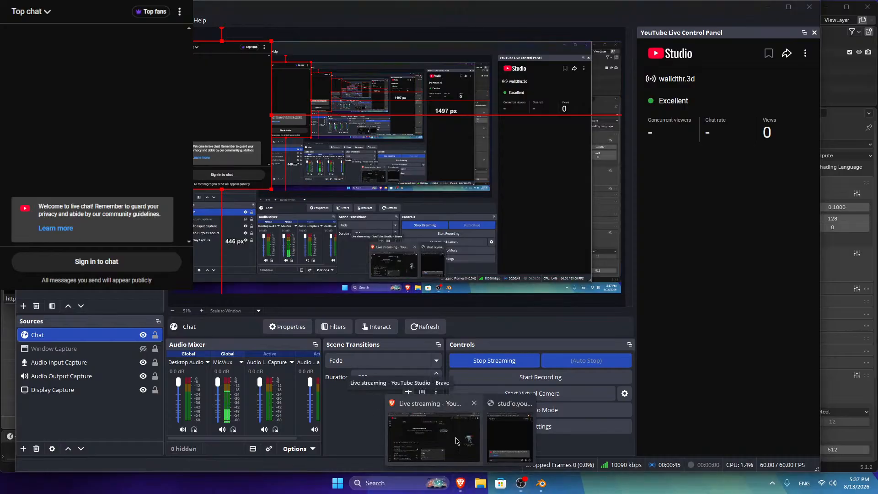
click(434, 446)
key(ctrl+shift+Tab)
key(ctrl+shift+Tab)
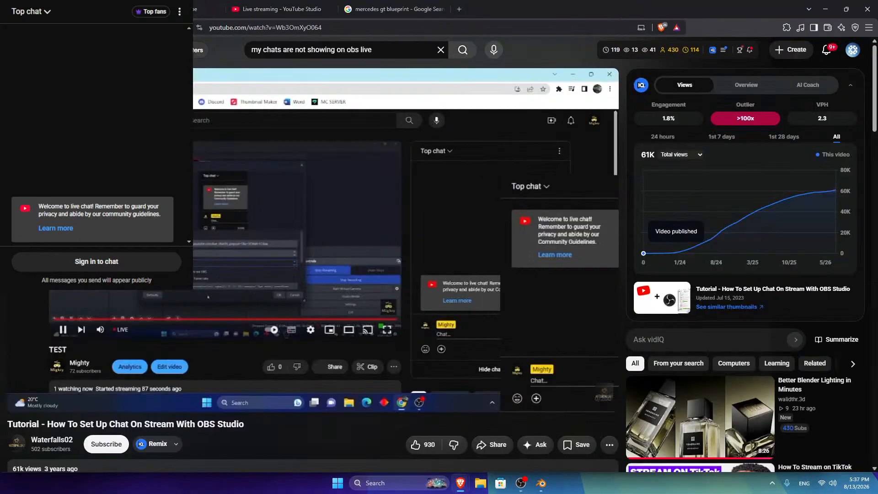
click(232, 245)
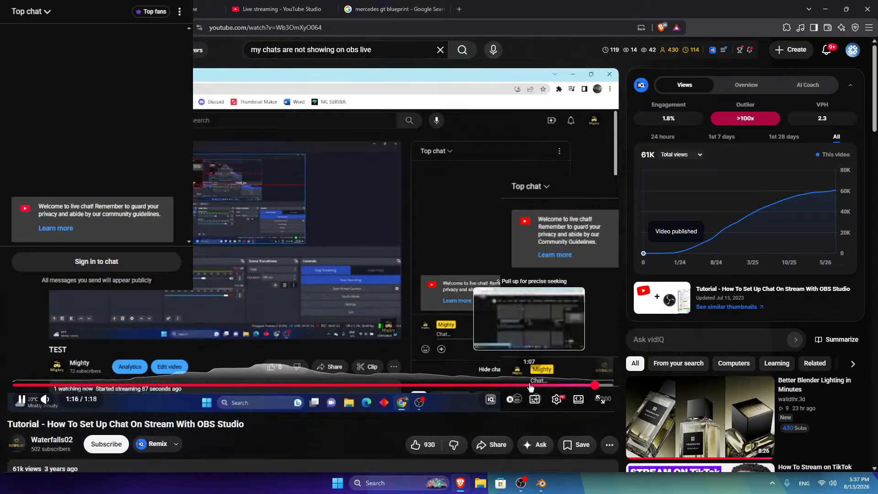
drag(476, 386, 565, 388)
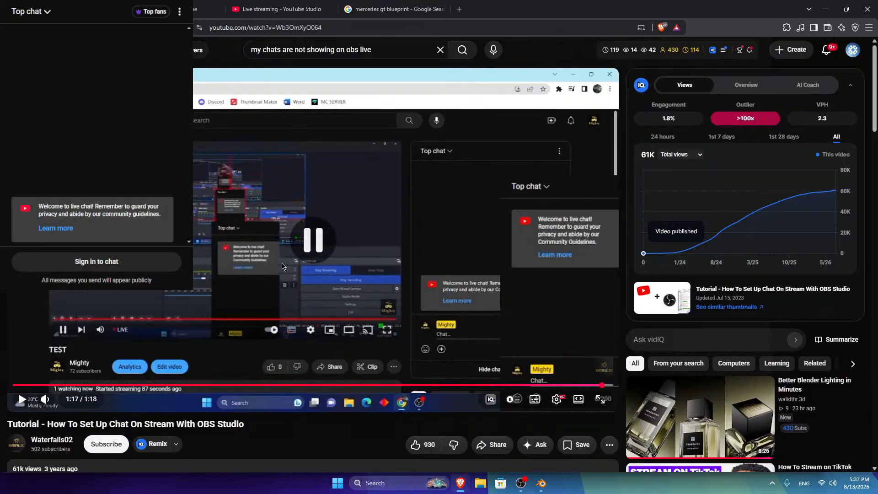
click(826, 8)
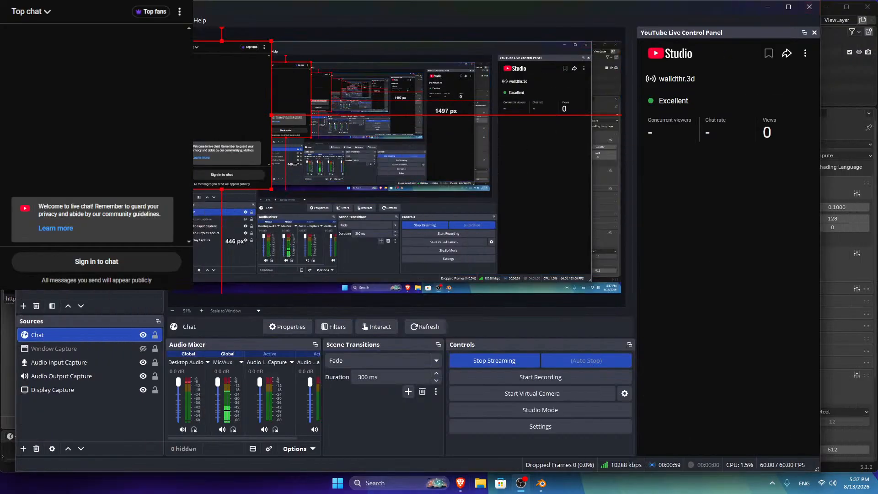
Step: Drag the chat overlay lower on the left, then show YouTube Studio's live streaming page
drag(202, 177, 225, 225)
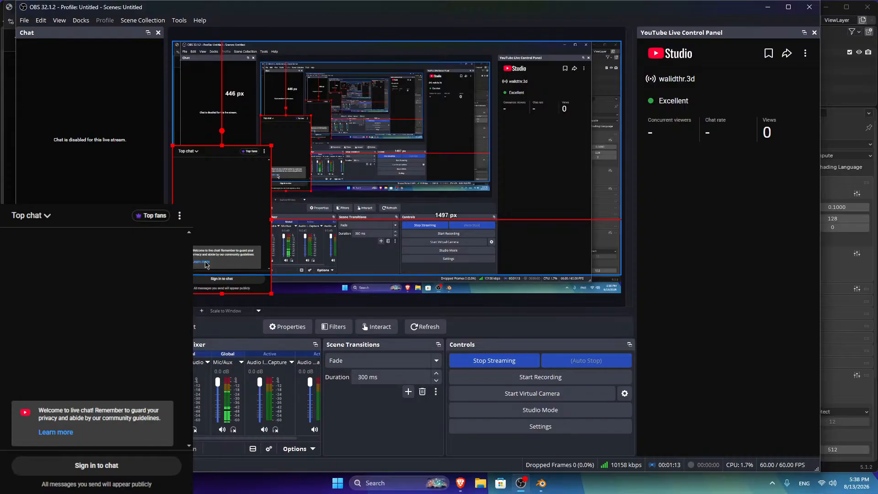
click(281, 219)
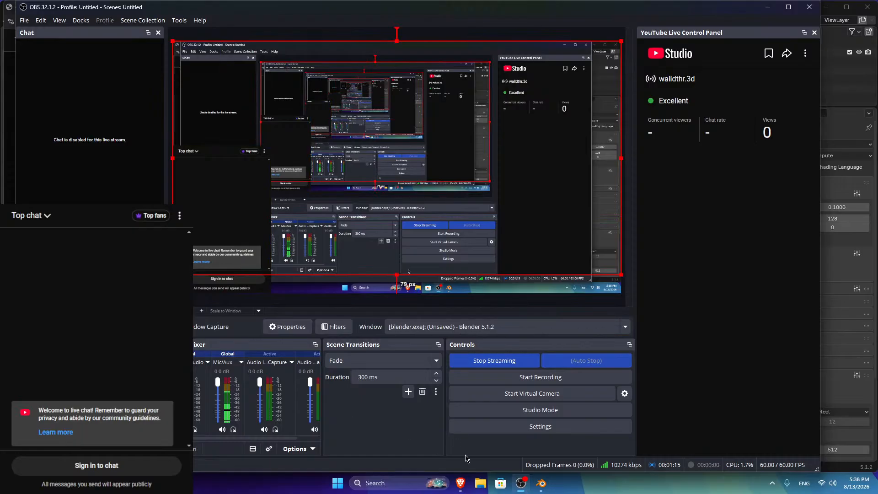
mouse_move(460, 482)
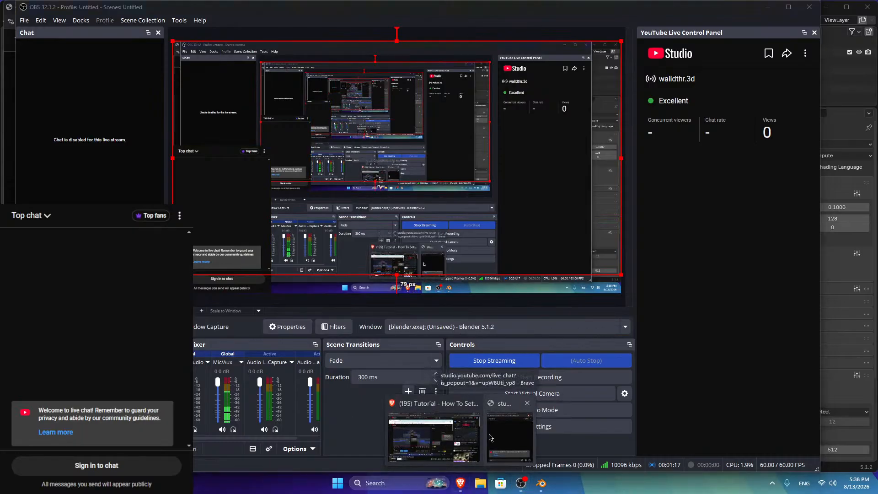
click(439, 430)
click(256, 5)
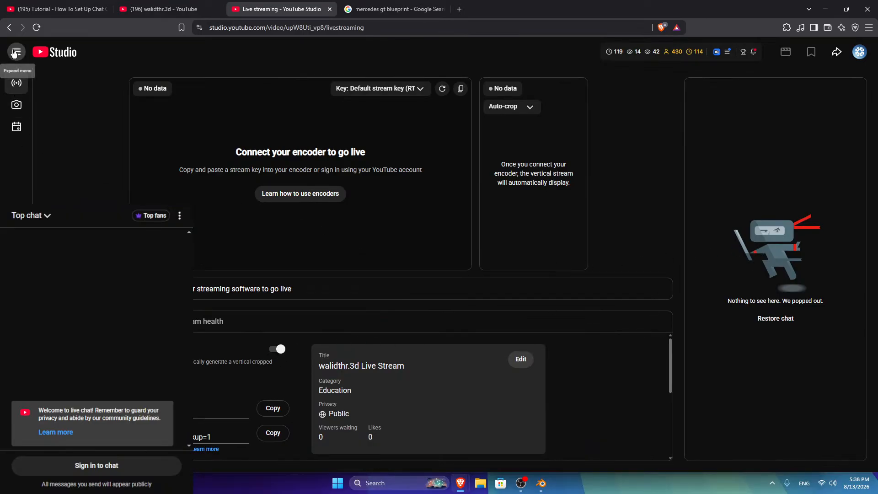
Step: Check the stream's analytics and stream key list, then reload the live streaming page
click(16, 52)
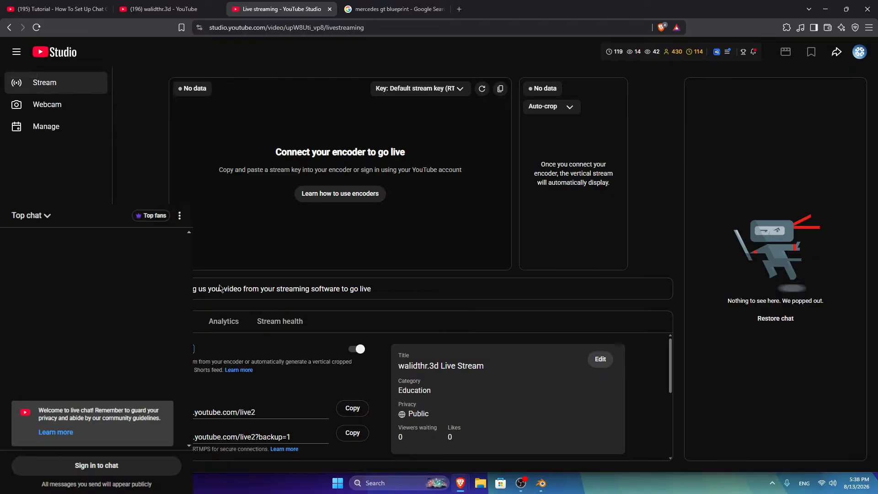
click(227, 322)
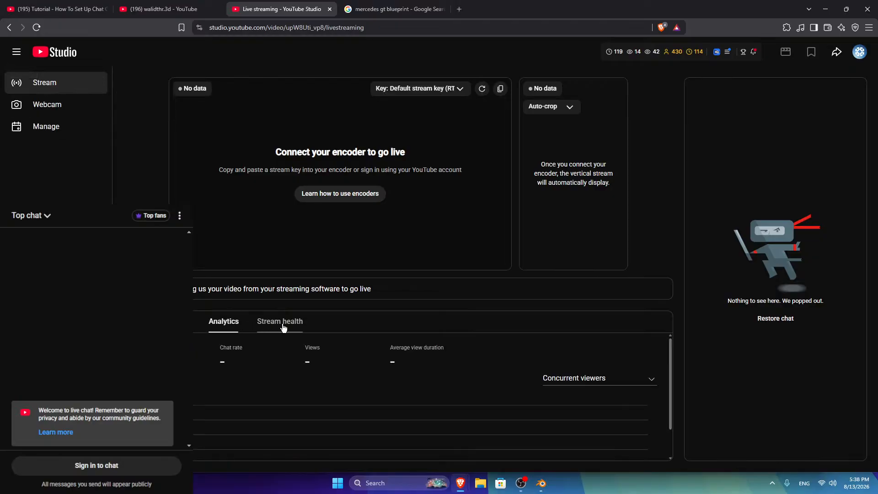
click(441, 89)
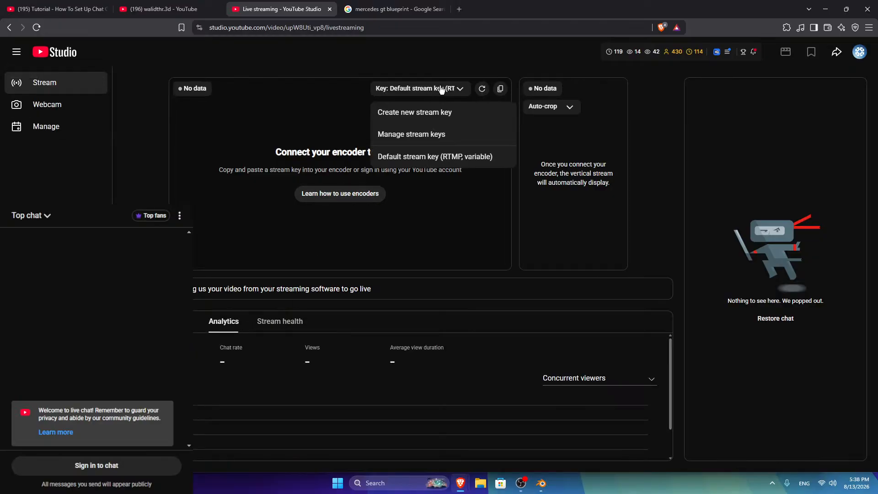
click(208, 118)
click(36, 28)
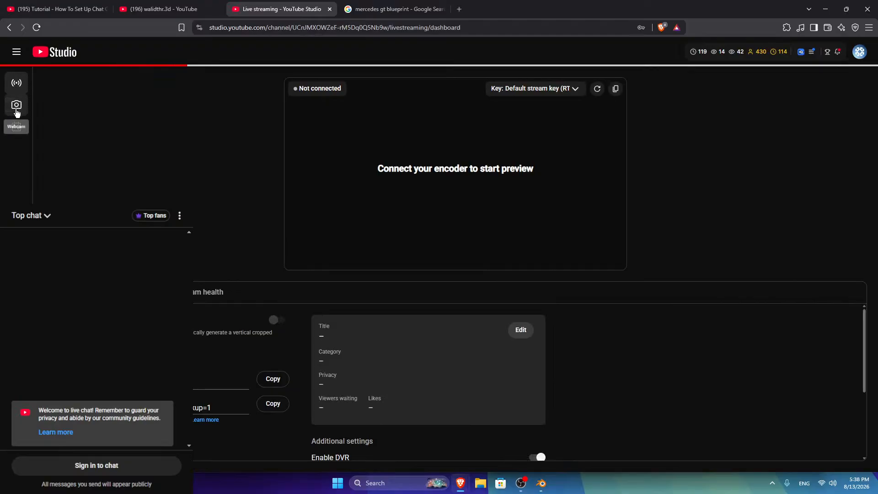
Step: Visit the Webcam page, then open the live stream's control room from Manage
click(17, 105)
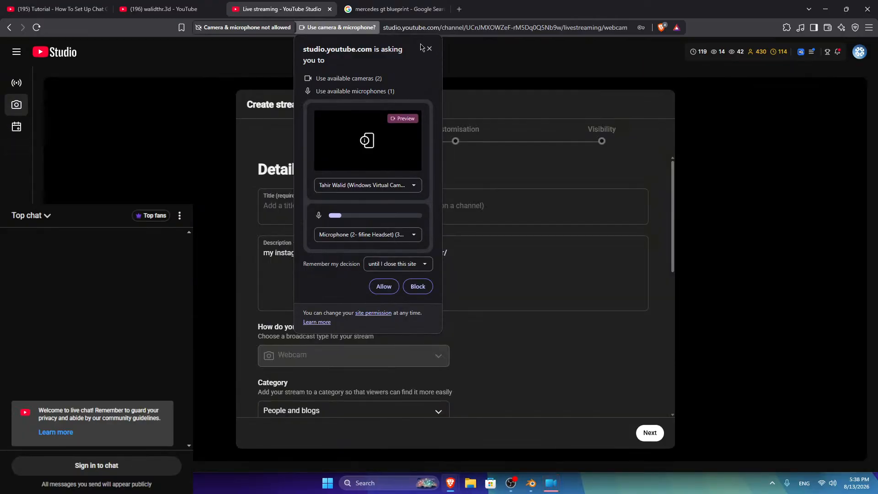
click(429, 48)
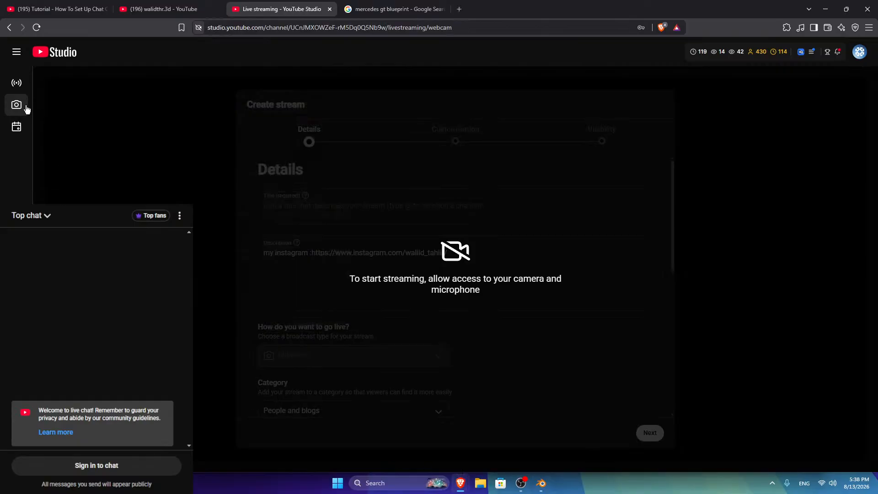
click(16, 127)
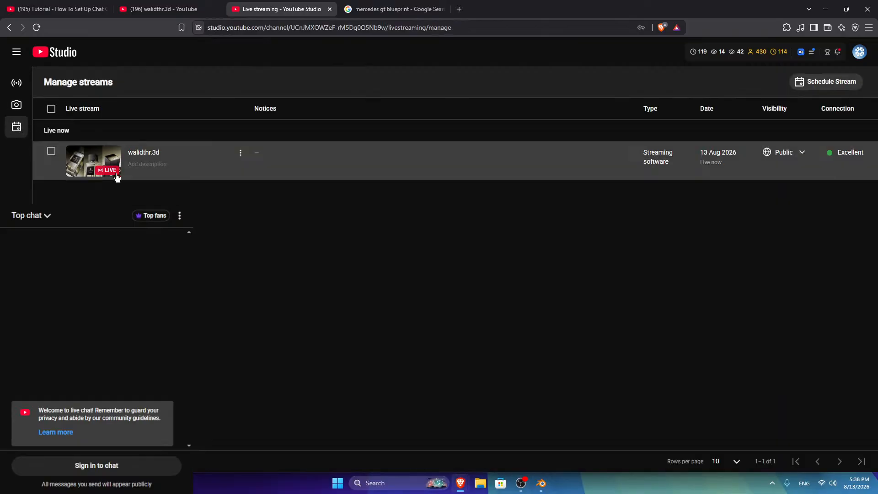
click(116, 176)
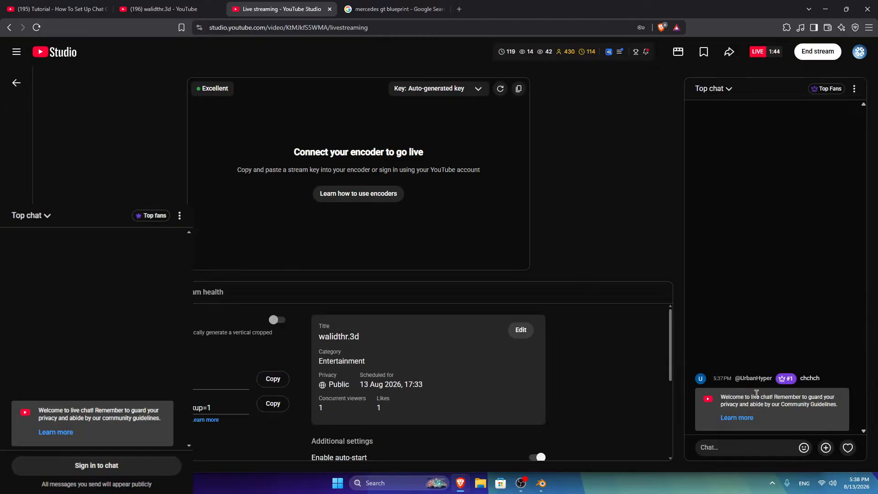
Step: Nudge the Blender window capture right and down, and drag the chat overlay to the top-left
click(846, 8)
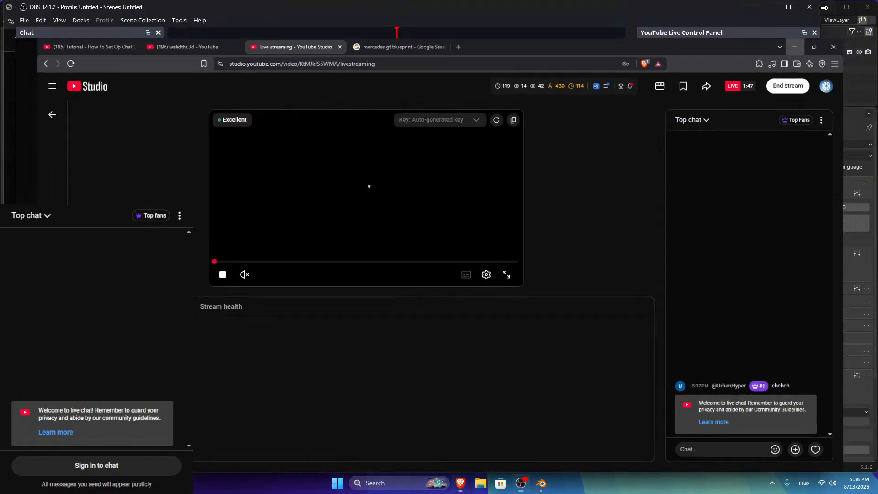
click(823, 7)
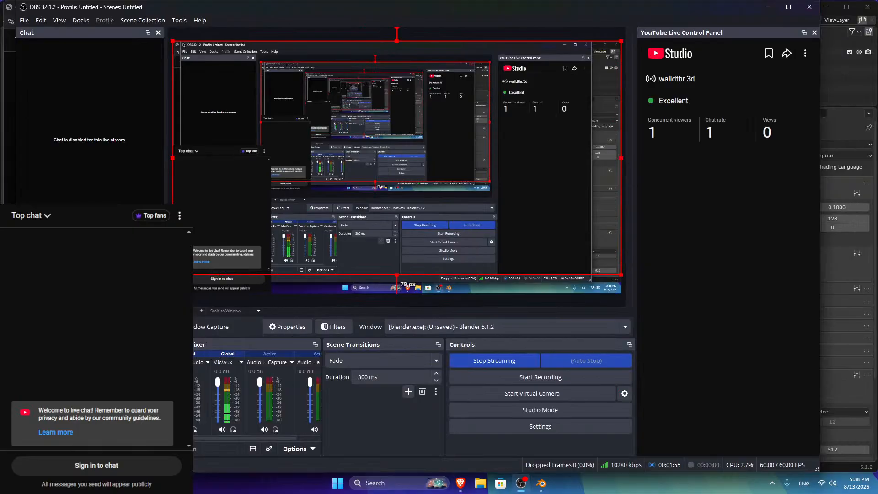
mouse_move(213, 155)
mouse_down()
mouse_move(235, 162)
mouse_move(212, 159)
mouse_up()
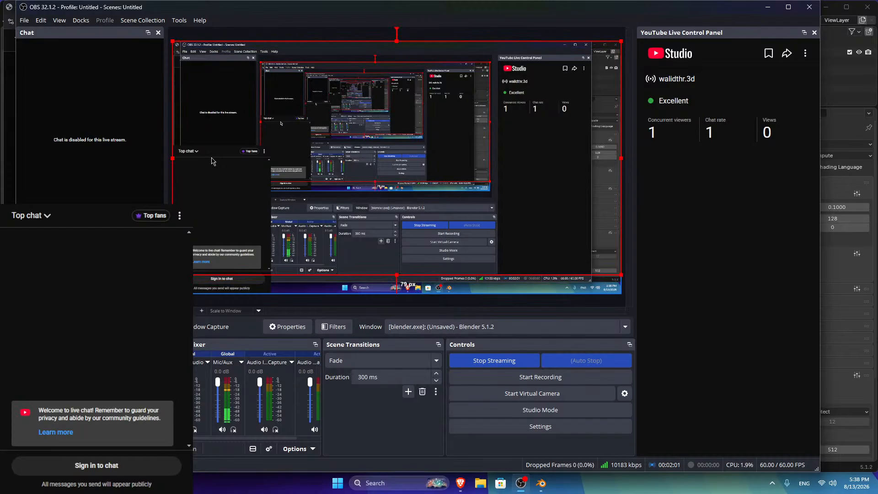
drag(213, 160, 208, 51)
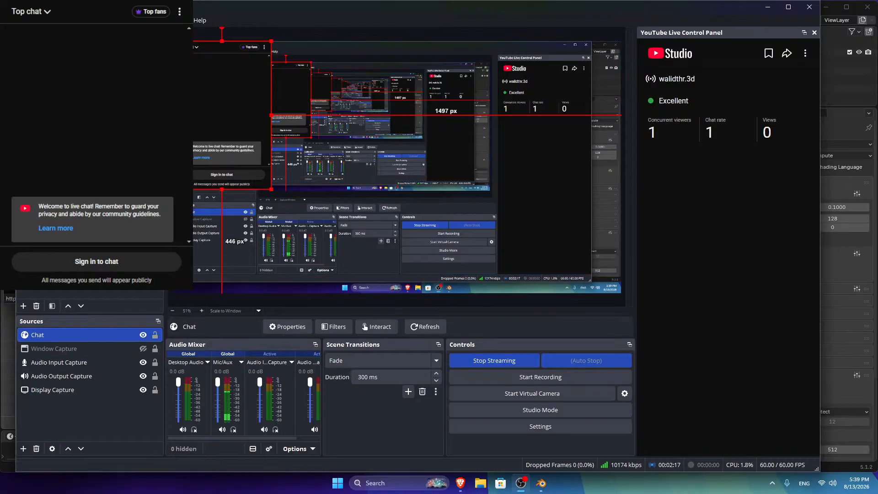
Step: Make the pop-out chat window narrower, move it lower left, and return to YouTube Studio
click(774, 9)
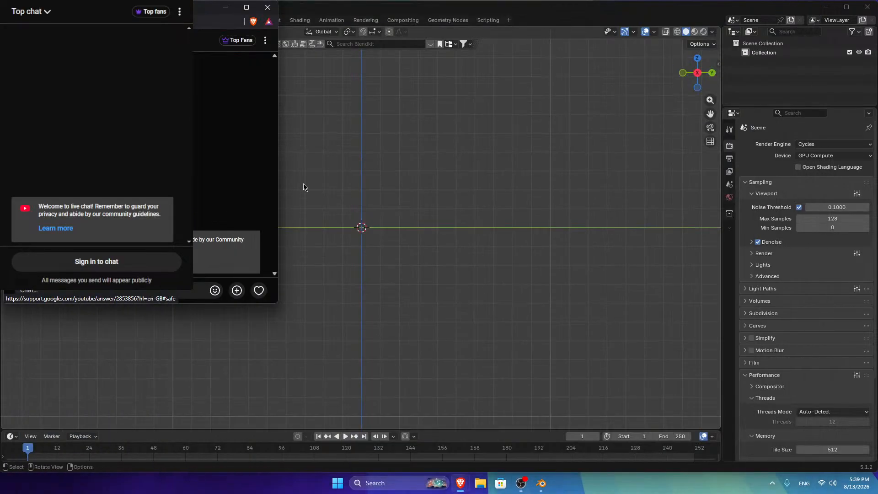
drag(277, 132, 166, 133)
drag(92, 14, 92, 131)
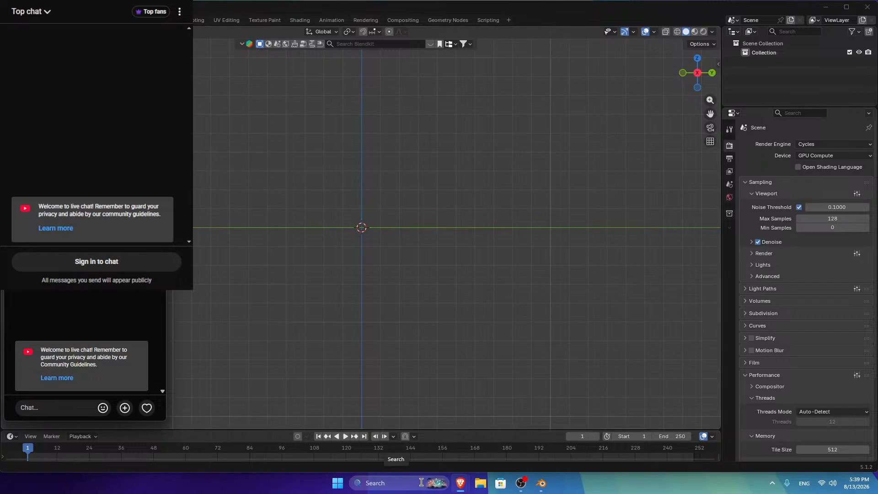
mouse_move(460, 483)
click(443, 437)
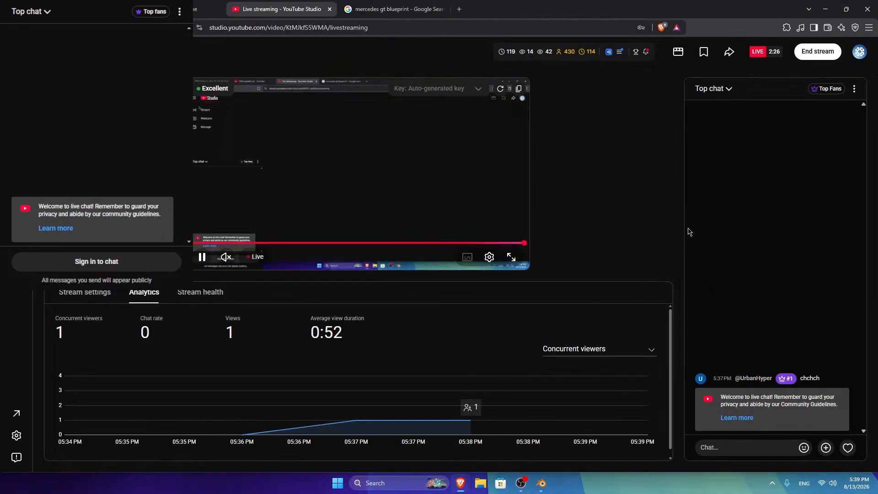
Step: Minimize the YouTube Studio control room to reveal Blender's empty scene and the chat popup
click(854, 89)
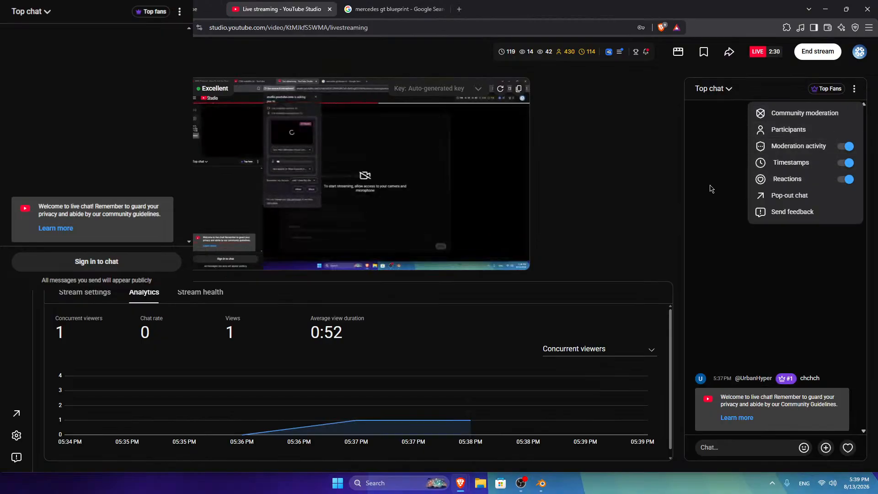
click(711, 189)
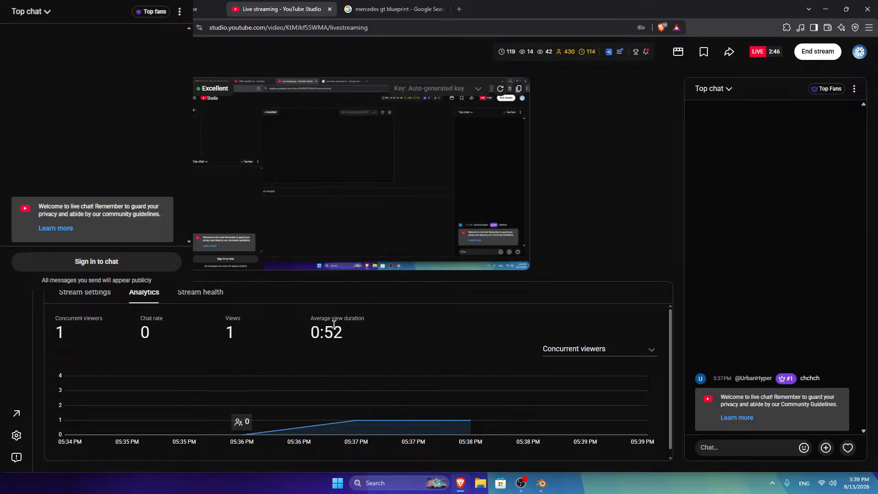
click(825, 9)
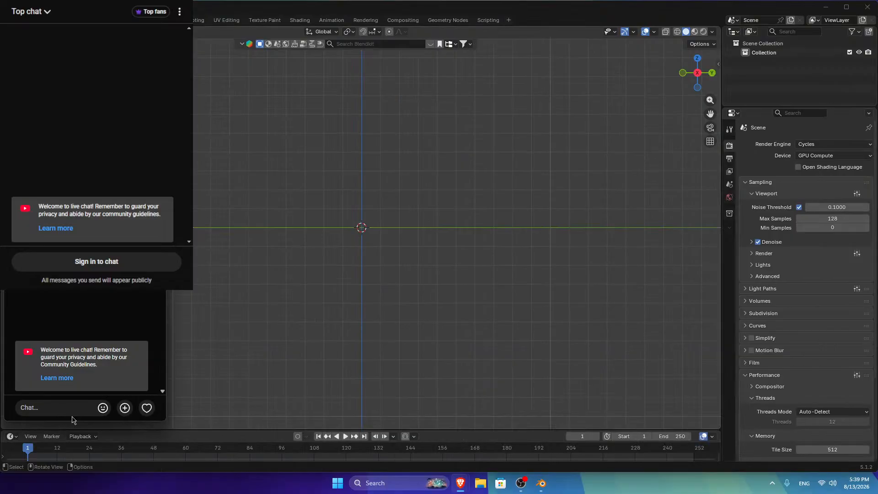
mouse_move(461, 484)
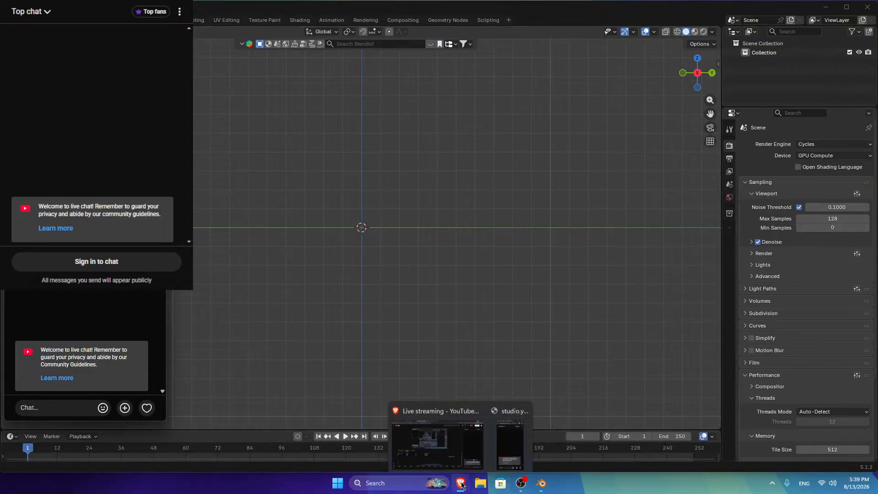
click(443, 430)
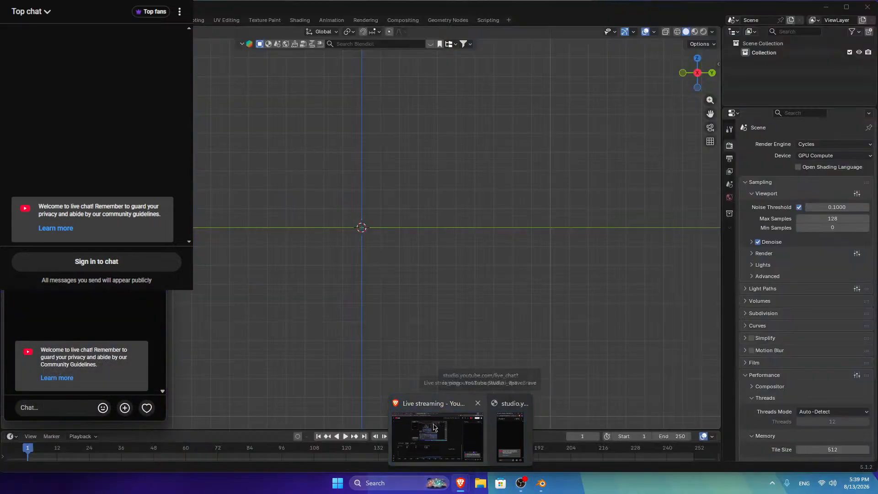
click(434, 427)
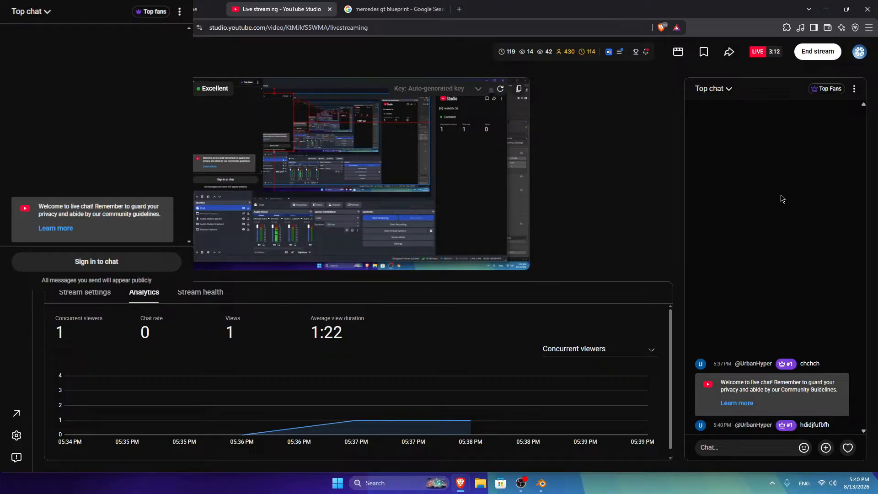
click(825, 9)
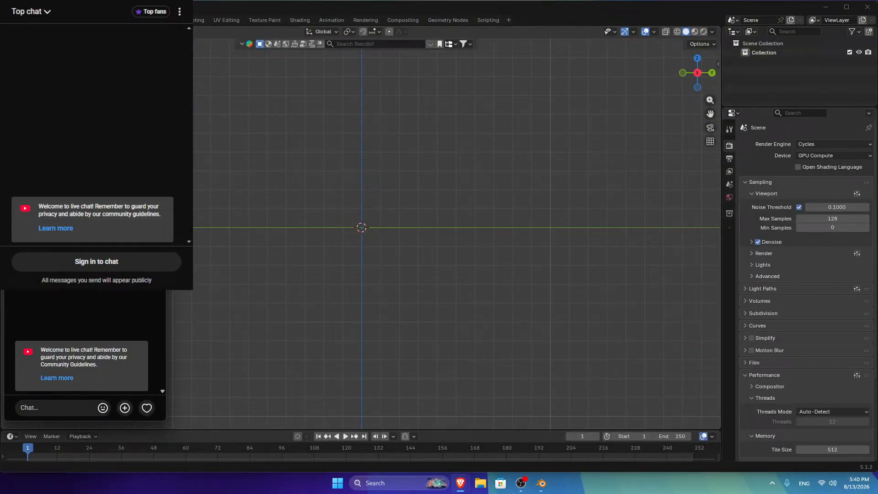
Step: Move and narrow the OBS window so it sits beside Blender
click(520, 482)
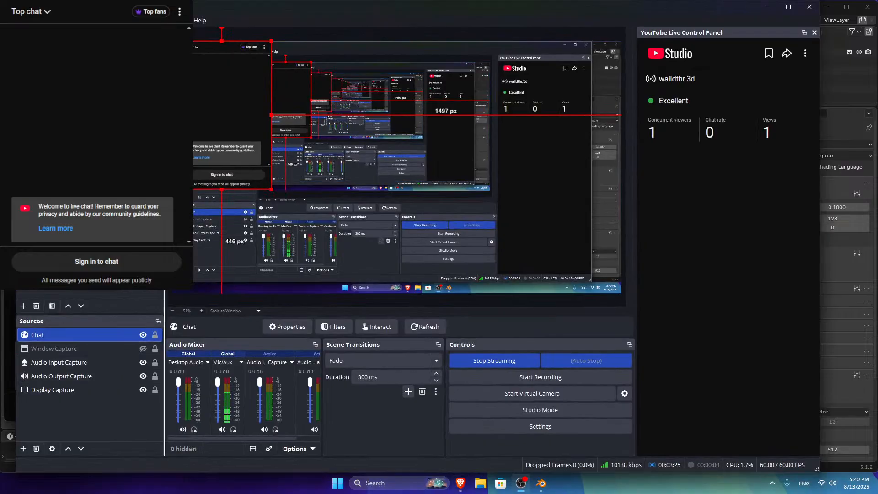
drag(186, 9, 343, 20)
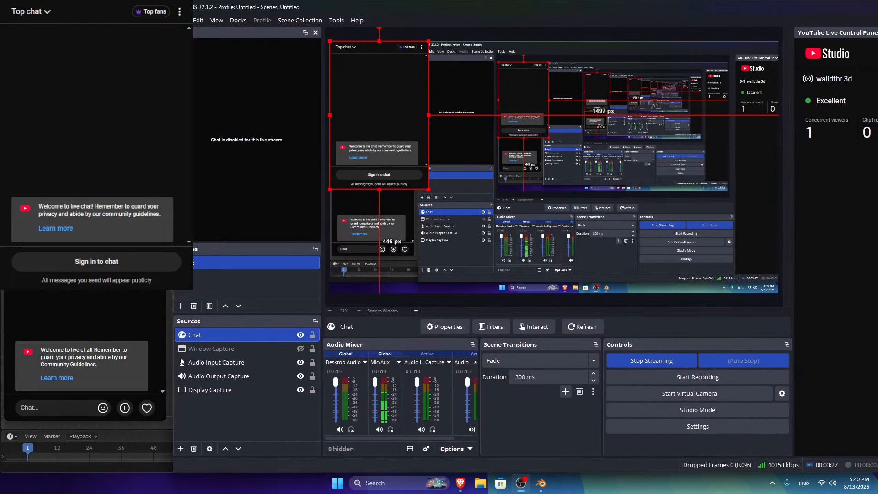
drag(173, 87, 315, 86)
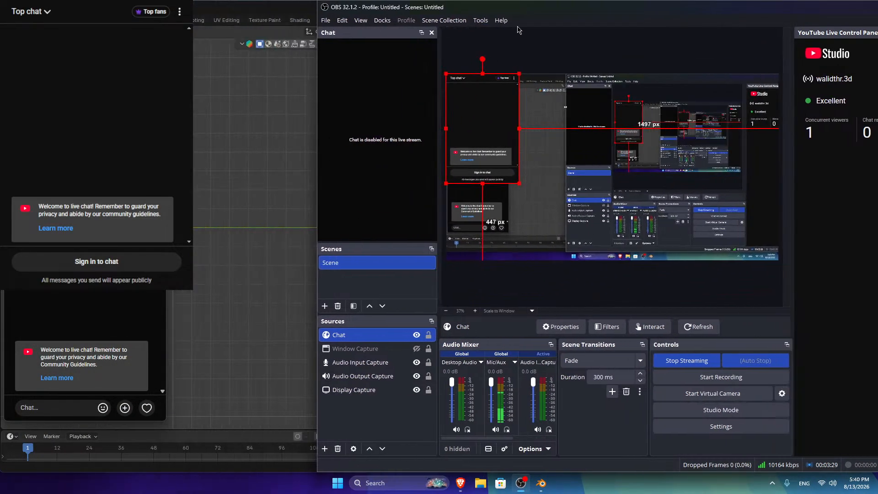
drag(527, 15, 447, 16)
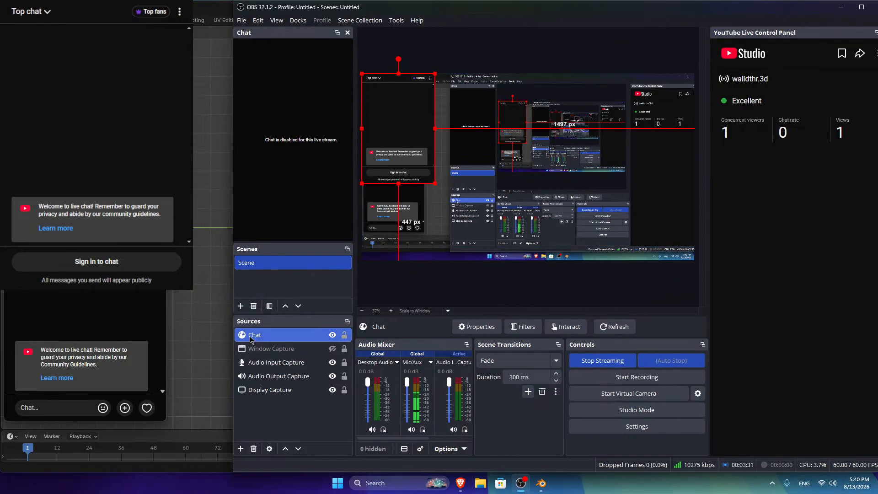
Step: Close the separate live-chat popup window
mouse_move(87, 126)
mouse_down()
mouse_move(128, 137)
mouse_move(88, 126)
mouse_up()
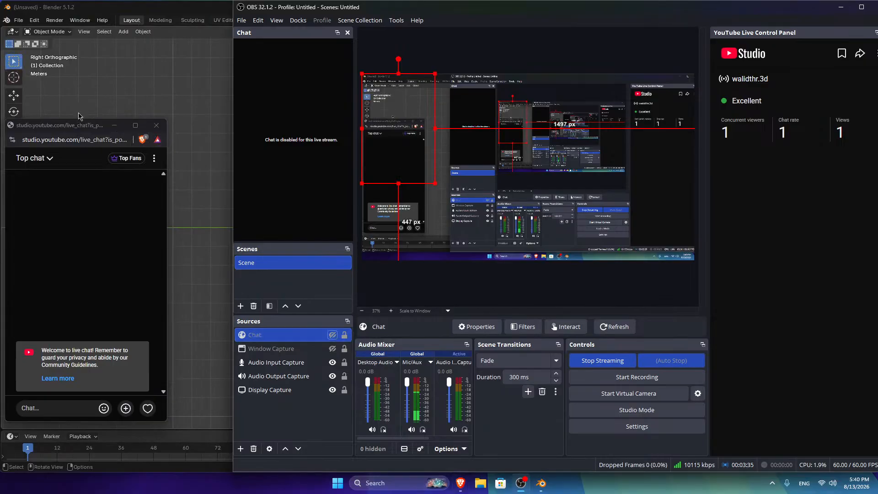
drag(85, 130, 80, 203)
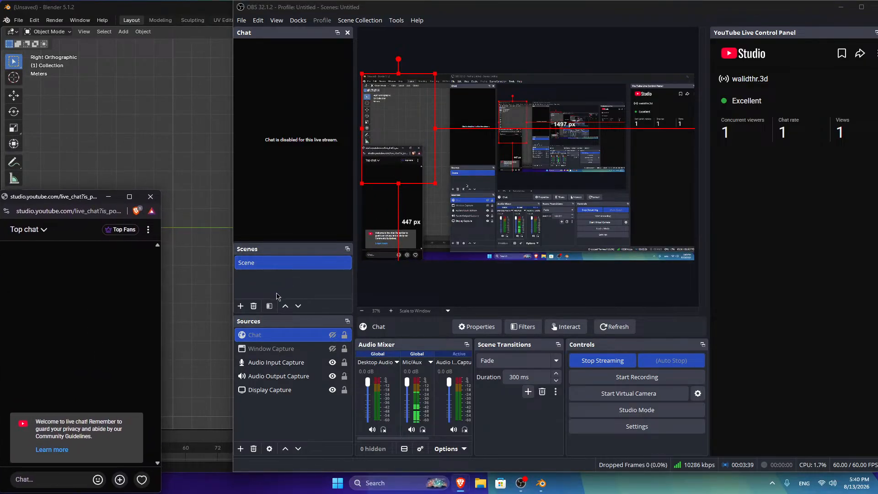
drag(66, 201, 85, 189)
click(148, 184)
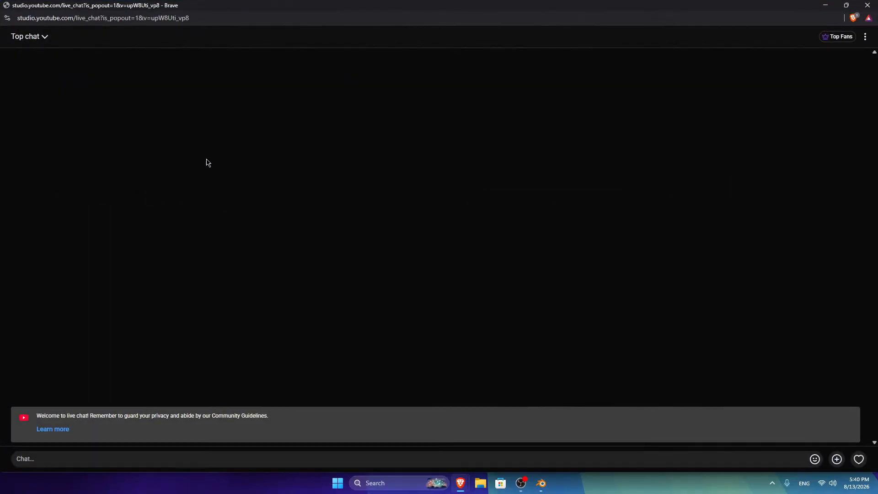
click(845, 5)
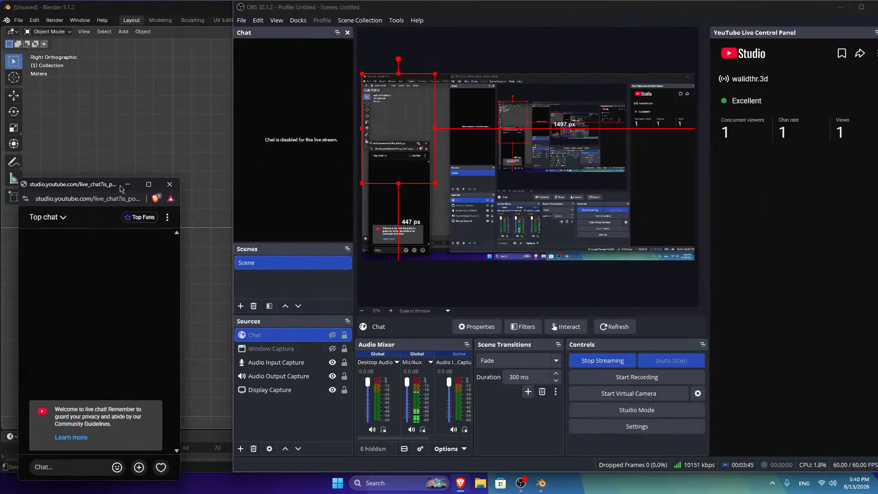
click(170, 183)
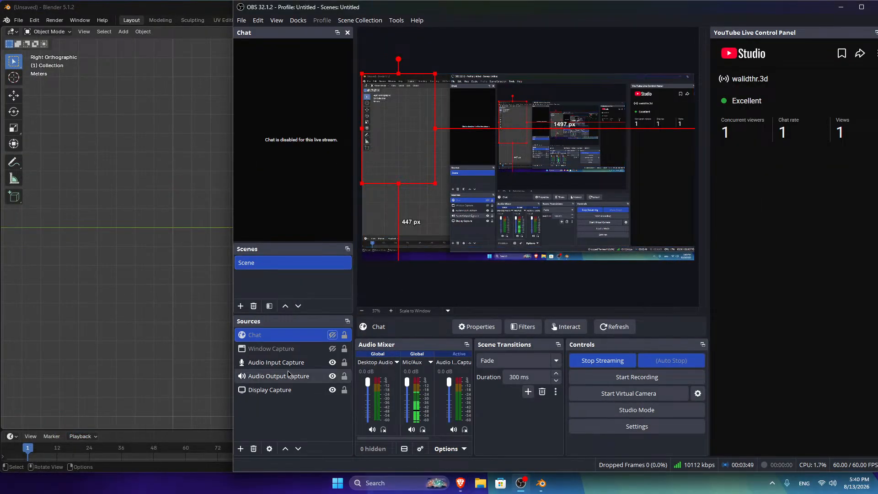
Step: Toggle the Chat source's visibility until it ends hidden
click(332, 335)
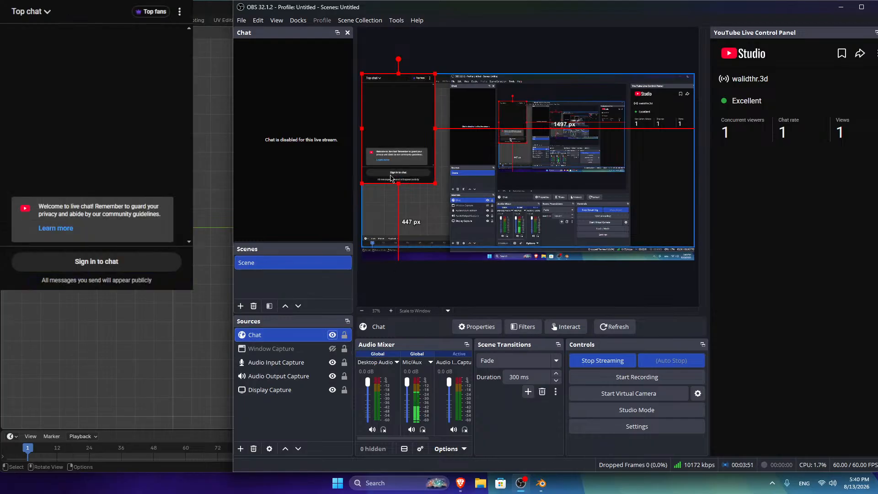
click(332, 336)
click(333, 337)
click(333, 337)
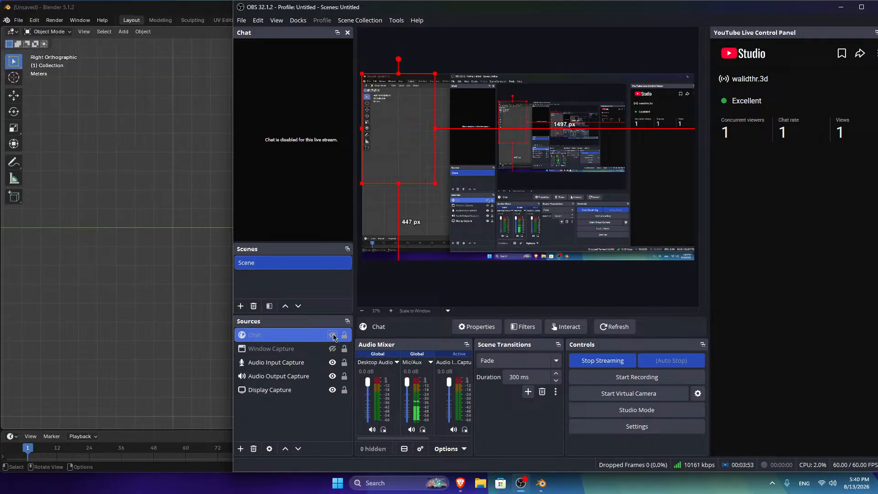
click(334, 337)
click(333, 337)
click(334, 337)
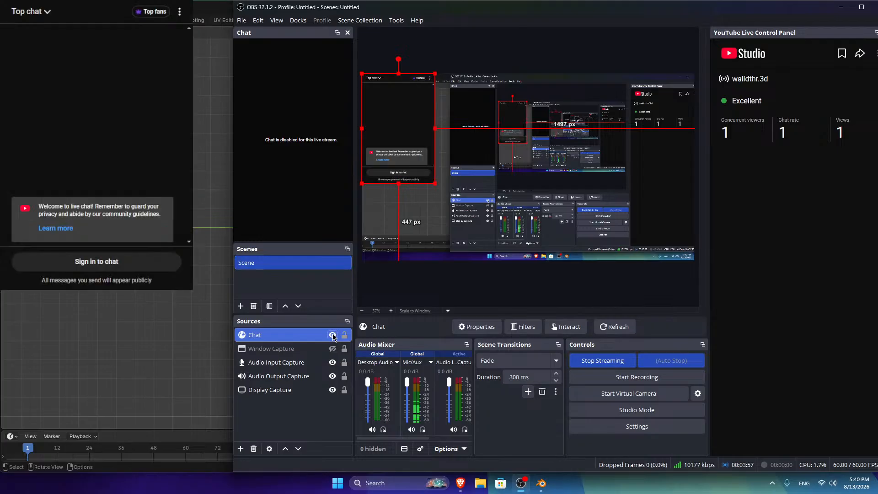
click(334, 337)
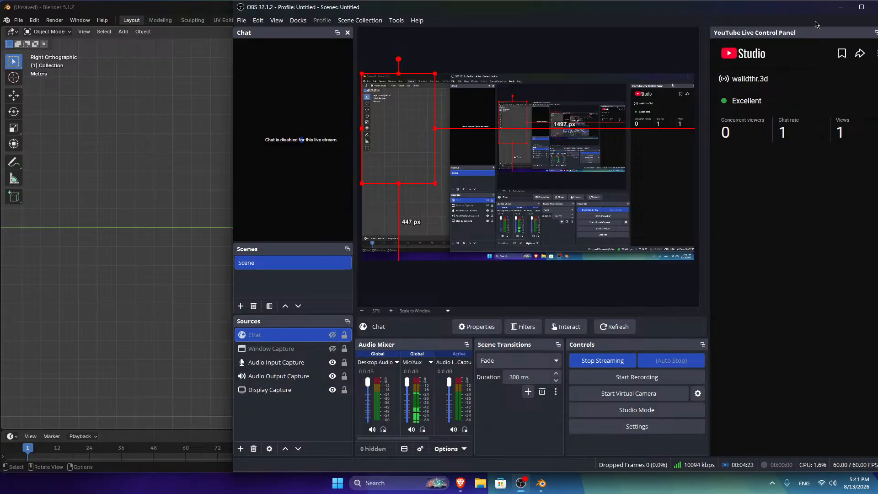
Step: Refresh the YouTube live control panel, unhide the Chat source, and open its properties
drag(793, 9, 651, 9)
click(724, 54)
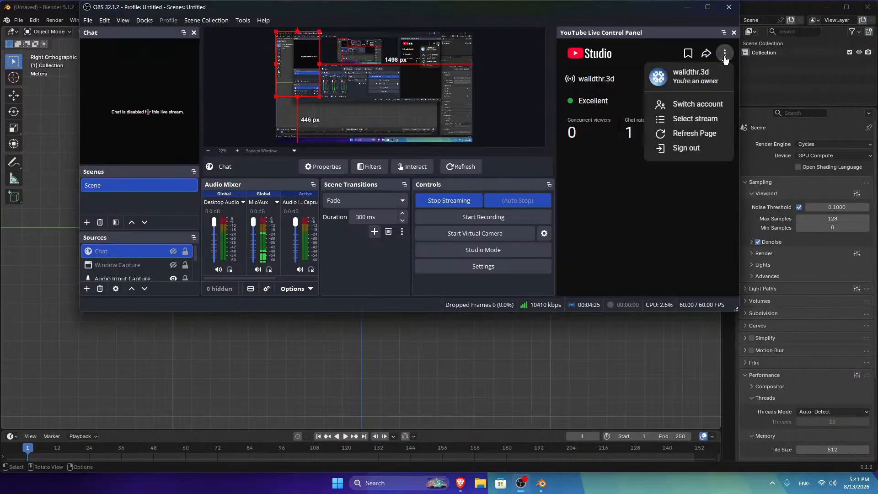
click(688, 133)
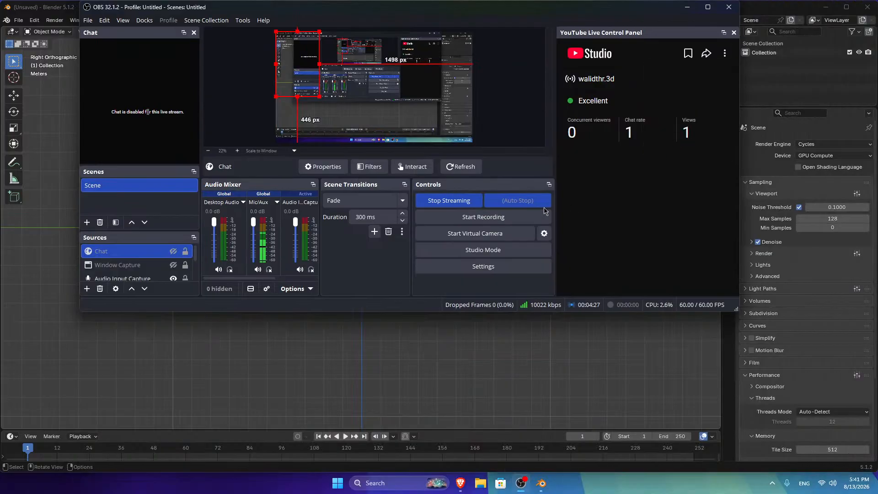
drag(557, 13, 561, 84)
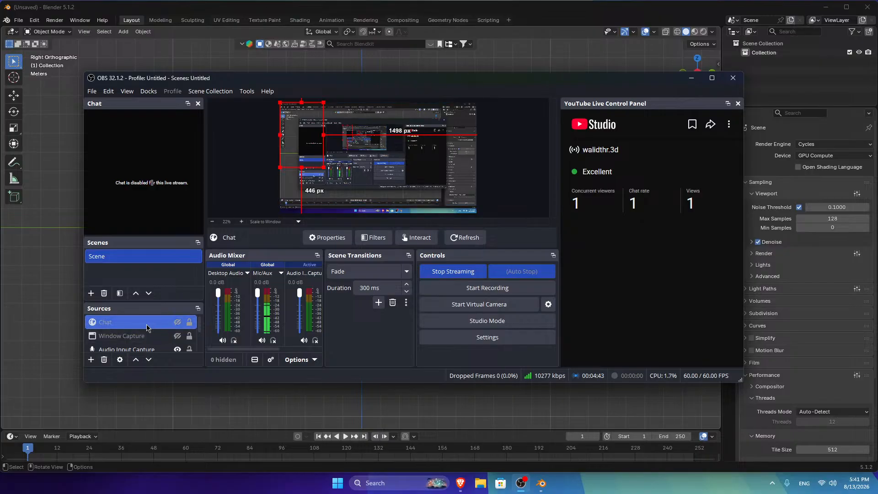
click(178, 321)
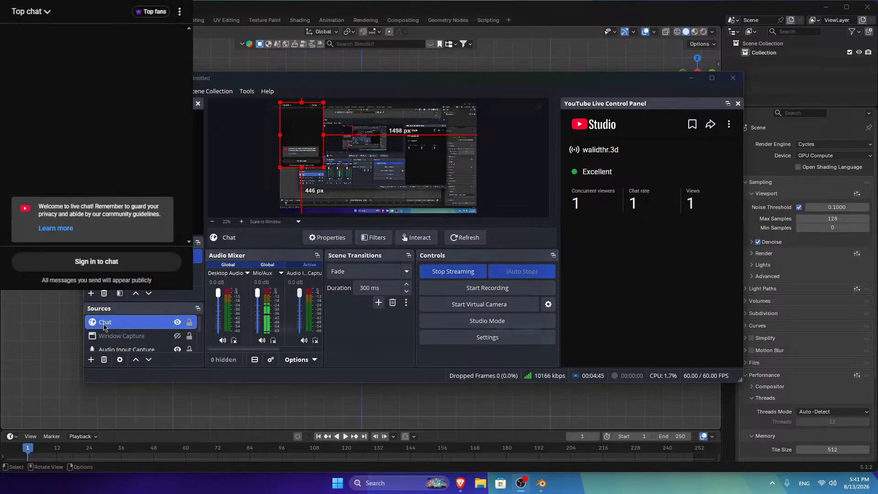
click(327, 237)
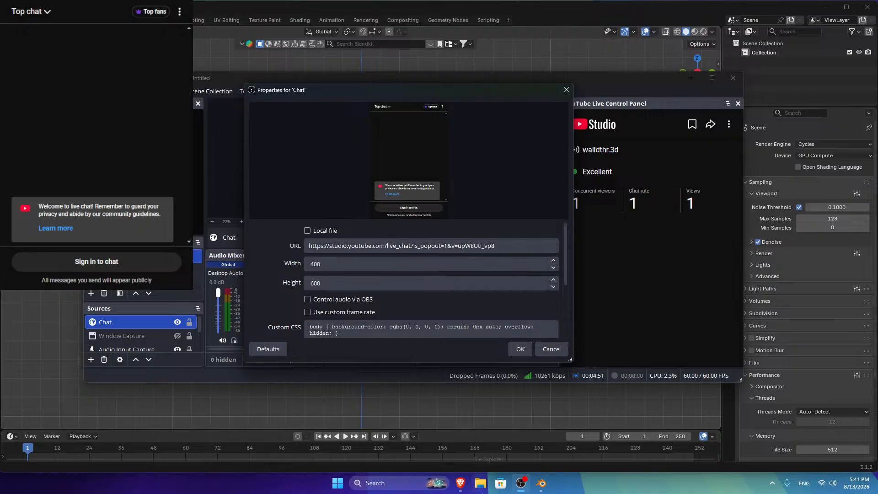
Step: Pop out the current stream's live chat in YouTube Studio and copy its URL
click(465, 485)
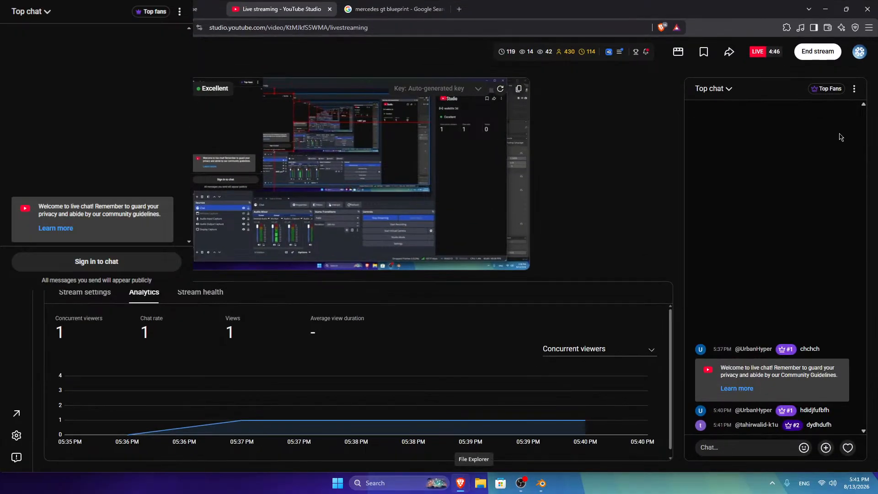
click(854, 88)
click(780, 197)
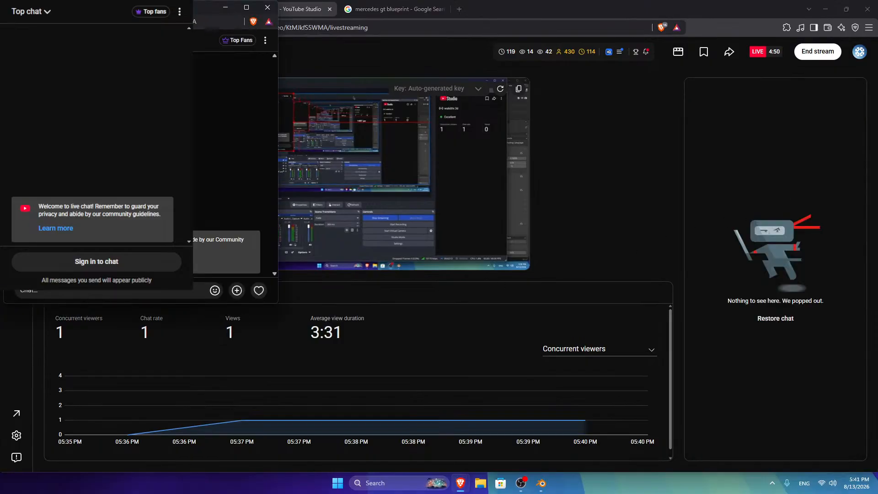
click(203, 24)
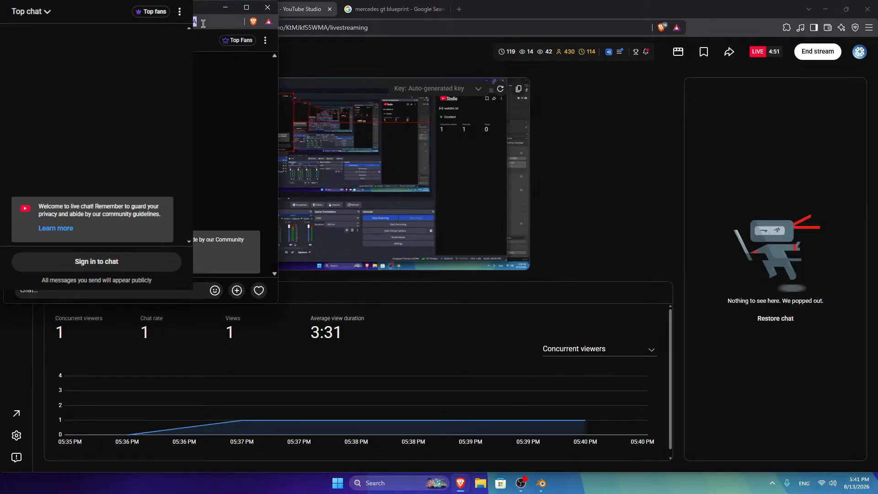
click(226, 8)
Step: Replace the Chat source URL with the copied pop-out chat address
click(521, 483)
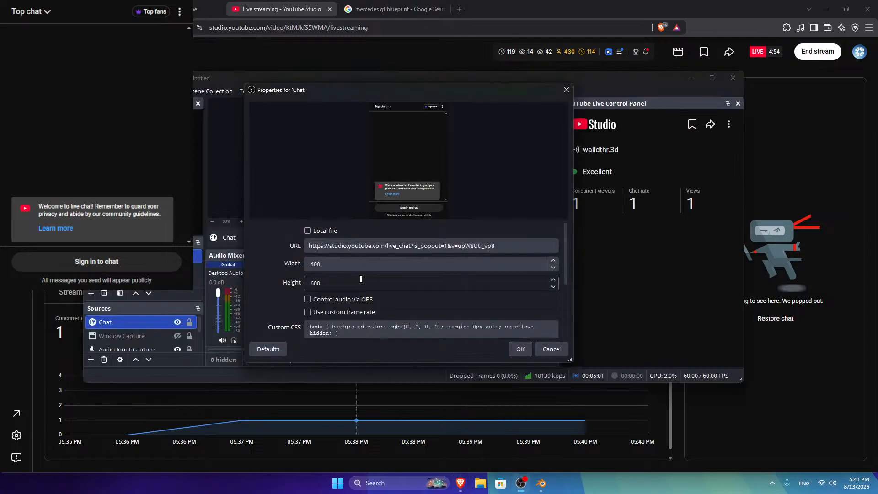
triple_click(501, 246)
text(https://studio.youtube.com/live_chat?is_popout=1&v=KtMJkfS5WMA)
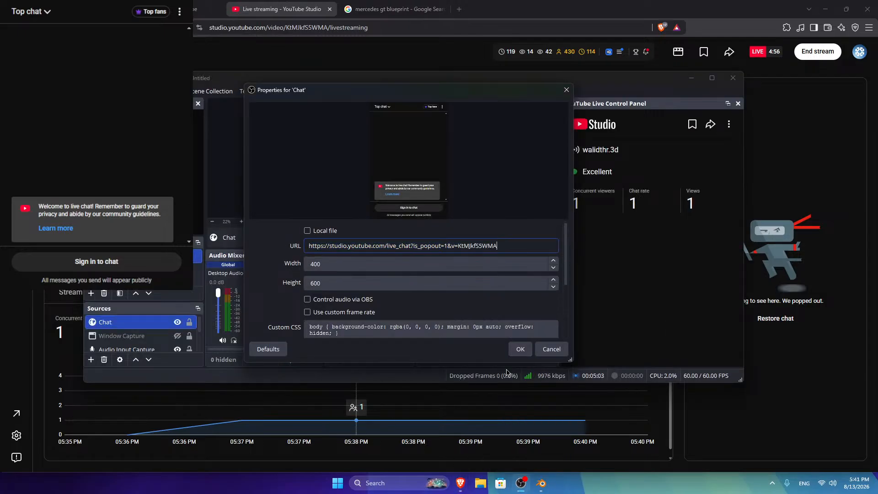
click(520, 349)
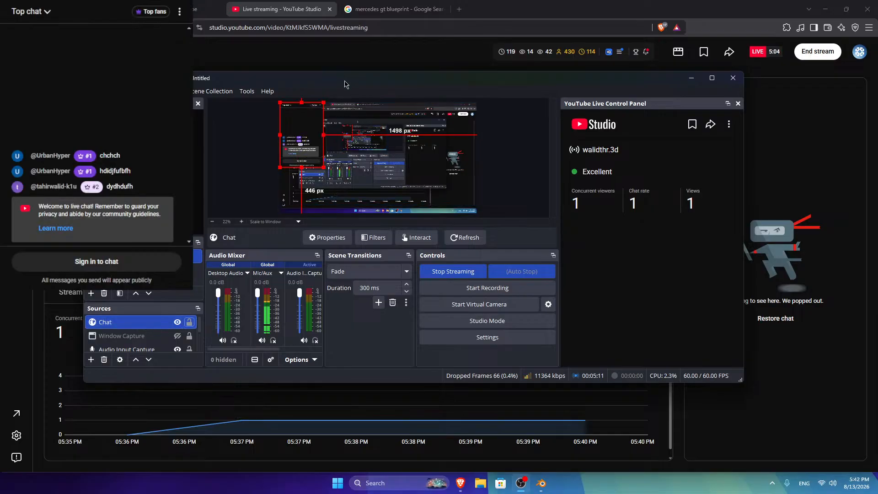
Step: Maximize OBS and review the Chat properties, leaving Use custom frame rate off
click(711, 78)
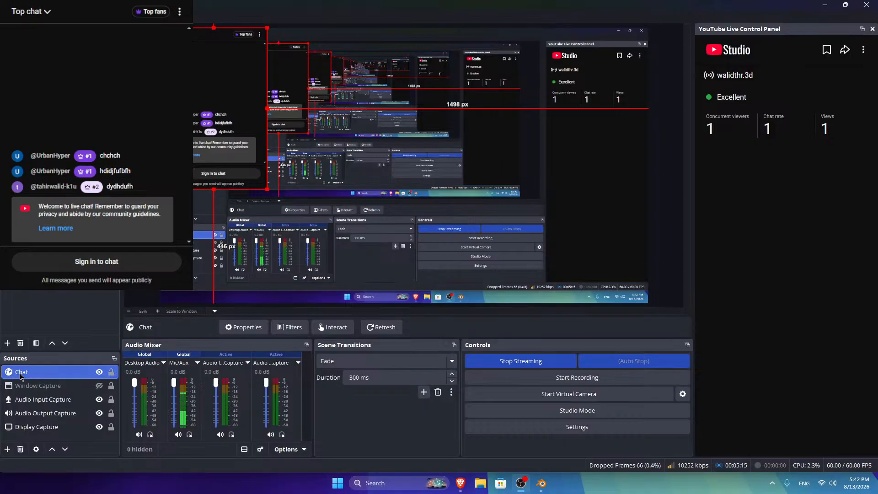
double_click(22, 372)
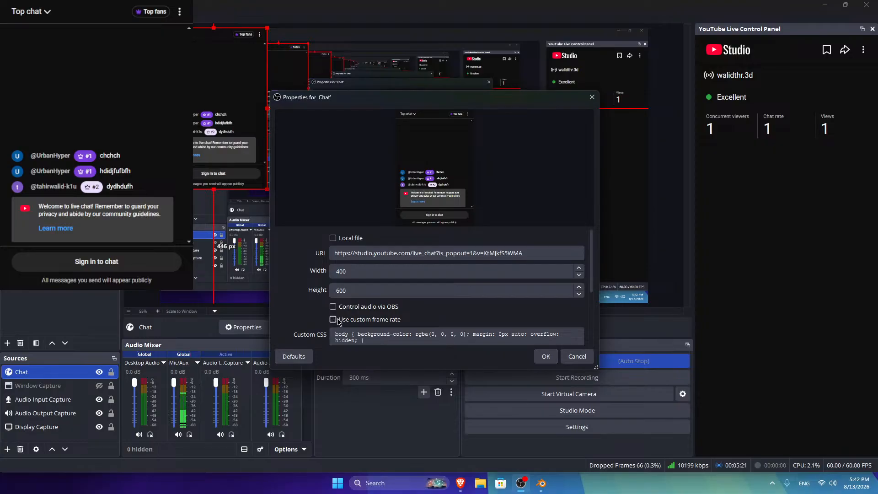
click(339, 320)
click(339, 321)
double_click(339, 322)
scroll(336, 305, down, 3)
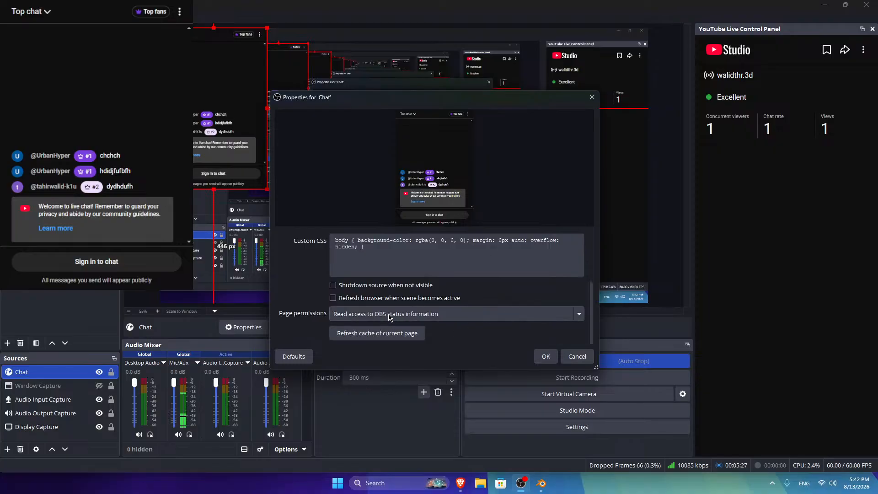
click(546, 356)
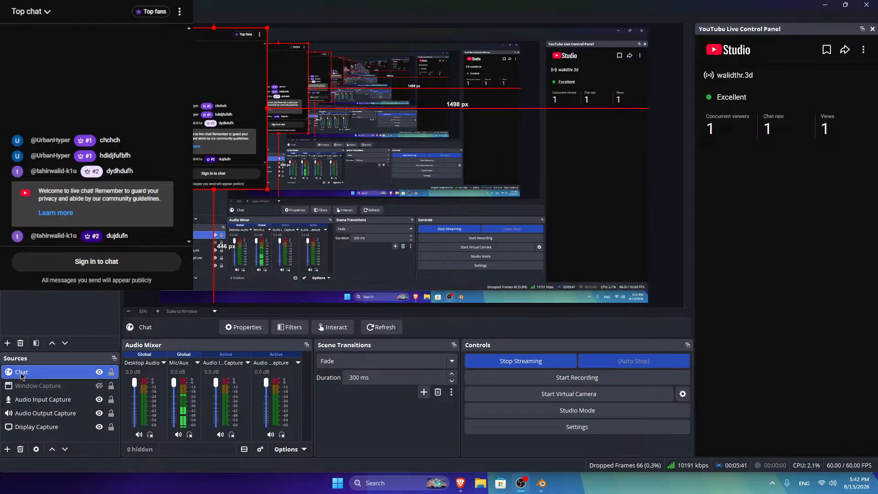
Step: Narrow and lengthen the Brave pop-out chat window floating at the top-left over Blender
mouse_move(459, 490)
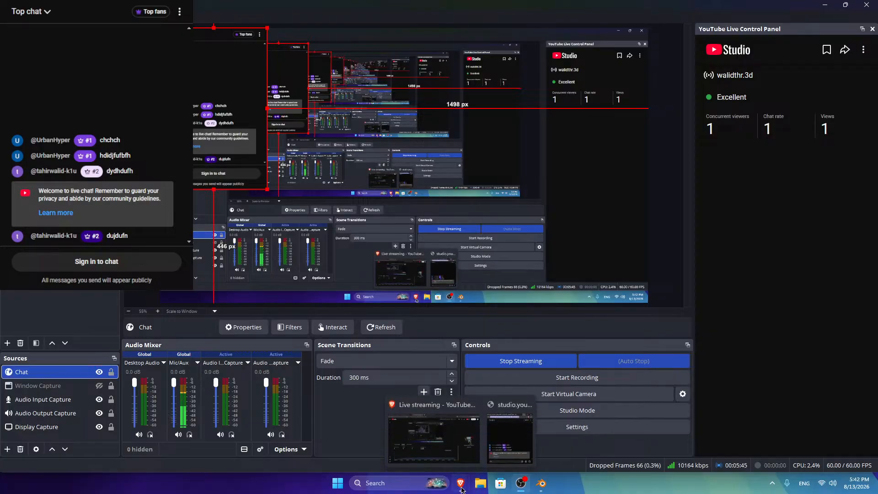
click(510, 437)
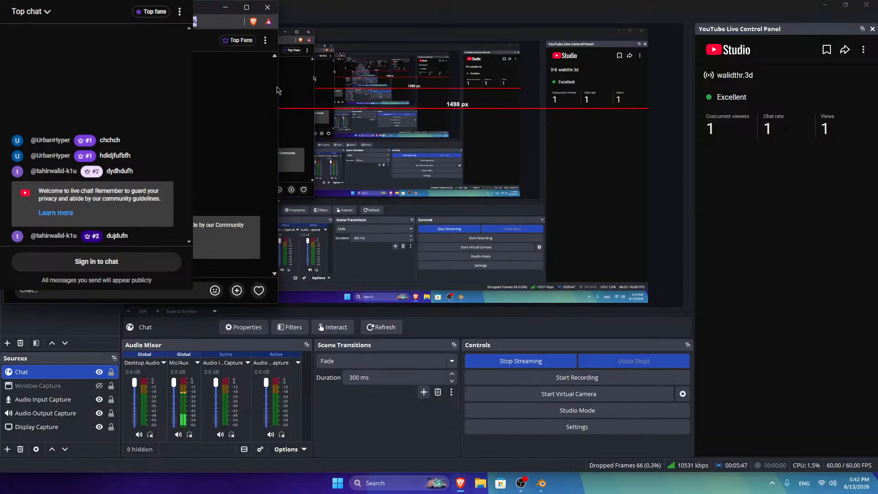
drag(278, 86, 140, 85)
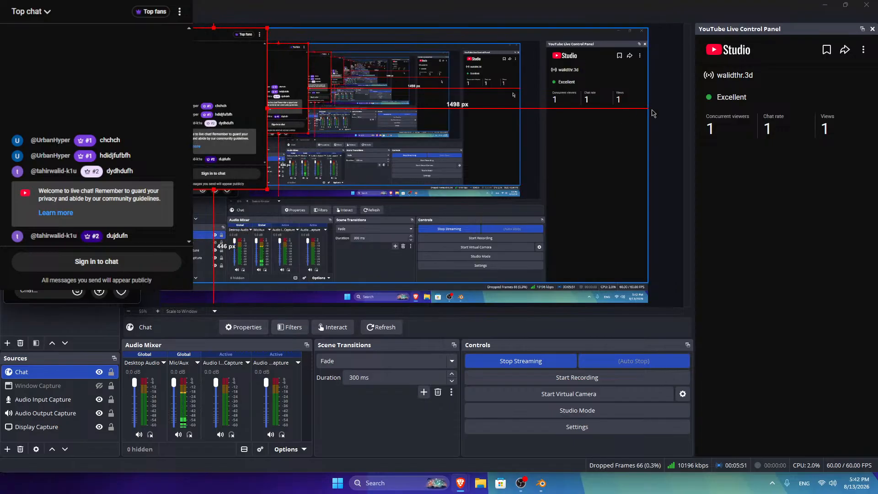
click(824, 6)
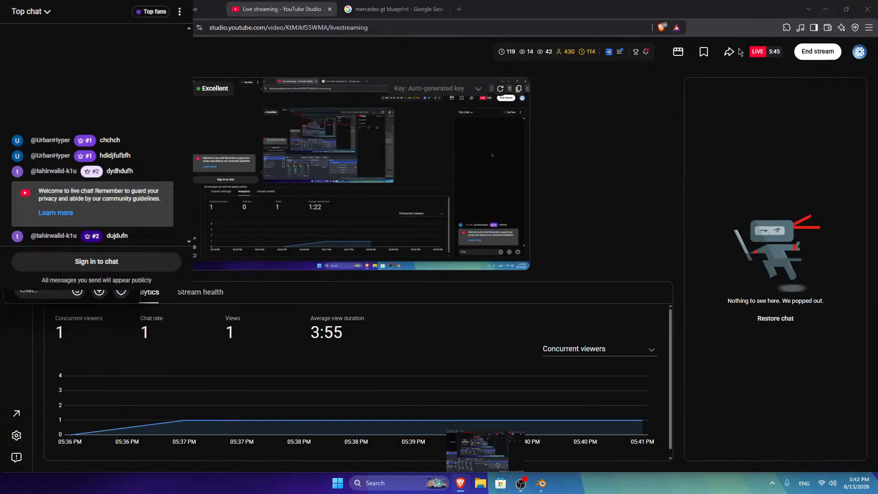
click(825, 9)
drag(141, 302, 138, 419)
drag(73, 124, 76, 124)
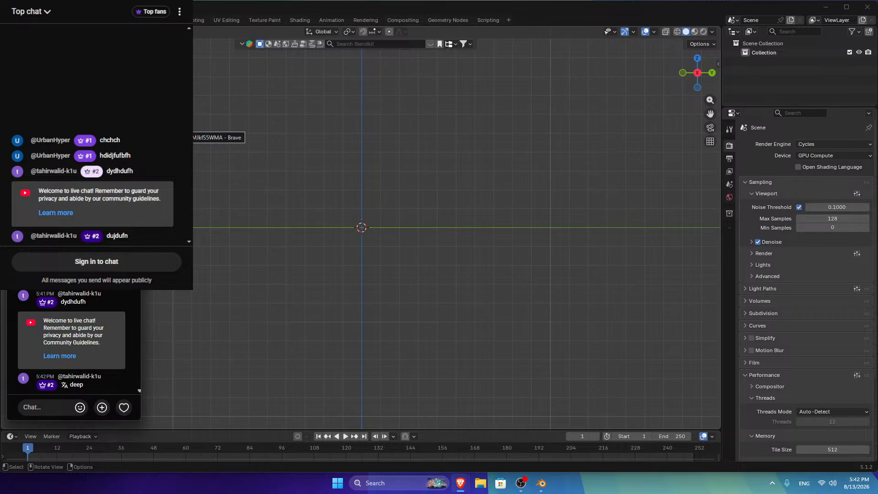
Step: Reload the YouTube Studio live page and check viewer analytics, then return to the mercedes gt blueprint results
click(405, 245)
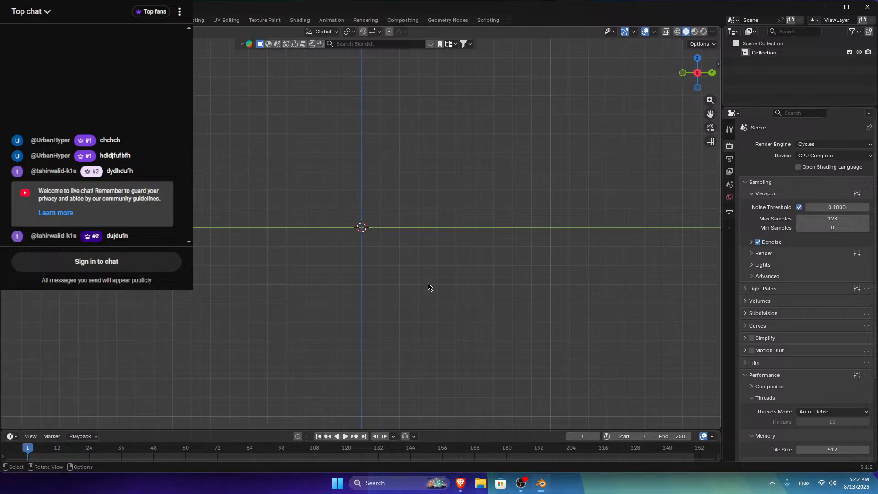
mouse_move(460, 483)
click(459, 458)
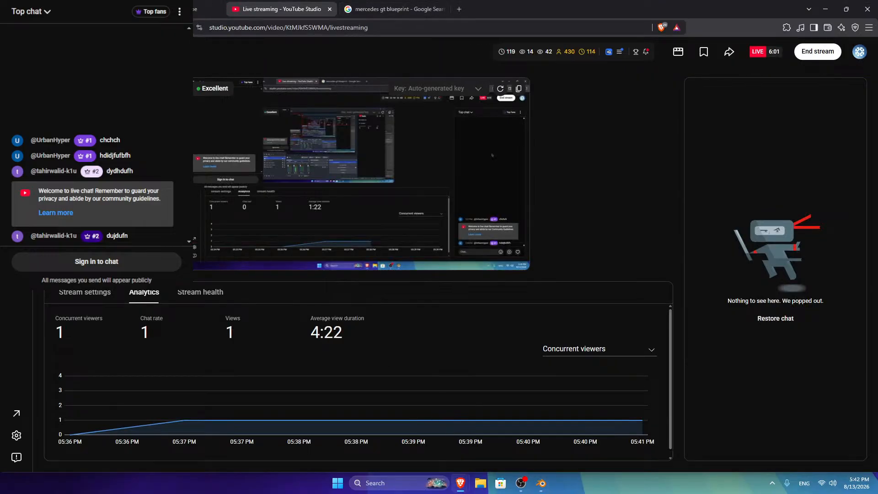
click(37, 27)
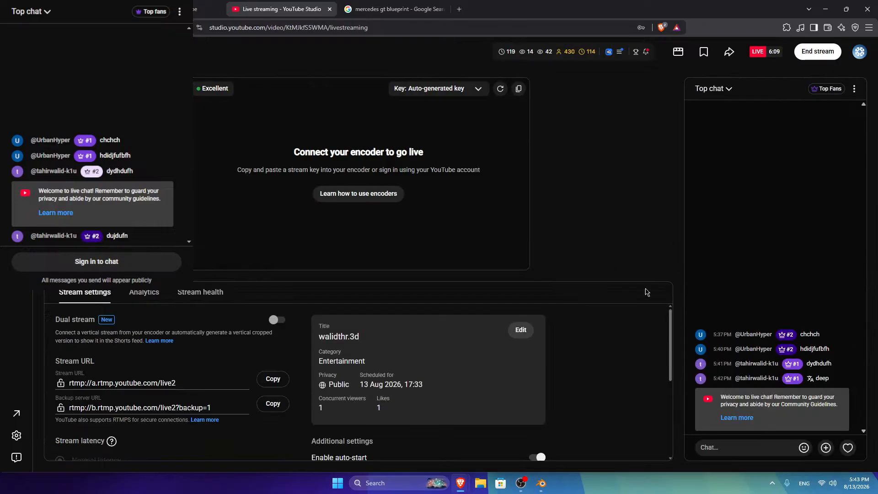
click(144, 293)
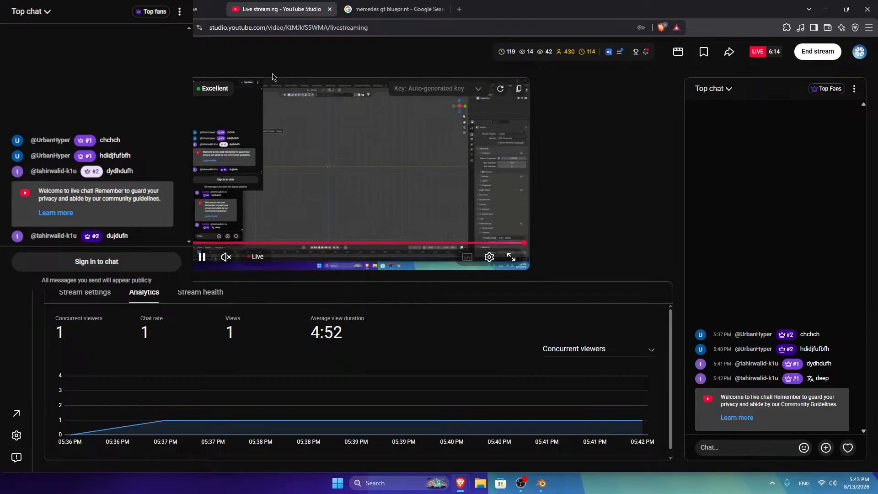
click(393, 10)
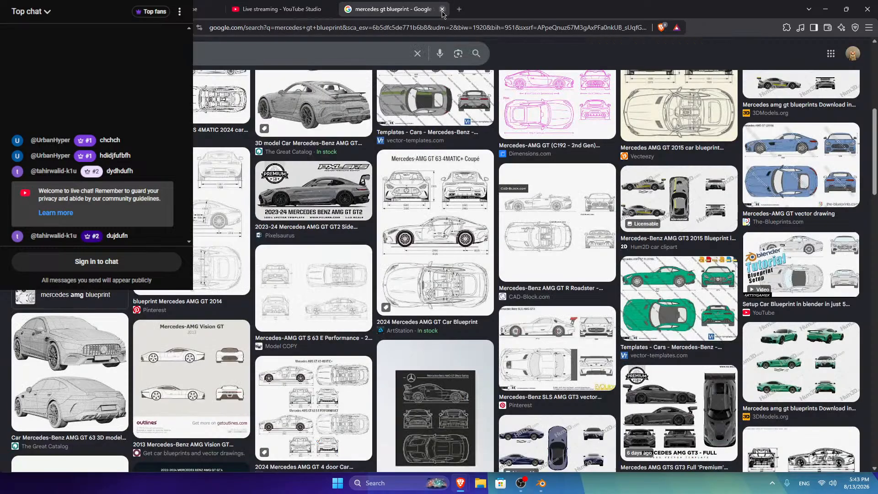
scroll(218, 185, up, 4)
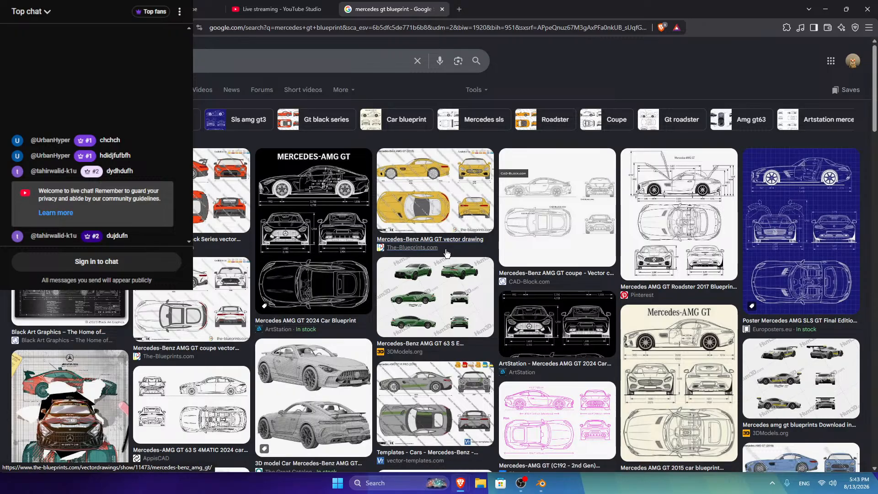
scroll(194, 267, down, 4)
scroll(259, 299, down, 5)
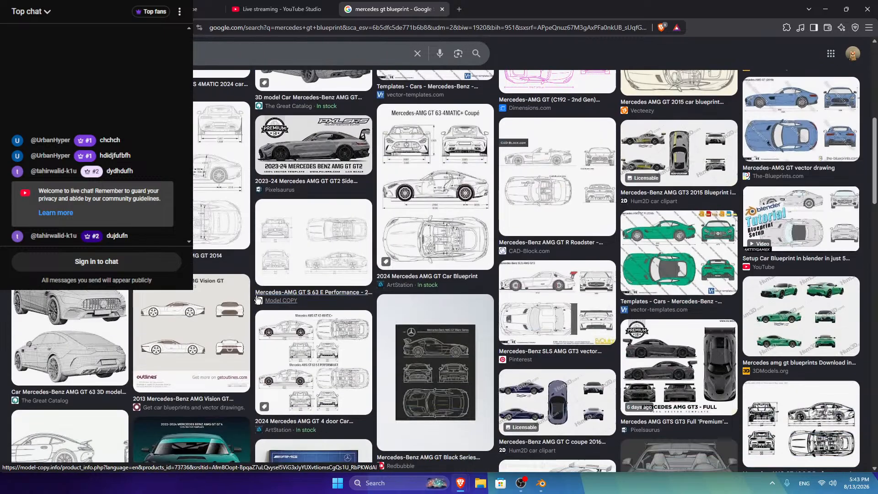
scroll(261, 298, down, 5)
scroll(262, 297, down, 10)
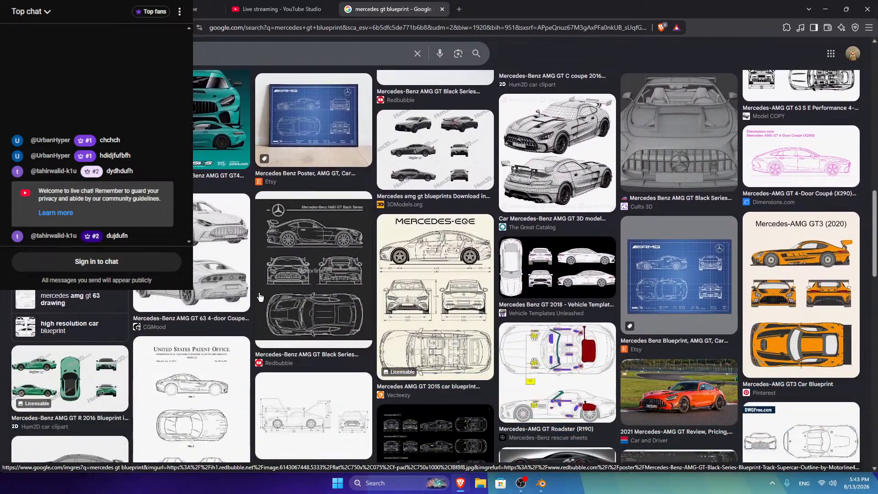
scroll(261, 297, down, 10)
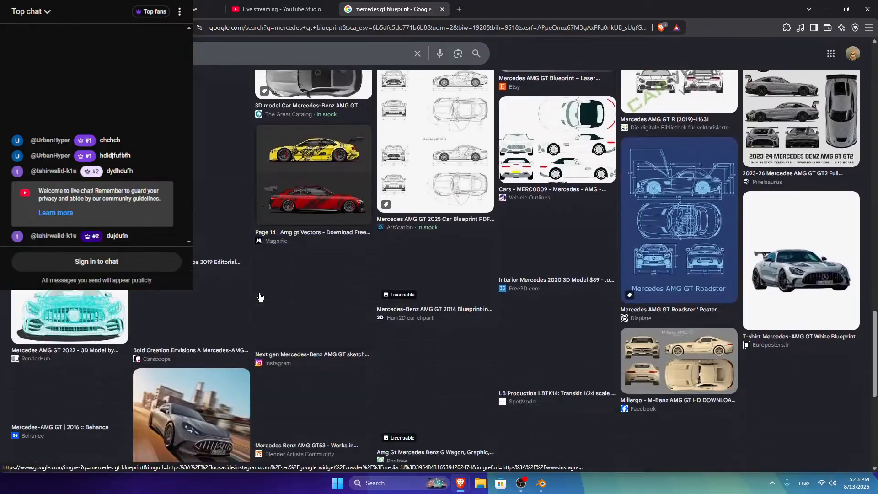
scroll(261, 296, up, 8)
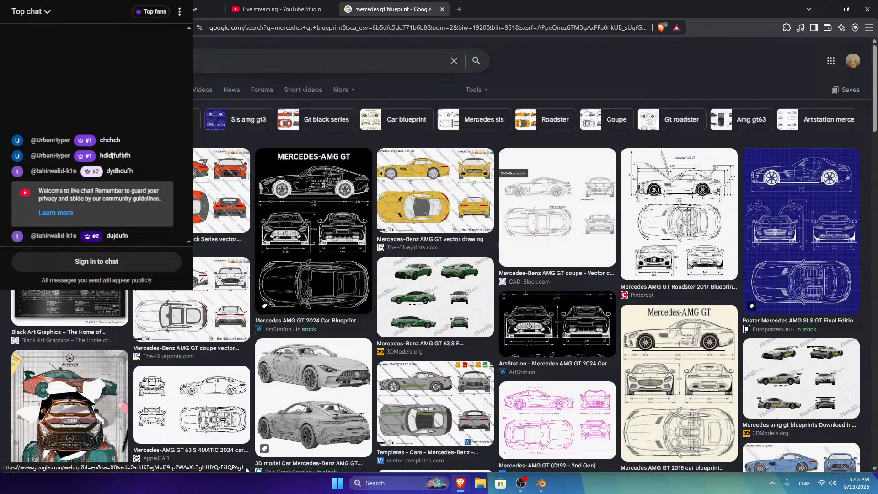
Step: Search images for 'ford blueprint', dismiss the OBS reconnection notice, and check the Wi-Fi networks list
text(me)
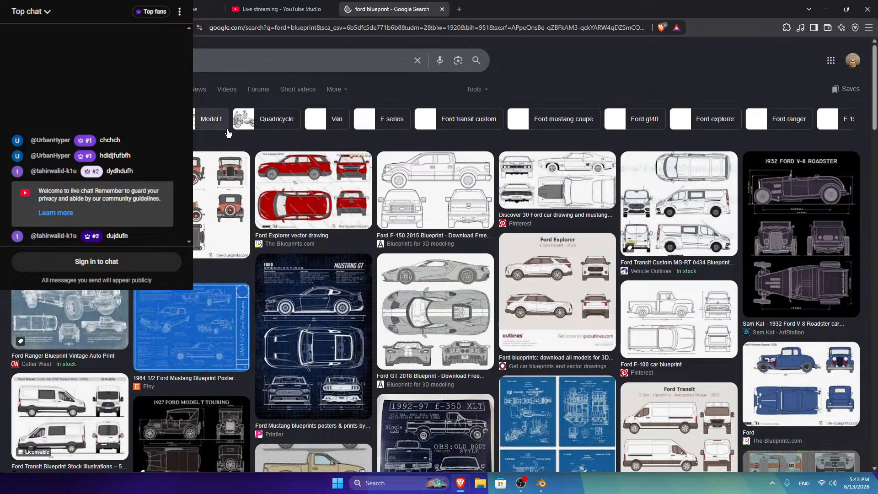
scroll(438, 269, down, 3)
scroll(439, 270, up, 3)
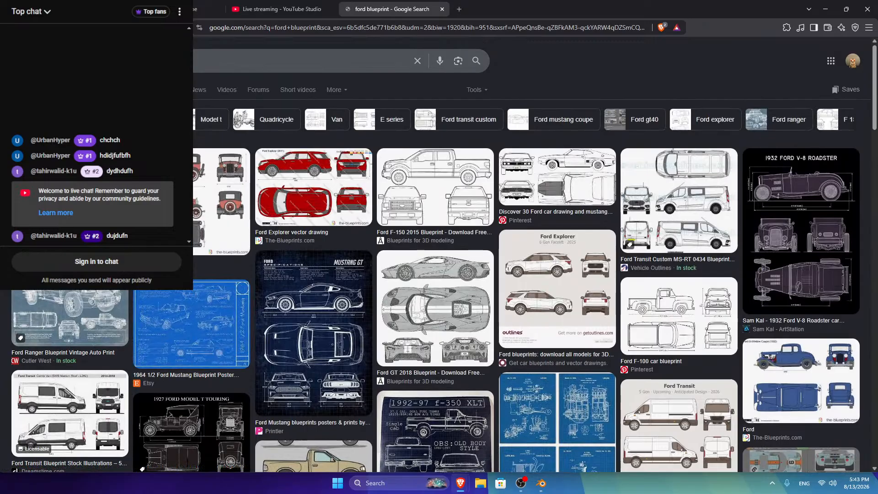
click(187, 61)
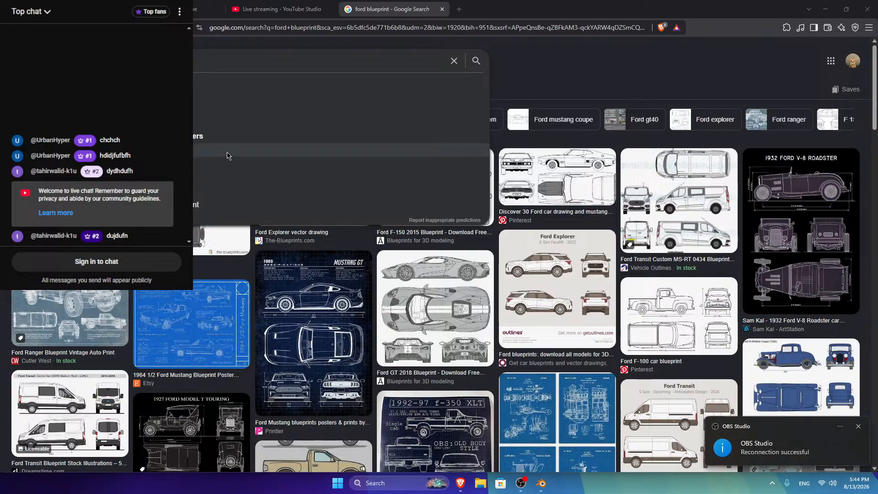
click(821, 483)
click(751, 315)
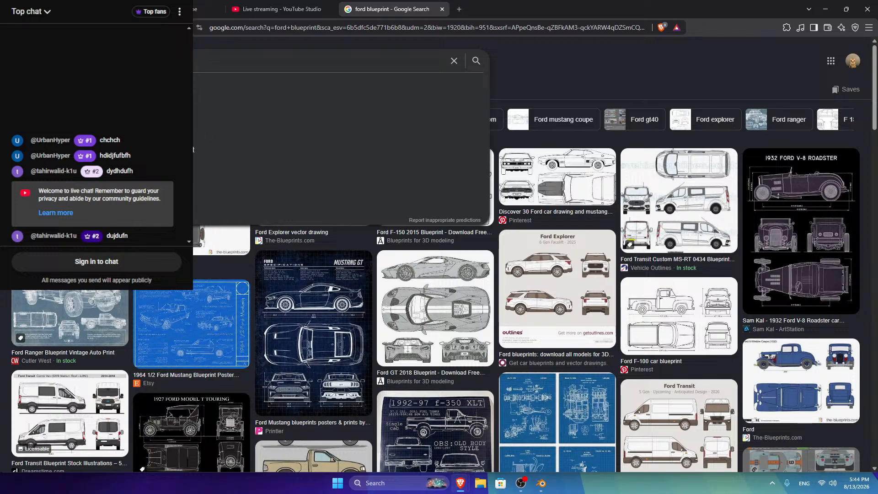
Step: Search 'ferrari f40 blueprint' and open the Ferrari F40 template result in a new tab
key(Return)
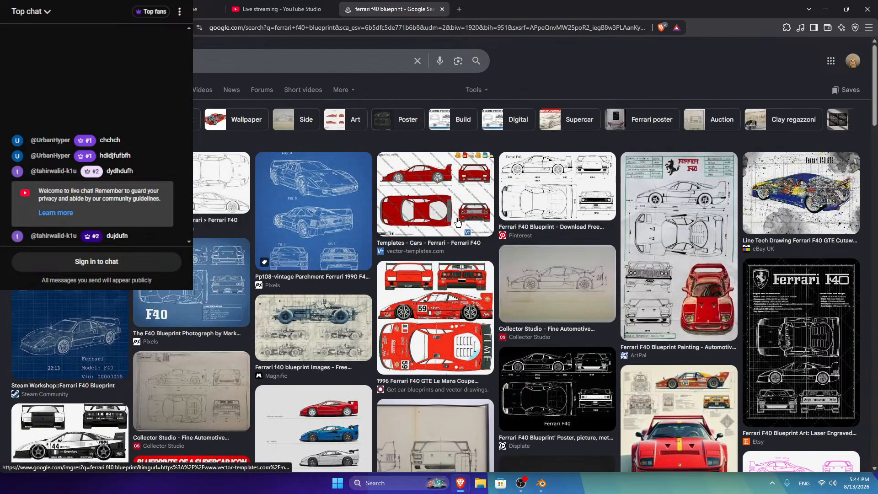
right_click(447, 189)
click(475, 192)
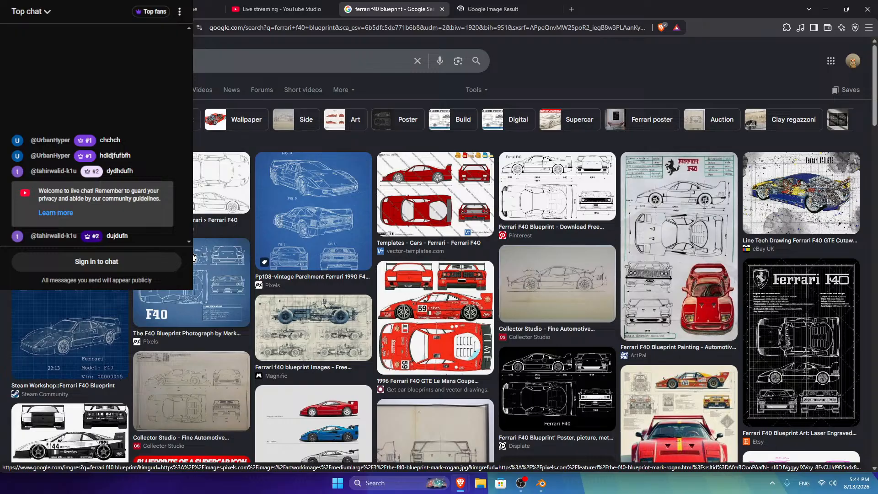
scroll(193, 257, down, 2)
scroll(192, 257, up, 1)
scroll(193, 258, down, 4)
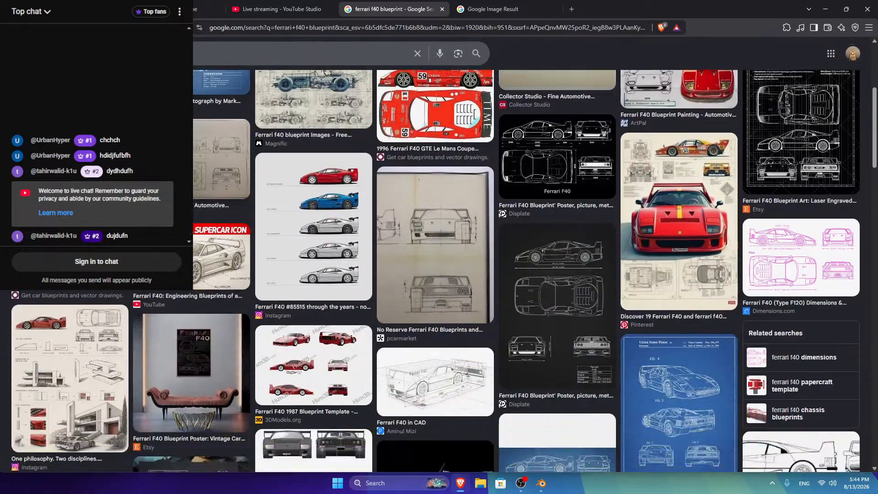
scroll(192, 257, up, 5)
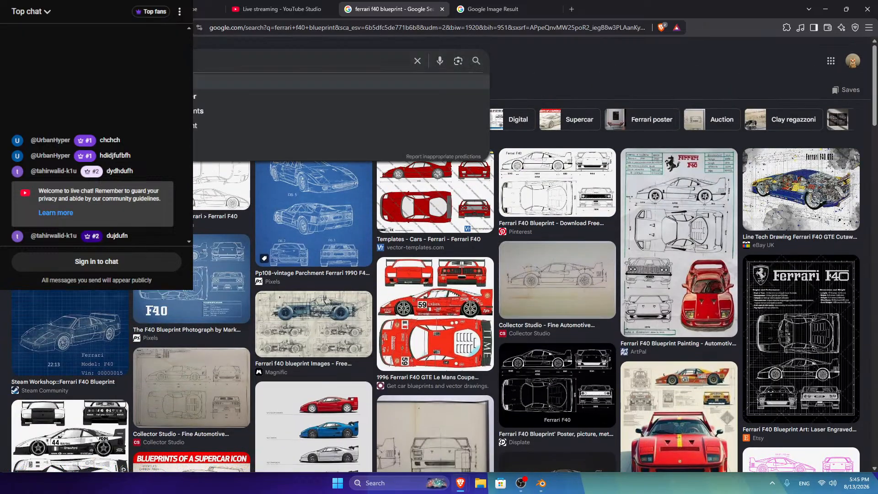
Step: Search 'ferrari blueprint' and open the red Ferrari blueprint and the Ferrari F80 drawing in new tabs
key(Return)
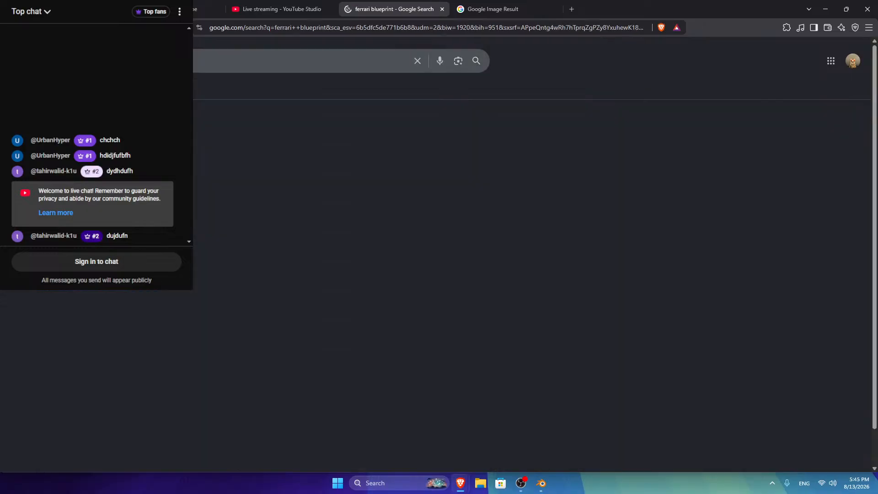
right_click(425, 184)
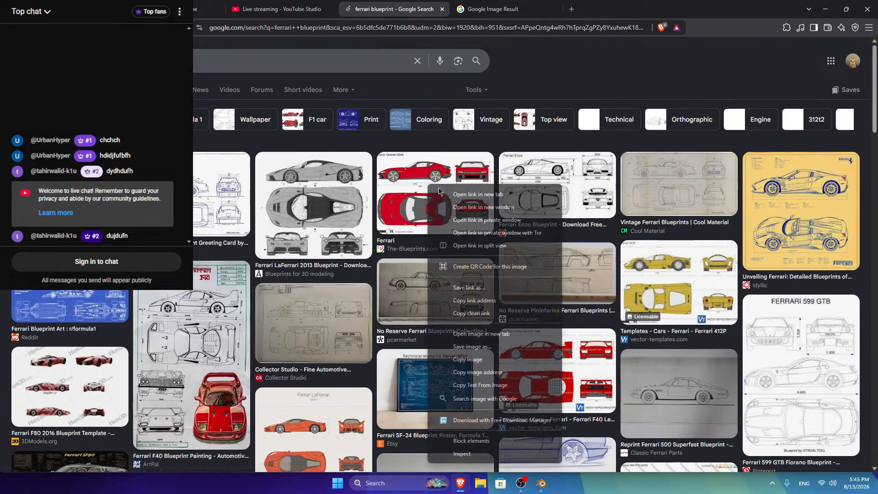
click(446, 204)
click(578, 9)
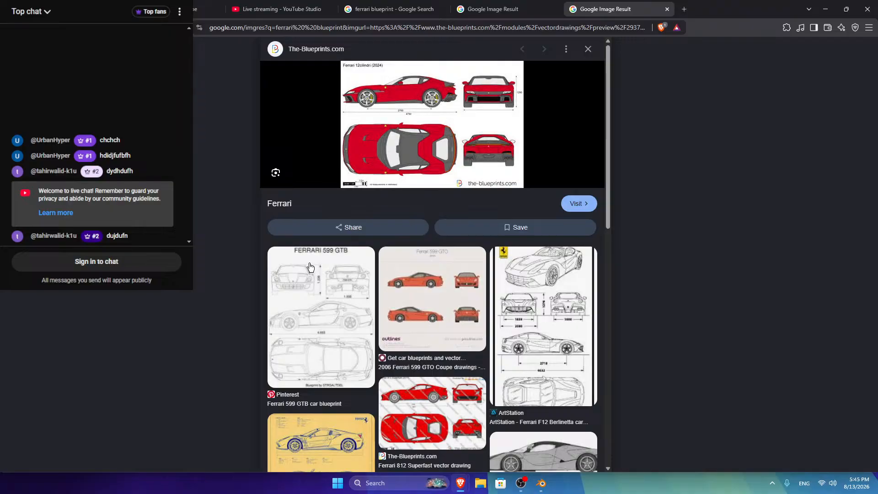
click(507, 9)
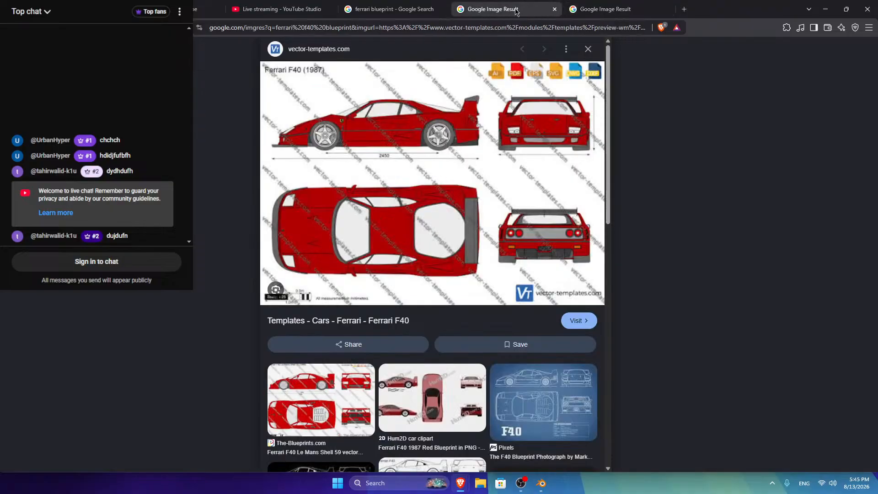
click(393, 9)
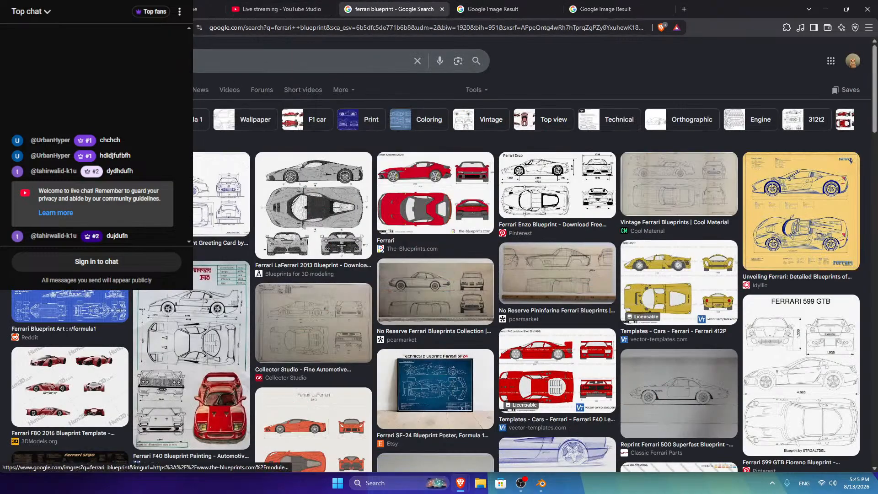
right_click(226, 179)
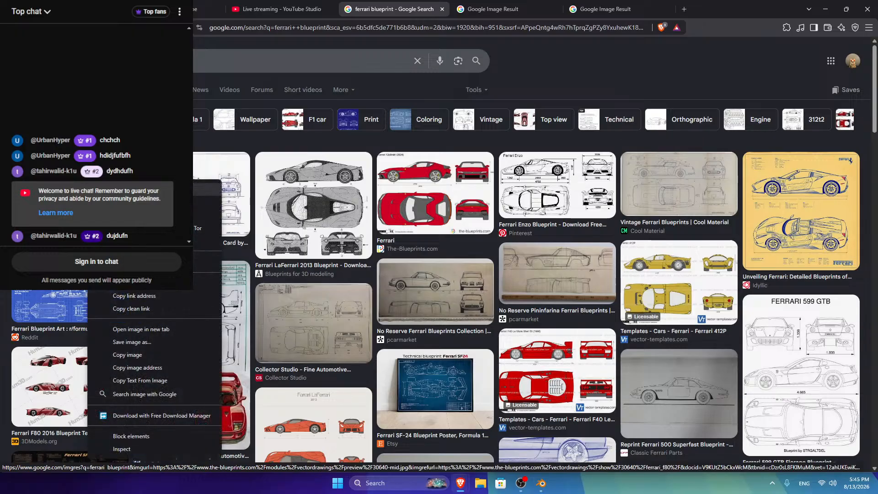
click(226, 212)
scroll(263, 243, down, 2)
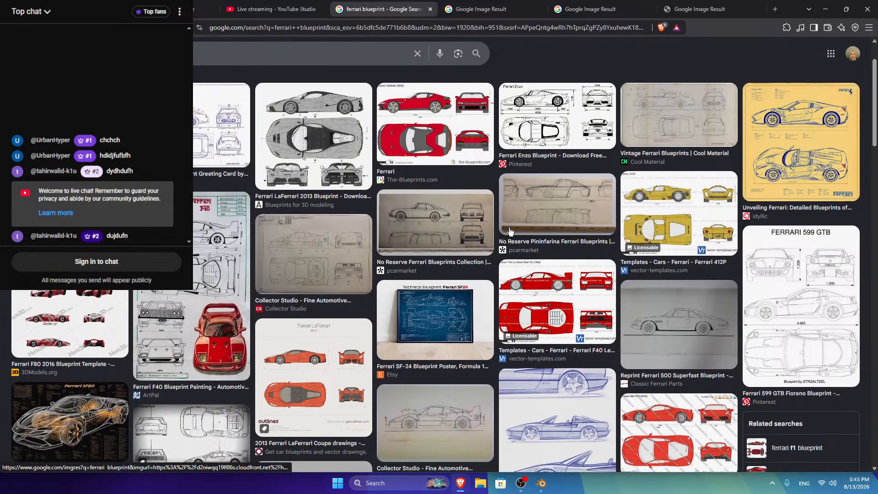
scroll(263, 244, up, 2)
Step: Open the Ferrari F80 vector drawing page and view its full-size preview image in a separate tab
click(397, 240)
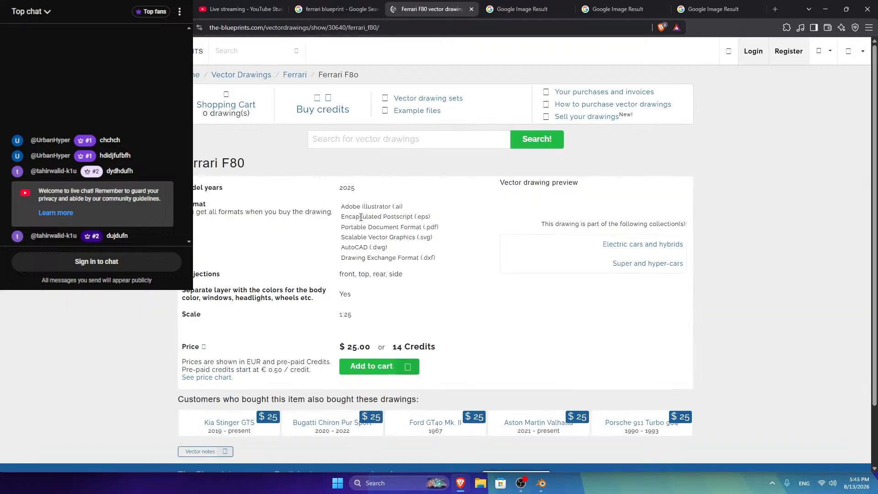
scroll(275, 252, down, 3)
scroll(548, 228, up, 2)
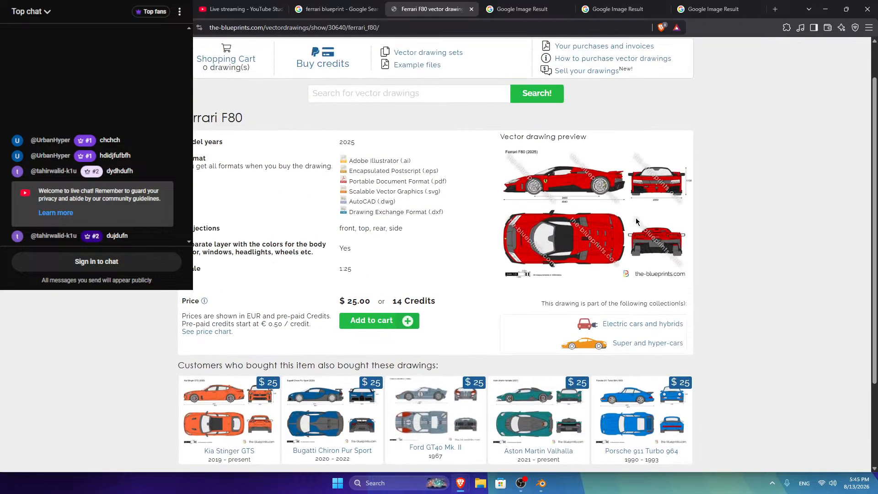
right_click(631, 216)
click(649, 219)
click(464, 9)
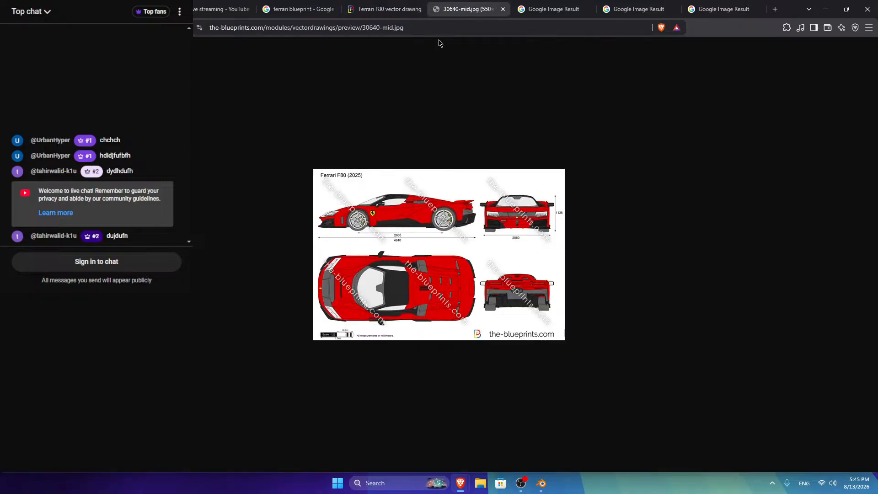
click(503, 10)
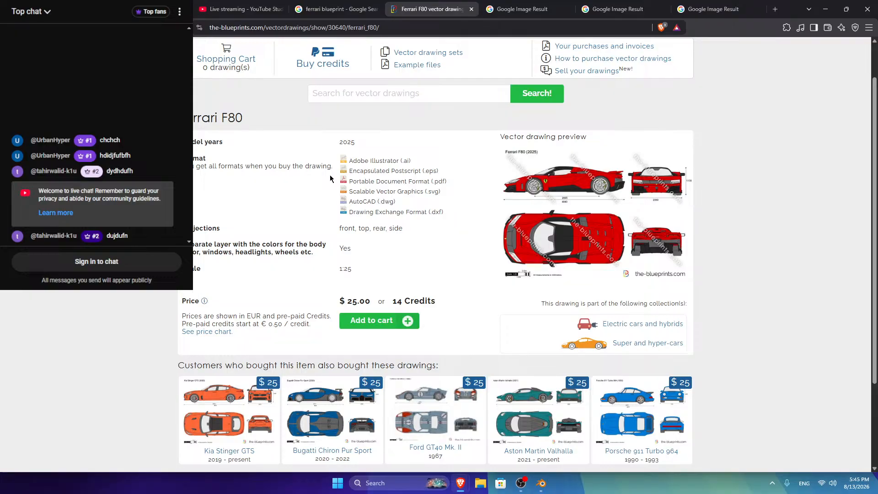
Step: Go via the related Porsche 911 Turbo 964 drawing to the Porsche 911 Targa 4 GTS 992 page
scroll(635, 455, down, 2)
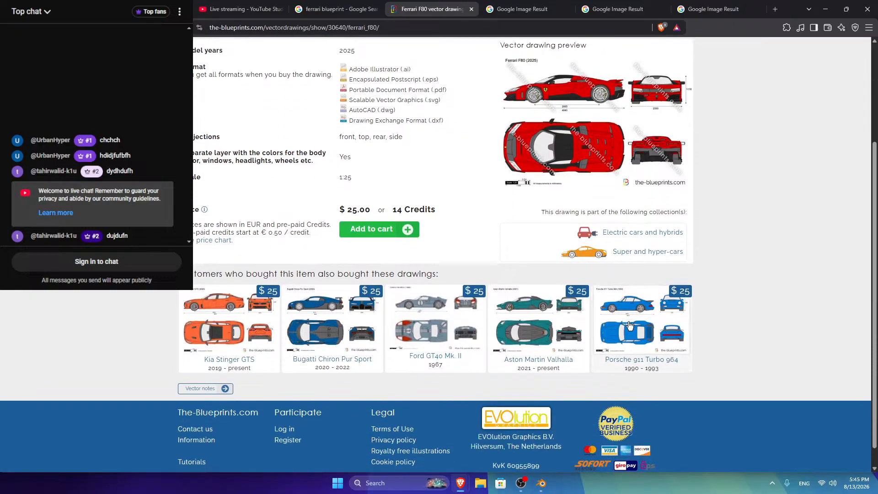
click(630, 324)
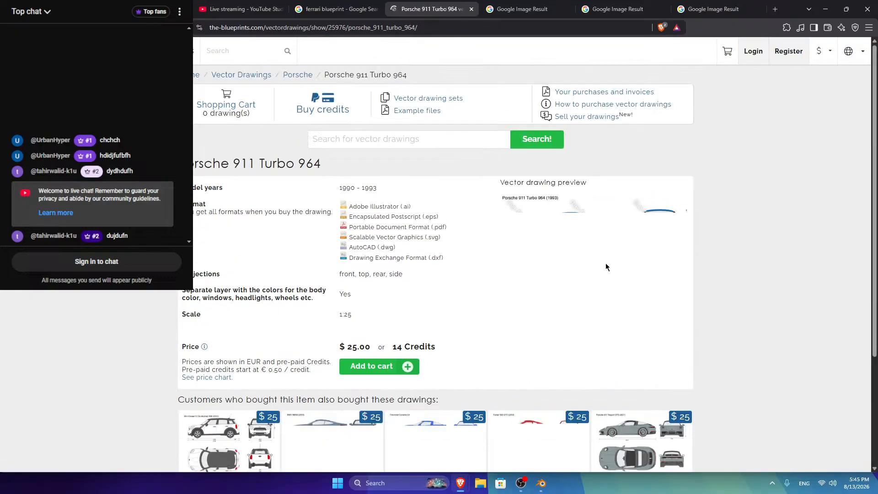
scroll(589, 233, down, 3)
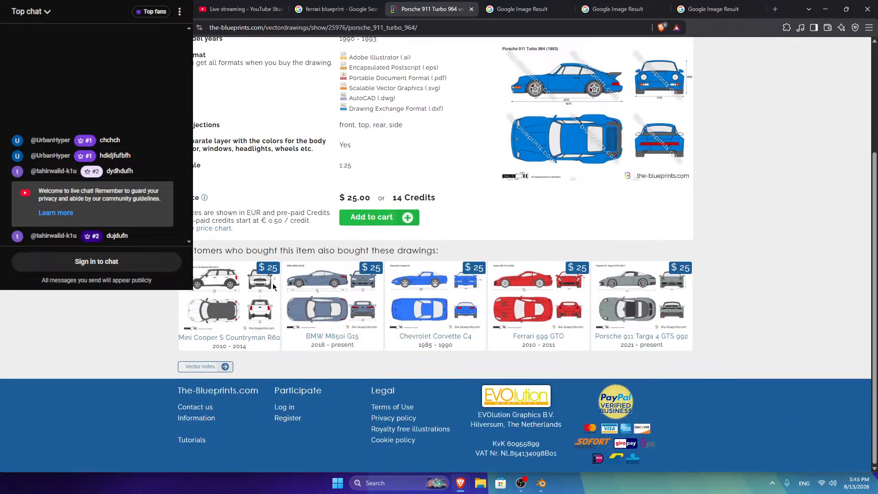
scroll(569, 192, up, 3)
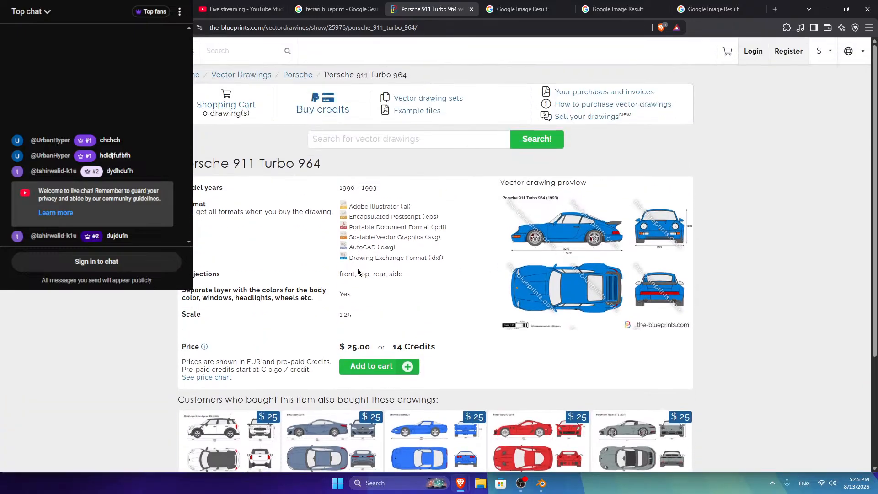
scroll(359, 271, down, 3)
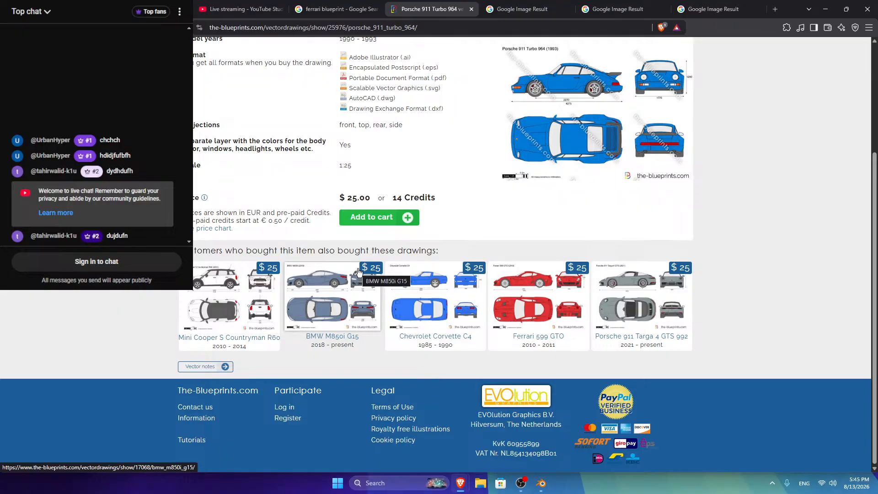
click(629, 297)
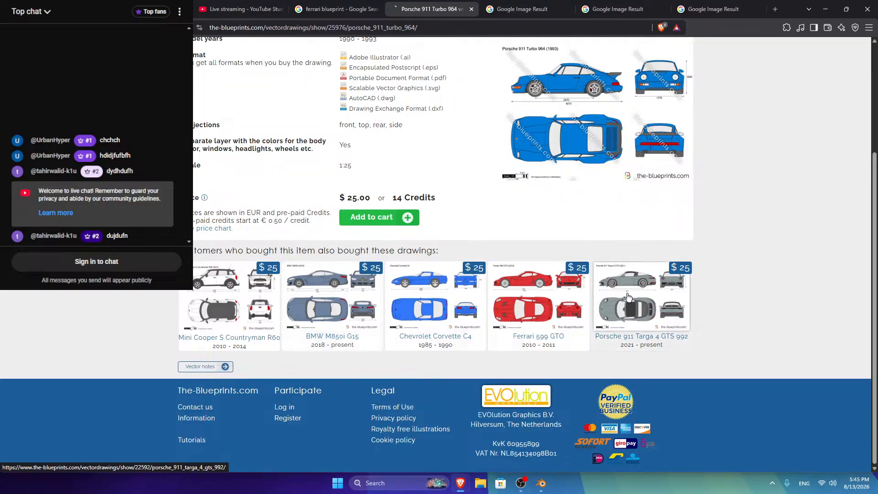
scroll(501, 288, down, 3)
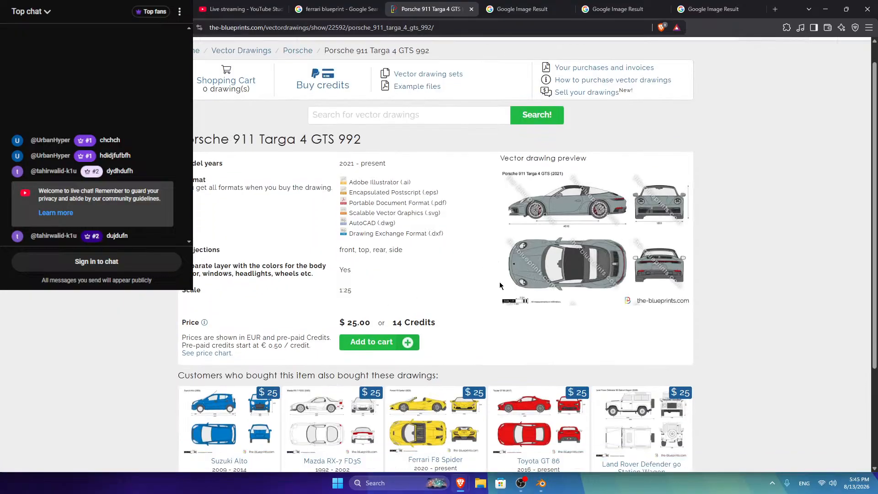
Step: Minimize the browser to reveal Blender's empty scene with Cycles GPU Compute render settings
click(825, 6)
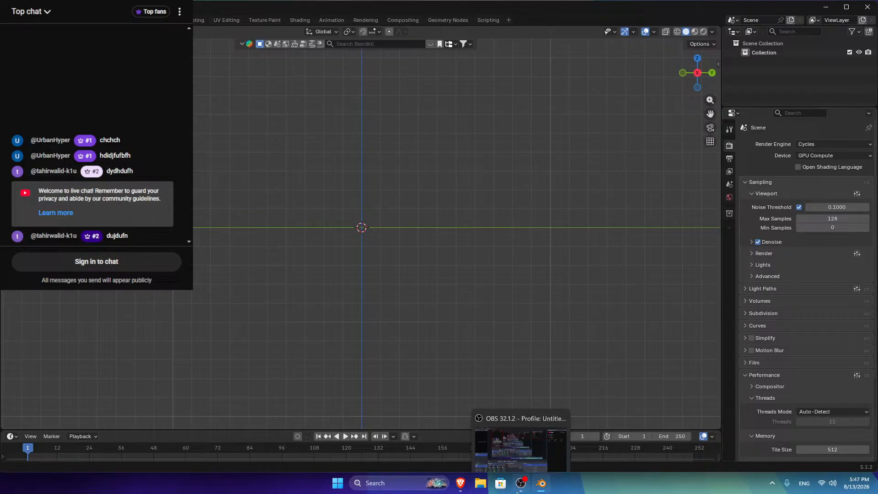
mouse_move(460, 482)
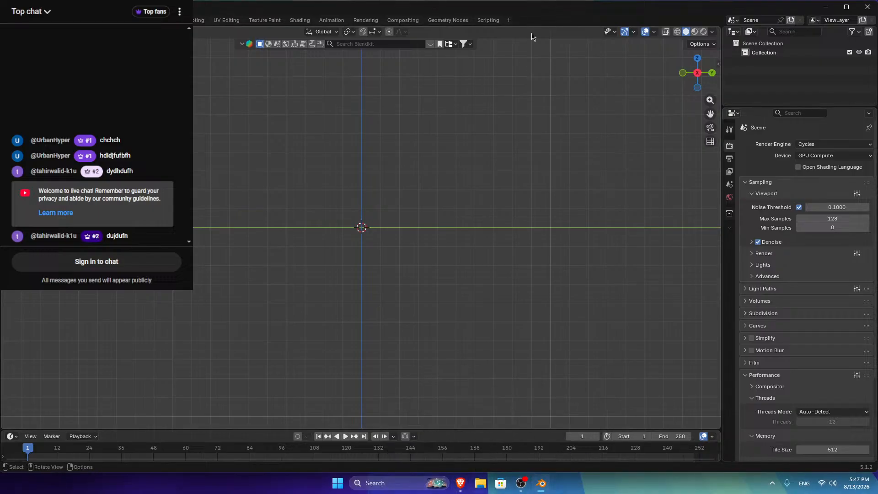
Step: Restore the browser, check YouTube Studio's stream health and analytics, then return to the ferrari blueprint results
click(460, 483)
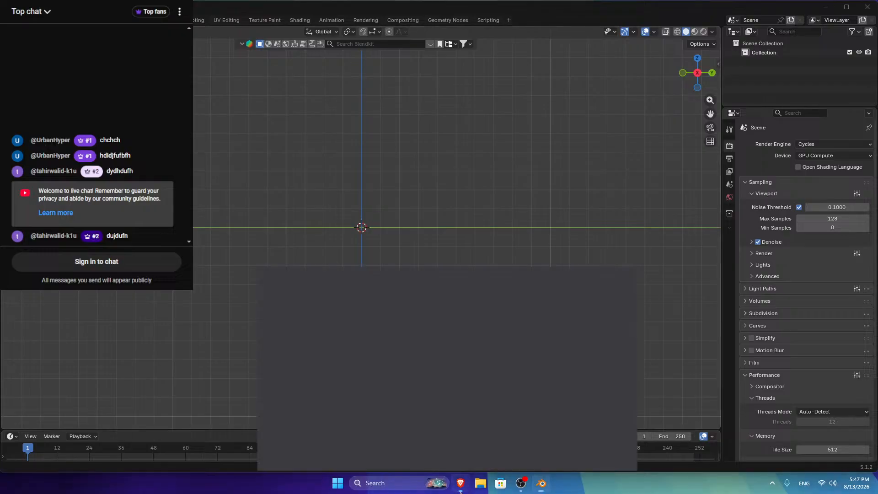
click(241, 4)
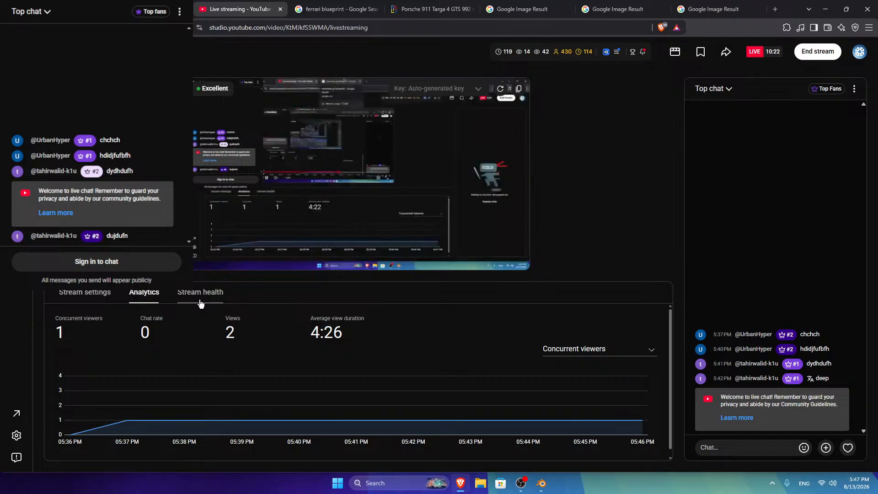
click(200, 293)
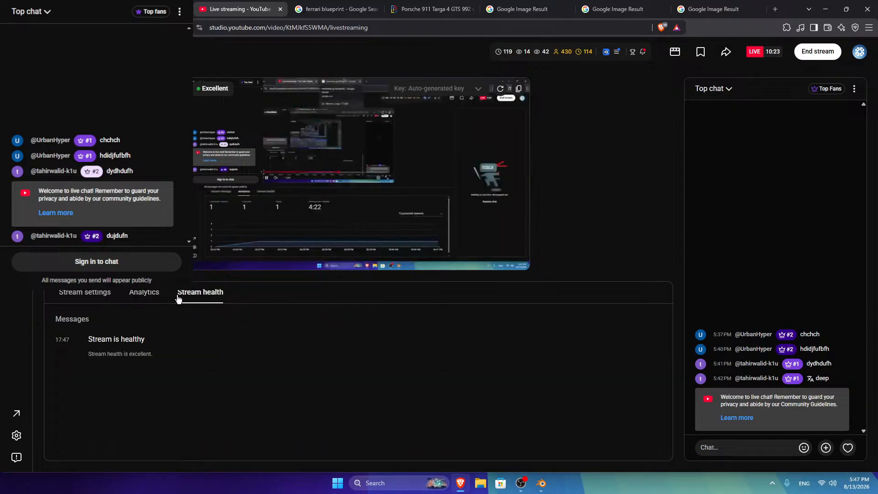
click(144, 294)
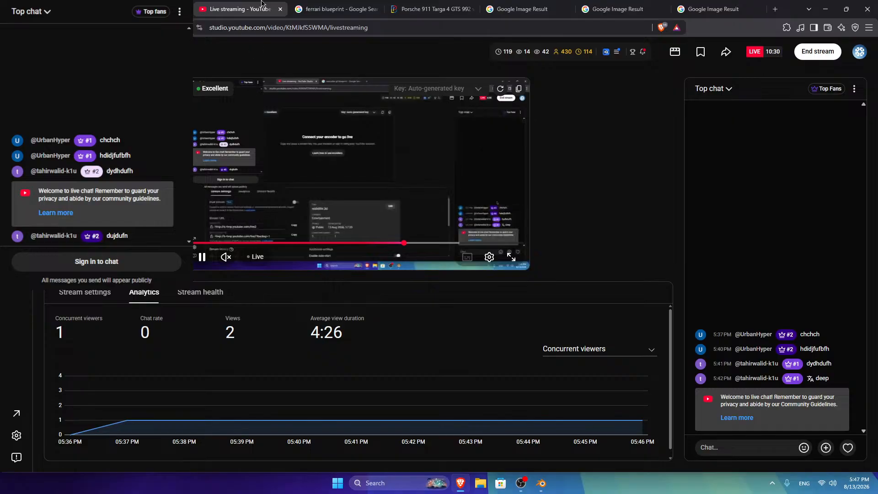
click(336, 9)
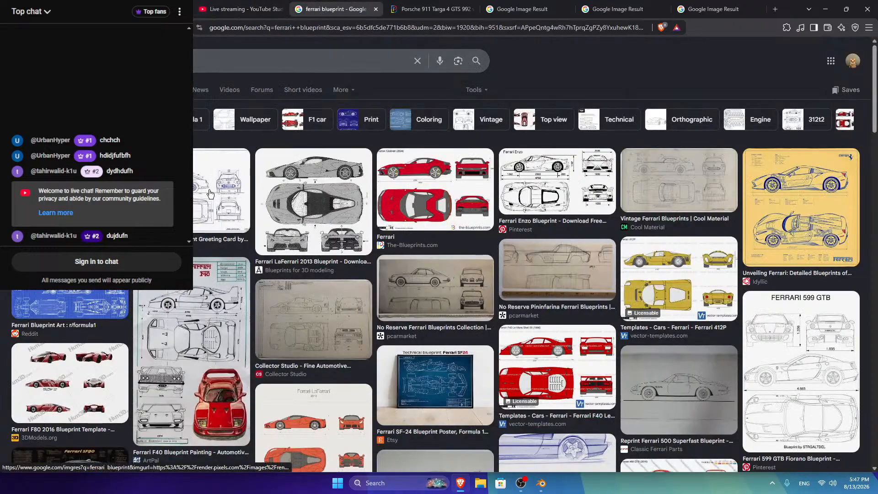
Step: Filter the 'ferrari blueprint' image search to images larger than 6 MP through Advanced Search
click(434, 189)
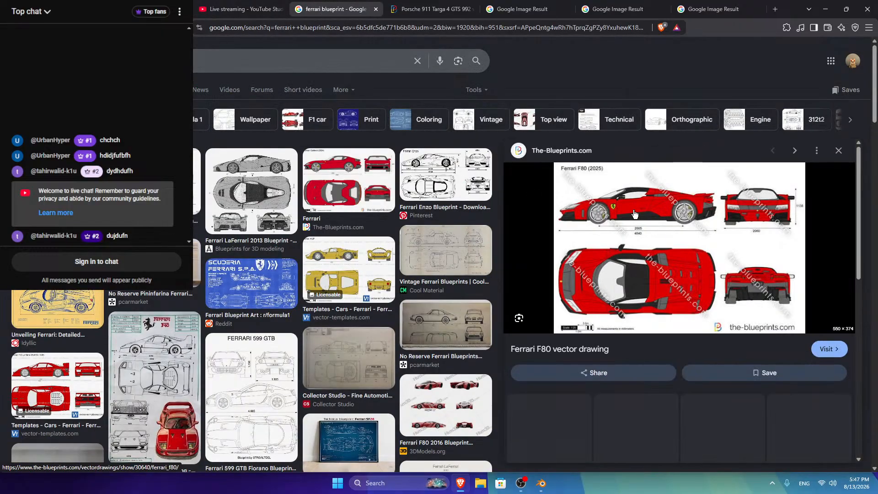
click(473, 89)
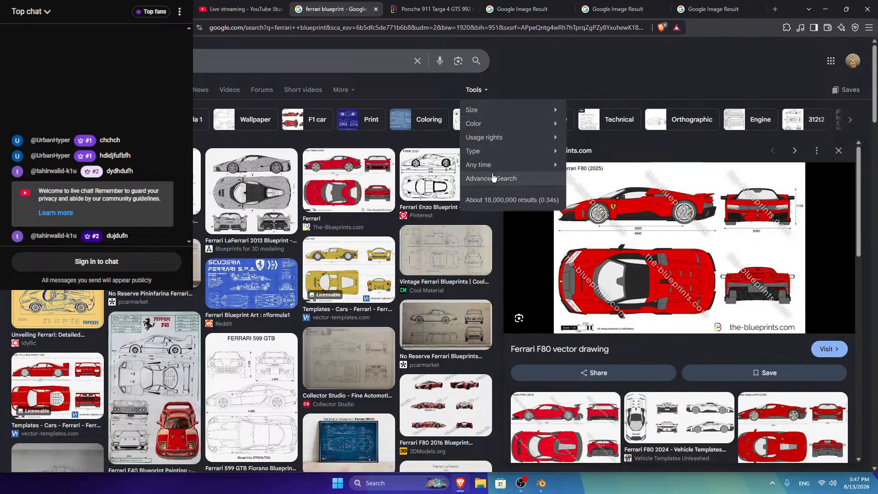
mouse_move(498, 128)
click(490, 178)
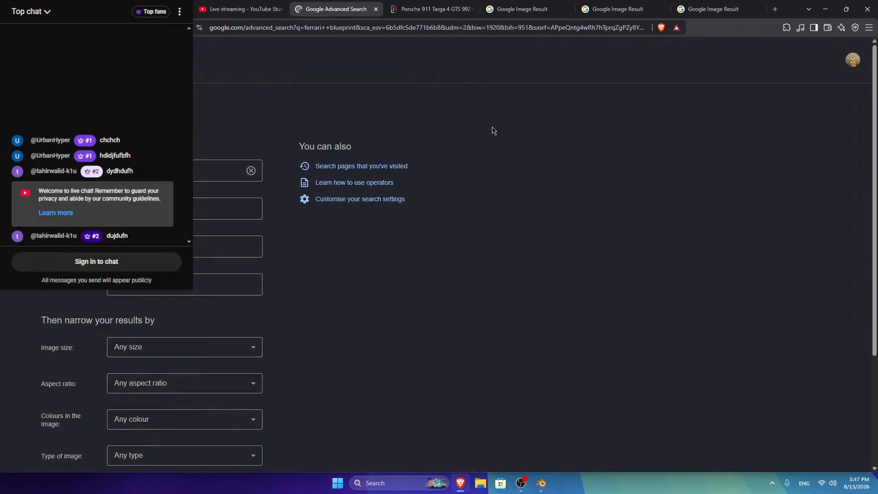
click(130, 354)
scroll(180, 298, down, 5)
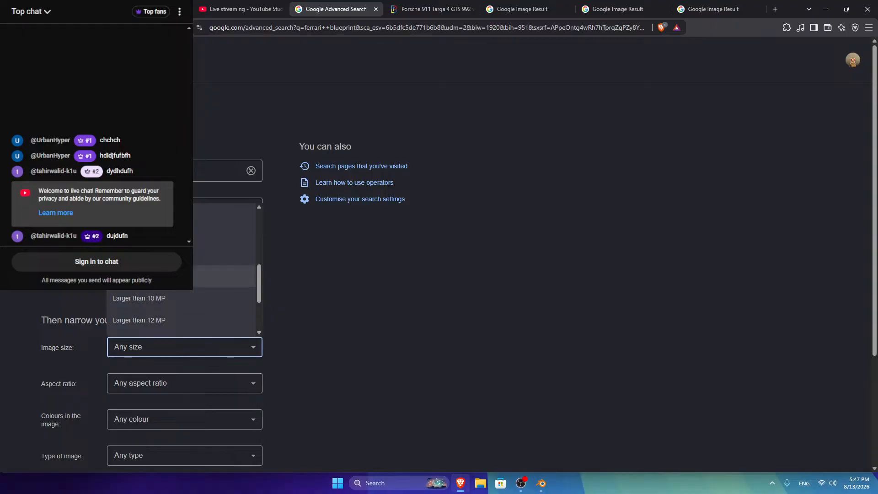
click(180, 254)
scroll(150, 412, down, 4)
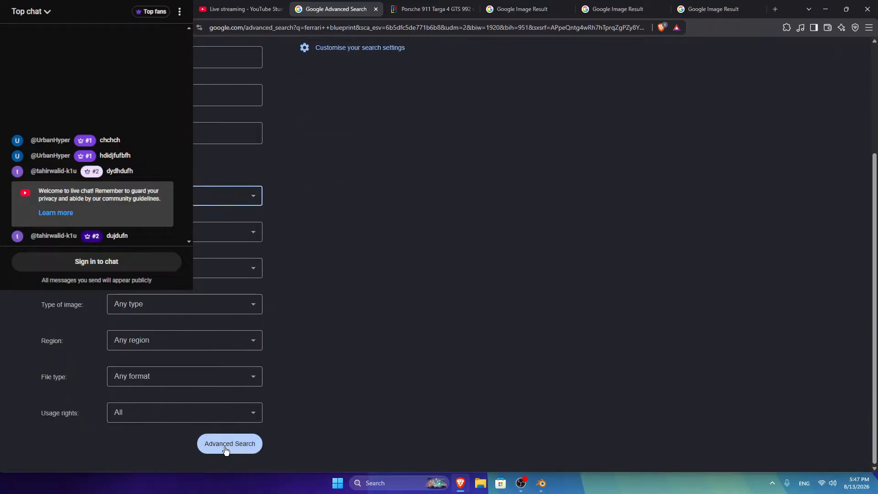
click(229, 444)
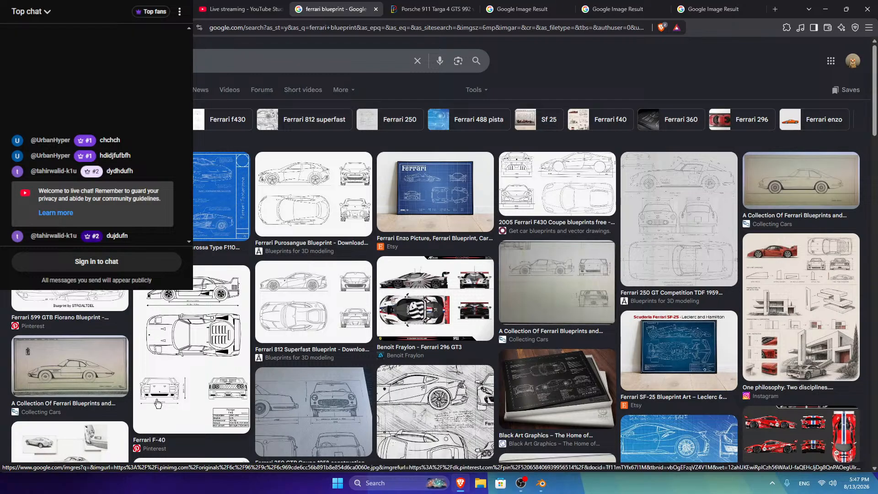
Step: Download the Ferrari 812 Superfast blueprint as images.png via Free Download Manager, then minimize the browser
click(335, 310)
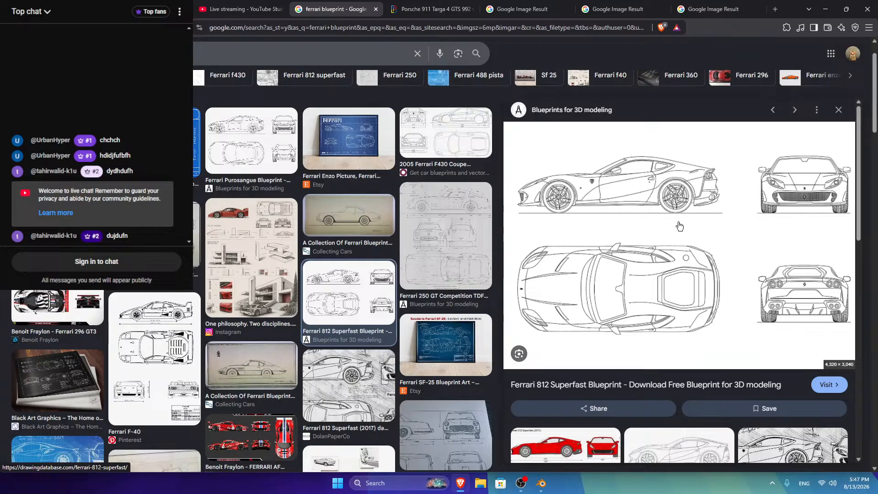
right_click(697, 212)
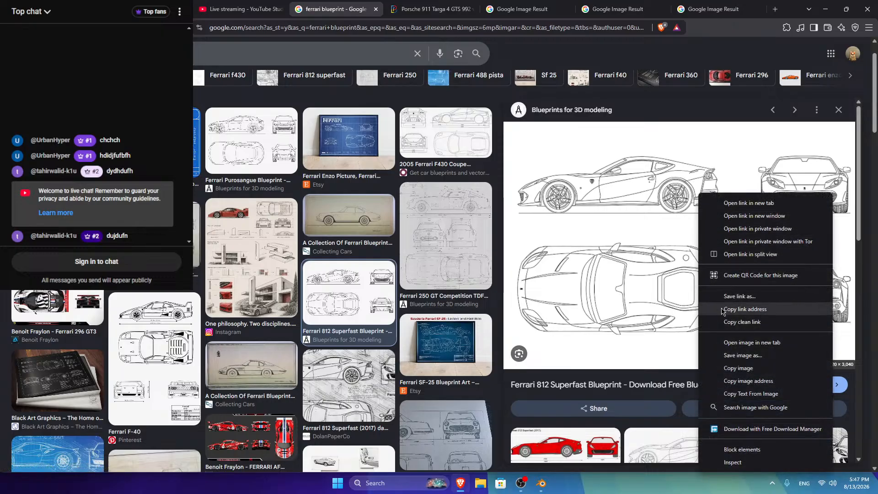
click(731, 356)
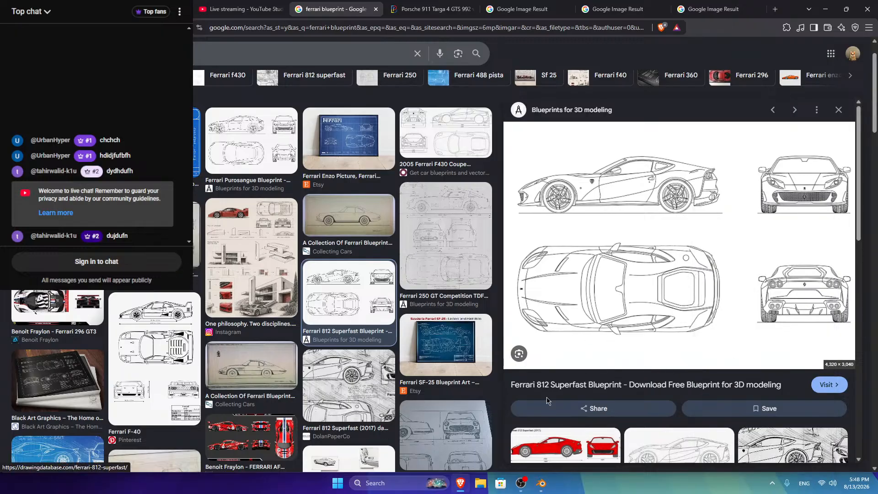
mouse_move(543, 481)
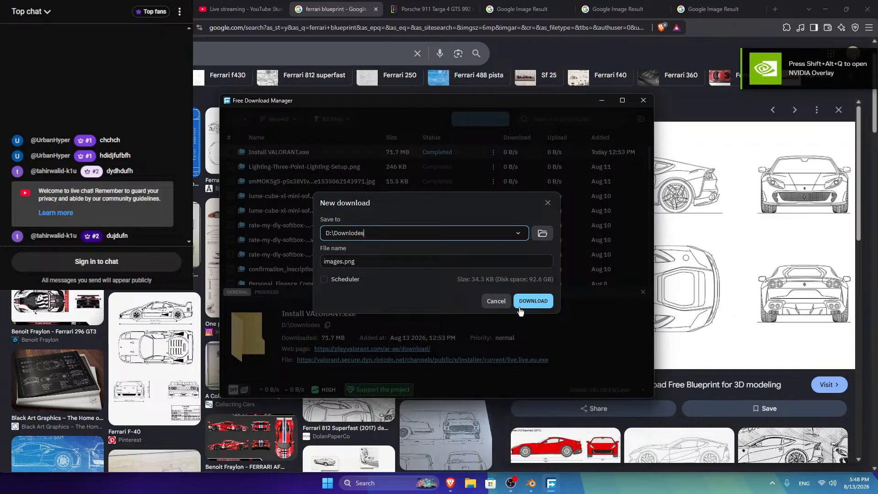
click(532, 301)
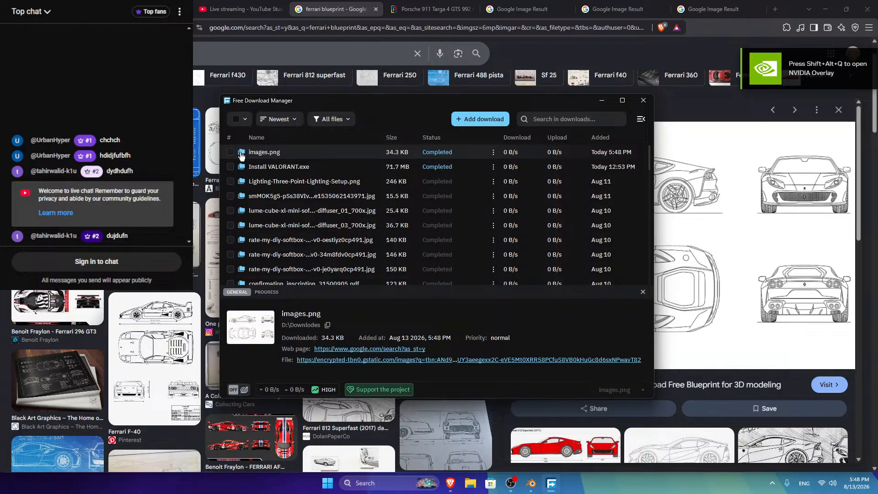
click(825, 9)
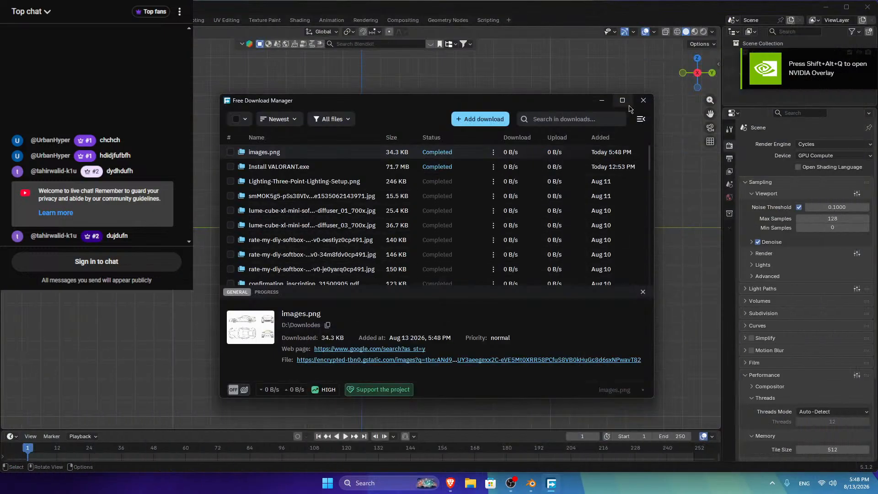
Step: Close the download manager and turn on the Screencast Keys on-screen key display in the sidebar
click(642, 101)
key(shift+a)
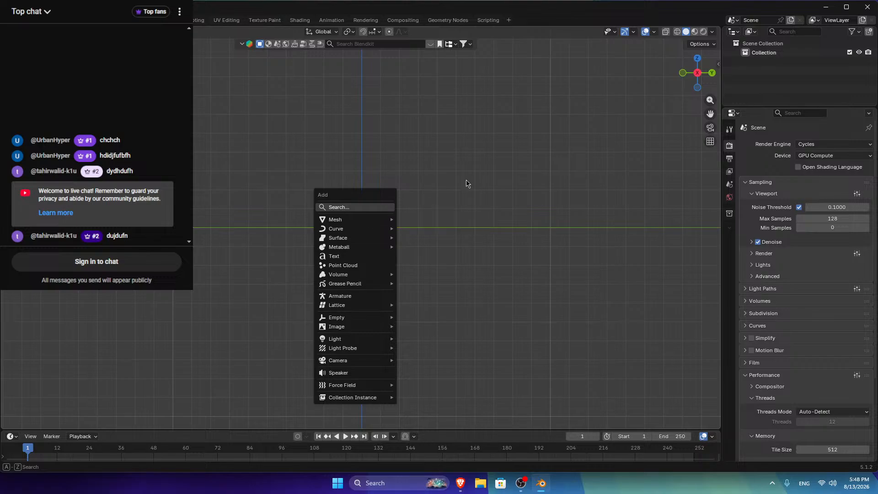
key(n)
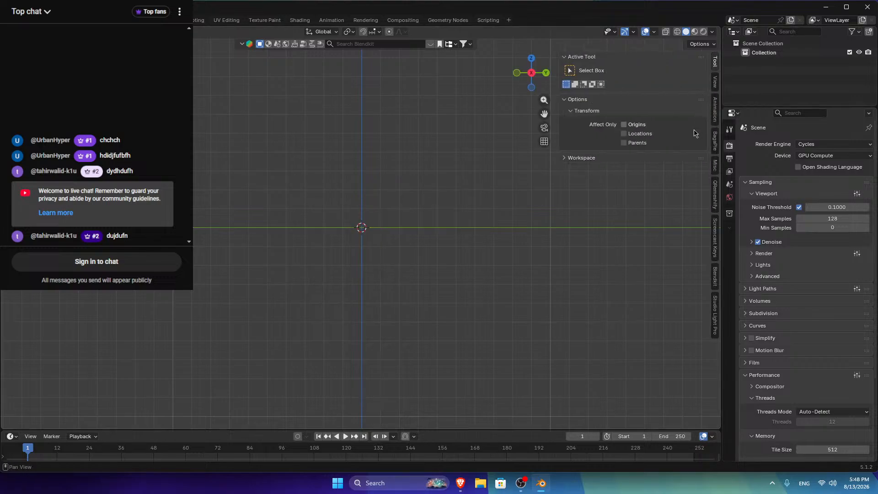
click(714, 236)
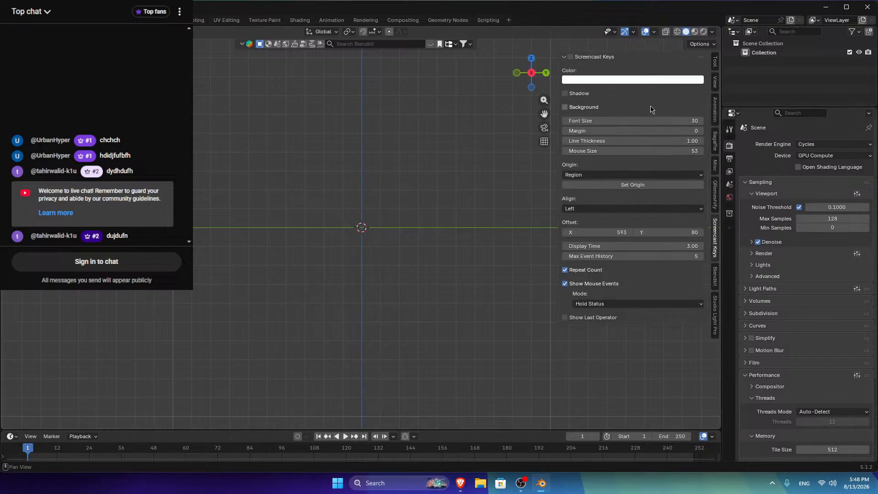
click(564, 57)
click(570, 56)
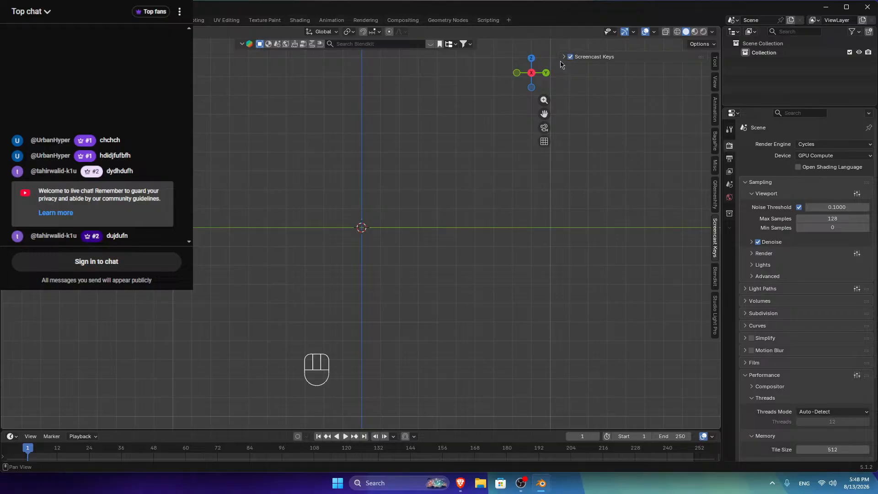
Step: Adjust the Screencast Keys overlay, leaving shadow off and shifting it right, then hide the sidebar
click(565, 58)
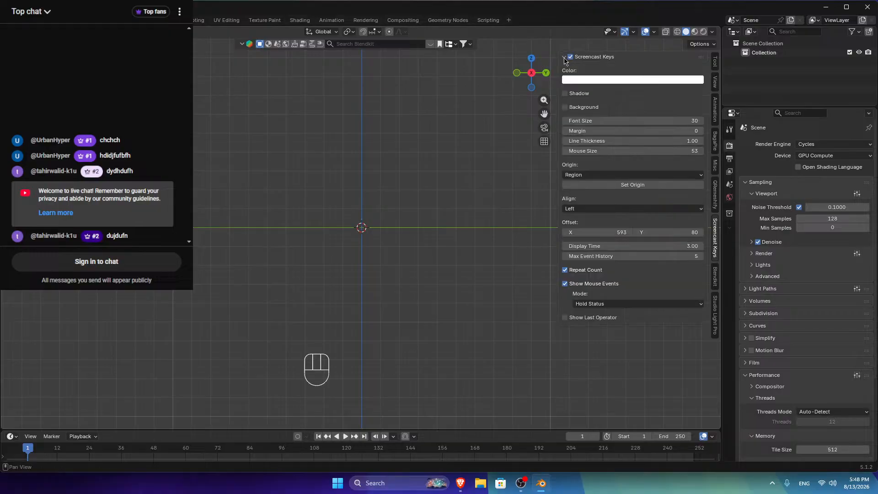
click(564, 94)
click(565, 94)
mouse_move(630, 121)
mouse_down()
mouse_move(649, 120)
mouse_move(640, 120)
mouse_up()
key(ctrl+z)
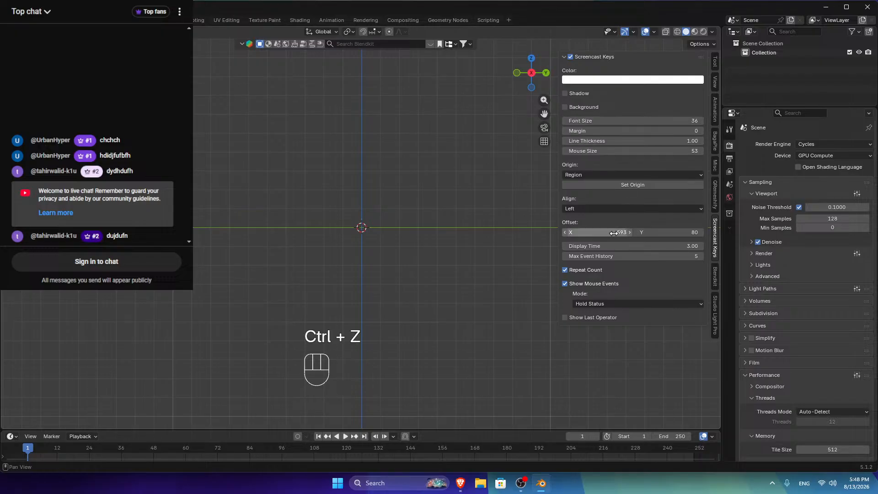
drag(613, 233, 633, 230)
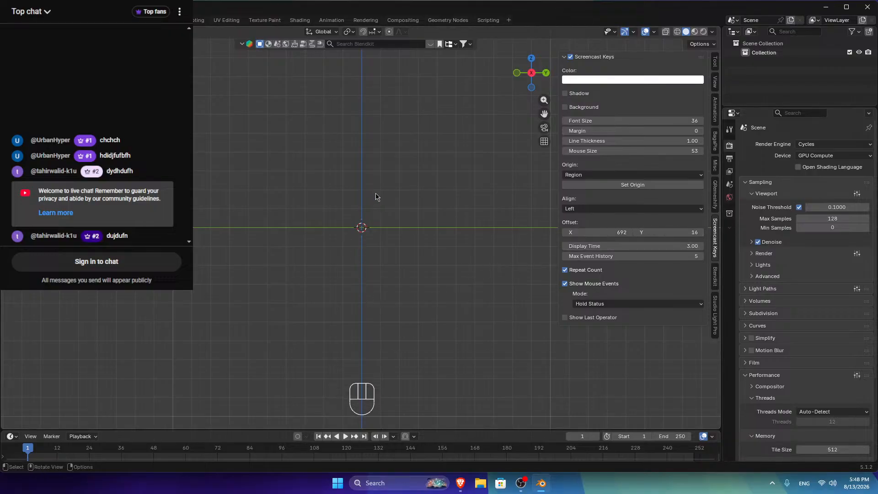
key(n)
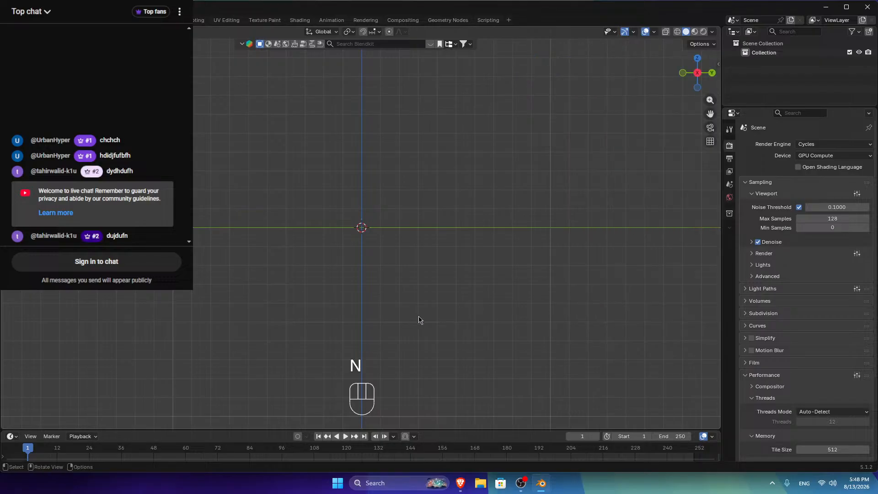
Step: Open the Shift+A Add menu over the 3D viewport
key(shift)
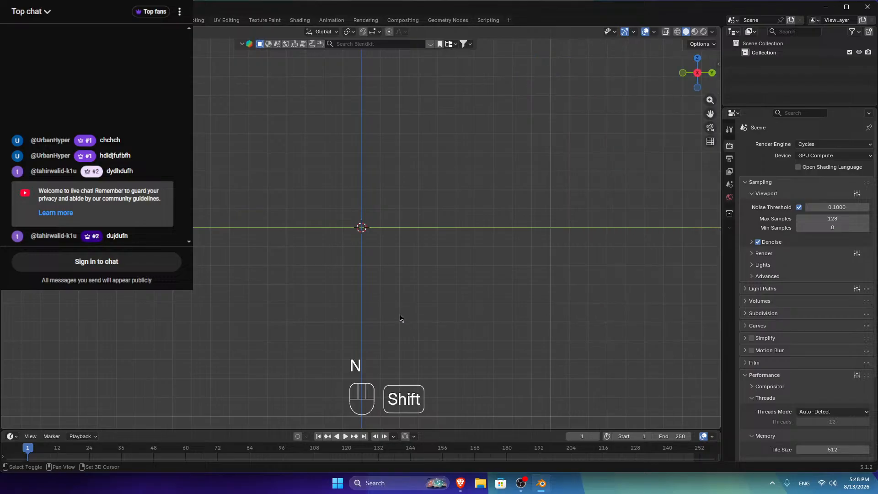
key(shift+a)
mouse_move(397, 315)
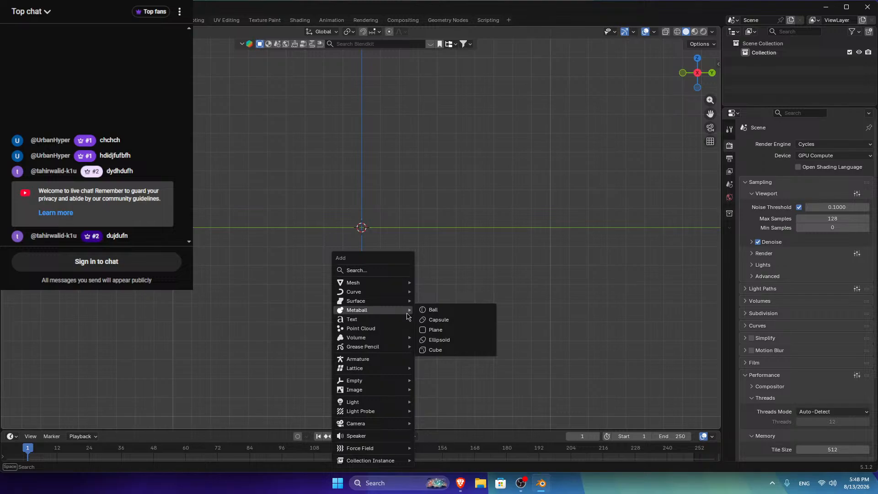
Step: Choose Image > Reference and browse to the D:\Downlodes folder containing images.png
mouse_move(392, 390)
click(421, 389)
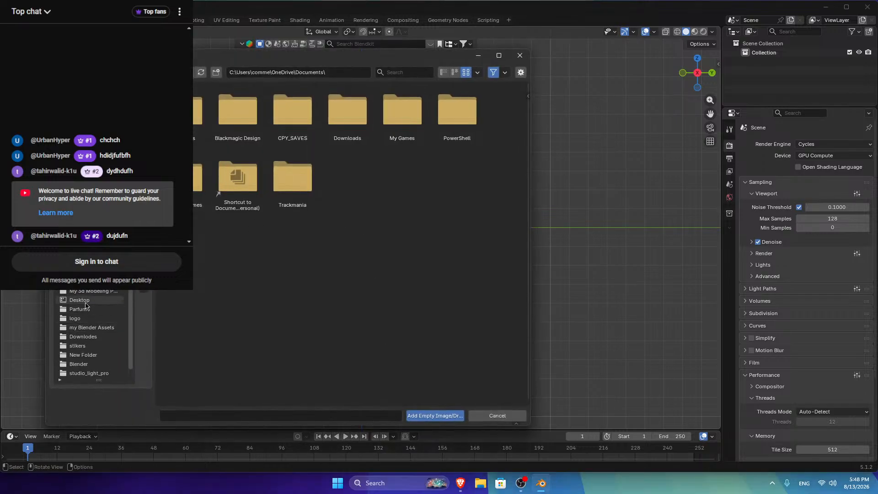
click(80, 339)
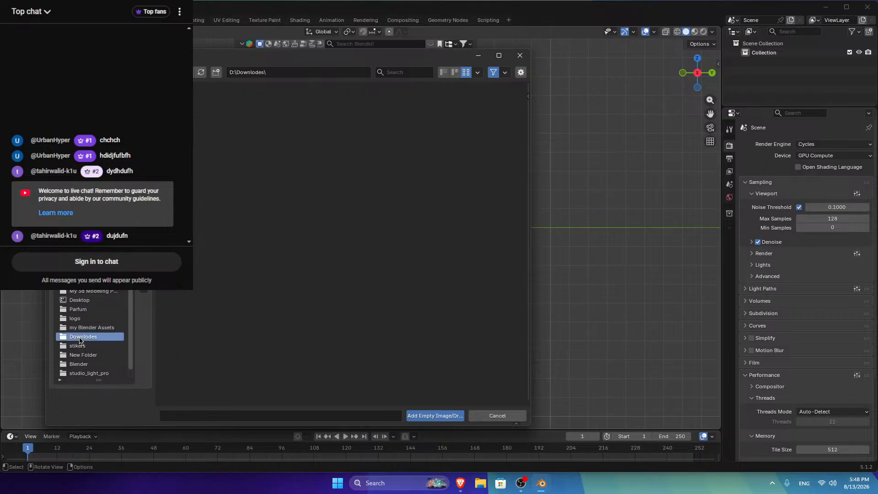
scroll(311, 312, down, 5)
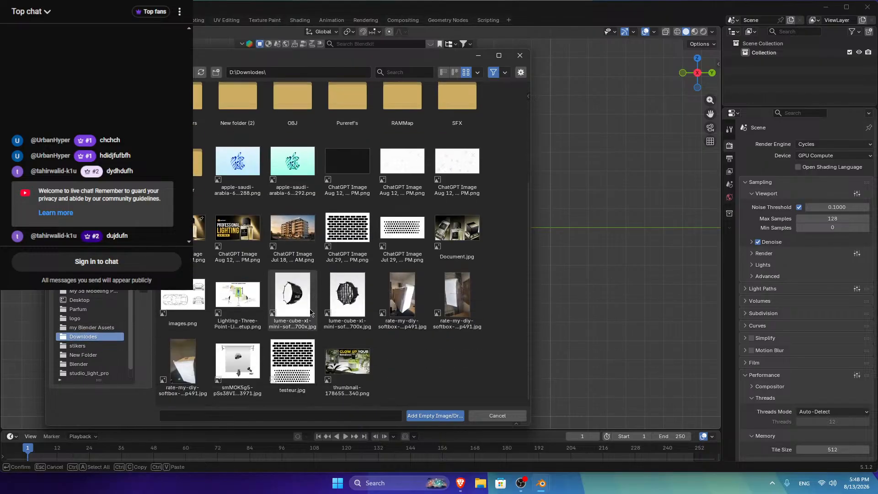
scroll(339, 311, up, 3)
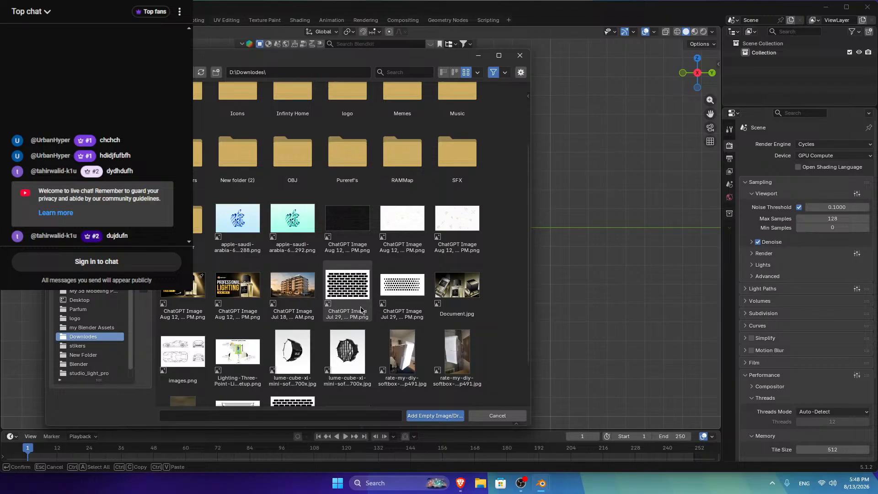
scroll(361, 310, up, 3)
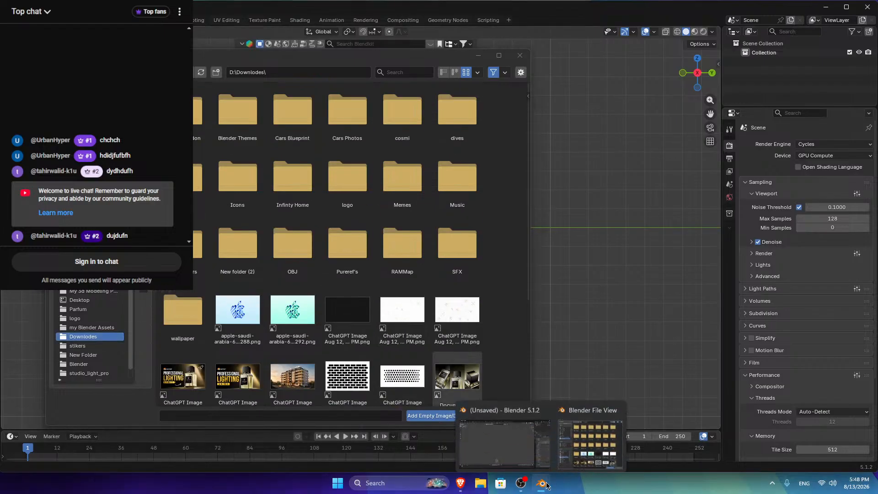
Step: Re-save the Ferrari 812 Superfast blueprint, skipping the duplicate images.png download
click(460, 482)
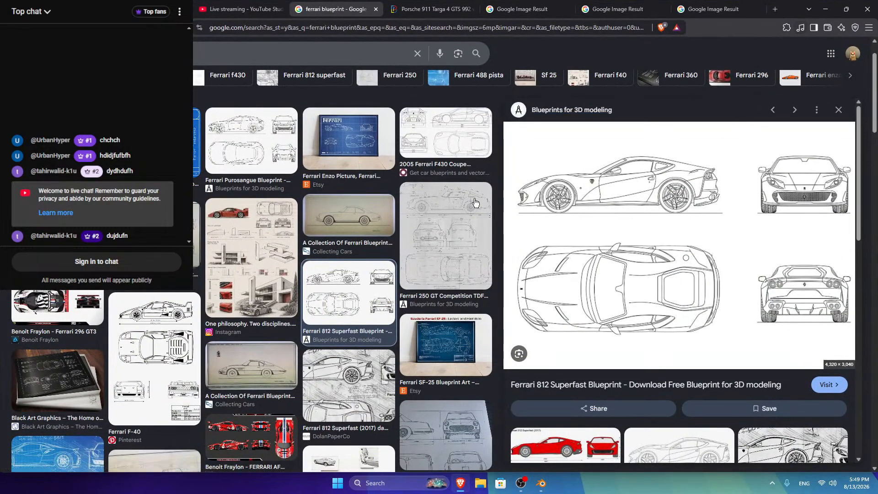
right_click(613, 177)
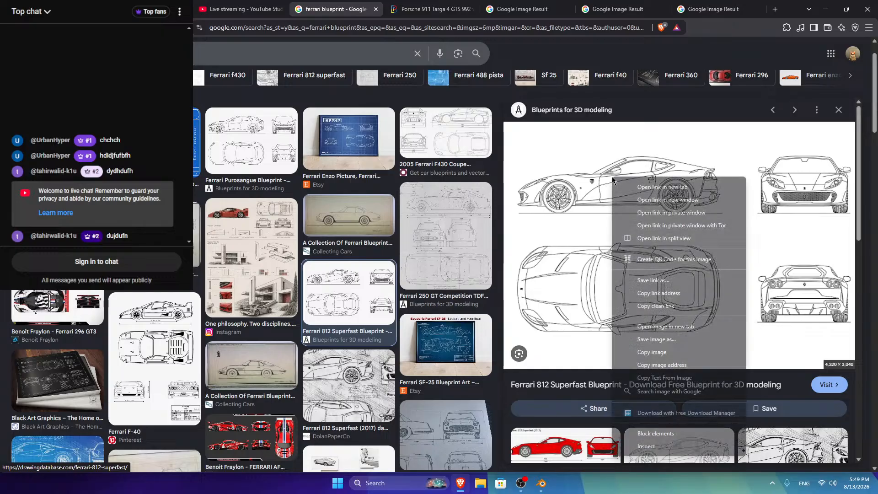
click(643, 339)
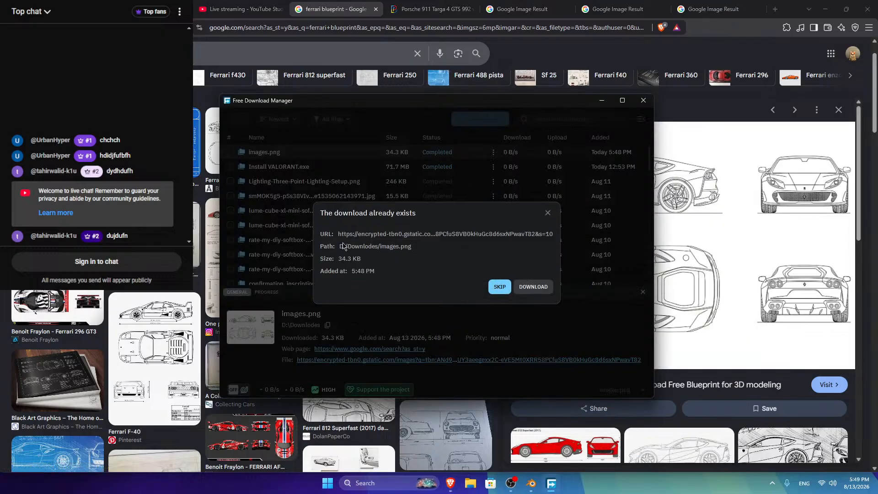
click(547, 212)
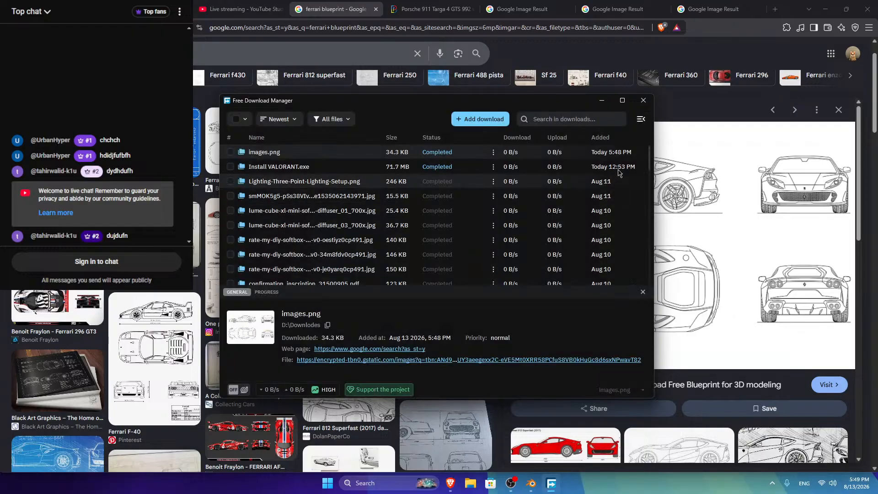
Step: Close the download manager and minimize Brave to return to Blender's file browser
click(622, 100)
click(646, 87)
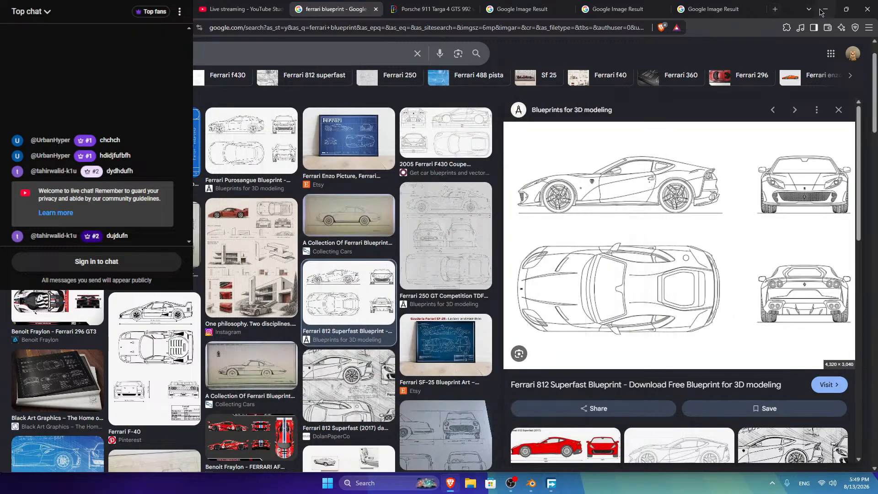
click(825, 9)
scroll(411, 301, down, 1)
Step: Add images.png as an image empty and set its opacity to 0.323
scroll(411, 302, down, 2)
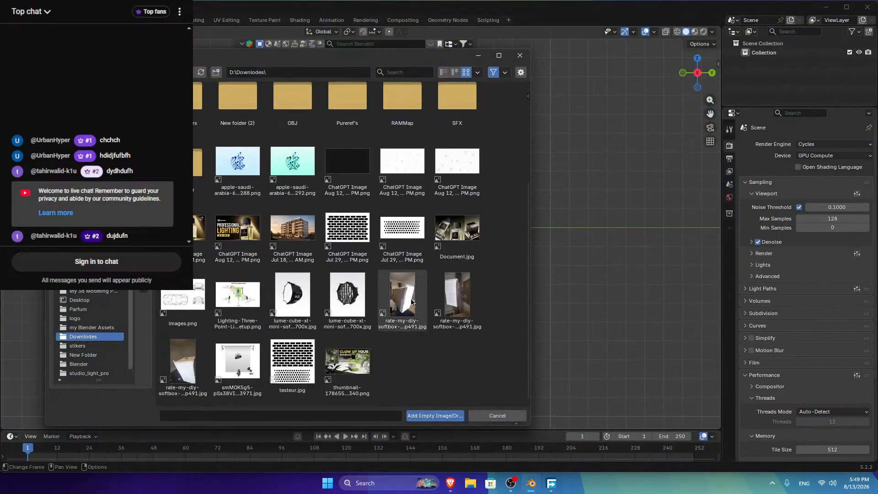
click(182, 295)
click(434, 416)
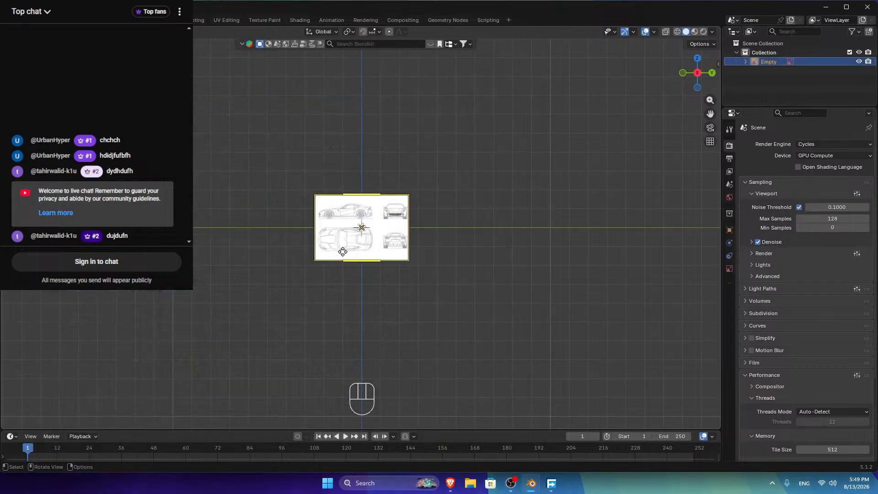
scroll(361, 219, up, 6)
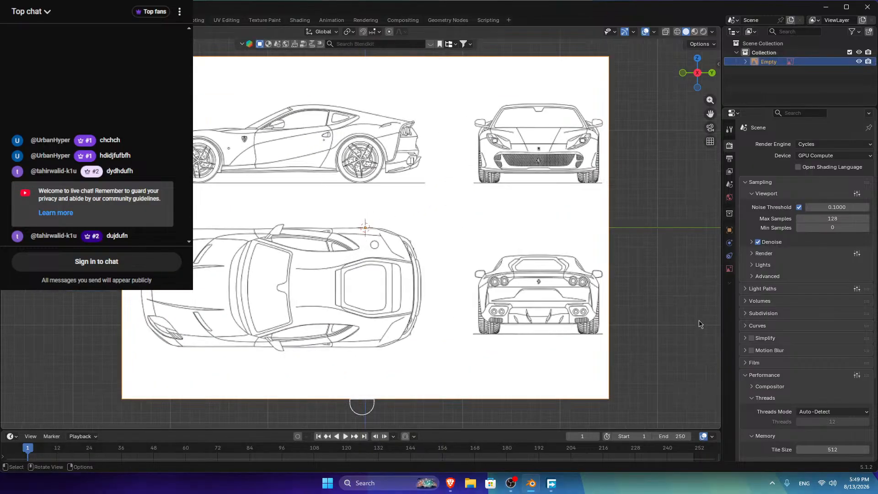
click(729, 268)
click(795, 251)
drag(850, 251, 823, 251)
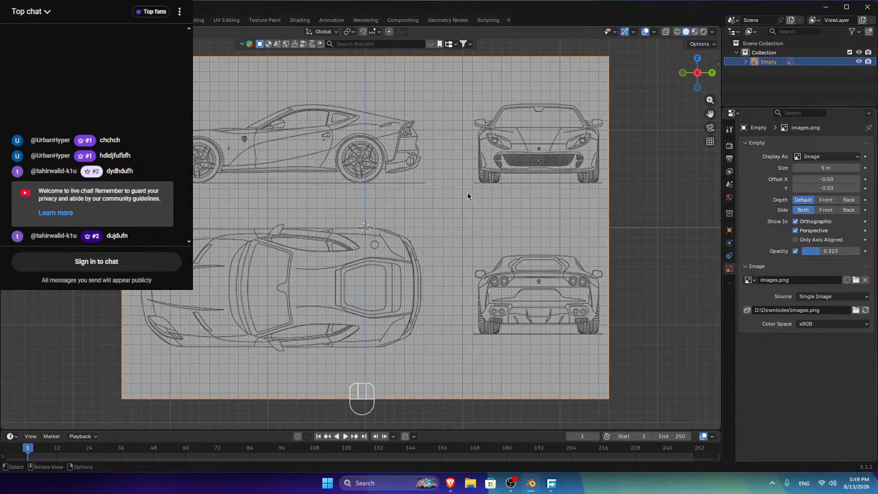
Step: Move the blueprint along Z so the car's wheels sit on the ground line
key(g)
key(z)
key(shift)
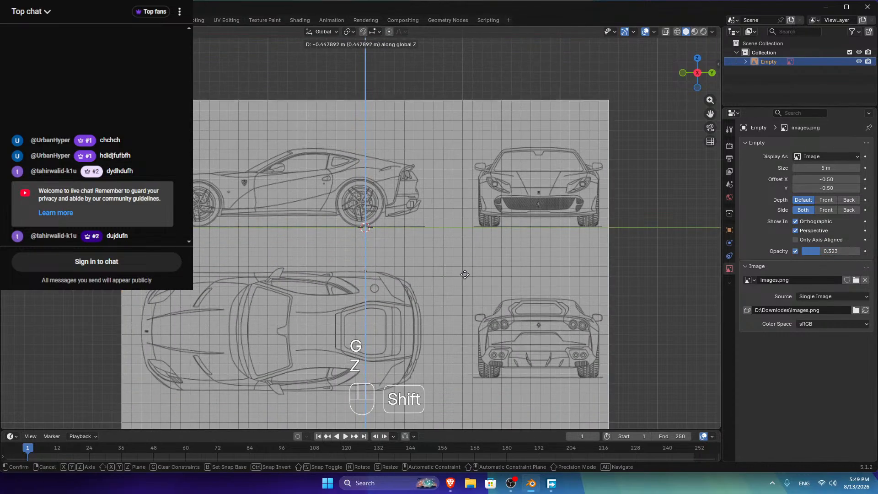
click(462, 280)
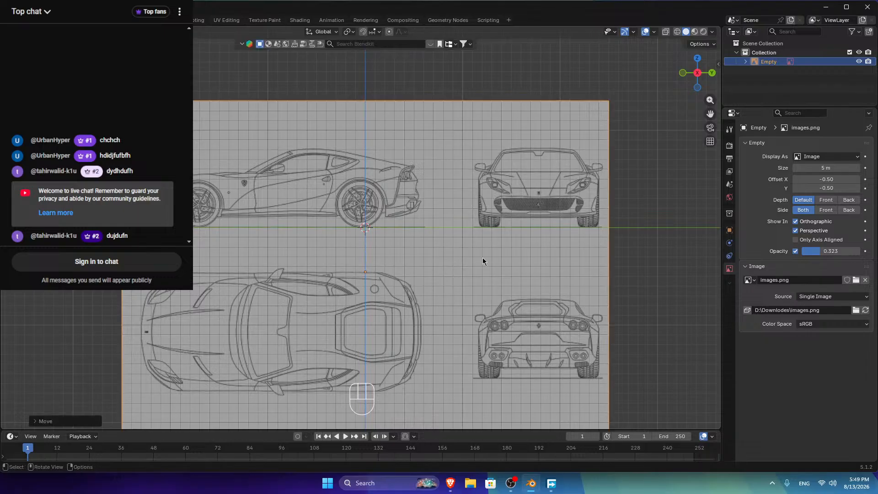
scroll(484, 257, up, 5)
drag(710, 114, 703, 118)
scroll(702, 119, up, 3)
scroll(369, 218, down, 4)
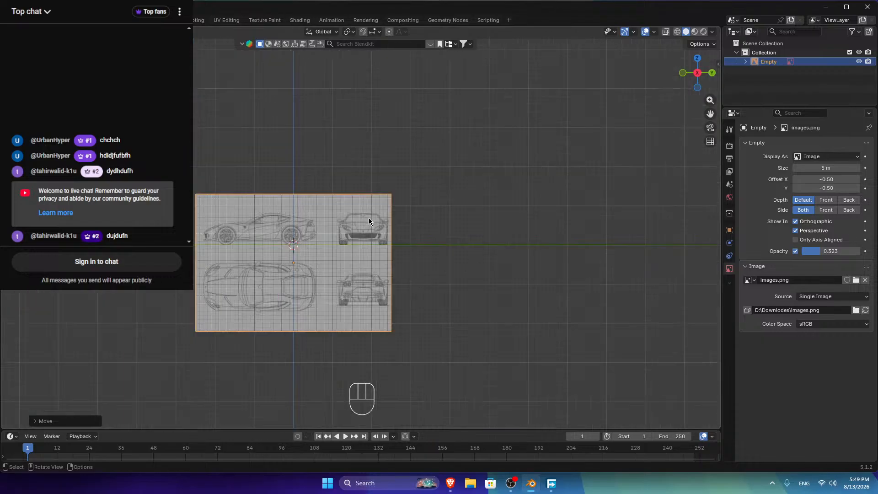
Step: Delete the Ferrari blueprint and bring up the Add menu
key(Delete)
key(shift)
key(shift+a)
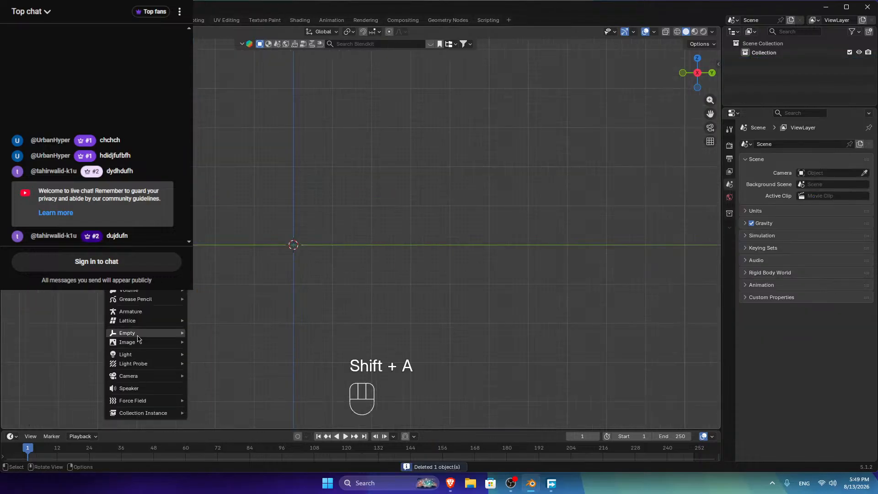
Step: Add the 2017 BMW M3 blueprint from Cars Blueprint as an image empty, inspect it, then delete it
mouse_move(137, 342)
click(208, 342)
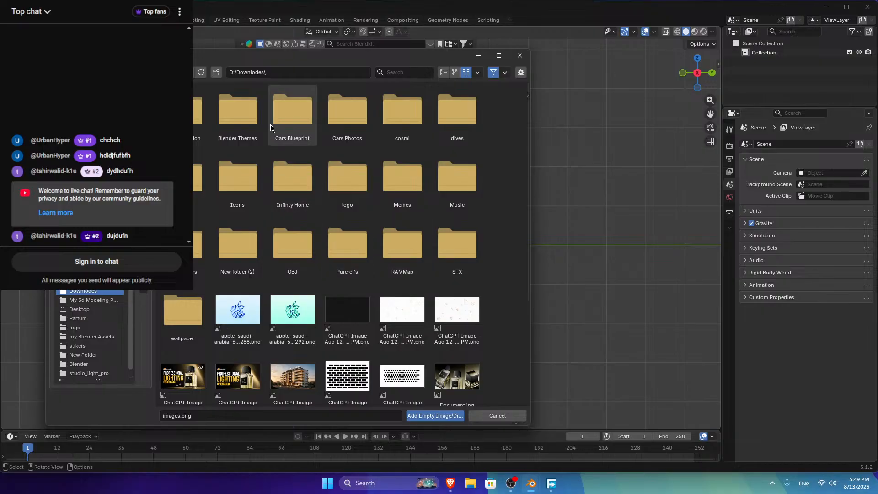
double_click(292, 112)
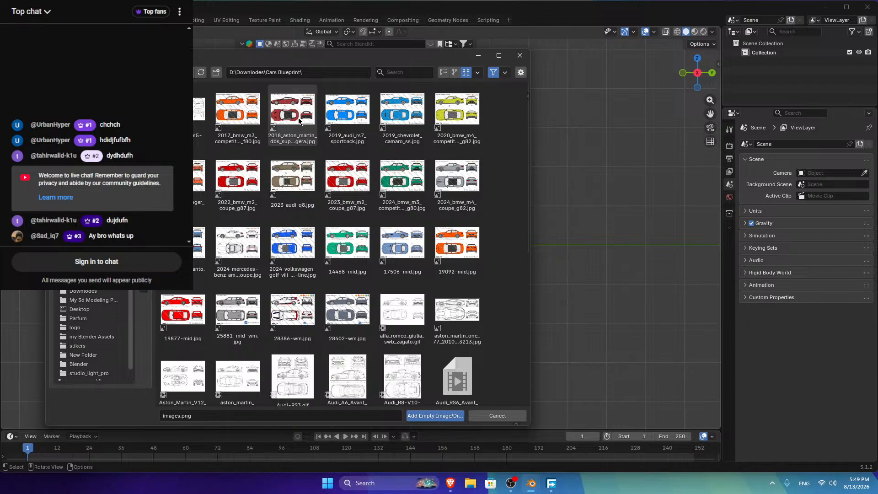
click(238, 112)
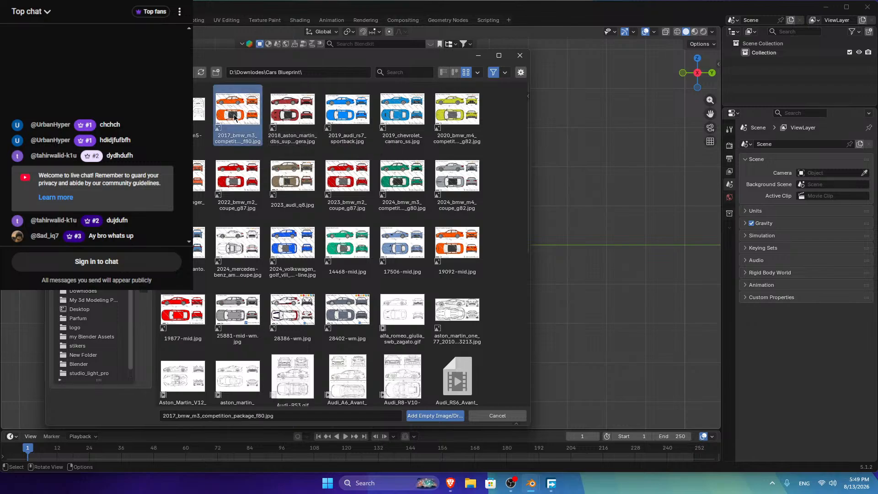
click(431, 415)
scroll(339, 213, up, 8)
middle_drag(355, 208, 361, 224)
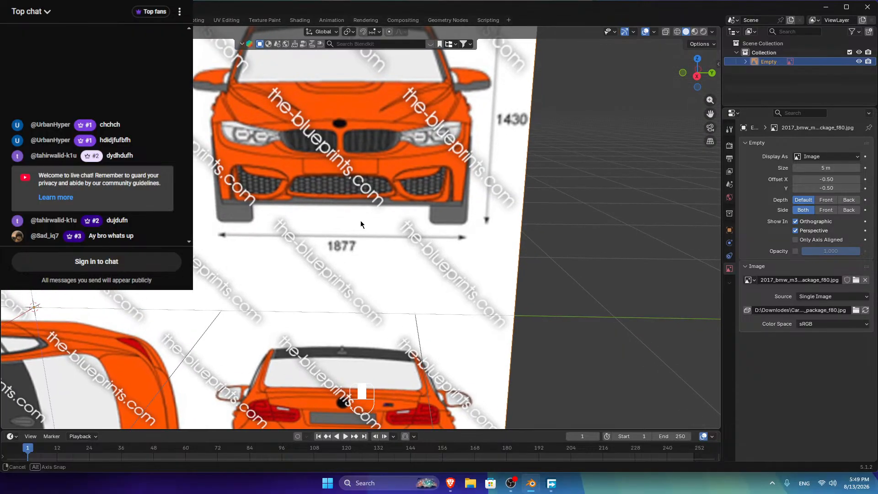
scroll(360, 224, down, 5)
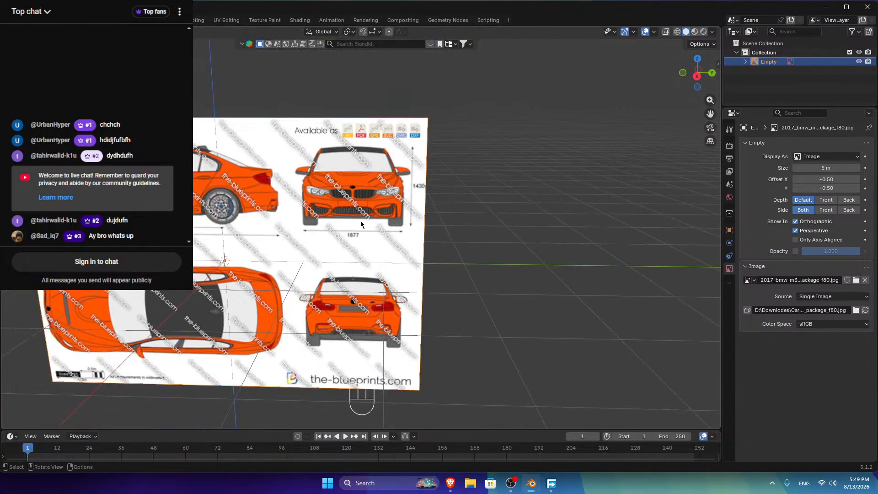
key(Delete)
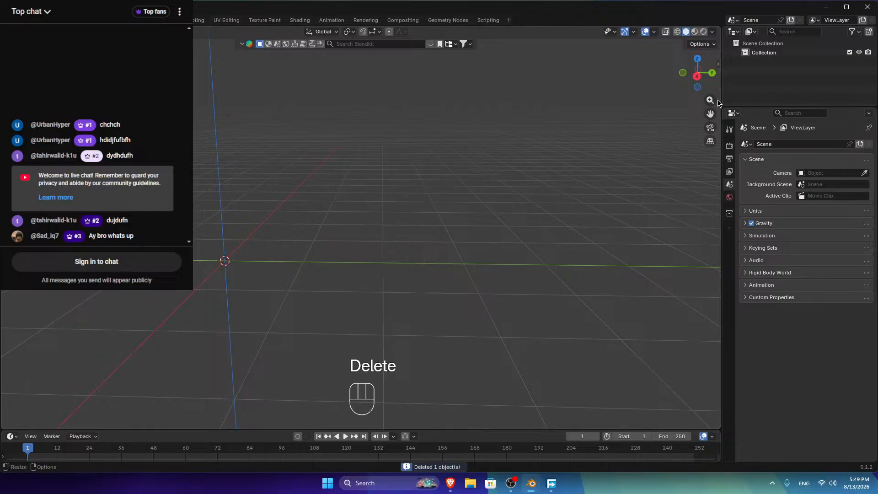
Step: From the side view, add the 2024 BMW M4 coupe blueprint as a reference, inspect it, then delete it
click(697, 76)
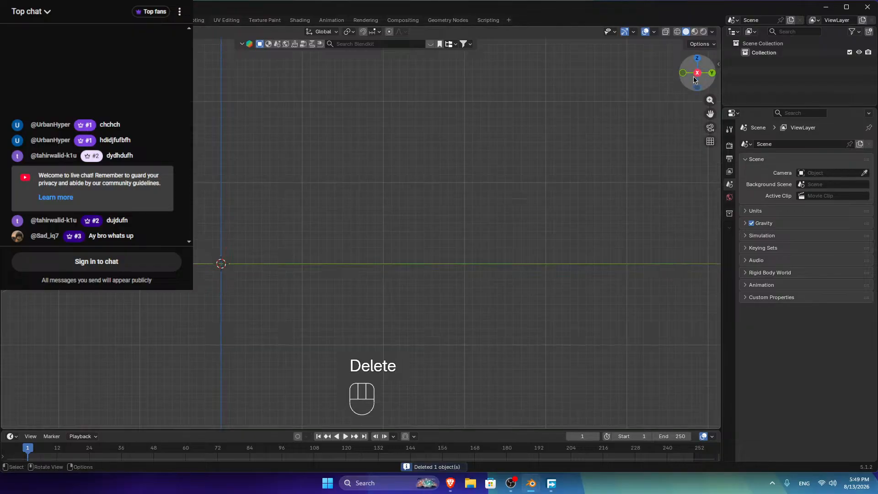
key(shift+a)
mouse_move(290, 234)
click(346, 233)
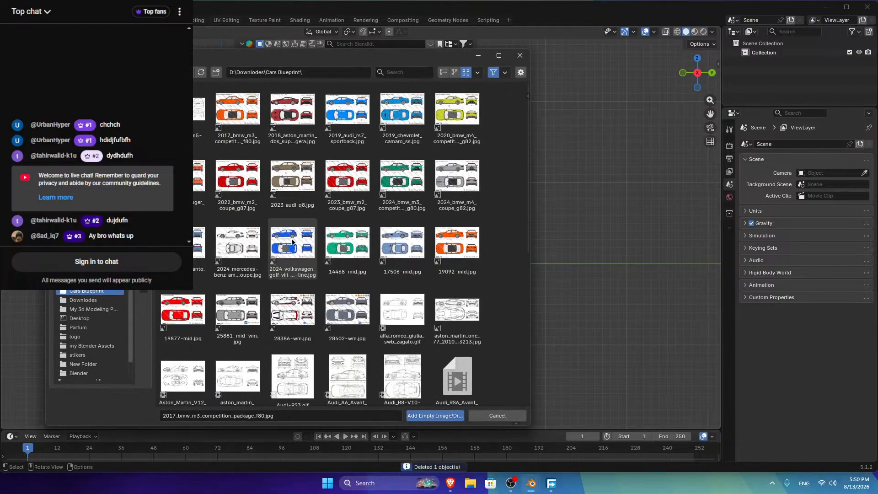
click(460, 181)
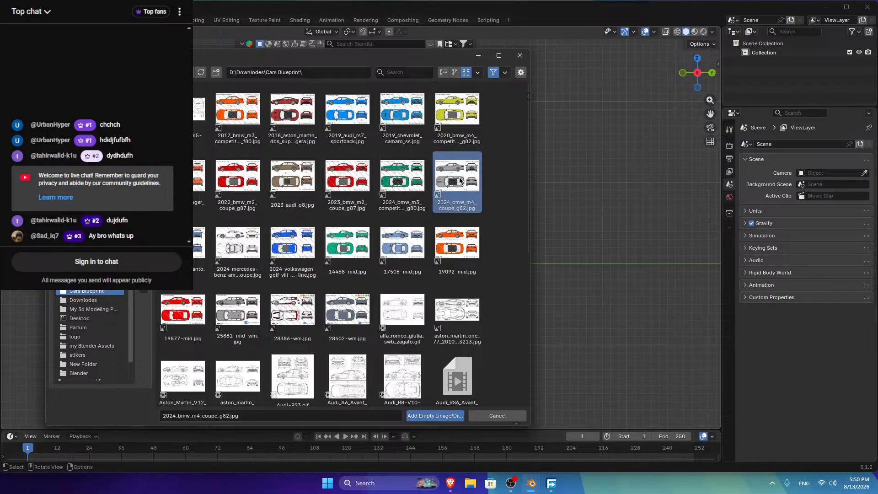
click(421, 418)
ctrl+middle_drag(327, 205, 346, 179)
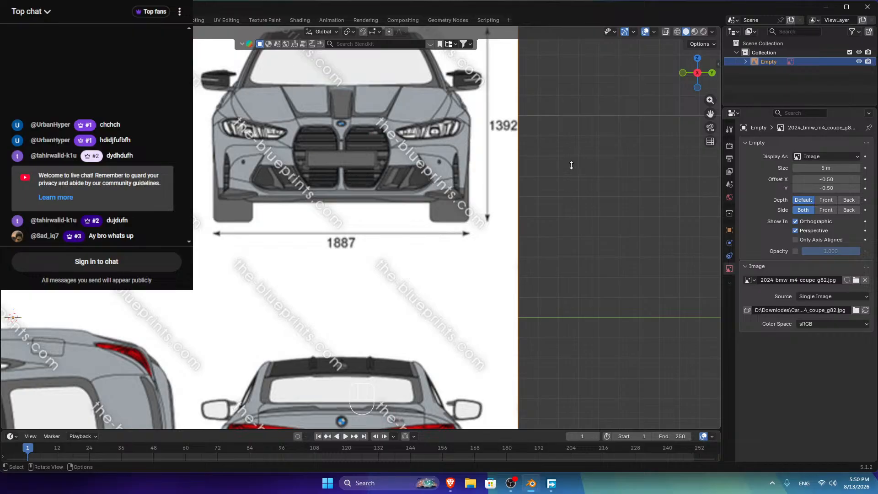
key(Delete)
Step: Add the Volkswagen Golf R-Line blueprint as an image empty and zoom out to inspect it
key(shift+a)
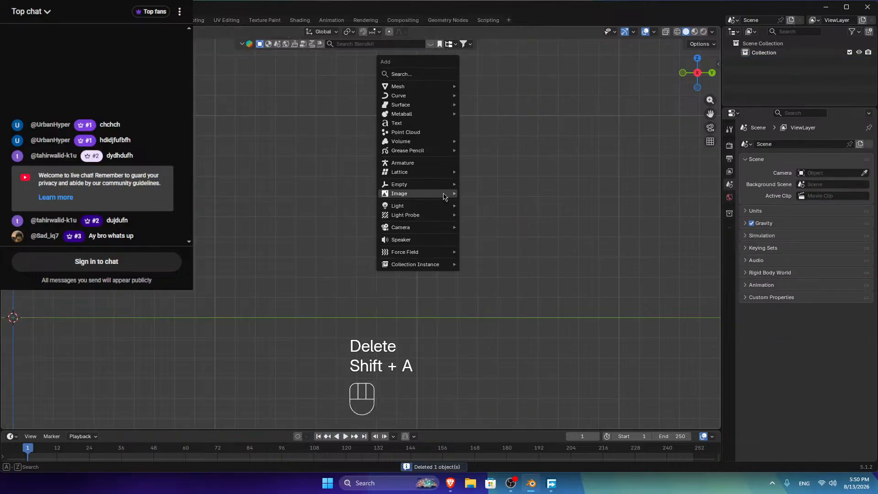
mouse_move(444, 196)
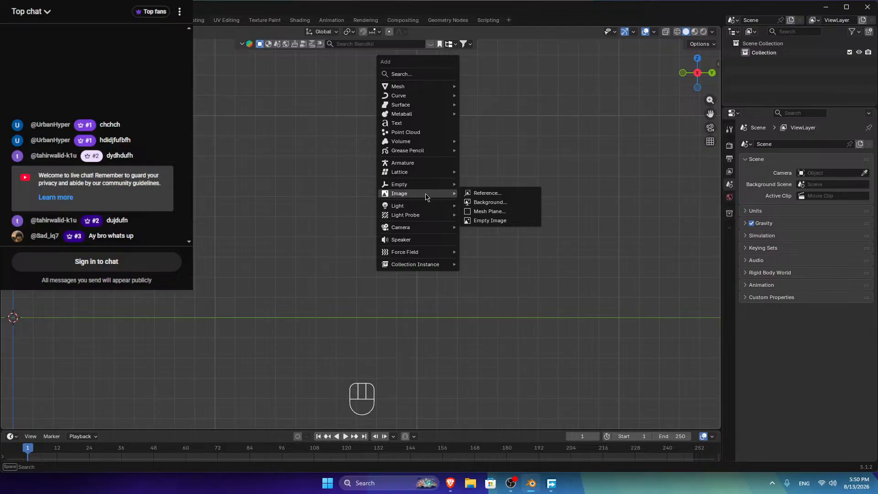
click(493, 193)
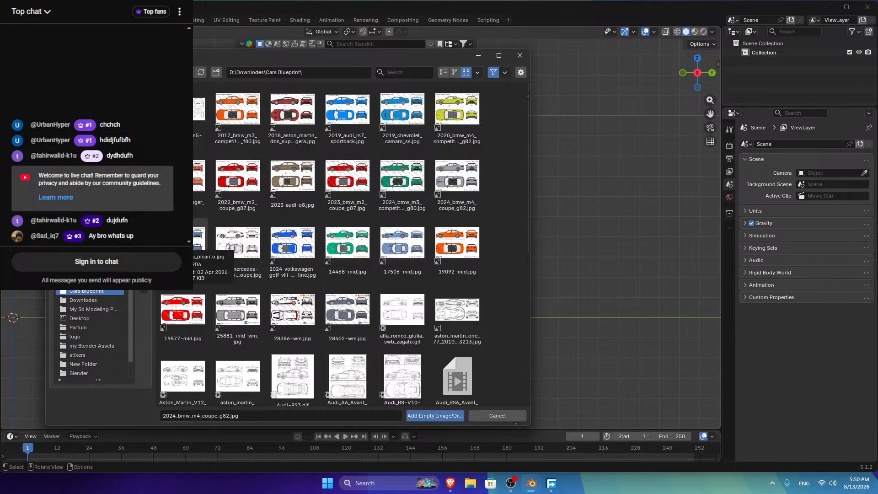
click(311, 254)
click(435, 415)
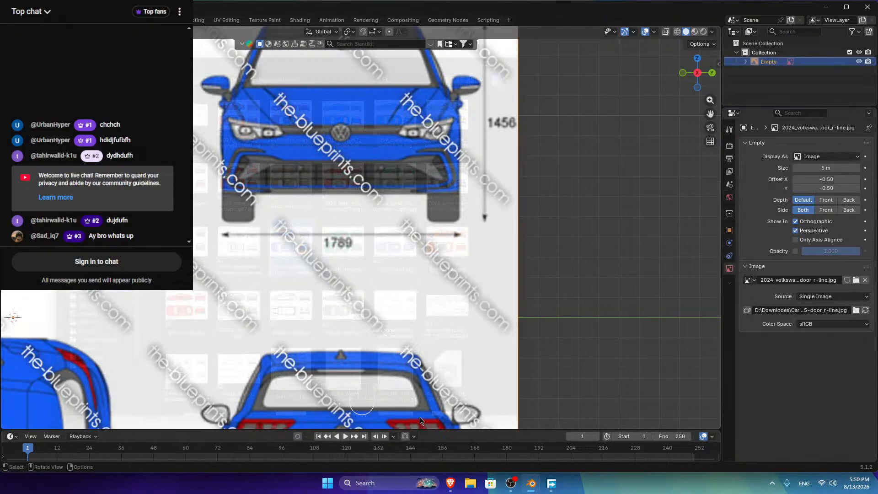
scroll(351, 213, down, 4)
scroll(350, 213, down, 2)
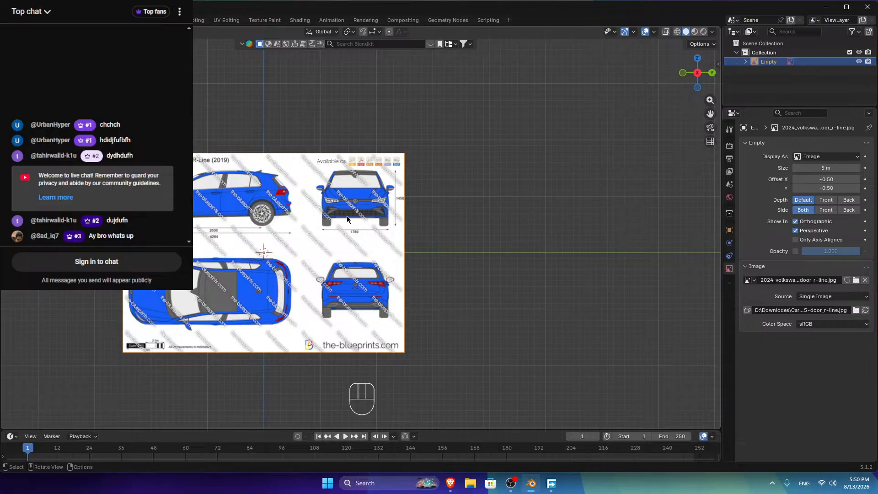
Step: Delete the Golf blueprint and open Image > Reference, scrolling down the Cars Blueprint files
key(Delete)
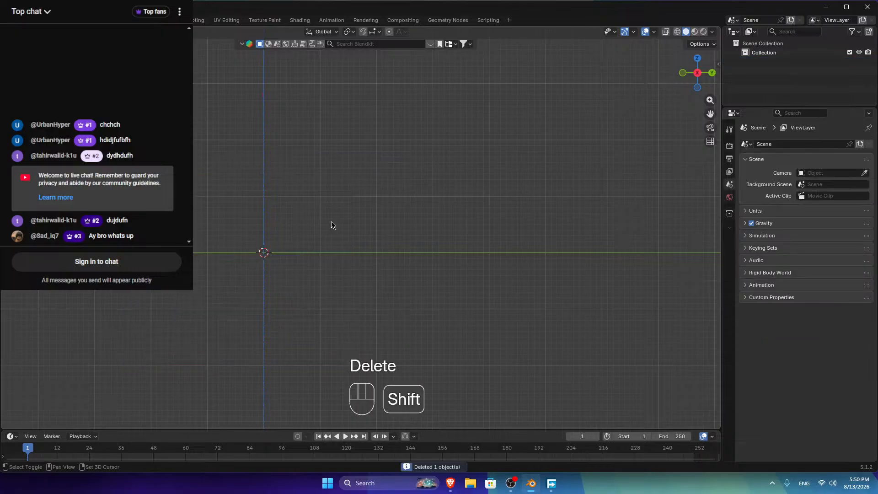
key(shift+a)
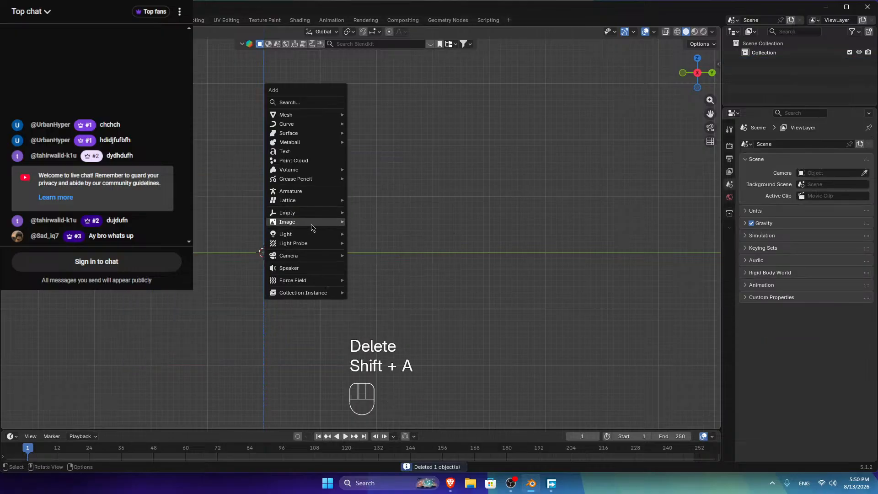
mouse_move(330, 222)
click(364, 222)
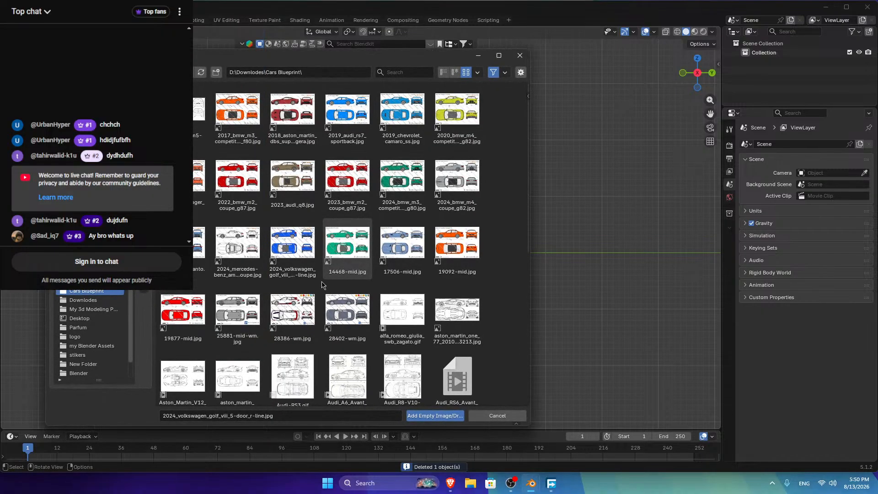
scroll(239, 315, down, 5)
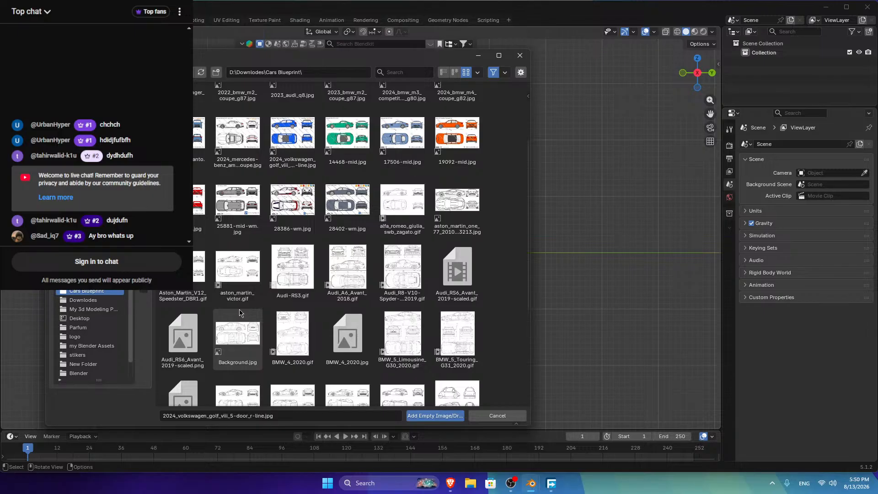
scroll(240, 312, down, 8)
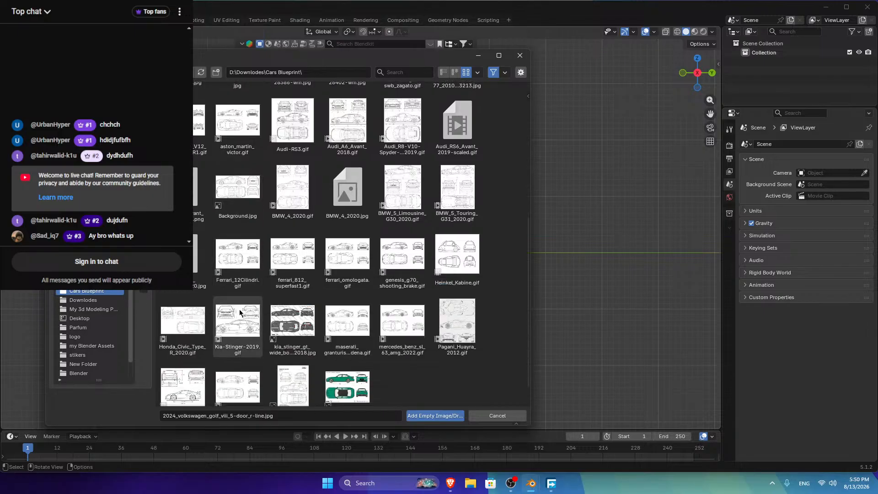
Step: Add kia_stinger_gt_wide_body_kit_2018.jpg as an image empty, inspect it from Right view, then delete it
click(293, 298)
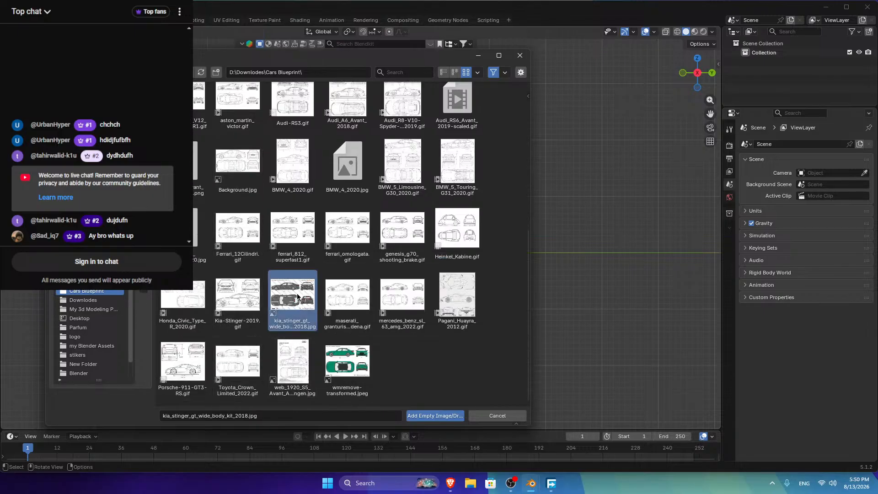
click(435, 416)
scroll(301, 257, up, 3)
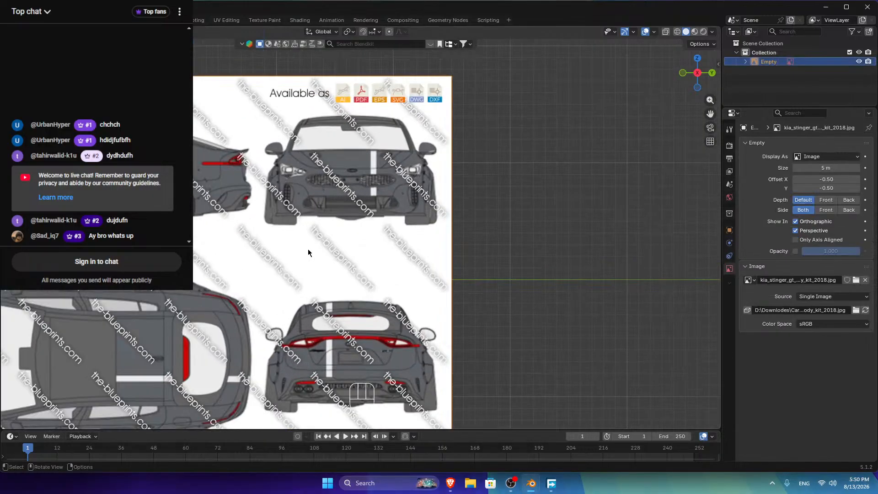
middle_drag(304, 251, 385, 283)
click(709, 77)
drag(710, 113, 756, 123)
drag(710, 113, 710, 114)
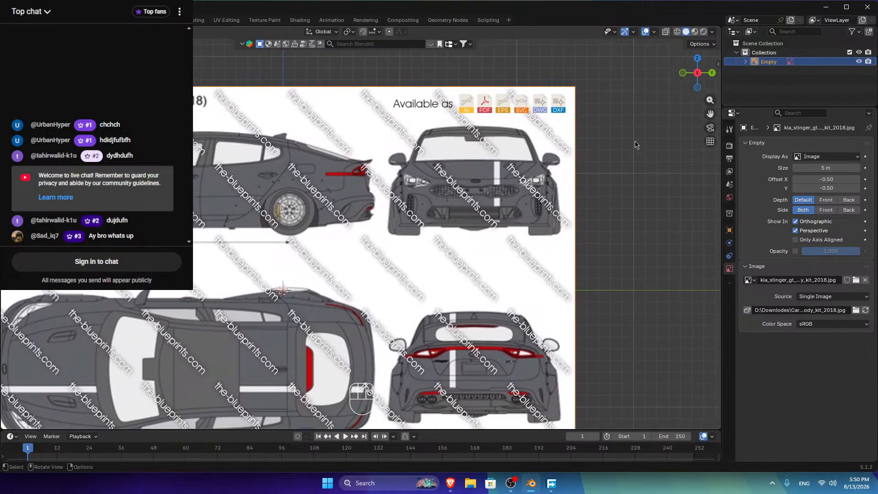
scroll(347, 211, down, 3)
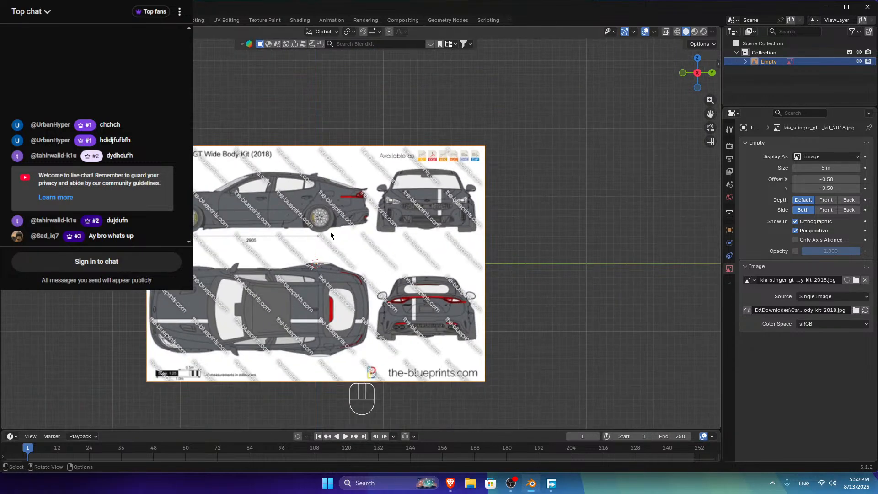
scroll(474, 202, up, 4)
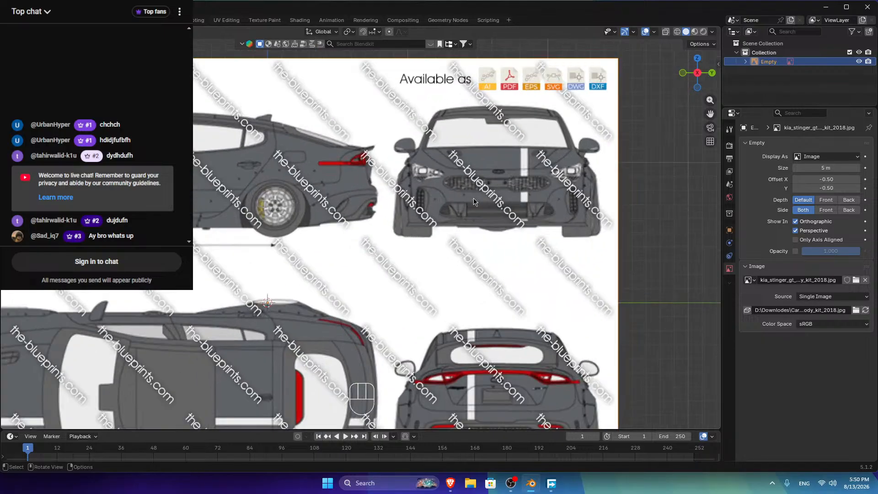
scroll(550, 173, down, 2)
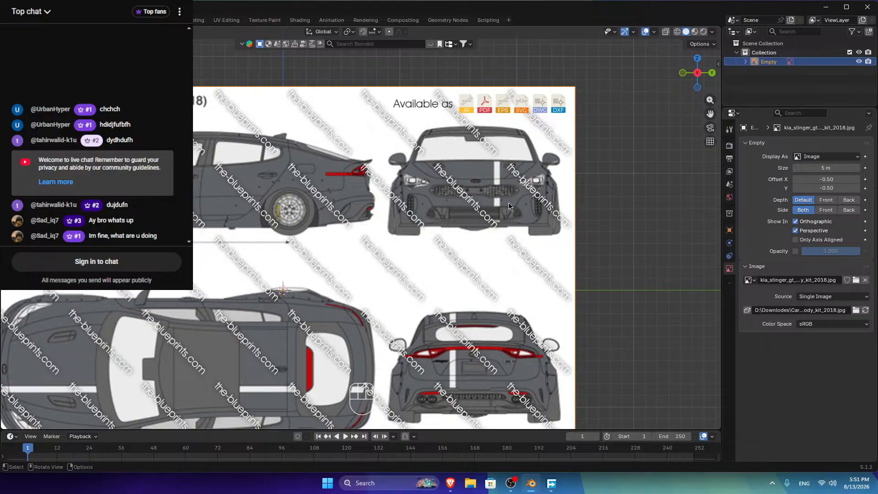
key(Delete)
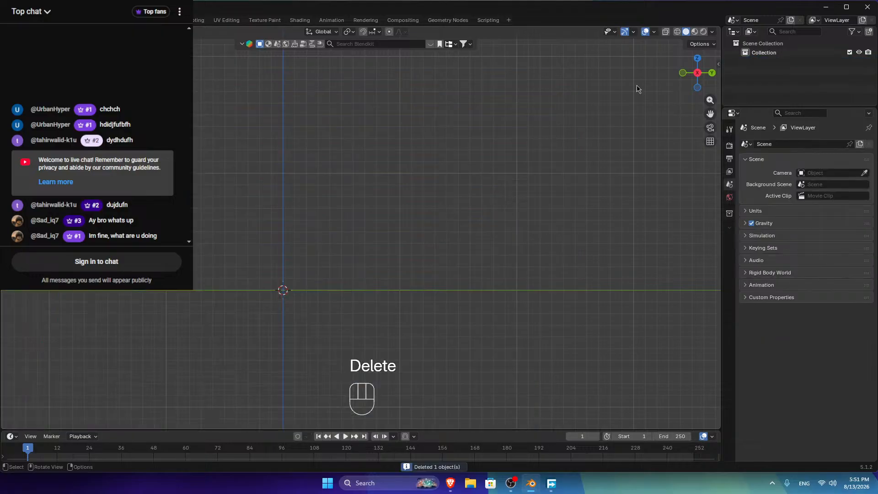
Step: Add the Audi RS7 Sportback blueprint 19877-mid.jpg as an image empty
drag(710, 114, 541, 172)
key(shift+a)
mouse_move(512, 173)
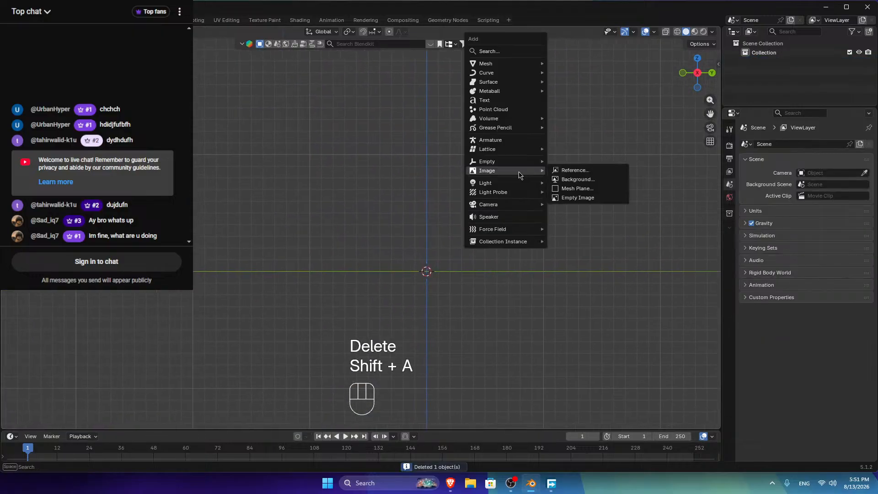
click(557, 175)
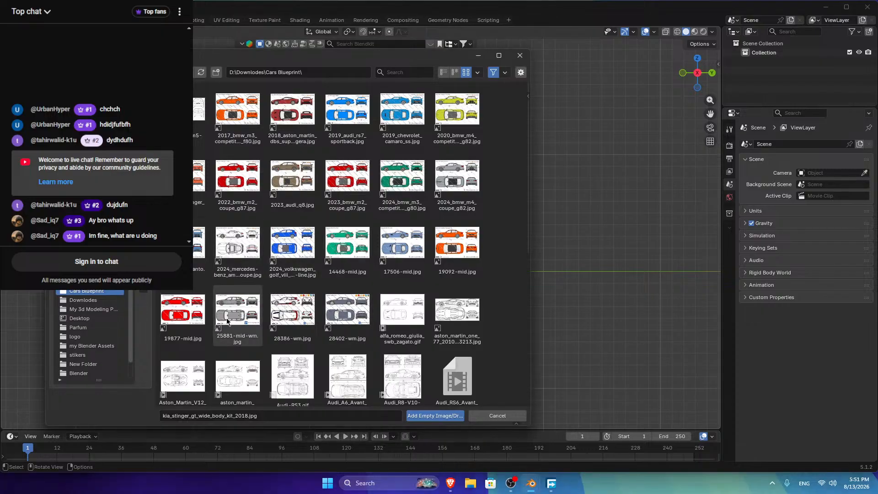
scroll(191, 323, down, 2)
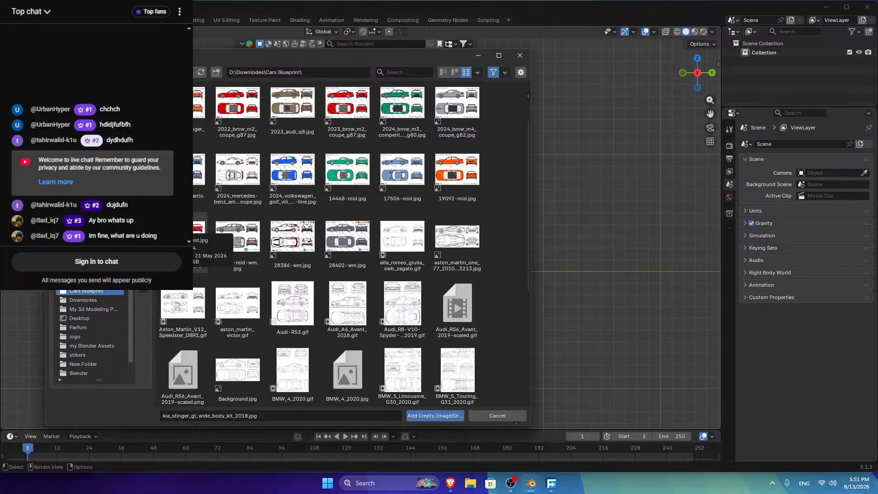
click(435, 415)
Step: Pan and zoom to inspect the Audi blueprint, then delete it and reopen the Add menu
scroll(434, 172, down, 1)
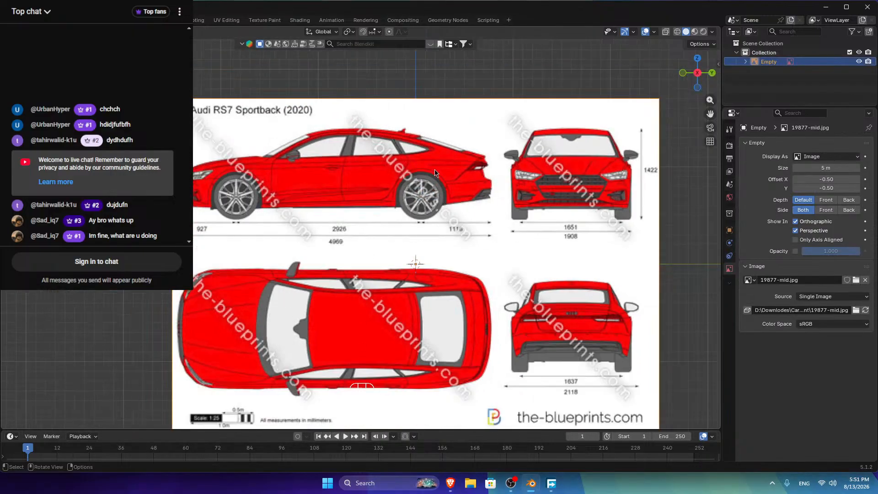
scroll(555, 157, down, 2)
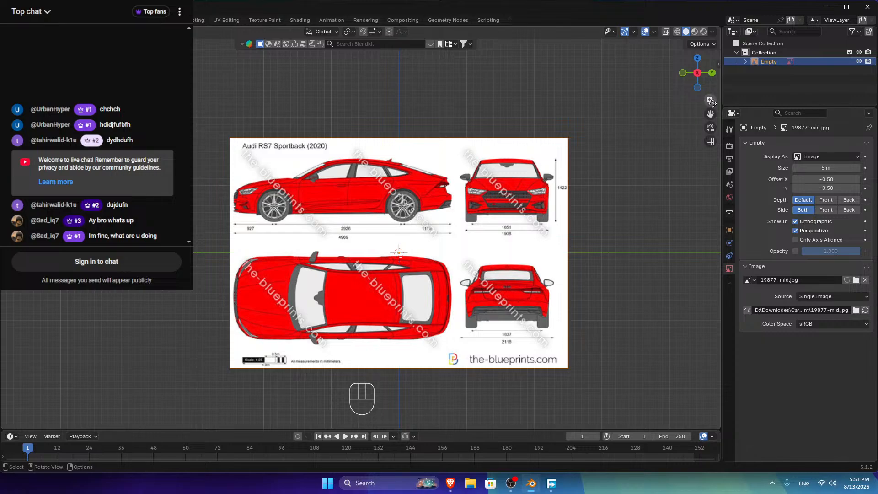
drag(710, 114, 640, 136)
scroll(295, 176, up, 2)
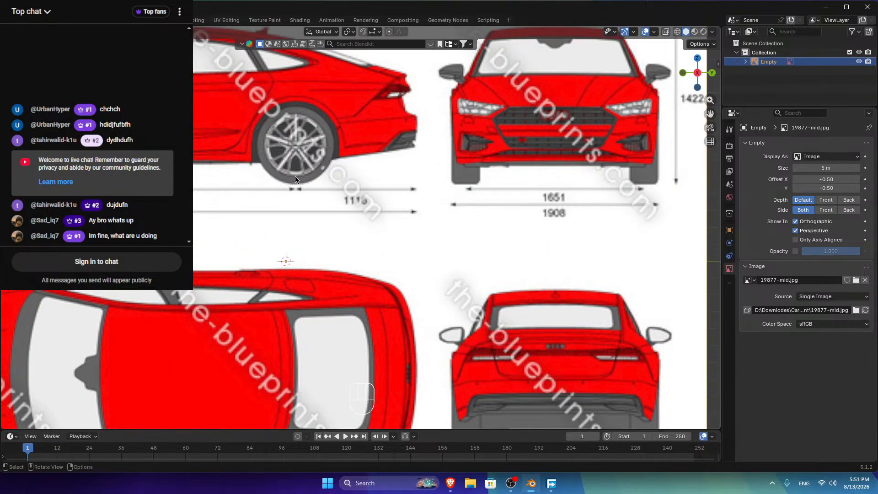
scroll(327, 169, down, 1)
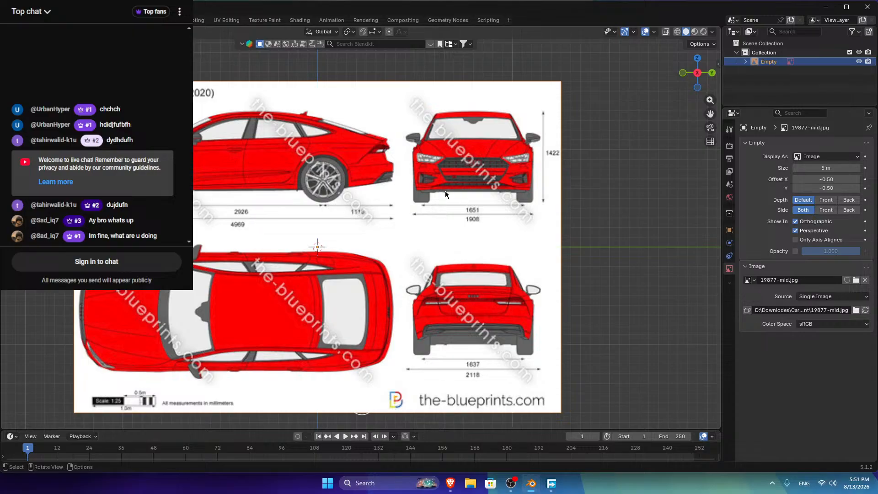
key(Delete)
key(shift+a)
mouse_move(445, 192)
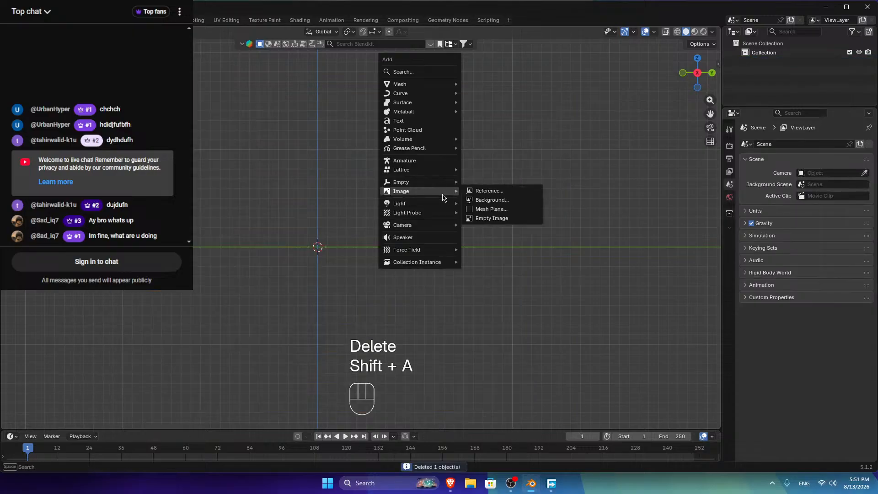
Step: Add the green car blueprint 14468-mid.jpg as a reference, inspect it, then delete it
click(487, 191)
click(360, 258)
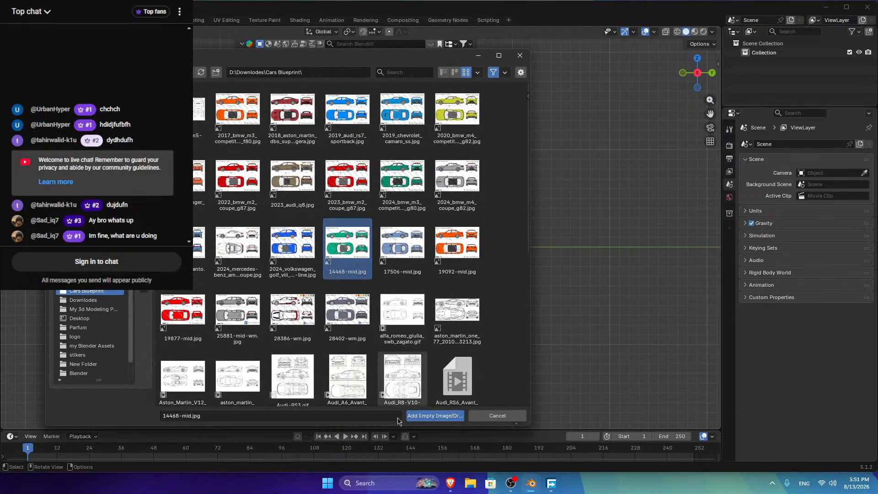
click(421, 415)
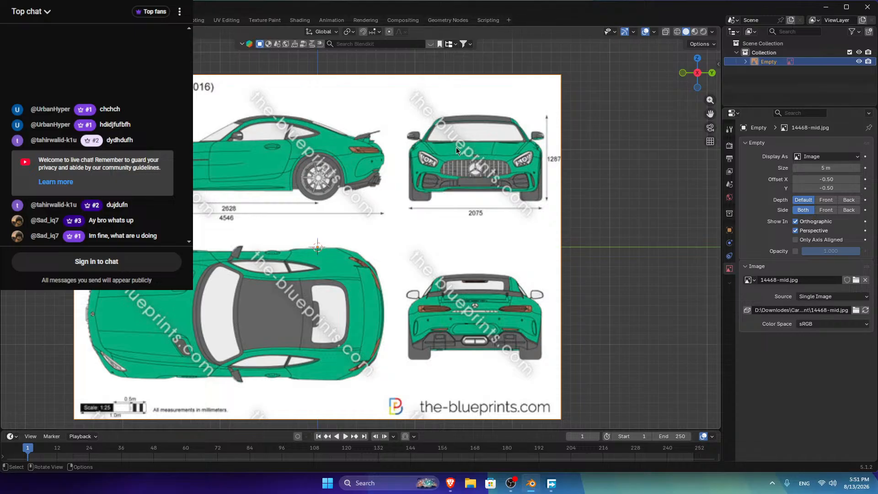
scroll(456, 151, down, 5)
scroll(456, 151, up, 5)
scroll(454, 150, up, 2)
scroll(453, 151, down, 2)
key(Delete)
Step: Add the 17506-mid.jpg blueprint as a reference image, then delete it
key(shift+a)
mouse_move(433, 172)
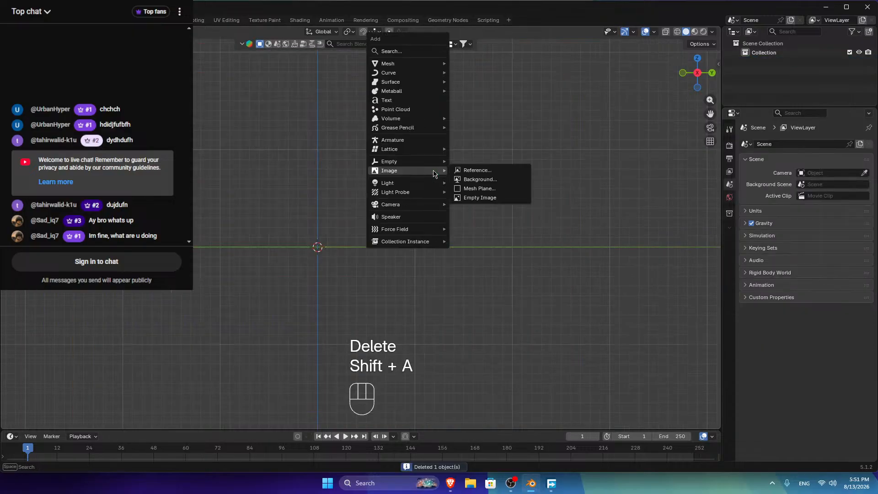
click(476, 170)
click(407, 249)
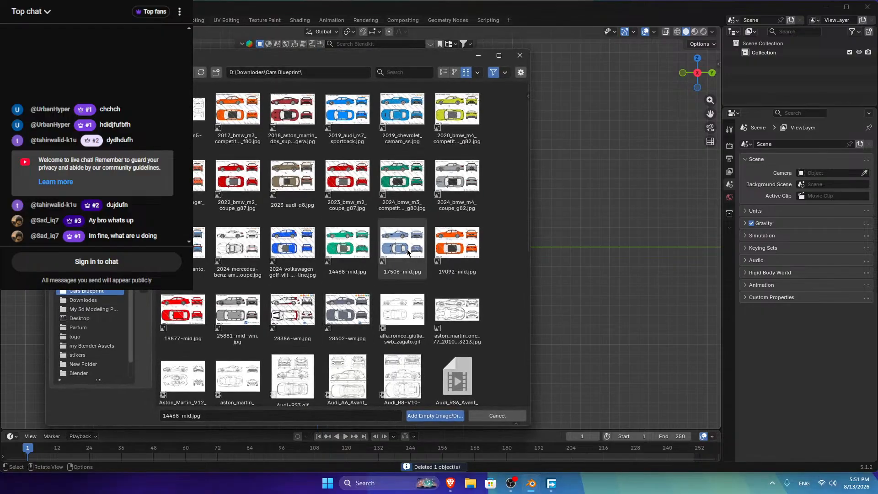
click(427, 416)
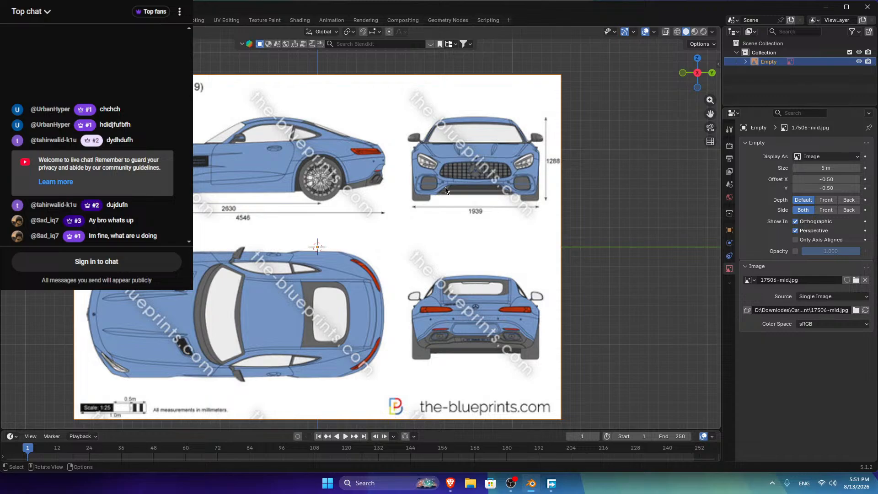
key(Delete)
Step: Add 2024_kia_picanto.jpg as a reference image, delete it, and reopen the Add menu
key(shift+a)
mouse_move(445, 188)
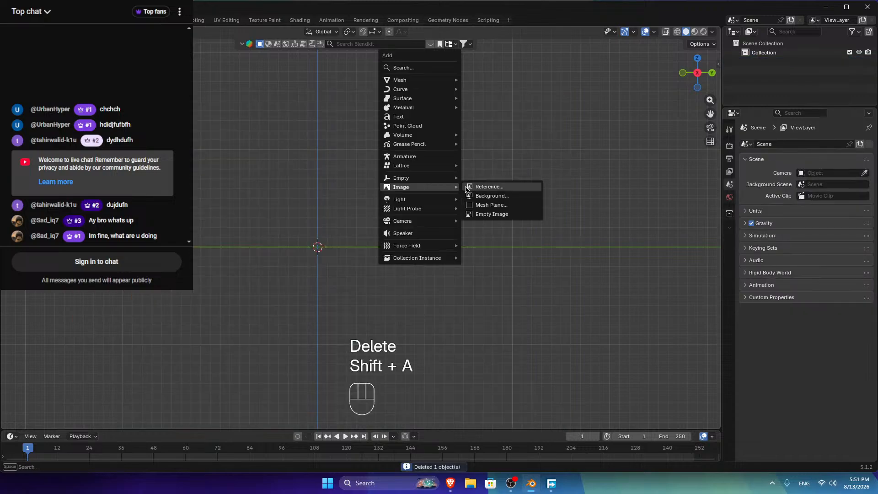
click(482, 186)
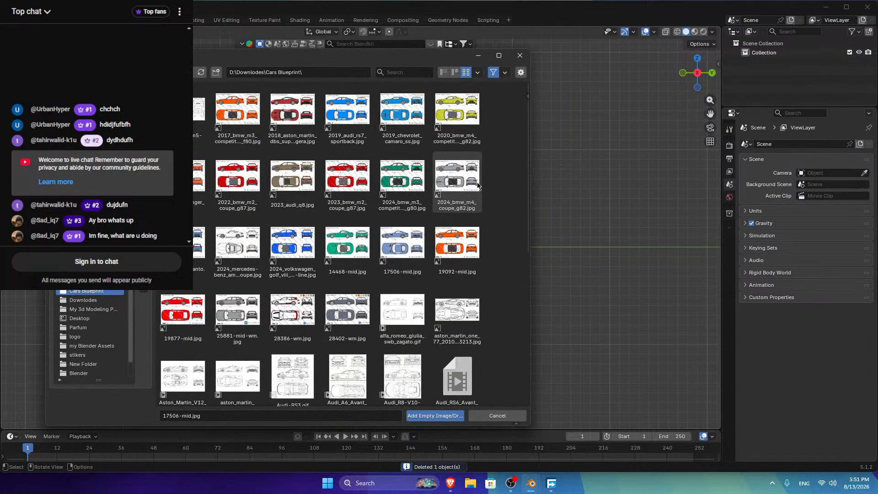
click(201, 250)
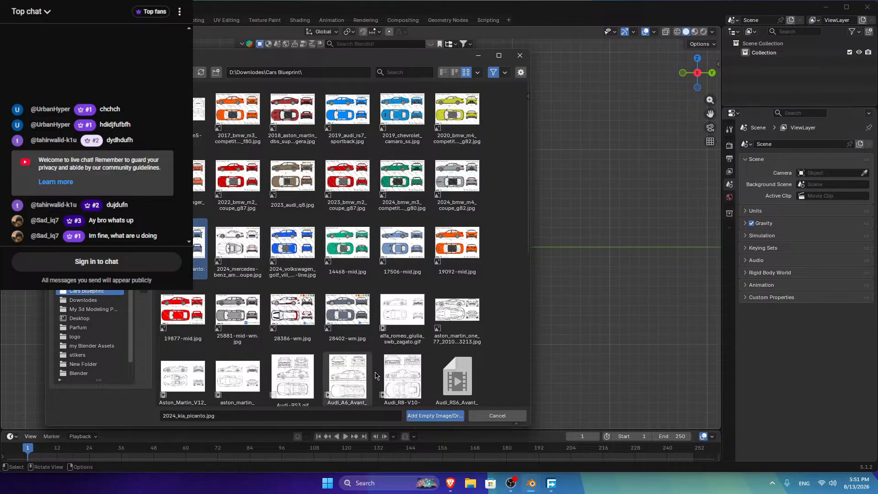
key(Return)
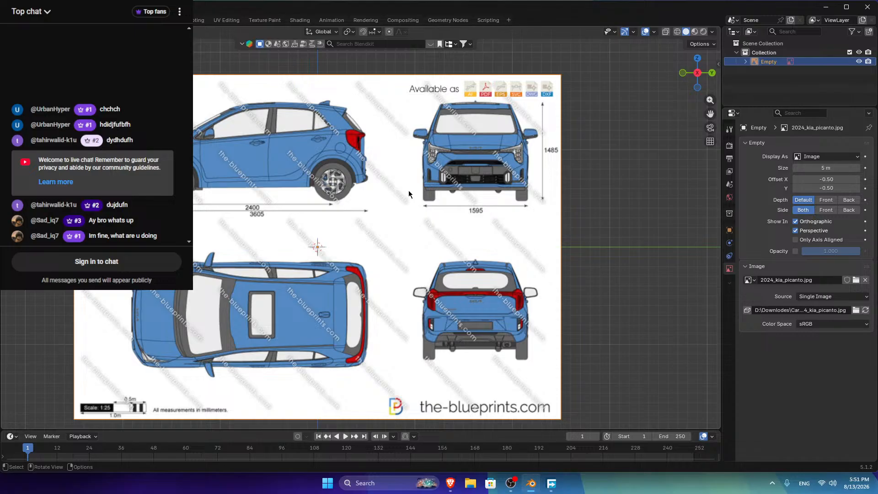
key(Delete)
key(shift+s)
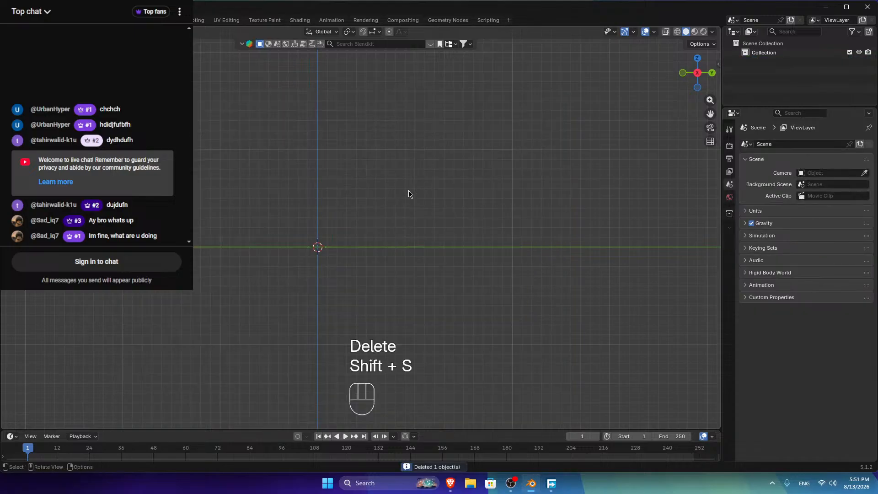
key(shift+a)
click(453, 192)
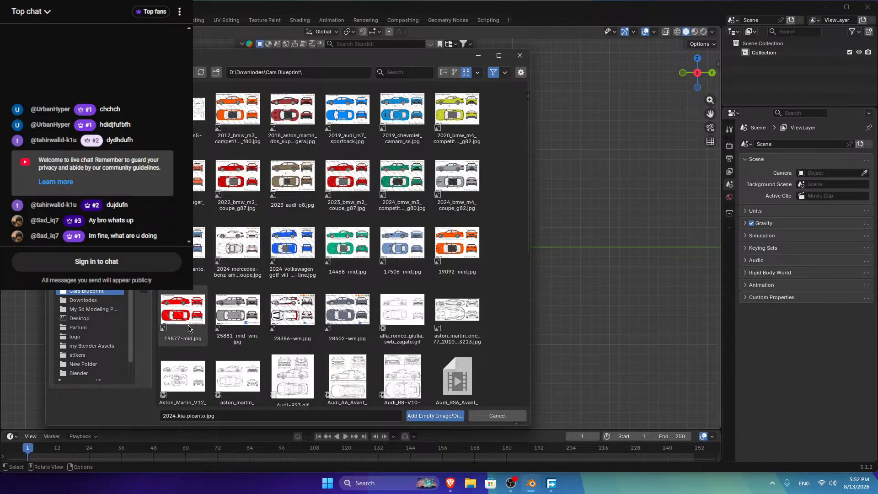
scroll(189, 327, down, 3)
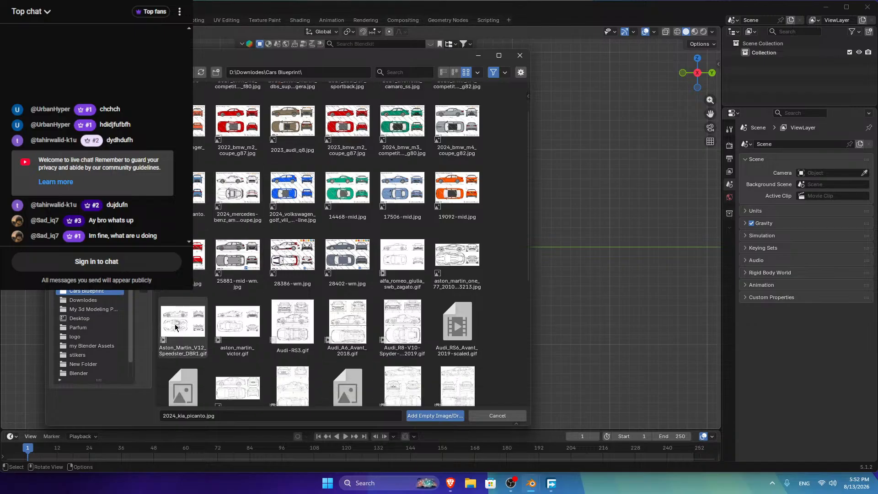
click(355, 255)
click(418, 416)
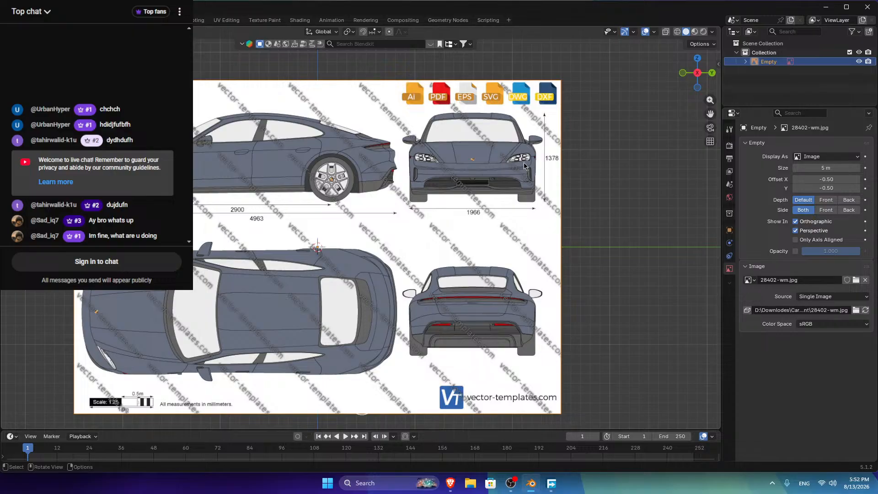
scroll(524, 166, up, 3)
shift+middle_drag(523, 165, 469, 218)
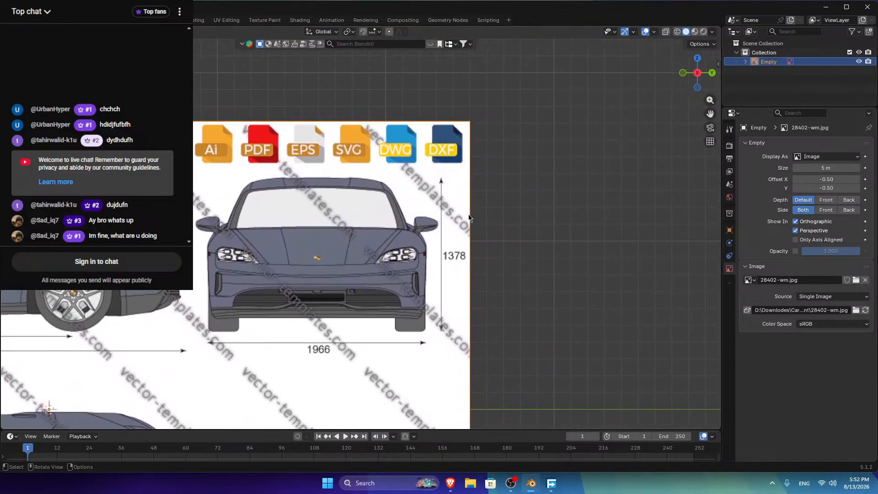
scroll(469, 218, up, 3)
drag(710, 113, 813, 67)
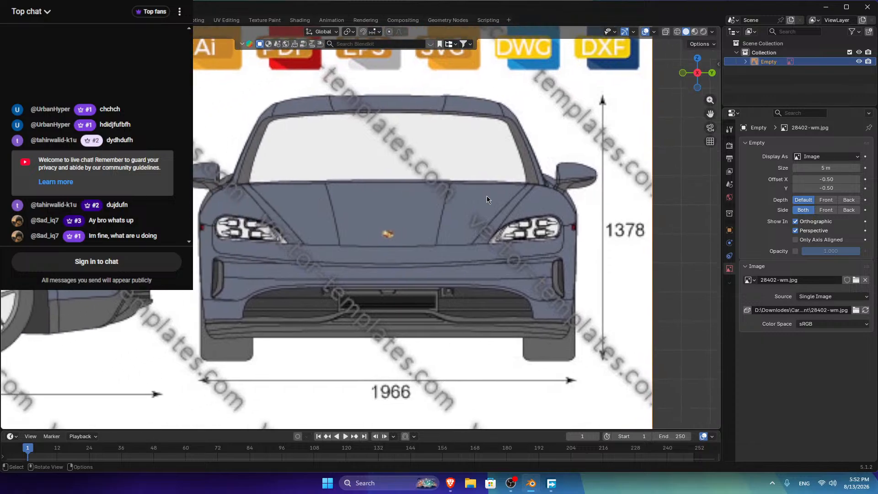
scroll(486, 196, down, 8)
key(Delete)
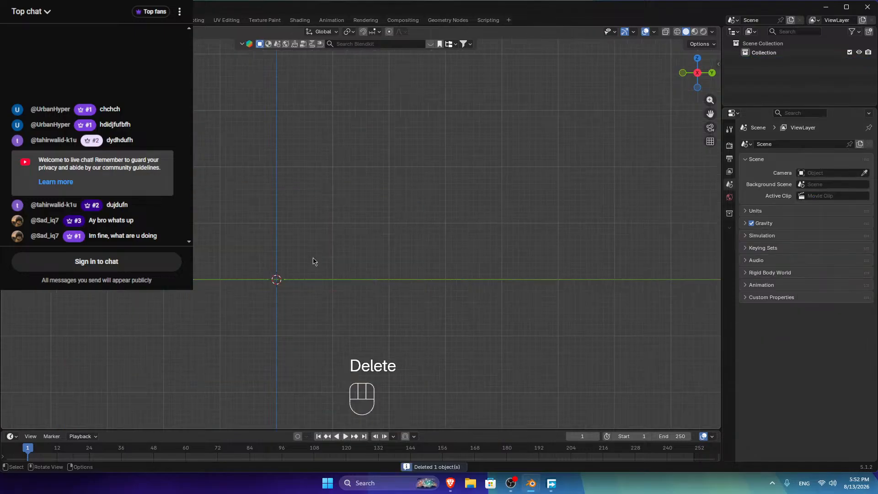
key(shift+a)
Step: Add 2022_bmw_m2_coupe_g87.jpg as a reference image empty
mouse_move(313, 260)
key(Escape)
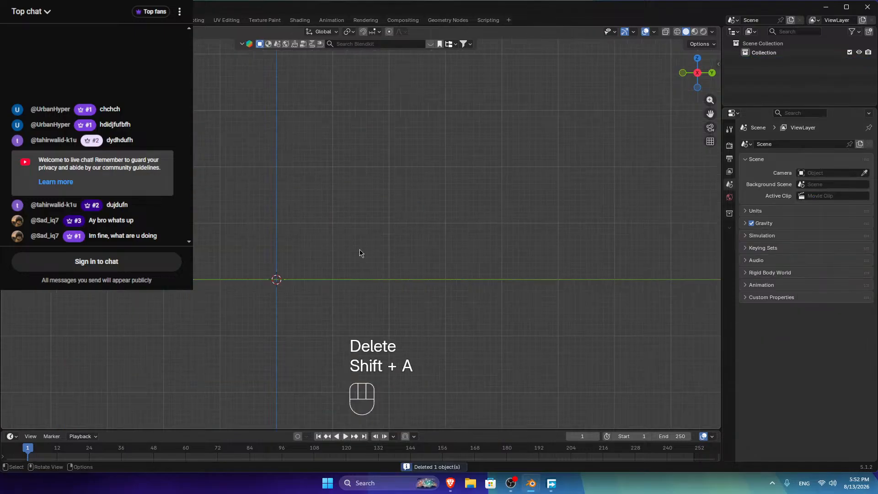
key(shift+a)
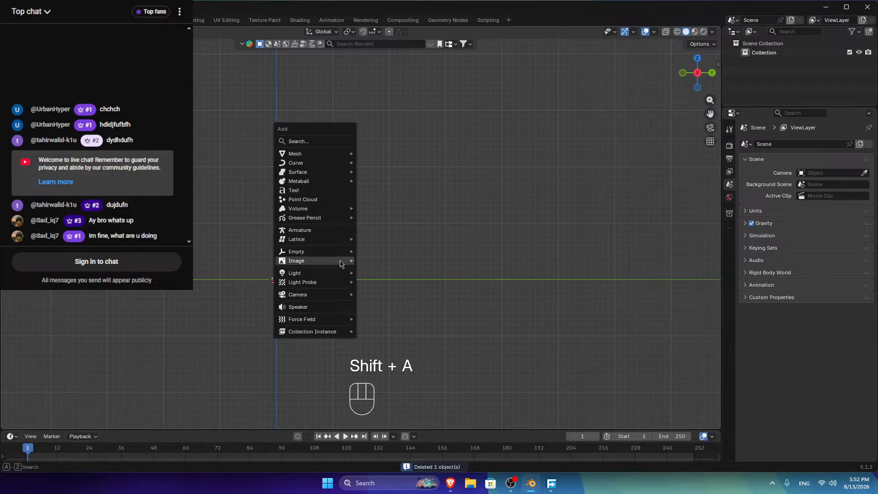
mouse_move(344, 262)
click(381, 264)
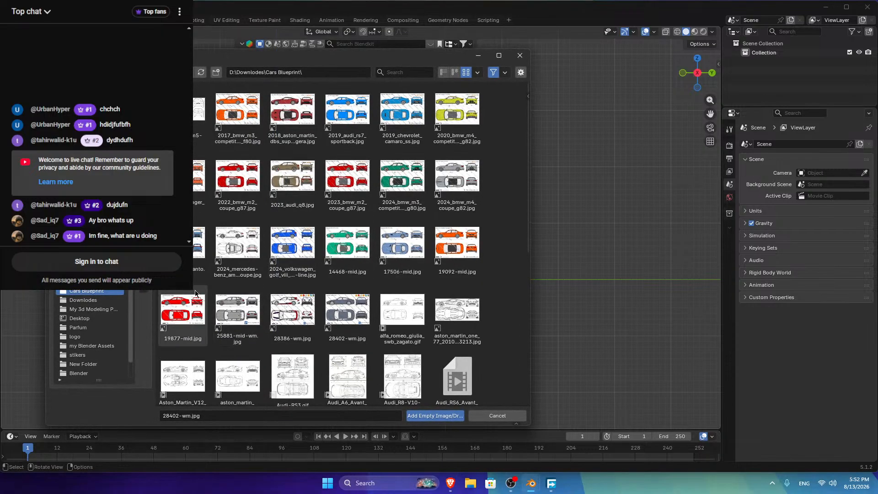
click(236, 181)
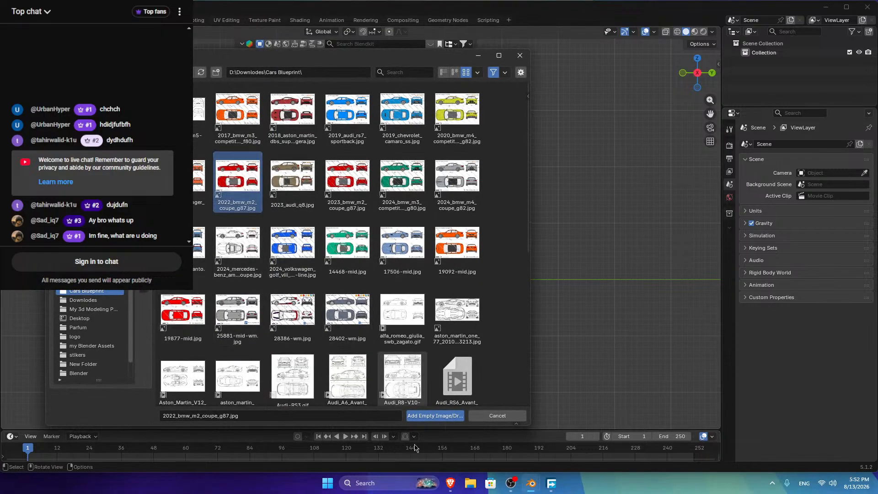
click(435, 416)
Step: Centre the view on the BMW M2 blueprint and fade it to 0.385 opacity
scroll(369, 204, up, 6)
scroll(365, 221, down, 6)
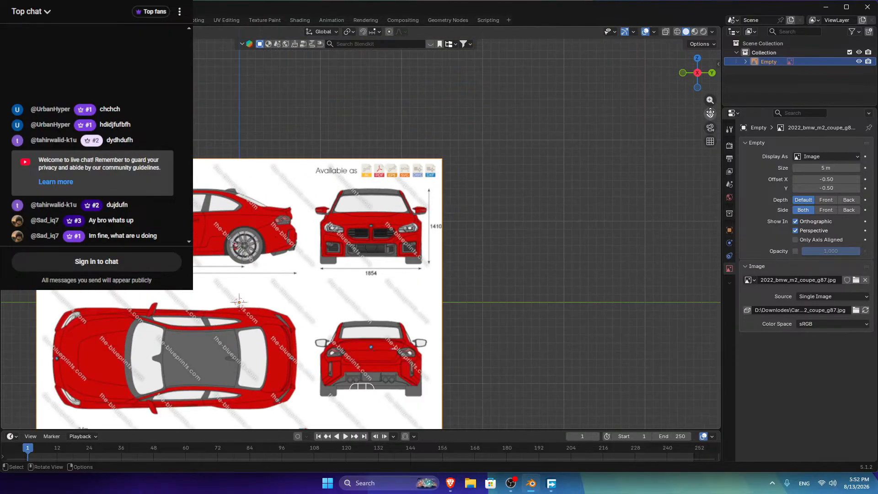
drag(710, 112, 814, 75)
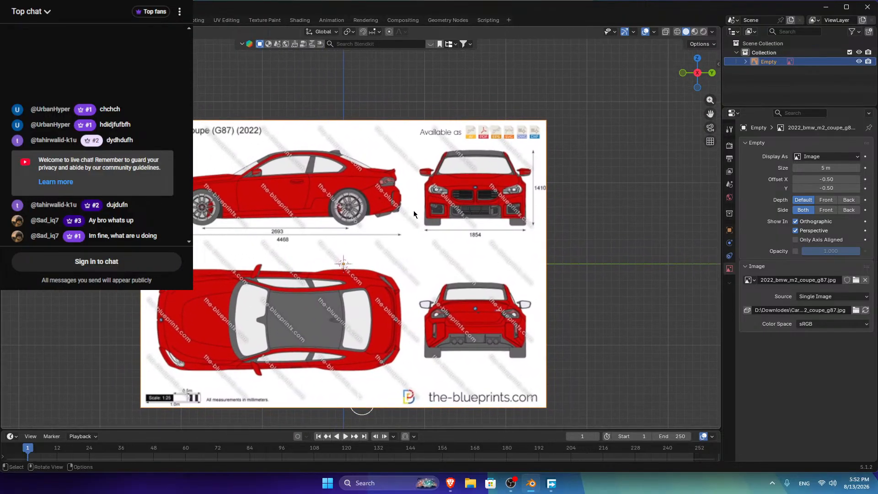
click(795, 251)
drag(855, 251, 825, 254)
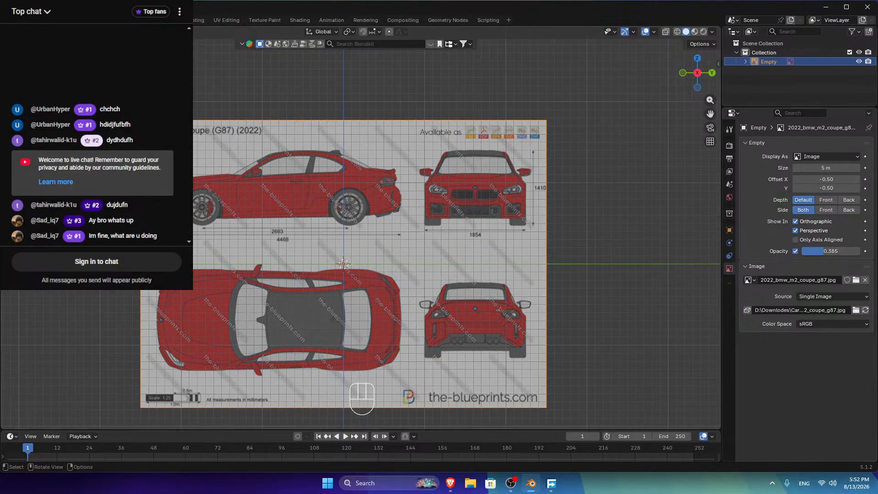
click(451, 482)
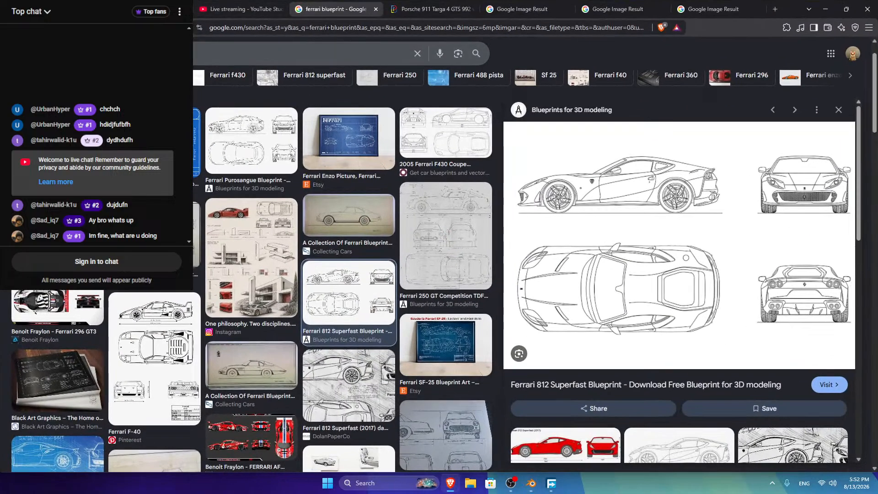
Step: Search Google Images for 'm2 coupe 2022' and open the red Top Gear M2 and another result in new tabs
click(160, 54)
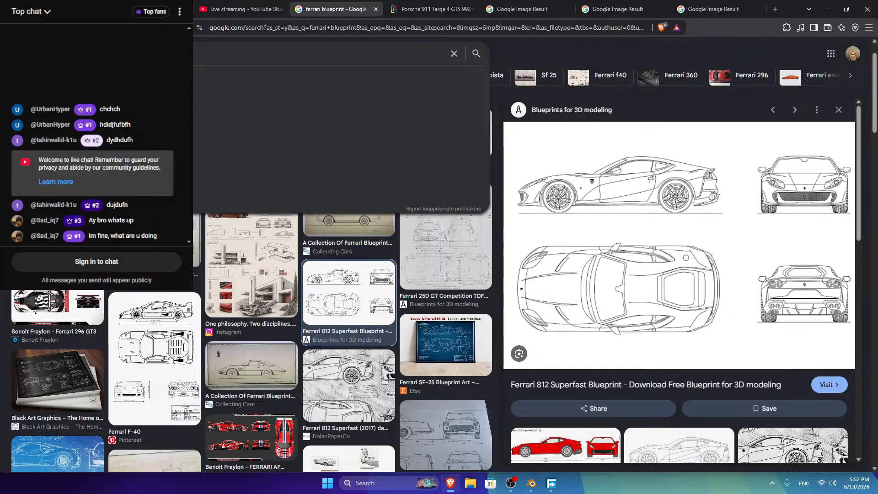
key(Return)
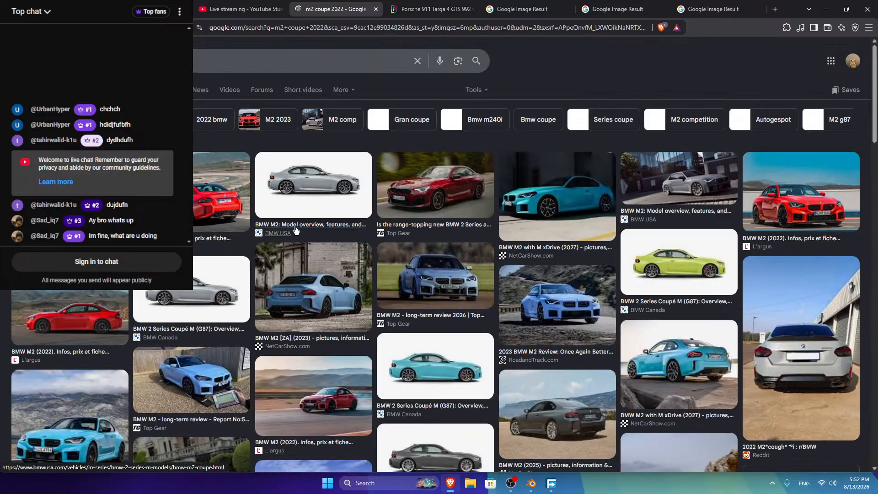
click(551, 187)
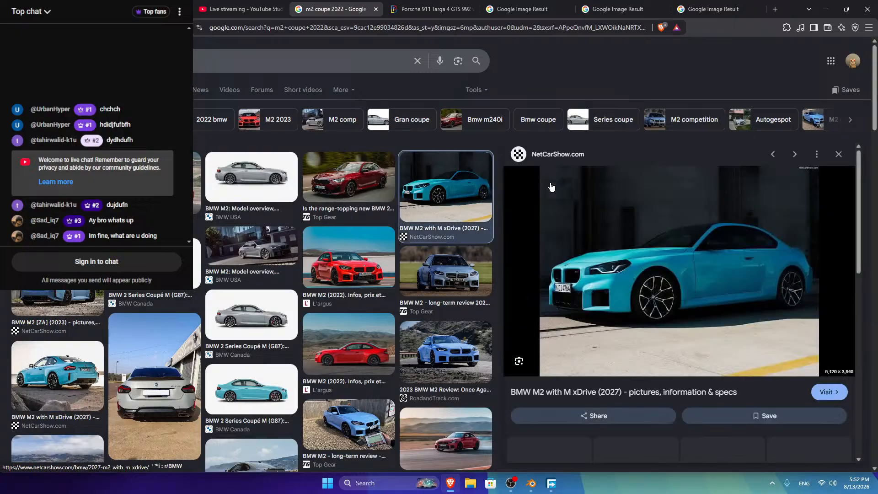
right_click(360, 184)
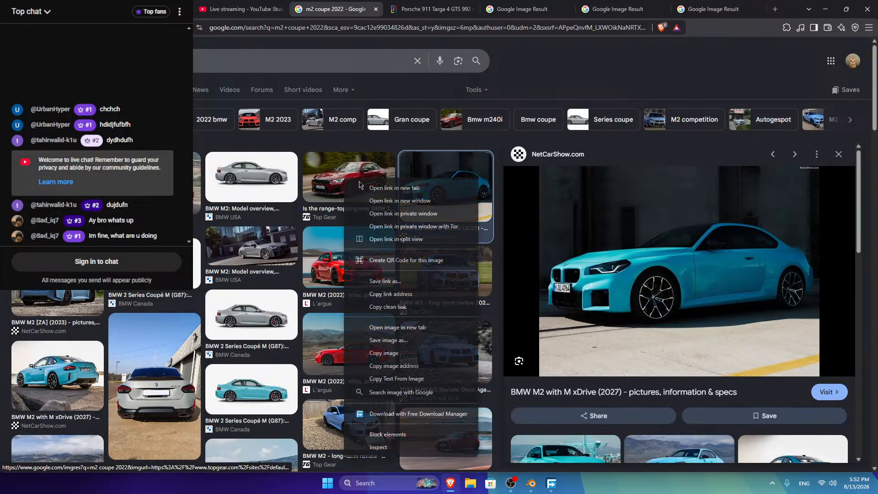
click(394, 188)
right_click(52, 292)
click(78, 297)
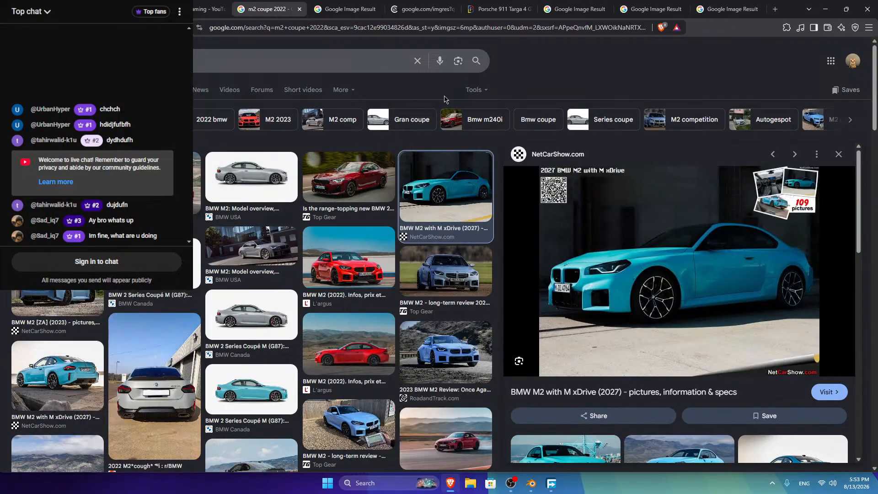
Step: Open another red M2 result in a new tab
click(475, 90)
click(565, 78)
scroll(306, 261, down, 2)
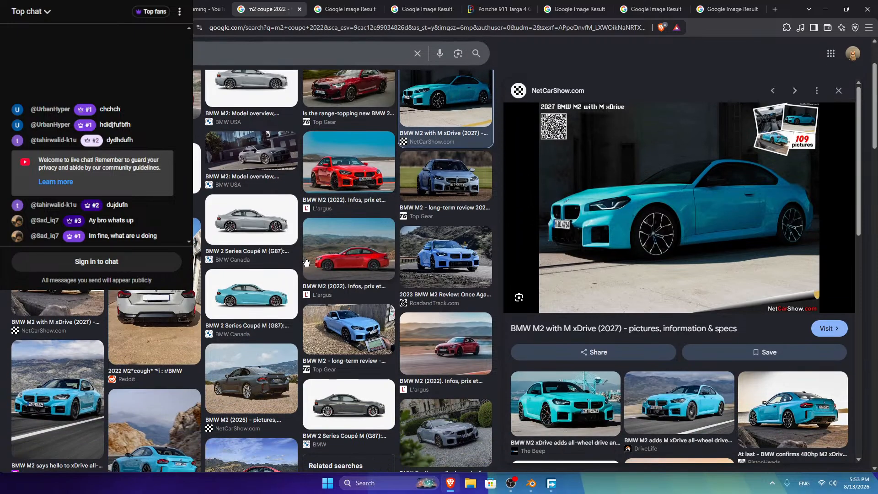
right_click(452, 249)
click(503, 199)
Step: Preview L'argus's red BMW M2 (2022) photo at 3,000 × 2,000 and bring up its image options
right_click(355, 169)
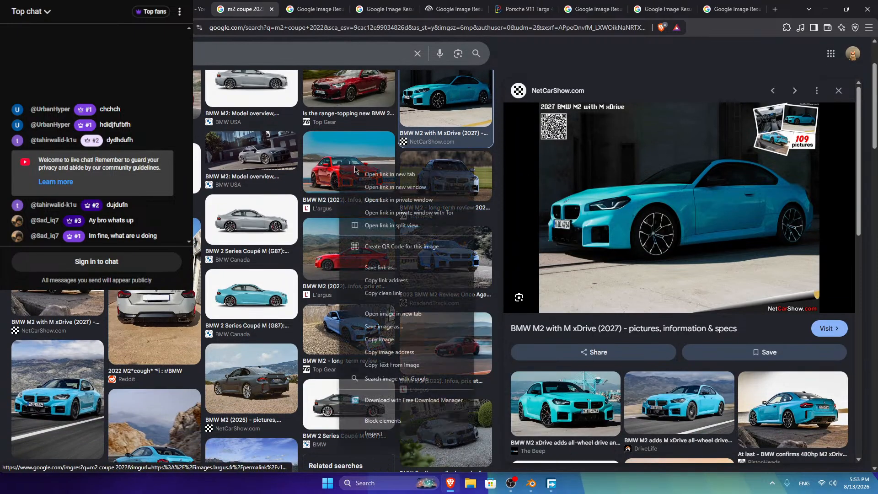
click(352, 171)
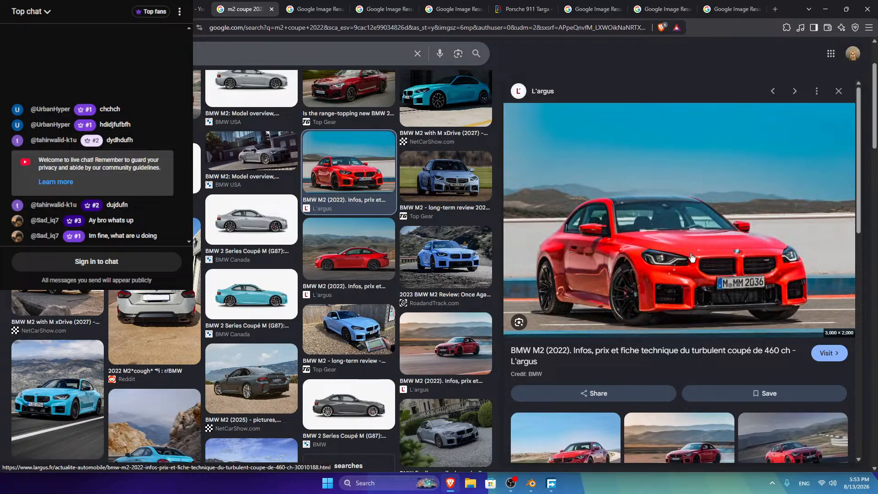
right_click(600, 236)
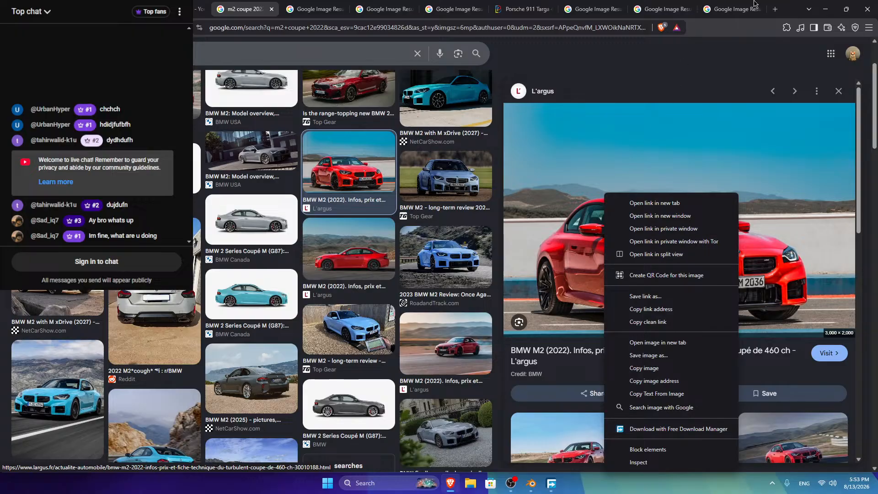
click(796, 4)
right_click(636, 274)
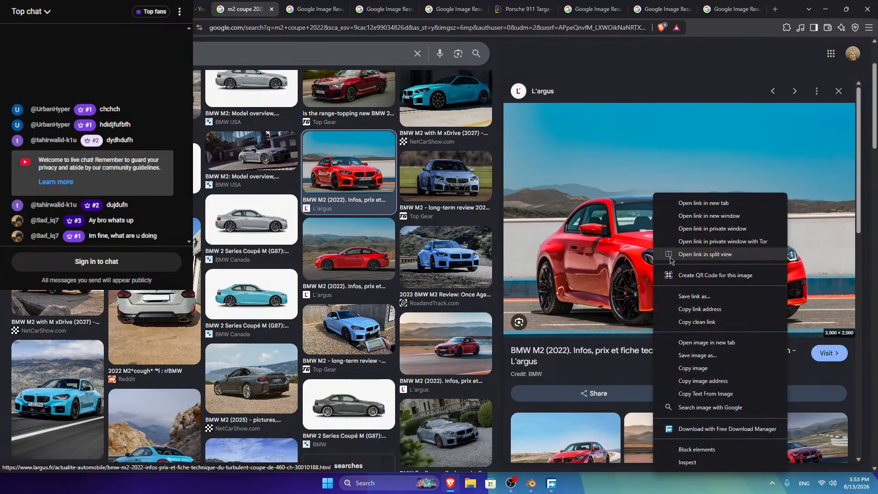
Step: Open the L'argus BMW M2 article in a new tab and scroll down to its photos
click(688, 202)
click(493, 4)
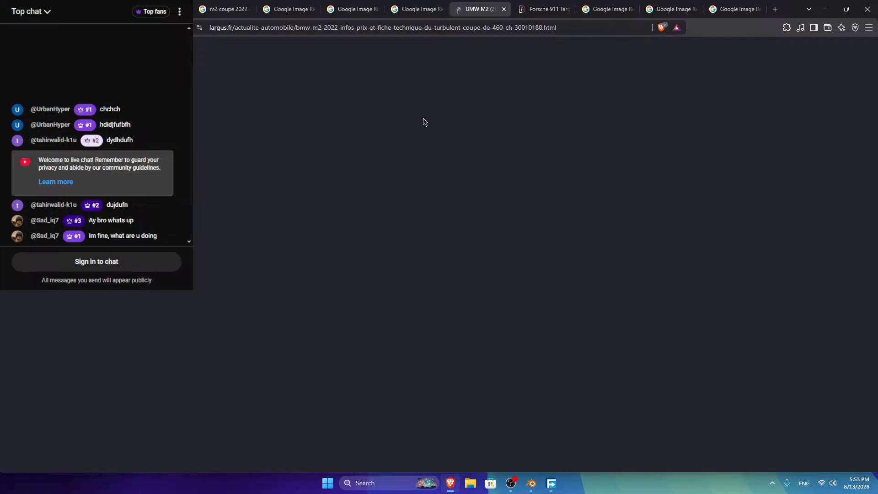
scroll(343, 203, down, 5)
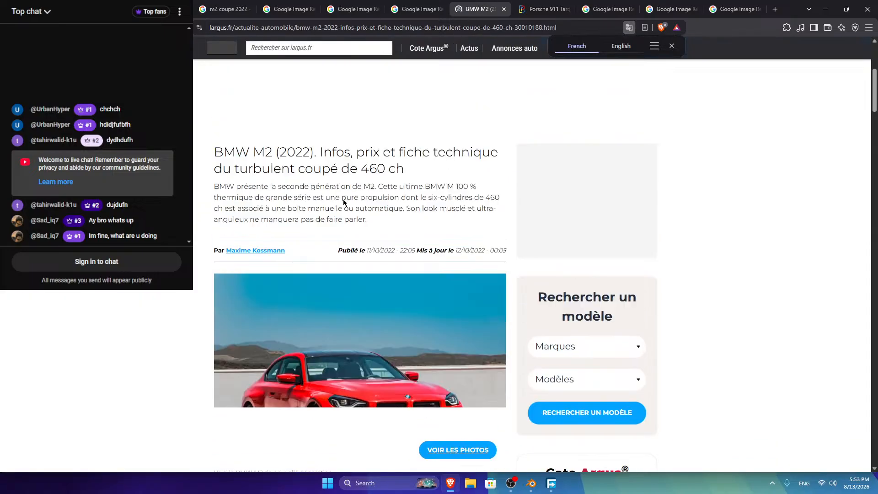
scroll(343, 183, down, 6)
scroll(342, 169, down, 12)
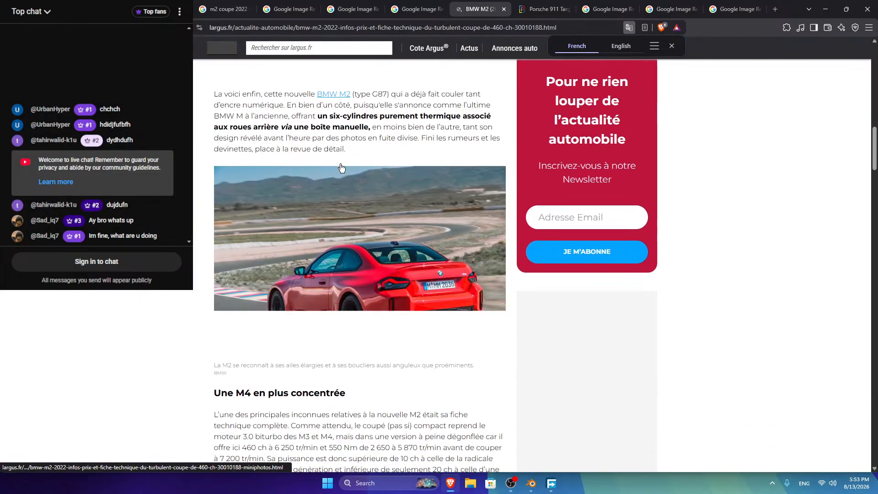
scroll(327, 183, down, 10)
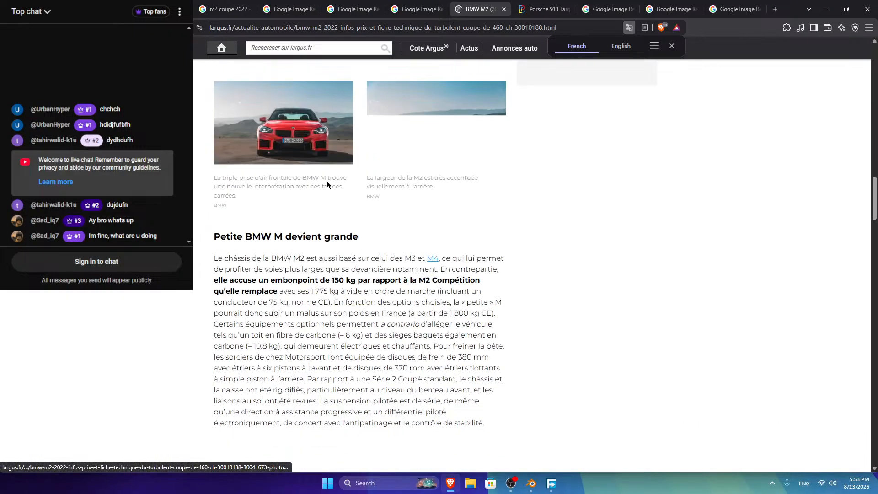
scroll(323, 186, down, 4)
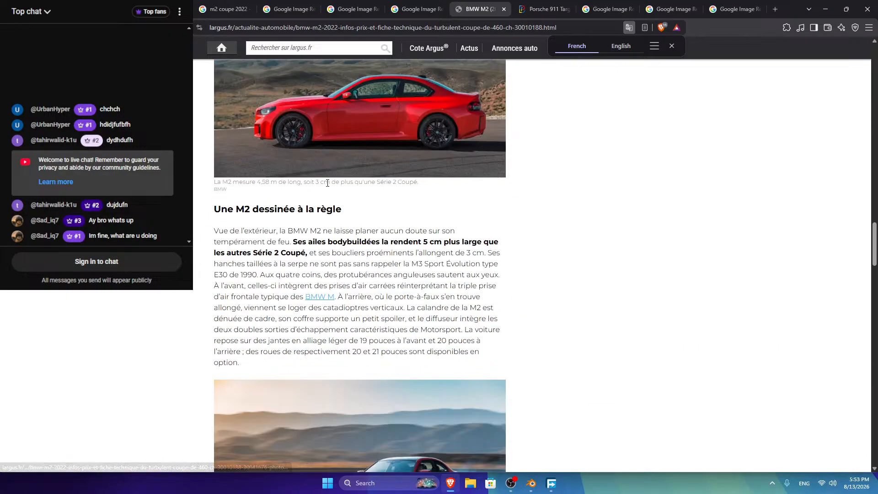
Step: Open the red M2 photo and another car photo in new tabs
right_click(349, 111)
click(368, 119)
scroll(323, 242, down, 5)
right_click(322, 242)
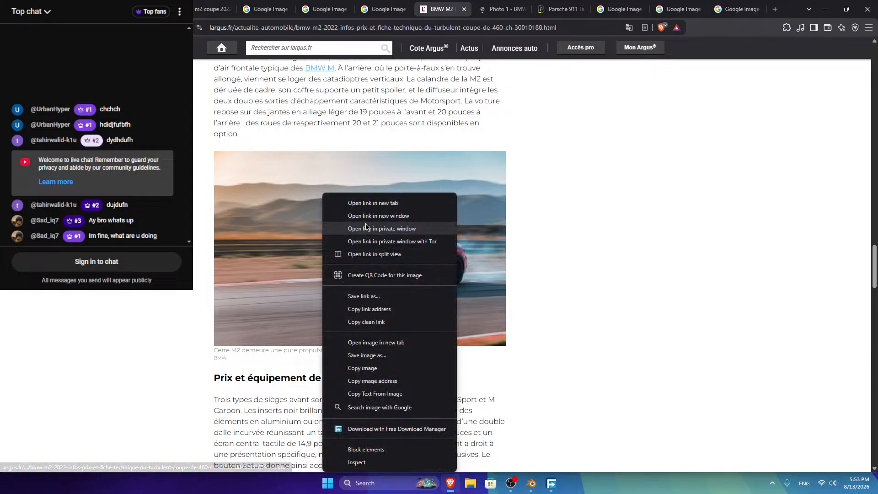
click(348, 200)
Step: Open the front-view and rear-view car photo pages in new tabs
scroll(313, 249, down, 16)
scroll(298, 271, down, 9)
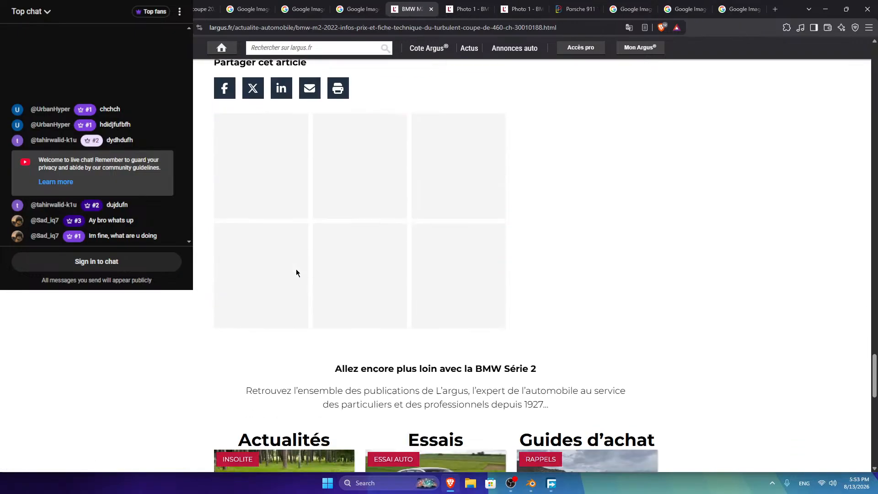
scroll(296, 273, up, 2)
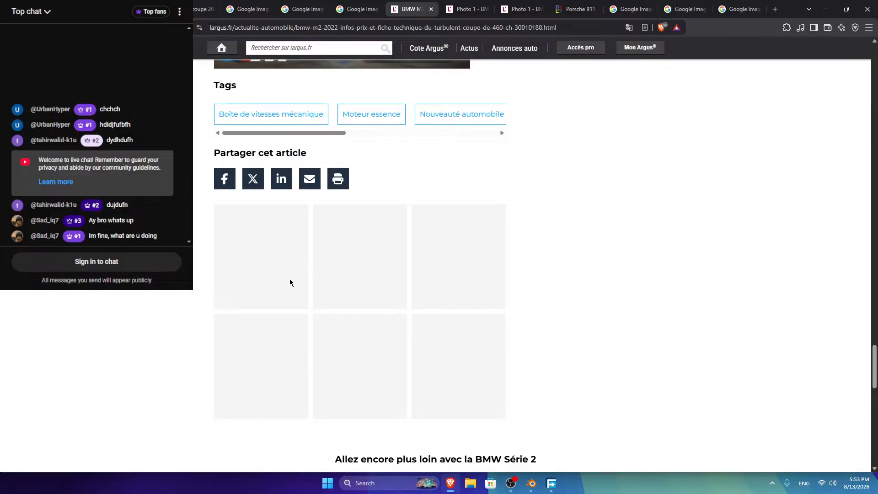
scroll(285, 283, up, 15)
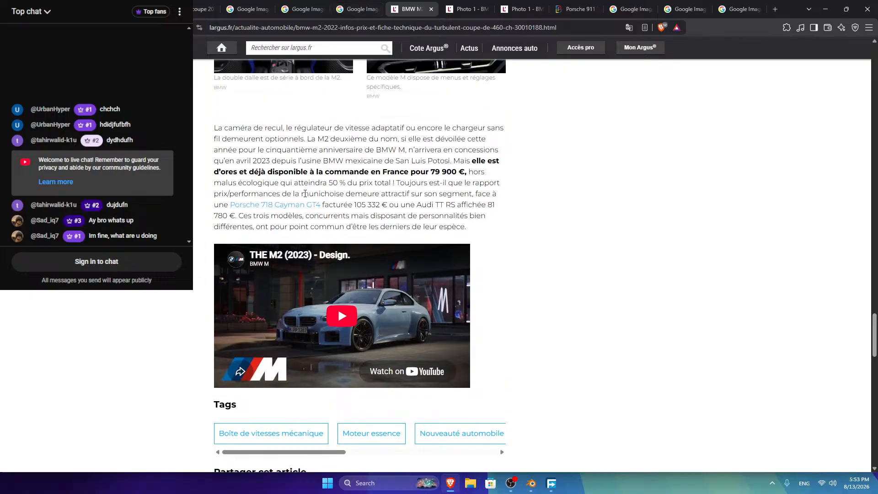
scroll(305, 208, up, 20)
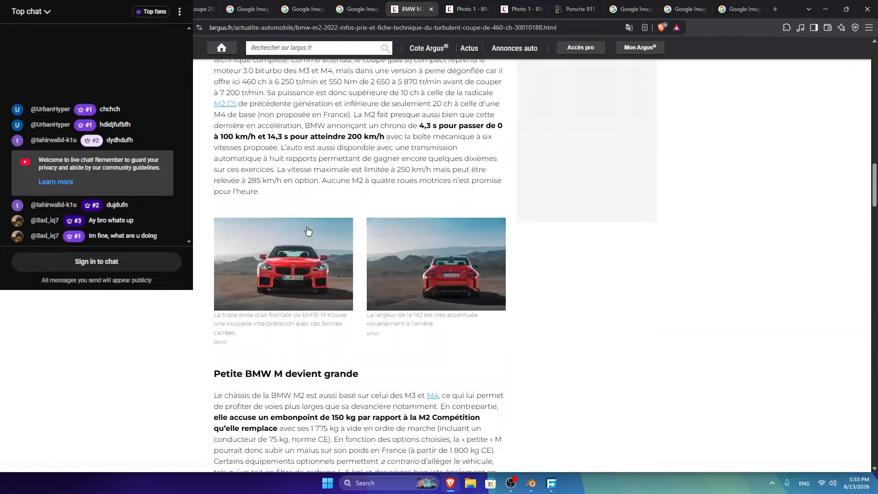
scroll(269, 385, down, 2)
right_click(270, 387)
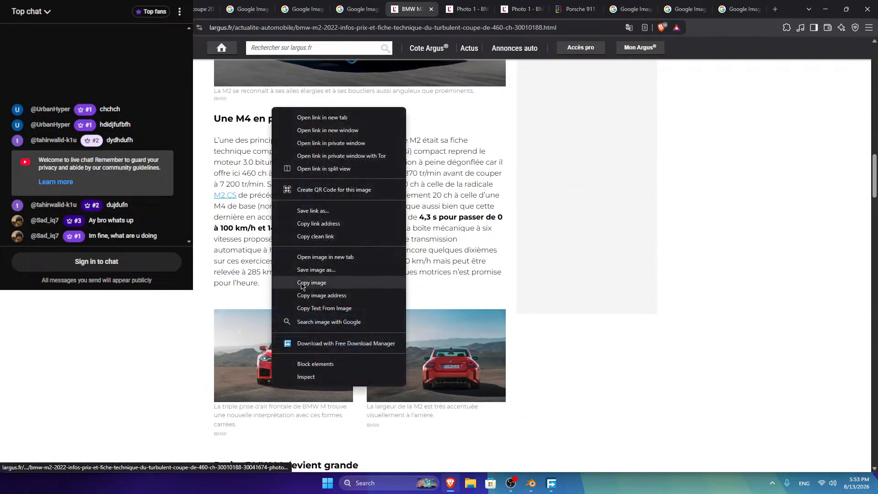
click(320, 115)
right_click(399, 337)
click(432, 63)
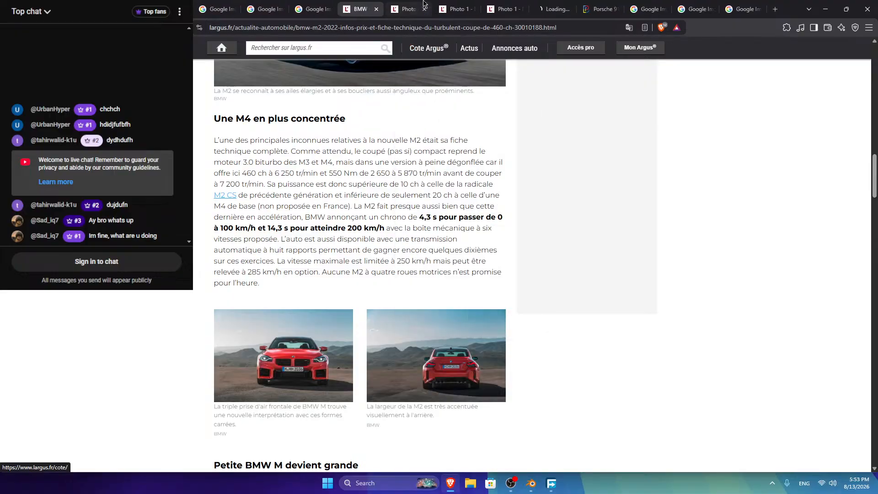
Step: Switch to the new photo gallery tab showing photo 1 of 13
click(411, 11)
scroll(343, 190, down, 6)
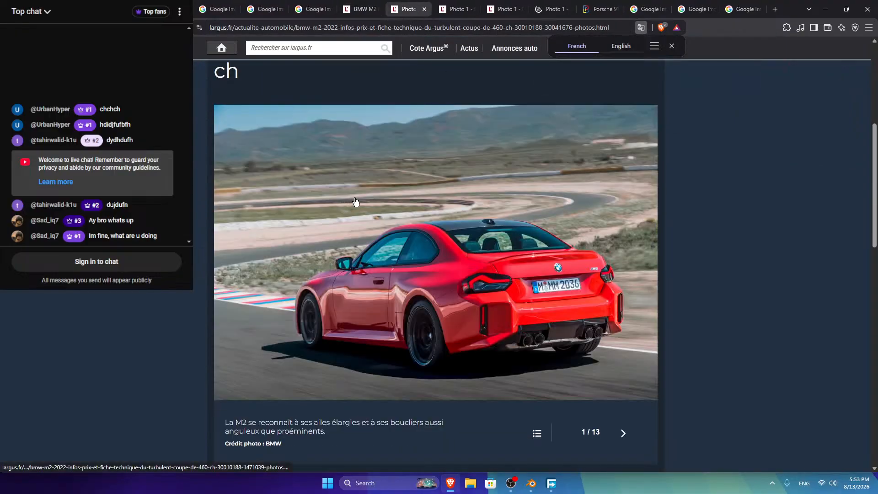
scroll(374, 239, down, 2)
right_click(423, 158)
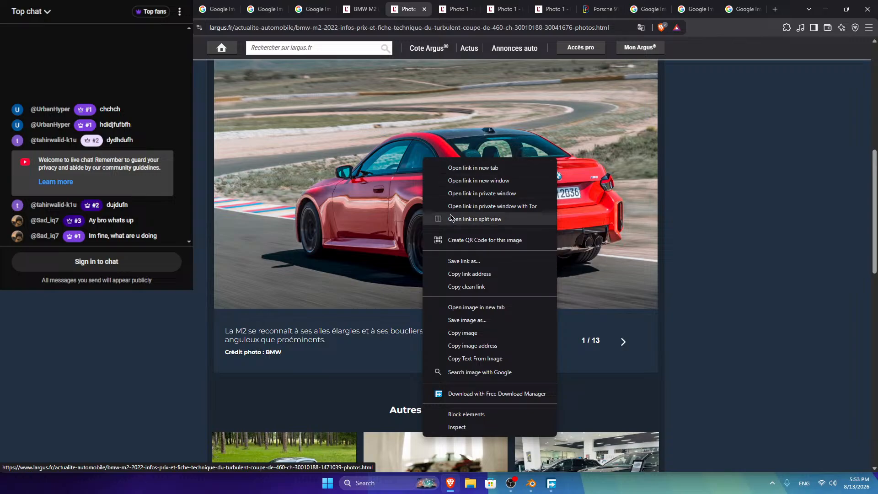
click(266, 272)
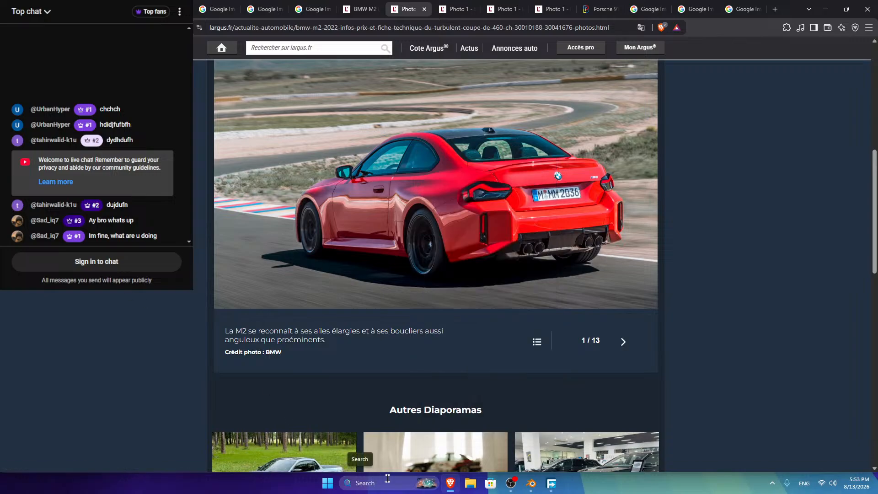
click(362, 482)
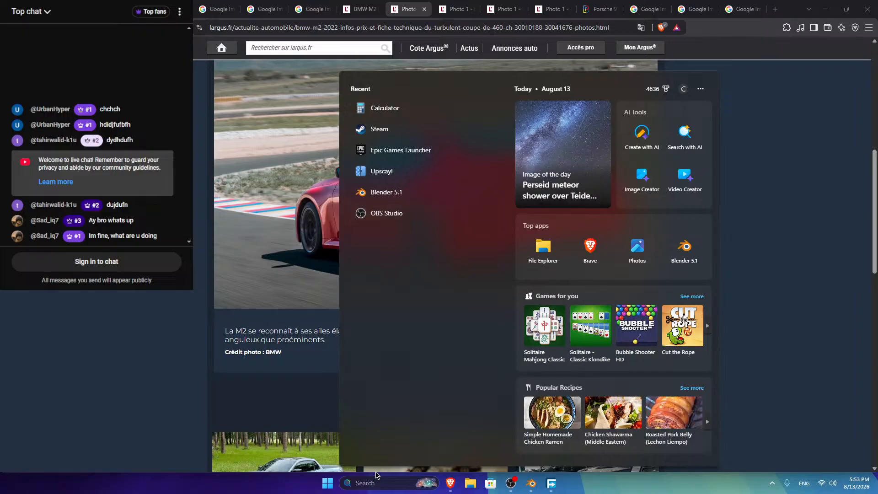
Step: Launch PureRef from Windows search and center its empty board window on screen
text(pureRef)
click(384, 130)
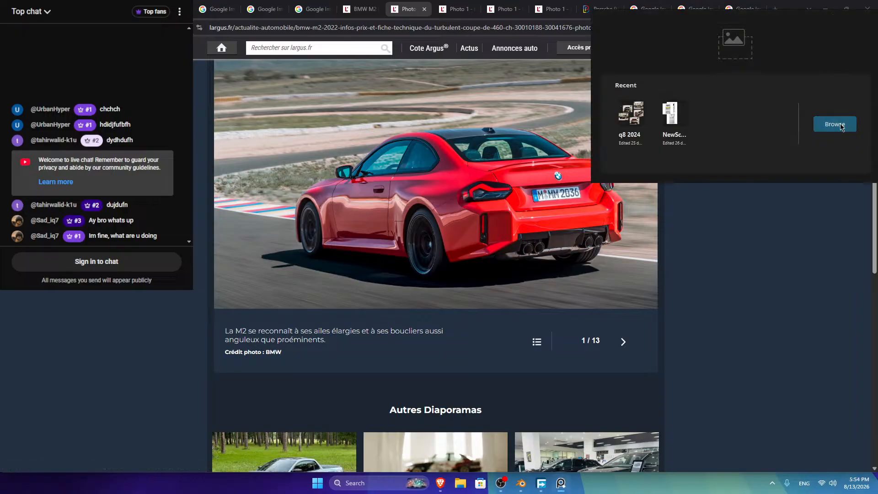
click(835, 124)
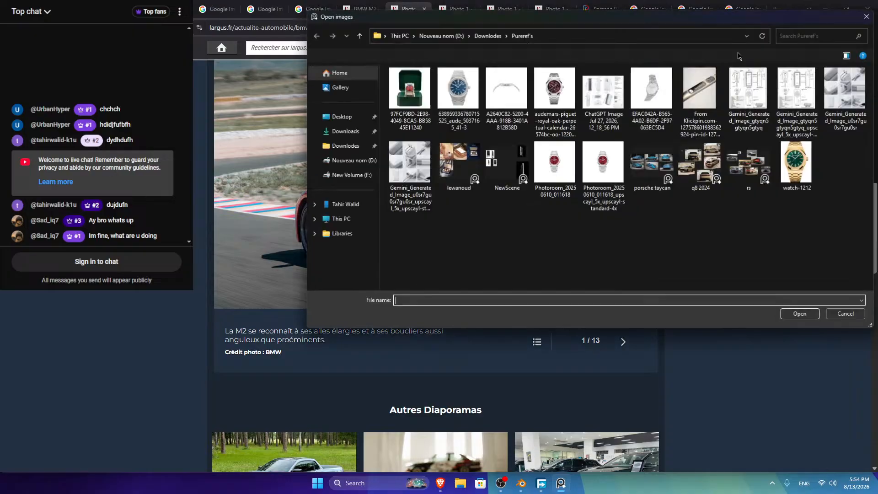
click(867, 16)
drag(736, 26, 494, 160)
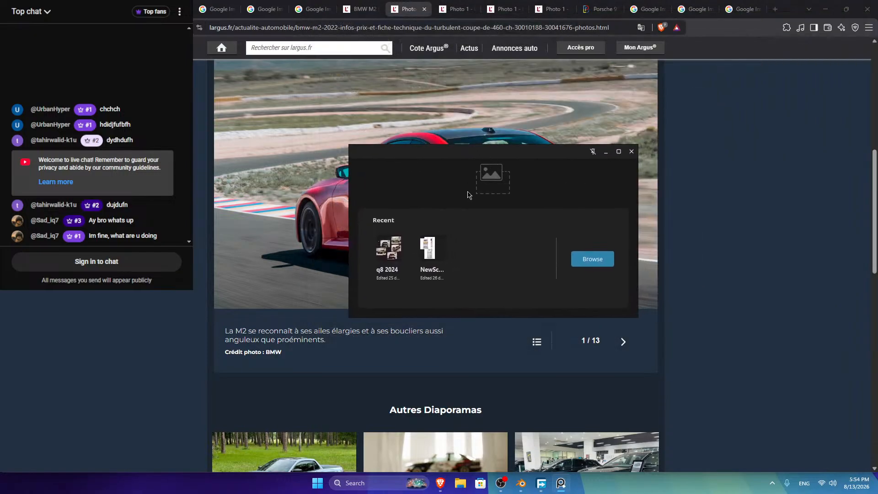
Step: Copy the red M2 rear three-quarter track photo and paste it onto the PureRef board
right_click(290, 188)
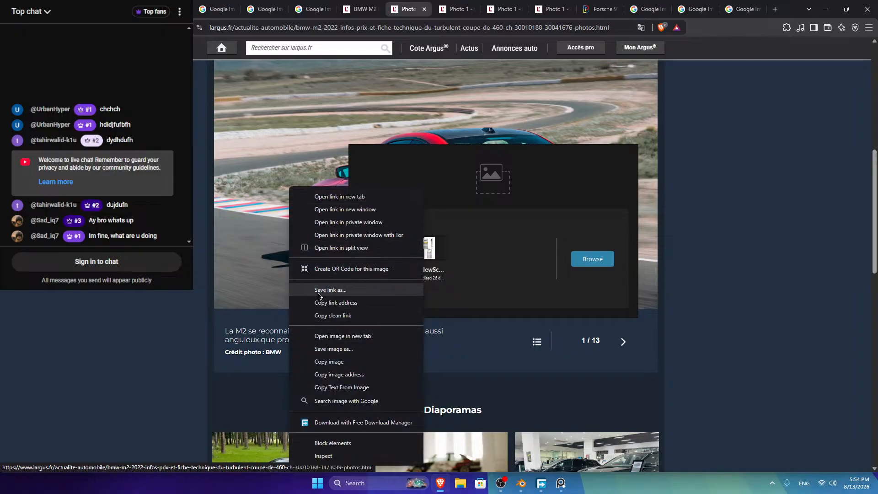
click(322, 361)
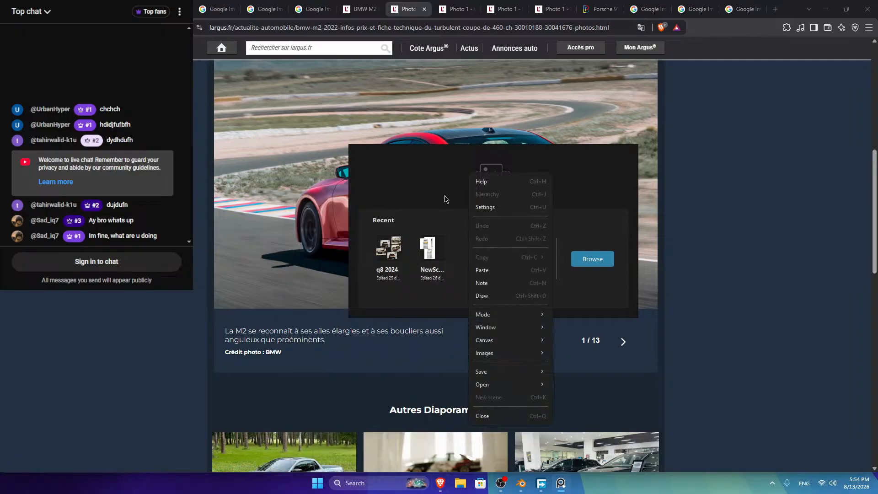
click(471, 269)
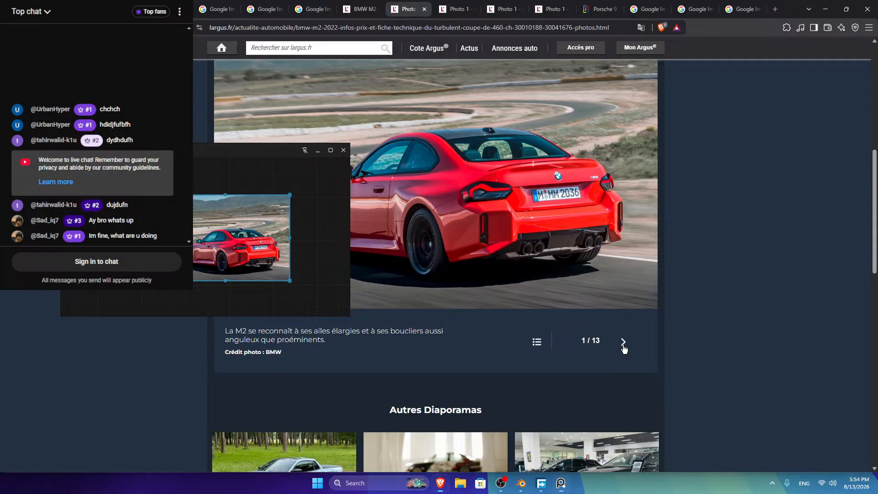
Step: Advance the gallery, copy the front-view photo and paste it onto the board
click(623, 345)
drag(259, 153, 199, 284)
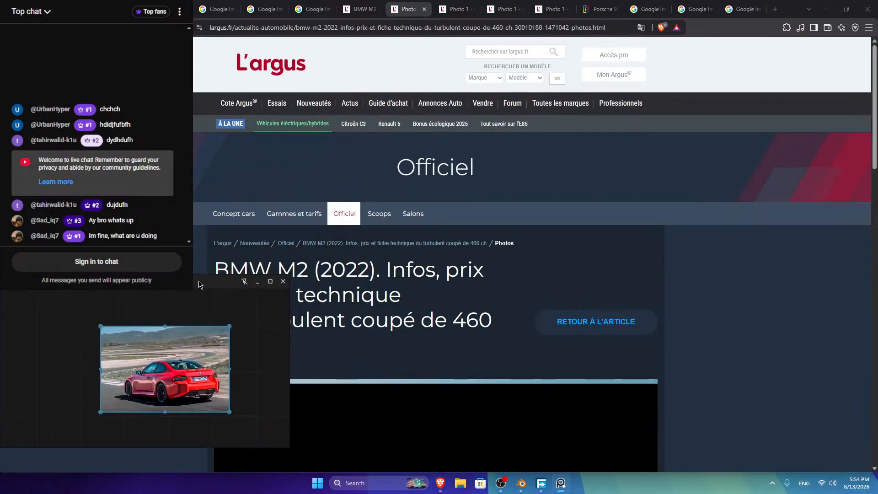
scroll(746, 306, down, 6)
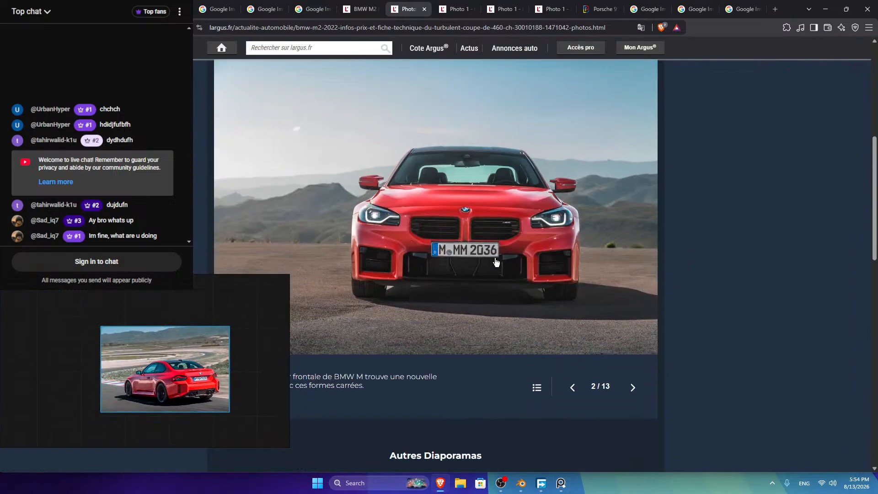
right_click(455, 203)
click(495, 368)
key(ctrl+v)
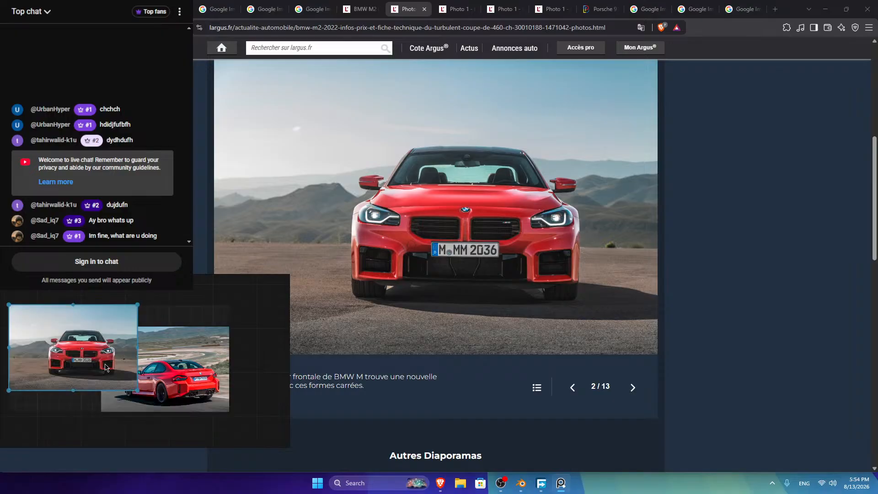
Step: Paste gallery photo 4, the red side profile, onto the board above the rear shot
click(633, 387)
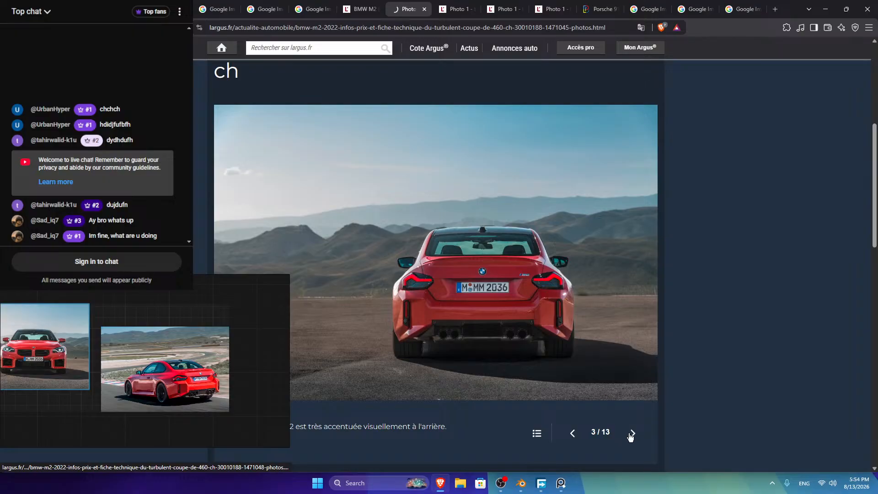
click(632, 434)
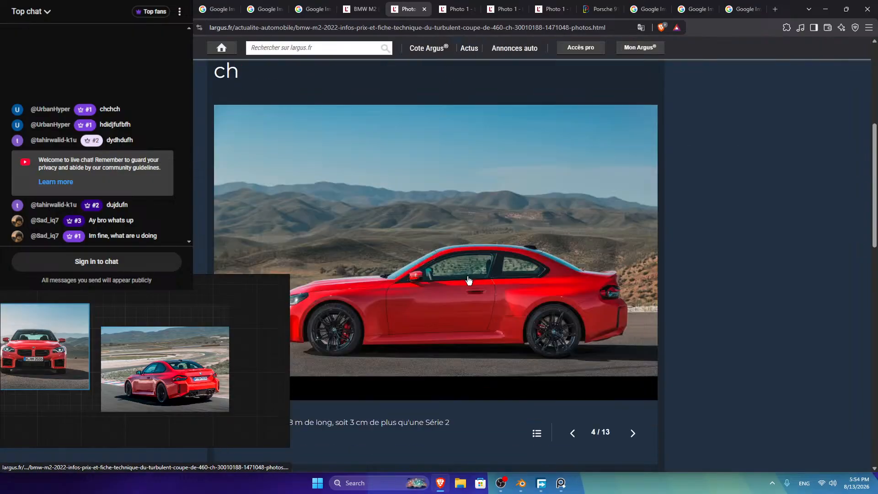
scroll(453, 220, down, 3)
right_click(427, 169)
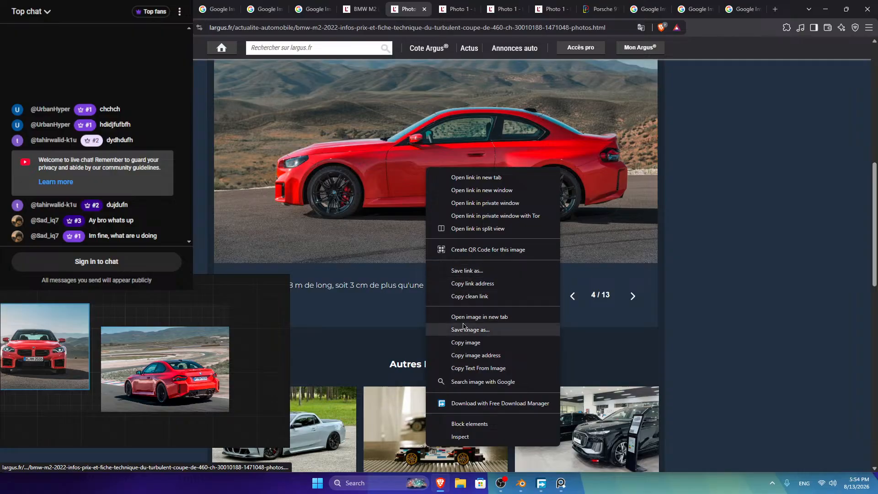
click(469, 343)
click(124, 314)
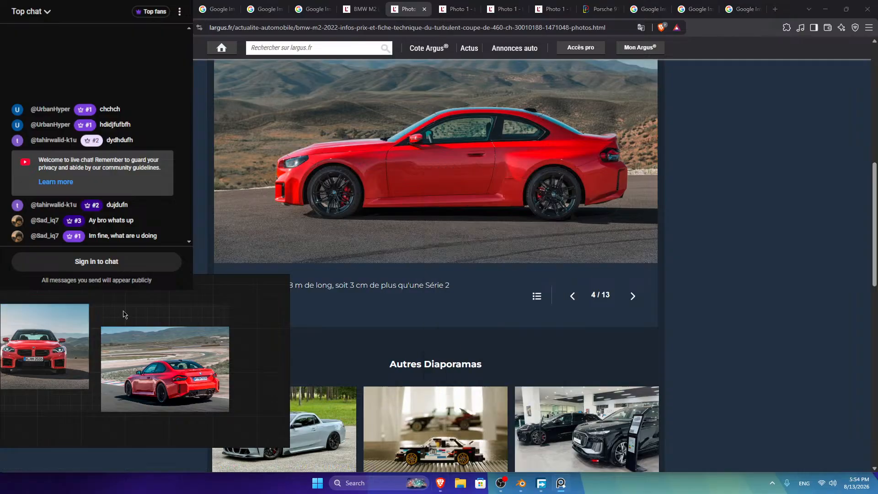
key(ctrl+v)
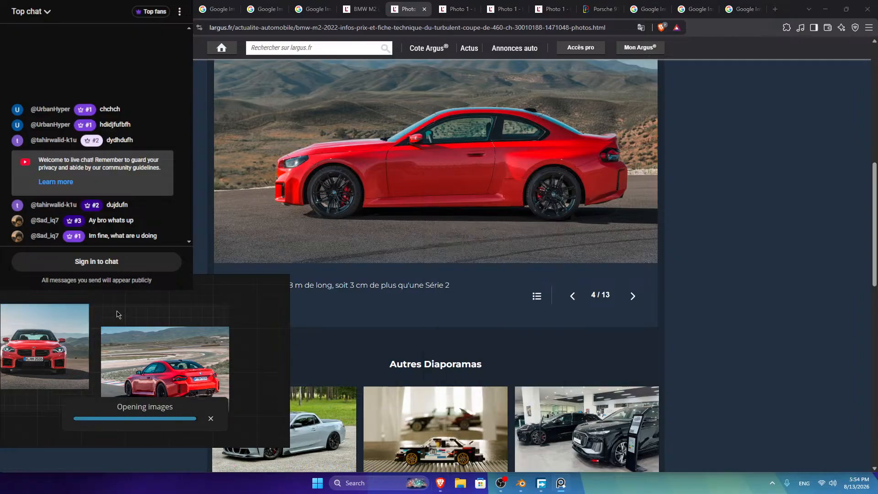
drag(121, 310, 164, 305)
drag(147, 345, 135, 340)
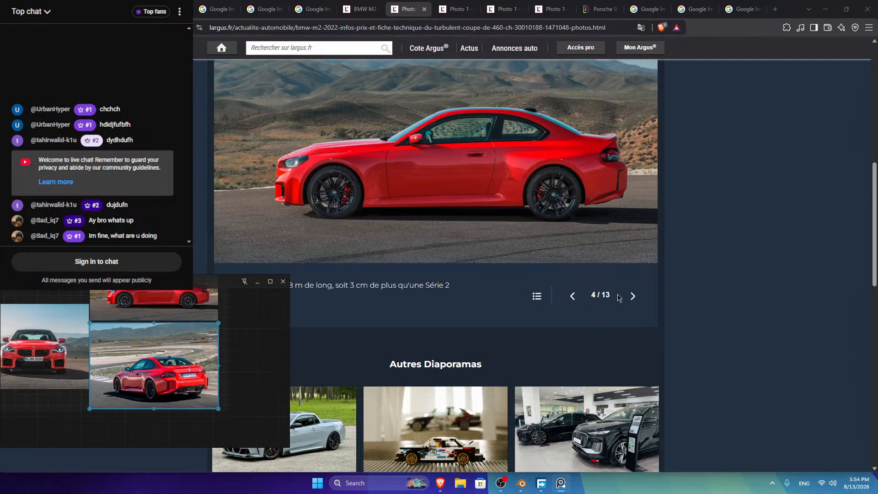
Step: Copy the overhead photo from gallery photo 5 and paste it onto the board
click(633, 296)
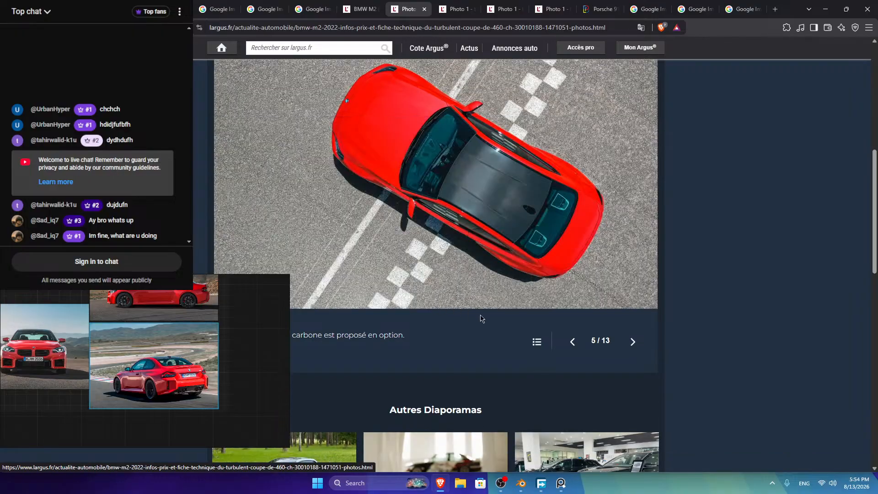
right_click(462, 159)
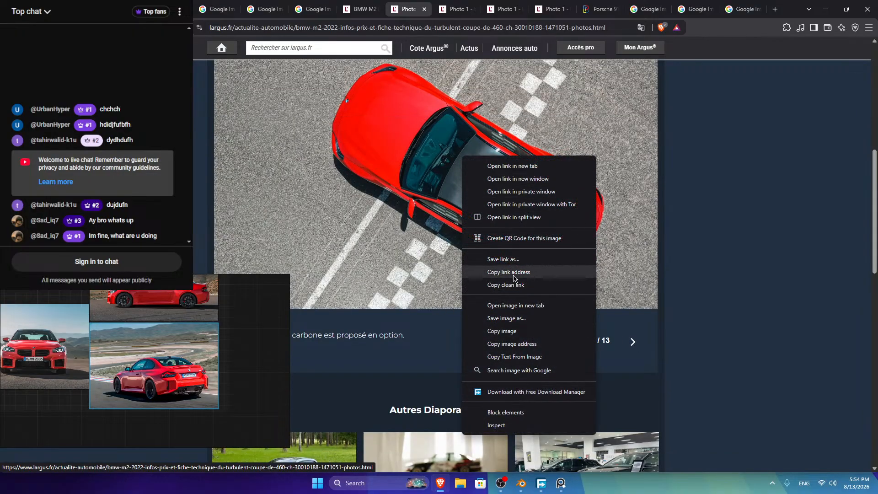
click(502, 331)
key(ctrl+v)
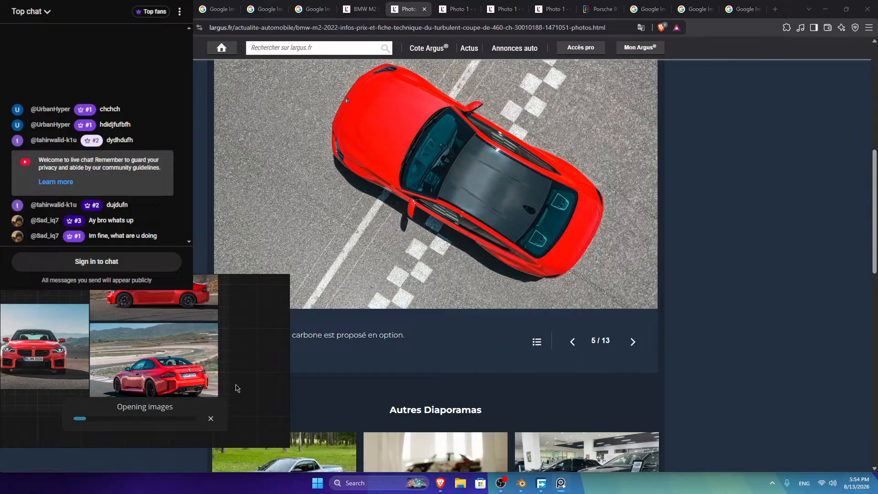
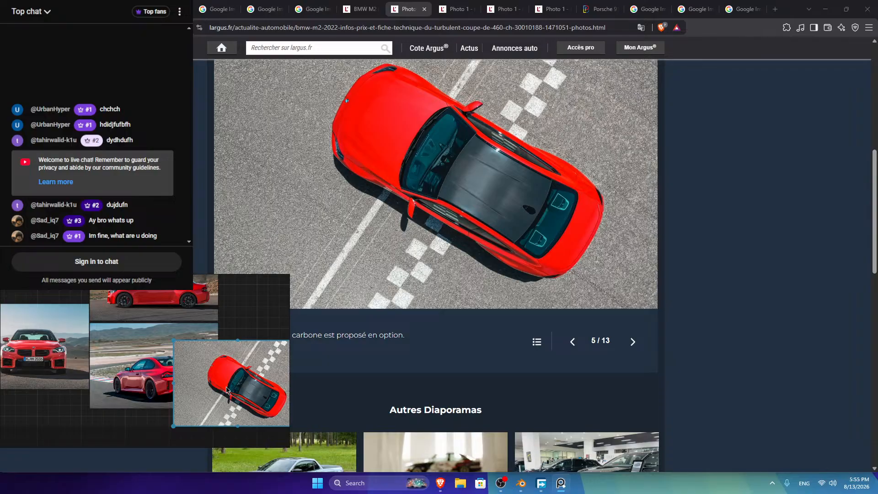
Step: Copy the drifting M2 photo from the gallery and paste it onto the reference board
click(633, 342)
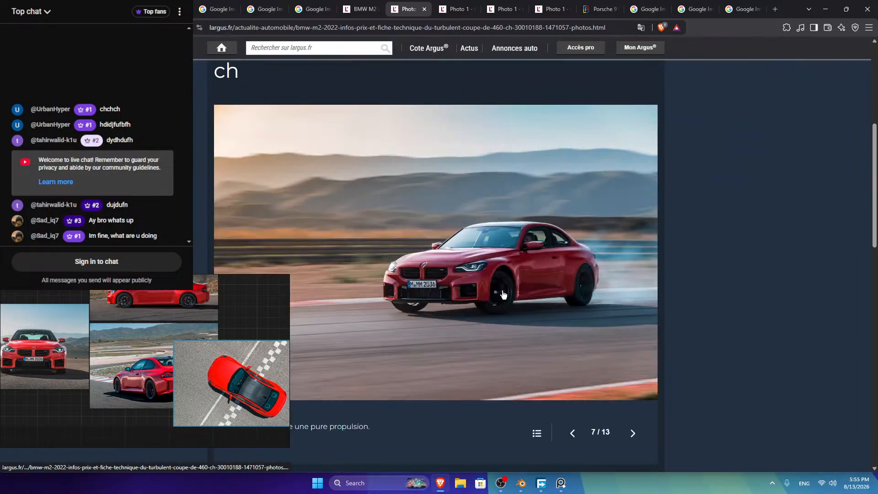
right_click(432, 250)
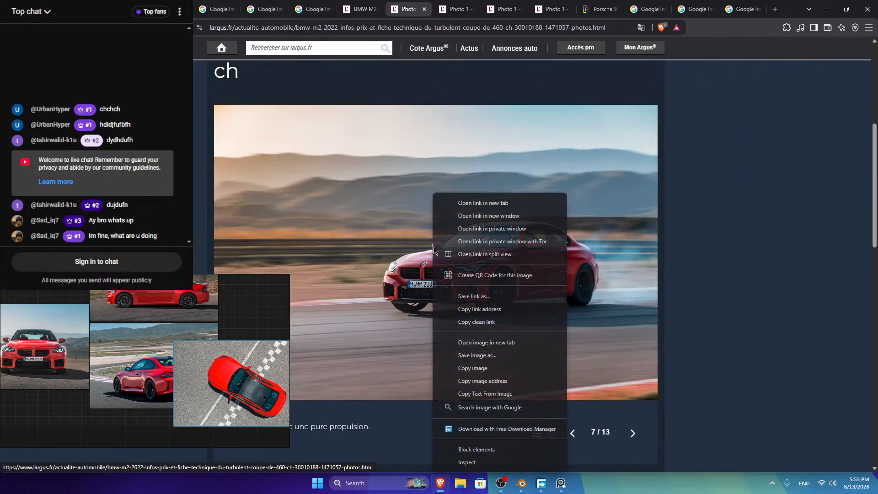
click(468, 368)
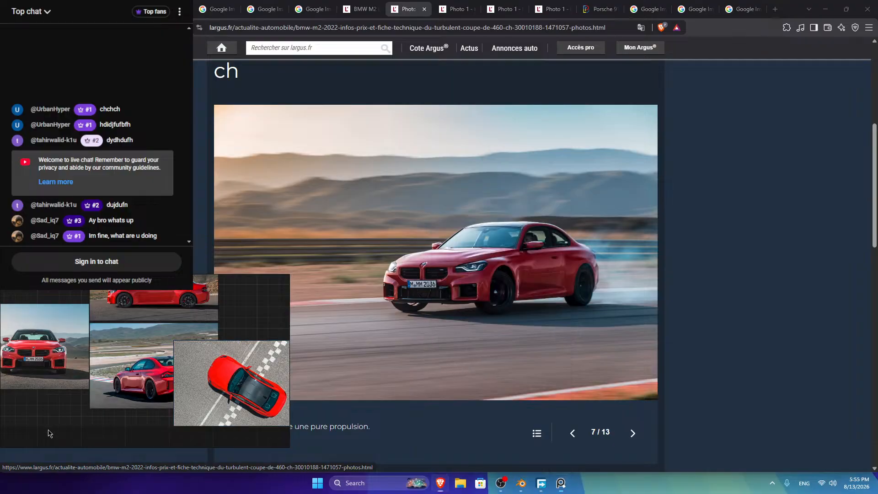
drag(228, 389, 274, 372)
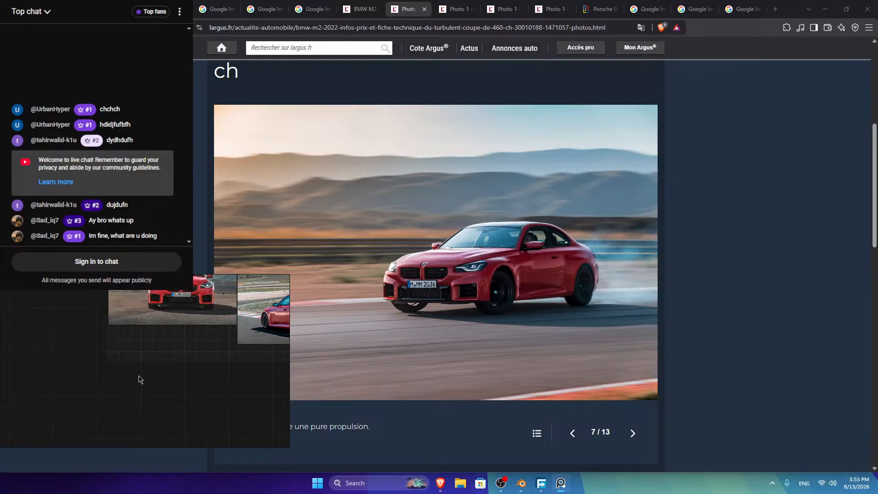
key(ctrl+v)
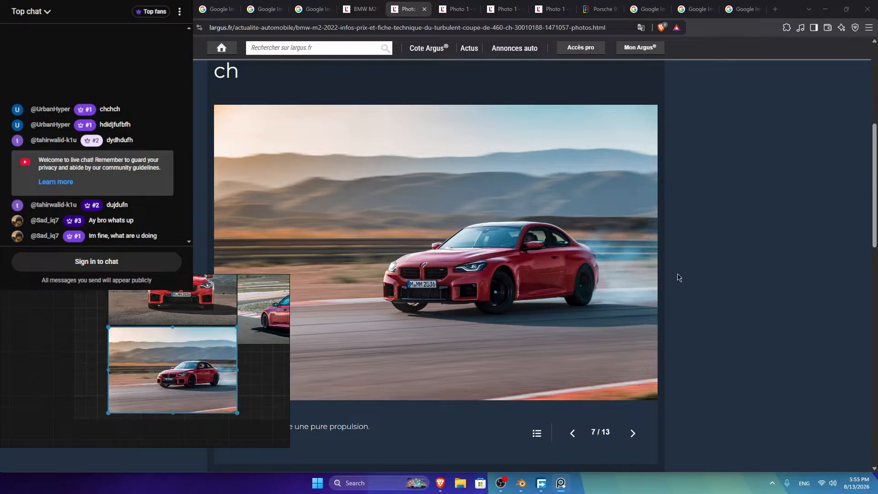
Step: Copy the rear three-quarter M2 photo and paste it onto the board
click(629, 433)
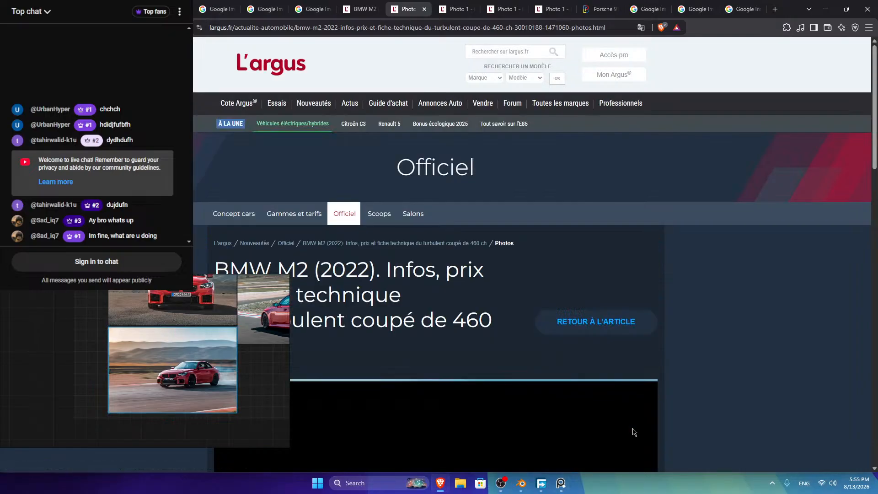
scroll(504, 347, down, 6)
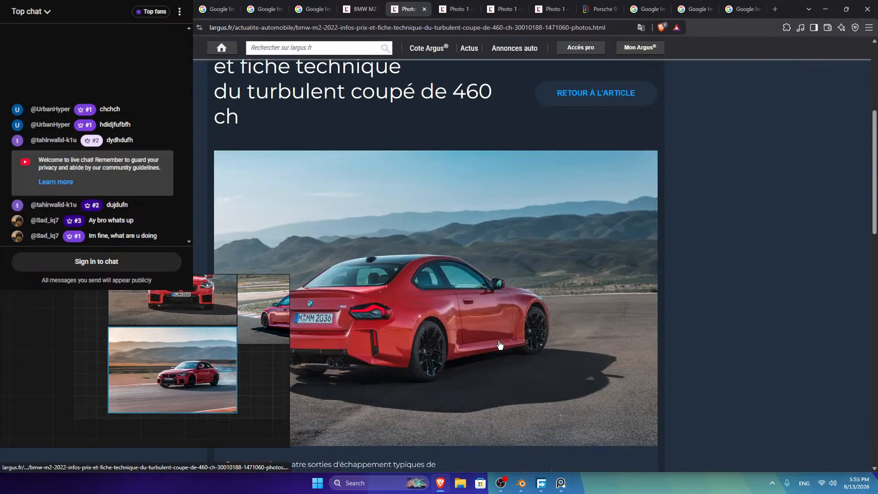
right_click(418, 237)
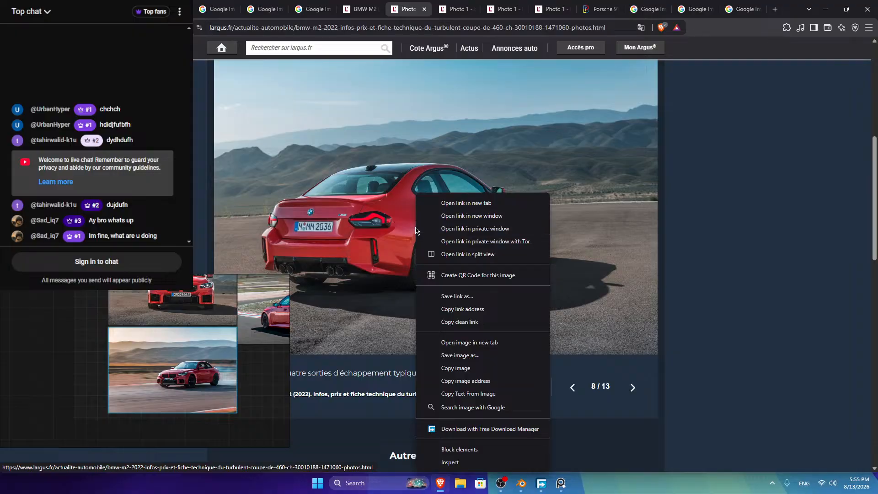
click(463, 368)
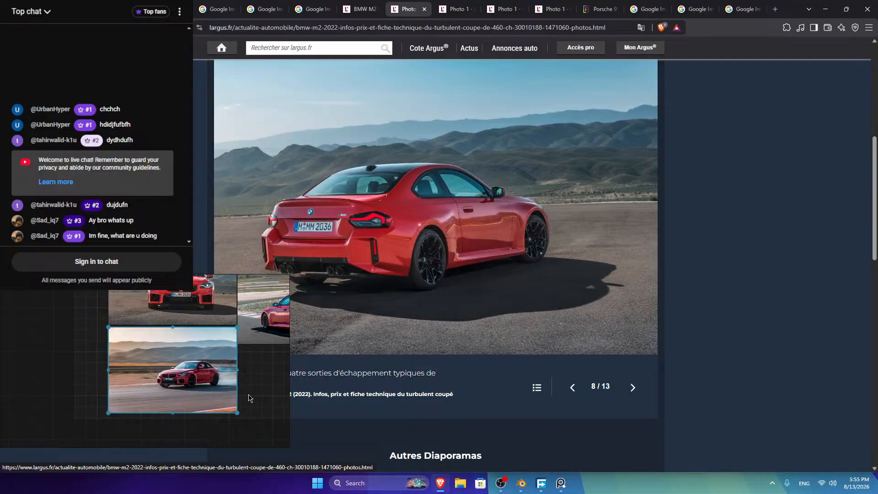
key(ctrl+v)
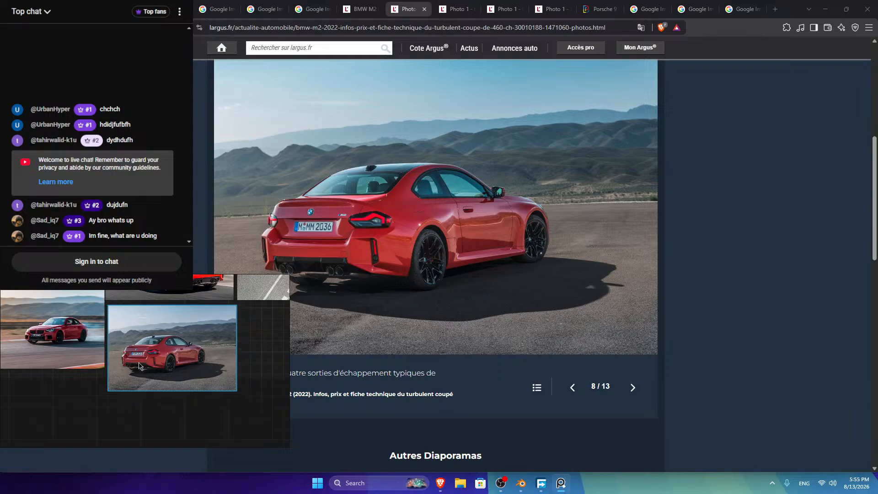
Step: Advance through the L'argus gallery to photo 12 of 13
click(632, 388)
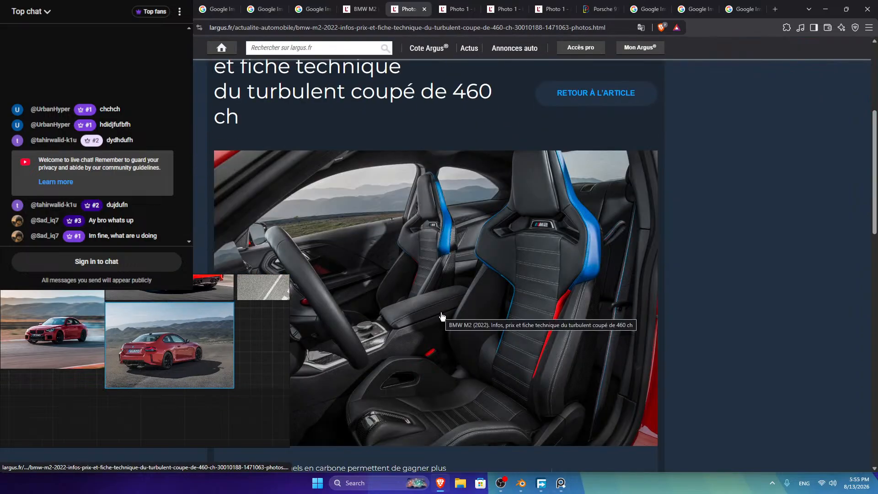
scroll(440, 313, down, 4)
click(630, 297)
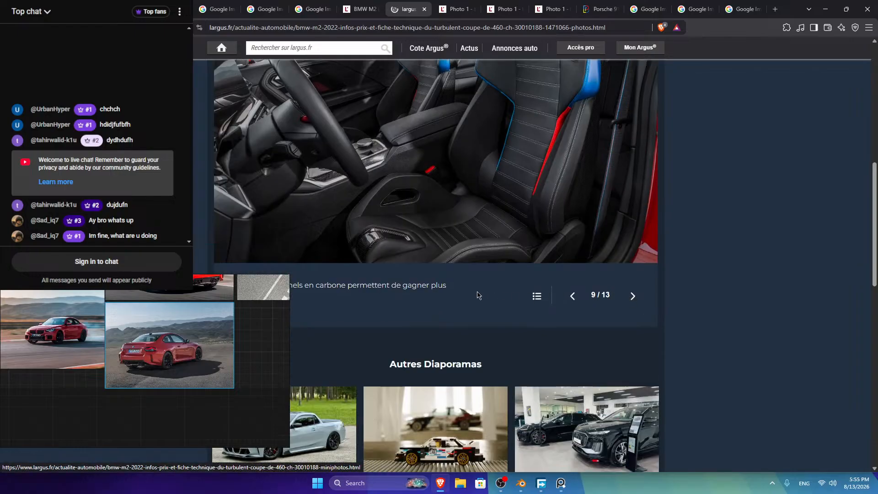
scroll(476, 294, down, 5)
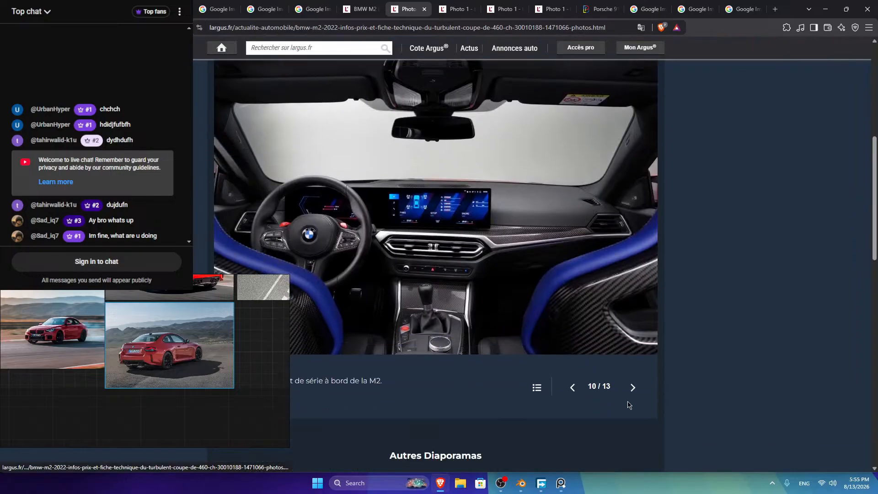
click(633, 388)
scroll(557, 356, down, 5)
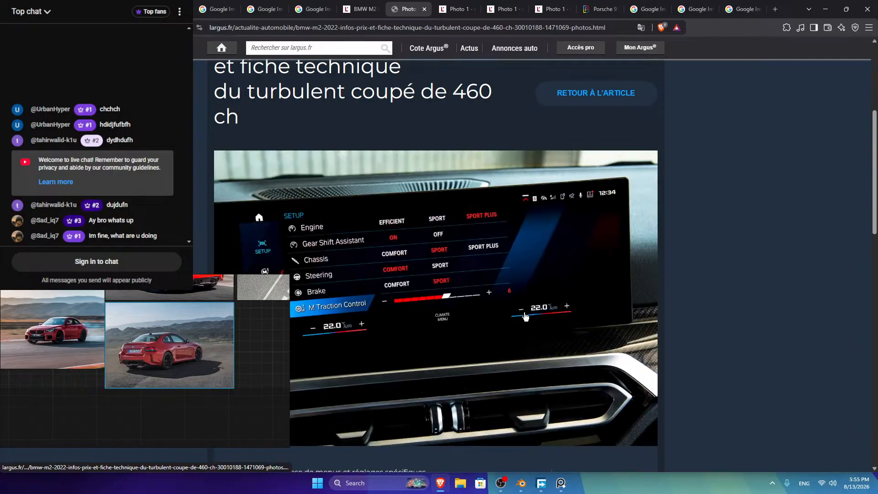
click(633, 297)
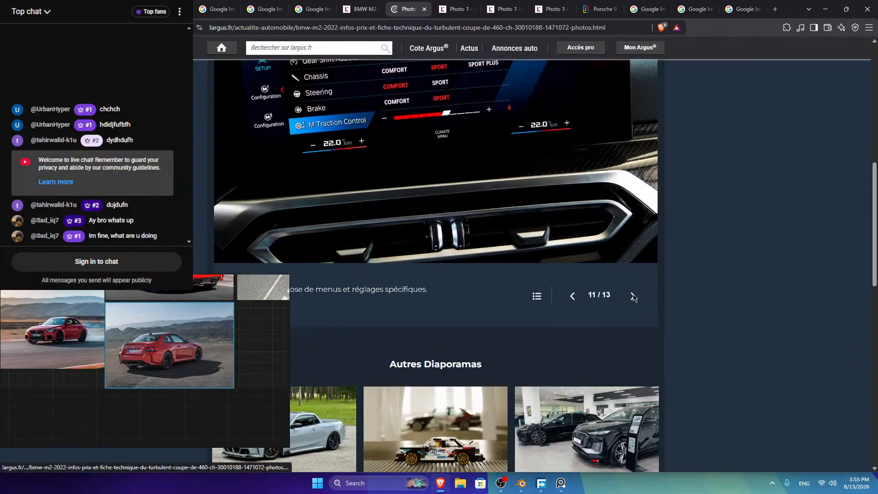
scroll(624, 304, down, 5)
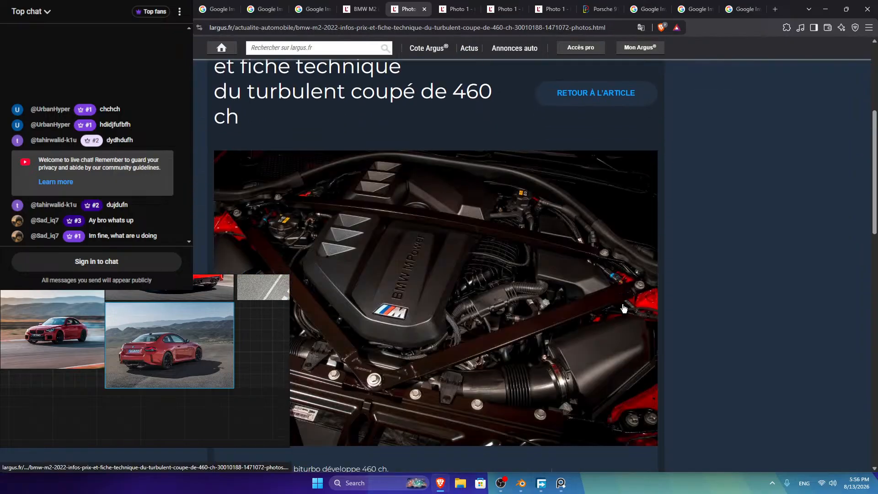
scroll(624, 309, down, 2)
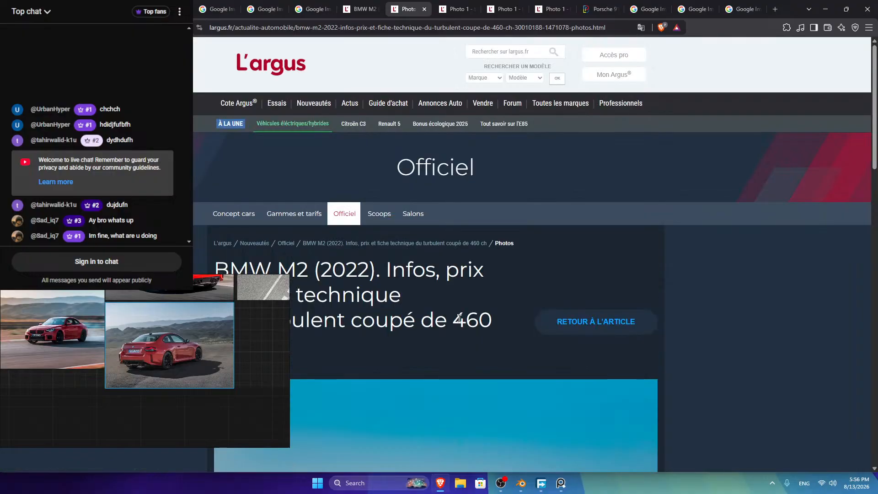
scroll(502, 320, down, 5)
Step: Copy the front-view M2 photo and paste it at the bottom of the board
right_click(472, 280)
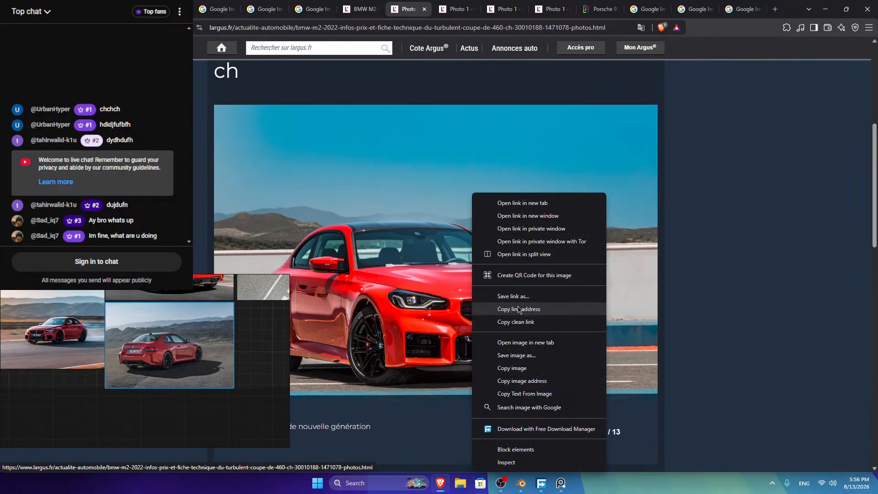
click(487, 370)
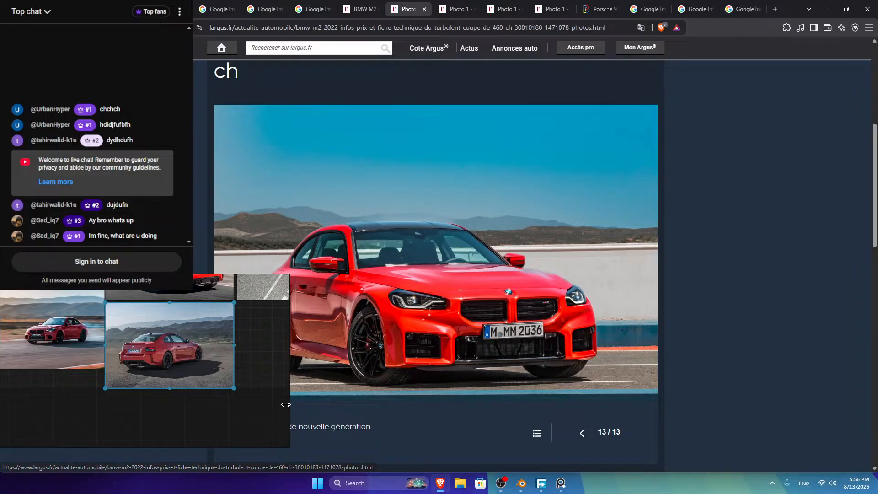
right_drag(45, 420, 147, 364)
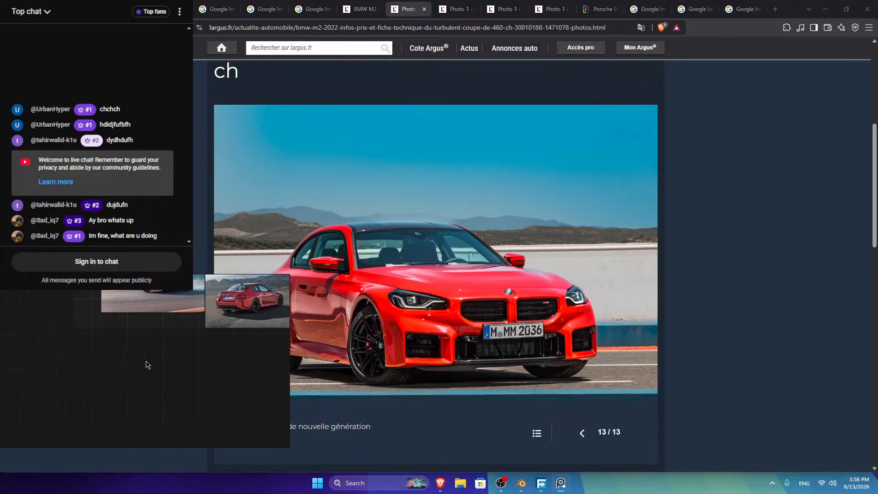
key(ctrl+v)
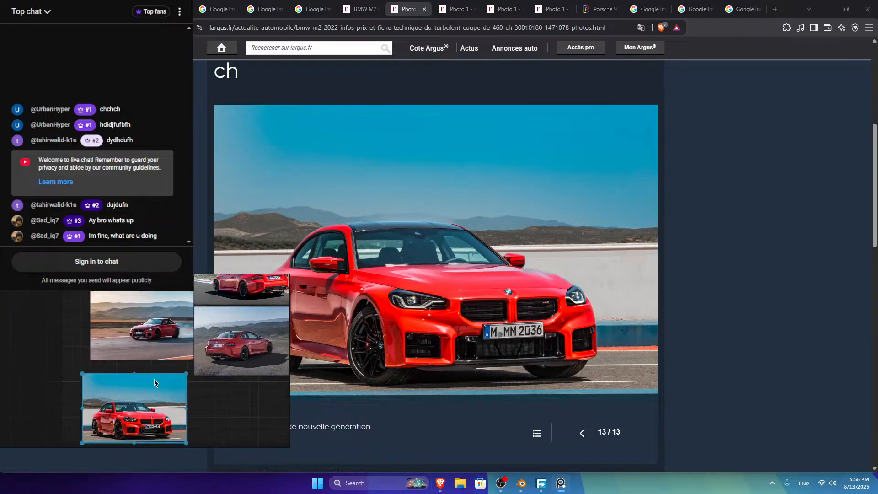
drag(154, 380, 137, 394)
Step: Minimize the browser and dock a compact PureRef window top-right over maximized Blender
click(825, 9)
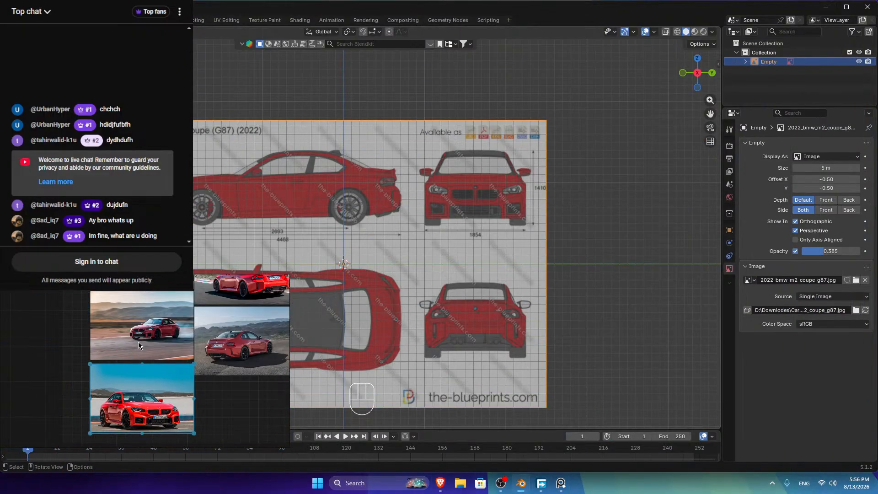
drag(60, 284, 437, 164)
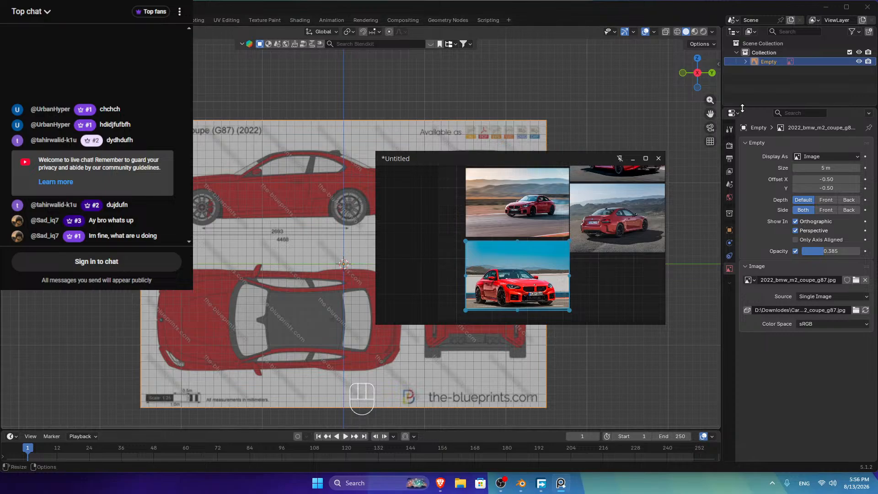
drag(731, 110, 656, 182)
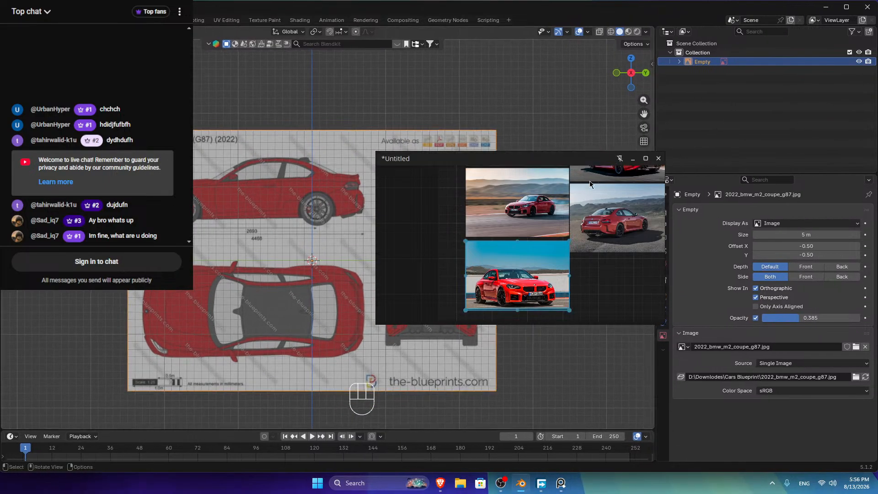
drag(569, 164, 742, 62)
drag(567, 106, 641, 106)
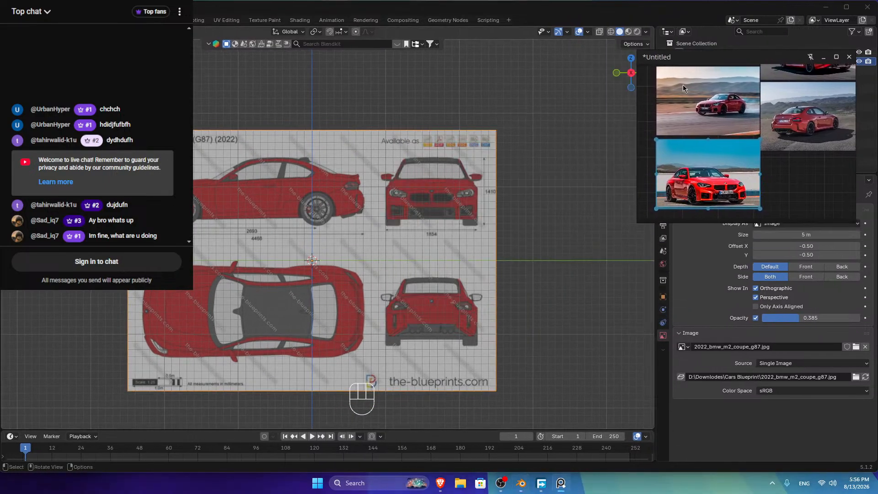
drag(718, 57, 740, 25)
click(846, 8)
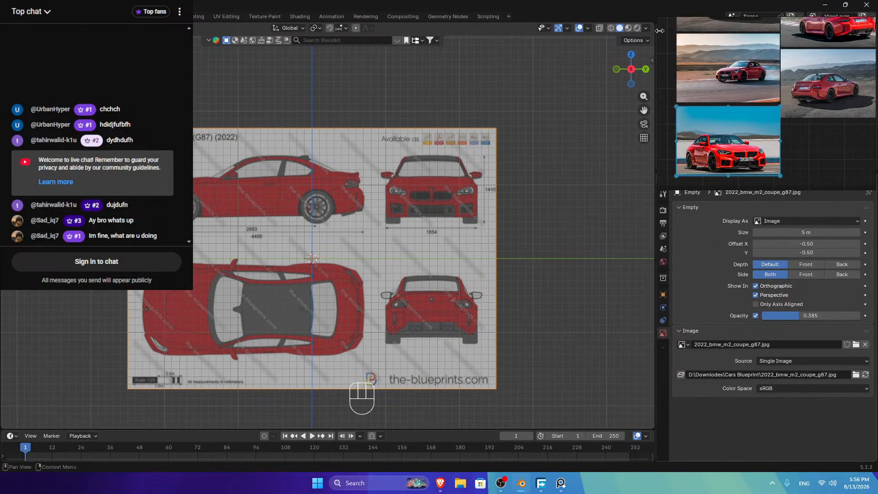
drag(664, 189, 664, 172)
Step: Zoom and pan the board to a close-up of the M2's front grille
scroll(766, 100, down, 4)
middle_drag(776, 83, 791, 100)
scroll(752, 143, up, 7)
middle_drag(720, 102, 789, 75)
middle_drag(744, 159, 780, 73)
scroll(774, 100, up, 8)
mouse_move(729, 118)
middle_down()
mouse_move(720, 119)
mouse_move(735, 118)
middle_up()
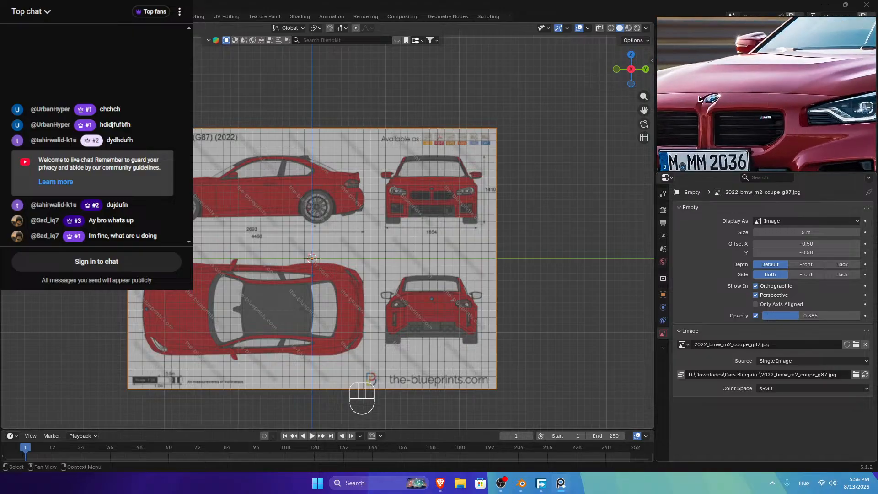
Step: Rotate the blueprint image 90° around Z with snapping
scroll(472, 170, down, 5)
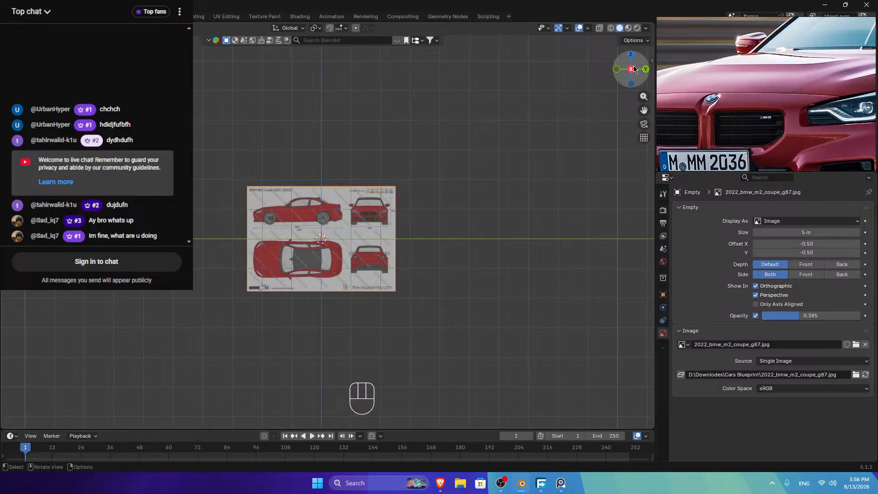
drag(632, 69, 593, 92)
scroll(334, 222, down, 4)
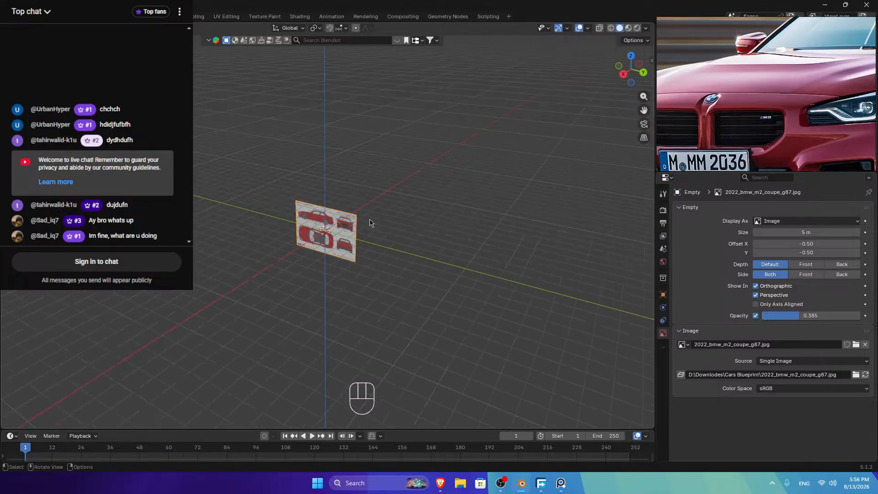
drag(632, 69, 734, 75)
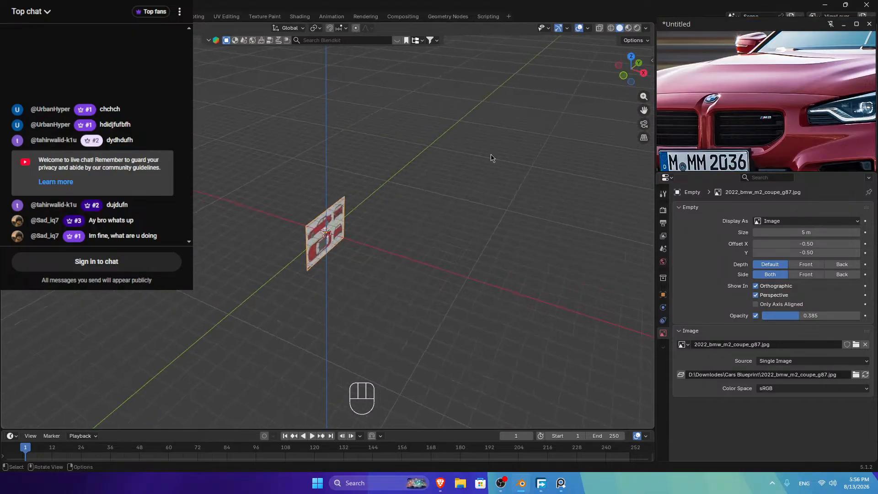
key(r)
key(z)
key(ctrl)
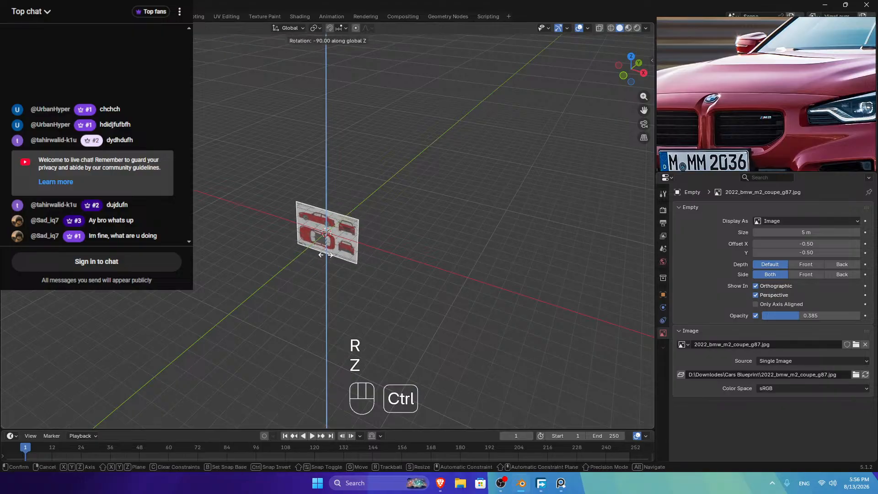
click(329, 224)
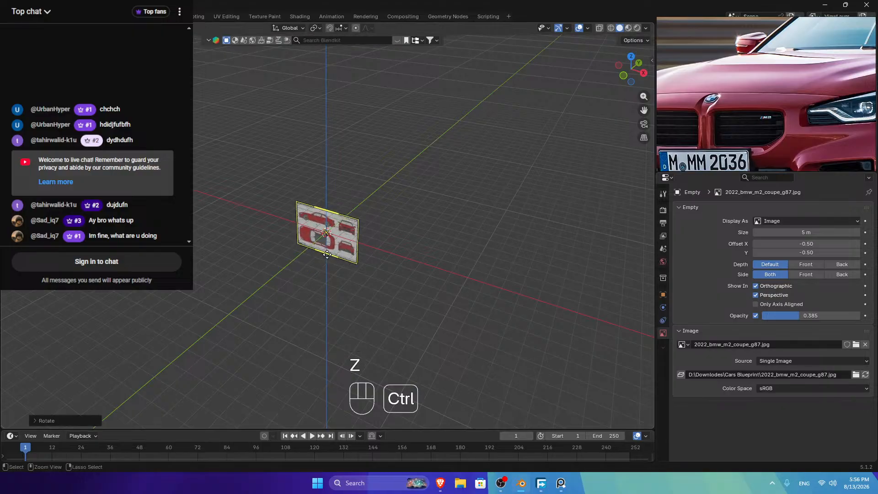
Step: Slide the blueprint along Y, then lower it along Z in front view
key(g)
key(y)
click(427, 177)
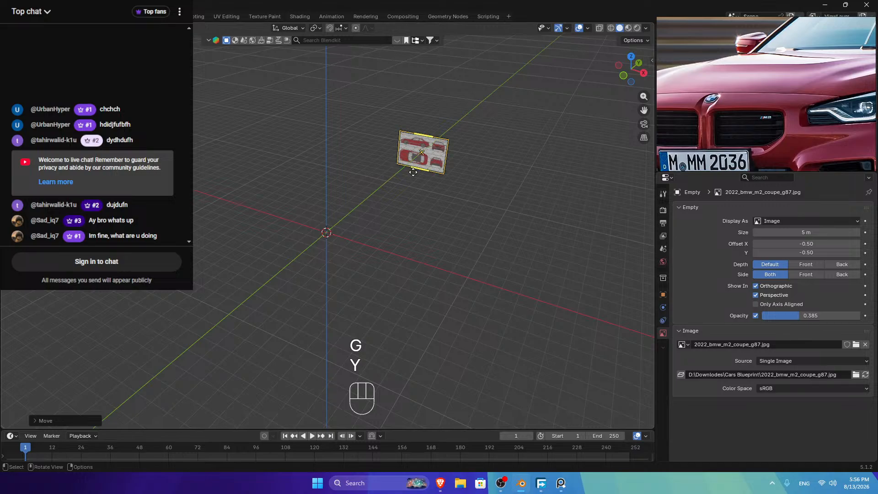
key(shift)
key(KP_1)
key(KP_Decimal)
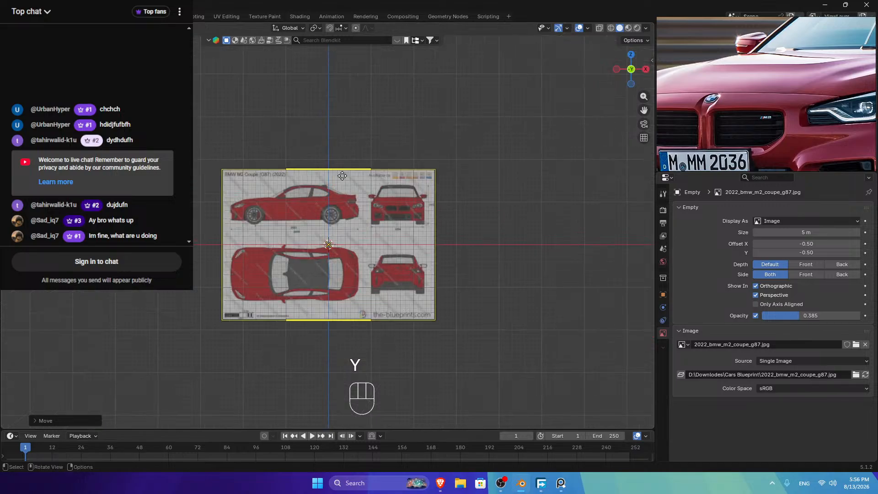
key(g)
key(z)
key(shift)
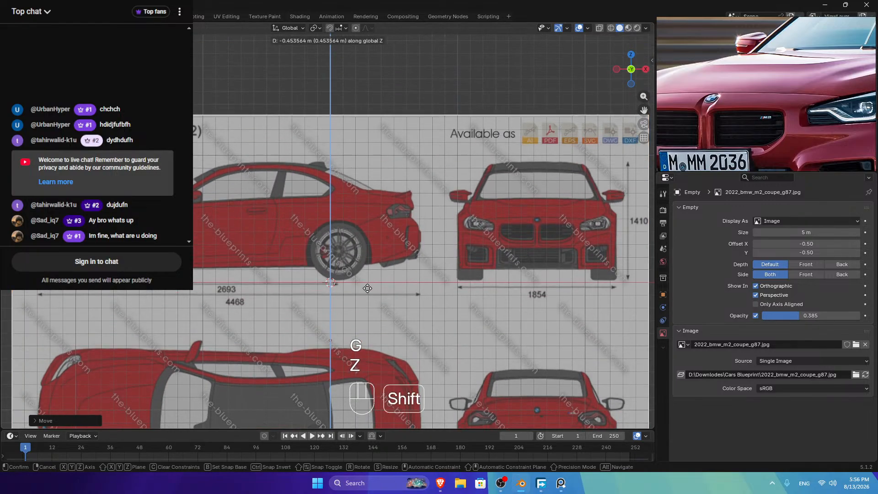
click(410, 300)
Step: Shift the blueprint along X so the front emblem sits on the centre axis
key(g)
key(x)
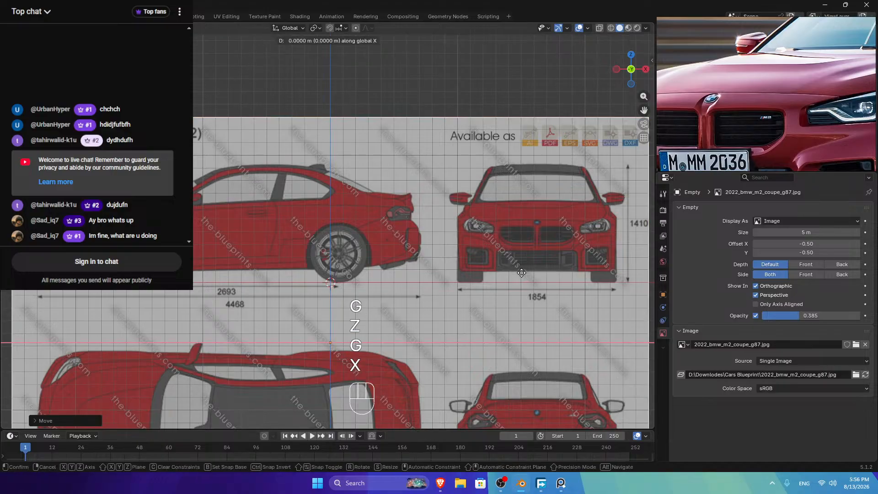
key(shift)
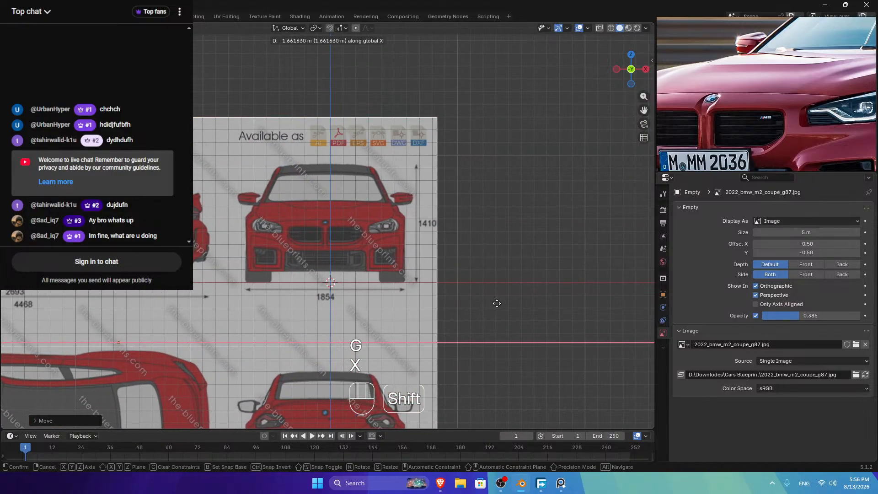
click(545, 302)
scroll(407, 239, up, 10)
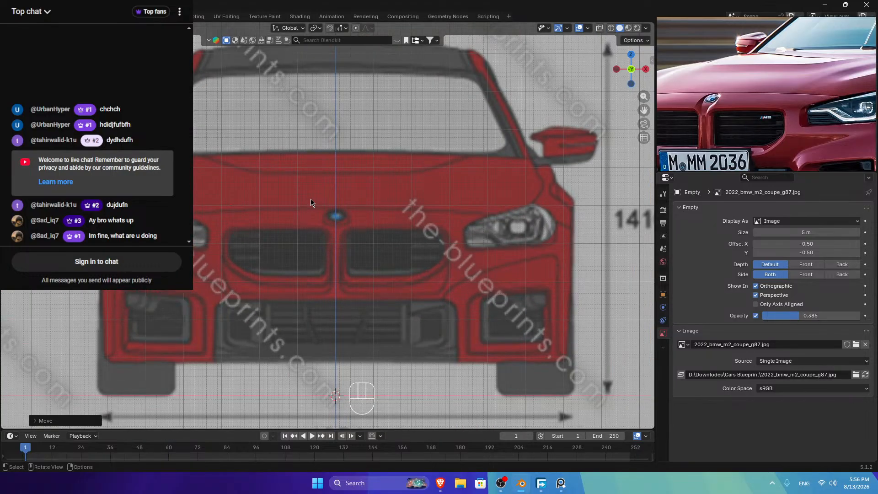
key(g)
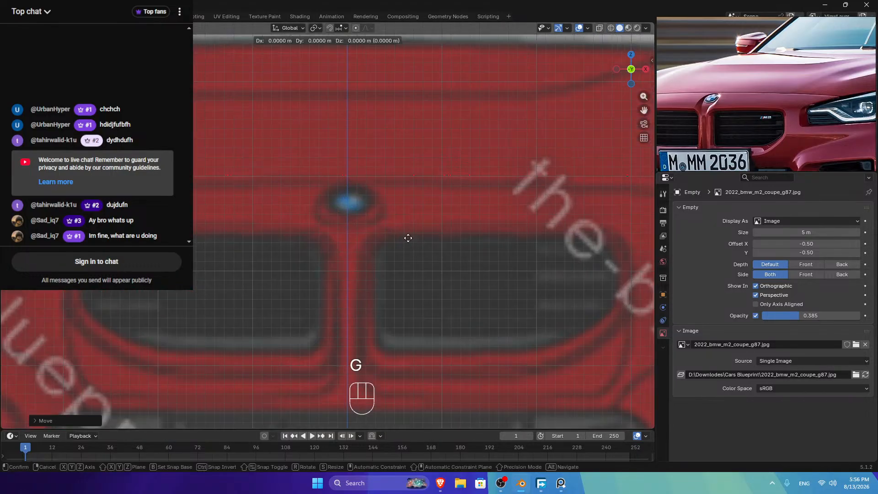
key(x)
key(shift)
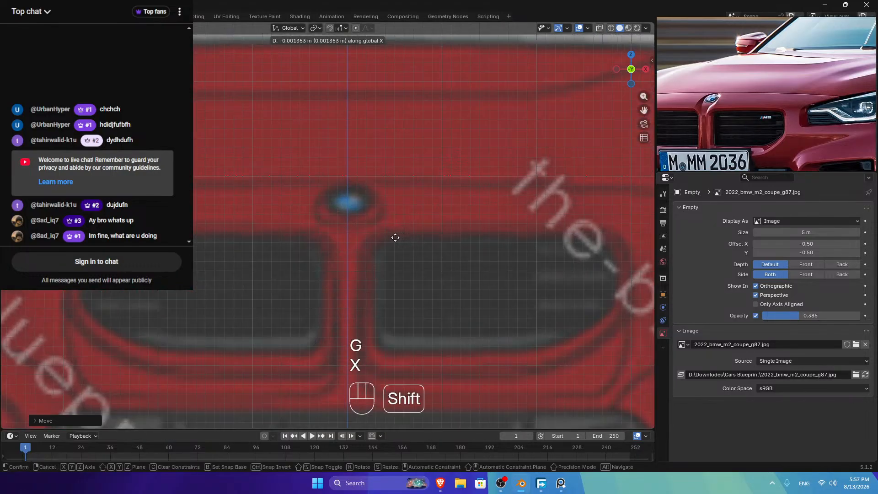
click(394, 238)
Step: In perspective, move the blueprint along Y to bring the nose near the origin
scroll(393, 238, down, 18)
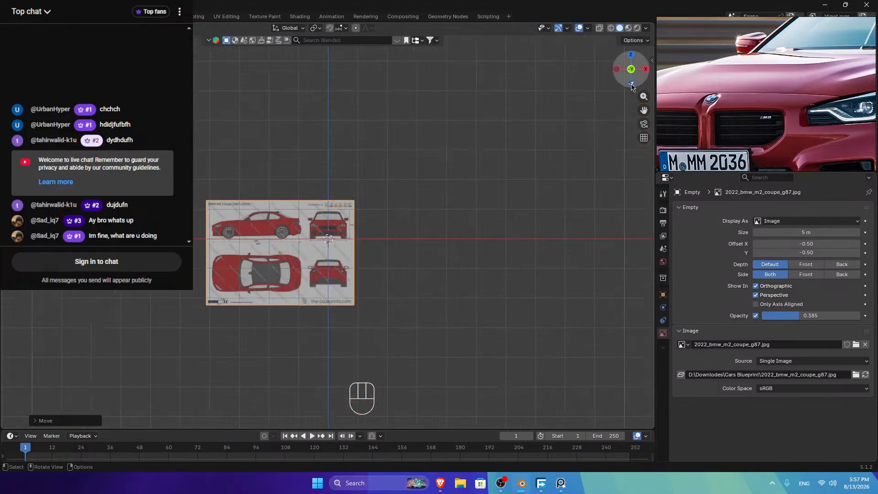
drag(635, 65, 506, 148)
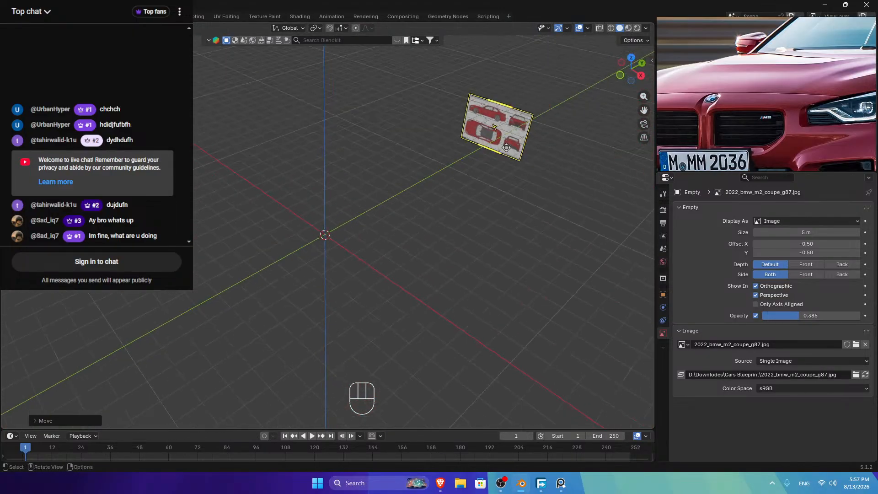
key(g)
key(y)
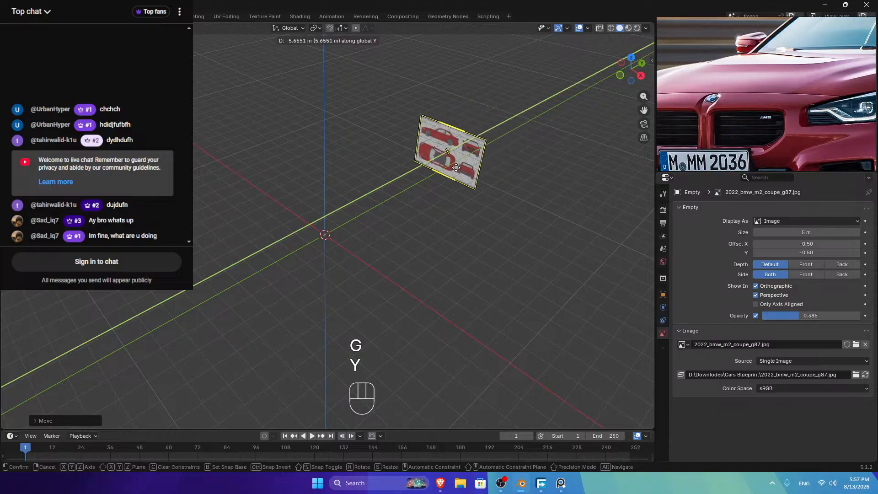
click(417, 190)
key(shift)
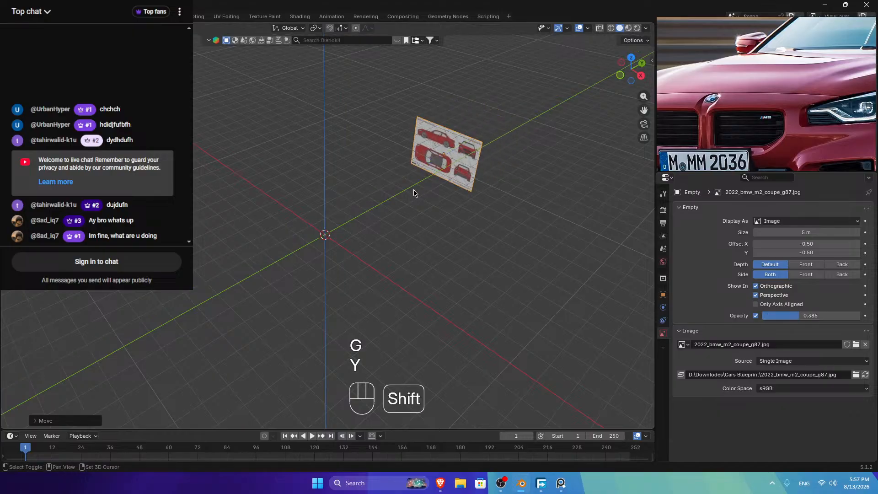
Step: Duplicate the blueprint in place and turn the copy 90° around Z about its bounding box centre
key(shift+d)
right_click(402, 174)
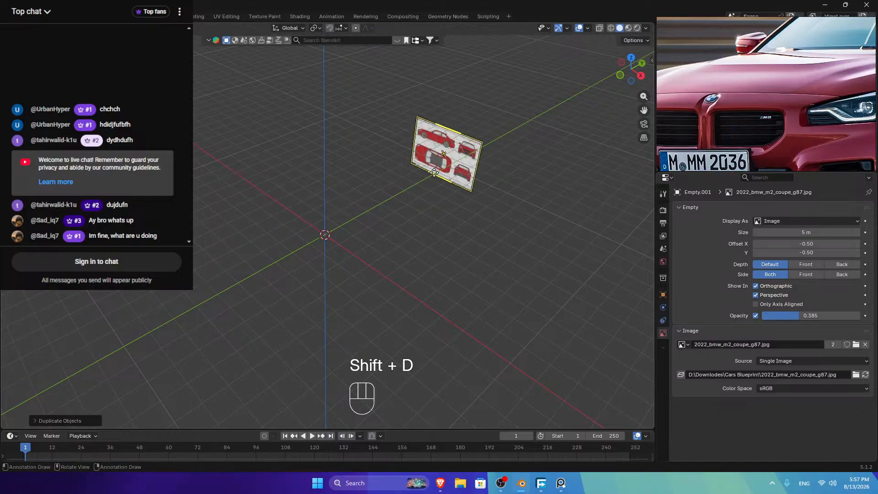
click(314, 28)
click(322, 51)
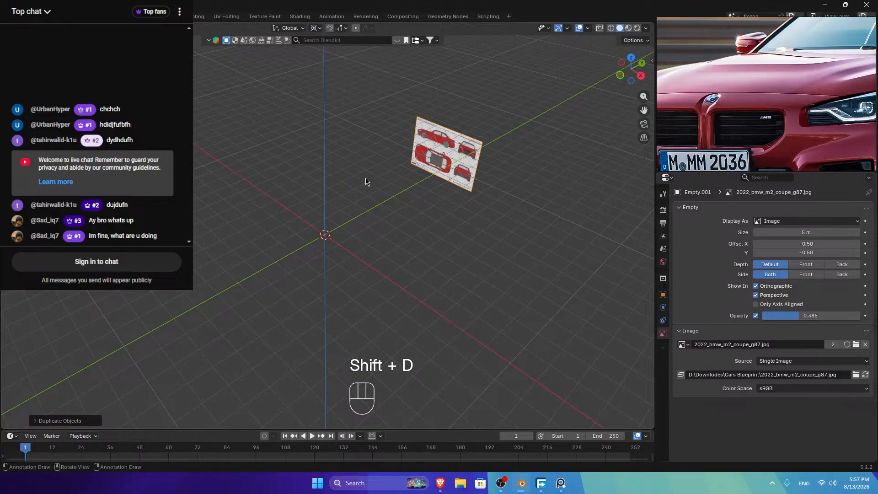
key(r)
key(z)
key(ctrl)
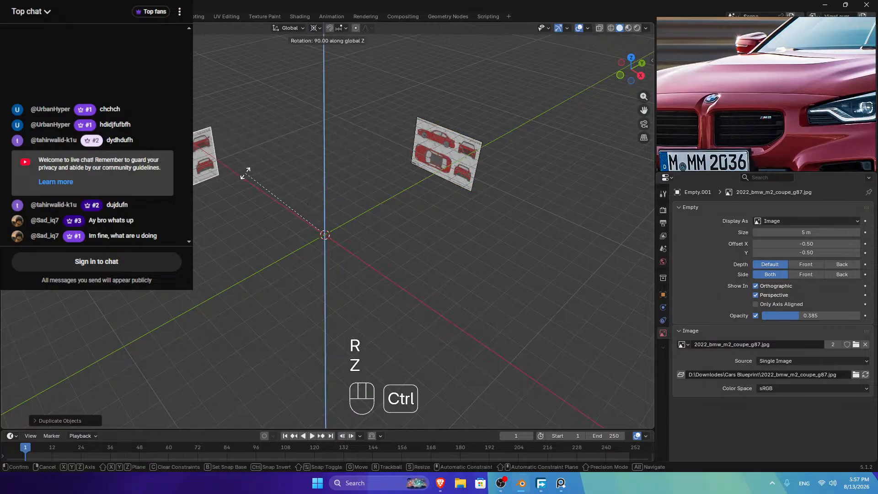
click(246, 172)
Step: In side view, slide the copied blueprint along Y toward the origin
click(640, 76)
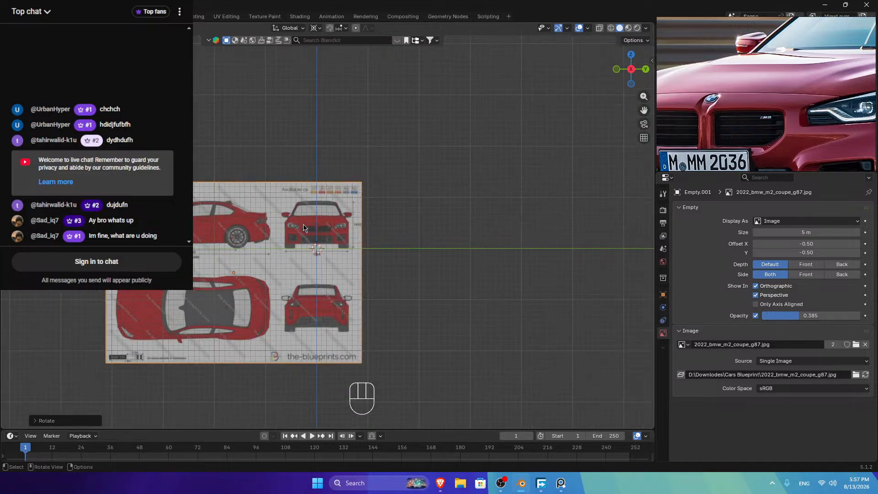
key(g)
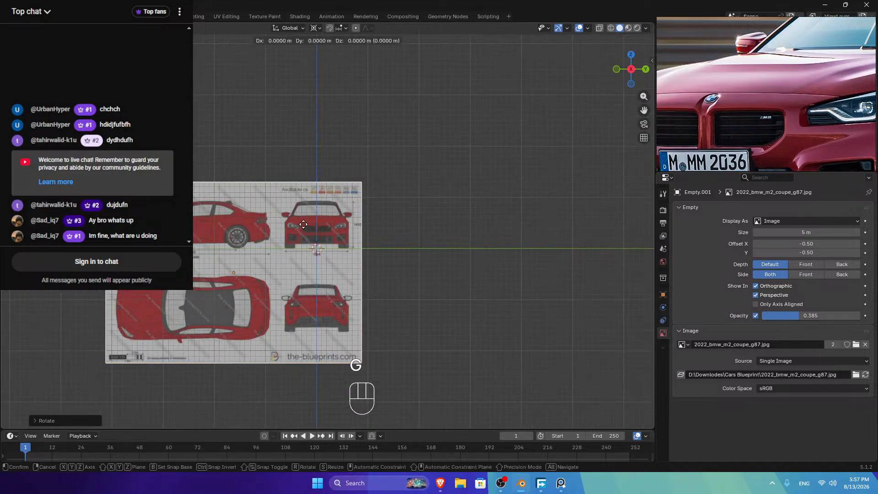
key(shift)
key(y)
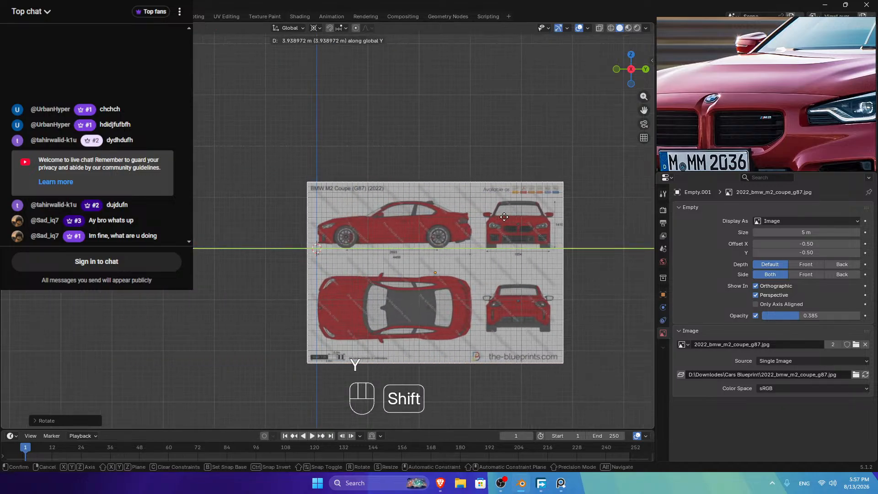
click(504, 217)
scroll(327, 224, up, 8)
scroll(294, 243, down, 7)
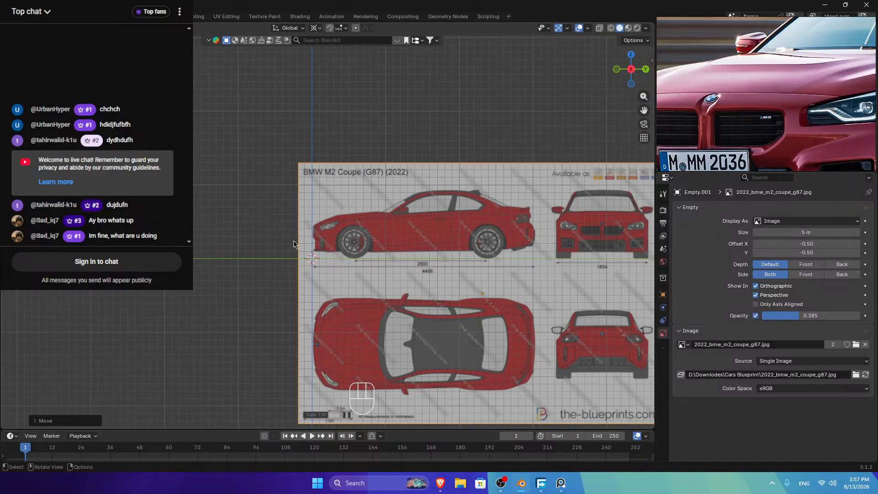
scroll(295, 242, up, 10)
Step: Nudge the side blueprint along Y so the car's nose meets the axis
key(g)
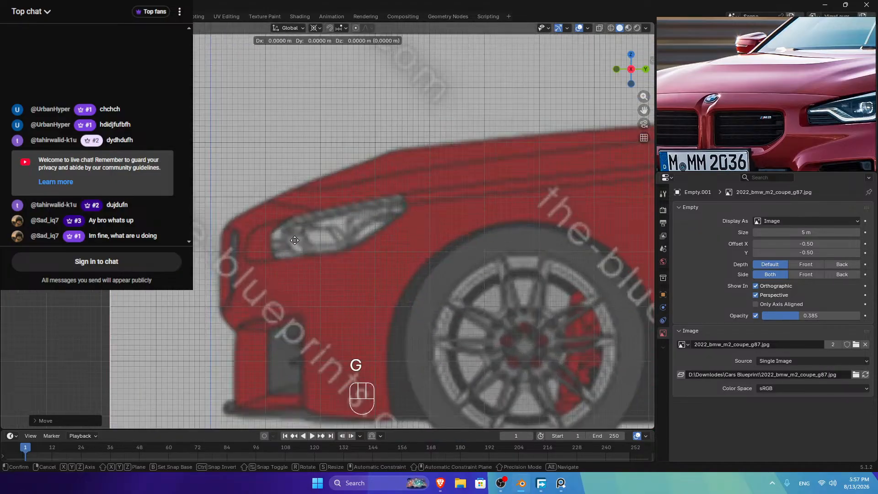
key(y)
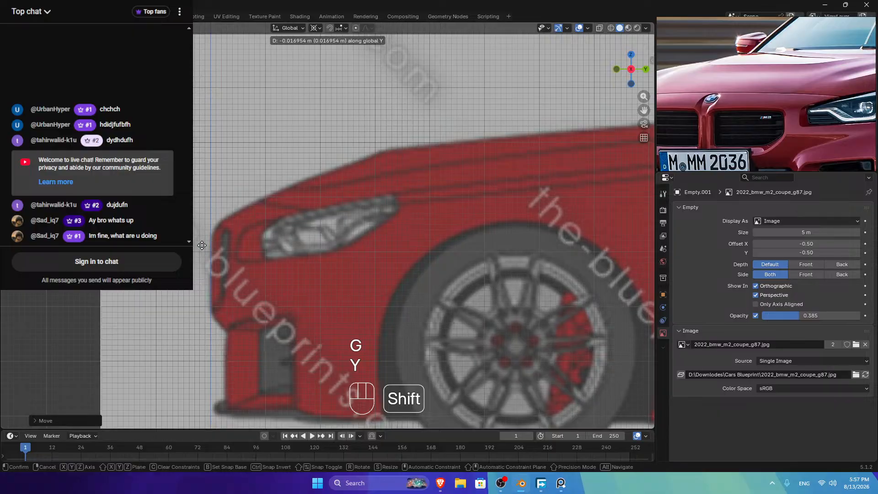
shift+click(203, 246)
scroll(205, 248, down, 4)
scroll(204, 248, down, 5)
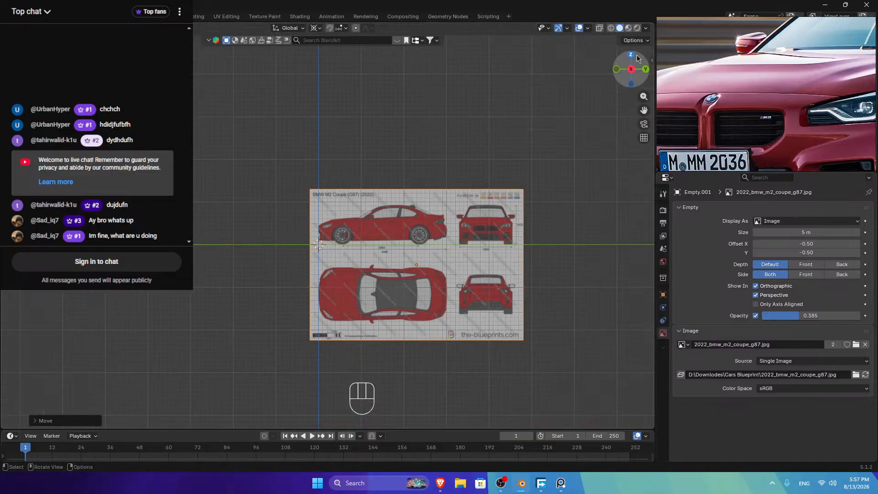
drag(636, 55, 338, 151)
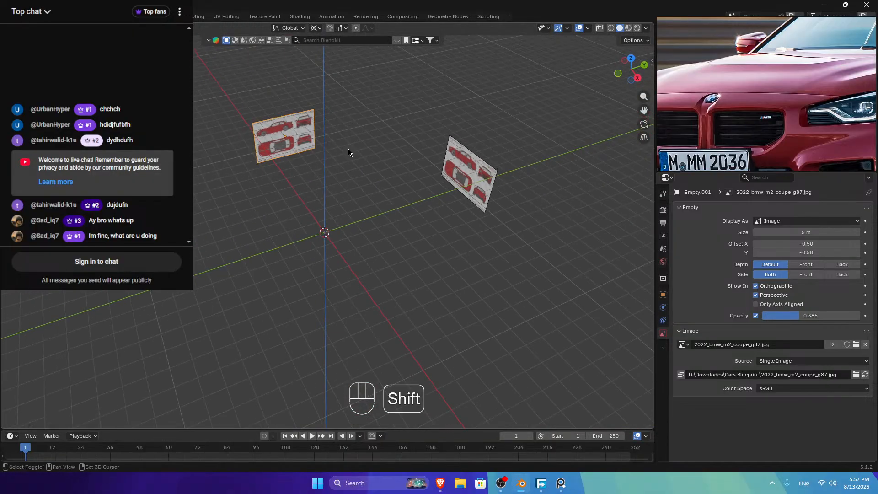
Step: Duplicate the blueprint again and rotate the copy around Y to lay it flat
key(shift+r)
key(shift+d)
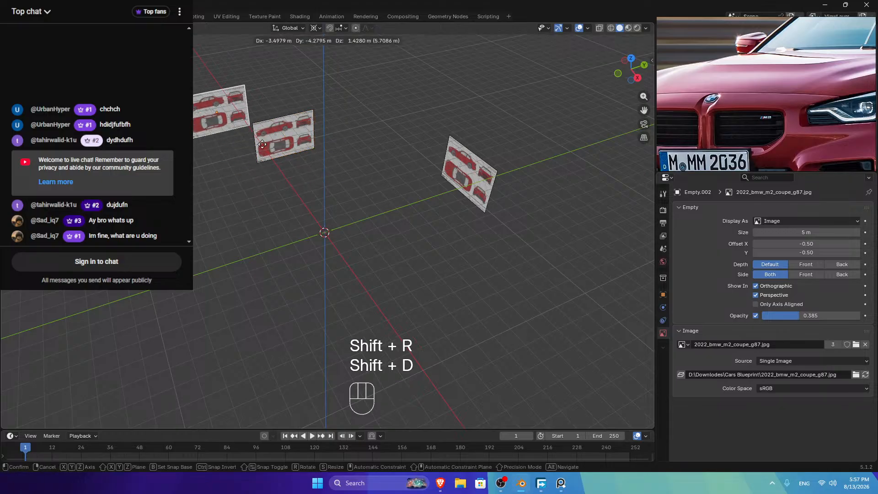
right_click(332, 160)
key(r)
key(y)
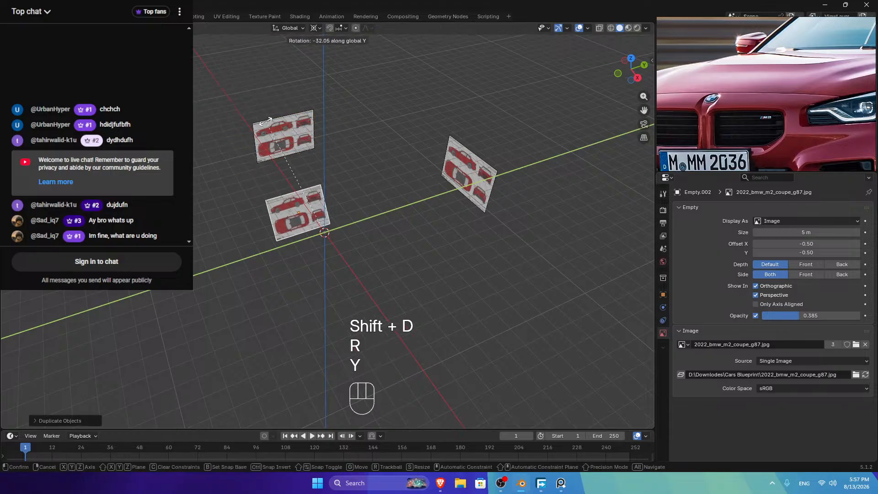
key(ctrl)
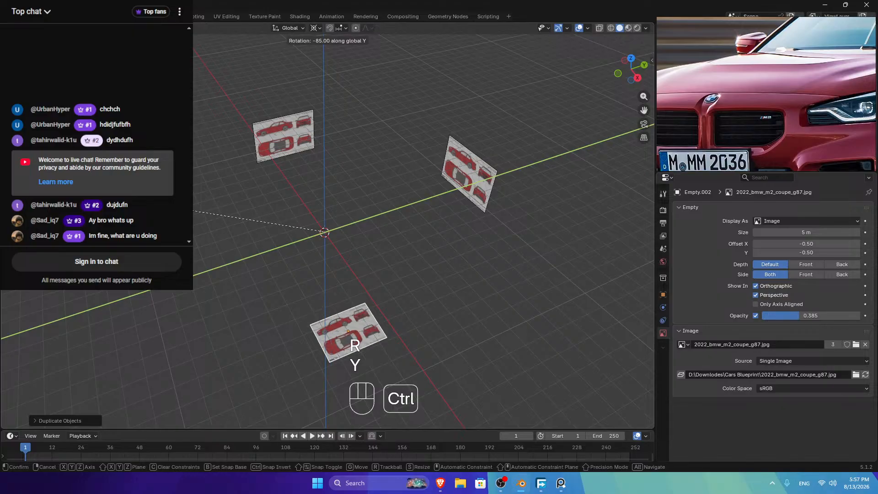
click(449, 142)
Step: In top view, shift the flat blueprint along X
click(631, 59)
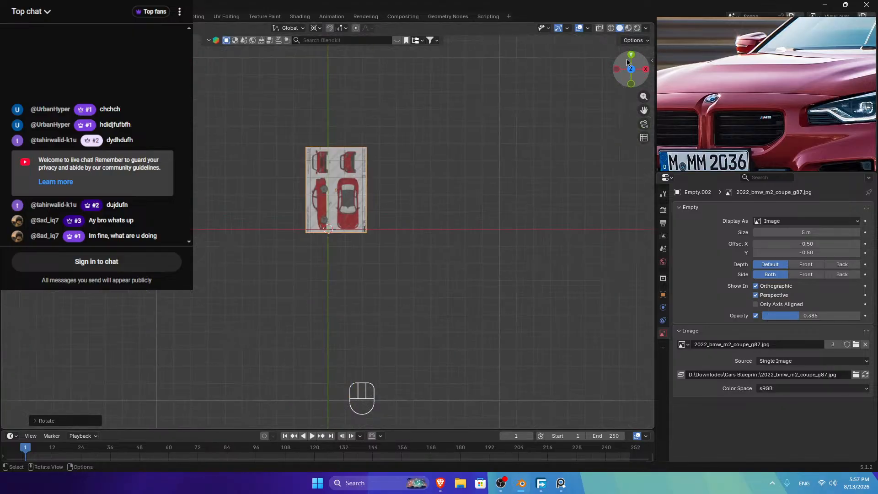
scroll(447, 227, up, 8)
scroll(447, 227, up, 2)
key(g)
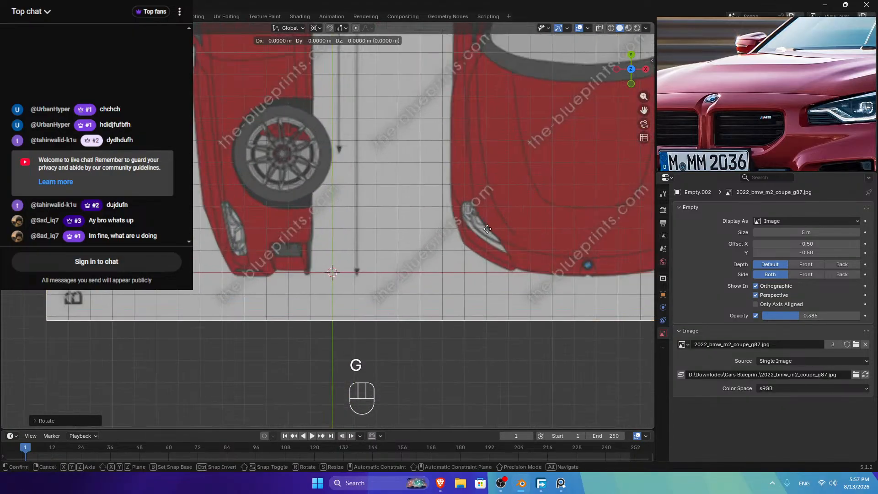
key(x)
key(shift)
click(210, 227)
Step: Nudge the top blueprint about 0.002 m along X to centre the badge on the origin line
scroll(210, 227, up, 8)
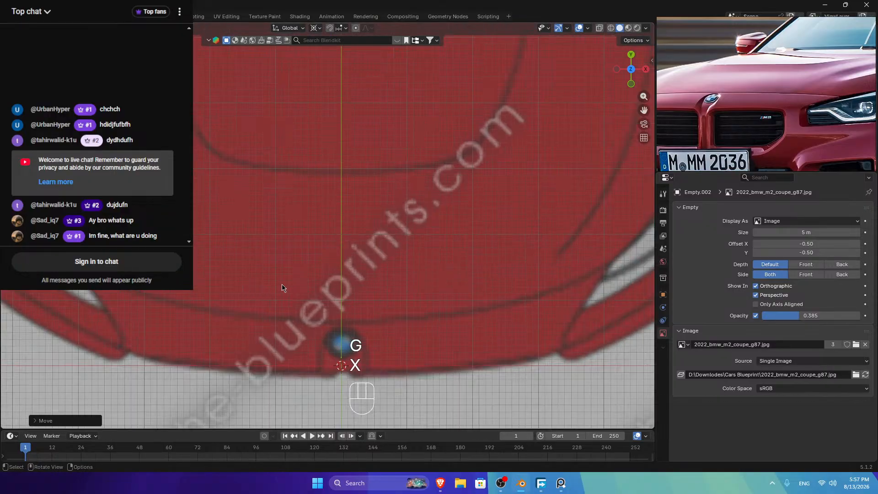
scroll(432, 300, down, 3)
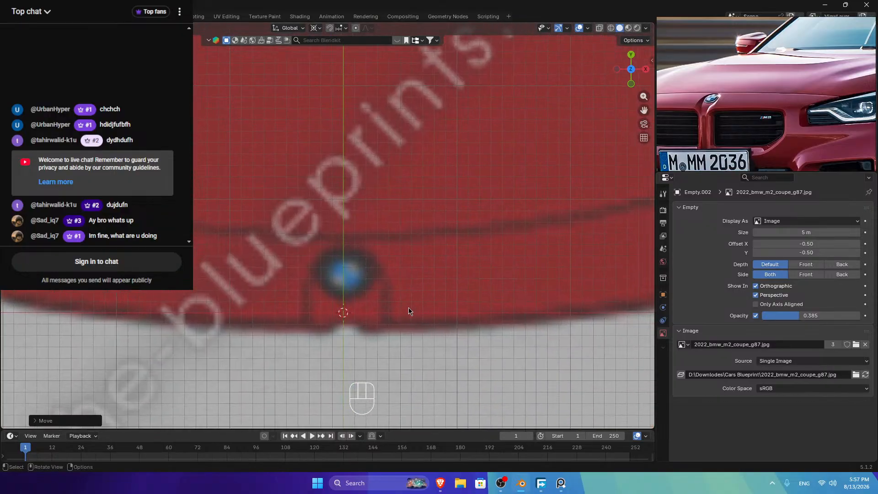
key(g)
key(x)
key(shift)
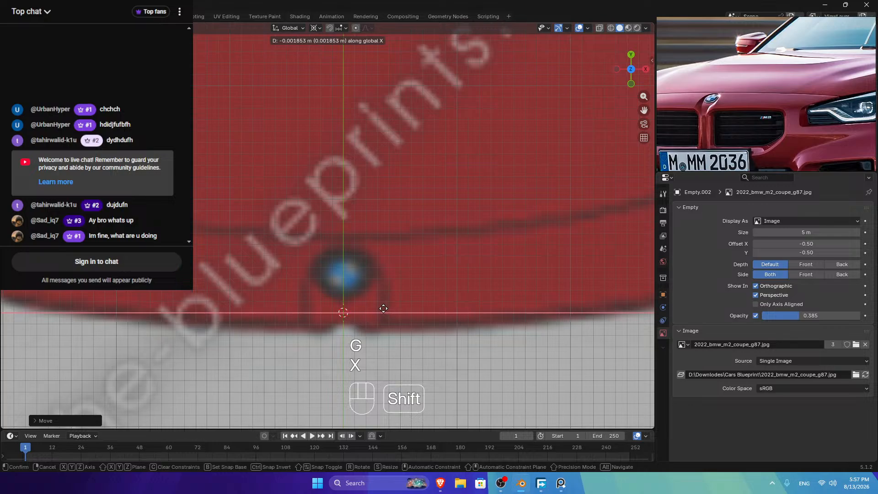
click(380, 308)
scroll(380, 307, down, 6)
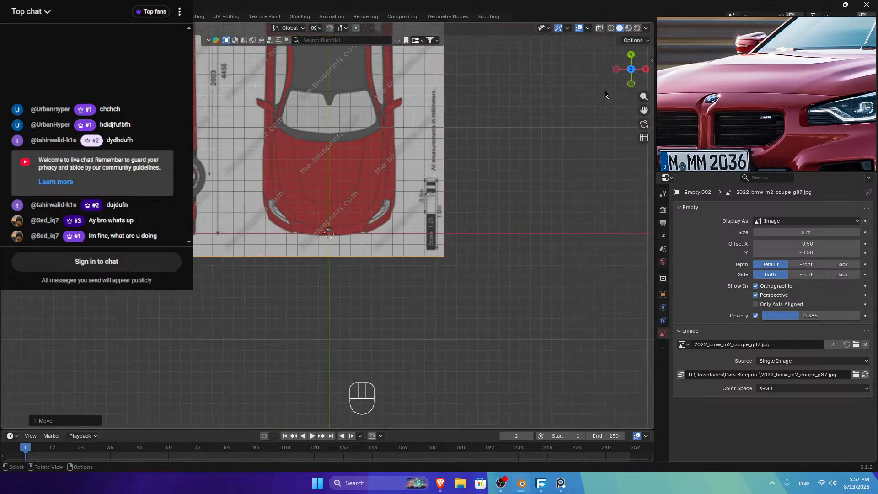
Step: Switch to the front view and bring up the Shift+A Add menu
click(630, 85)
scroll(439, 272, up, 5)
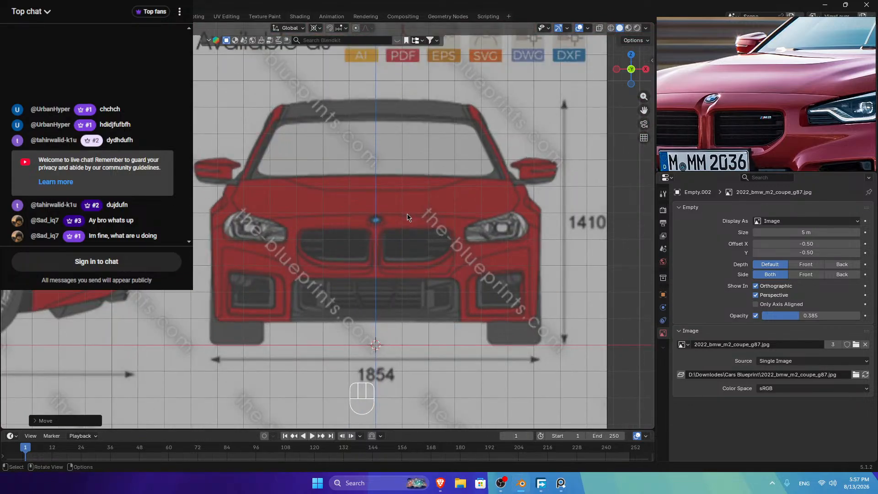
key(shift)
key(shift+a)
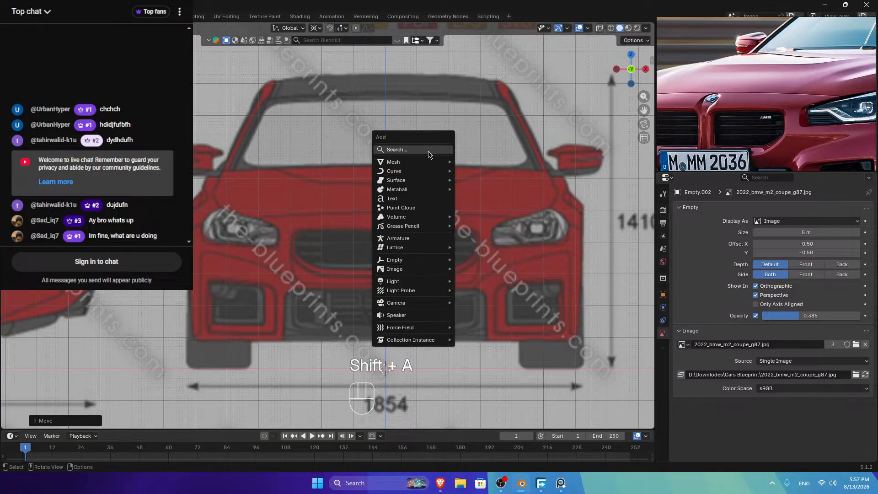
Step: Add a single vertex and raise it along Z to the grille height
mouse_move(430, 161)
mouse_move(530, 269)
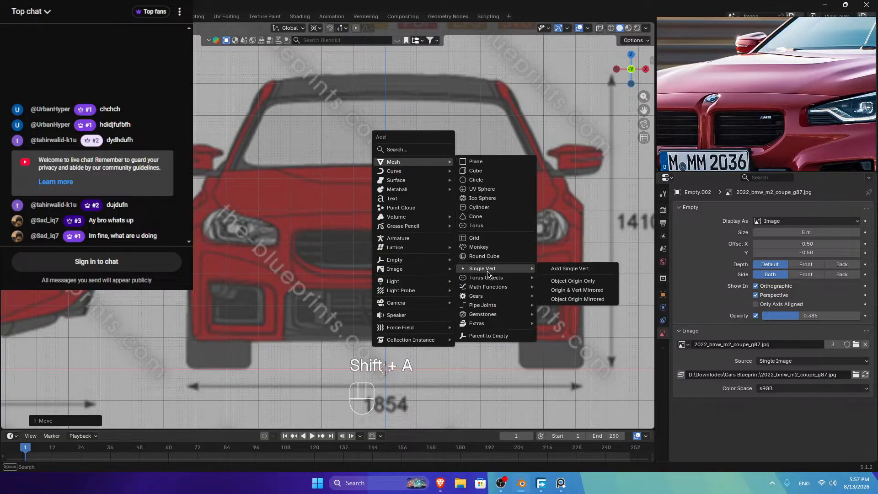
click(578, 270)
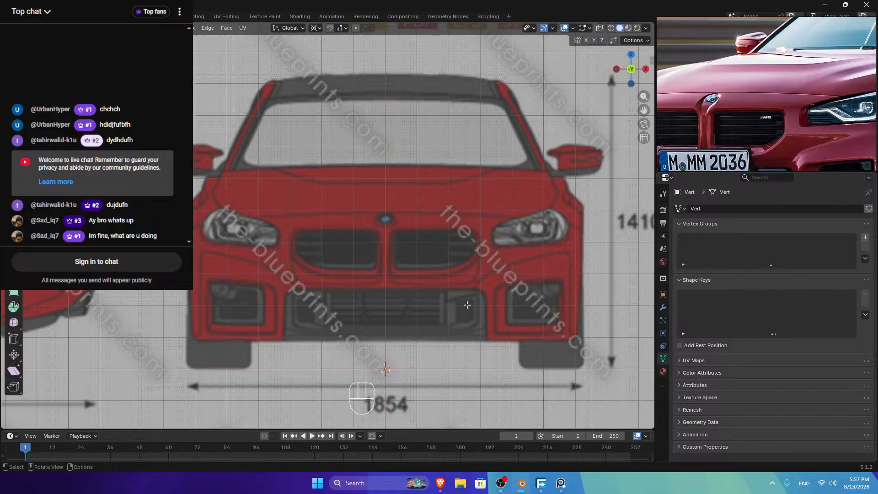
key(g)
key(z)
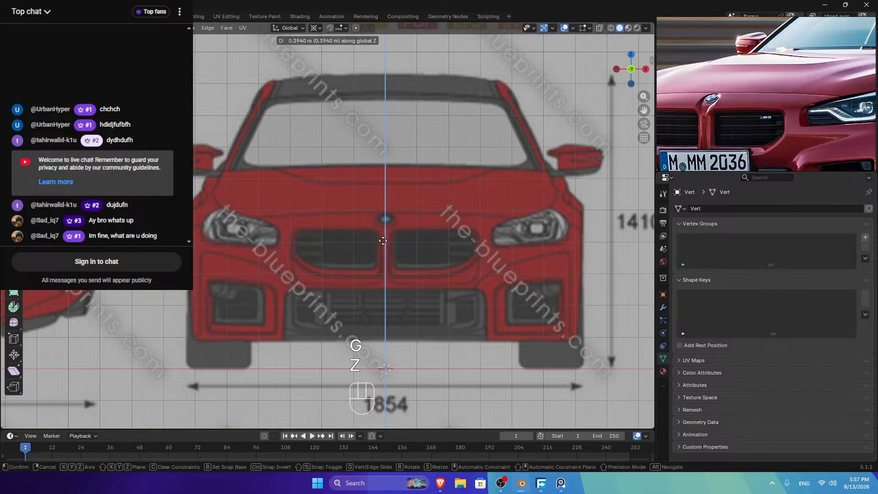
key(shift)
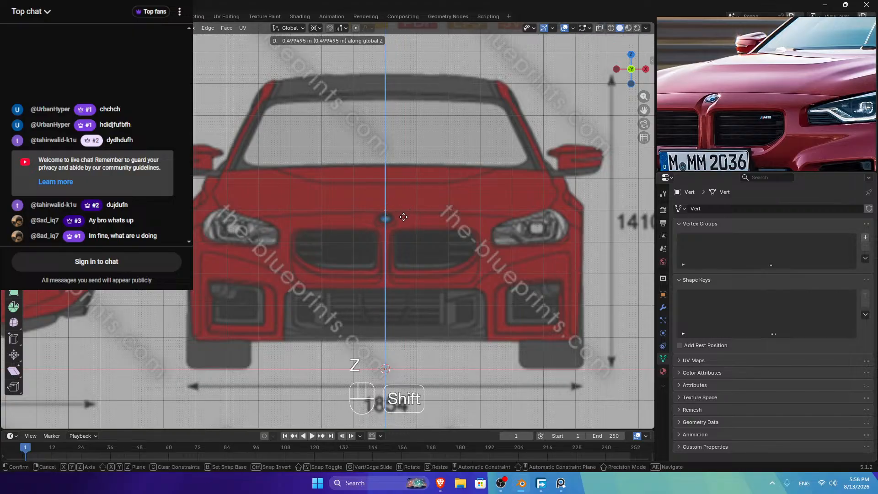
click(403, 216)
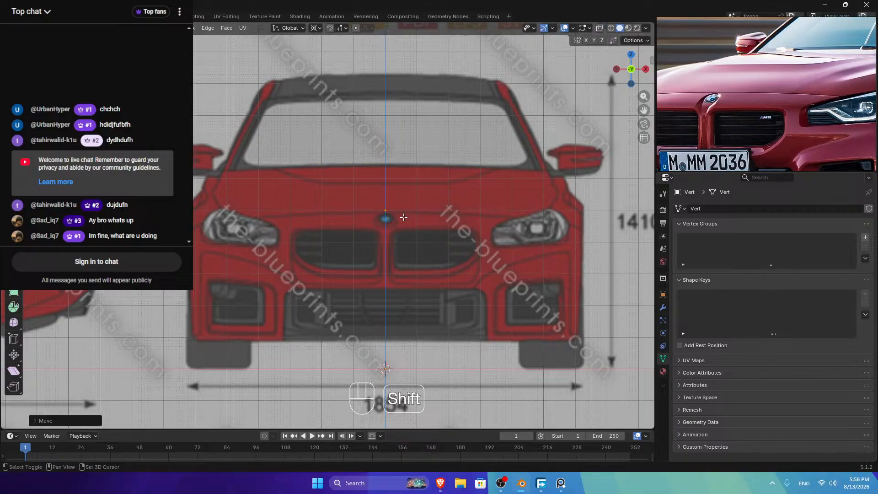
scroll(414, 211, up, 5)
scroll(417, 188, up, 5)
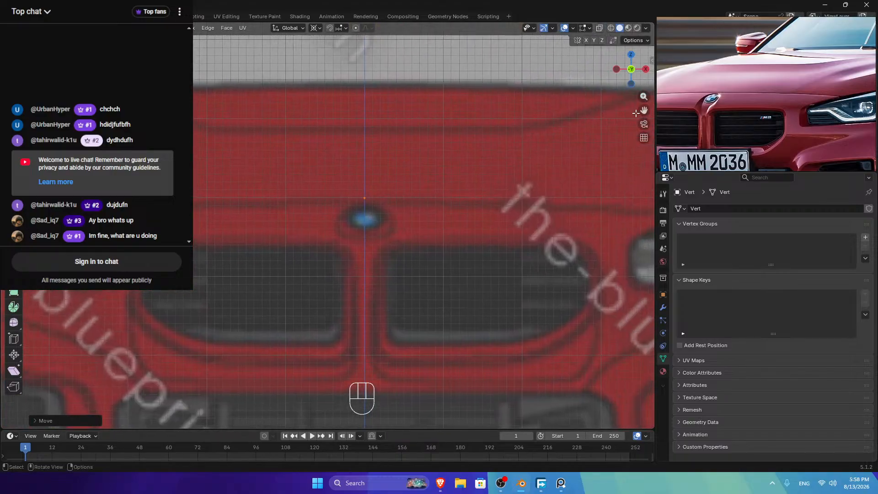
Step: Set the vertex on the hood's front edge and extrude an edge out beside the headlight
key(g)
key(z)
key(shift)
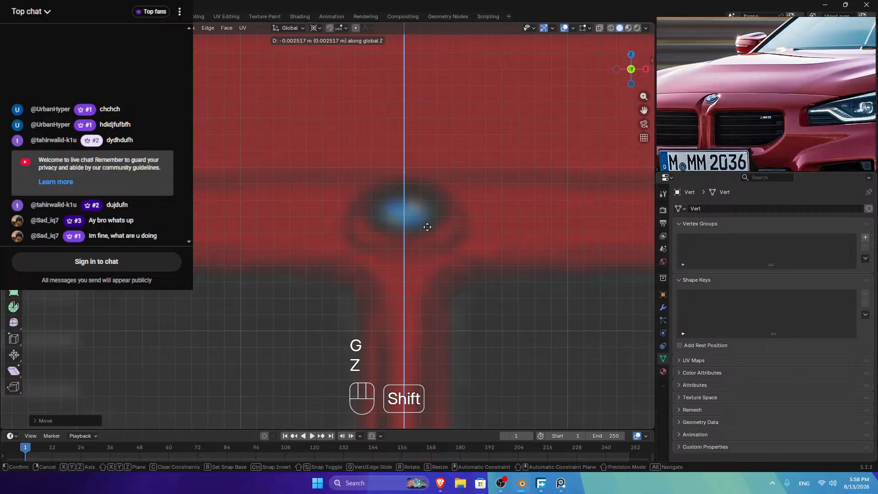
click(423, 240)
scroll(451, 213, down, 3)
drag(644, 110, 457, 112)
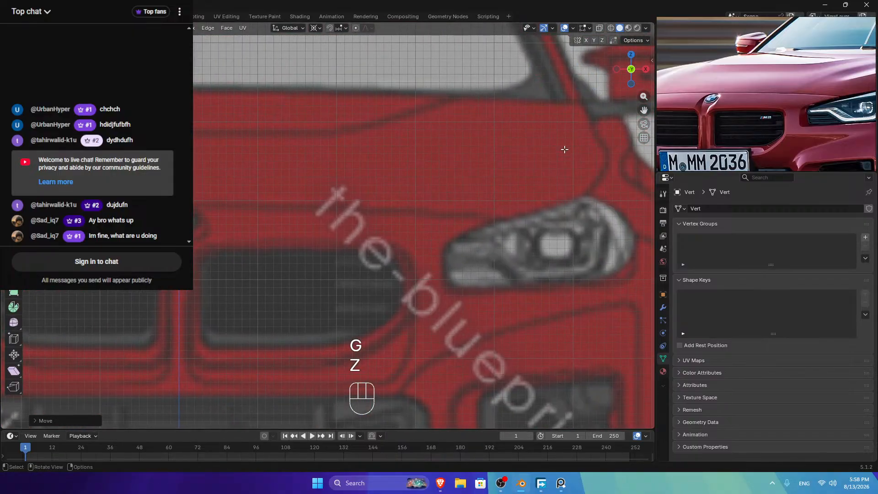
key(e)
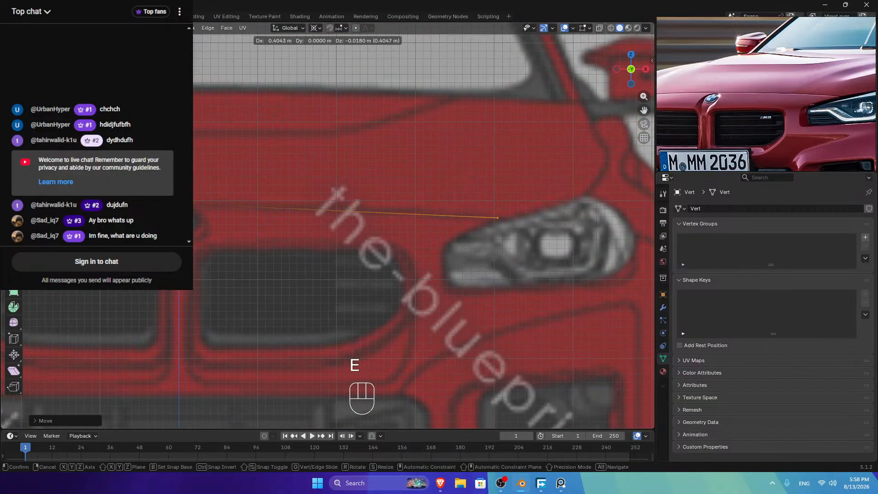
click(434, 240)
Step: Add three centred cuts to the edge and raise the three middle vertices slightly along Z
key(ctrl+r)
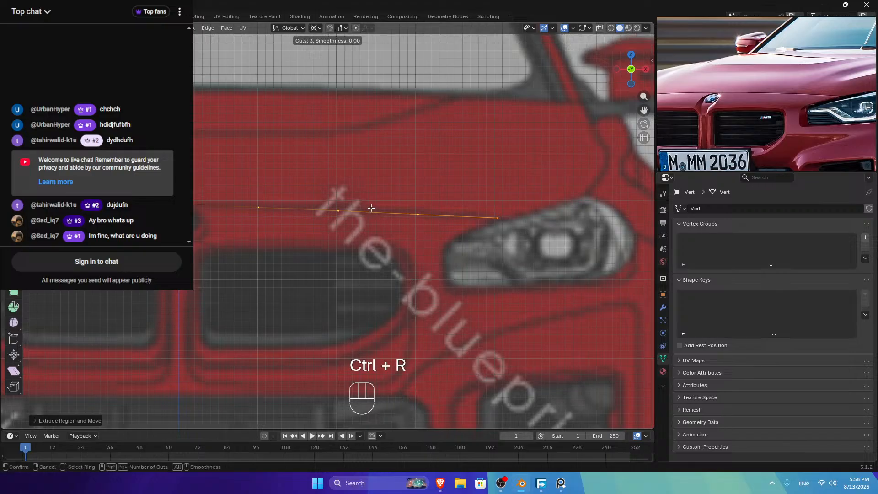
click(371, 209)
right_click(371, 210)
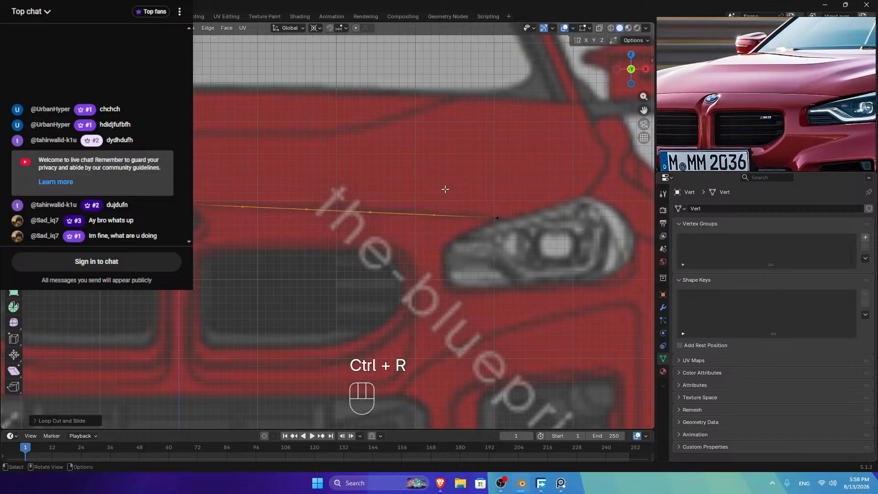
drag(456, 184, 188, 261)
drag(447, 174, 294, 259)
key(g)
key(z)
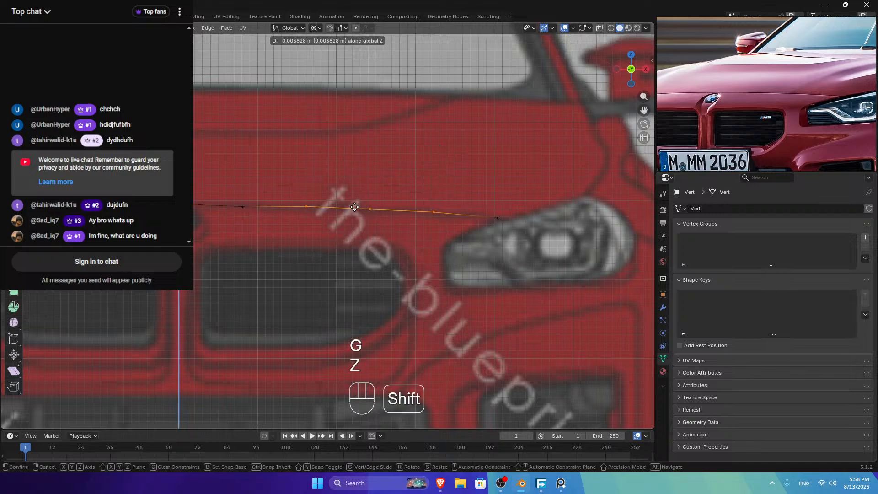
click(361, 207)
Step: Fine-tune the left middle vertex's height along Z
drag(457, 191, 366, 245)
click(242, 207)
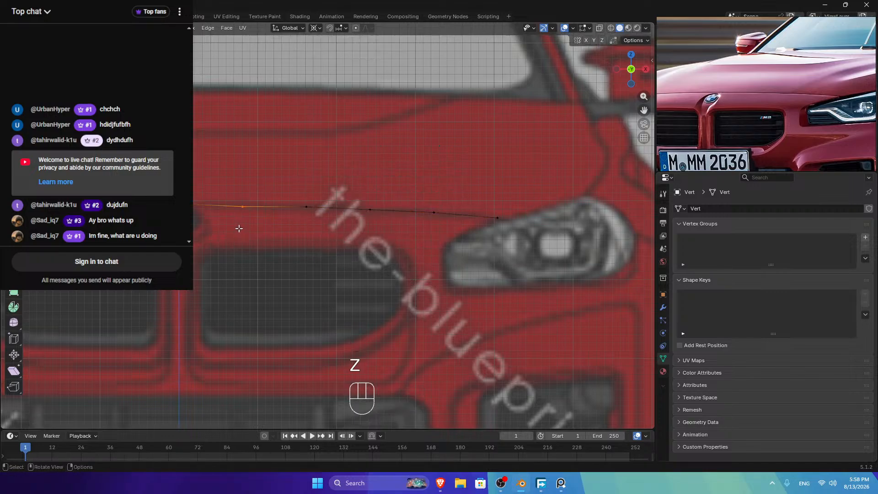
key(g)
key(z)
click(247, 207)
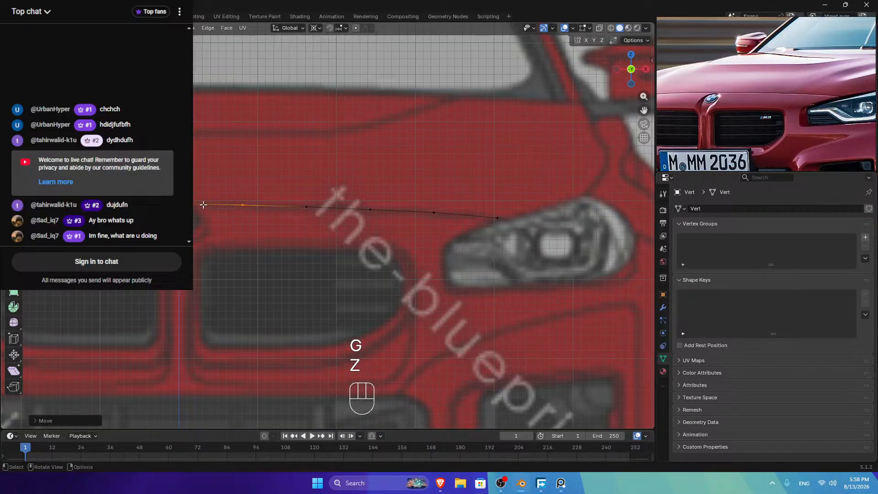
Step: Smooth the edge with LoopTools Relax, then space its vertices evenly with LoopTools Space
ctrl+click(501, 216)
right_click(485, 146)
mouse_move(525, 147)
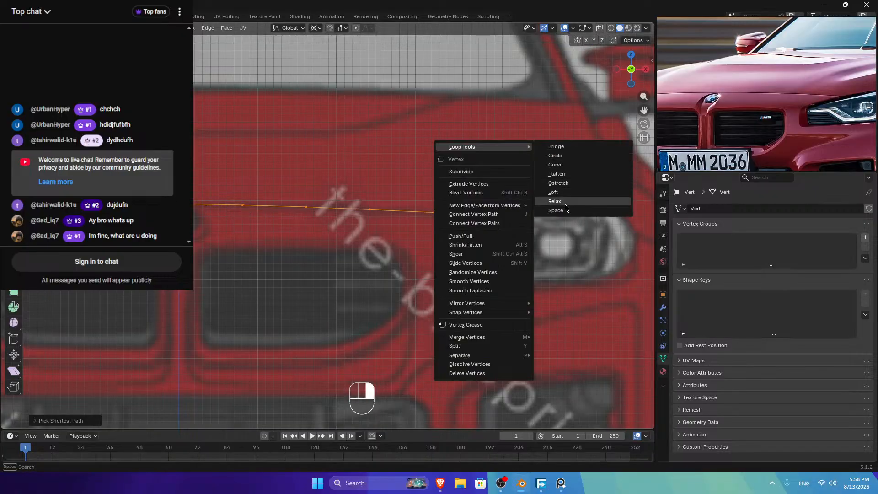
click(567, 202)
right_click(509, 175)
mouse_move(551, 175)
click(580, 238)
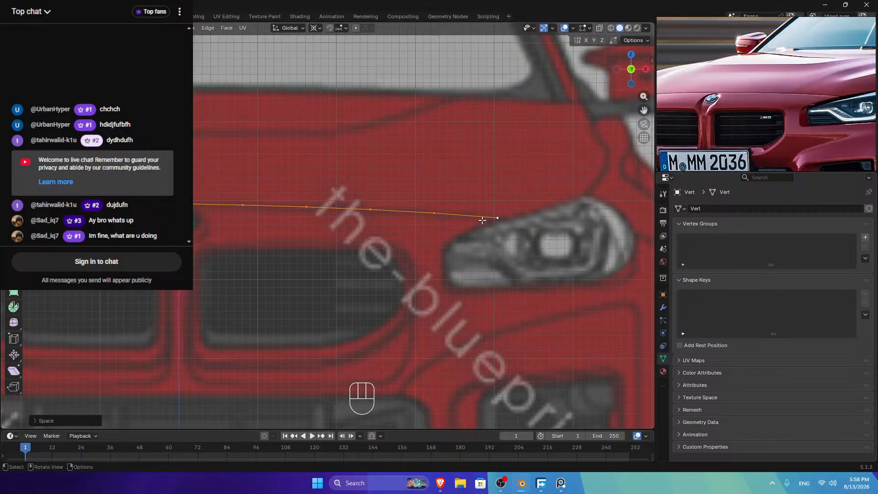
click(645, 69)
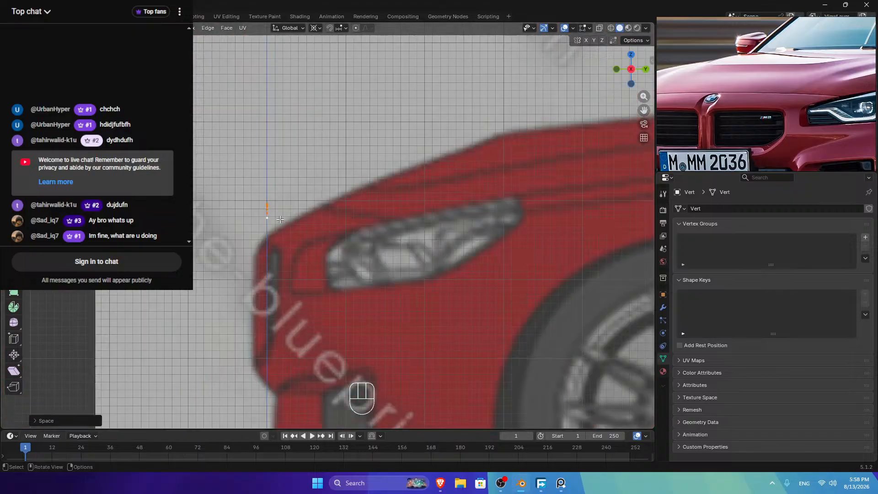
Step: Slide the edge along Y onto the hood's front line, checking side and top views
key(g)
key(y)
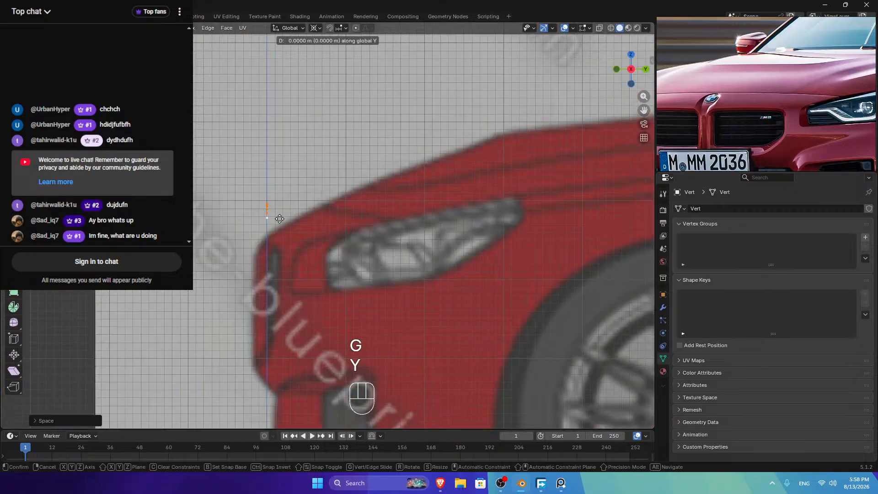
key(shift)
click(445, 218)
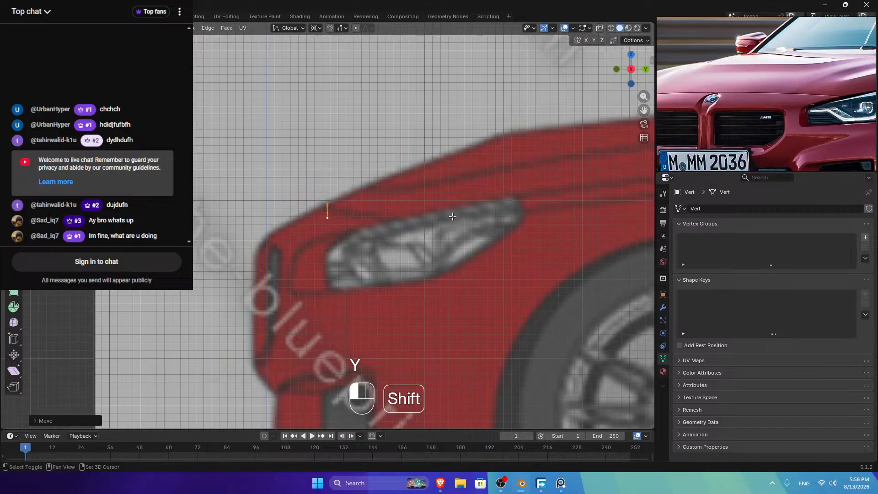
key(KP_7)
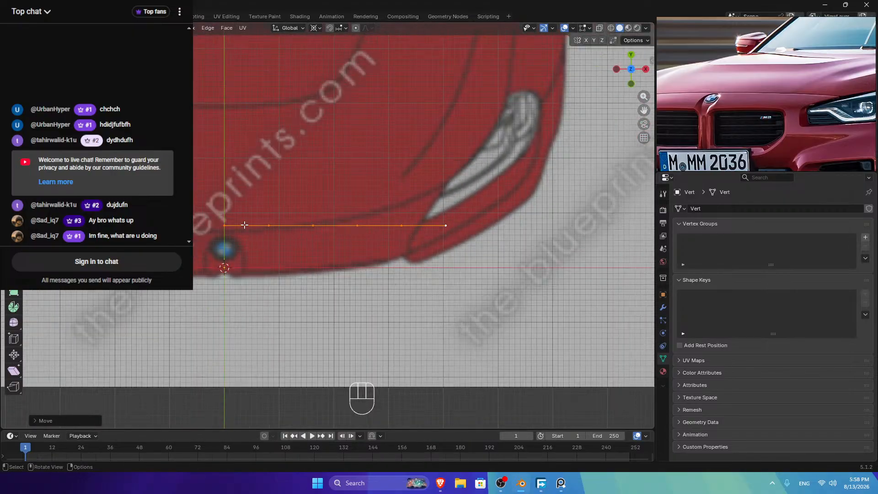
key(g)
key(y)
key(shift)
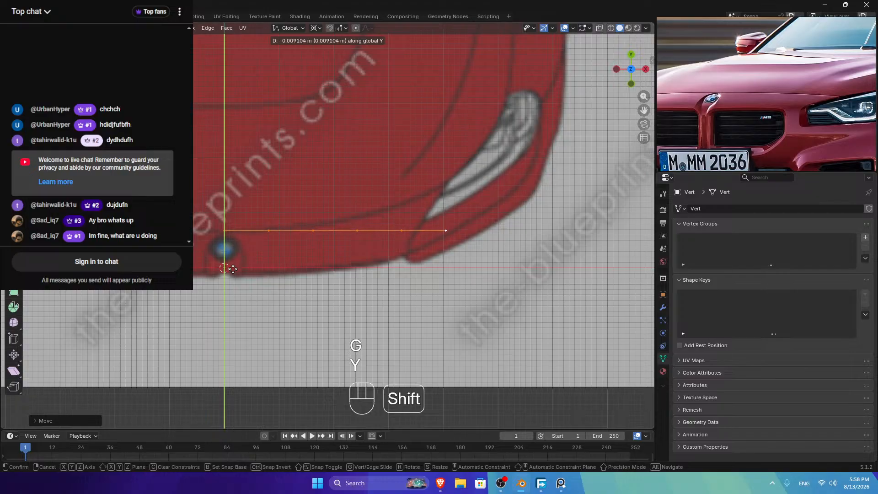
click(450, 208)
Step: Nudge the edge along Y, then push the outer vertices back to start the hood curve
key(g)
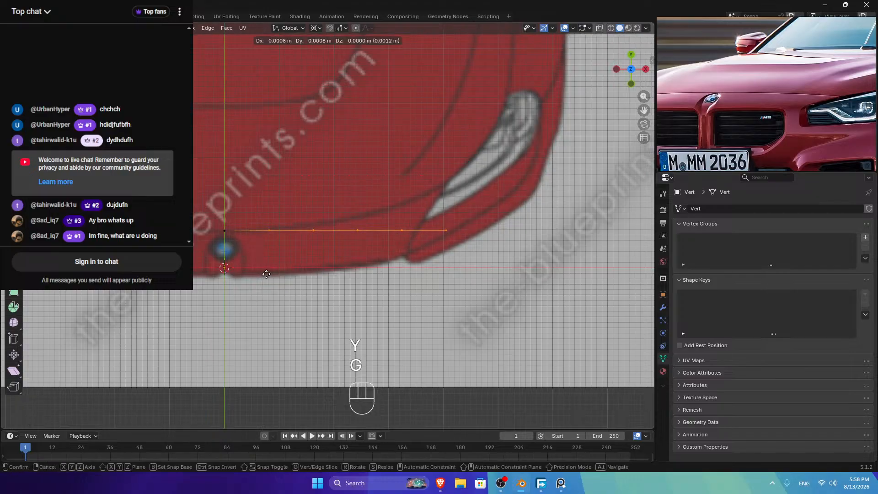
key(y)
key(shift)
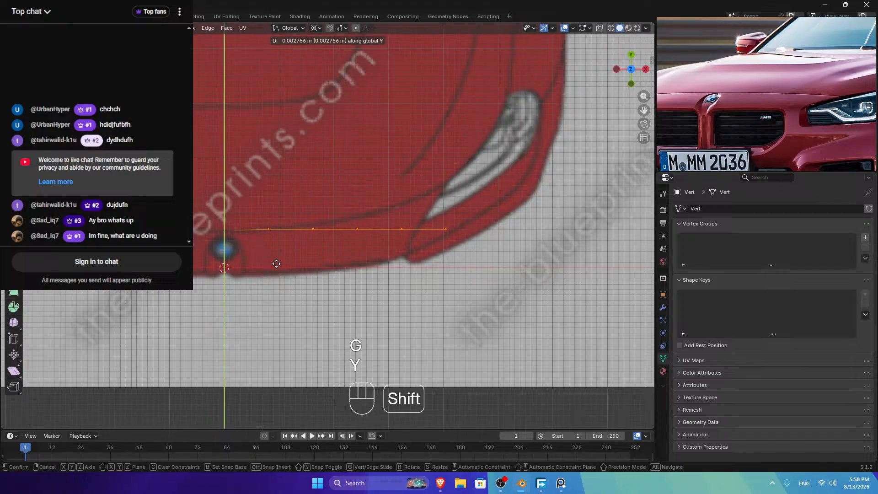
click(276, 260)
key(ctrl)
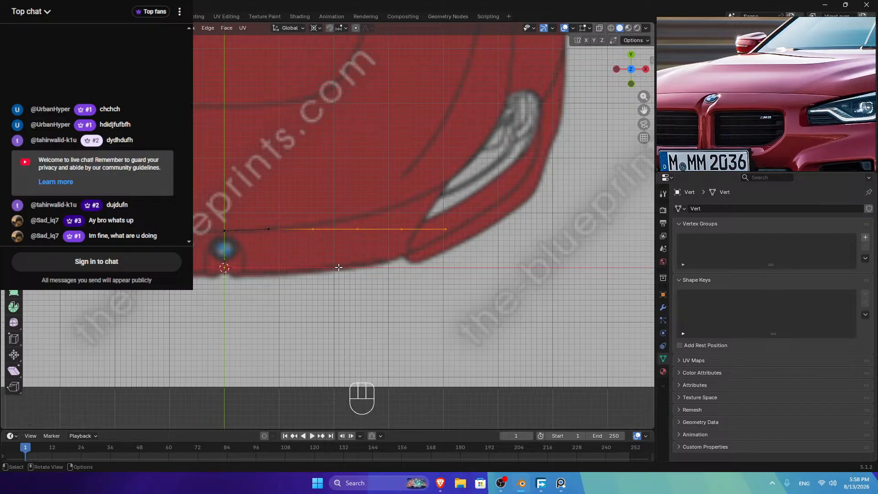
key(g)
key(y)
key(shift)
click(379, 224)
Step: Move the remaining outer vertices back along Y to follow the hood outline
ctrl+drag(331, 217, 294, 248)
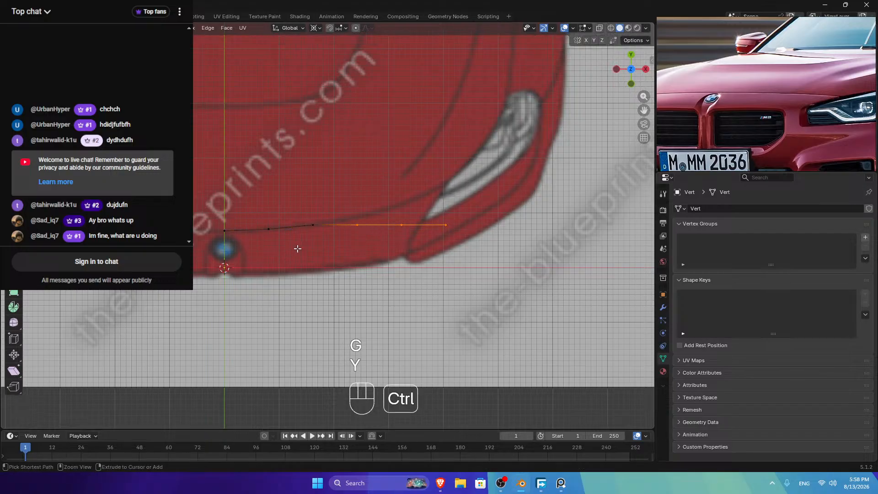
key(g)
key(y)
key(shift)
click(322, 199)
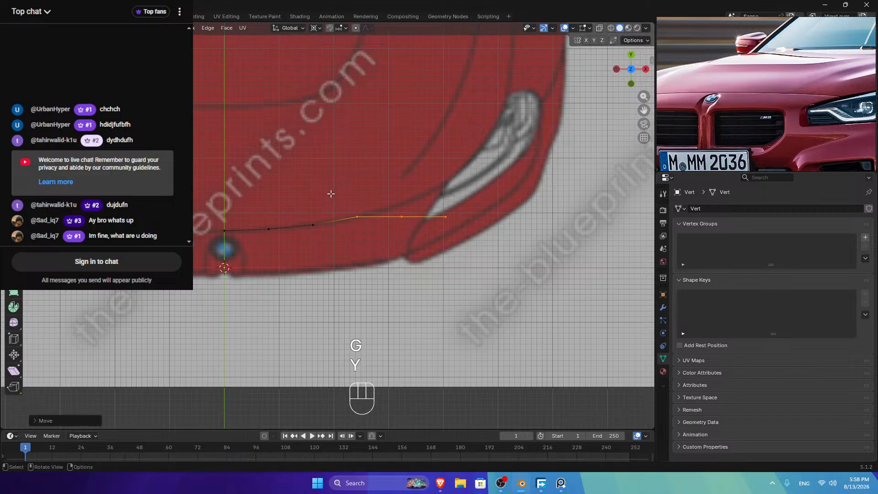
key(g)
key(y)
key(shift)
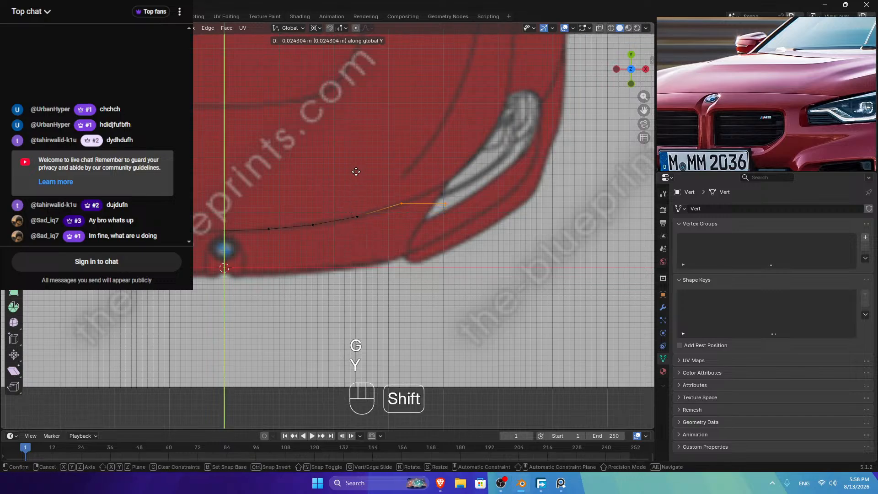
click(355, 184)
Step: Place the end vertex at the headlight corner along Y and leave Edit Mode
ctrl+drag(418, 180, 382, 238)
key(g)
key(y)
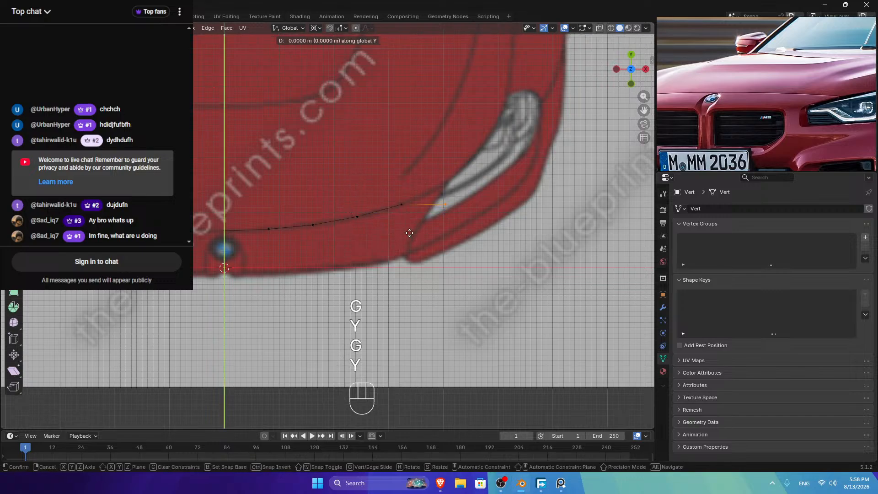
key(shift)
click(422, 179)
key(Tab)
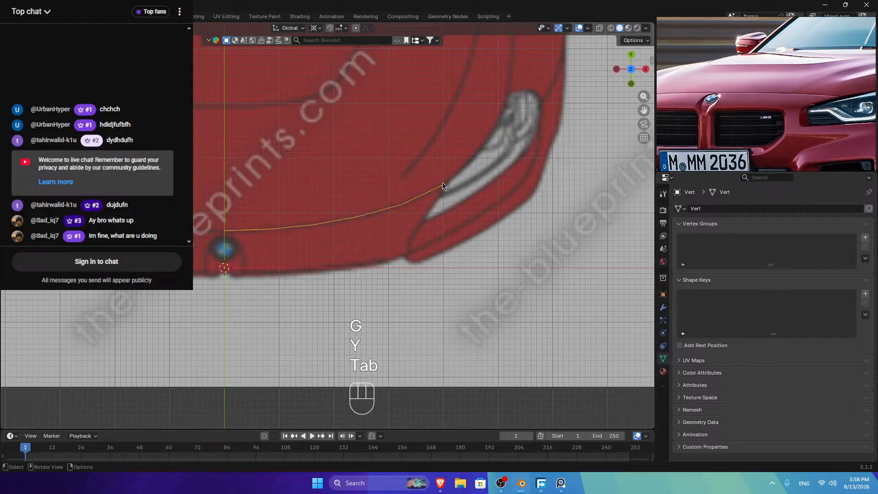
Step: Add a Subdivision Surface modifier with viewport level 2
click(662, 307)
click(713, 209)
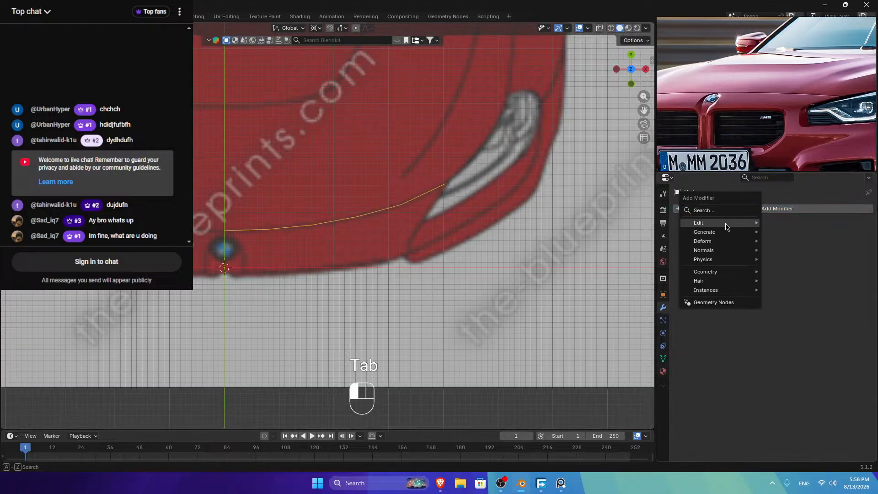
mouse_move(712, 235)
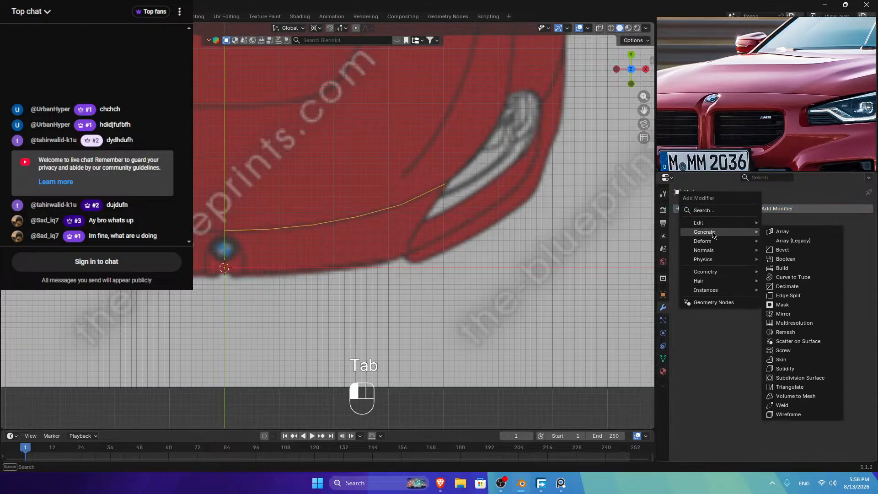
click(792, 378)
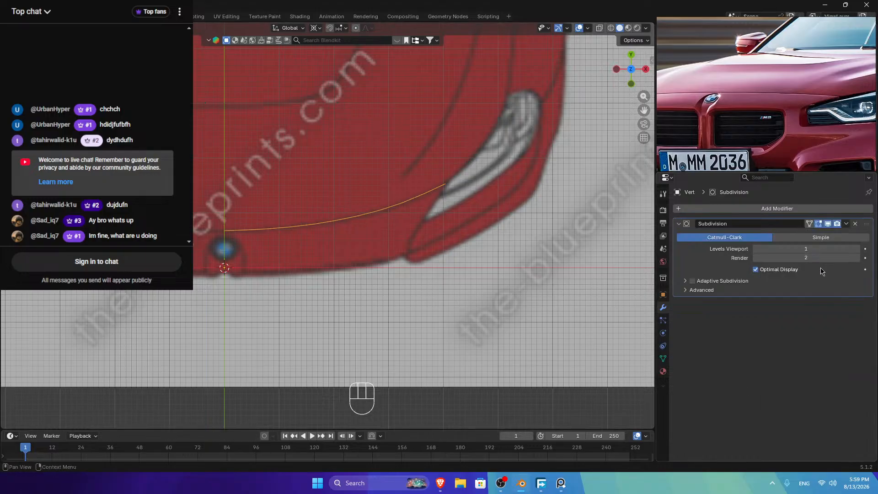
click(857, 250)
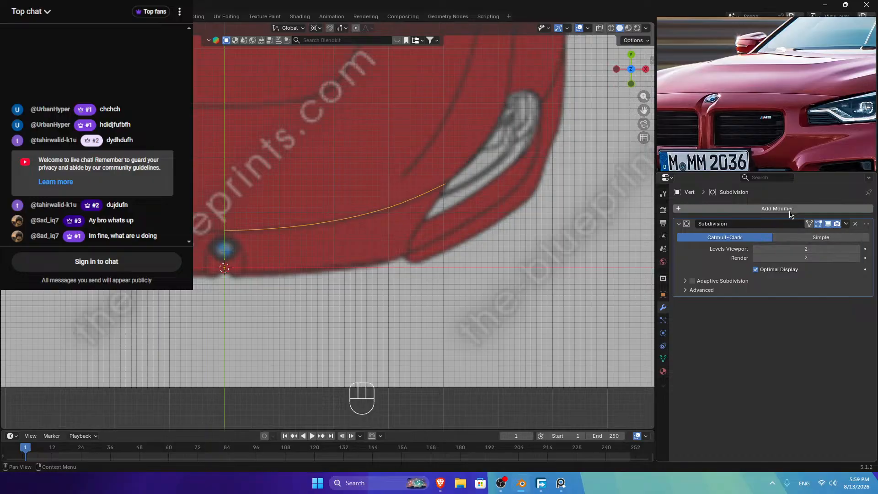
Step: Add a Mirror modifier, move it above Subdivision, and enable Clipping
click(755, 208)
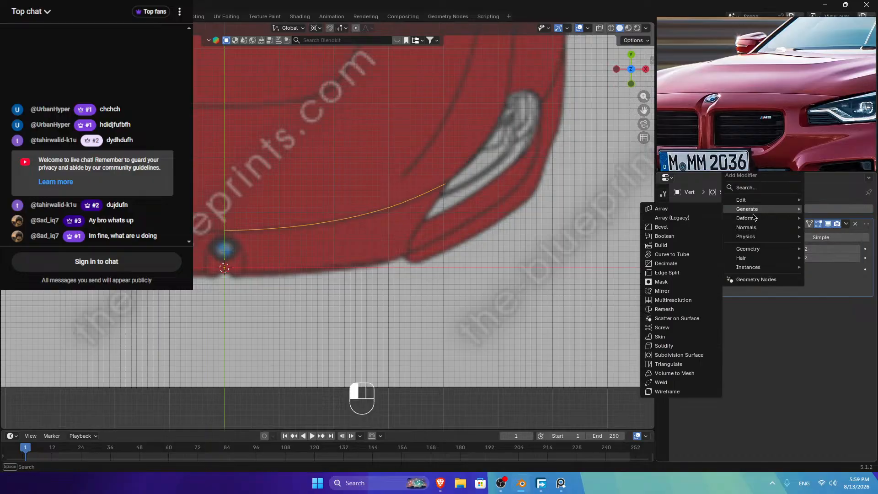
click(676, 291)
drag(861, 308, 861, 225)
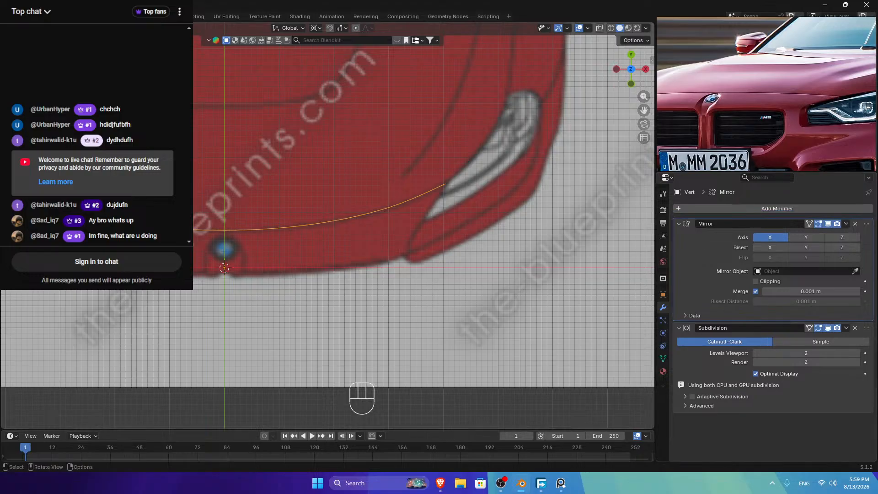
click(756, 281)
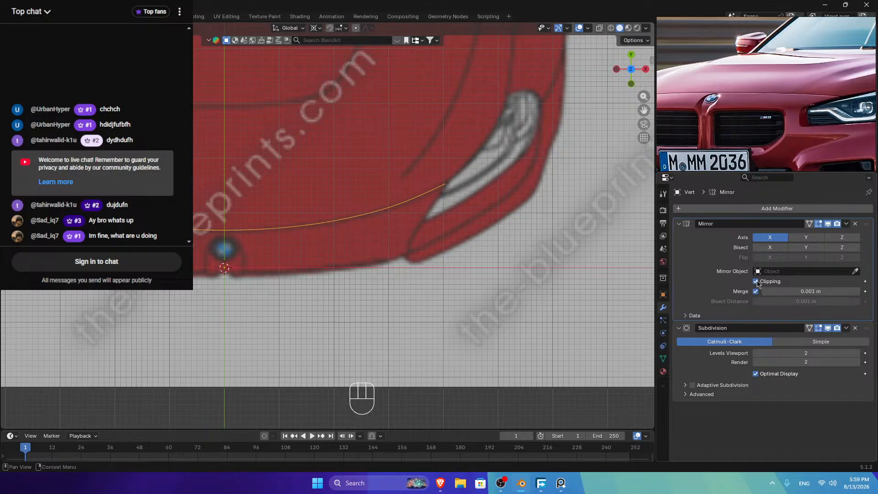
scroll(228, 238, up, 5)
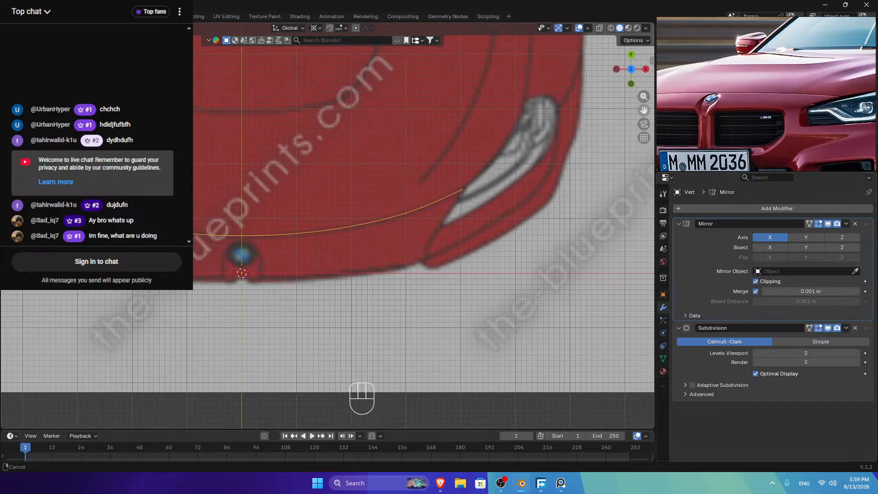
Step: Check the hood curve in front and side views, toggling Edit Mode
click(237, 228)
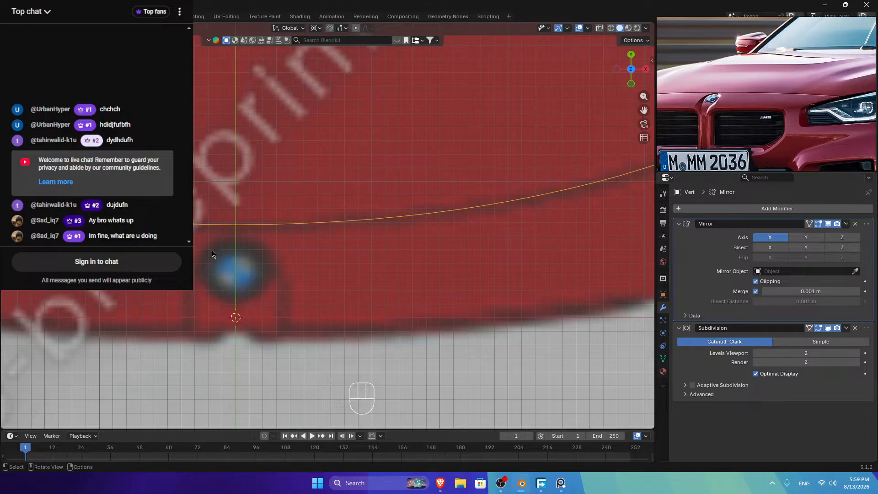
scroll(217, 231, down, 5)
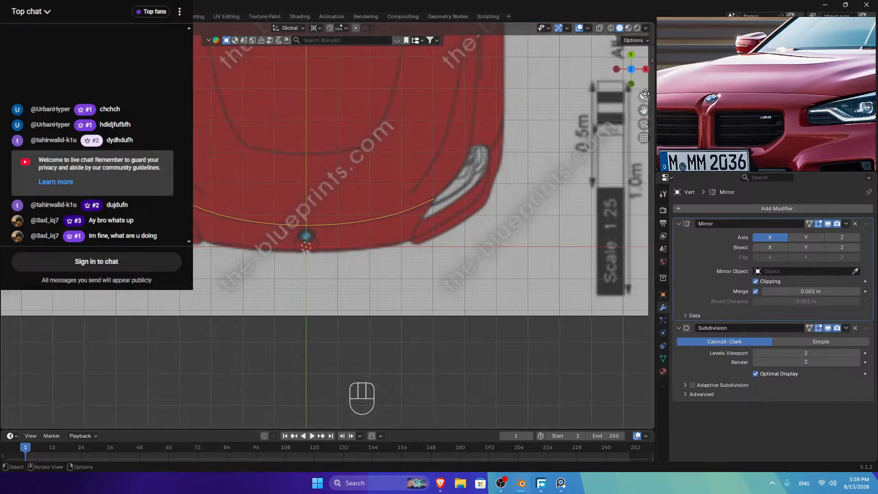
click(630, 85)
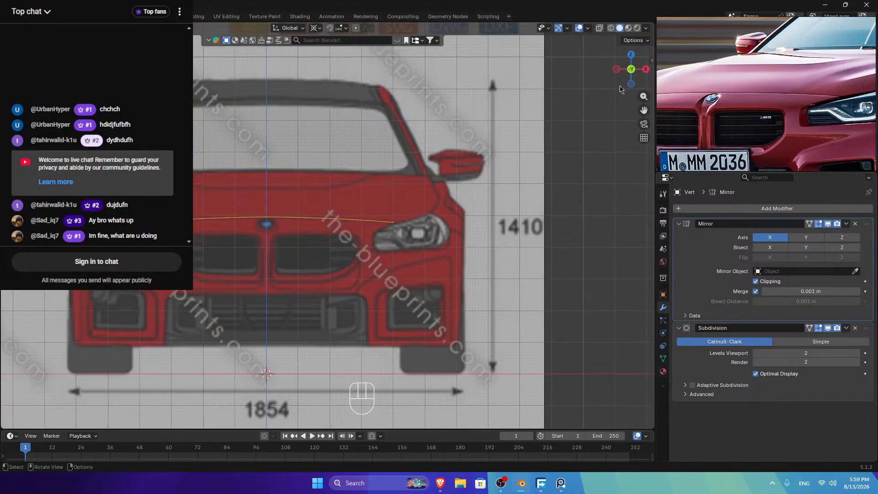
key(Tab)
key(Tab)
key(KP_3)
scroll(340, 210, up, 4)
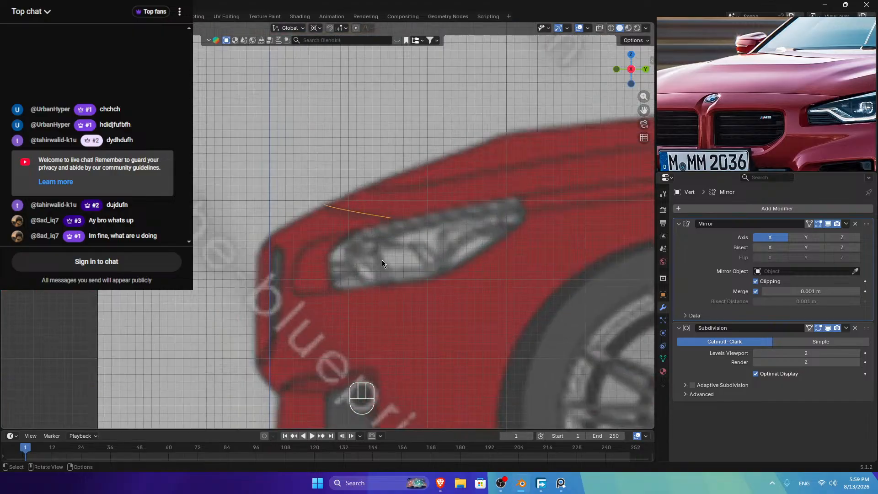
key(Tab)
key(Tab)
scroll(347, 294, down, 3)
scroll(346, 294, down, 2)
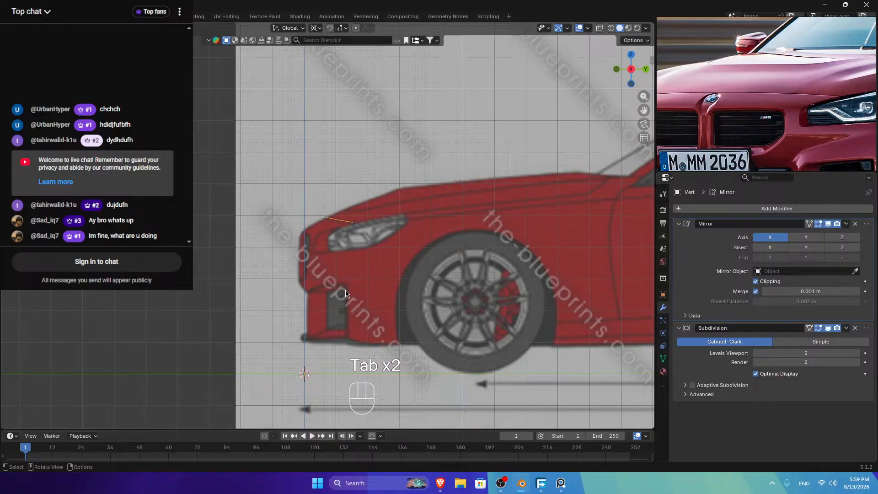
Step: Enter Edit Mode in top view and select the curve's vertex path
key(Tab)
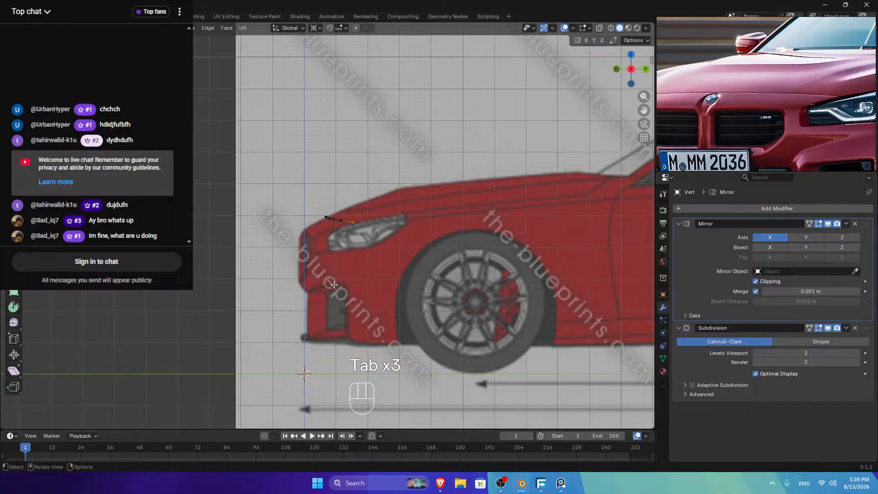
scroll(334, 284, down, 5)
scroll(334, 284, up, 4)
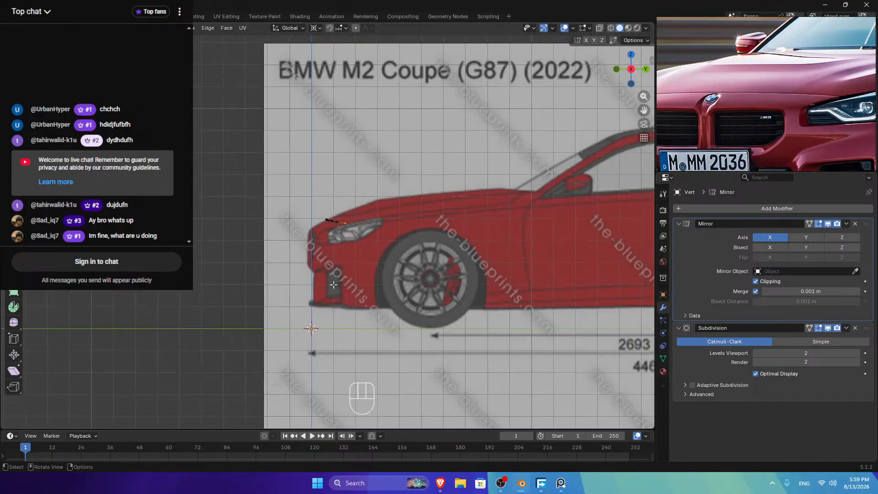
click(631, 55)
scroll(298, 256, up, 5)
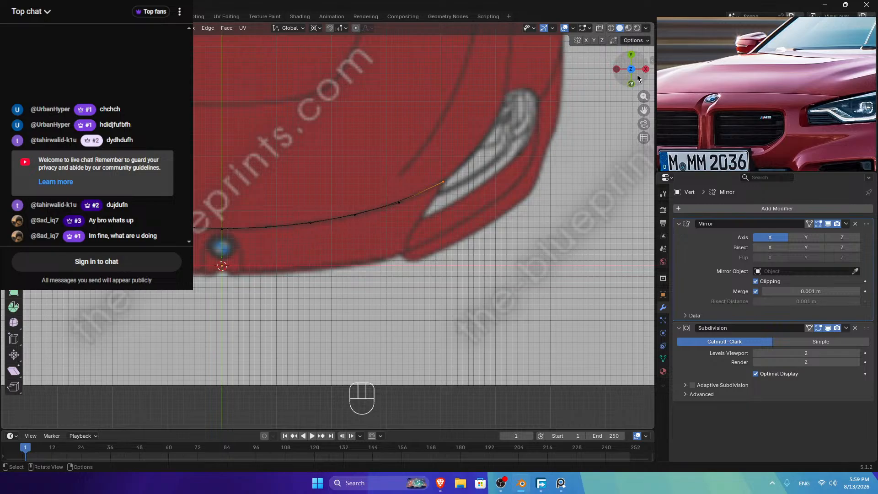
drag(644, 110, 610, 211)
key(Tab)
key(Tab)
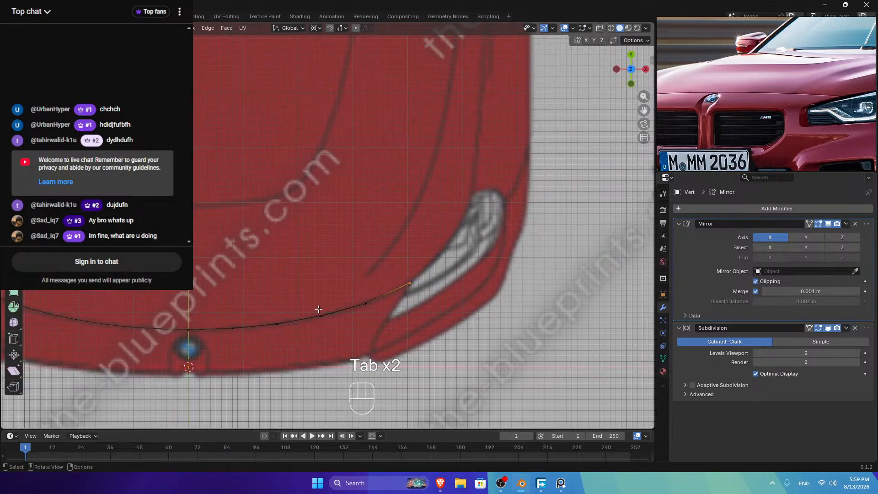
ctrl+click(406, 282)
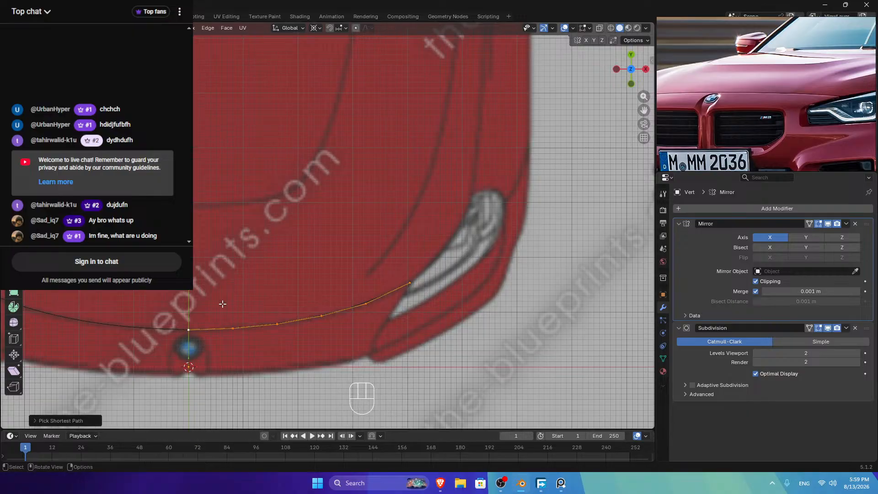
click(630, 84)
Step: Extrude a new vertex from the curve's end and place it on the hood's side edge along Y
click(189, 206)
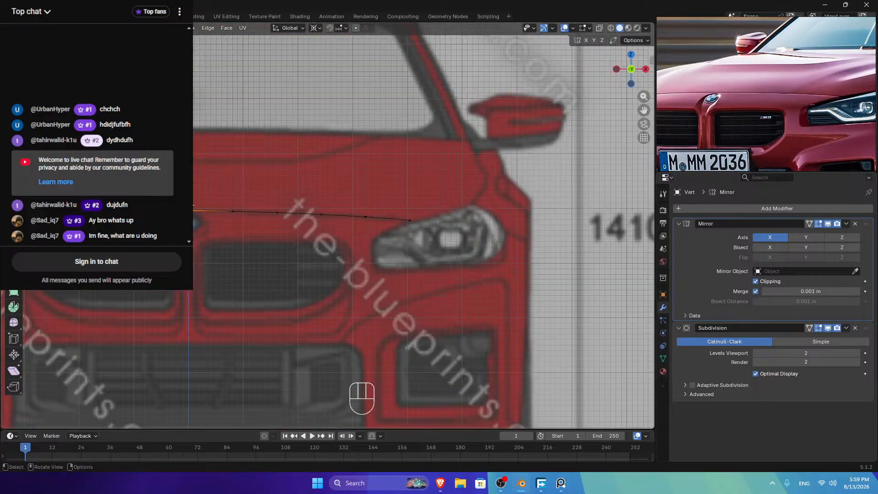
key(e)
click(192, 157)
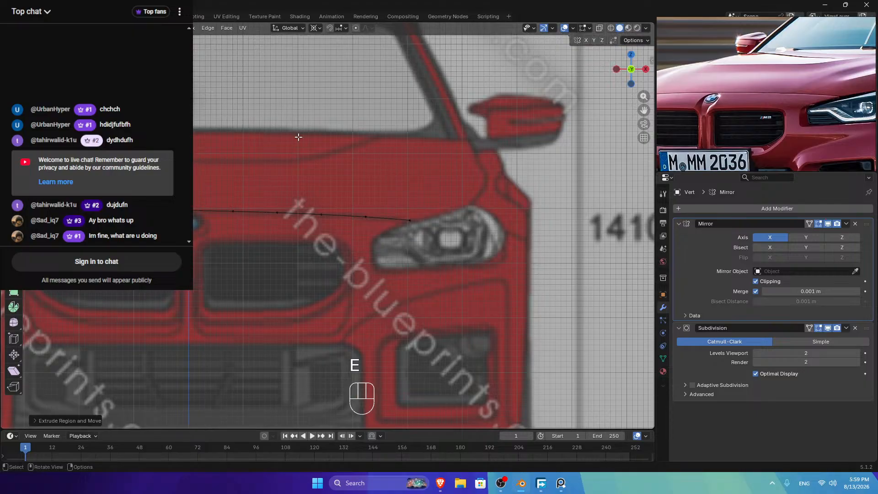
click(645, 69)
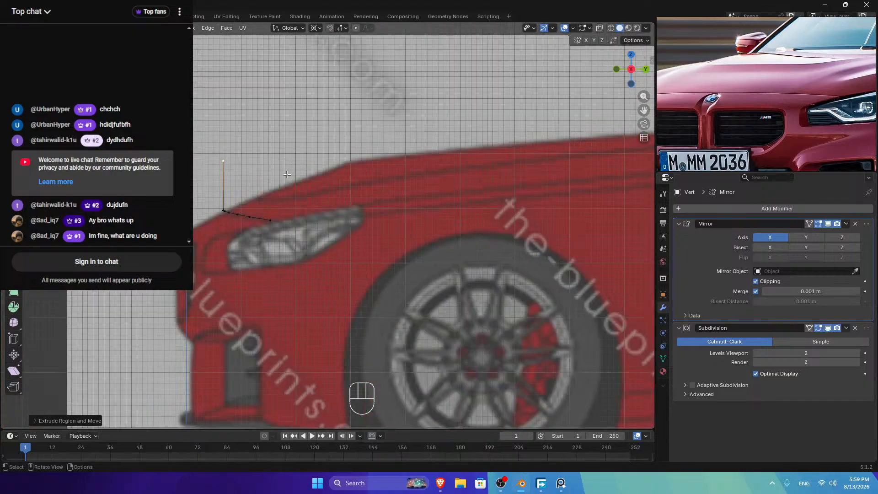
key(g)
key(y)
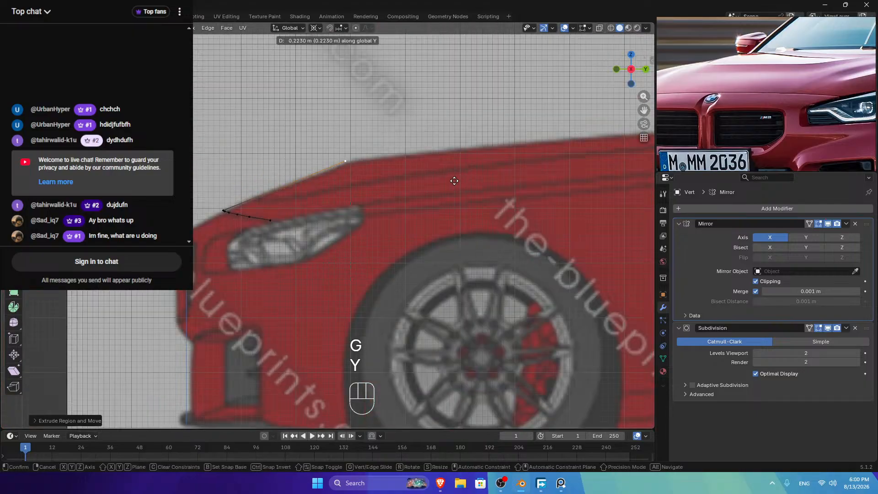
click(456, 186)
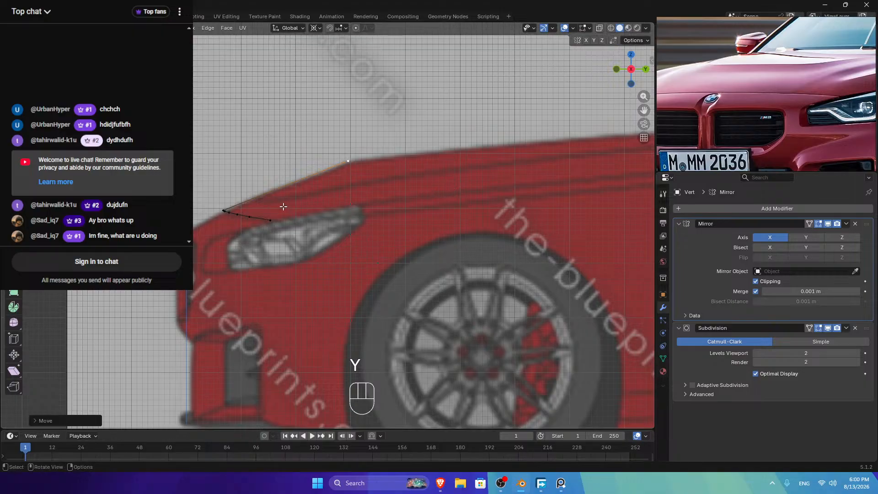
Step: Nudge the side blueprint image slightly along Y and Z, then return to editing the curve
drag(197, 197, 306, 254)
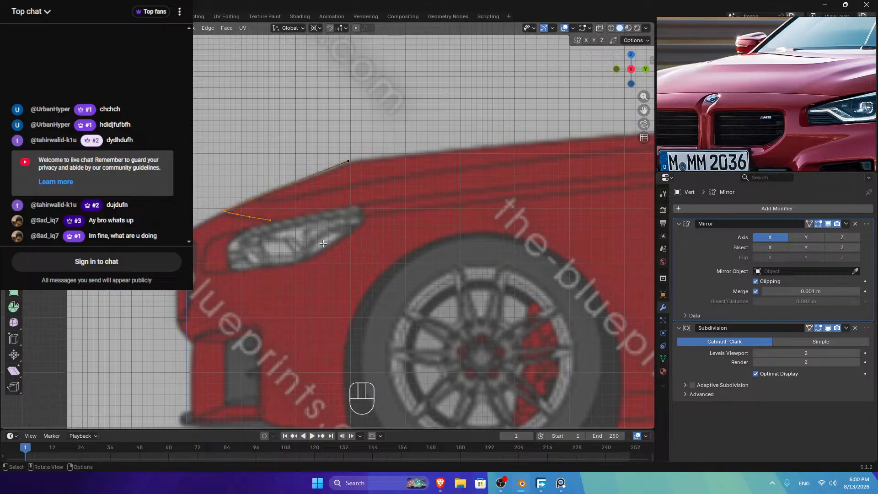
key(Tab)
click(350, 227)
key(g)
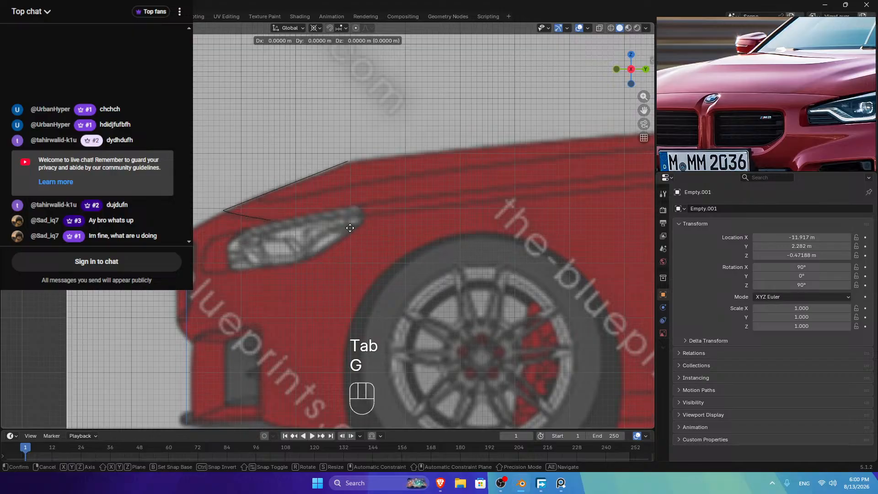
key(y)
key(shift)
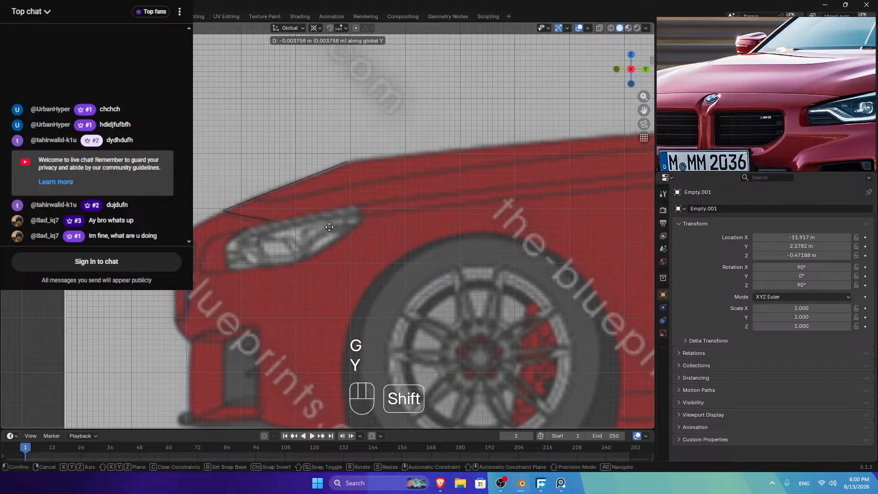
click(330, 226)
key(g)
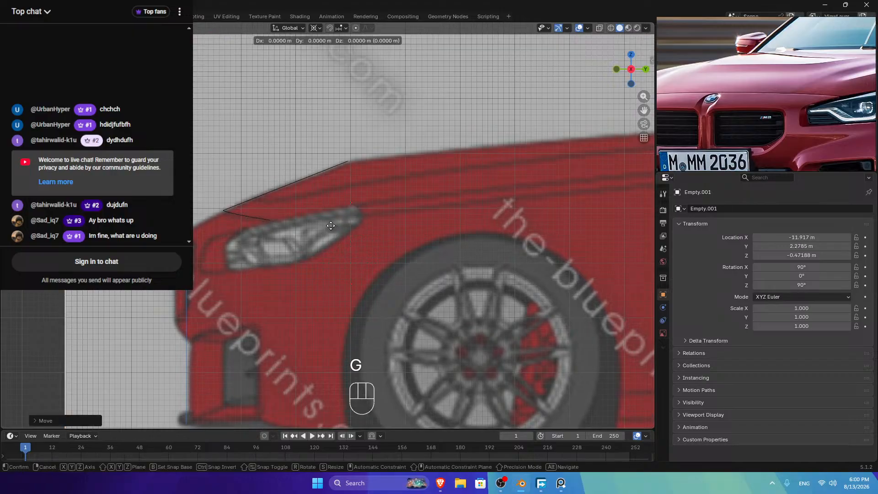
key(z)
key(shift)
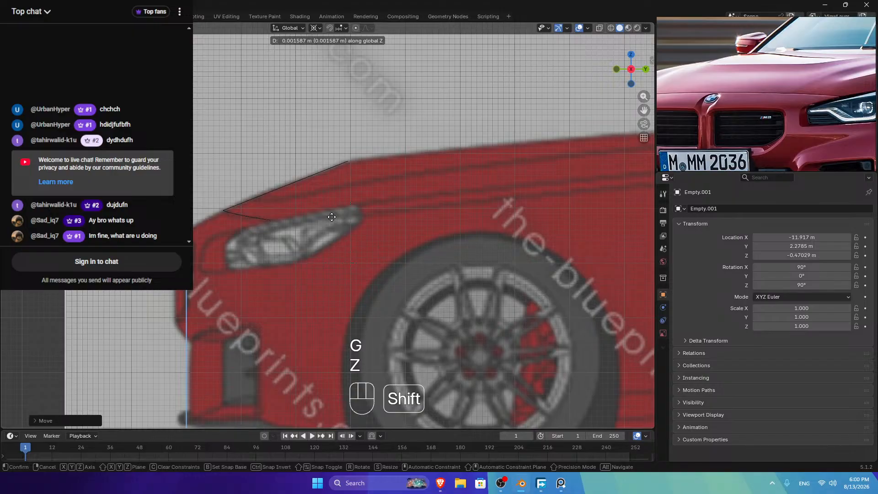
click(332, 217)
key(Tab)
key(Tab)
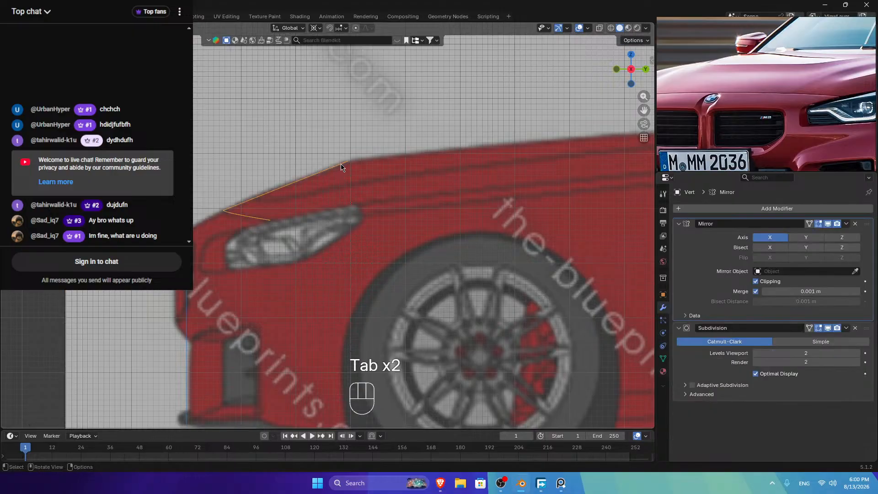
key(Tab)
Step: Return to top view and try a loop cut, cancelling it and re-entering Edit Mode
drag(632, 58, 629, 58)
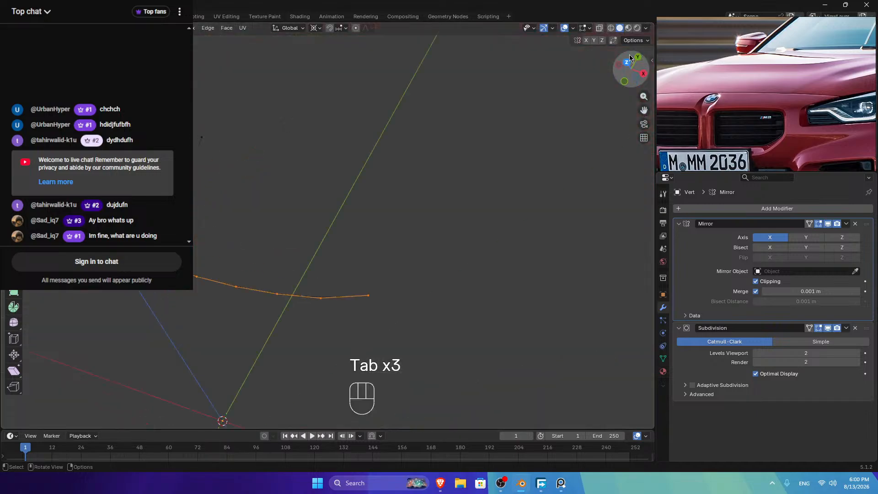
click(628, 60)
click(630, 84)
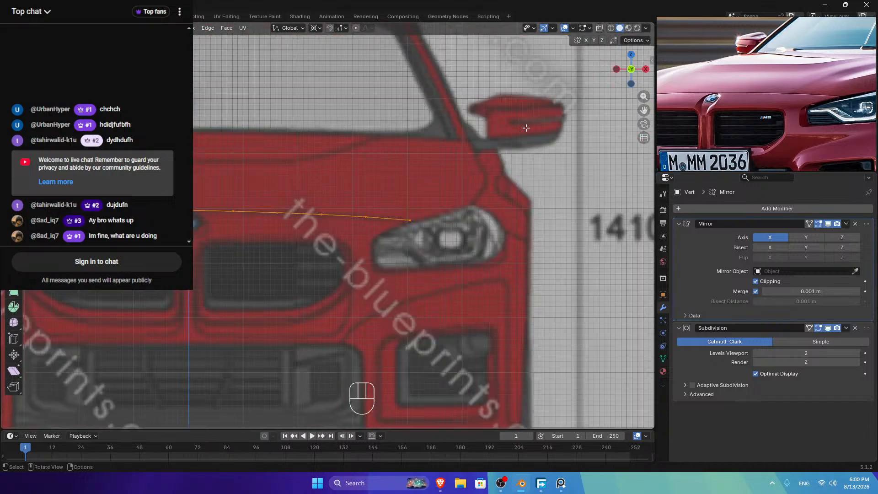
click(630, 55)
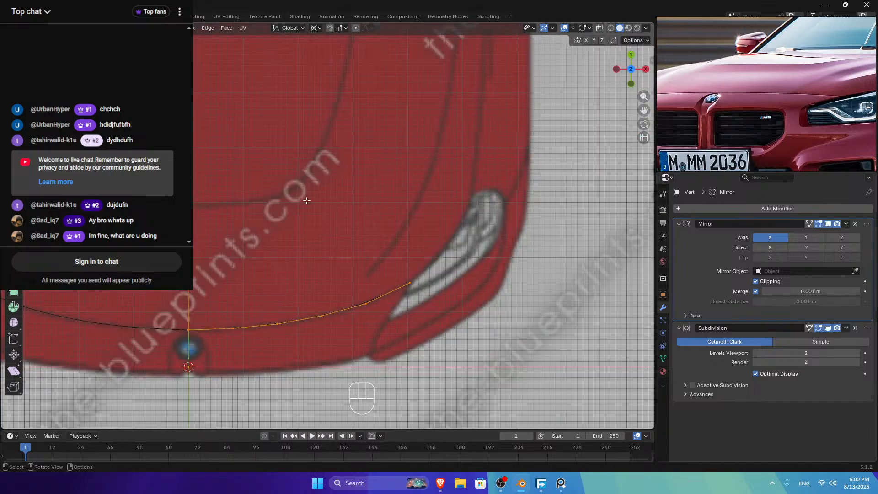
key(ctrl+r)
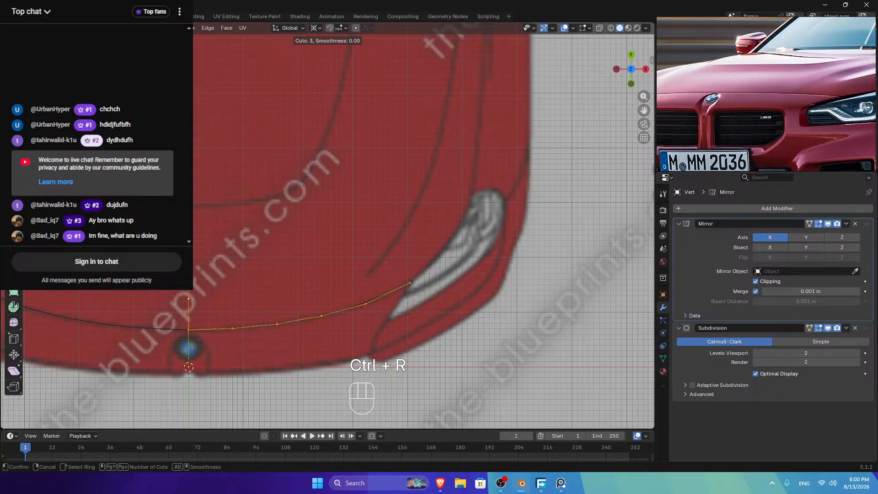
right_click(228, 274)
click(229, 274)
key(Tab)
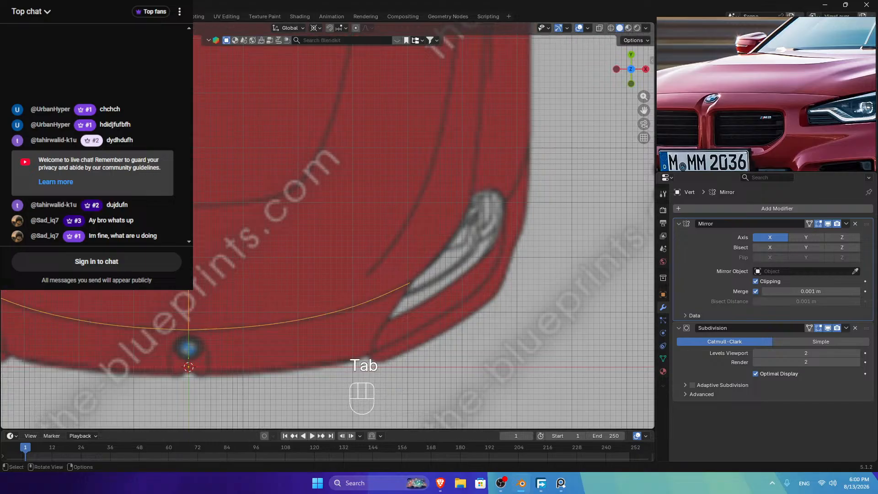
key(Tab)
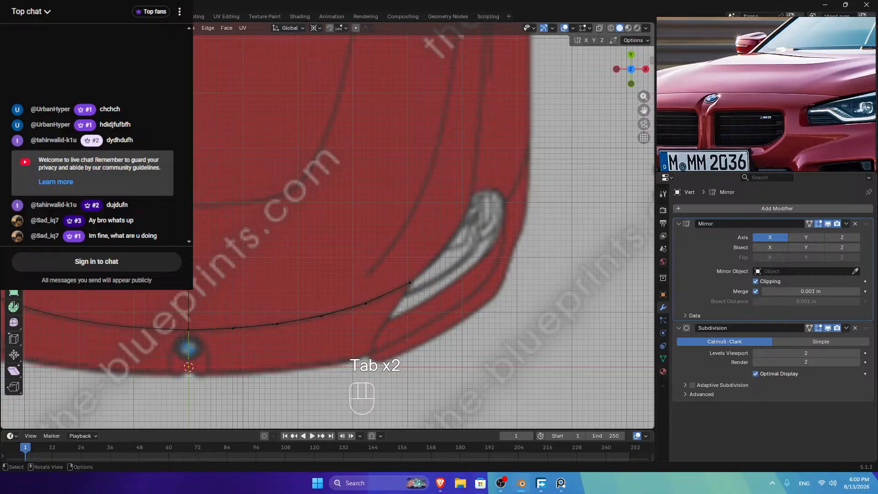
Step: Add a single centred loop cut across the front hood strip
key(ctrl+r)
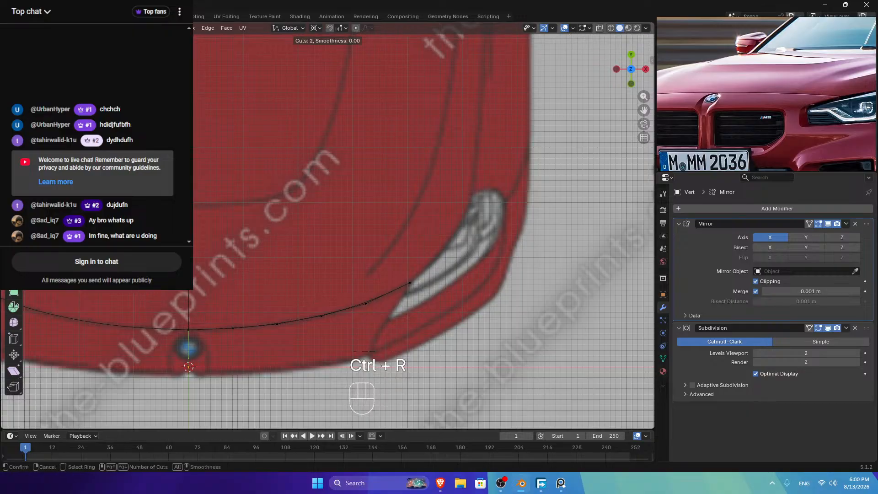
right_click(302, 302)
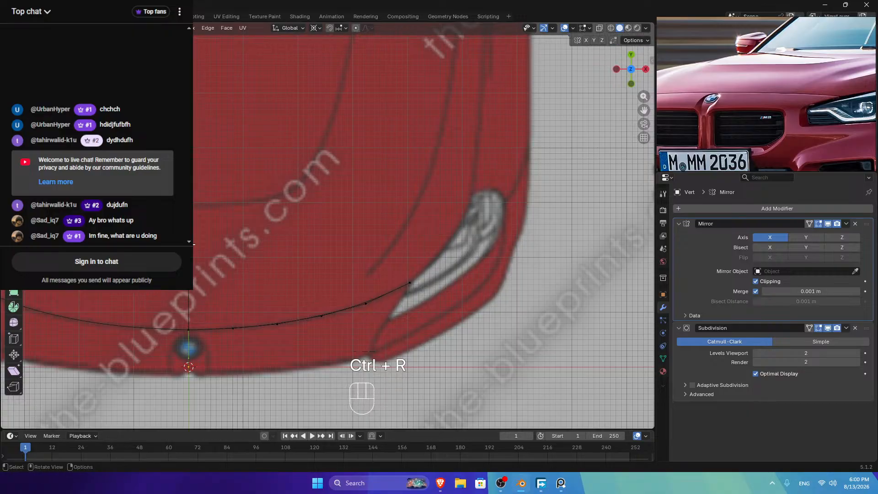
key(ctrl+r)
click(194, 246)
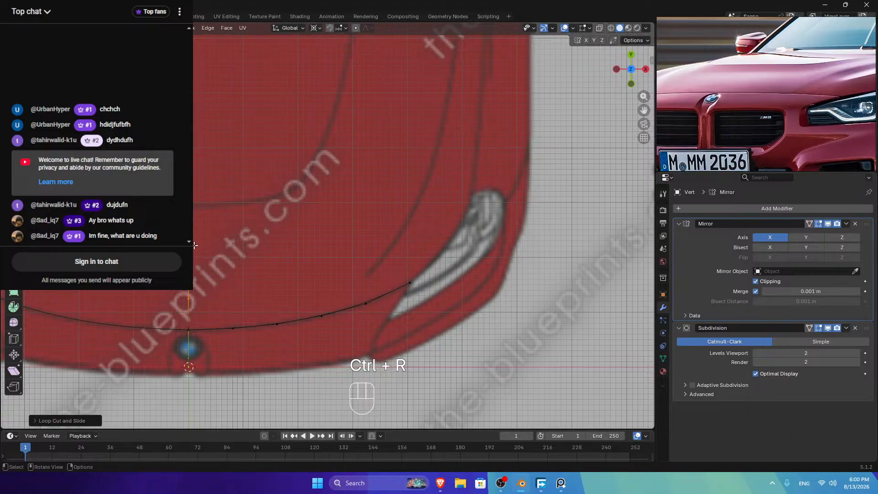
right_click(195, 245)
Step: Switch to Right view and select the end vertex of the hood line
click(632, 84)
click(645, 69)
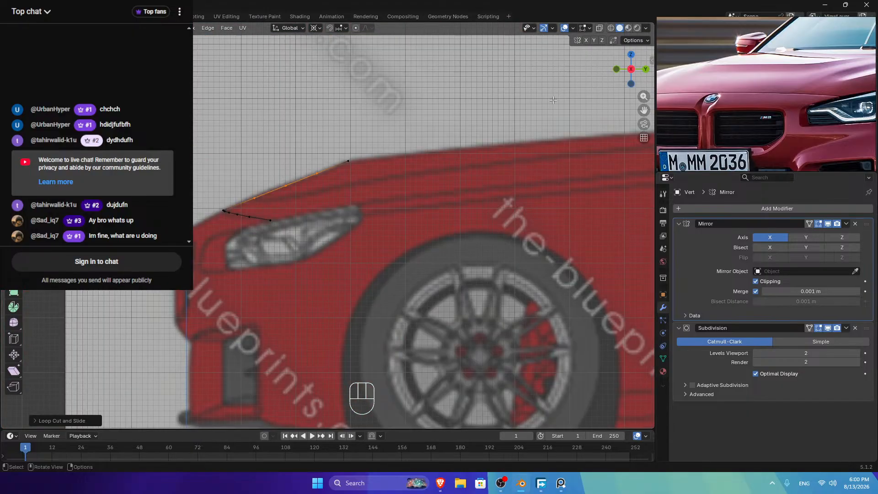
key(Tab)
key(Tab)
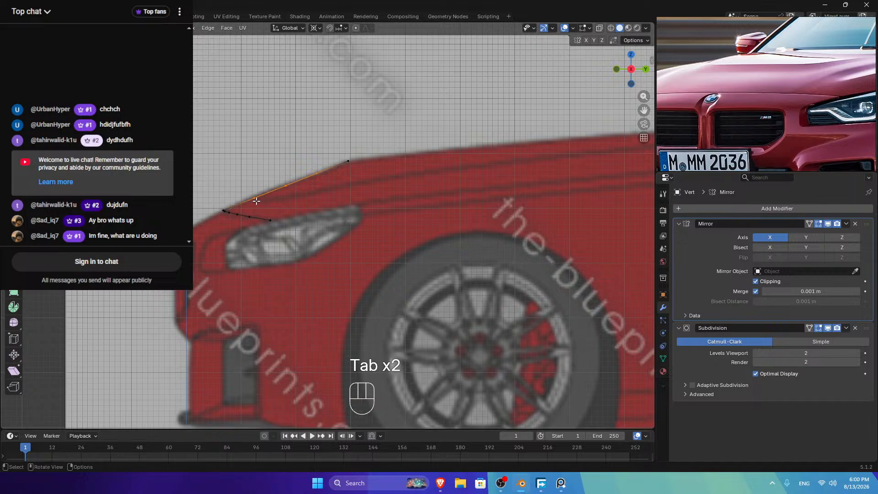
click(256, 200)
Step: Extrude four vertices back along the hood's side line in the blueprint
key(e)
click(284, 205)
key(e)
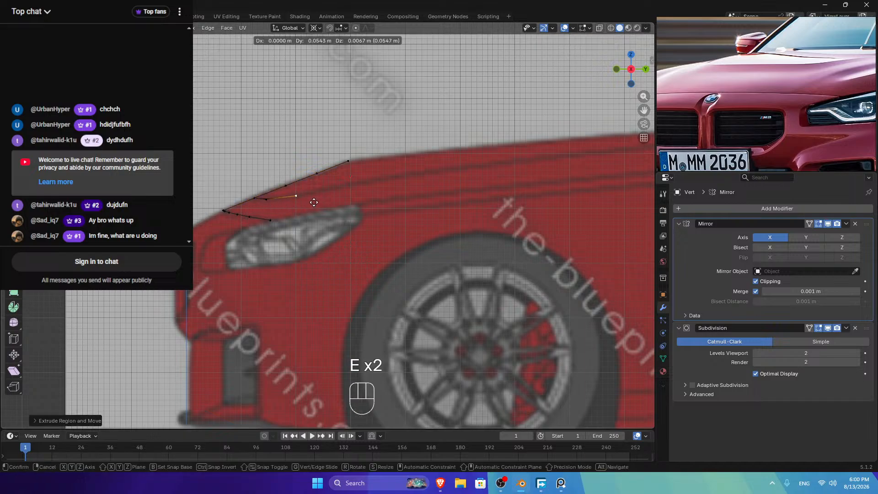
click(360, 193)
key(e)
click(390, 189)
key(e)
click(438, 182)
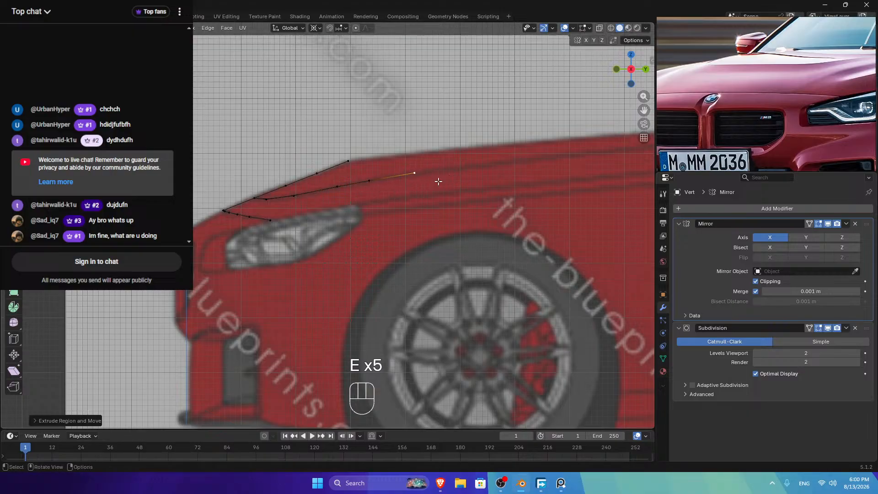
Step: Continue extruding vertices rearward until the hood edge ends
key(e)
click(530, 169)
key(e)
click(580, 163)
drag(643, 110, 448, 172)
key(e)
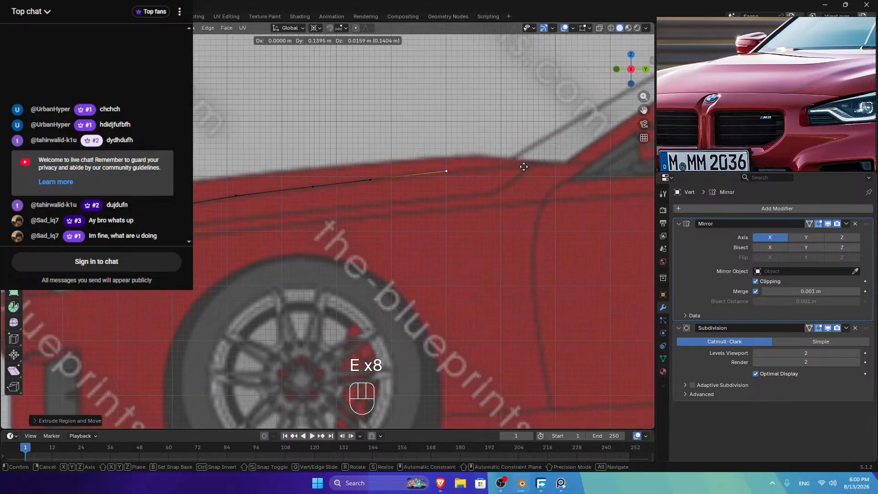
click(523, 167)
key(e)
click(609, 163)
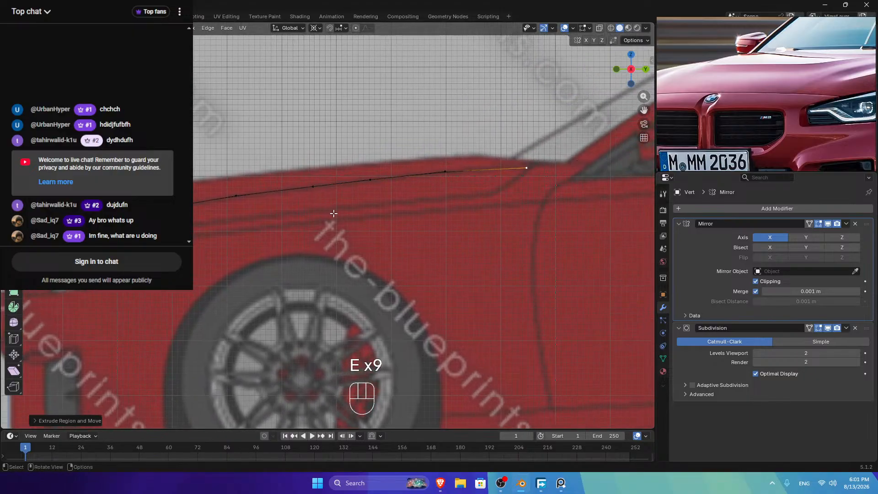
Step: Select the new vertex chain, switch to Top view, and attempt an X move
ctrl+click(151, 209)
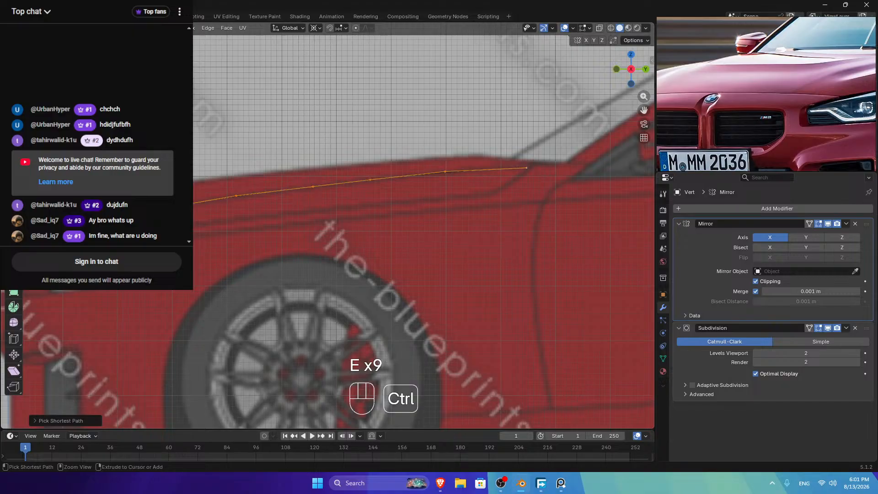
click(631, 54)
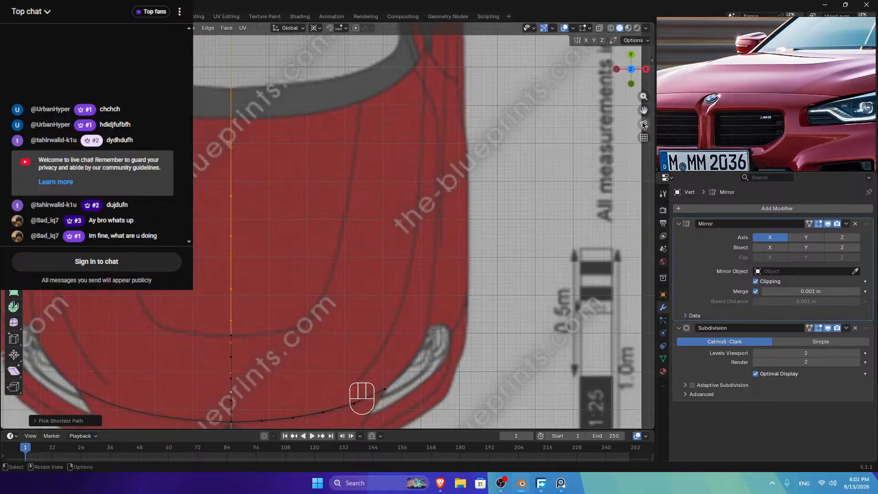
drag(644, 111, 628, 42)
key(g)
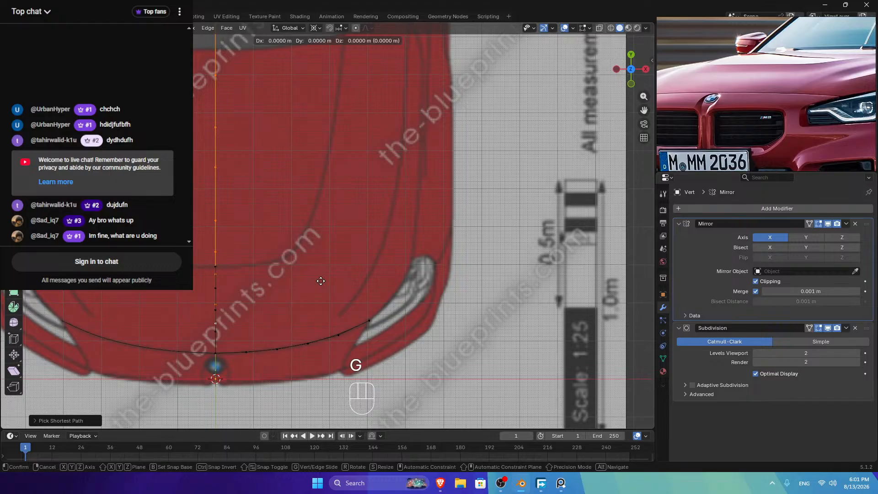
key(x)
key(y)
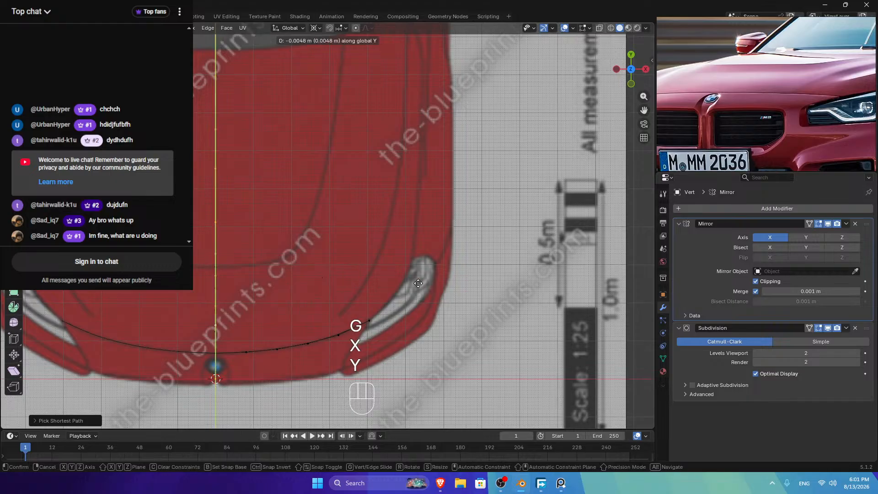
key(g)
key(x)
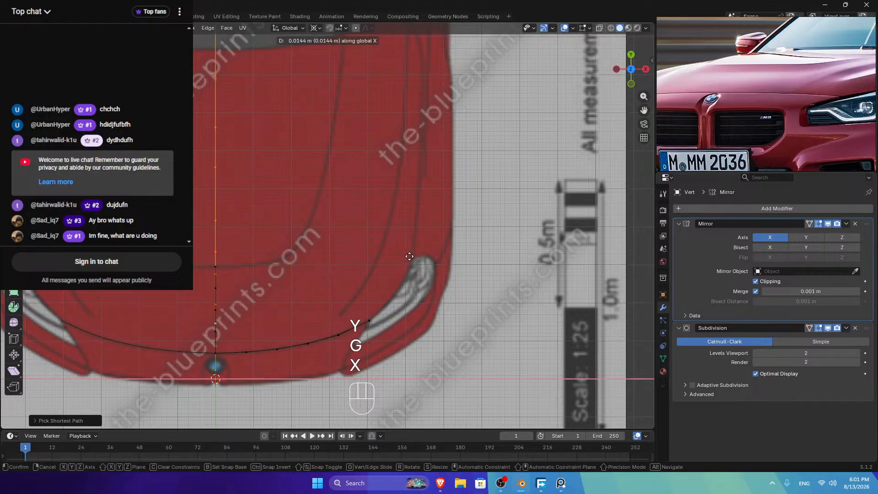
click(458, 257)
Step: Turn off Mirror clipping and move the chain about 0.17 m along X
click(755, 281)
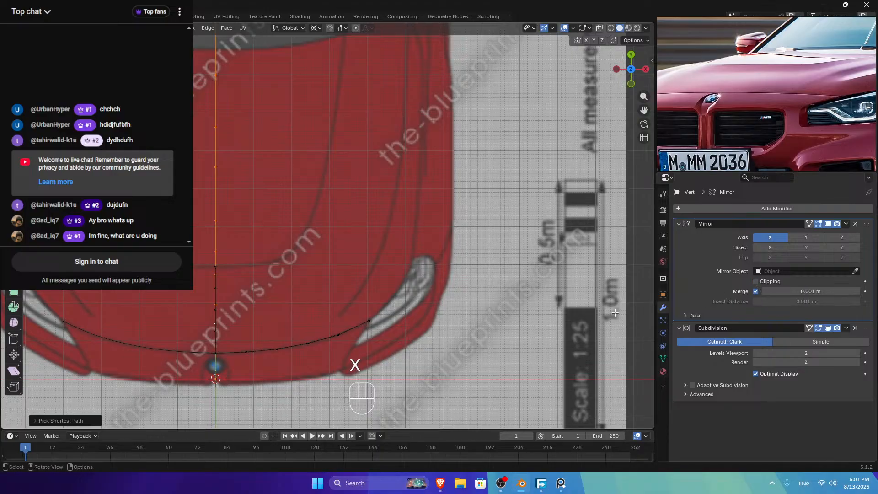
key(g)
key(x)
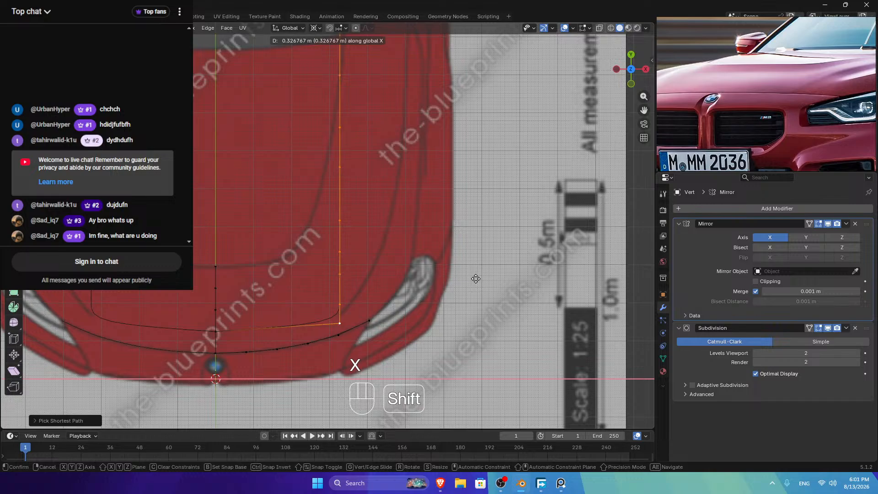
Step: Place the chain over the hood's side edge with precise X moves, including the curve vertex
click(521, 345)
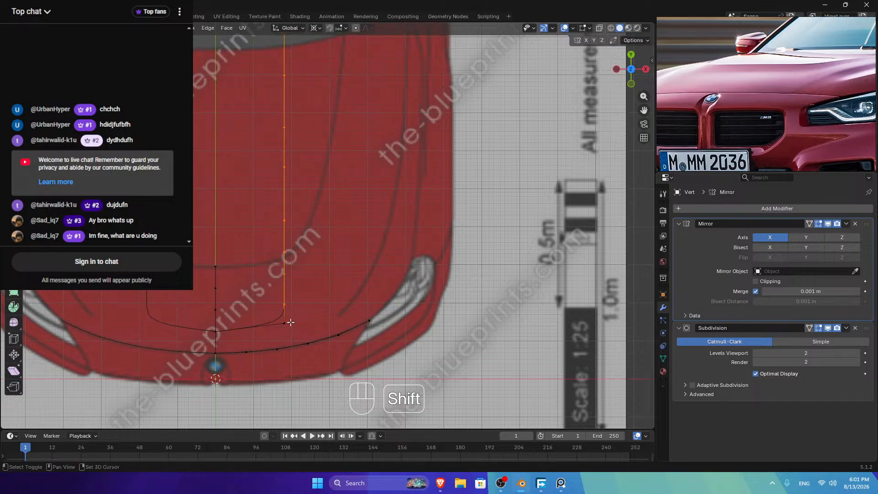
key(g)
key(x)
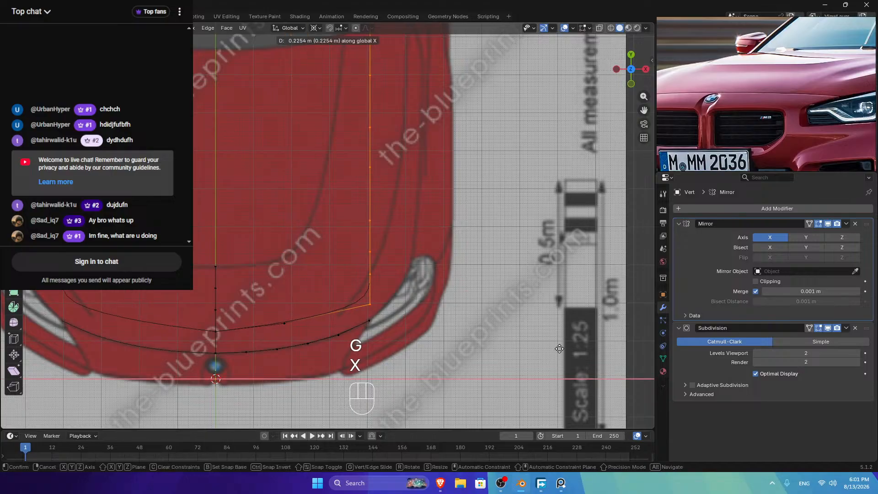
key(shift)
click(549, 342)
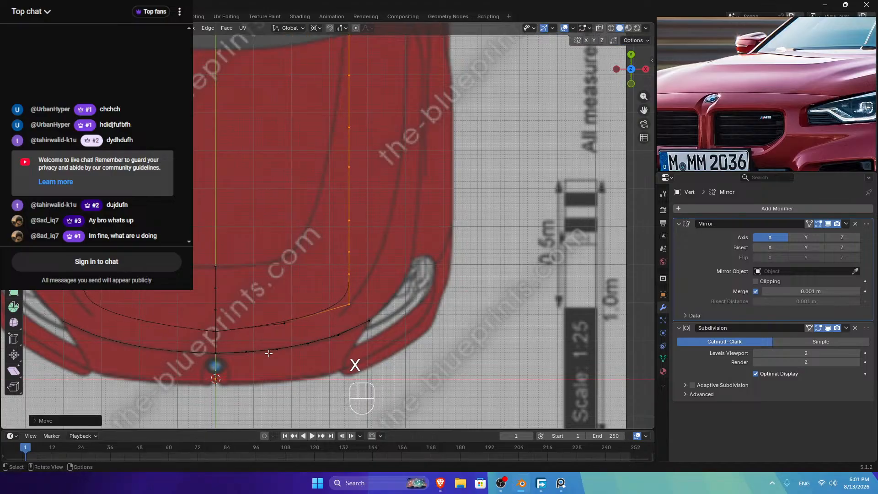
shift+click(284, 323)
key(g)
key(x)
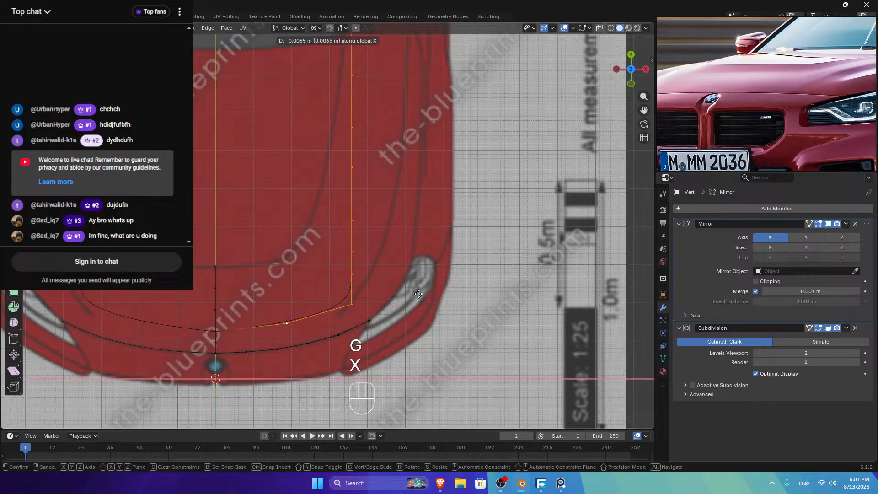
click(416, 294)
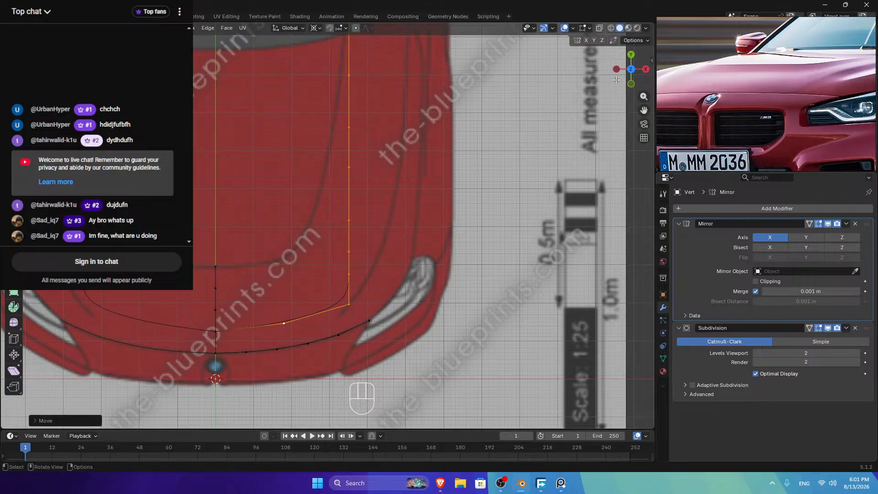
Step: Check from the right side, then select the path to the top vertex and shift it along X
click(645, 69)
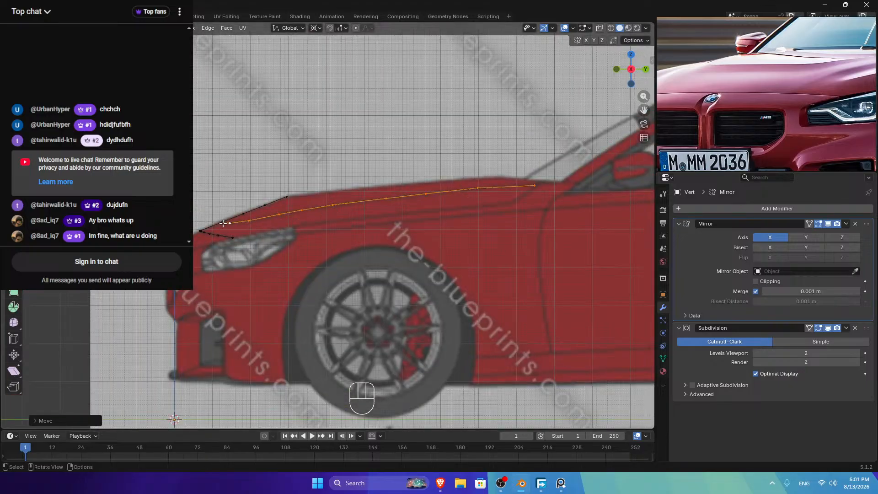
click(229, 224)
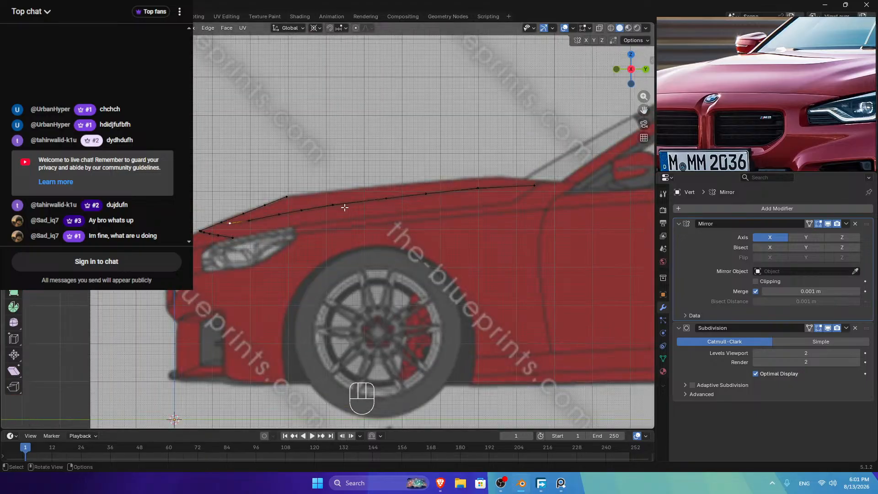
click(631, 54)
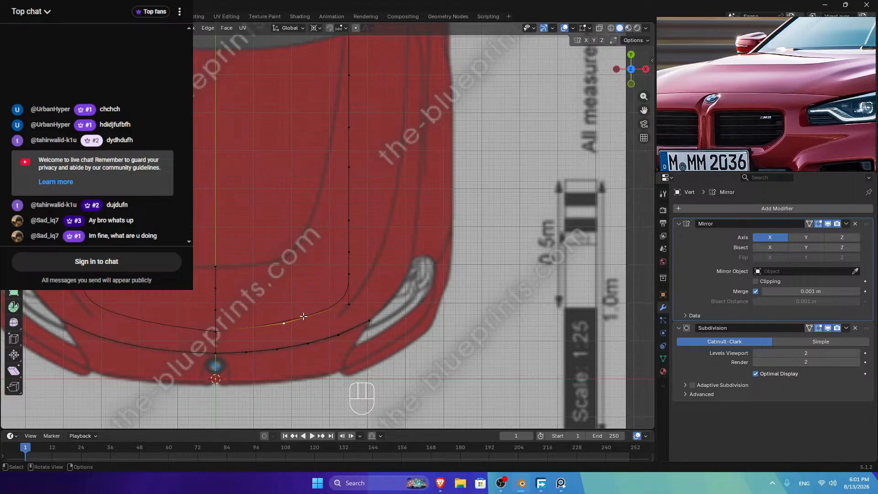
scroll(303, 316, down, 2)
ctrl+click(342, 82)
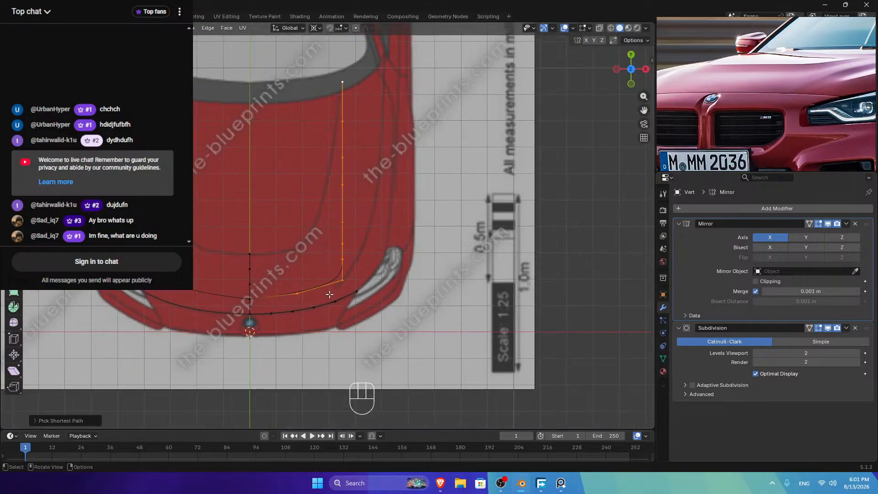
key(g)
key(x)
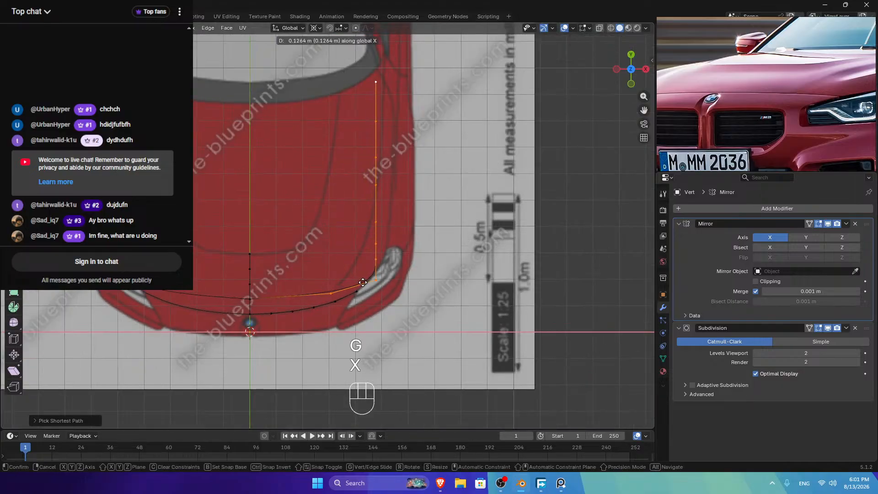
click(366, 280)
Step: Reposition the column with further Z and Y constrained moves
key(g)
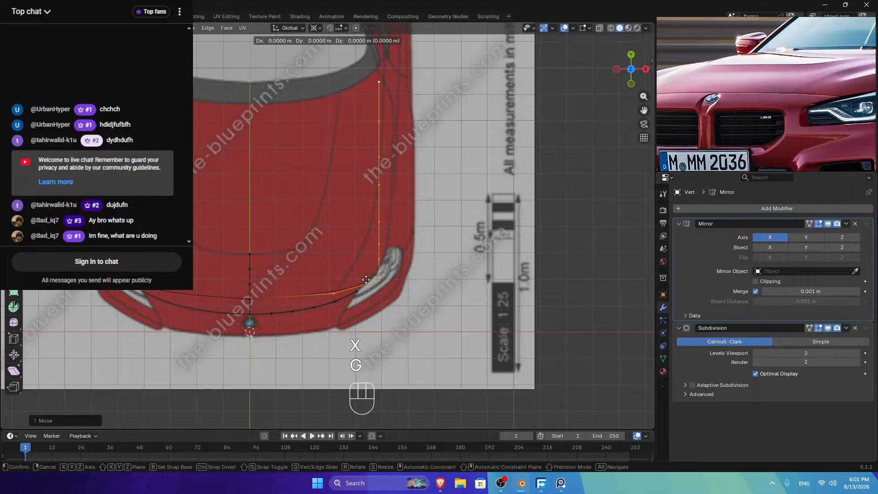
key(x)
key(z)
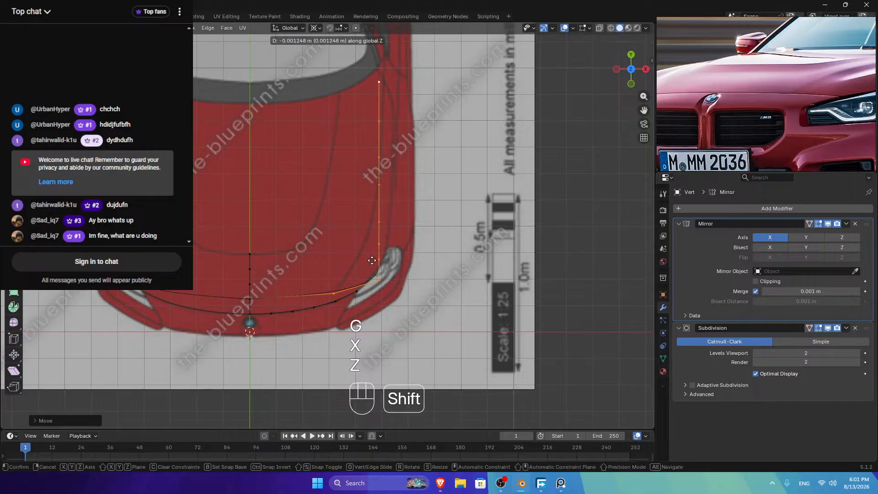
click(374, 250)
key(g)
key(y)
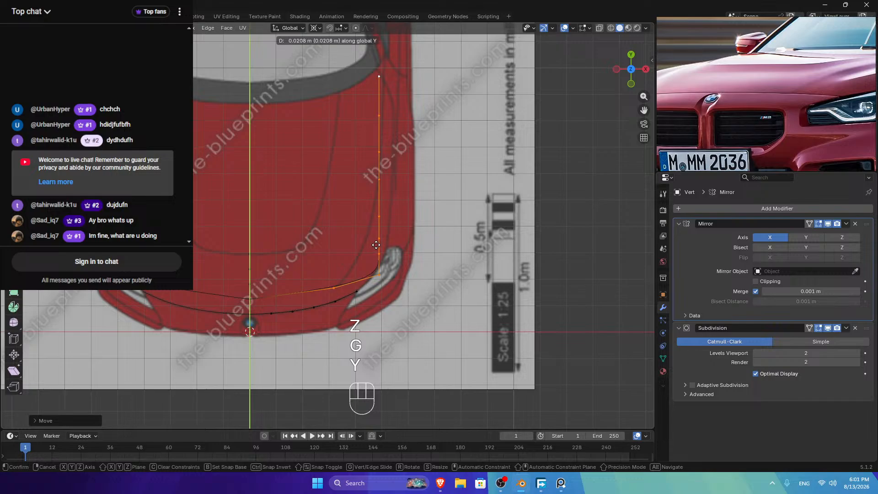
click(375, 245)
scroll(334, 291, up, 4)
Step: Nudge the vertex column sideways along global X three more times
key(g)
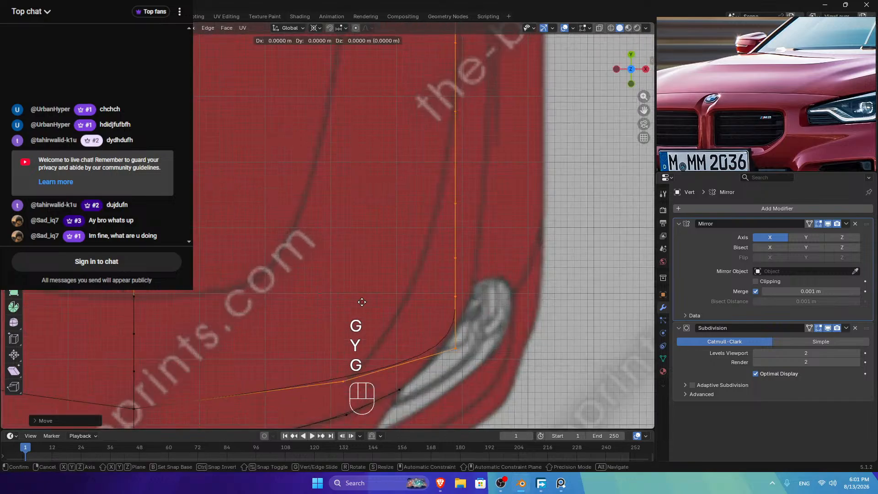
key(x)
click(434, 317)
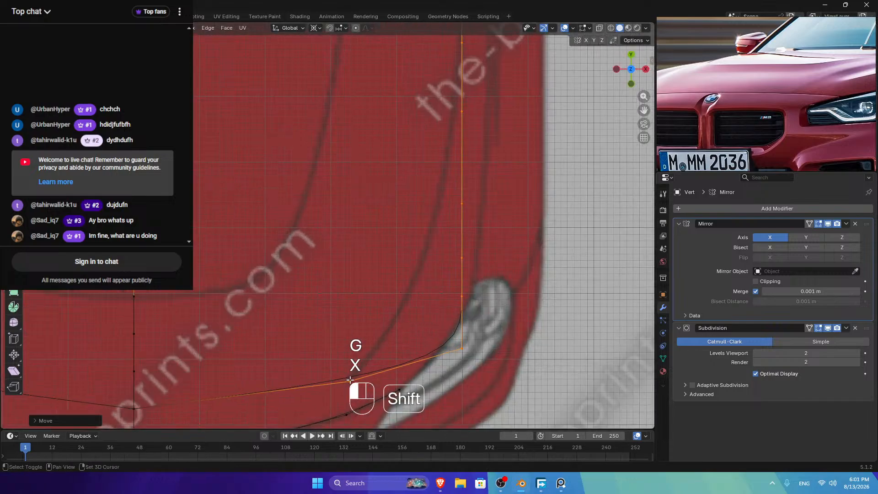
key(g)
key(x)
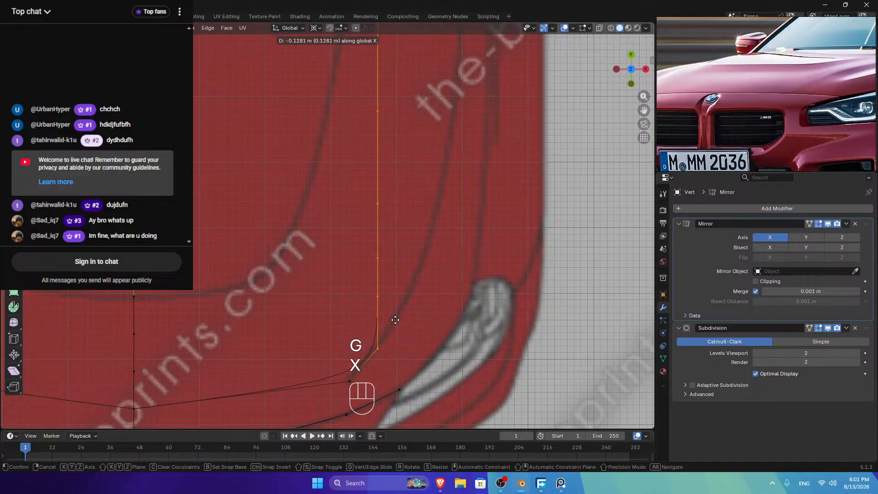
click(395, 320)
key(g)
key(x)
click(410, 330)
scroll(476, 223, down, 3)
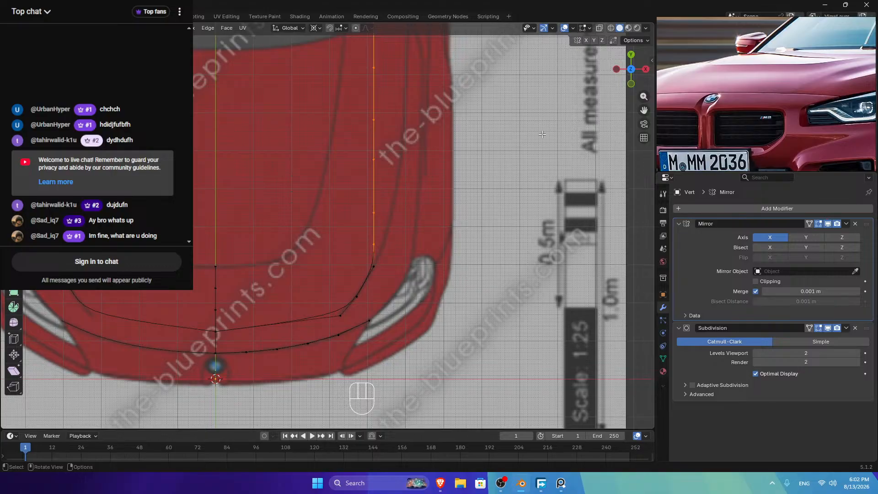
Step: Fine-tune the column onto the hood line with precision X moves
key(g)
key(x)
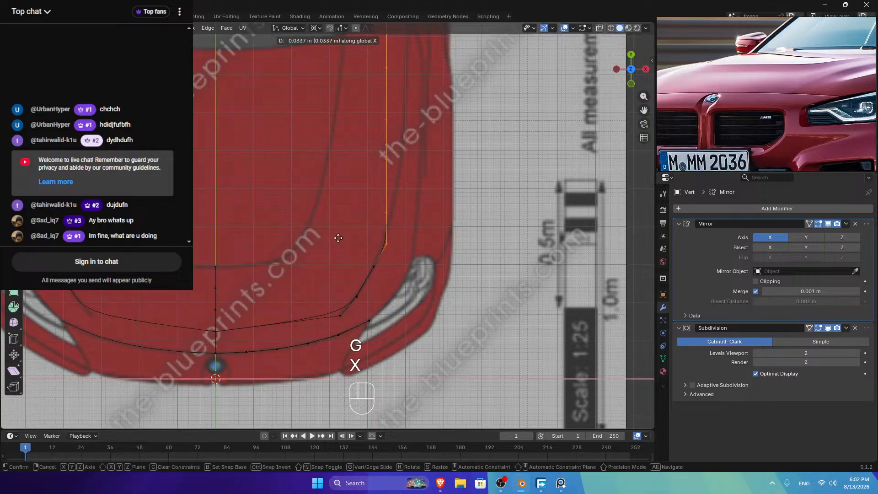
key(shift)
click(324, 237)
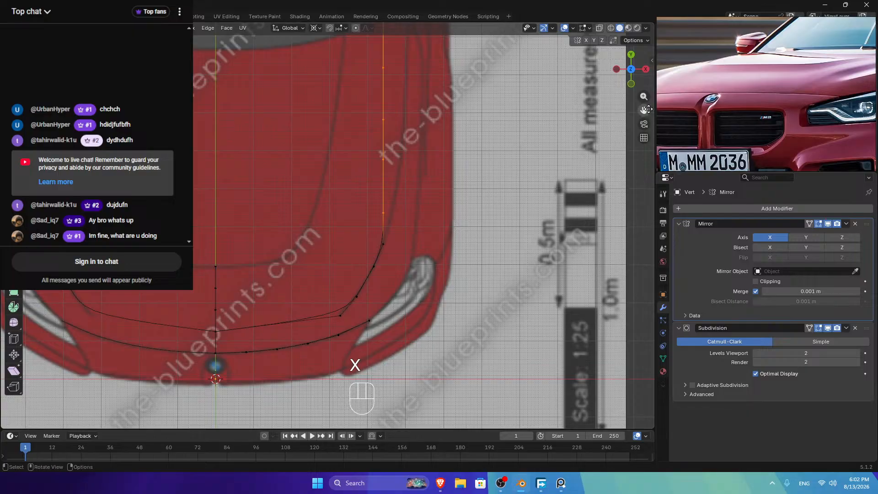
drag(643, 110, 556, 173)
key(g)
key(x)
key(shift)
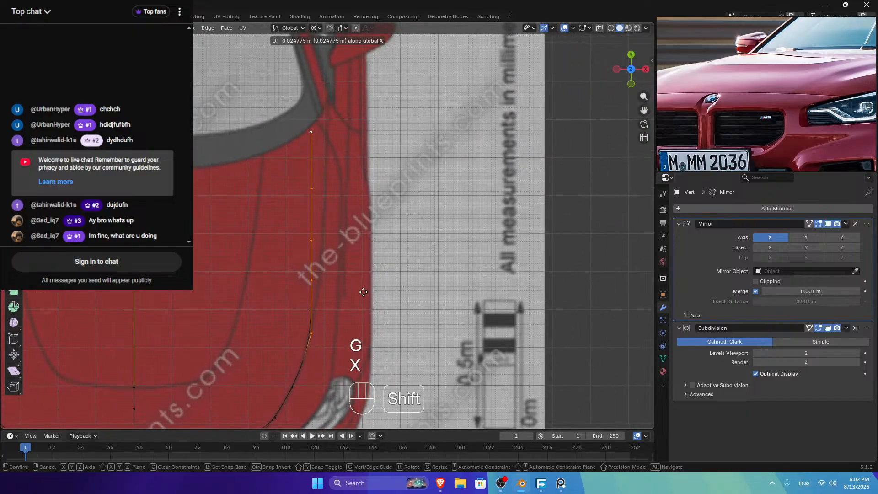
click(363, 310)
Step: Make further precise X adjustments to align the column along the hood line
key(g)
key(x)
key(shift)
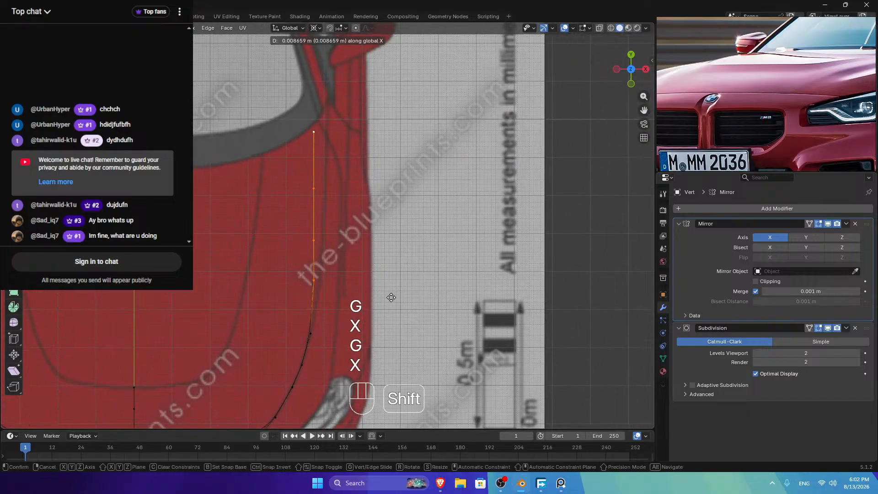
click(364, 291)
key(g)
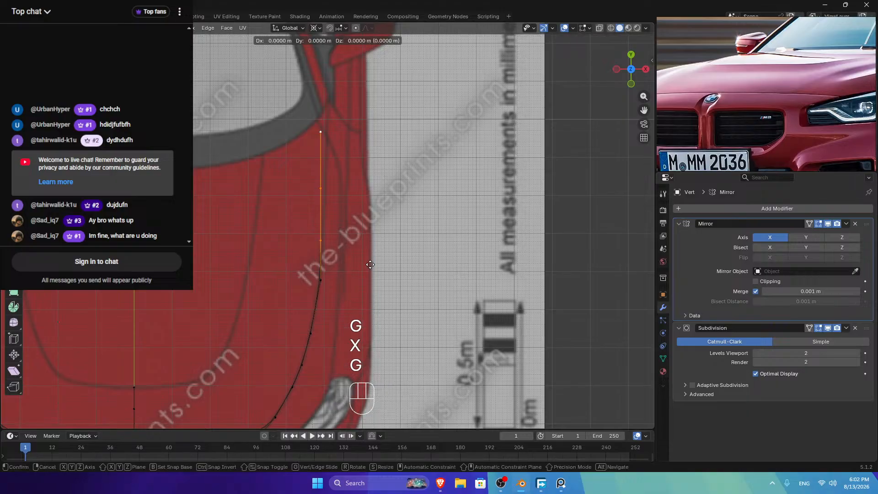
key(x)
key(shift)
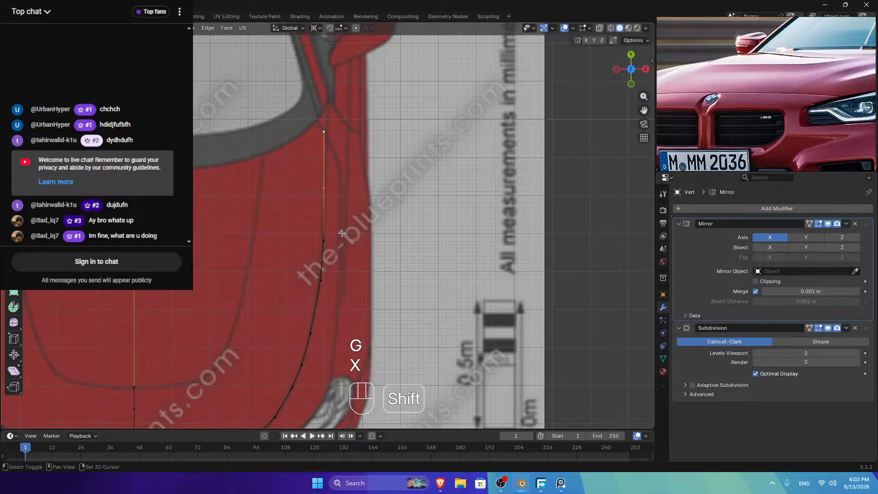
key(x)
key(shift)
click(400, 211)
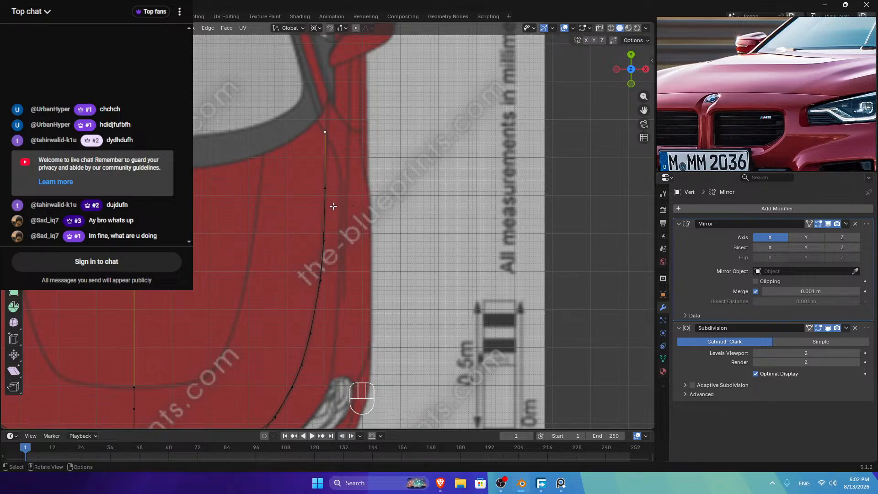
Step: Vertex-slide the top vertex, raise it along Y, and make a final X adjustment
key(g)
key(g)
click(336, 158)
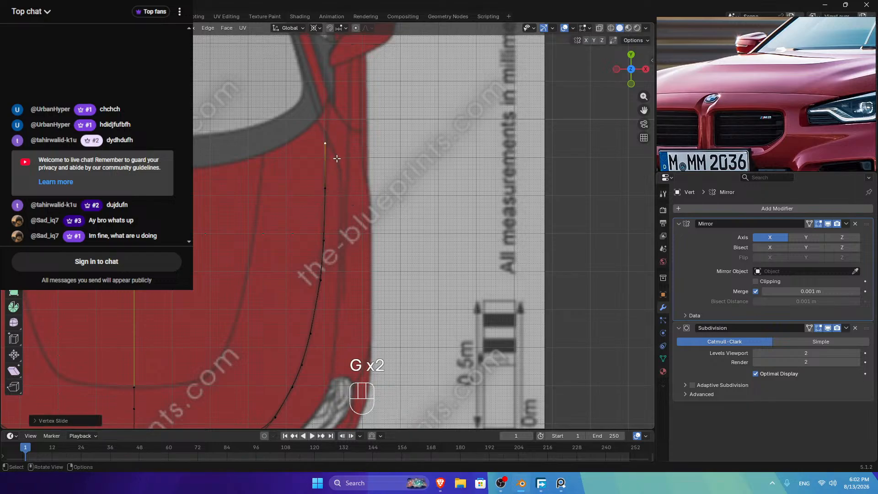
key(g)
key(y)
click(338, 153)
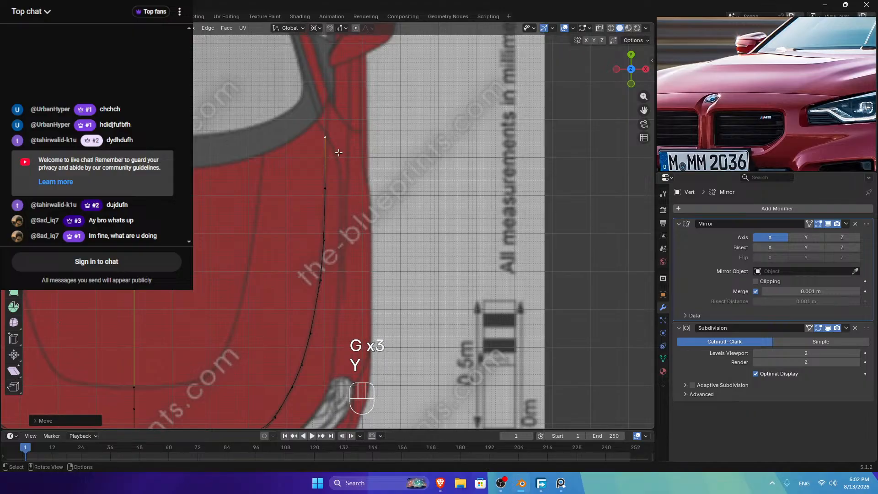
key(g)
key(x)
click(341, 151)
scroll(283, 372, down, 2)
Step: Apply LoopTools Relax twice to smooth the hood side-edge curve
ctrl+click(284, 373)
right_click(446, 170)
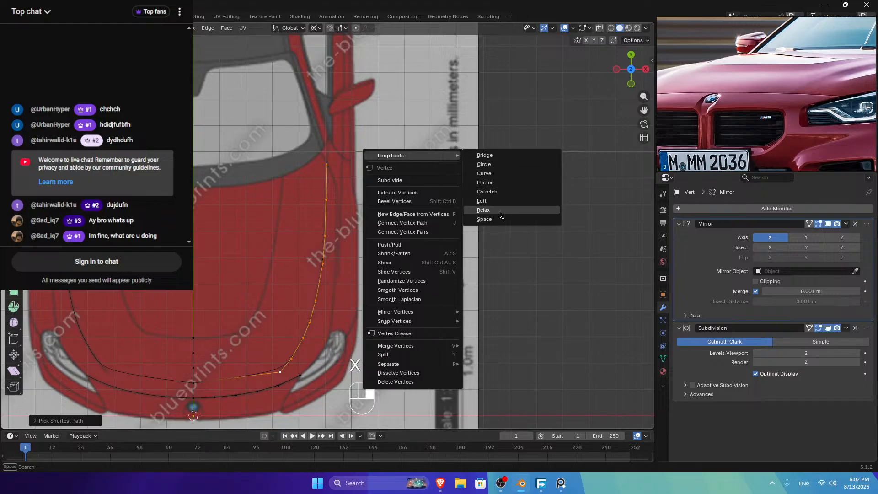
click(501, 214)
right_click(506, 184)
click(575, 245)
Step: Add a 2-cut loop cut across the front hood edge
key(Tab)
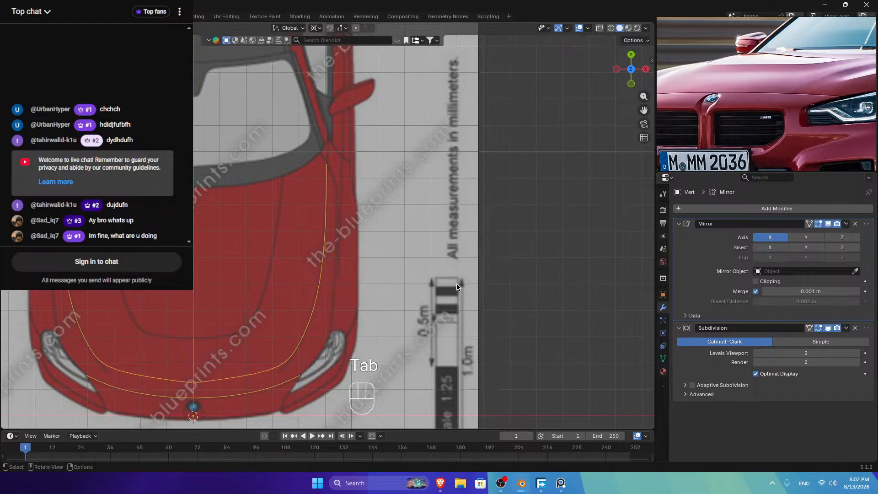
key(Tab)
key(ctrl+r)
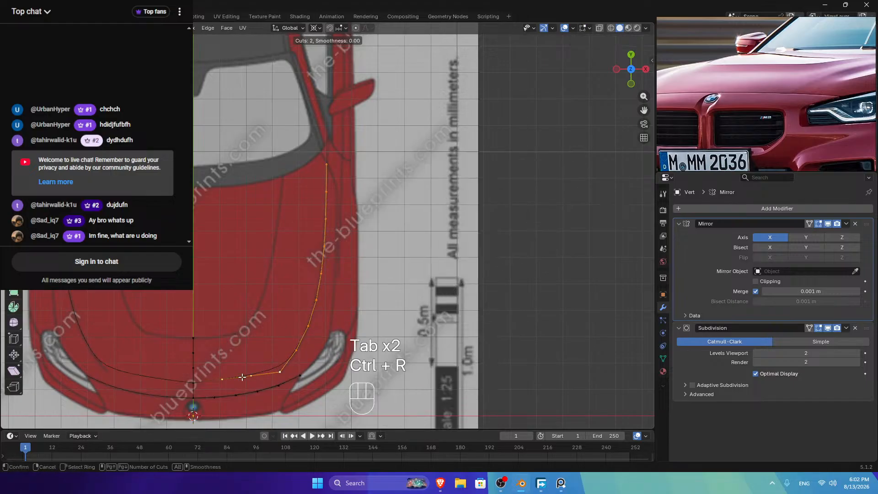
click(242, 376)
right_click(243, 377)
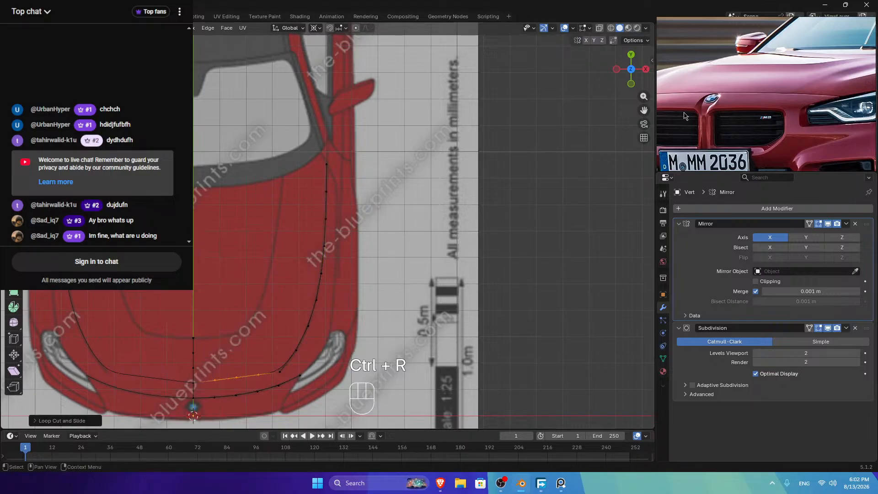
Step: Inspect the curve from front and perspective views, then return to Top view
click(631, 84)
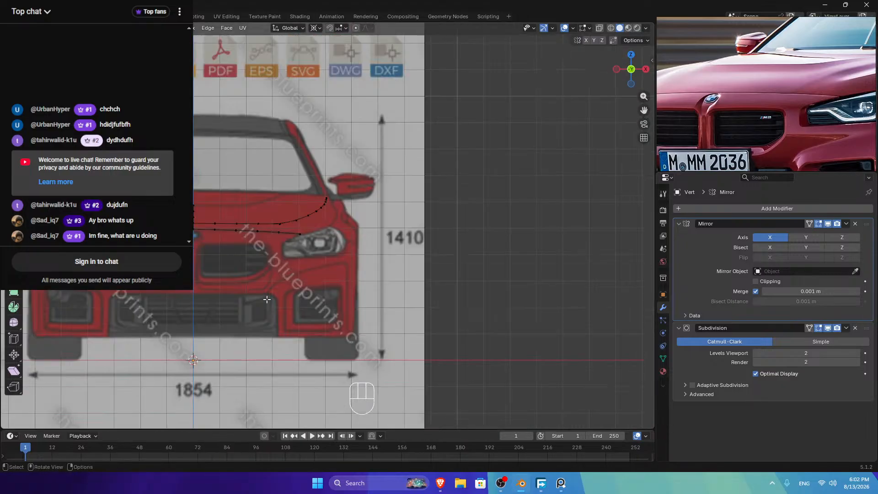
scroll(229, 227, up, 3)
drag(630, 69, 630, 77)
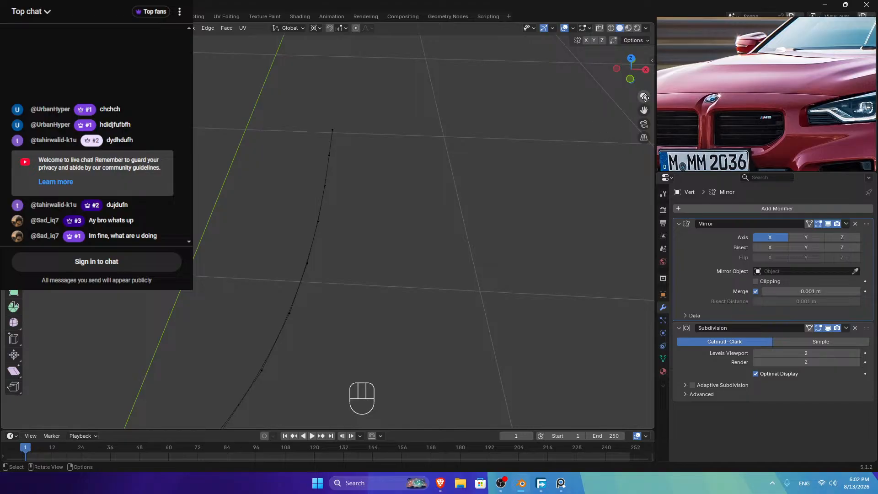
drag(643, 110, 649, 106)
click(624, 60)
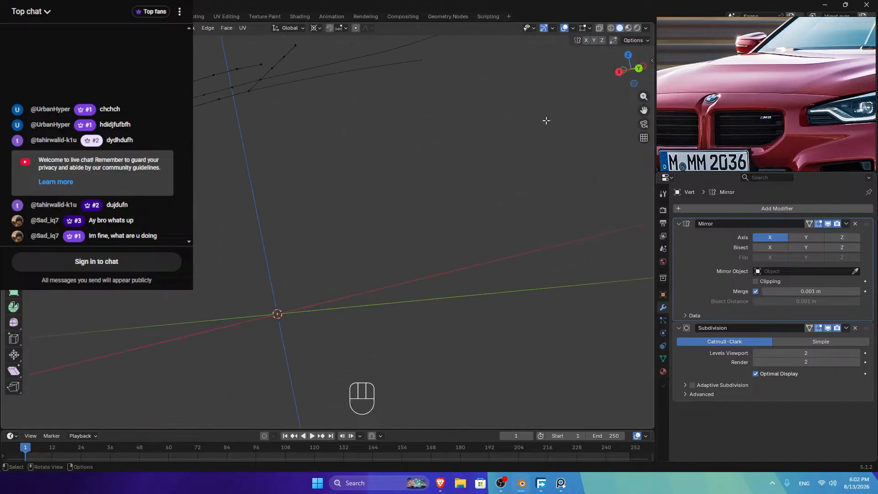
click(631, 55)
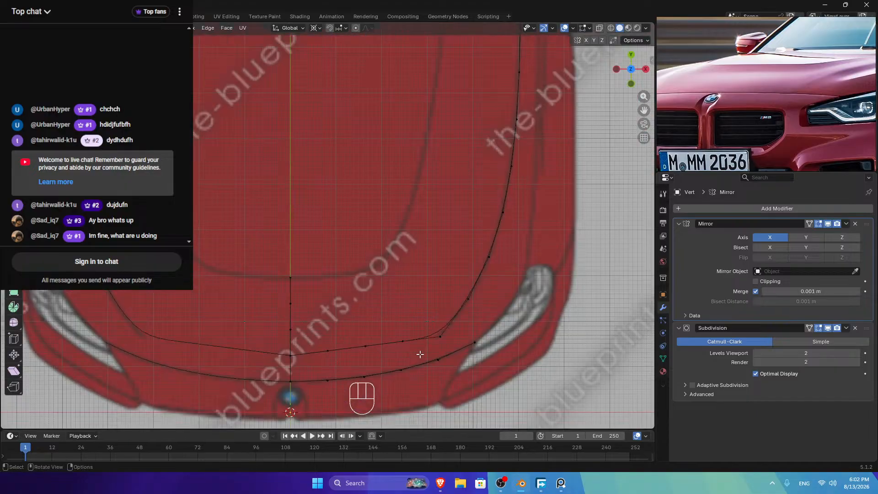
Step: Fill faces along the front hood strip up to the centre line
click(434, 350)
key(f)
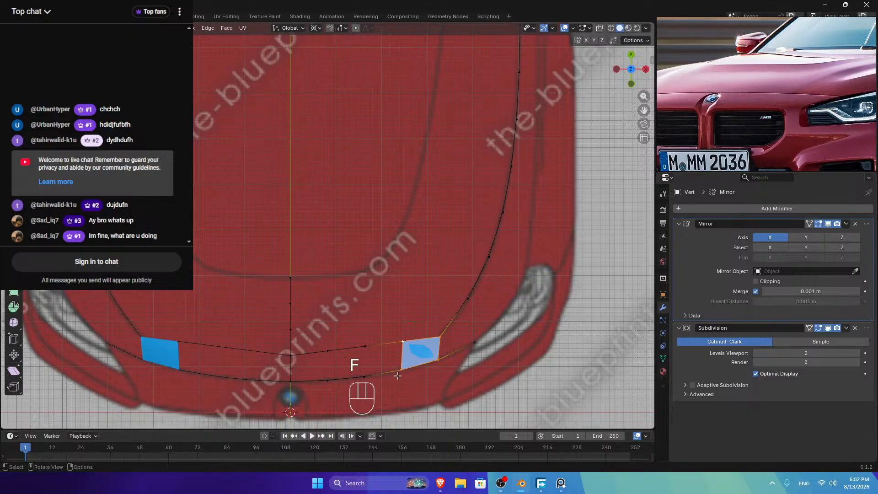
key(f)
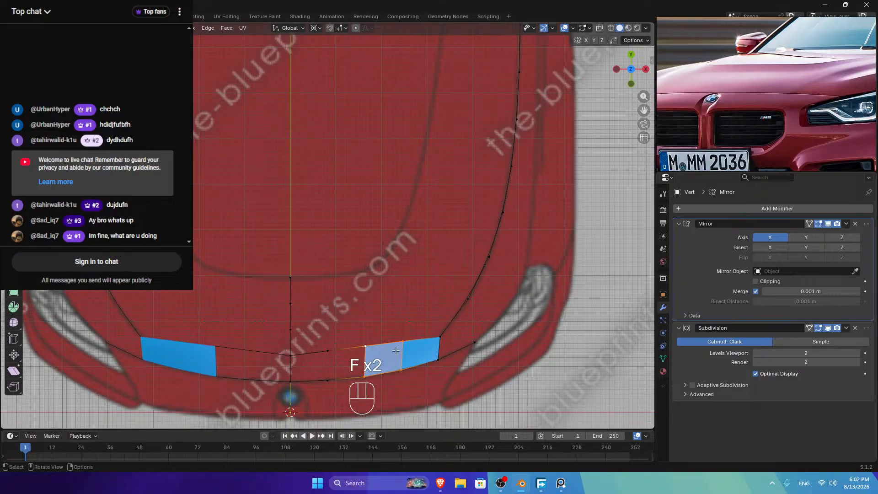
key(f)
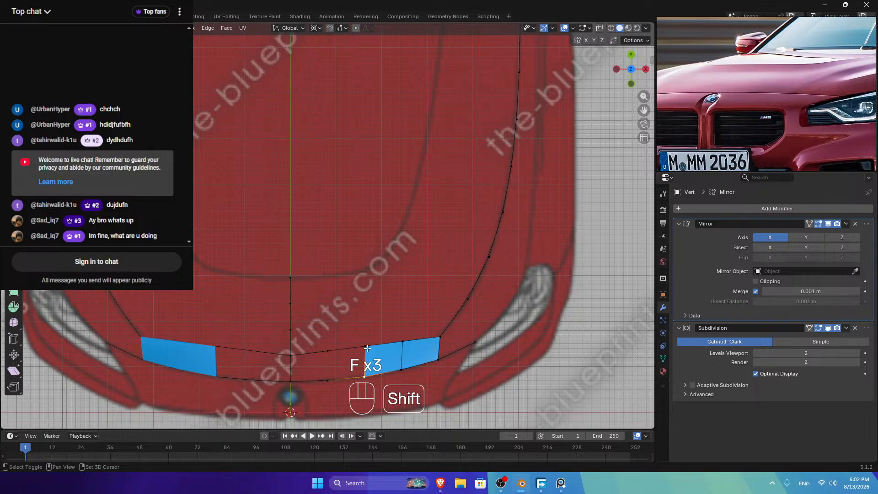
shift+click(366, 345)
key(f)
key(f)
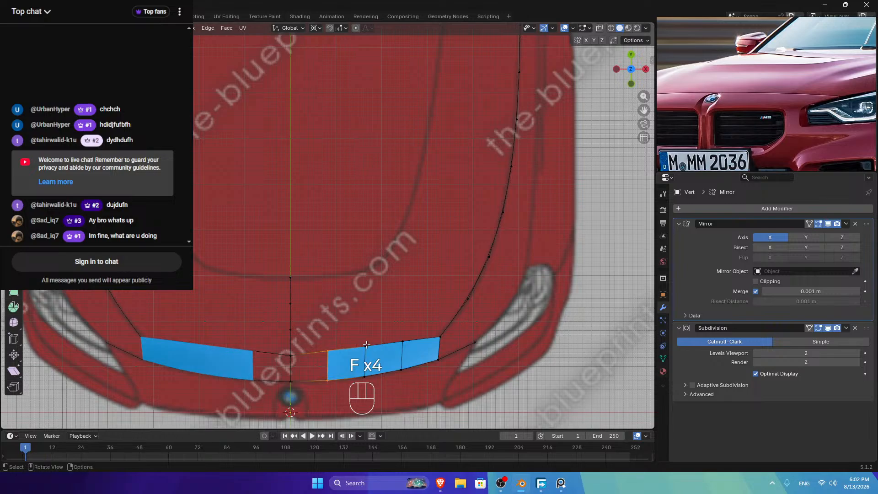
key(a)
key(s)
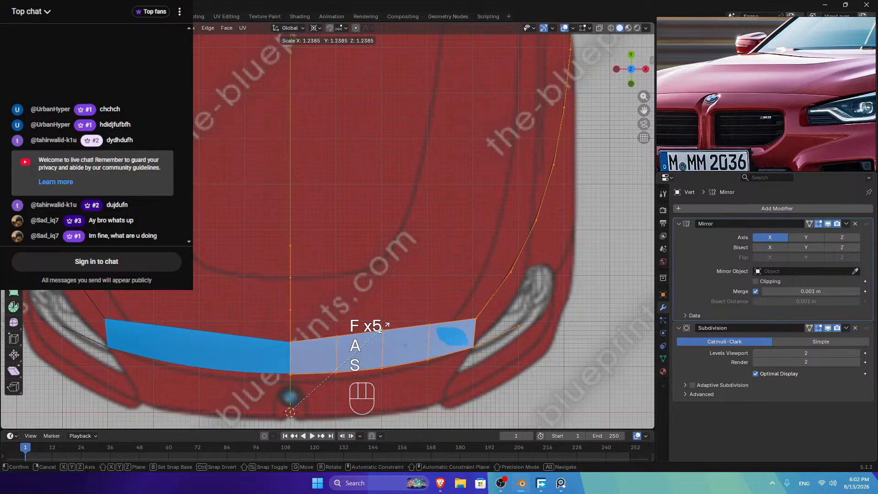
key(Tab)
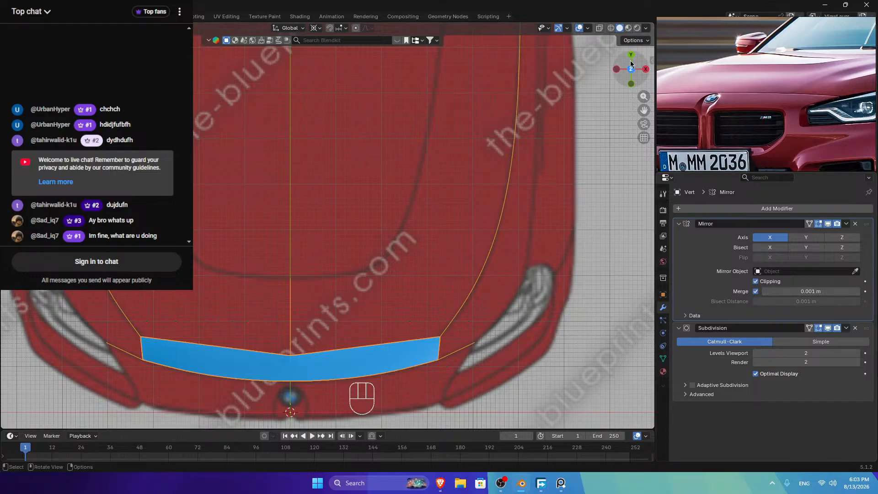
Step: Shade the strip smooth, inspect it in orbit, then return to Top view
drag(630, 60, 617, 14)
right_click(266, 216)
click(247, 212)
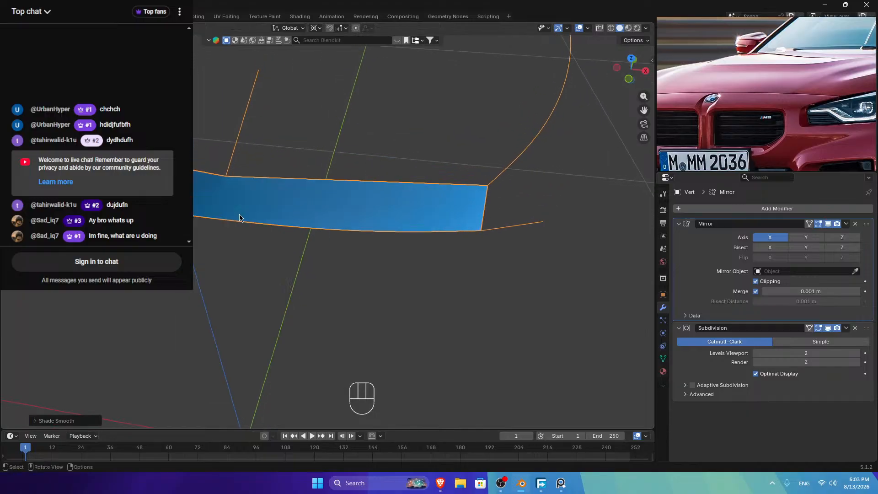
scroll(420, 176, down, 3)
drag(632, 69, 604, 62)
click(631, 56)
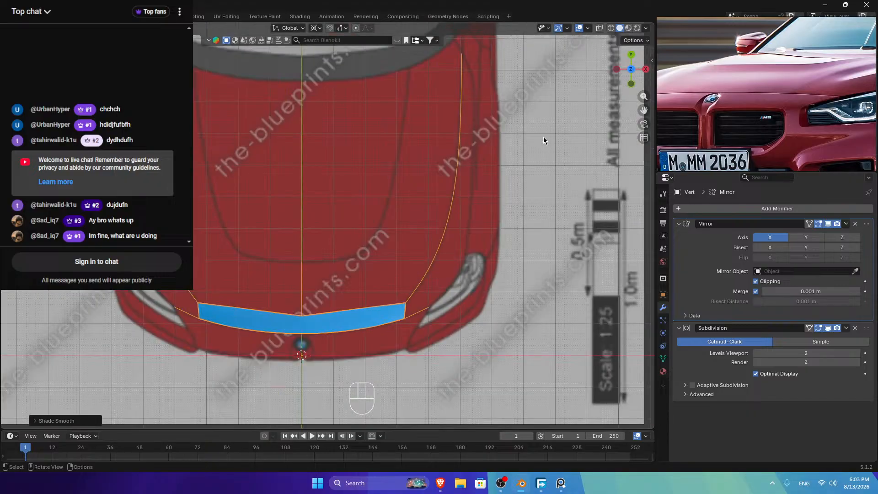
Step: Fill the remaining gap at the strip's right end with a face
key(Tab)
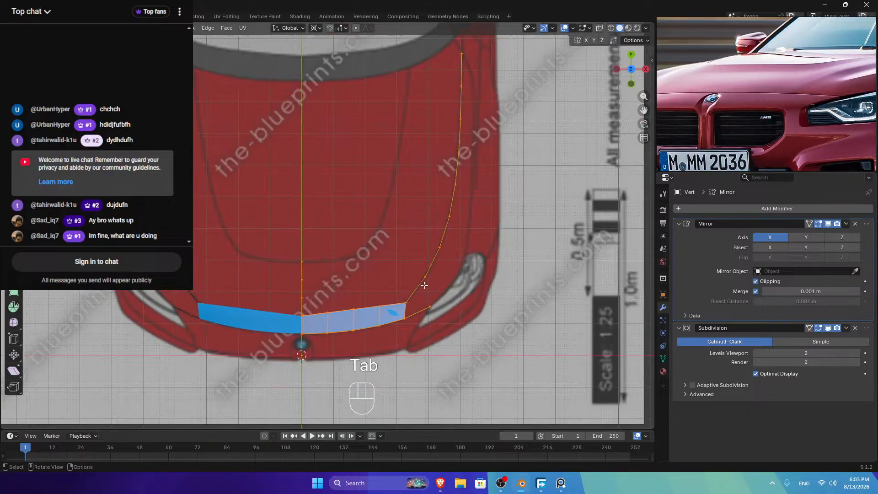
click(405, 303)
shift+click(405, 319)
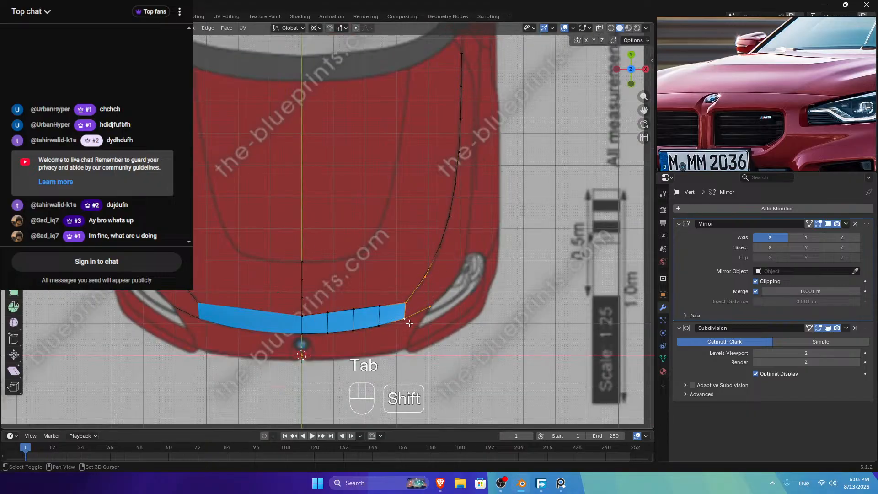
key(f)
key(Tab)
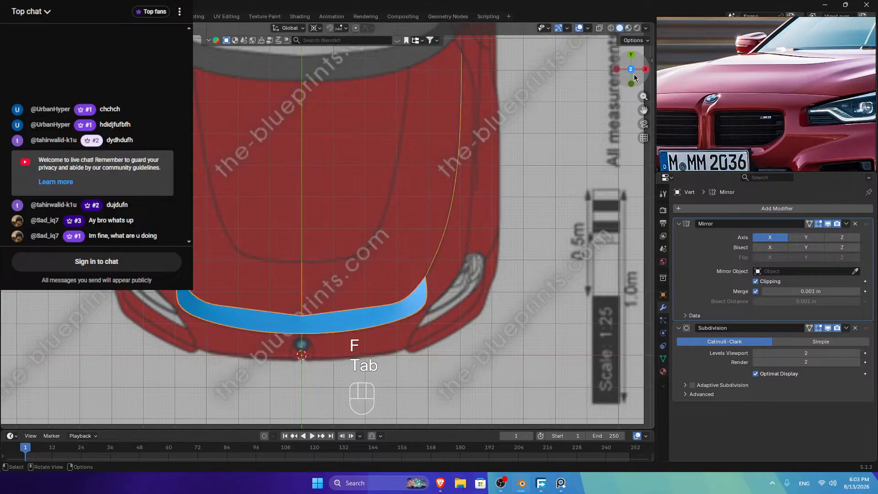
Step: Enter Edit Mode on the strip and pan the reference photo to the headlight
key(Tab)
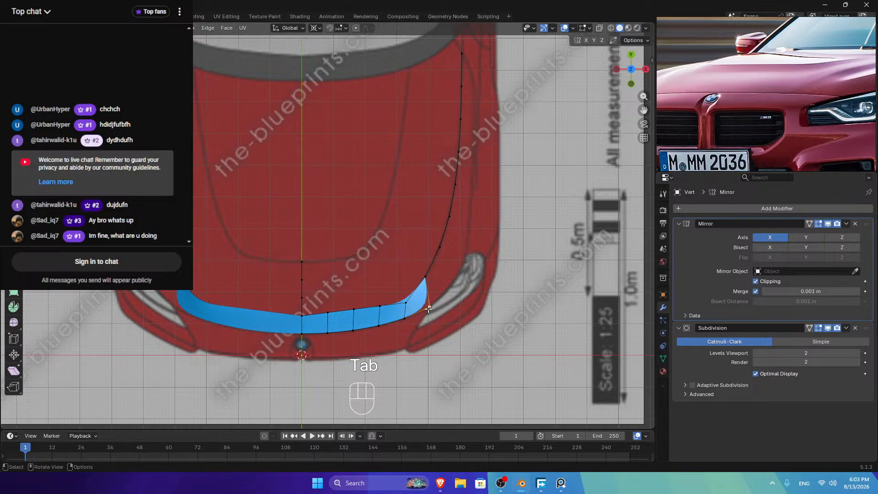
middle_drag(855, 99, 768, 113)
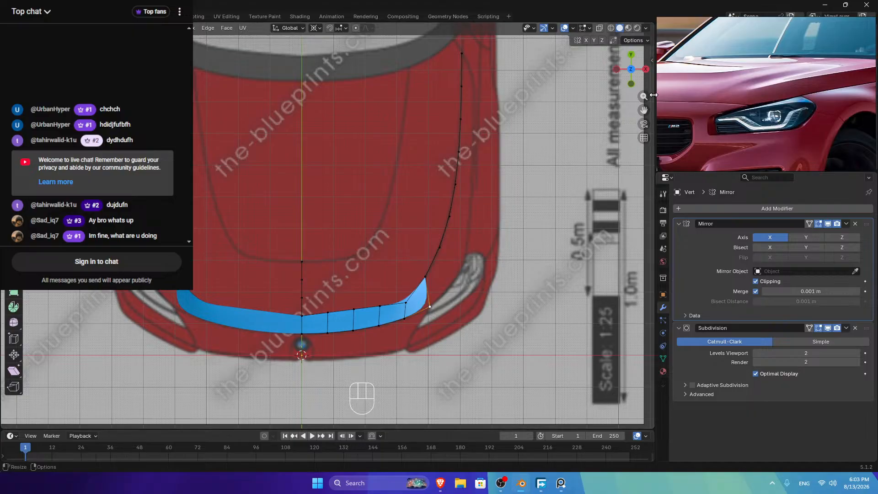
scroll(400, 268, up, 4)
Step: Extrude three new vertices from the strip's outer corner along the hood outline
shift+middle_drag(441, 356, 332, 329)
key(e)
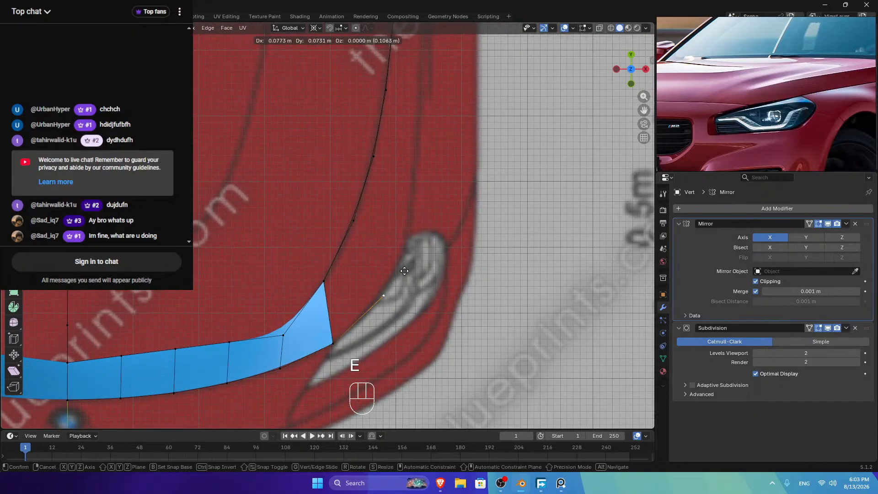
click(384, 290)
key(e)
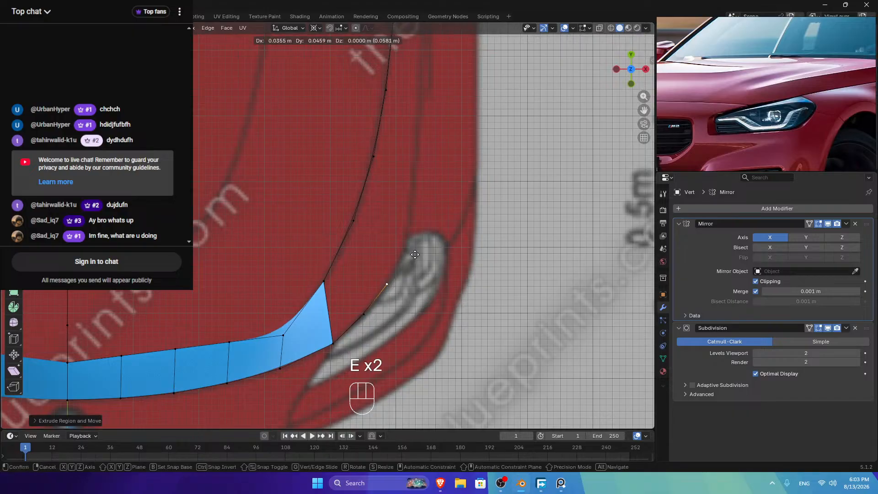
click(415, 254)
key(e)
click(438, 213)
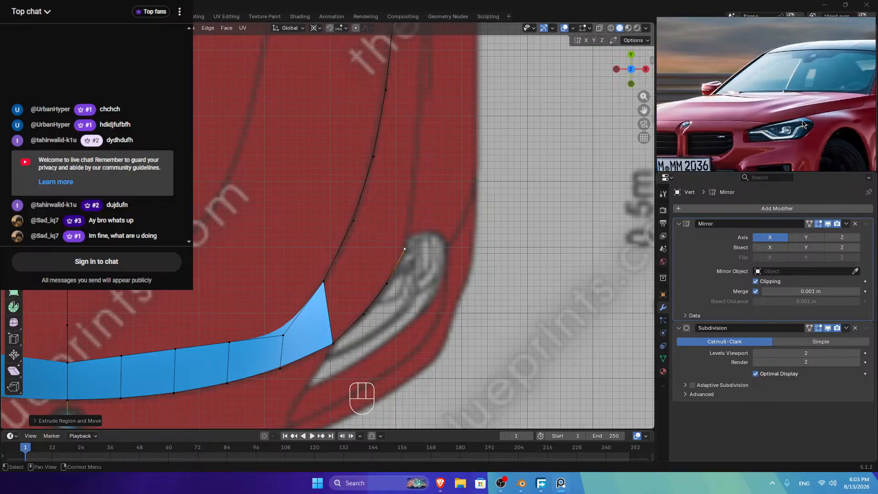
Step: Switch the reference board to another car photo and slide the end vertex onto the outline
scroll(803, 124, down, 8)
middle_drag(803, 124, 714, 160)
scroll(753, 83, up, 10)
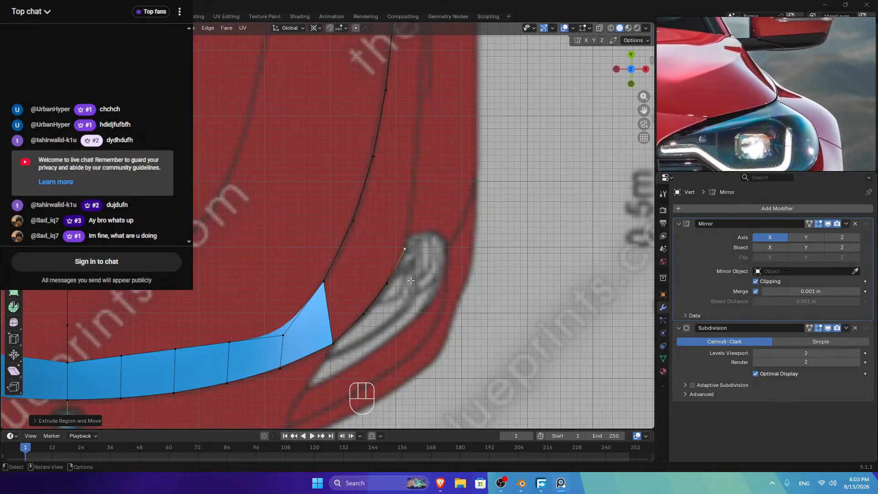
right_click(399, 258)
key(Escape)
key(g)
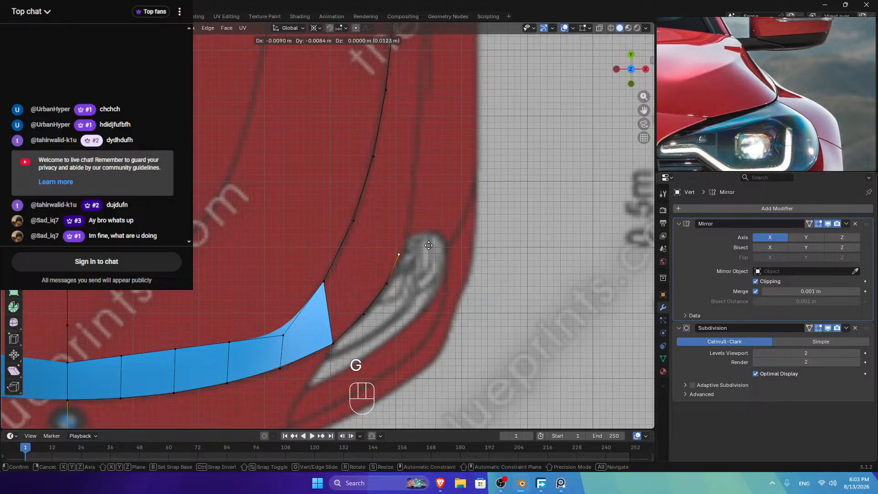
key(g)
Step: Extrude five more vertices up the hood side edge to near the top of the hood
key(e)
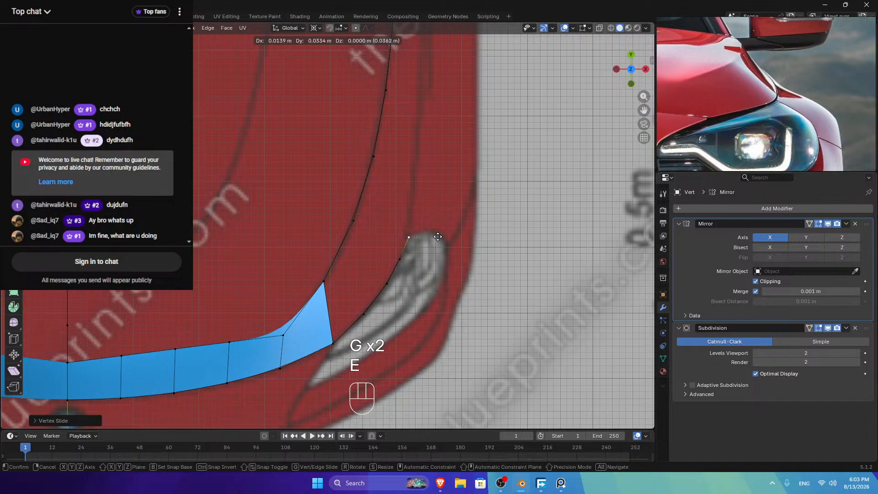
click(437, 236)
key(e)
click(443, 185)
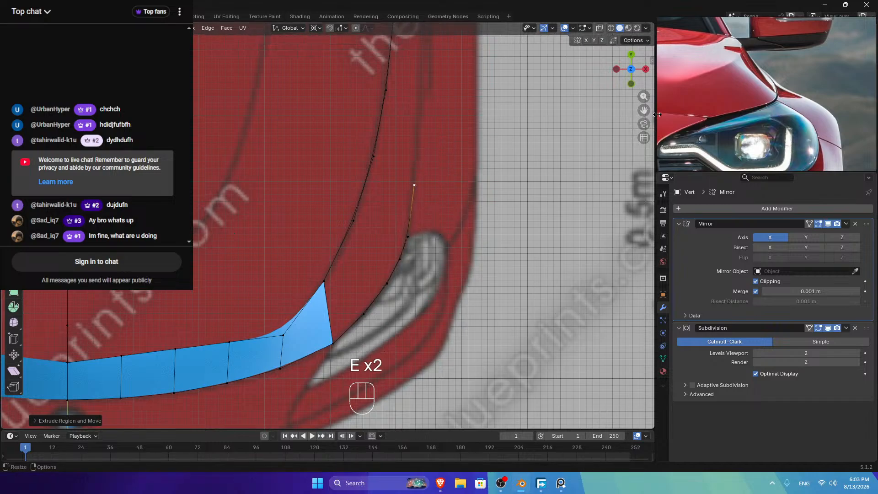
drag(643, 110, 630, 217)
key(e)
click(449, 149)
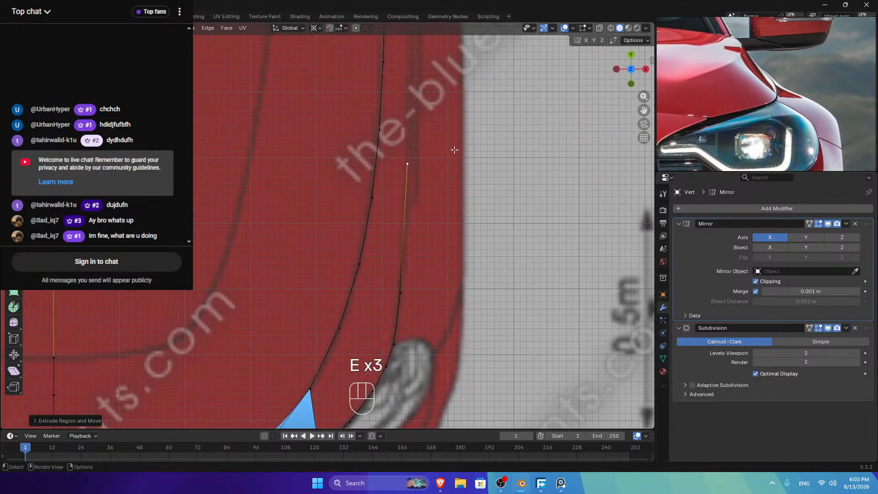
drag(642, 108, 640, 214)
key(e)
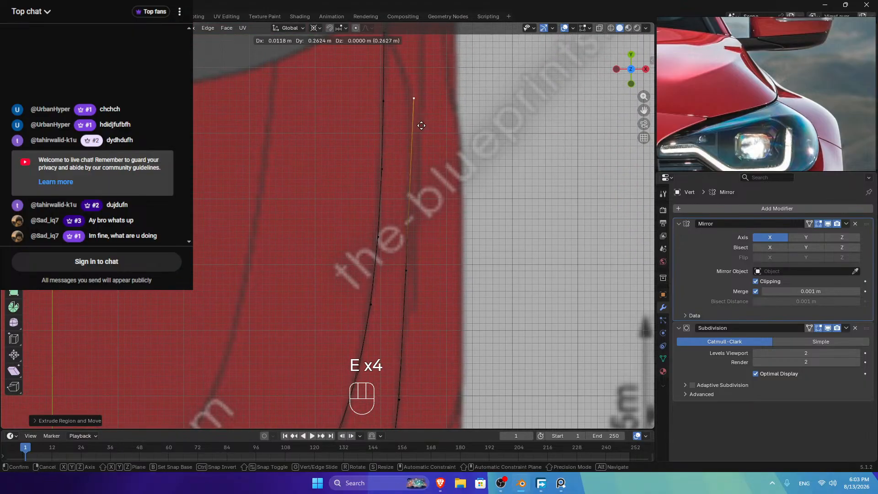
click(417, 149)
key(e)
click(416, 117)
scroll(416, 116, down, 3)
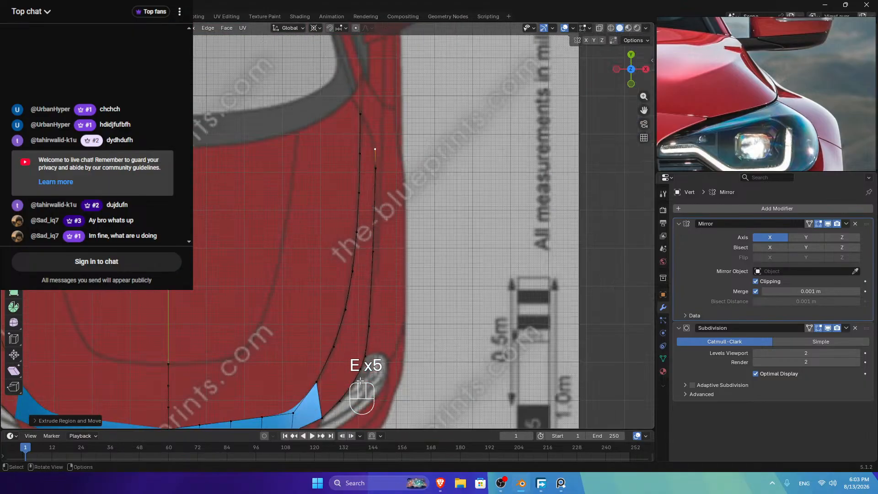
Step: Select the whole new vertex chain, space it evenly and relax it with LoopTools
ctrl+click(366, 356)
right_click(536, 94)
mouse_move(536, 94)
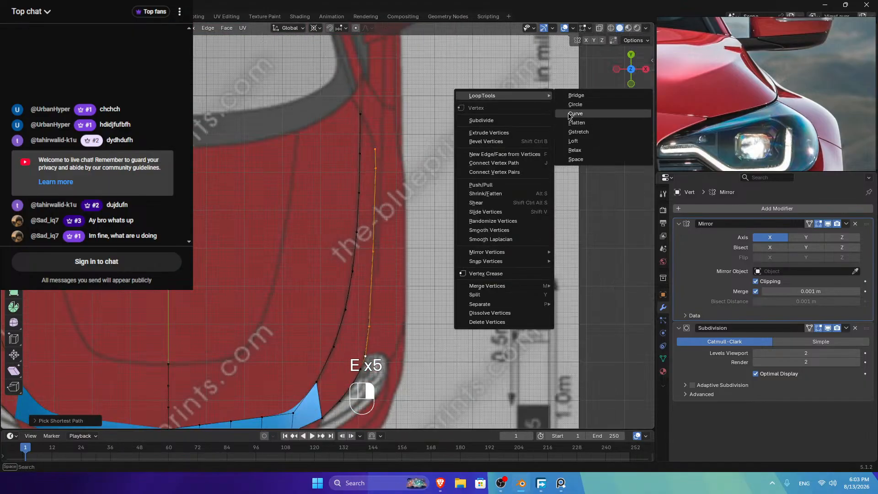
click(570, 157)
right_click(573, 136)
mouse_move(574, 136)
click(608, 191)
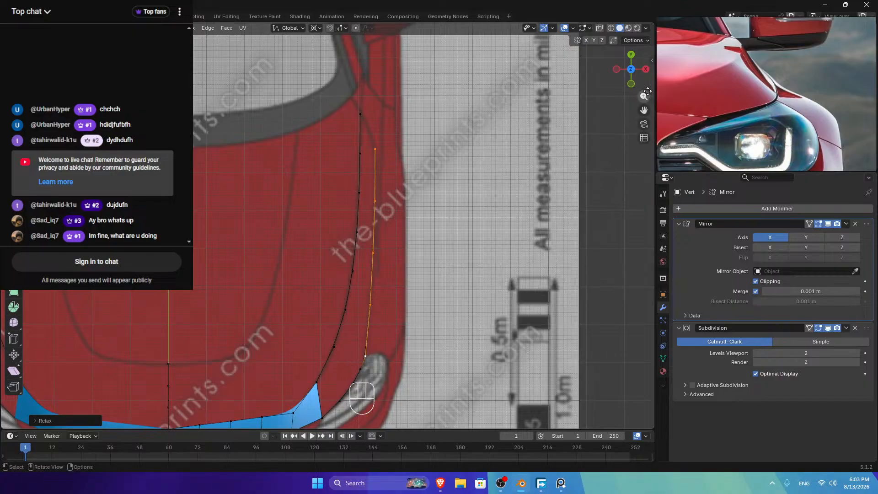
Step: Relax and evenly space the lower path from the chain's start vertex, then exit Edit Mode
drag(642, 109, 655, 2)
scroll(397, 269, up, 3)
click(416, 253)
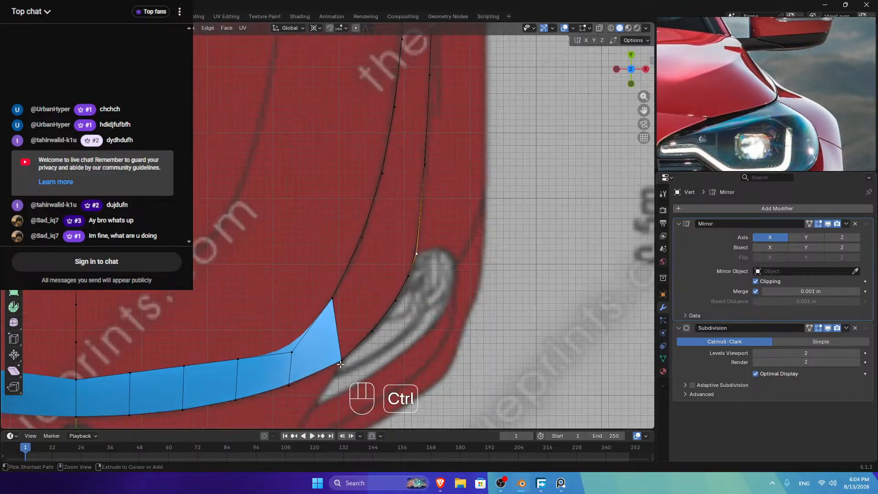
ctrl+click(341, 365)
right_click(545, 171)
mouse_move(546, 171)
click(583, 229)
right_click(583, 229)
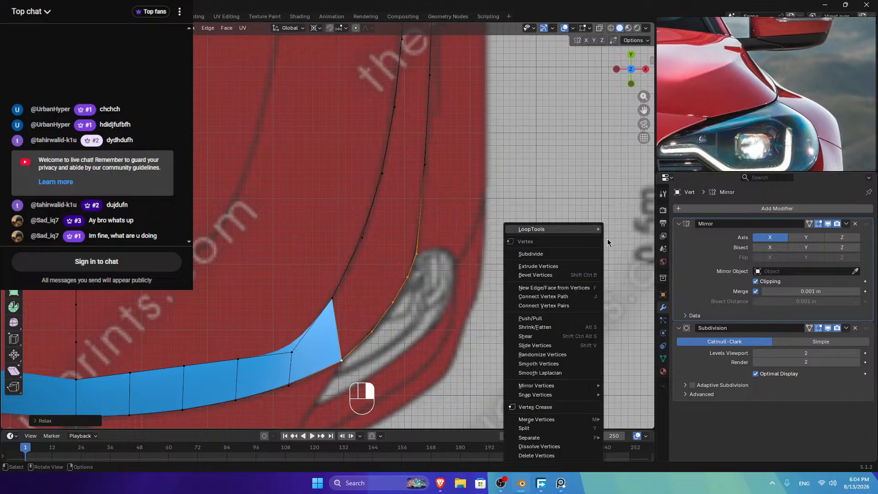
mouse_move(584, 229)
click(617, 295)
key(Tab)
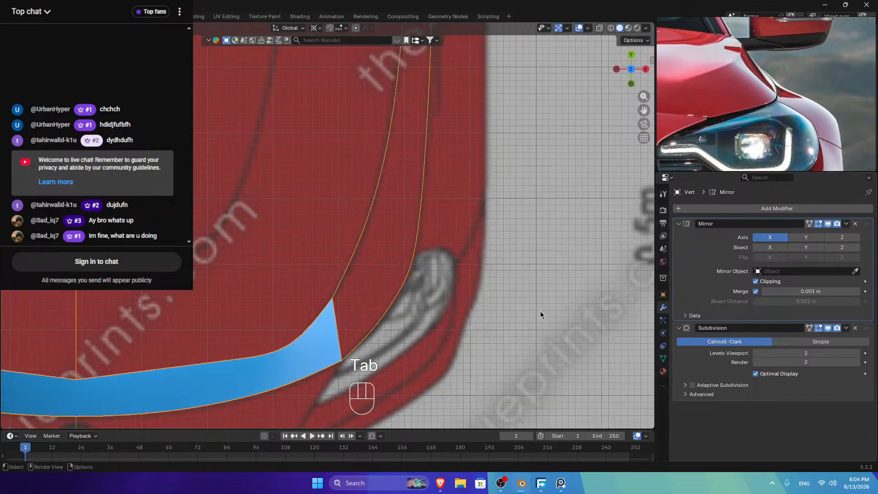
Step: Fill two faces along the curve, from beside the corner triangle up to the upper vertices
key(Tab)
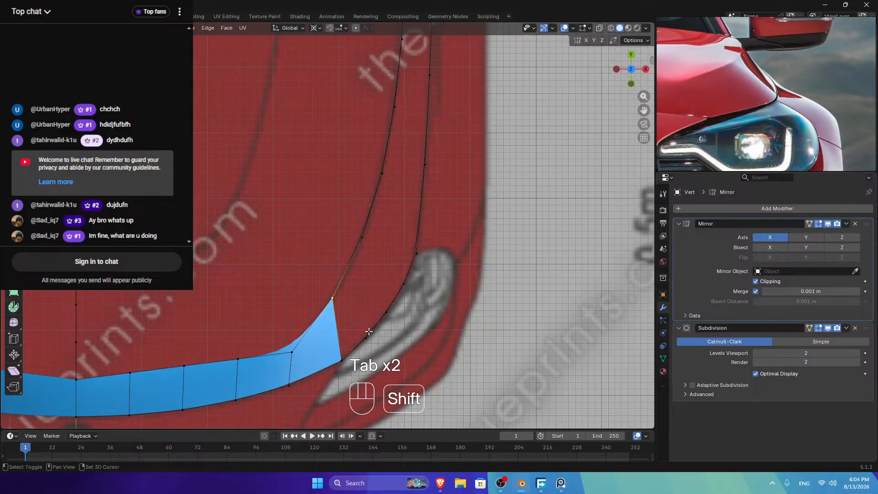
shift+click(350, 348)
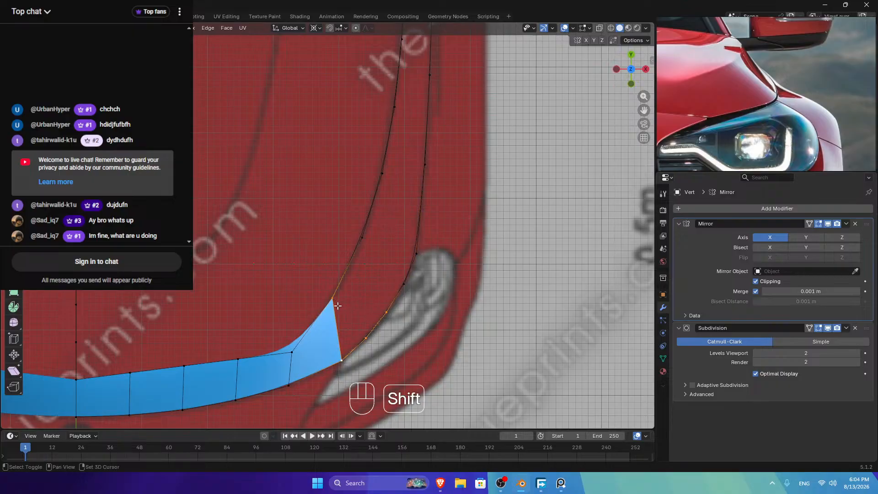
key(f)
shift+click(369, 249)
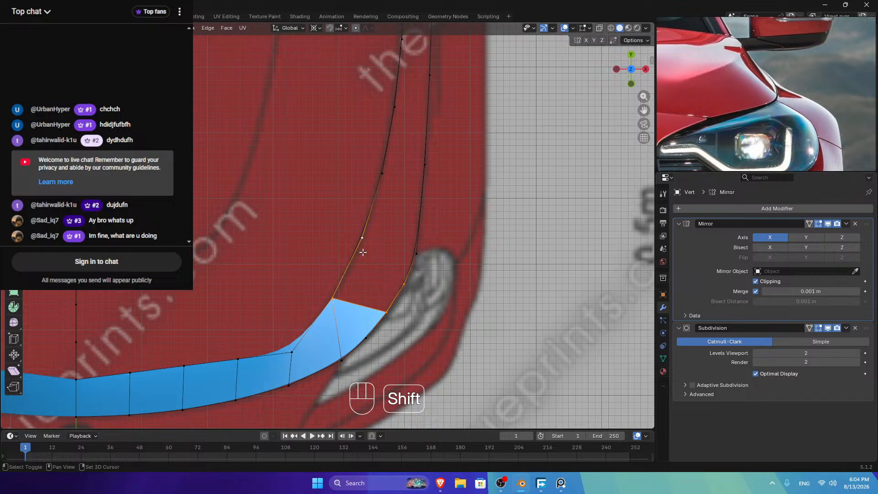
key(f)
key(Tab)
scroll(363, 251, down, 3)
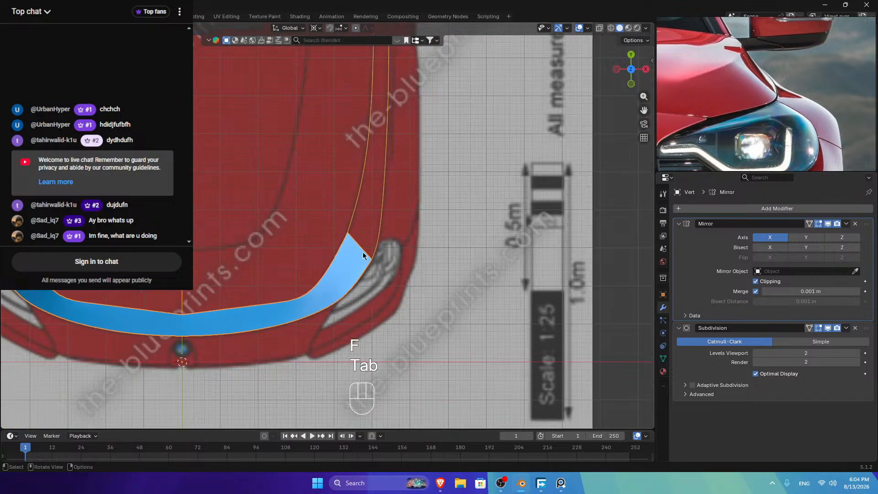
mouse_move(630, 81)
mouse_down()
mouse_move(617, 127)
mouse_move(631, 78)
mouse_up()
Step: Undo the hood-side face fills, delete the stray edges at the end vertex, and go to Right view
key(ctrl+z)
key(ctrl+z)
key(ctrl+z)
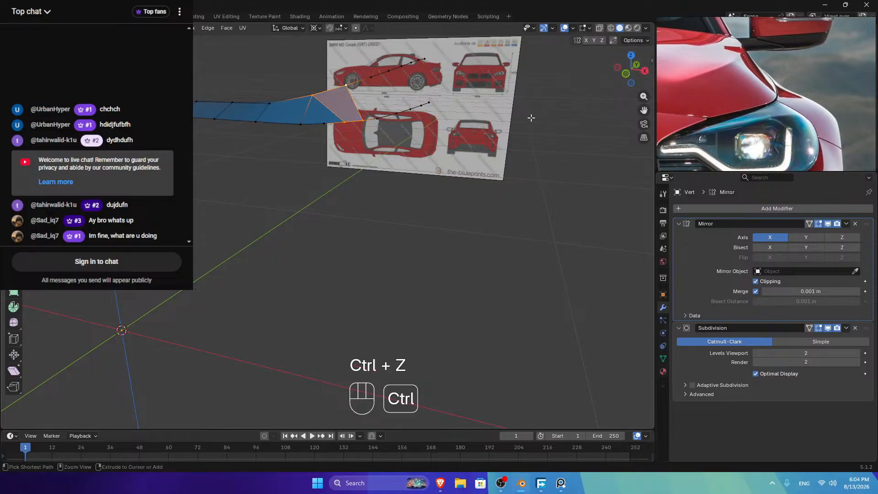
key(ctrl+z)
key(ctrl+z)
key(ctrl+z)
key(ctrl+z)
key(ctrl+z)
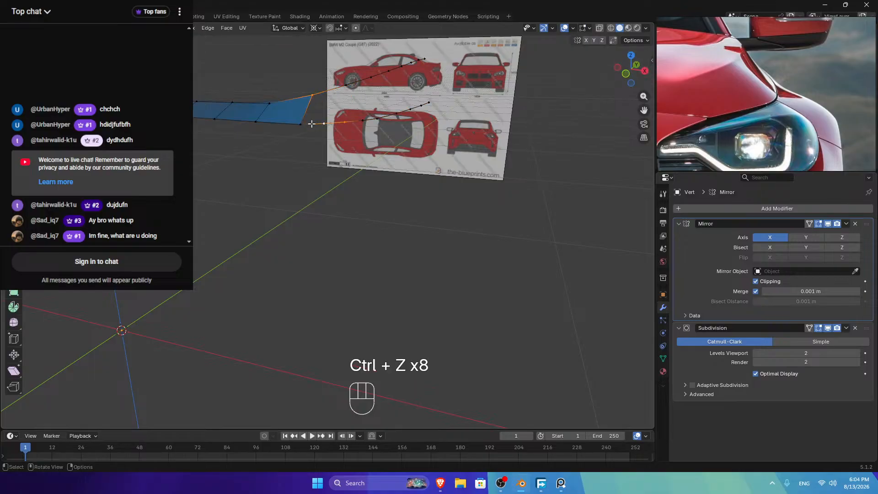
click(300, 123)
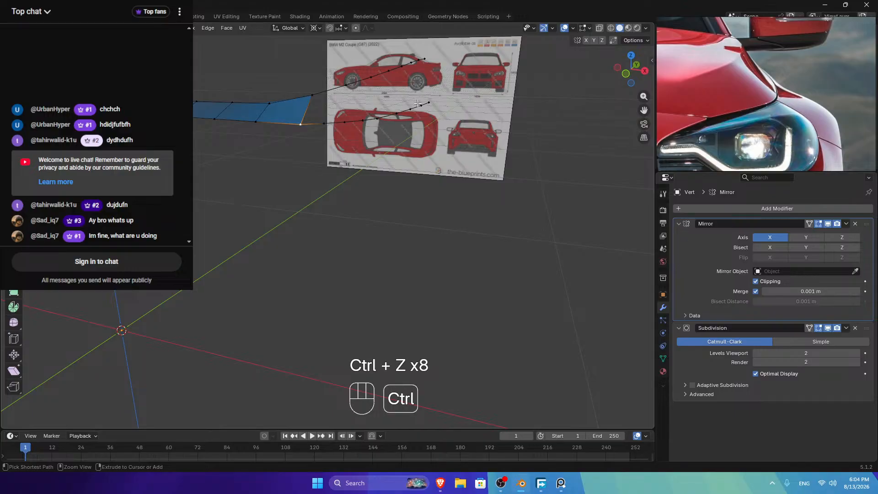
key(3)
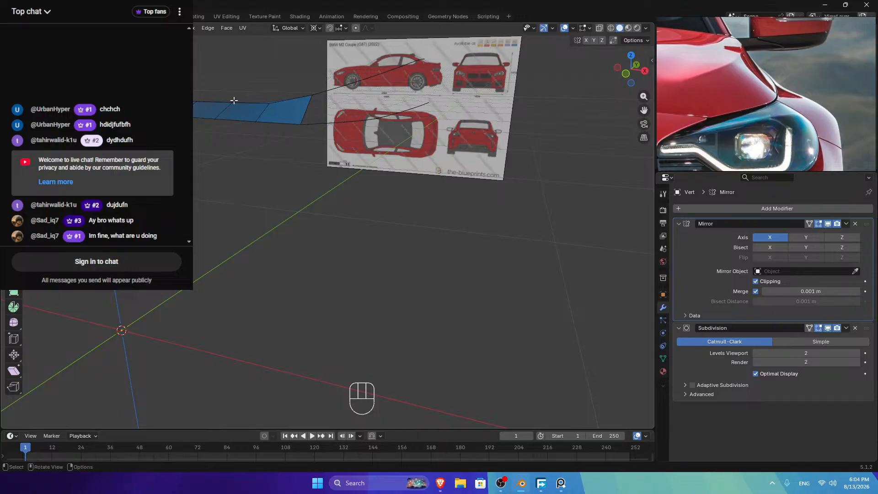
key(x)
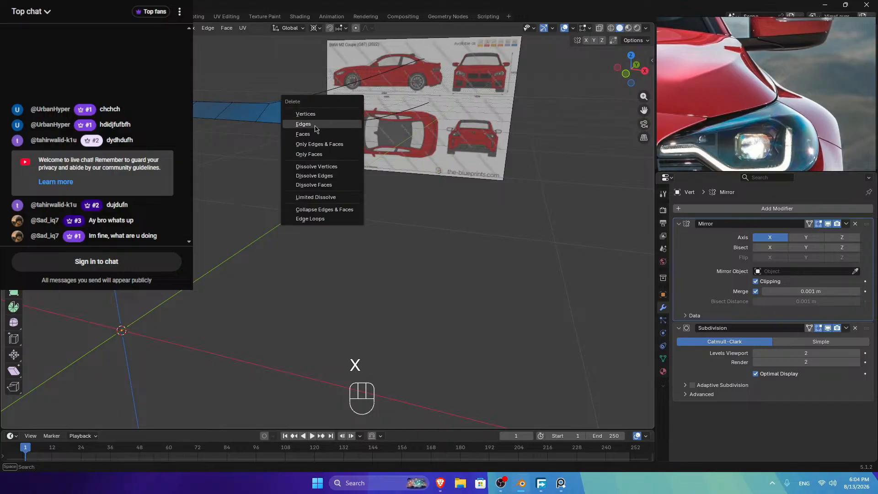
click(314, 129)
key(Tab)
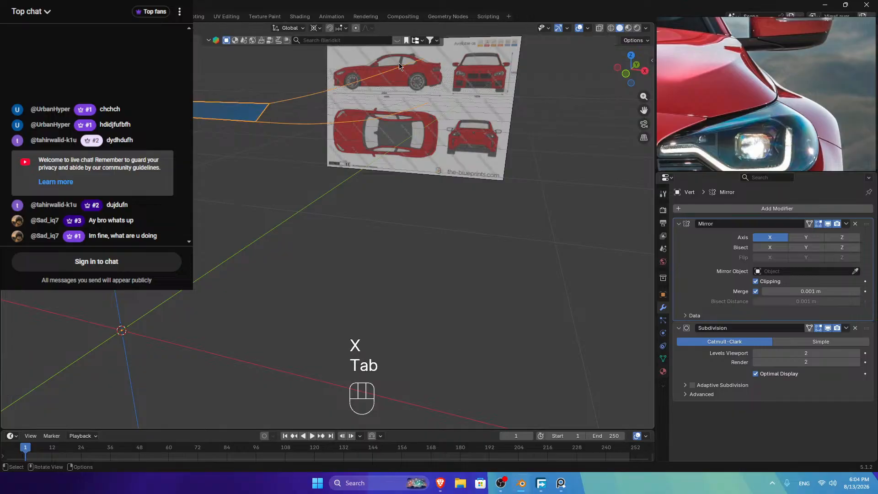
key(KP_3)
scroll(487, 106, up, 8)
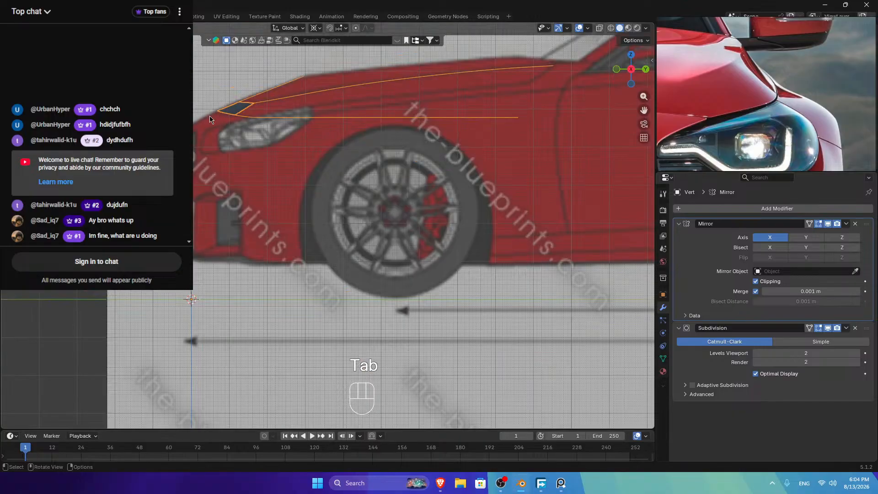
Step: Select the strip's long lower edge run and raise it along Z in front view
key(Tab)
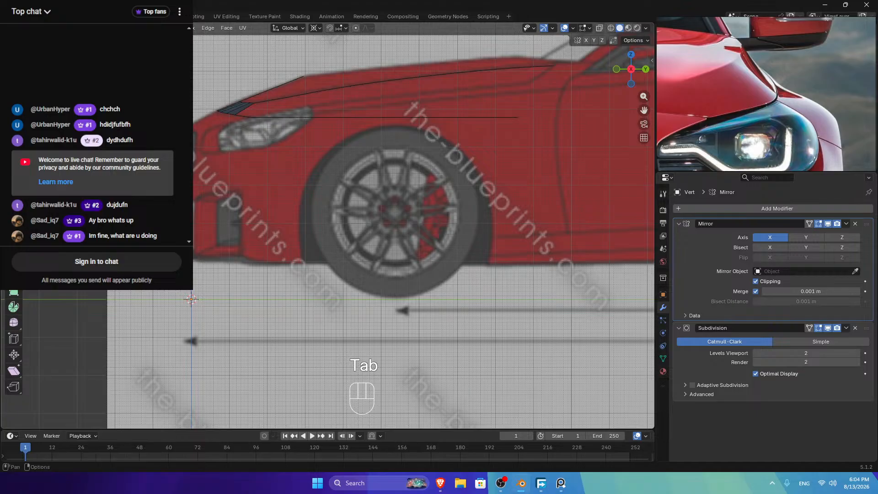
click(227, 93)
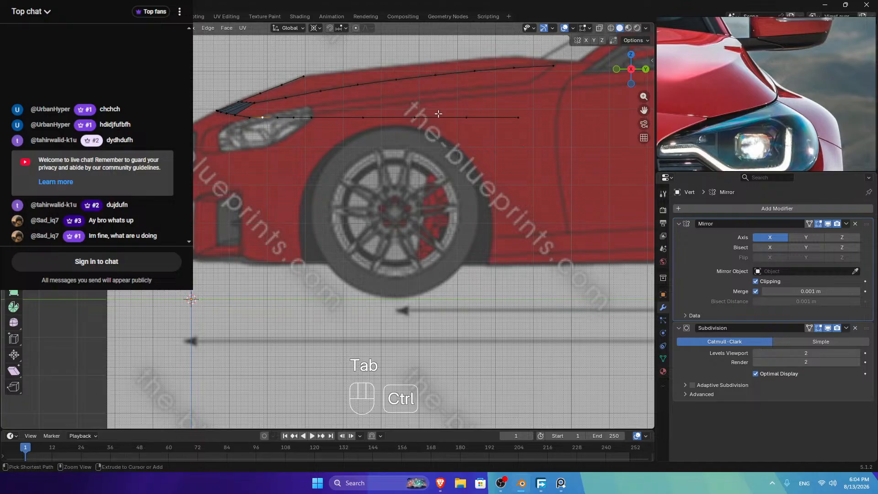
ctrl+click(519, 117)
click(617, 69)
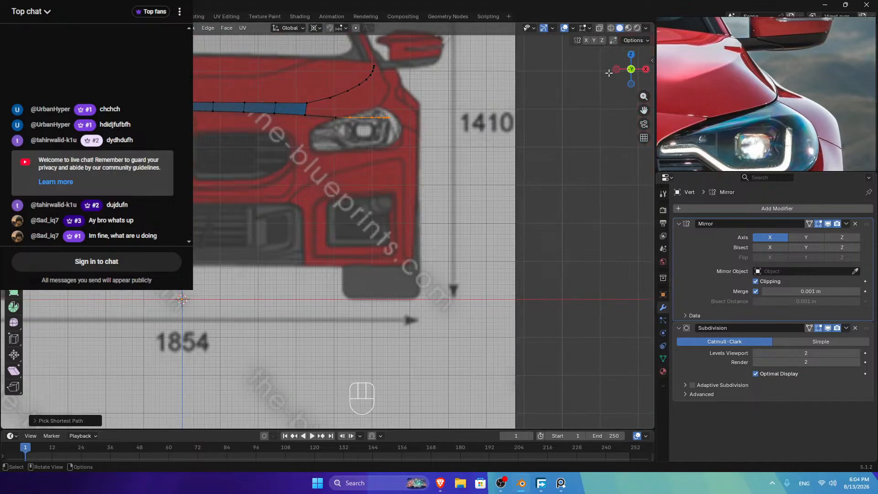
scroll(353, 110, up, 5)
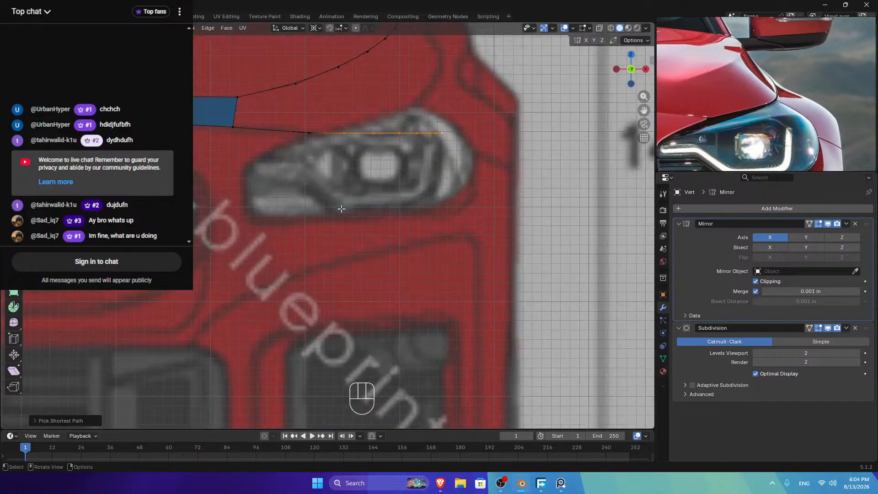
key(g)
key(z)
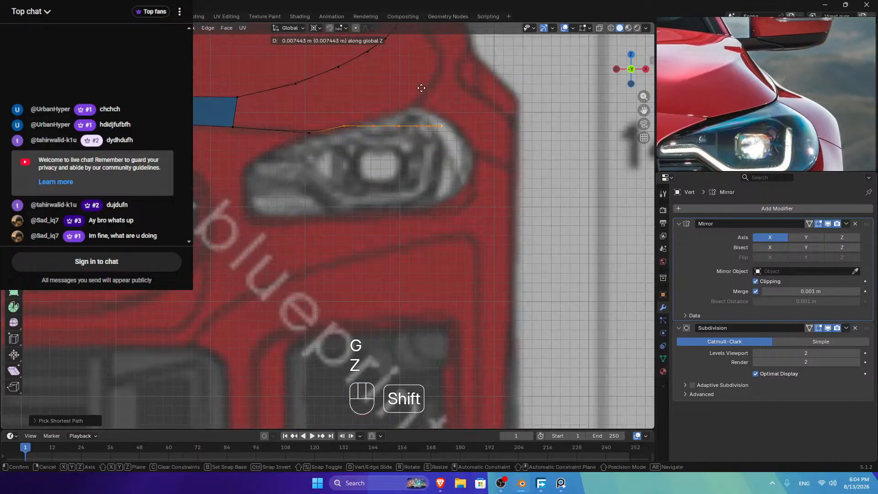
shift+click(422, 108)
Step: Readjust the edge's height with several more vertical moves in front view
key(ctrl+z)
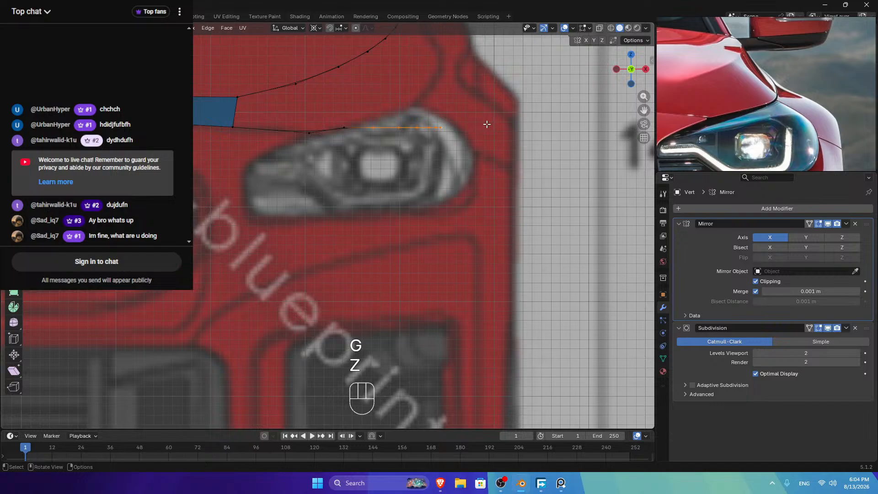
key(g)
key(z)
shift+click(497, 62)
key(g)
key(z)
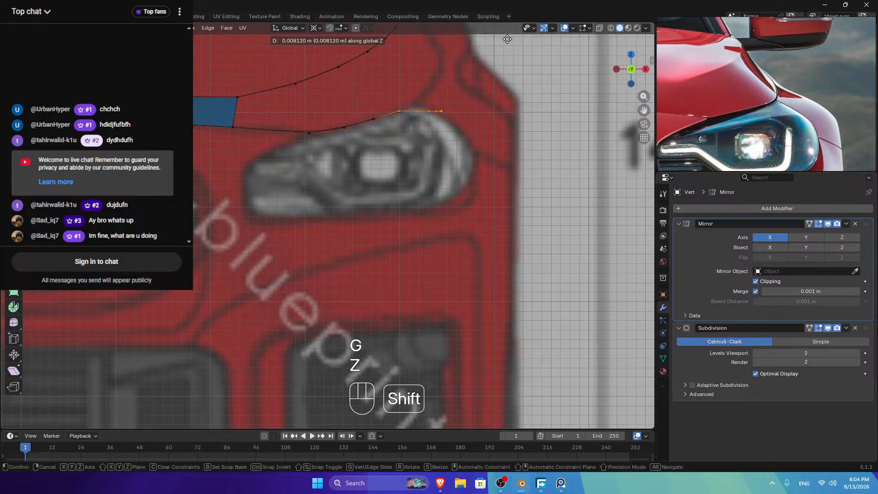
shift+click(475, 99)
key(g)
key(z)
shift+click(483, 48)
Step: In side view, move the edge vertically to match the blueprint's hood line
click(645, 69)
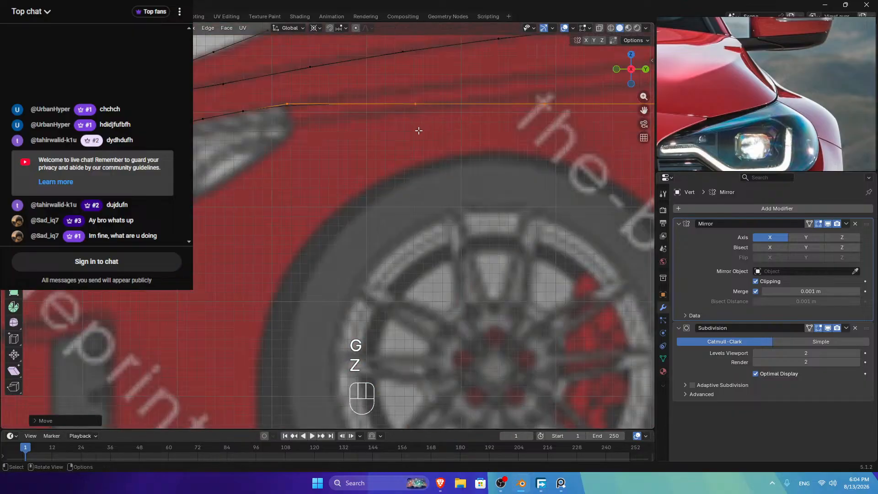
scroll(339, 135, up, 2)
drag(633, 110, 594, 202)
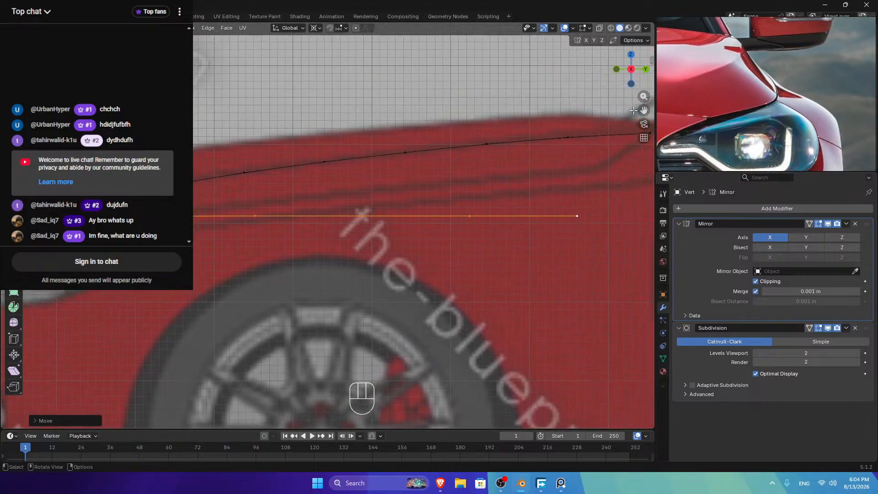
key(g)
key(z)
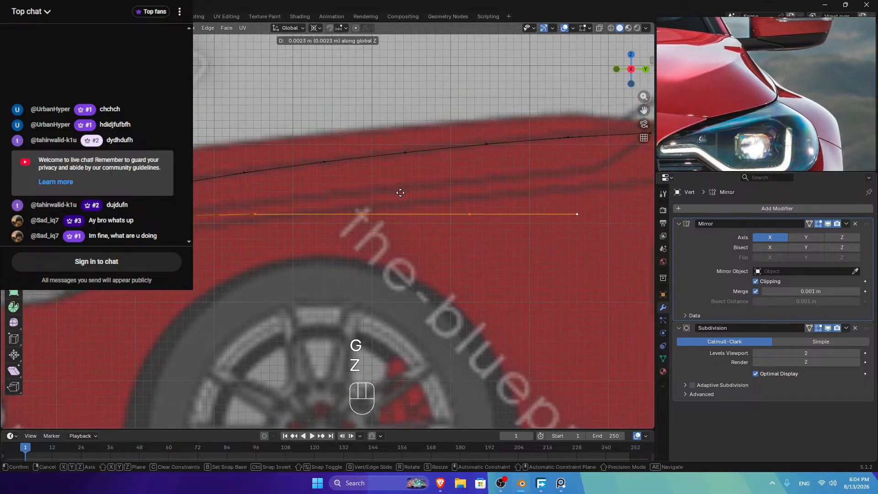
click(412, 183)
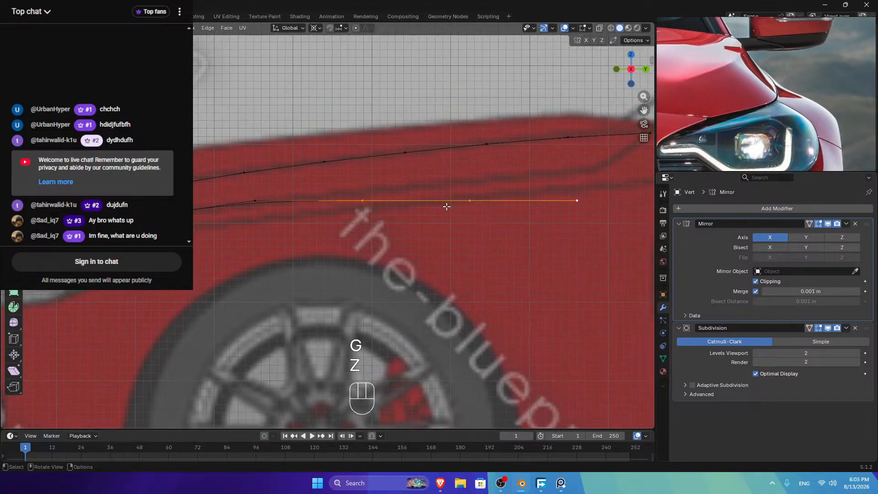
key(g)
key(z)
click(400, 169)
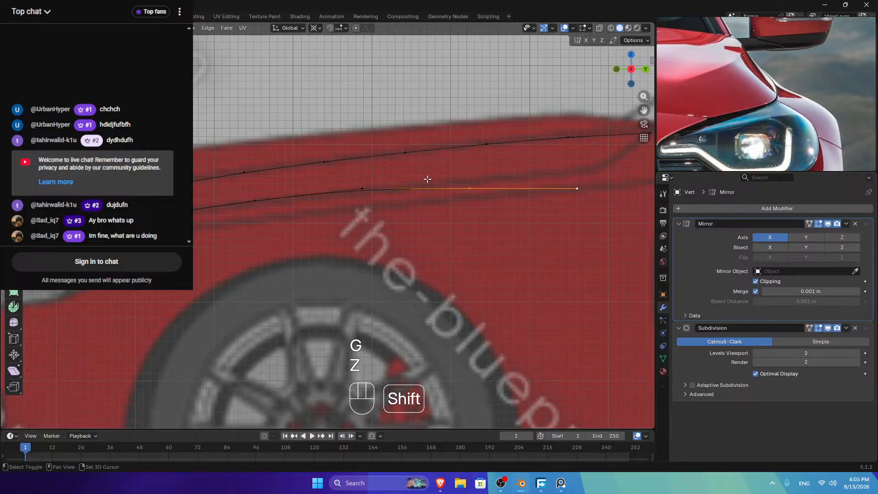
Step: Raise the edge again along Z and lift its outer vertex onto the body line
key(g)
key(z)
shift+click(470, 90)
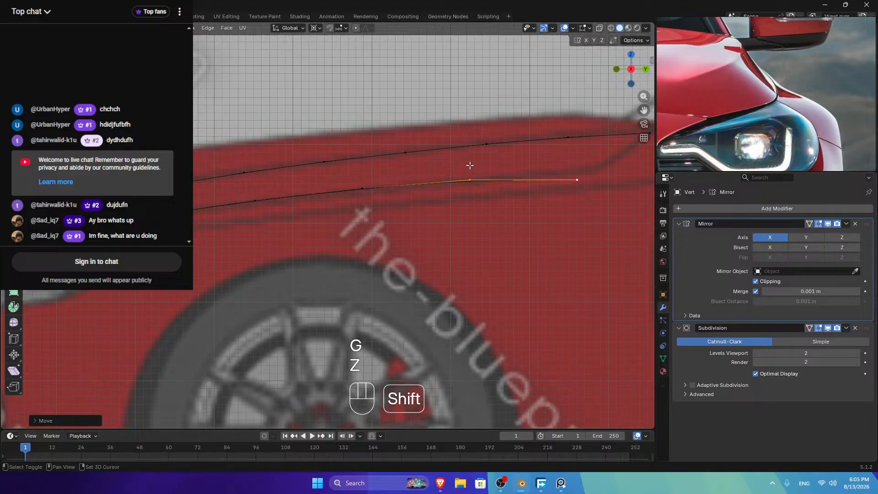
key(g)
key(z)
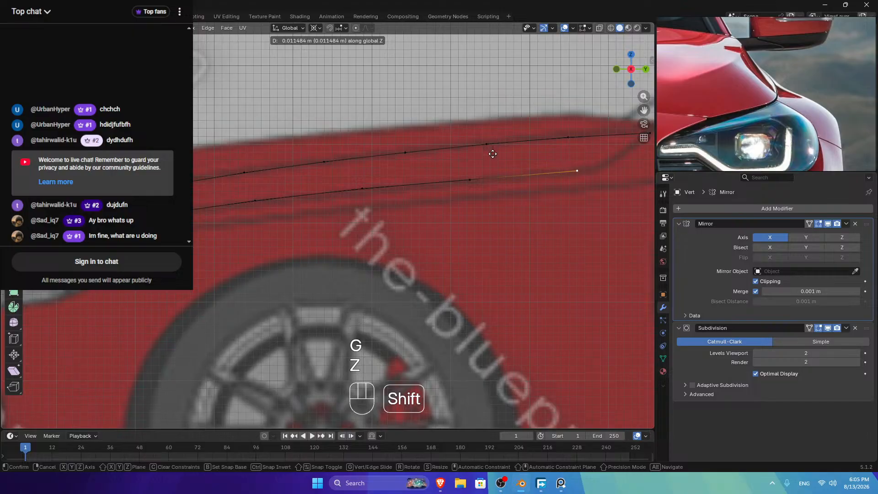
shift+click(517, 154)
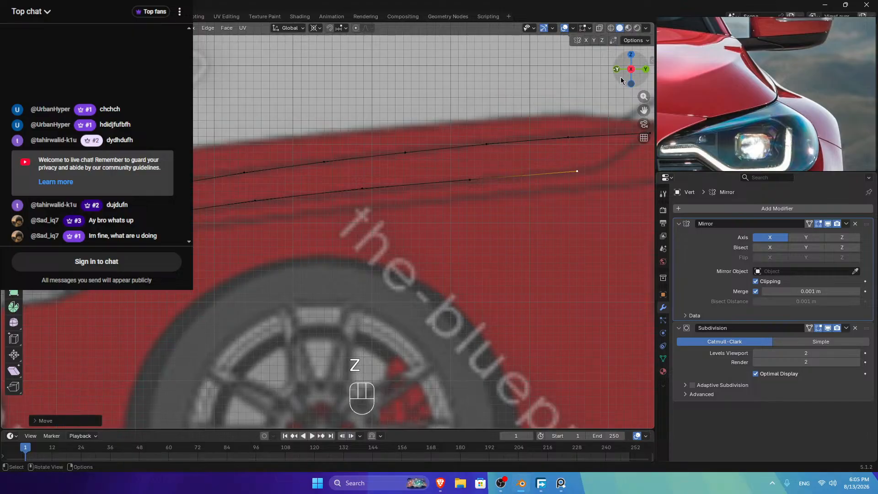
Step: Fill a face between the strip's corner vertex and the gap-border vertices
click(630, 54)
key(Tab)
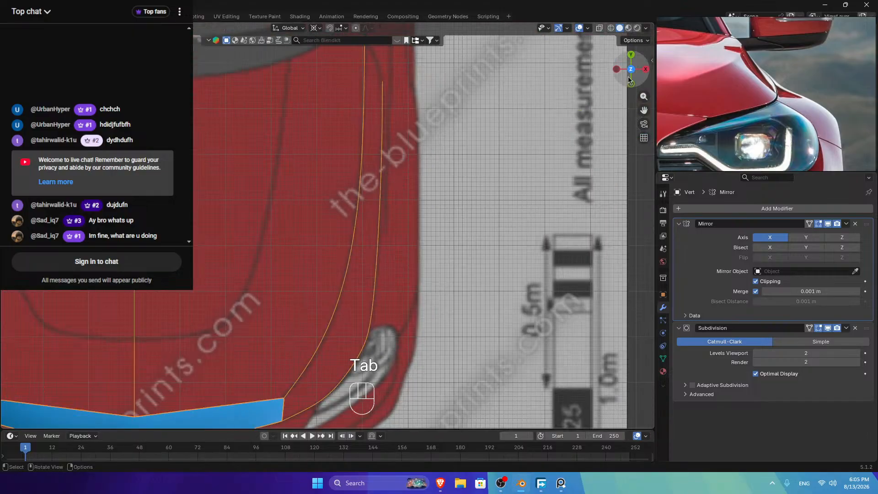
middle_drag(492, 232, 366, 274)
scroll(310, 277, down, 4)
key(Tab)
click(214, 259)
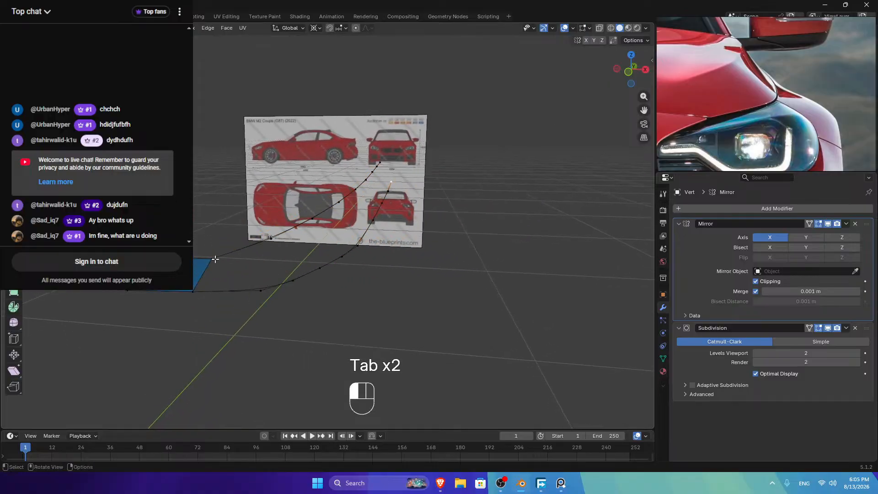
shift+click(199, 288)
shift+click(260, 292)
shift+click(203, 293)
shift+click(274, 242)
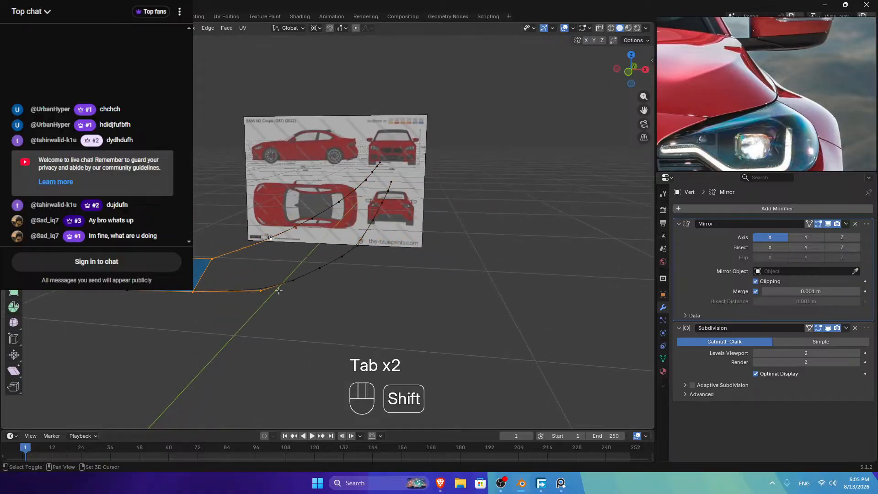
key(f)
Step: Fill two more faces toward the hood side curve, then return to top view
shift+click(297, 280)
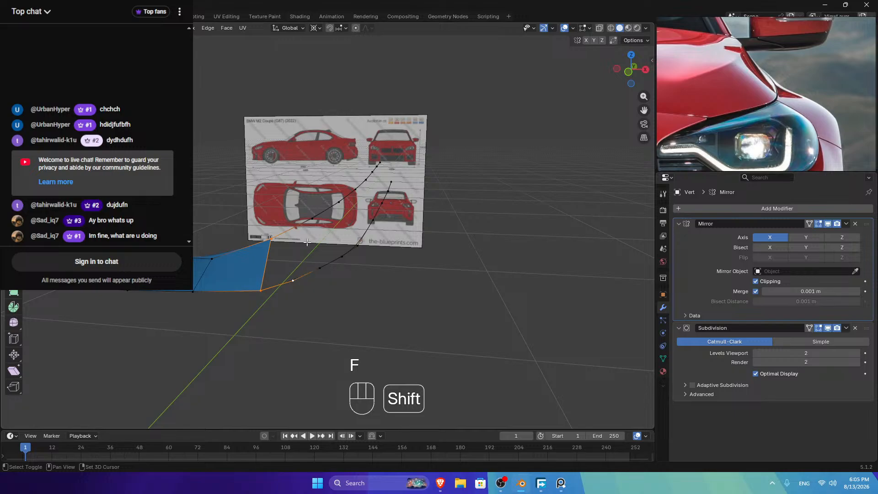
shift+click(318, 267)
key(f)
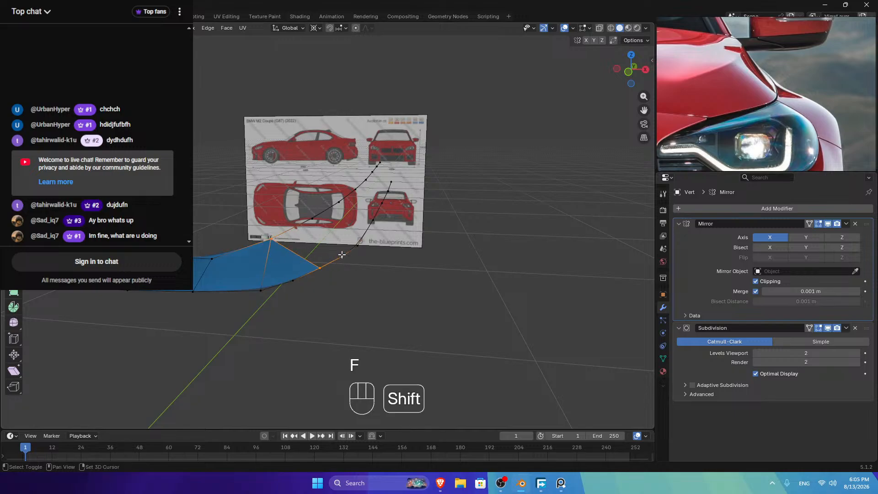
shift+click(312, 225)
key(f)
click(631, 55)
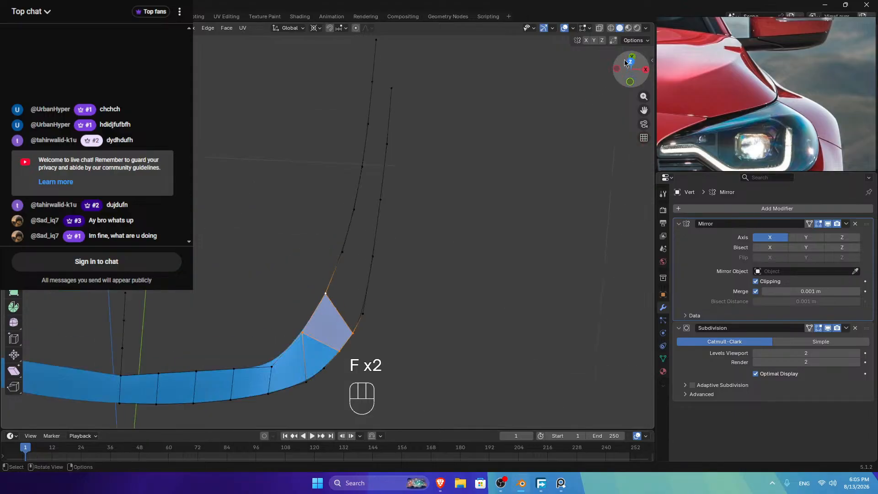
click(573, 29)
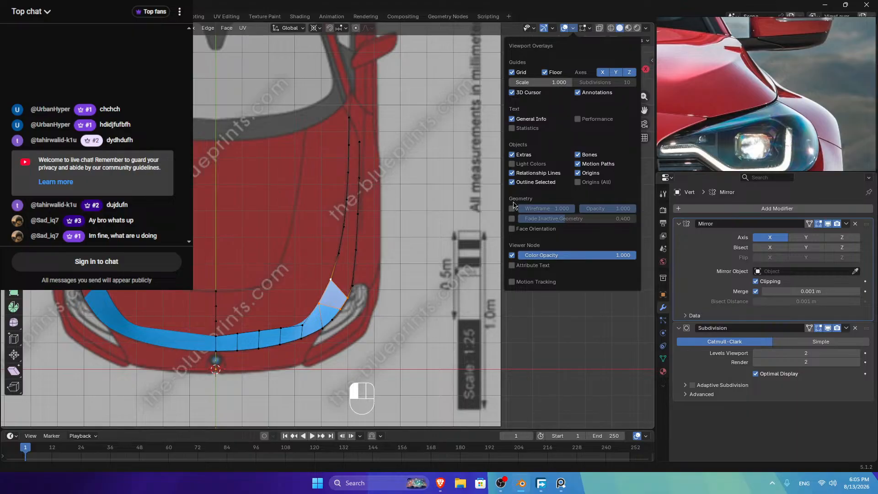
Step: Turn on the Statistics overlay and join the two side curves' top vertices with an edge
click(517, 129)
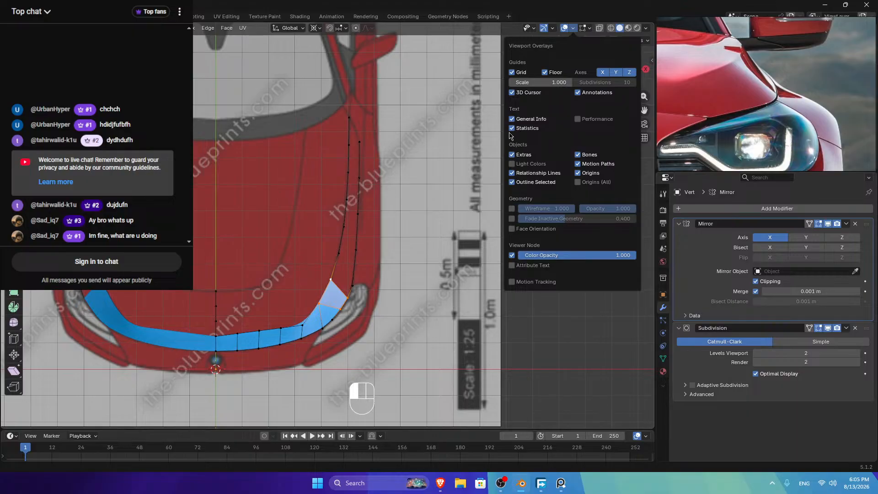
click(327, 285)
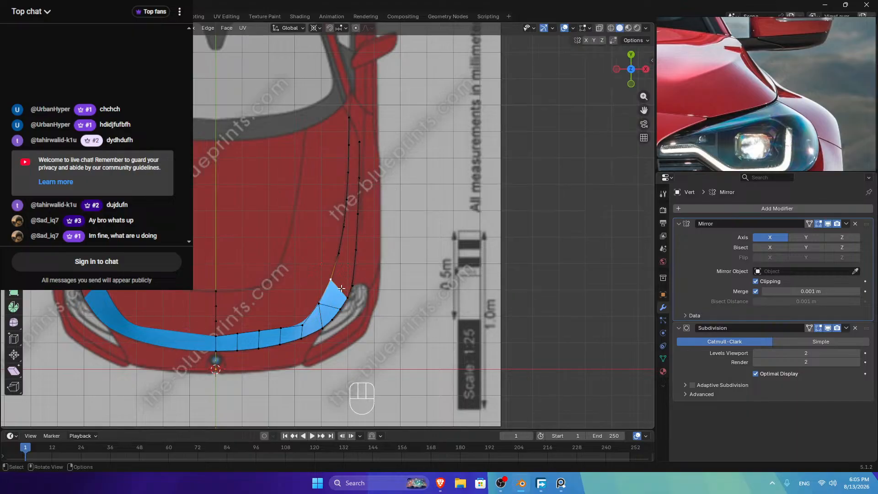
scroll(341, 285, up, 1)
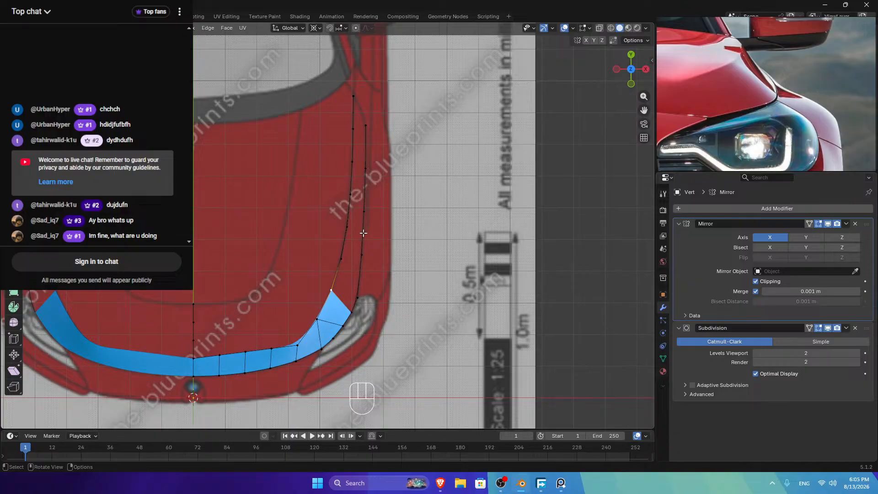
ctrl+click(353, 96)
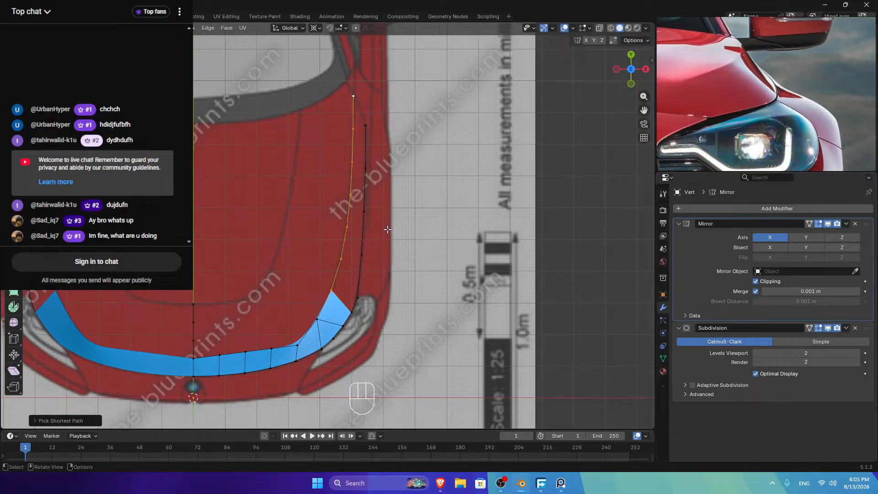
click(353, 311)
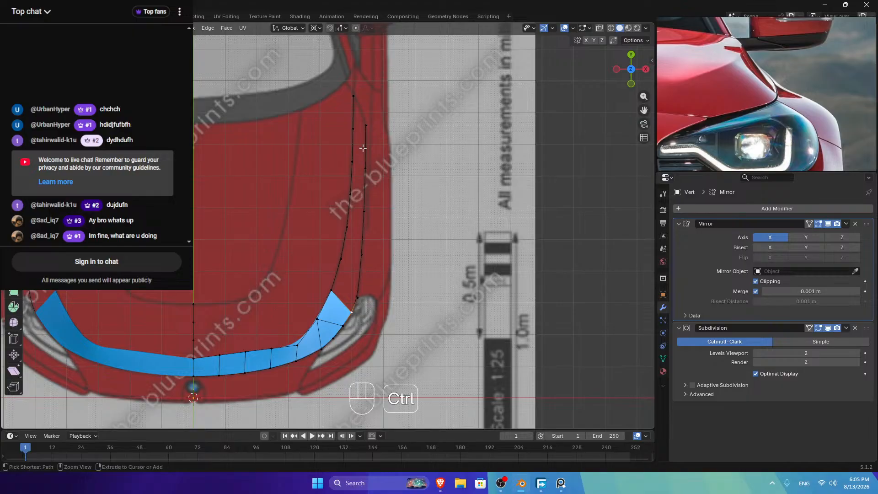
ctrl+click(366, 125)
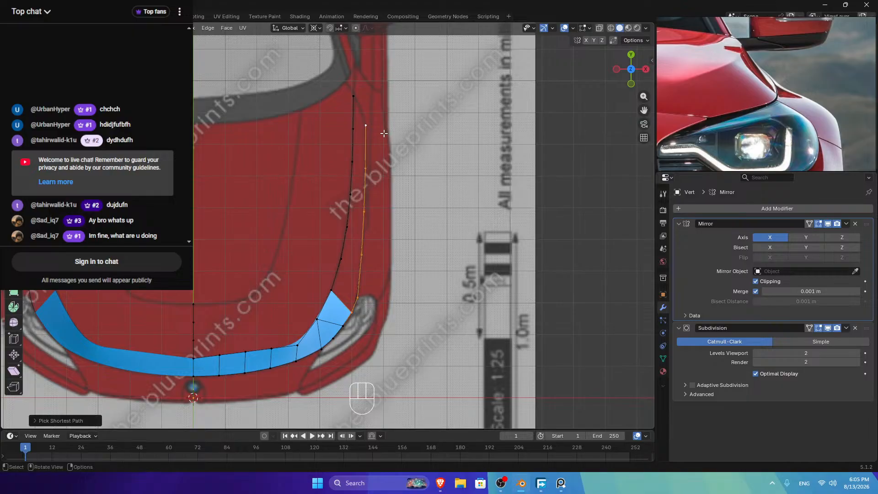
click(365, 125)
shift+click(353, 96)
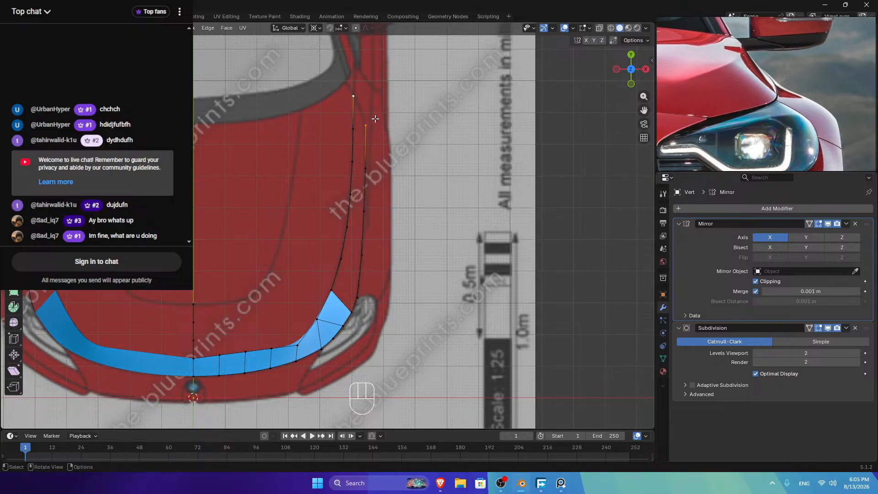
key(f)
Step: Select the outer side curve's whole vertex line to prepare a loop cut
click(353, 312)
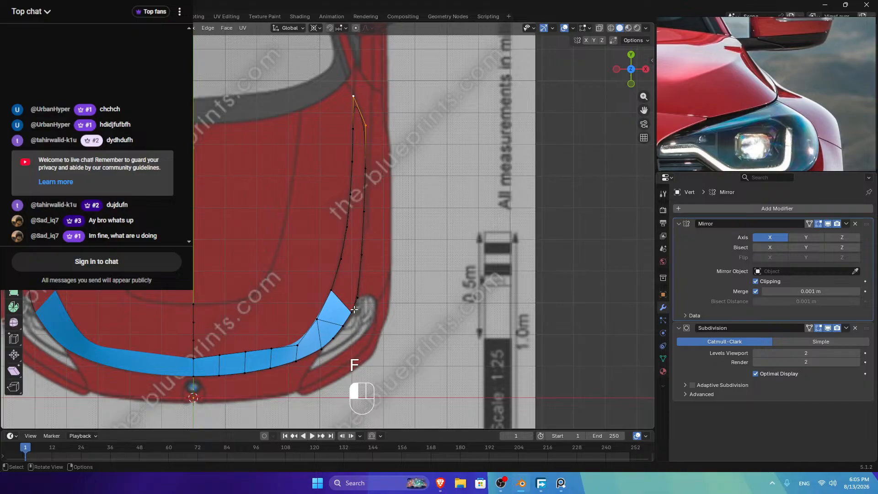
ctrl+click(371, 133)
key(ctrl+r)
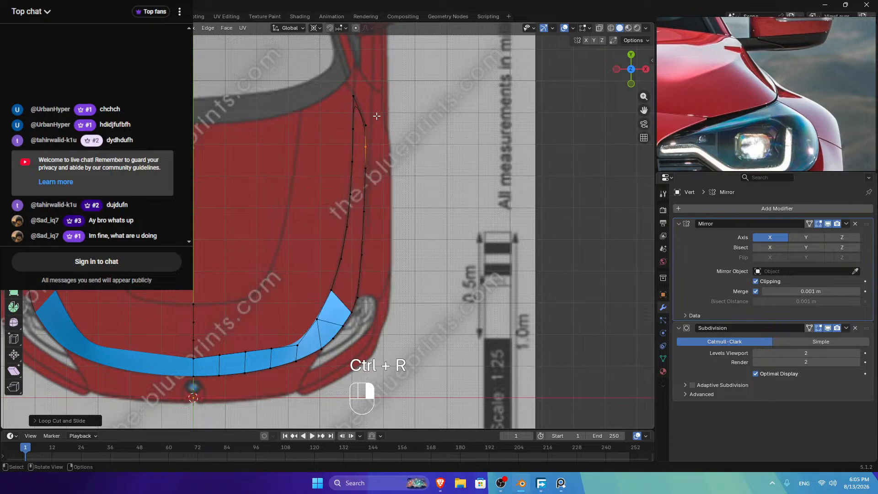
Step: Evenly space the vertices along the selected hood line with LoopTools Space, applied twice
right_click(420, 187)
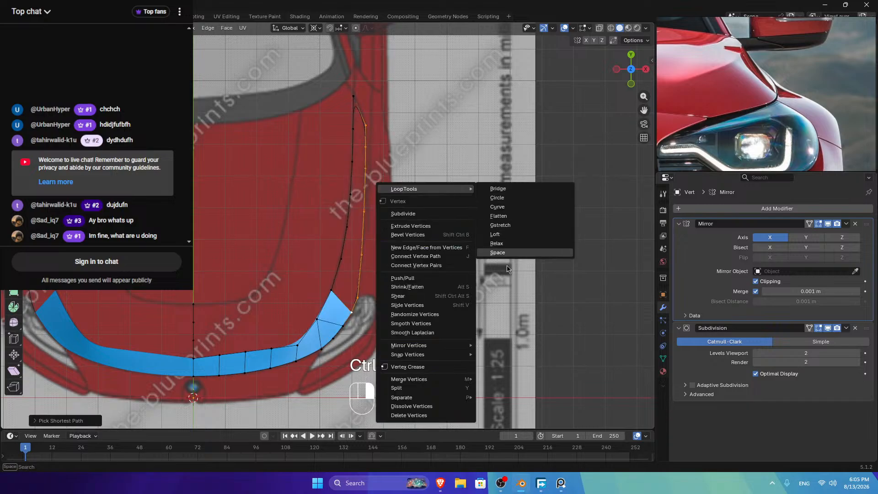
click(492, 252)
right_click(466, 200)
mouse_move(507, 200)
click(542, 264)
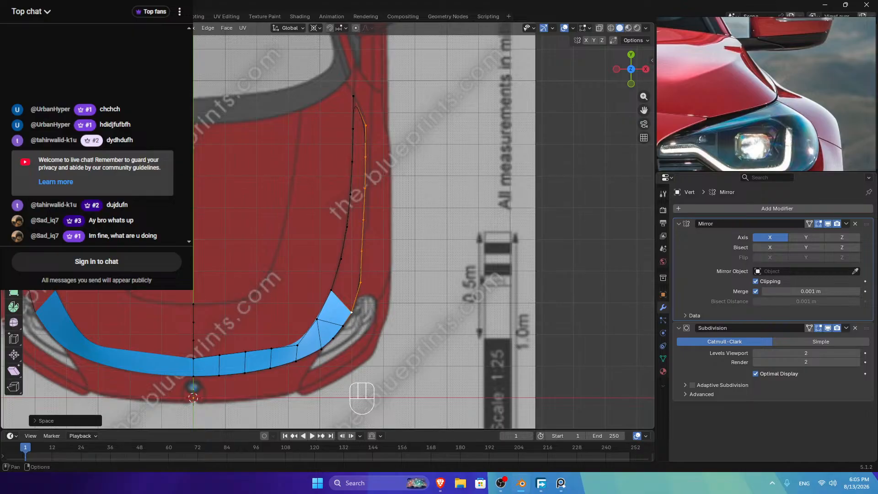
Step: Dissolve the stray edge on the hood strip
key(Tab)
click(334, 328)
key(x)
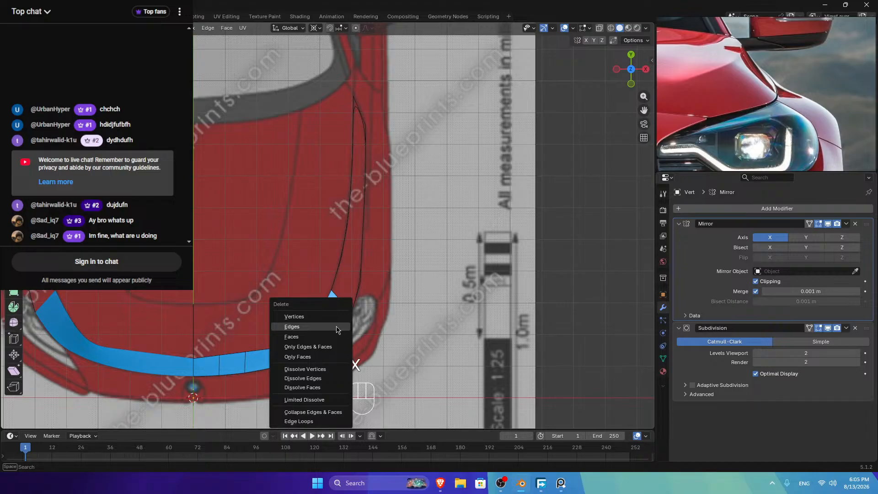
click(312, 379)
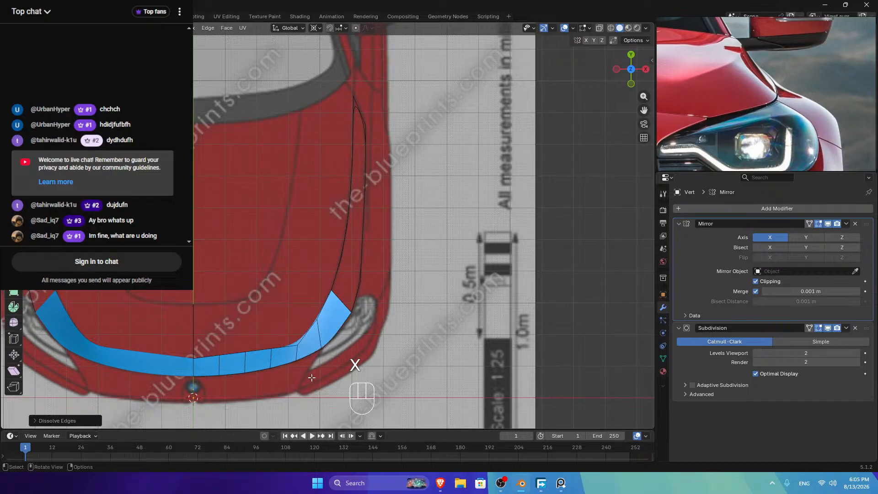
key(Tab)
key(Tab)
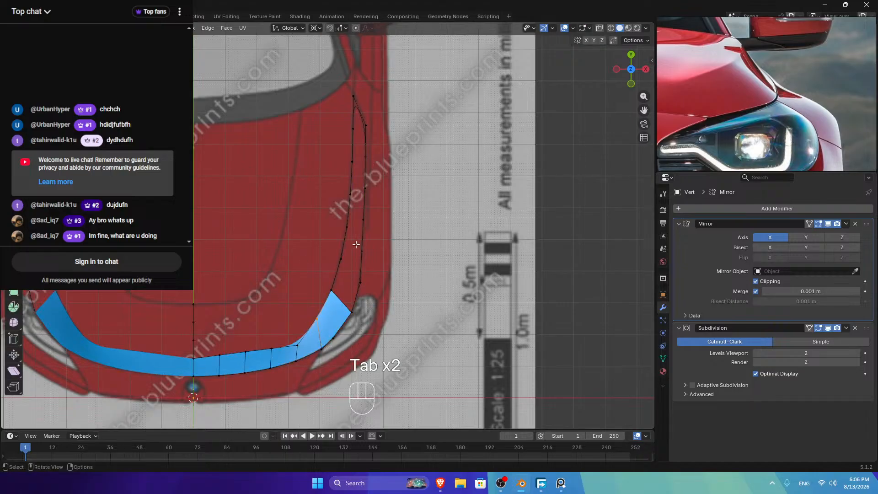
Step: Slide the outer-curve vertex up its edge and merge the resulting duplicate vertex by distance
click(366, 157)
key(g)
key(g)
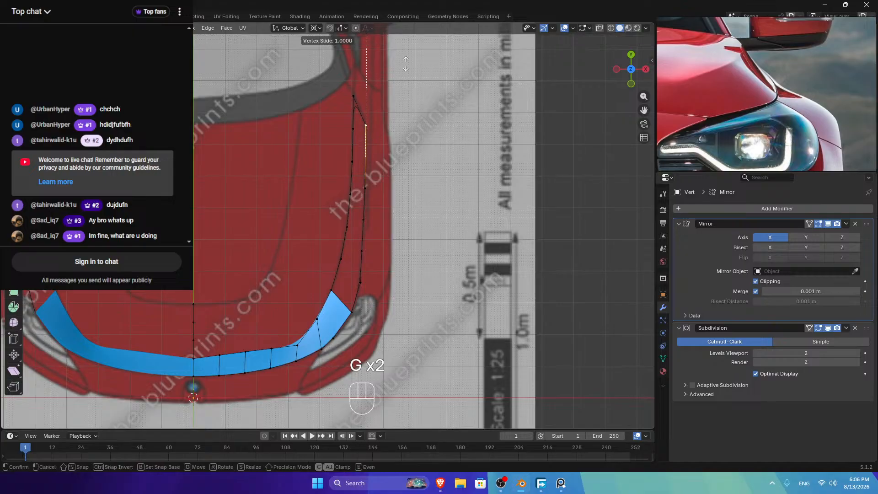
click(410, 219)
key(a)
key(m)
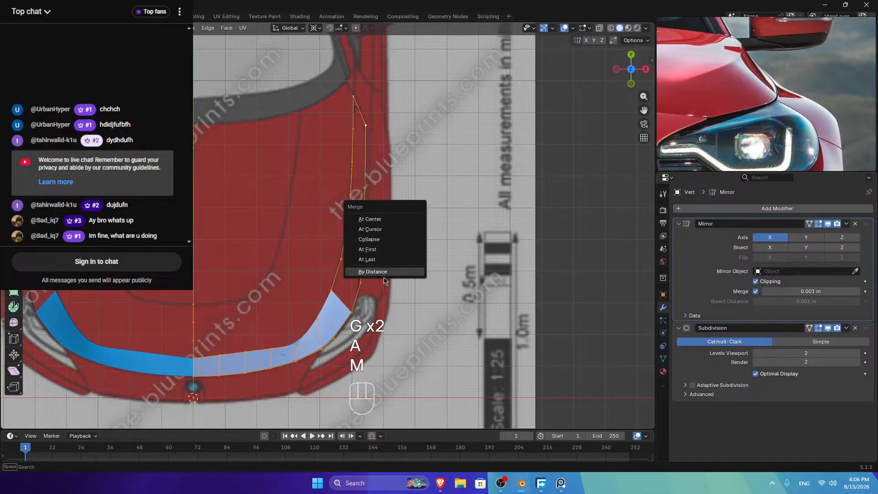
click(389, 274)
Step: Evenly space the vertex path along the hood's side edge, starting from the strip's outer corner
click(322, 349)
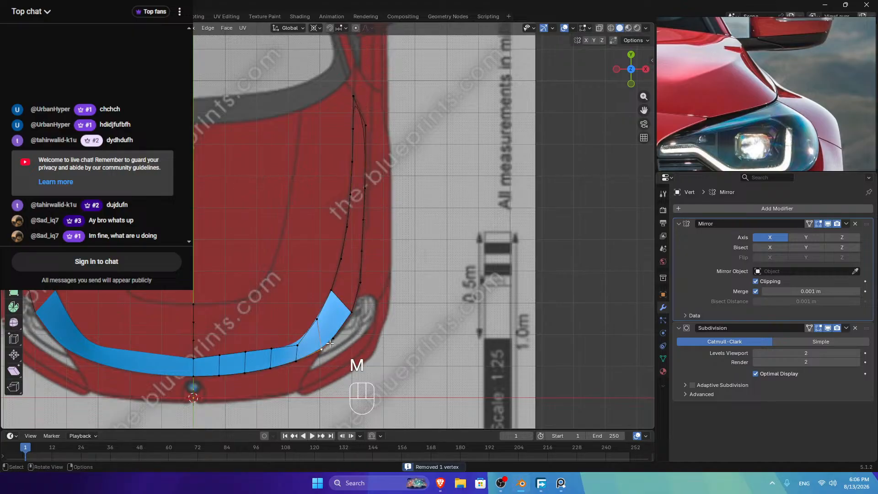
ctrl+click(351, 312)
right_click(452, 173)
mouse_move(453, 174)
click(524, 237)
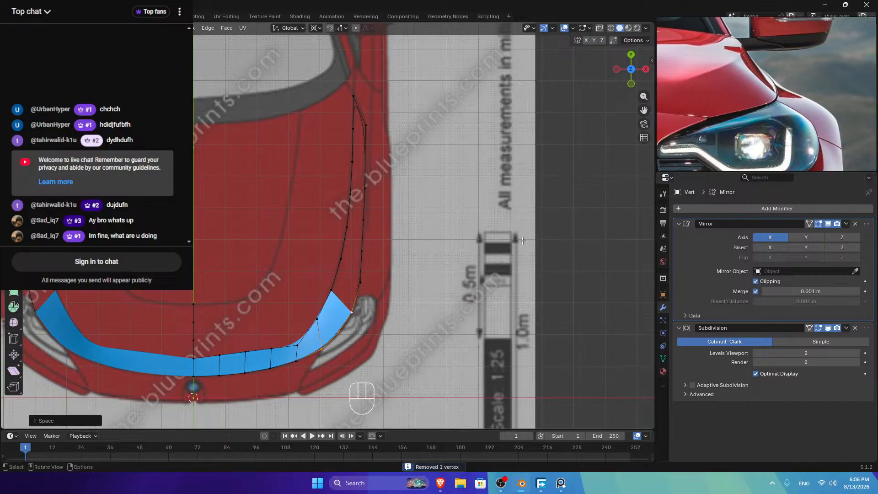
key(Tab)
key(Tab)
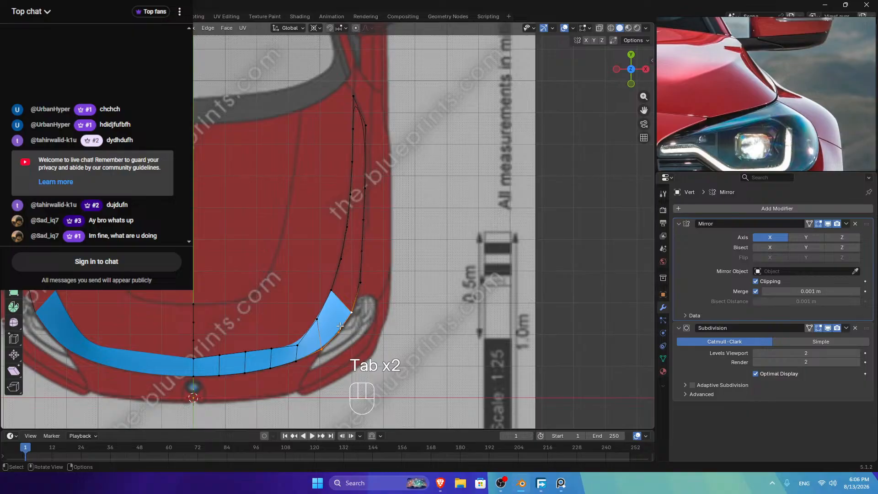
click(351, 312)
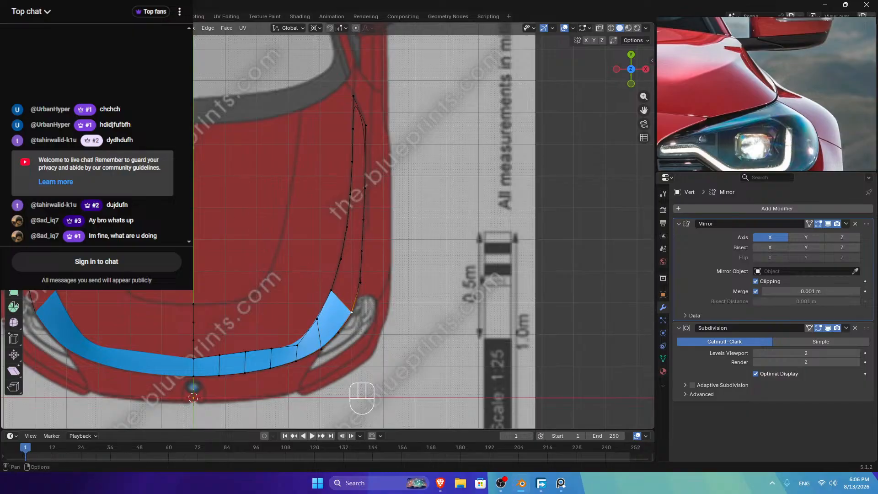
Step: In edge mode, delete the corner piece at the end of the hood strip
key(2)
key(x)
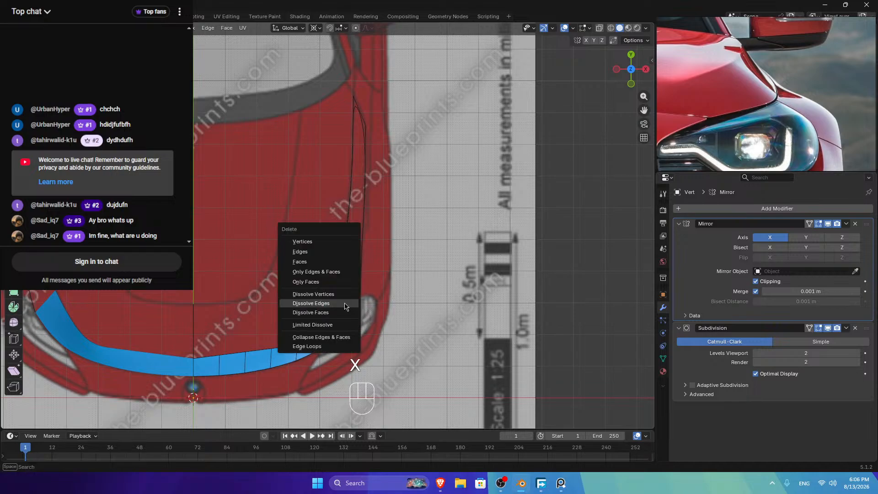
click(310, 252)
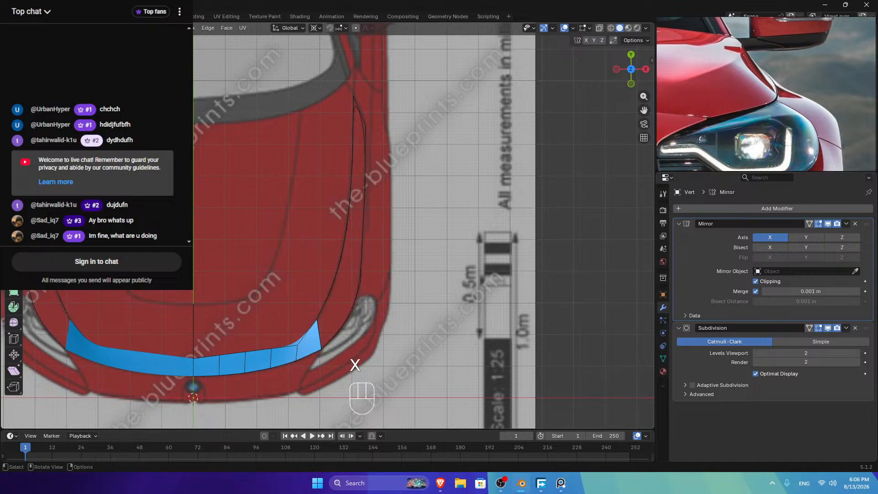
Step: Add a loop cut across the hood strip near its end
click(325, 315)
shift+click(345, 322)
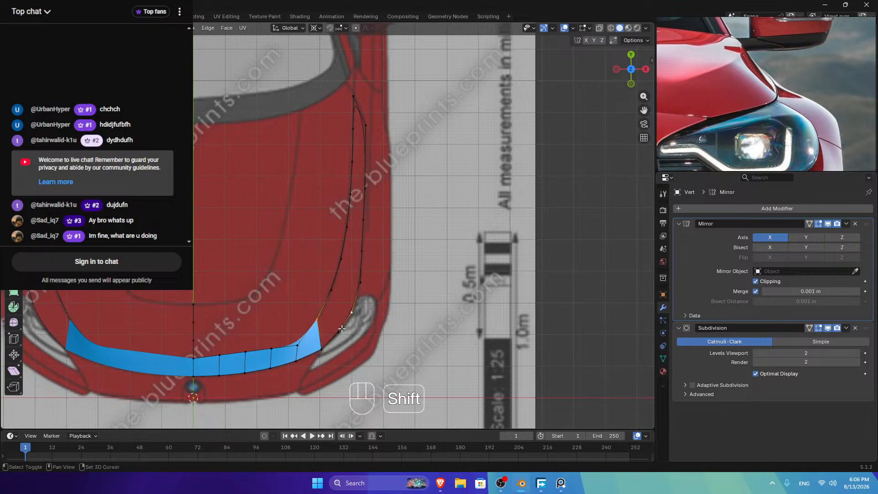
click(346, 312)
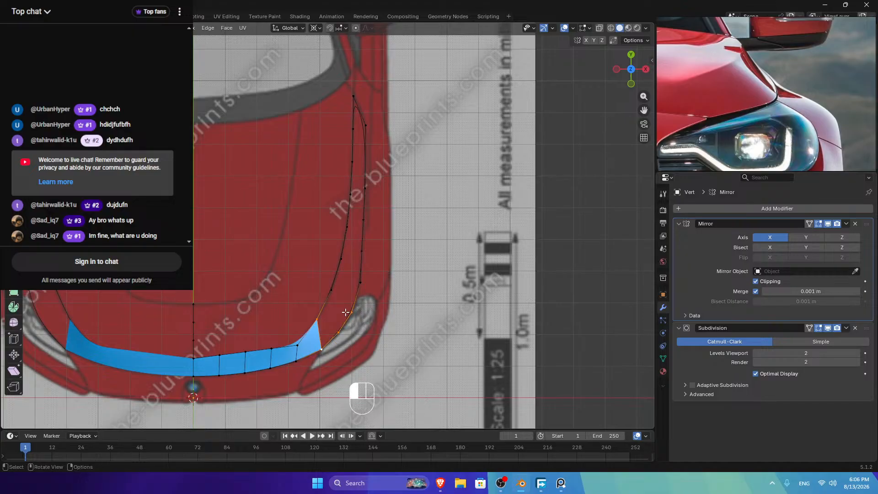
key(ctrl+r)
click(329, 305)
right_click(329, 304)
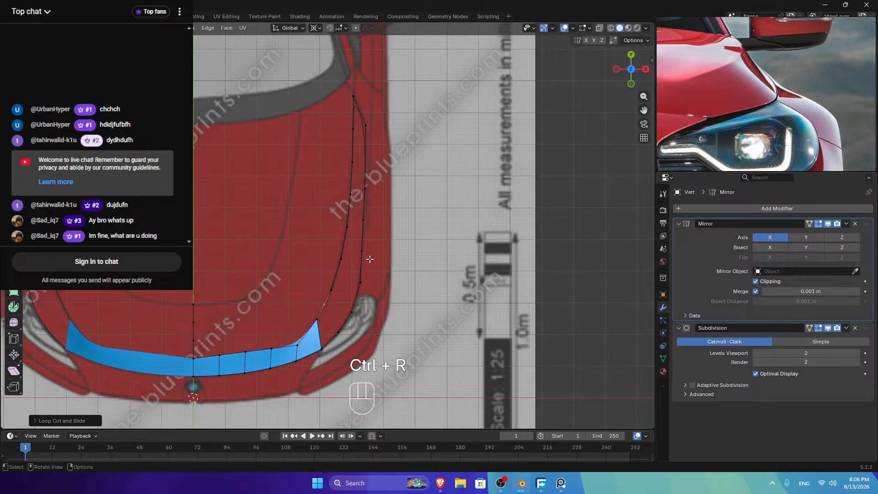
Step: Evenly space the vertices along the inner side edge, bottom to top
click(316, 319)
ctrl+click(353, 96)
right_click(441, 108)
mouse_move(475, 108)
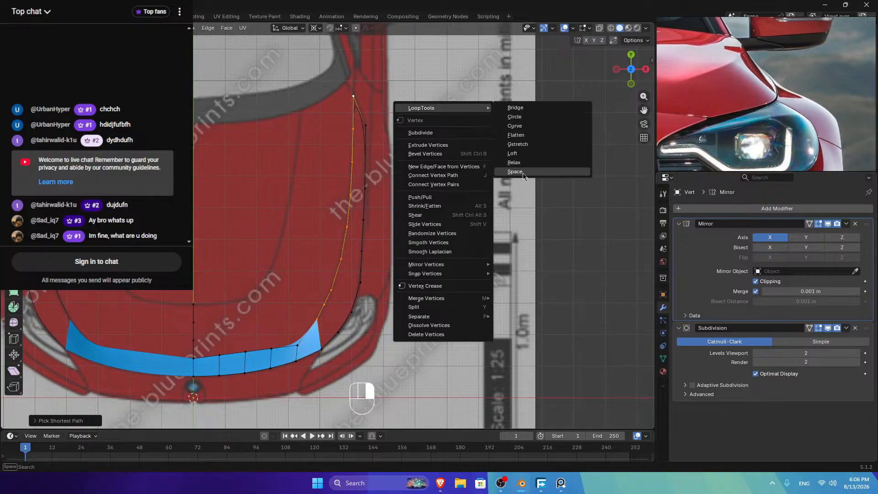
click(514, 172)
Step: Fill a four-vertex face at the strip's outer end
click(317, 323)
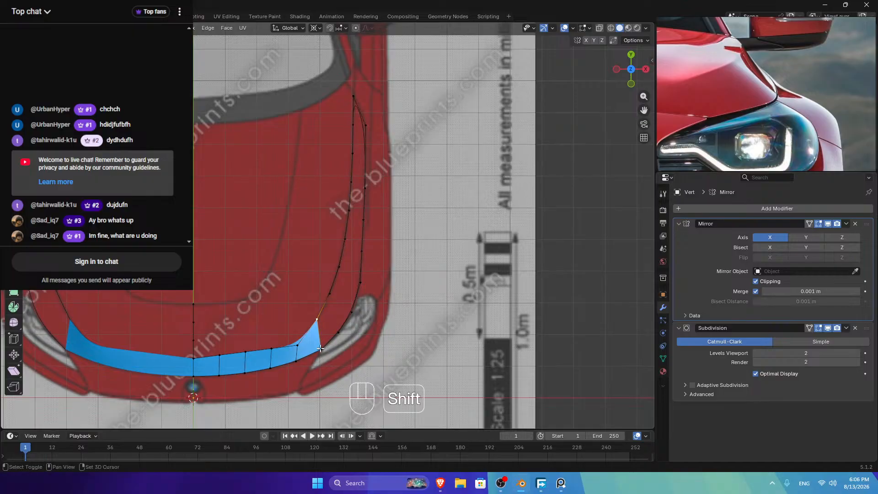
shift+click(321, 350)
shift+click(340, 331)
shift+click(332, 291)
key(f)
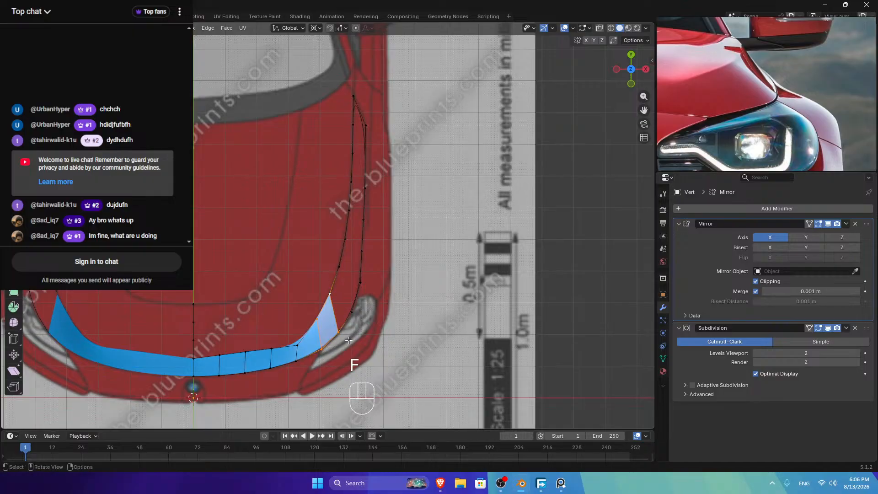
Step: Select both side-edge vertex paths and add a loop cut for an extra edge vertex
click(329, 293)
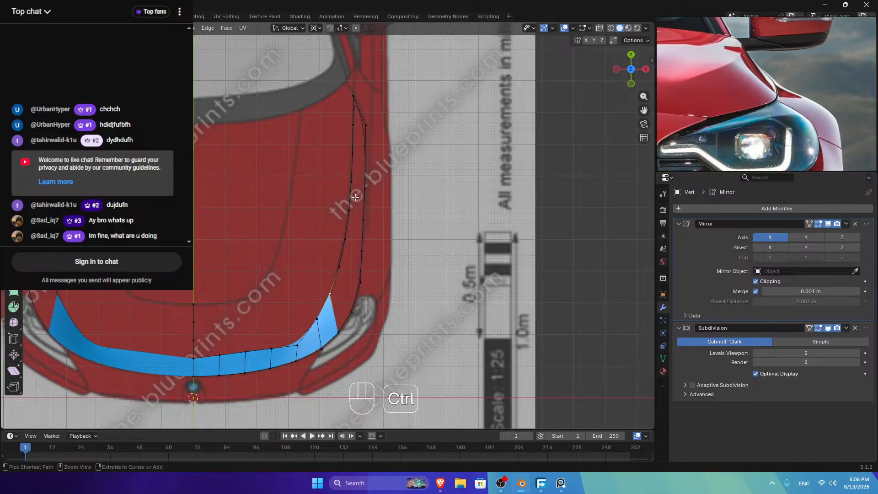
ctrl+click(353, 96)
click(339, 331)
ctrl+click(365, 125)
key(ctrl+r)
double_click(365, 145)
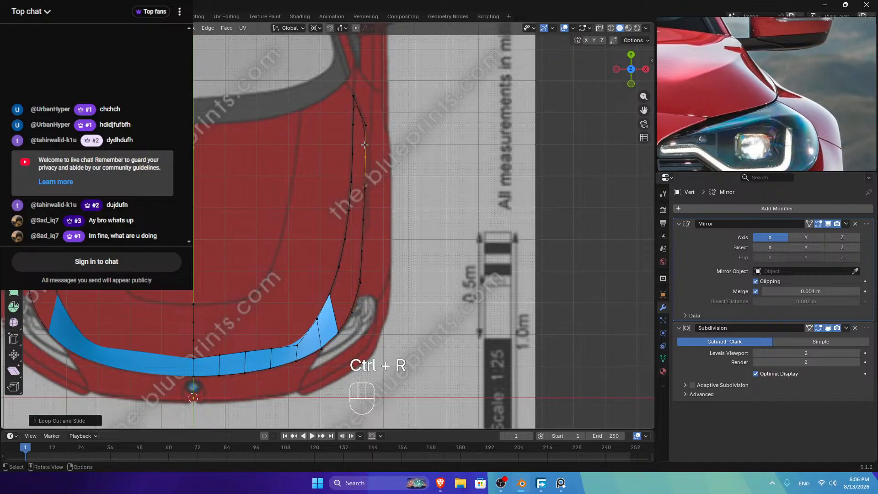
Step: Evenly space the vertices along the right side edge
click(363, 121)
ctrl+click(338, 332)
right_click(460, 154)
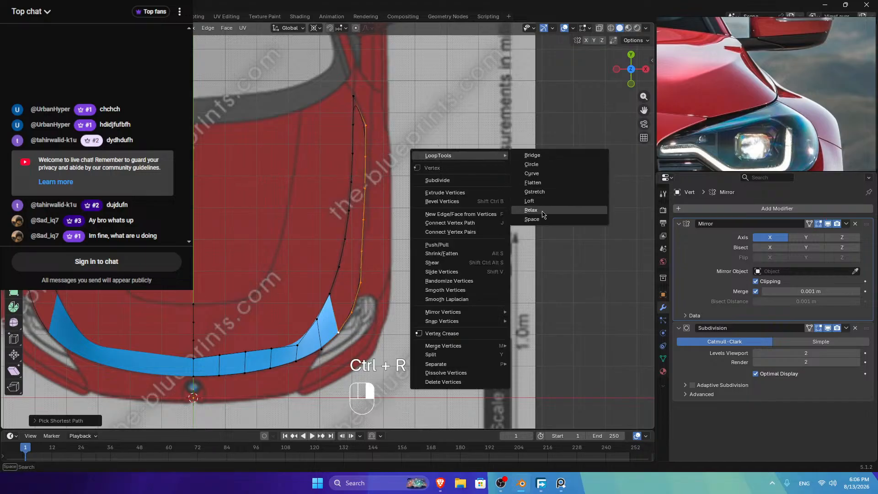
click(537, 222)
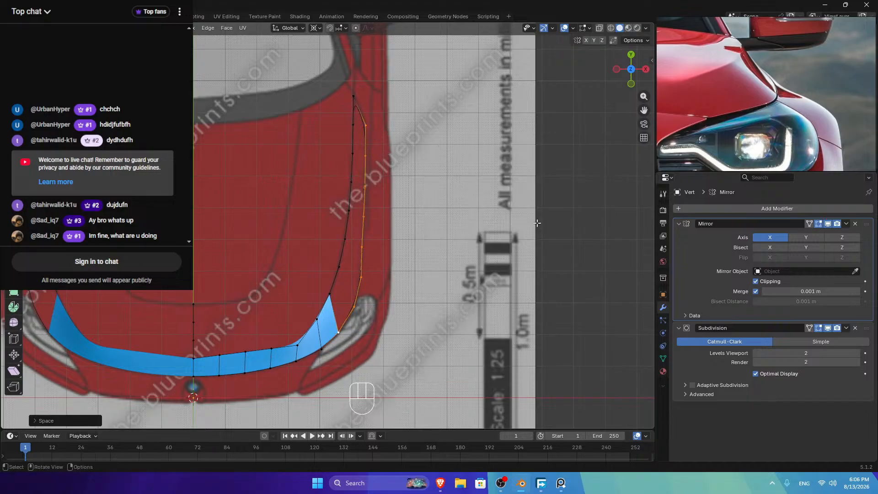
Step: Select the three vertices for the next face between the side edges
click(339, 269)
shift+click(354, 306)
shift+click(329, 293)
Step: Fill the remaining faces between both side edges up to the strip's top
key(f)
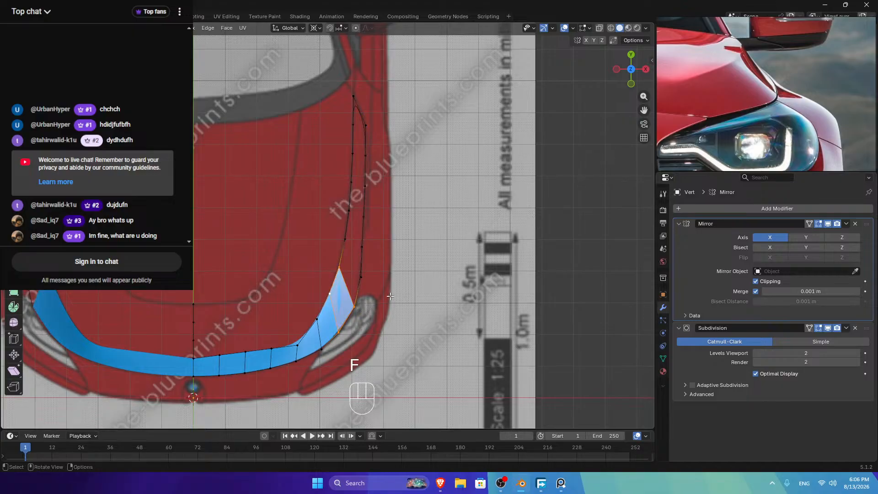
key(f)
key(f)
key(f)
key(f)
key(f)
key(f)
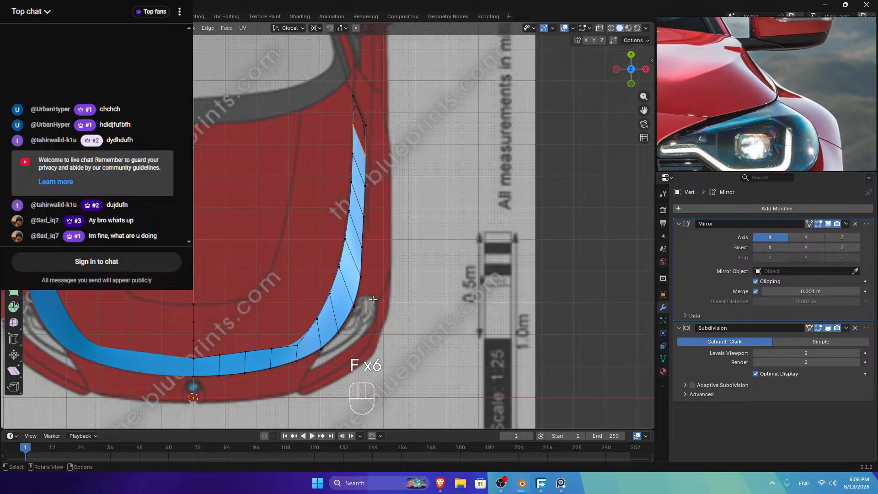
key(f)
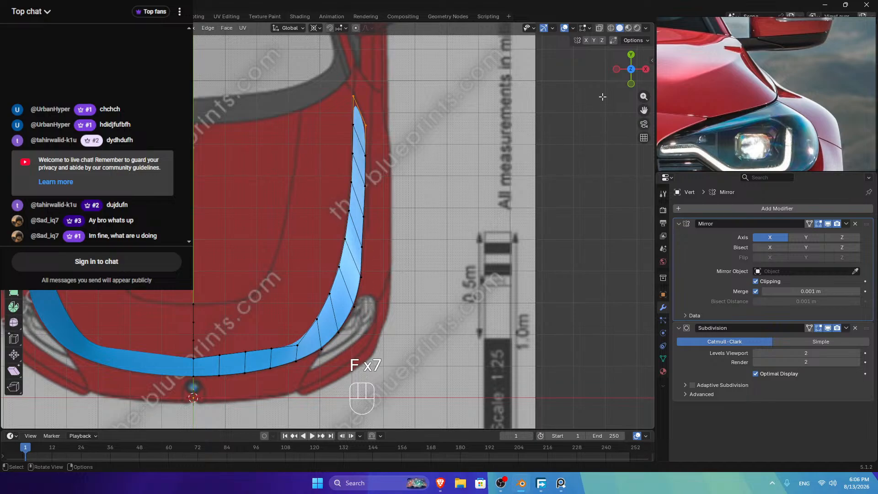
Step: Inspect the filled hood strip in side view against the side blueprint
drag(626, 74, 539, 120)
key(Tab)
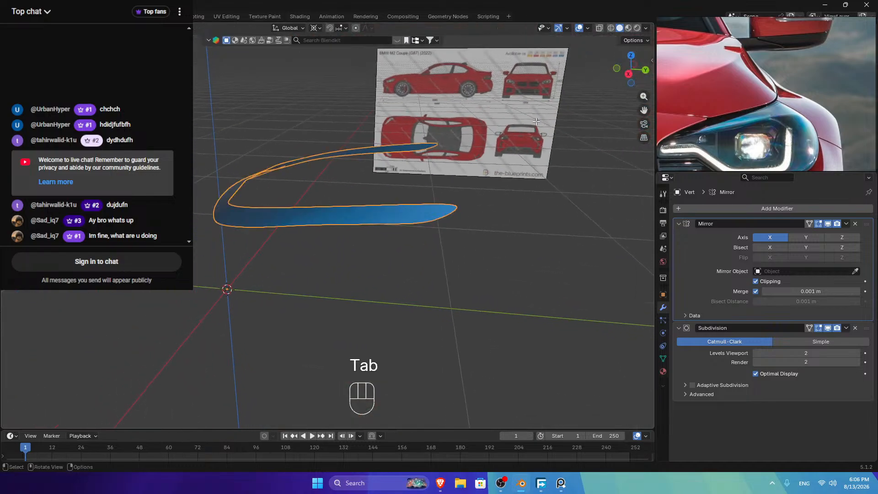
drag(615, 78, 634, 74)
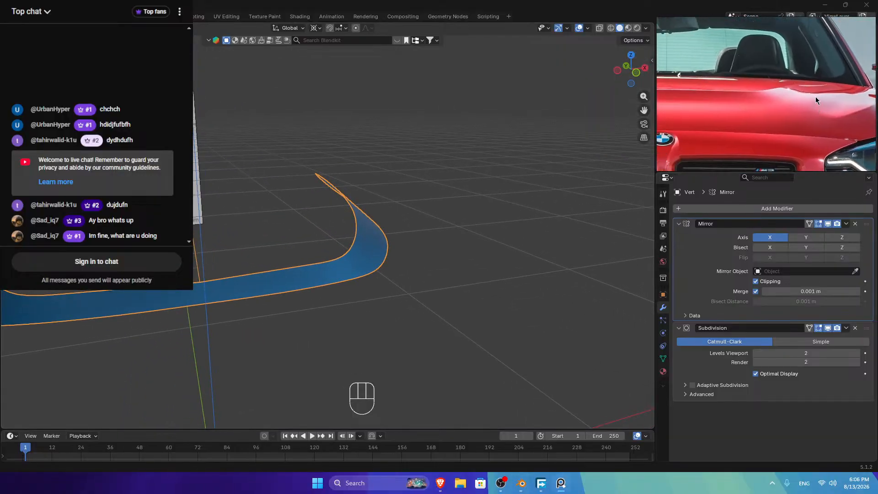
click(637, 76)
key(Tab)
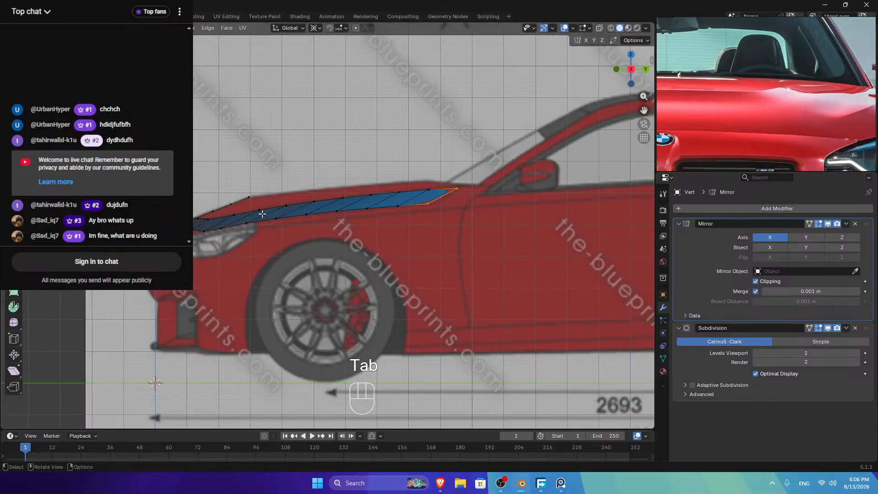
scroll(205, 235, up, 2)
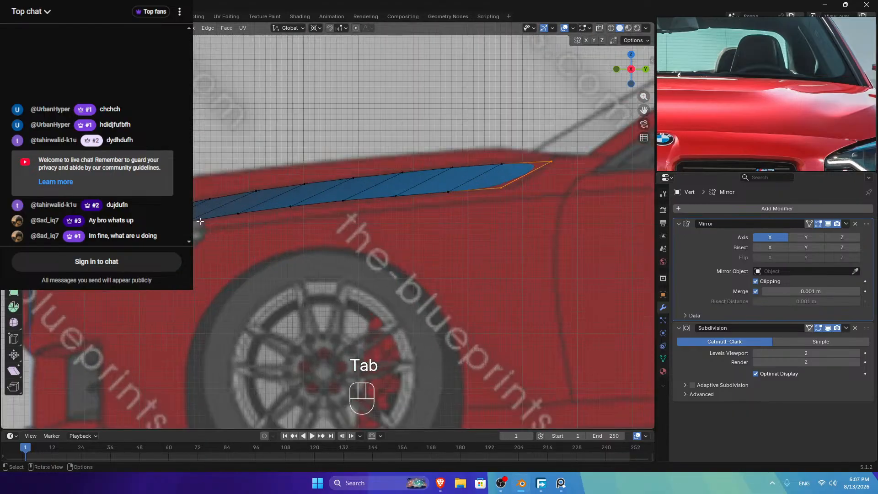
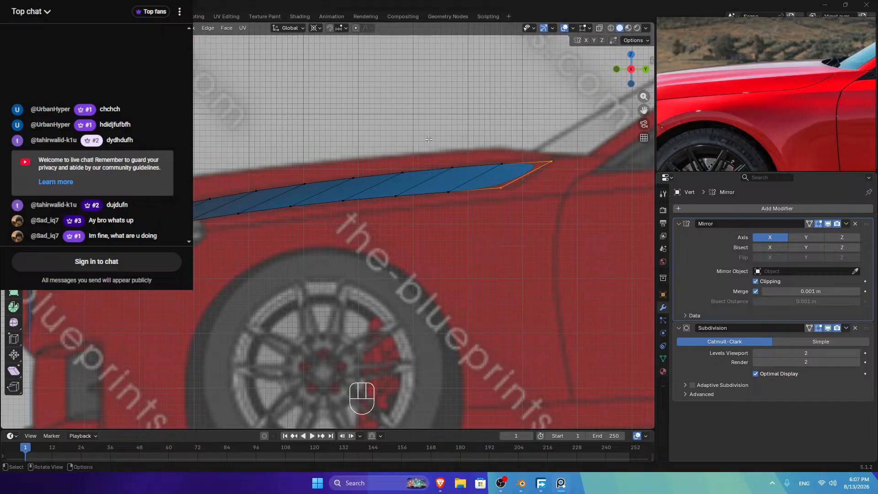
Step: Undo the side-strip faces, slide the strip's end vertex along its edge, and view from the top
key(ctrl+z)
key(ctrl+z)
key(ctrl+z)
key(ctrl+z)
key(ctrl+z)
key(ctrl+z)
key(ctrl+z)
key(ctrl+z)
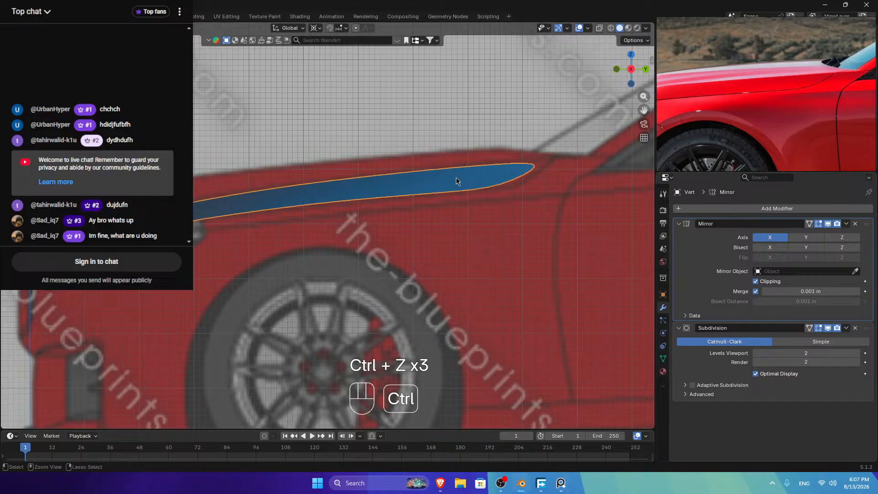
click(201, 223)
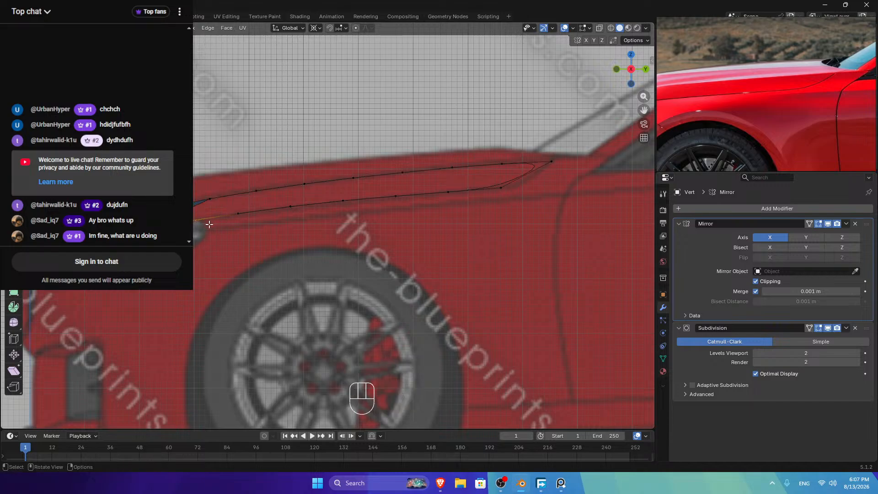
key(g)
key(g)
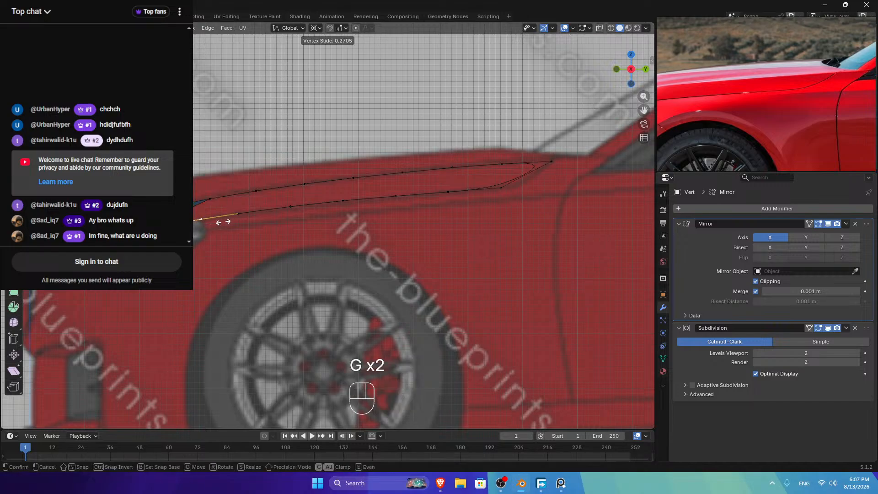
click(203, 228)
click(631, 55)
scroll(362, 317, down, 2)
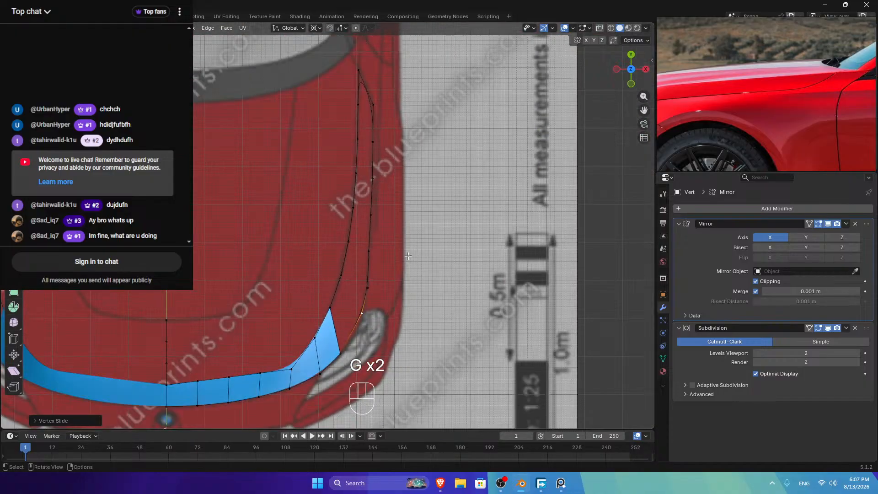
Step: Loop-cut the strip's end edge and move the new vertex along X
key(ctrl+r)
click(351, 344)
click(352, 343)
key(g)
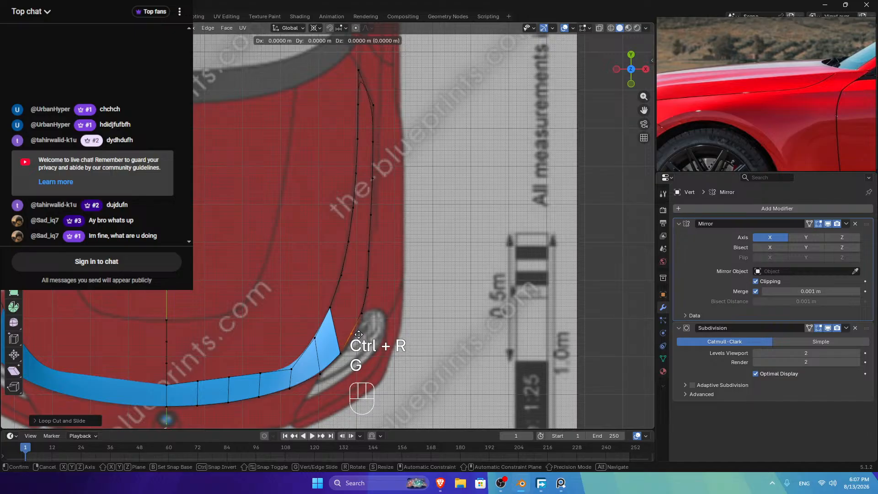
key(x)
shift+click(389, 340)
Step: Evenly space the outer edge chain with LoopTools Space
click(320, 373)
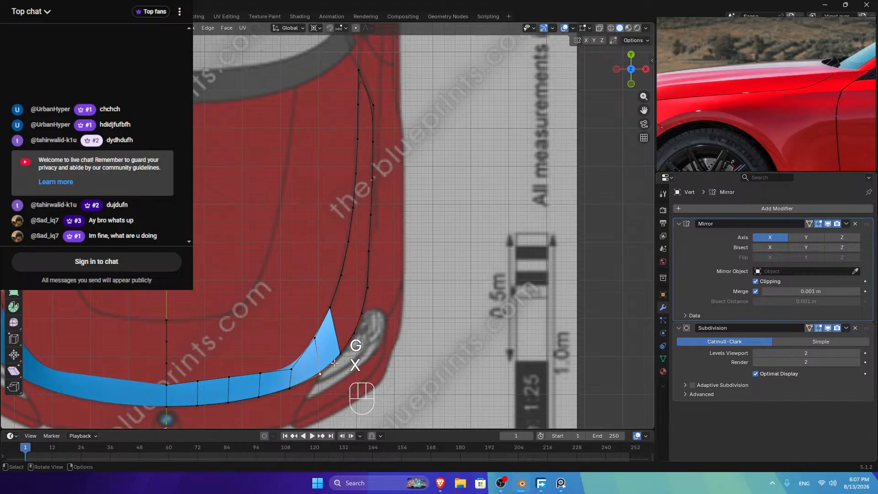
ctrl+click(361, 313)
right_click(445, 233)
mouse_move(424, 233)
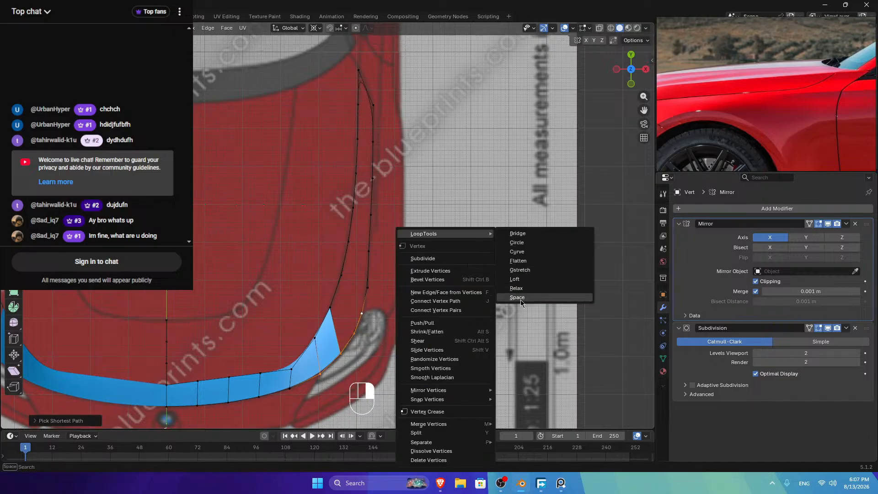
click(517, 298)
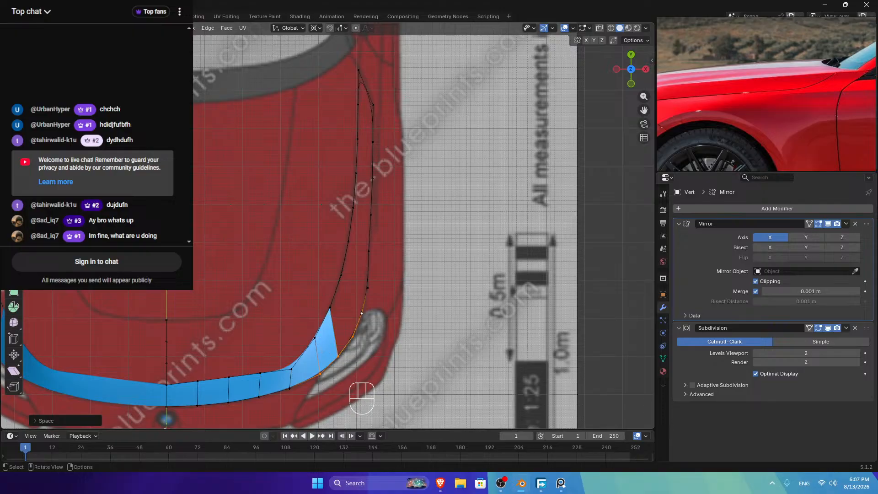
Step: Delete the unwanted end face and fill a new face between the end vertices
key(x)
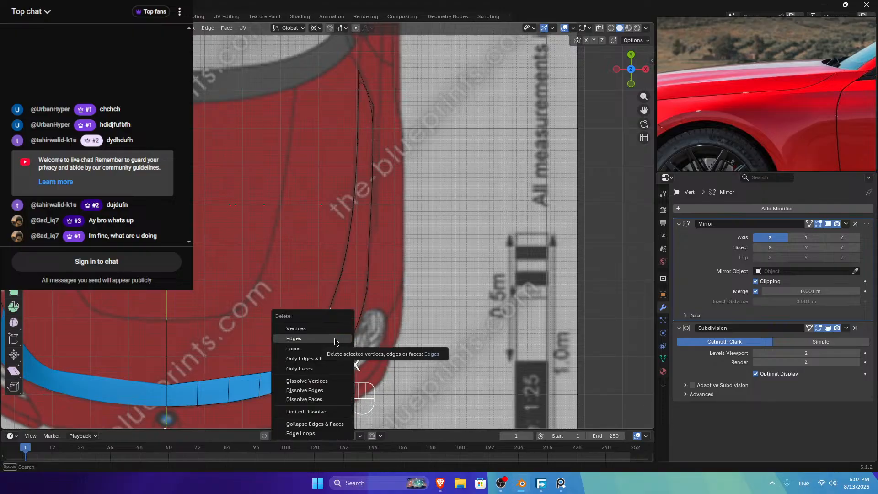
click(320, 349)
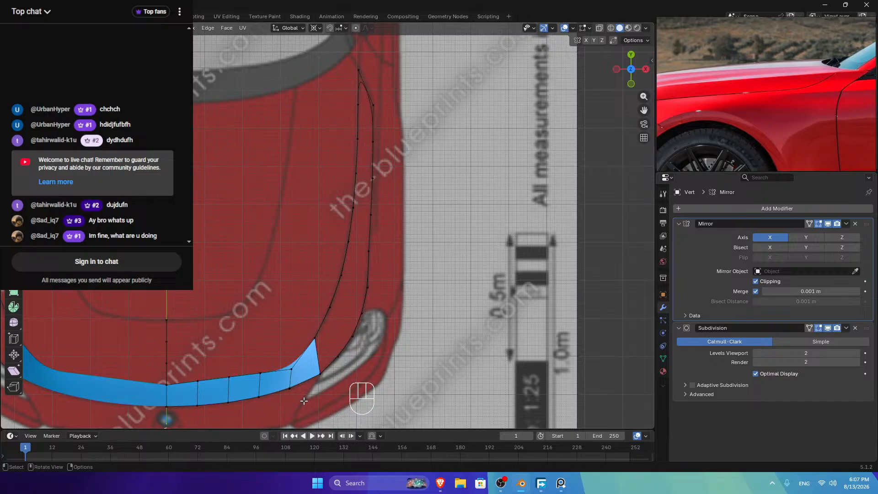
click(316, 338)
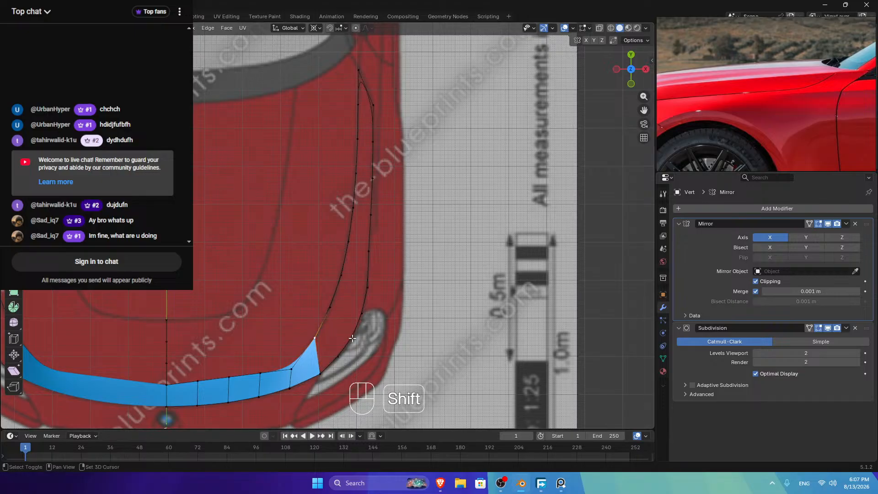
shift+click(339, 357)
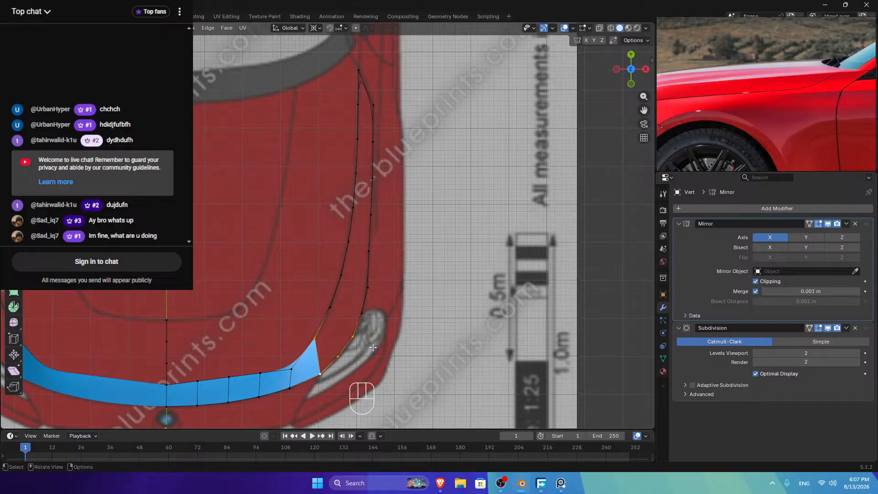
key(f)
Step: Fill further faces up the strip's end, undoing the extra ones
click(323, 328)
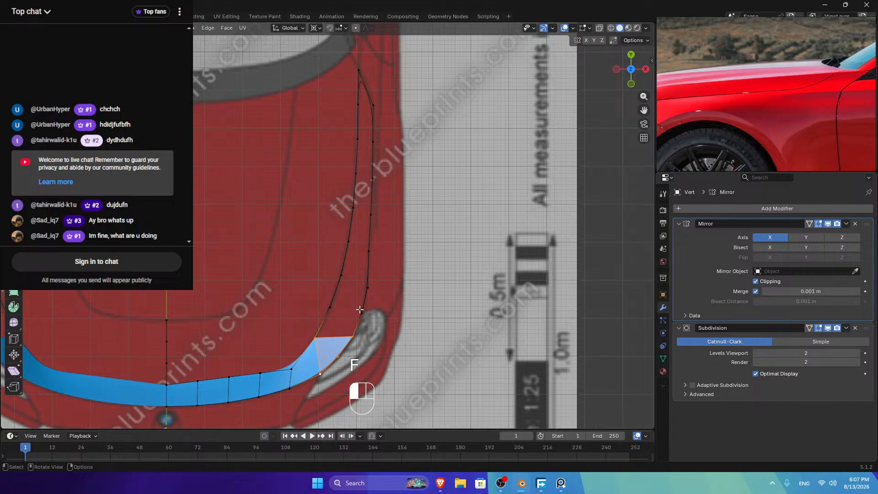
shift+click(317, 339)
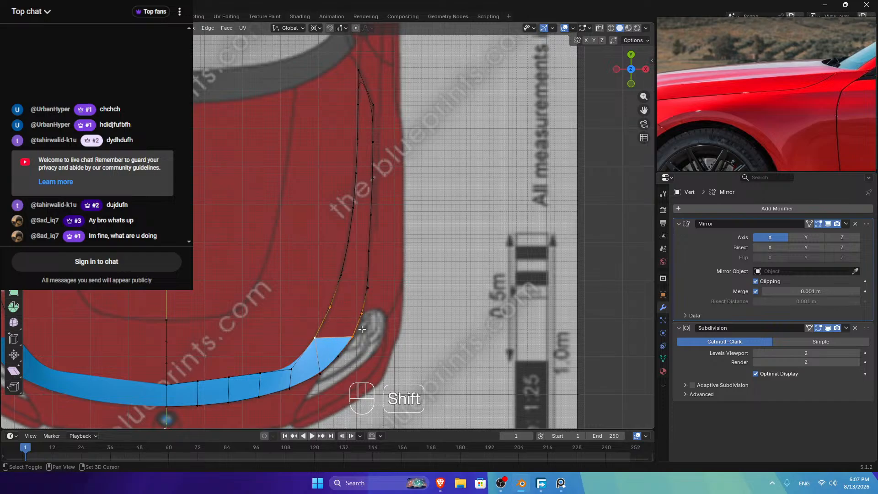
key(f)
click(337, 311)
shift+click(363, 297)
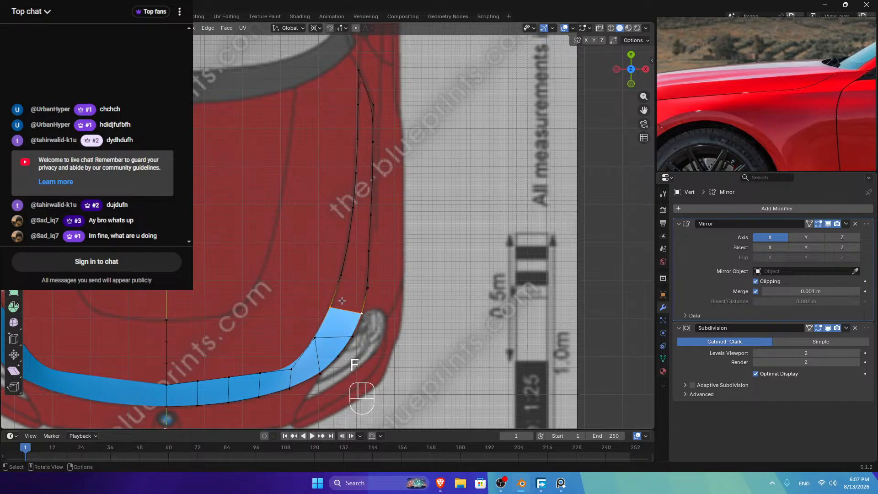
key(f)
key(f)
key(f)
key(f)
key(f)
key(f)
key(ctrl+z)
key(ctrl+z)
key(ctrl+z)
key(ctrl+z)
key(ctrl+z)
key(ctrl+z)
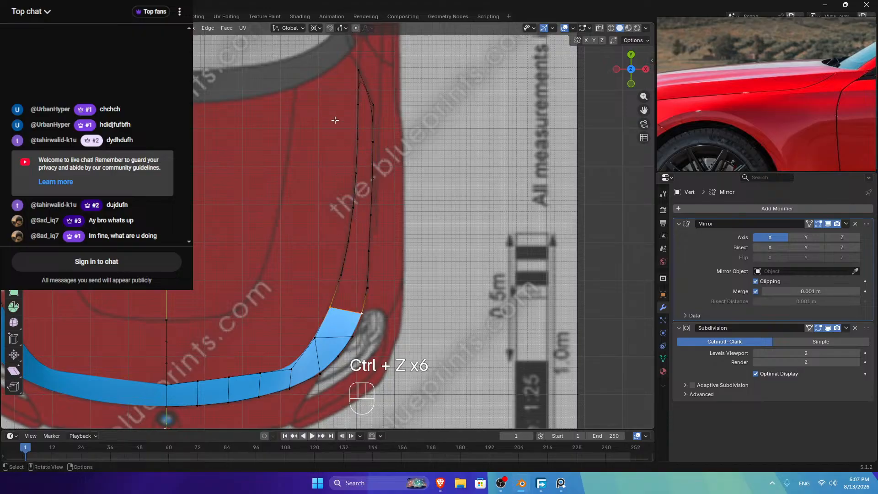
Step: Smooth and evenly space the right edge chain up to the strip's top
ctrl+click(373, 105)
right_click(455, 133)
mouse_move(451, 140)
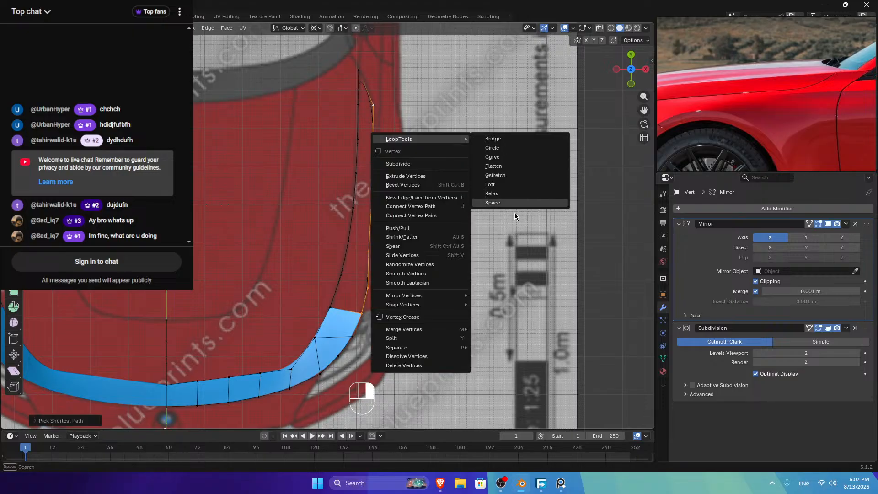
click(508, 193)
right_click(511, 188)
mouse_move(511, 188)
click(559, 258)
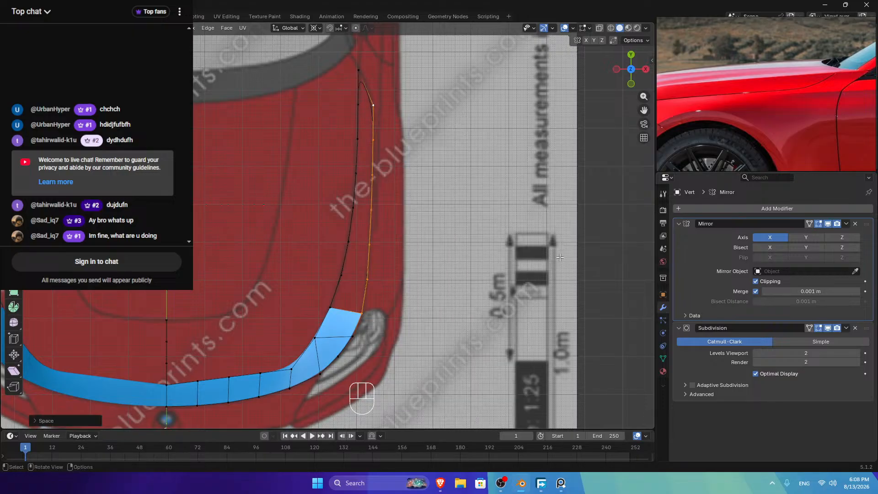
Step: Slide one left-edge vertex along its edge
click(330, 307)
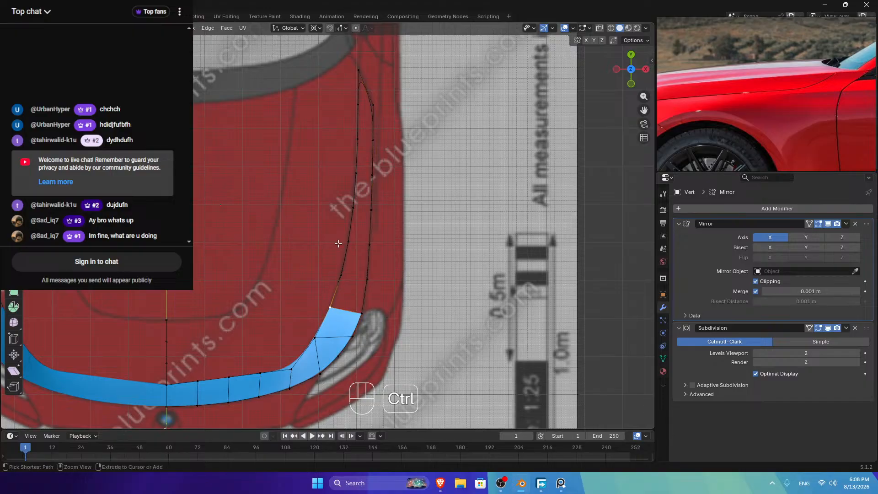
ctrl+click(358, 70)
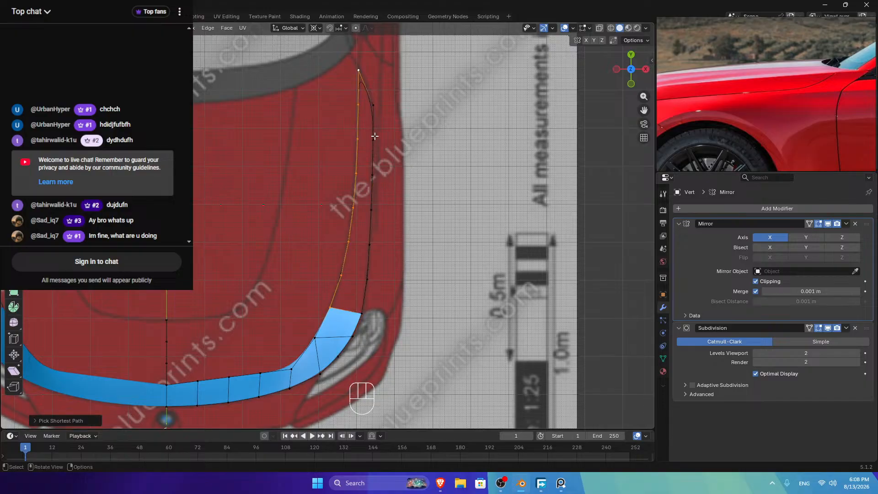
click(357, 101)
key(g)
key(g)
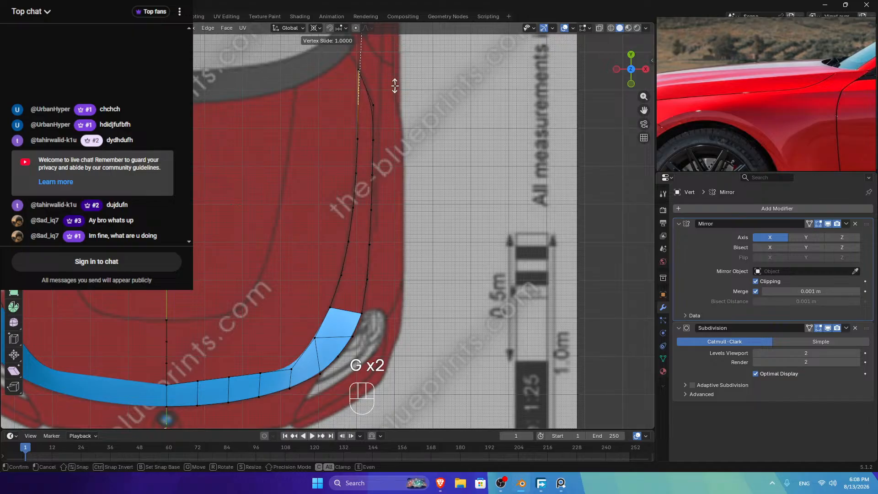
Step: Merge overlapping vertices by distance across the whole mesh
key(a)
key(n)
right_click(460, 174)
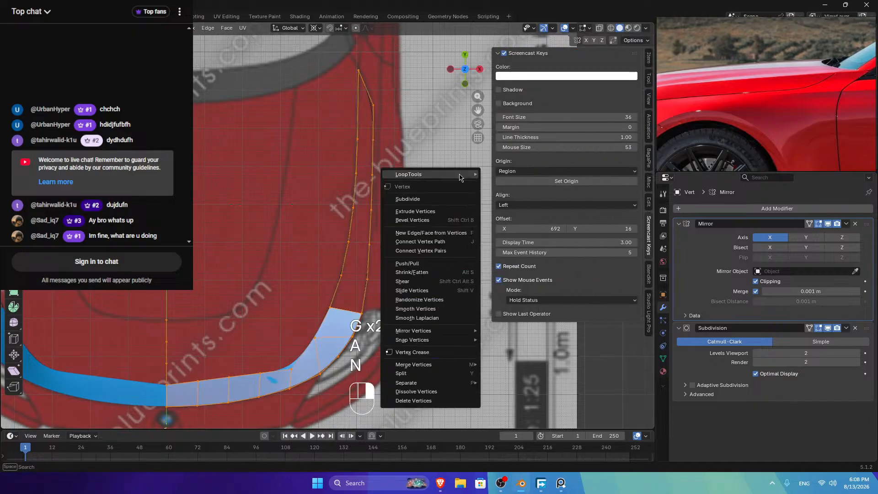
key(n)
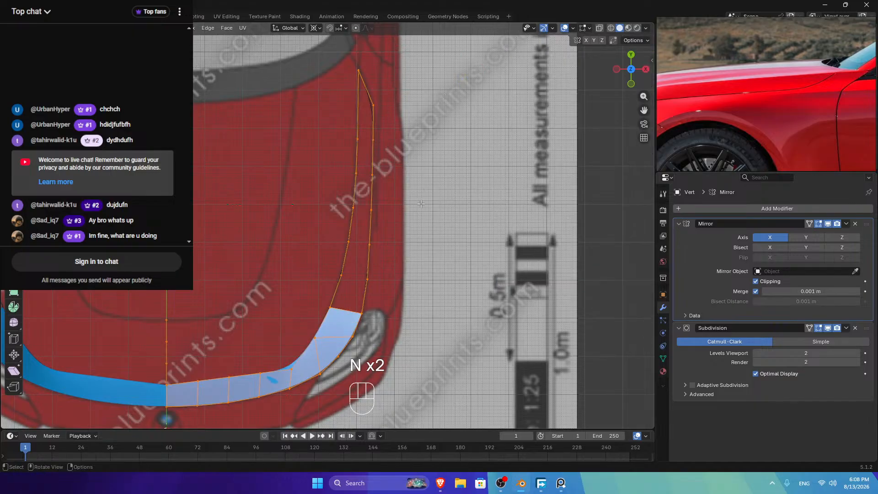
key(m)
click(409, 214)
Step: Evenly space the left edge path and fill new faces up along the edge
click(330, 308)
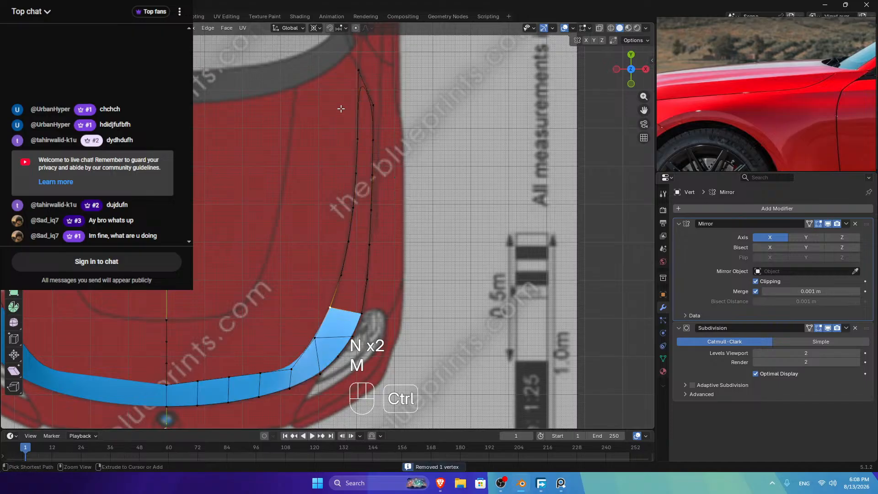
ctrl+click(358, 70)
right_click(392, 100)
mouse_move(411, 100)
click(495, 164)
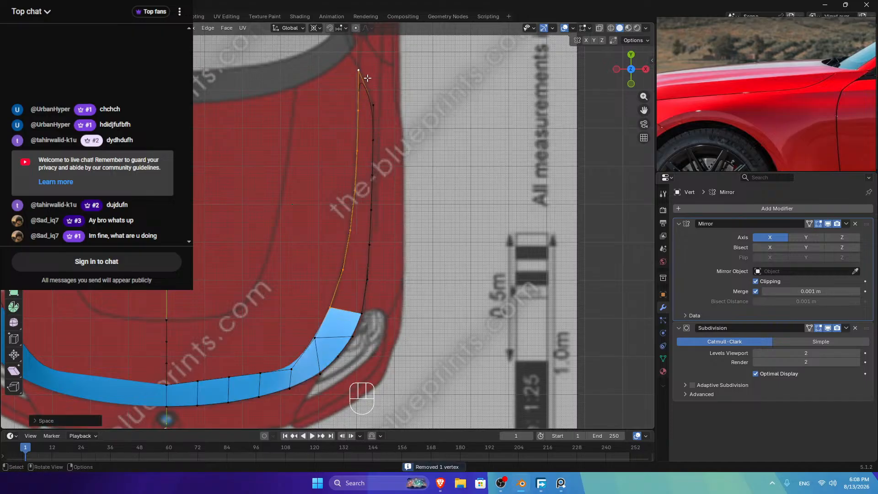
click(330, 305)
shift+click(364, 313)
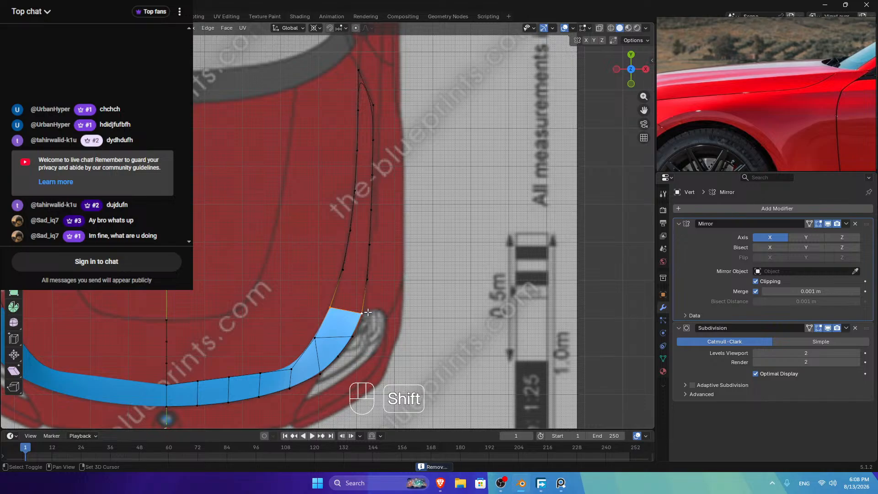
key(f)
key(f)
key(f)
key(f)
key(f)
key(f)
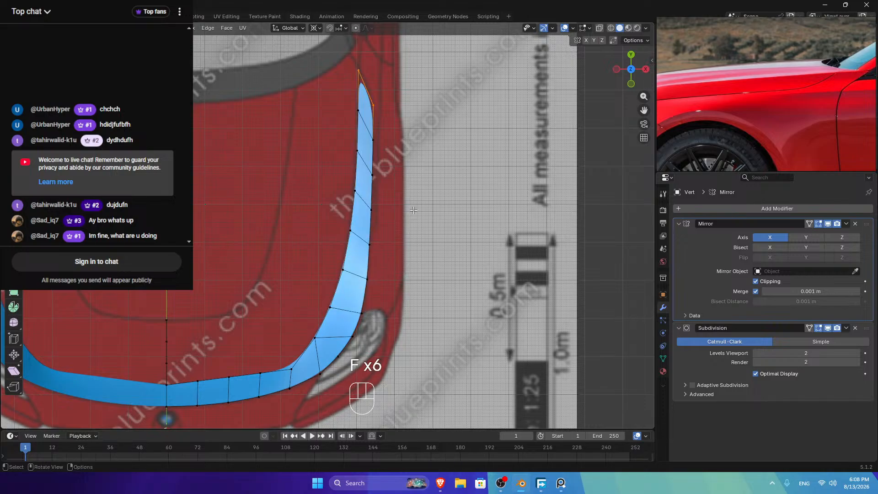
Step: Reapply LoopTools Space to the right edge chain until its vertices are even
click(361, 313)
ctrl+click(373, 105)
right_click(375, 105)
mouse_move(407, 106)
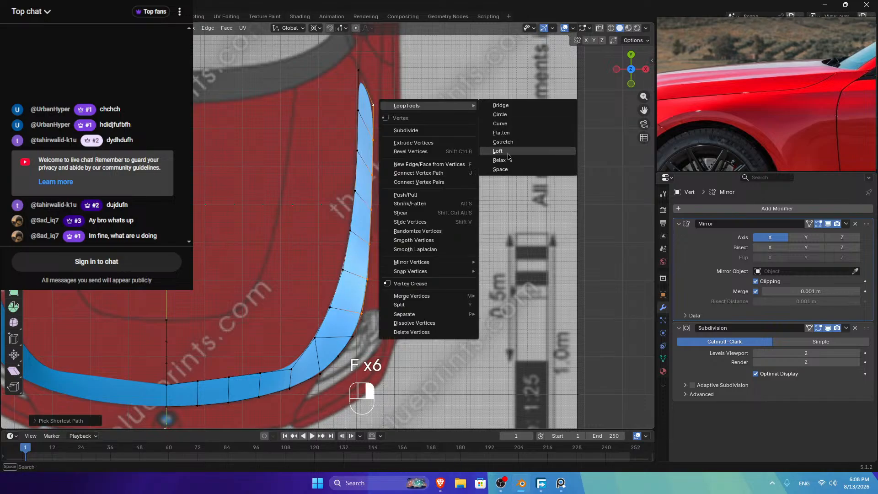
click(513, 169)
right_click(504, 147)
mouse_move(505, 147)
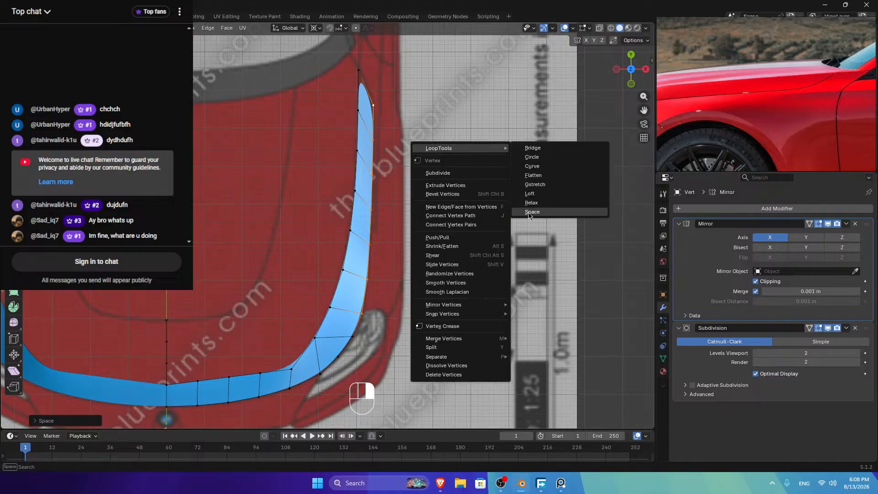
click(526, 215)
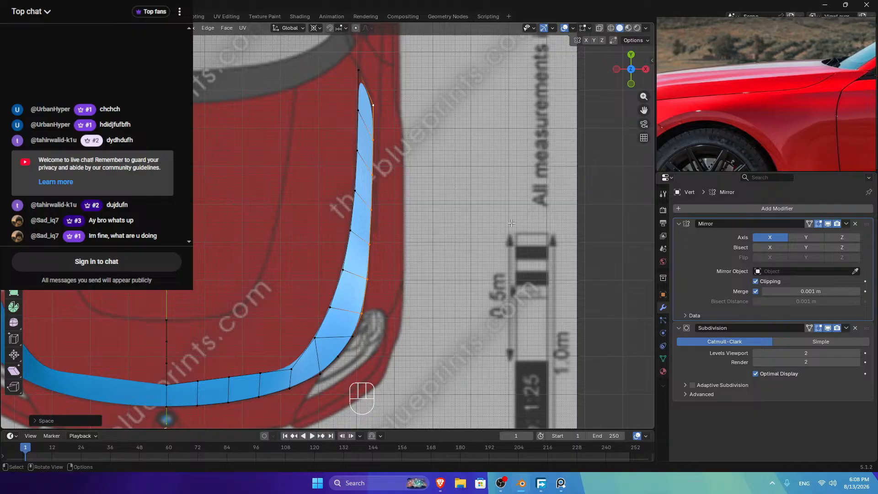
click(366, 275)
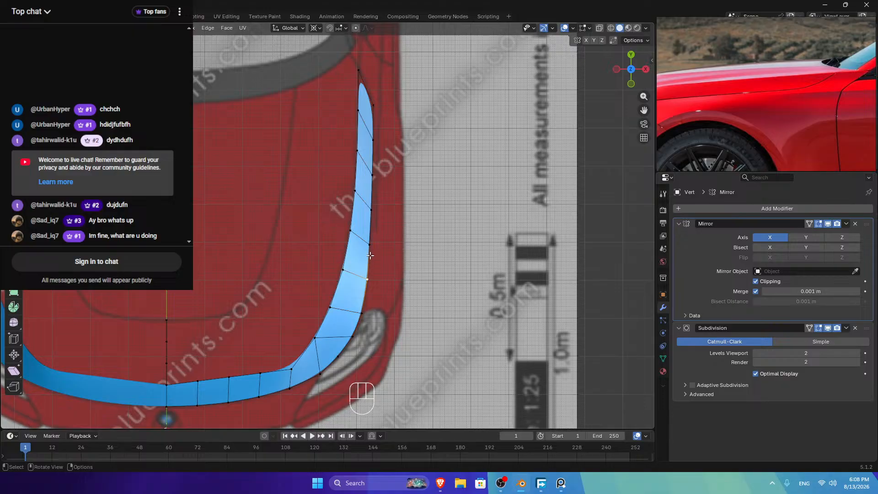
ctrl+click(373, 106)
right_click(374, 103)
mouse_move(411, 99)
click(481, 163)
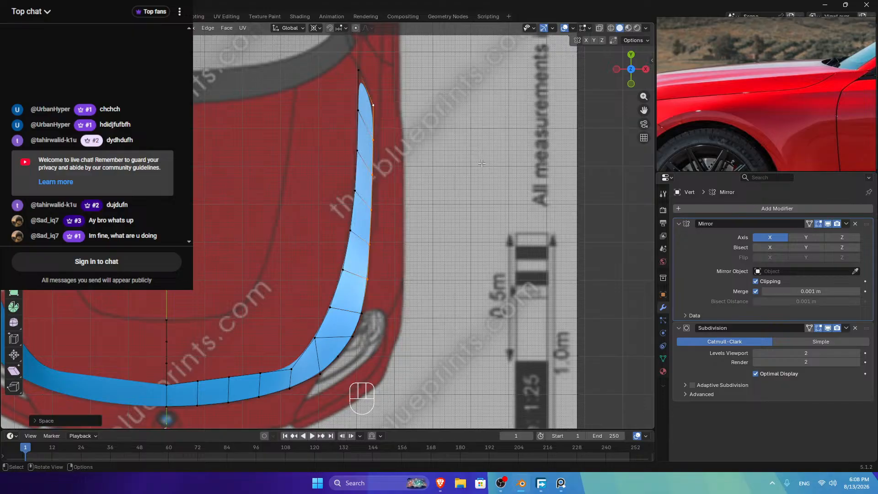
Step: Evenly space the left strip edge's vertices and return to object mode
click(342, 269)
ctrl+click(358, 72)
right_click(364, 105)
mouse_move(412, 104)
click(457, 168)
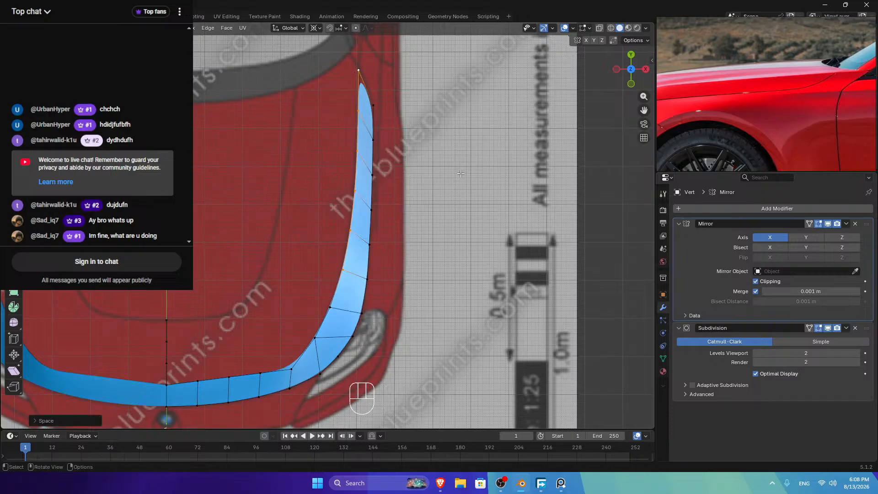
key(Tab)
key(Tab)
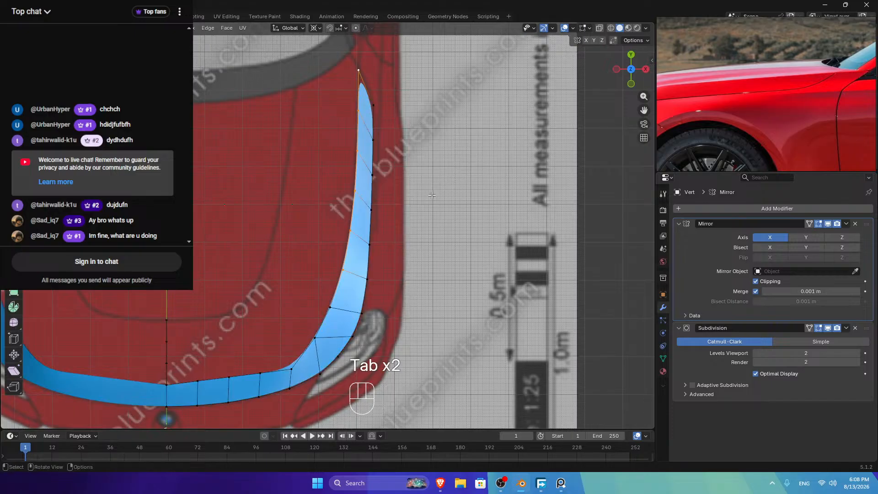
key(Tab)
Step: In side view, slide the strip's lower tip vertex along Y
mouse_move(631, 69)
mouse_down()
mouse_move(621, 52)
mouse_move(620, 72)
mouse_up()
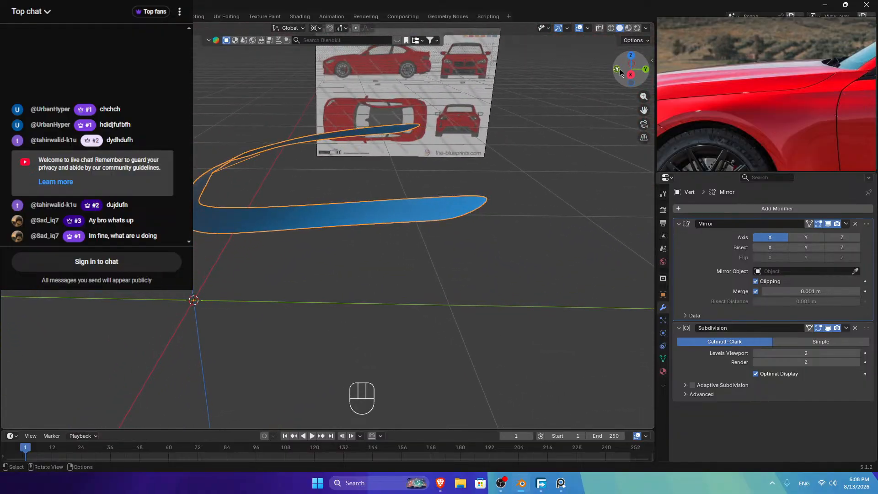
click(629, 74)
scroll(295, 229, up, 3)
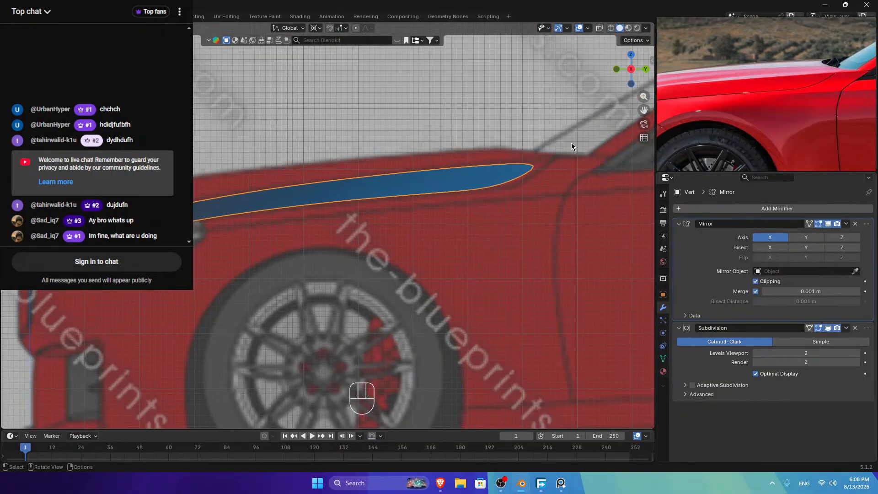
key(Tab)
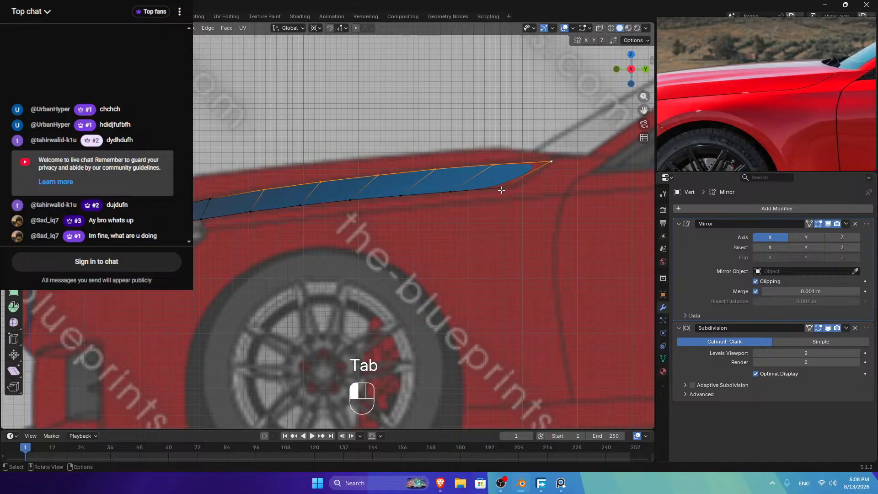
click(501, 189)
key(g)
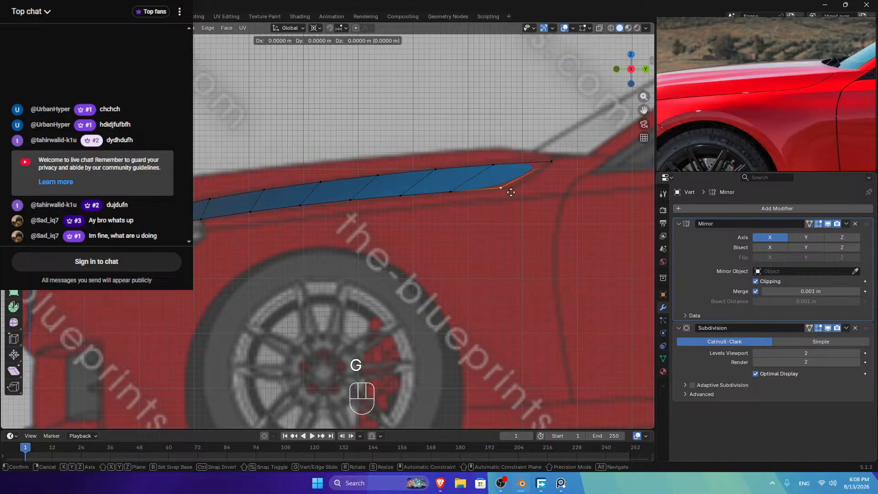
key(y)
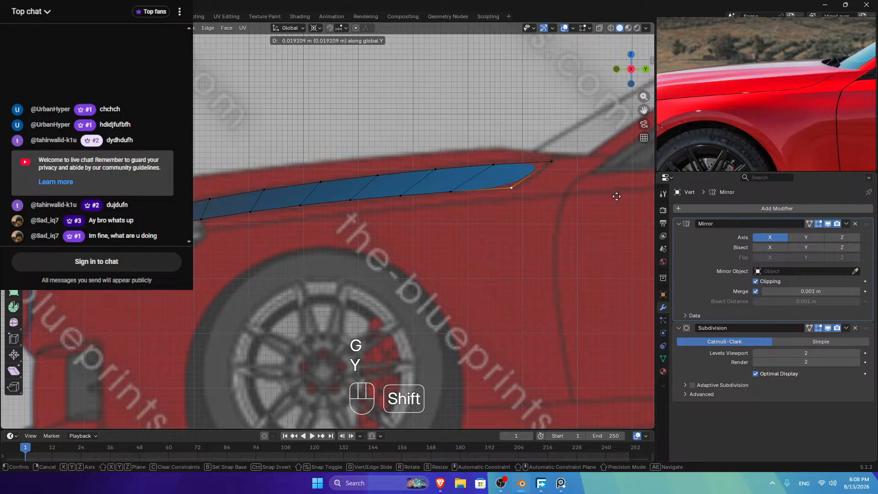
shift+click(617, 194)
Step: Evenly space the strip's bottom edge vertices with LoopTools Space
key(ctrl)
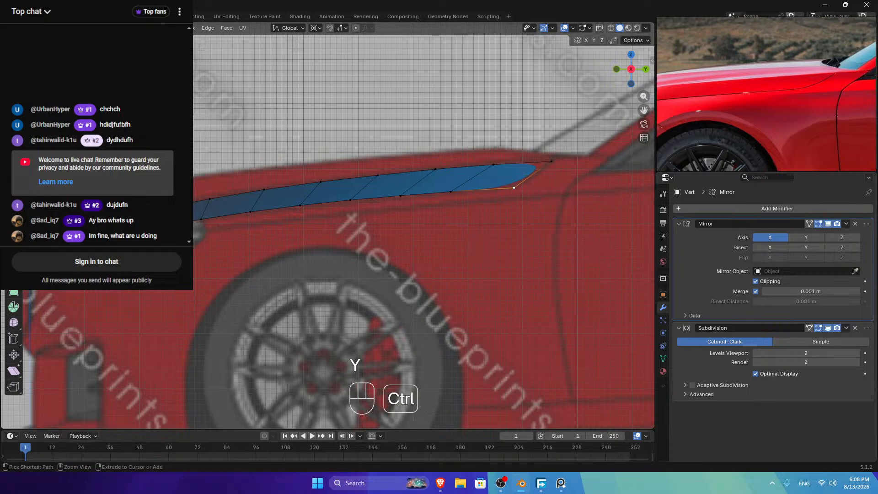
ctrl+click(201, 219)
right_click(533, 124)
right_click(585, 161)
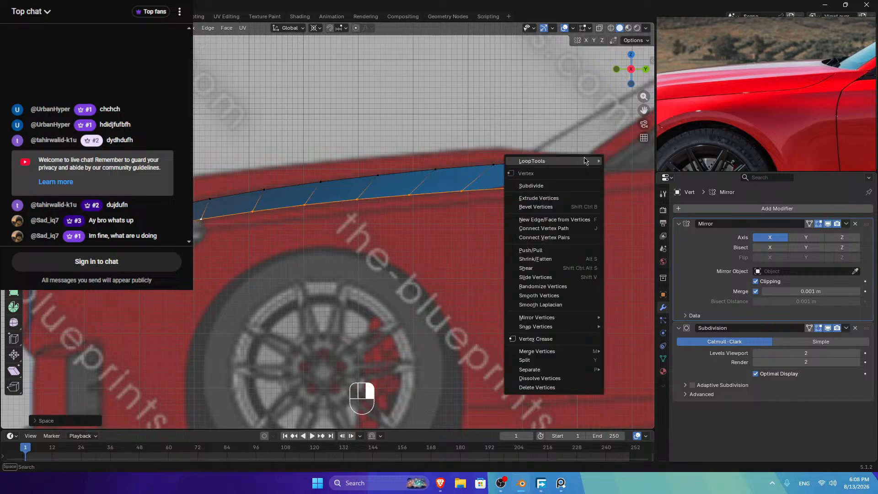
mouse_move(585, 160)
click(621, 216)
key(Tab)
Step: Switch to the front view and resume mesh editing
mouse_move(622, 89)
mouse_down()
mouse_move(594, 105)
mouse_move(615, 89)
mouse_up()
click(629, 73)
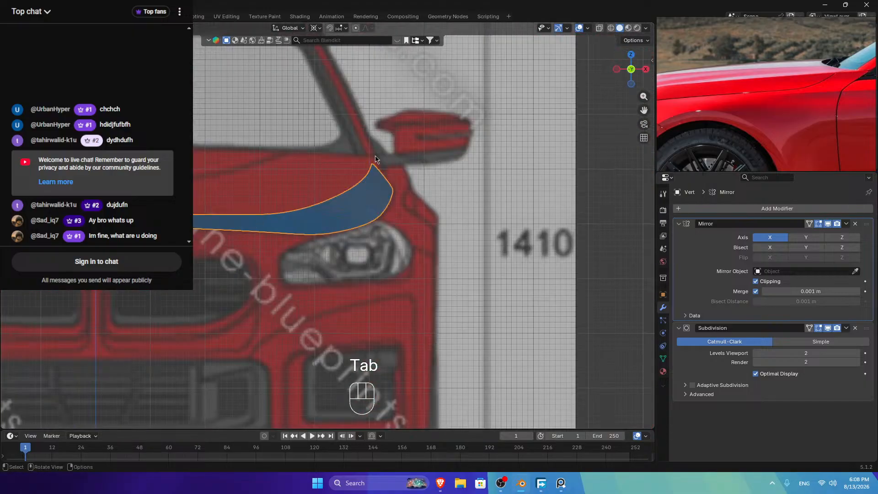
key(Tab)
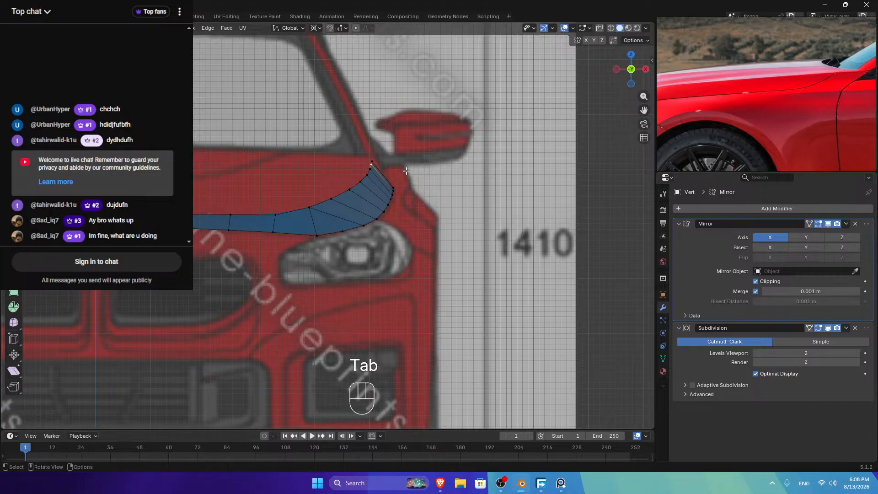
scroll(811, 100, up, 4)
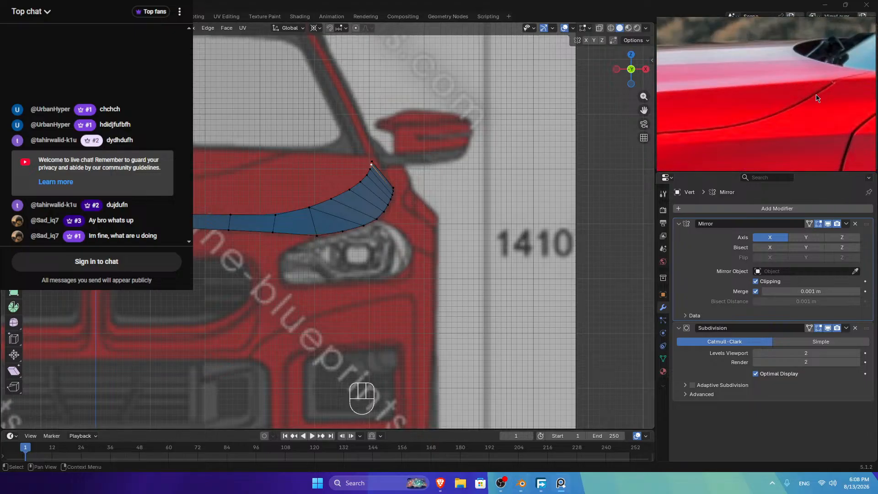
Step: In top view, extrude four vertices from the strip's upper tip along the hood line
click(630, 55)
drag(644, 110, 653, 300)
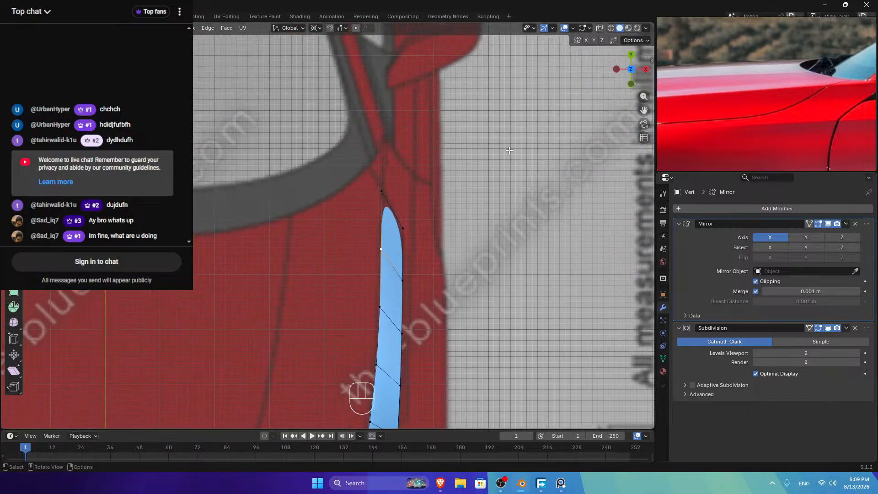
click(383, 192)
key(e)
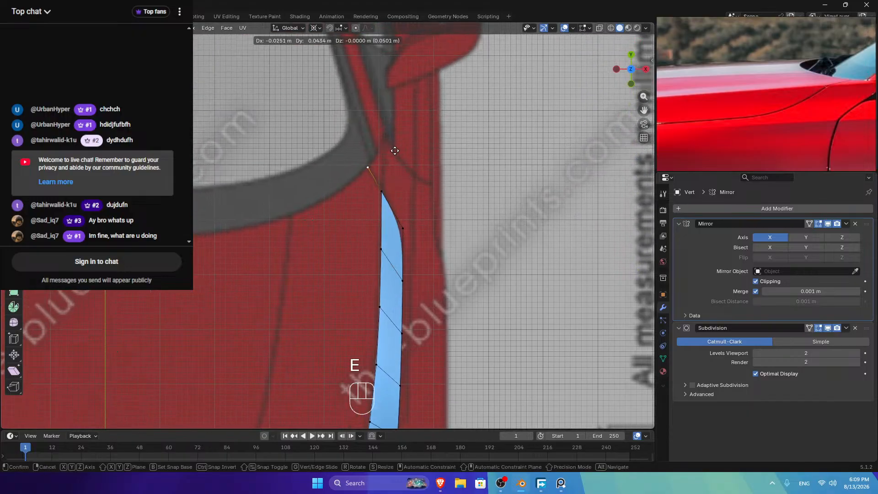
click(395, 151)
key(e)
click(369, 177)
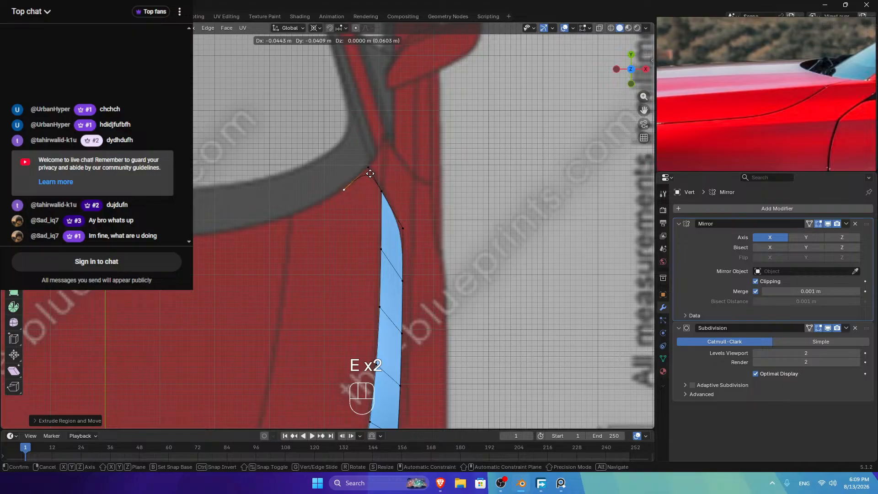
key(e)
click(341, 190)
key(e)
click(298, 206)
Step: Evenly space the new vertex chain with LoopTools Space
ctrl+click(368, 167)
right_click(439, 125)
mouse_move(448, 124)
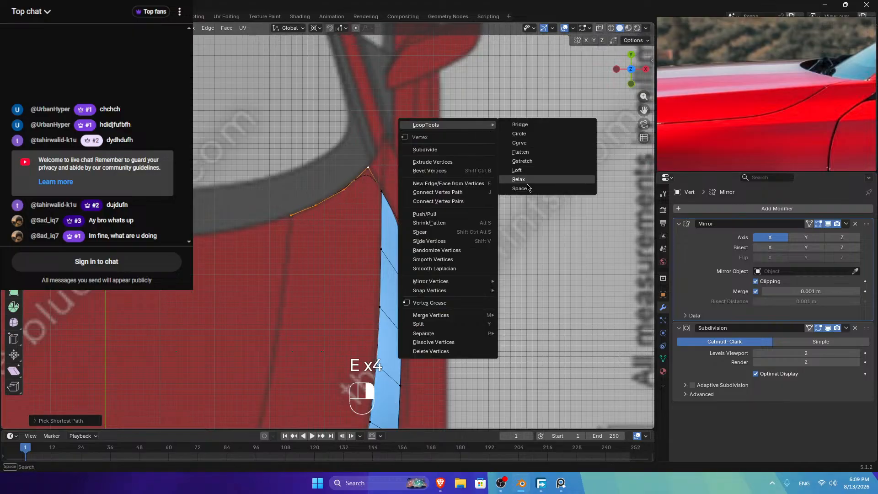
click(528, 189)
Step: In side view, move the new chain along Z onto the body
click(645, 69)
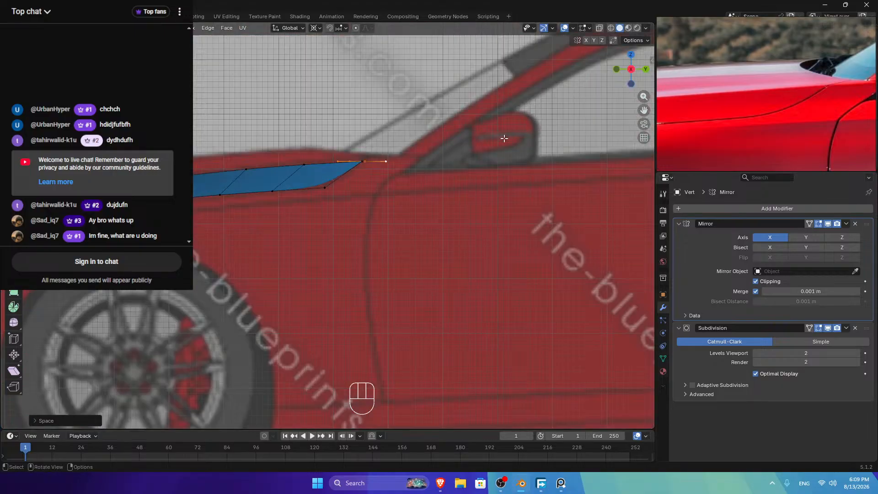
key(g)
key(z)
key(shift)
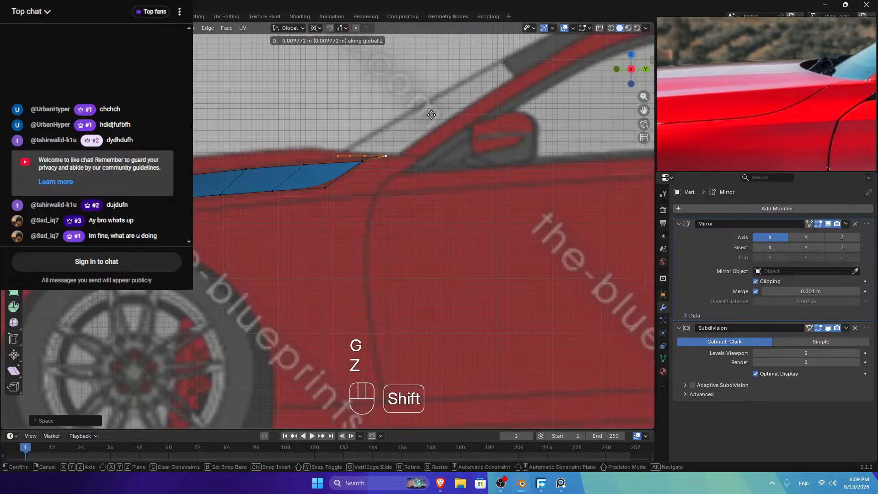
click(431, 105)
Step: Fine-tune the remaining chain vertices' heights along Z, excluding the end vertex
shift+click(383, 155)
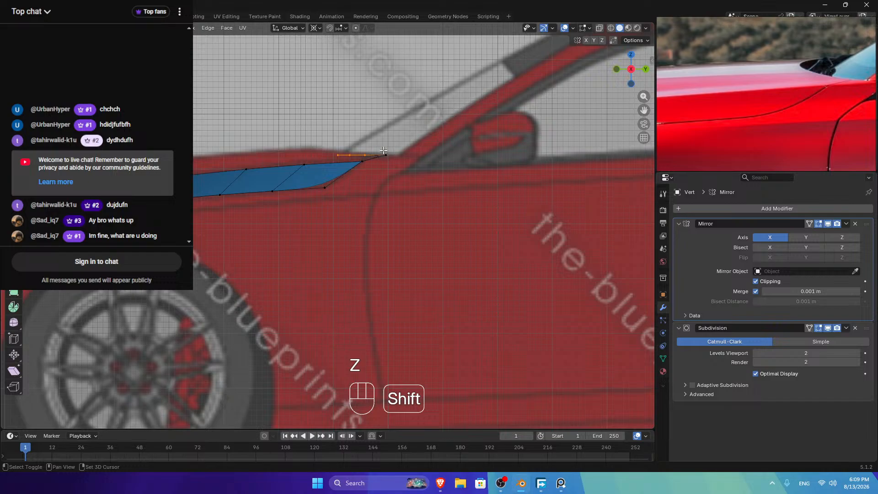
key(g)
key(z)
key(shift)
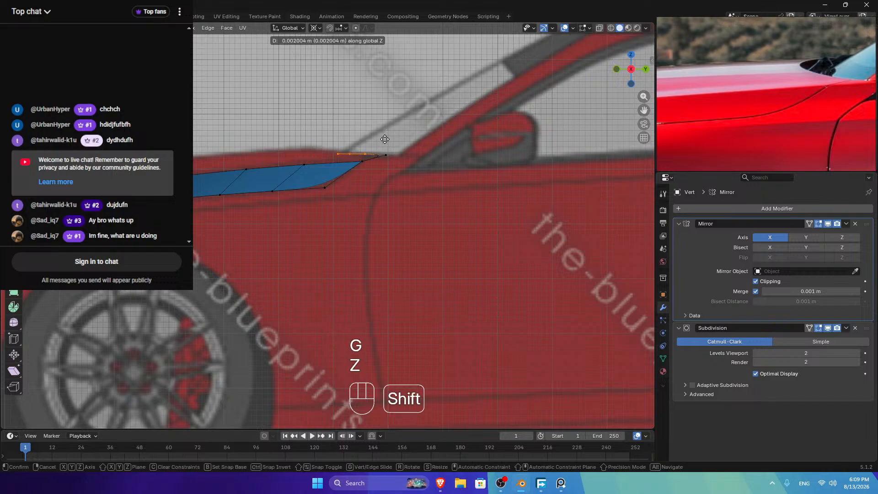
click(366, 149)
key(g)
key(z)
shift+click(366, 145)
key(g)
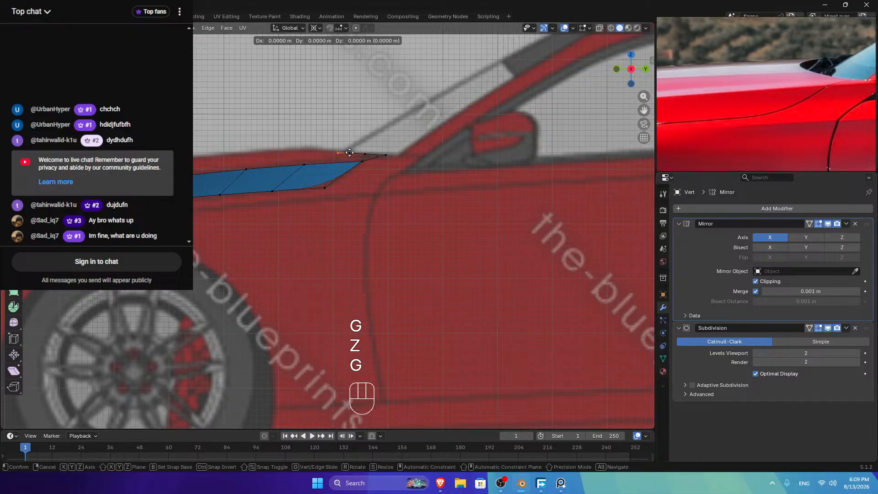
key(z)
shift+click(353, 148)
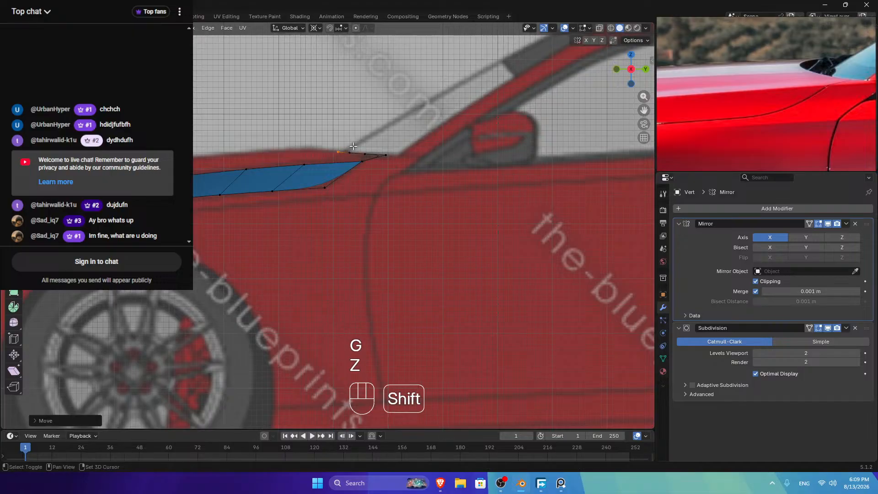
Step: Relax the new vertex chain into a smooth curve with LoopTools Relax
ctrl+click(389, 154)
right_click(405, 153)
mouse_move(475, 121)
click(522, 176)
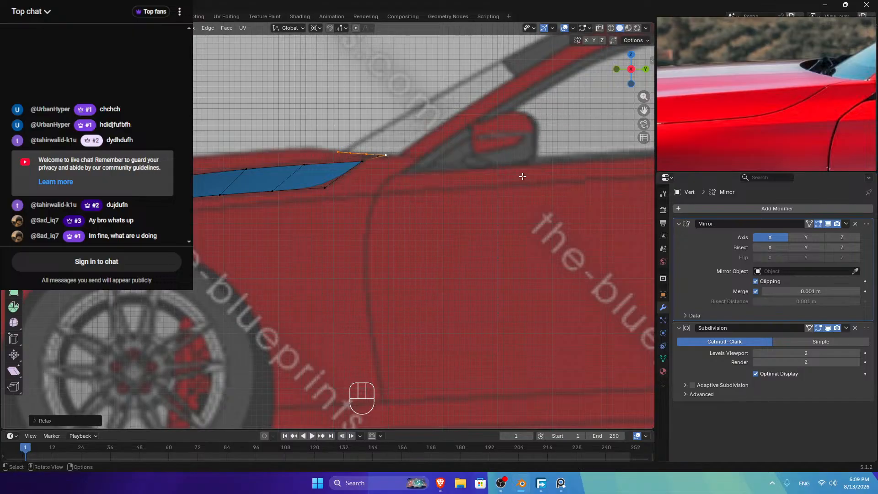
click(616, 69)
Step: In top view, extrude the chain's end vertex toward the car's nose near the hood front
click(291, 154)
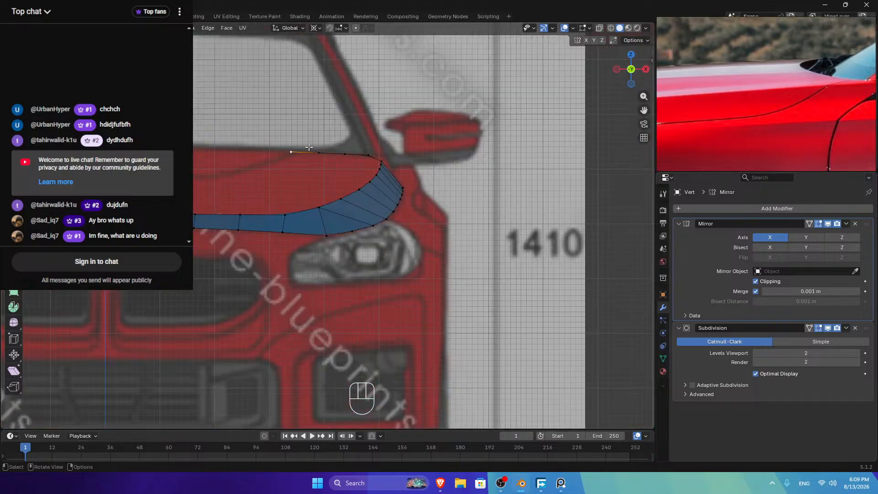
click(630, 56)
scroll(304, 216, down, 3)
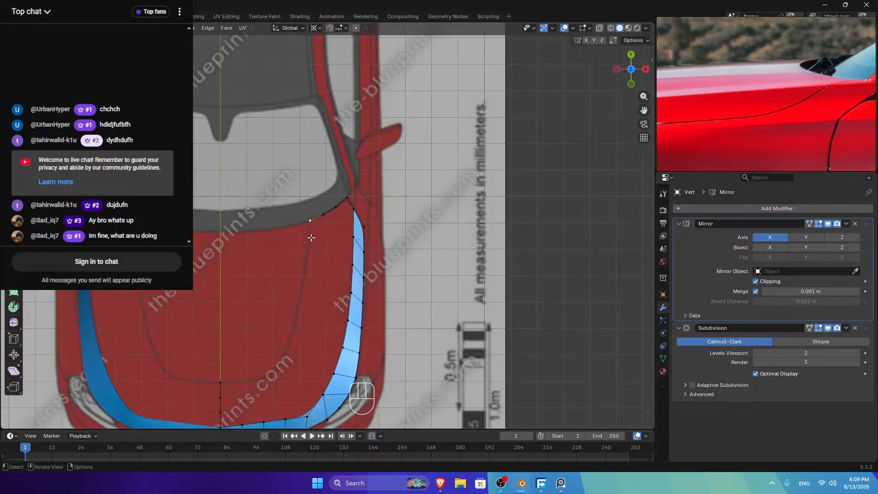
key(e)
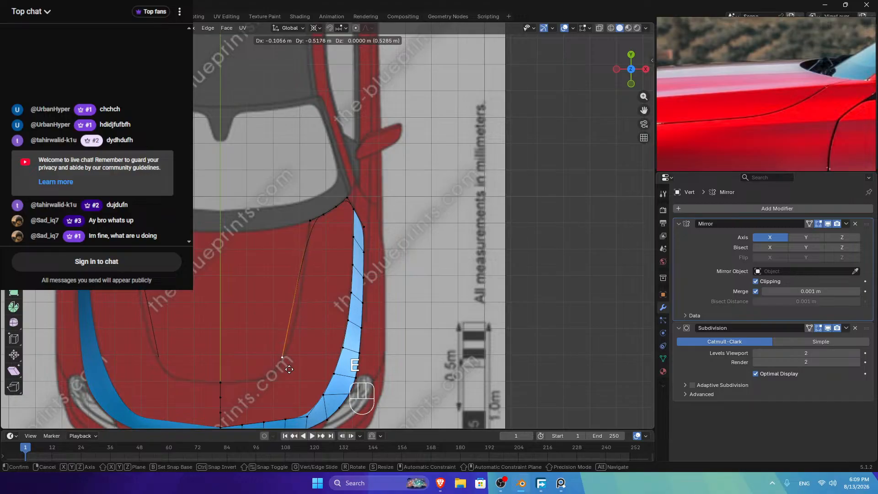
click(274, 388)
Step: Add a centred loop cut across the new long edge
key(ctrl+r)
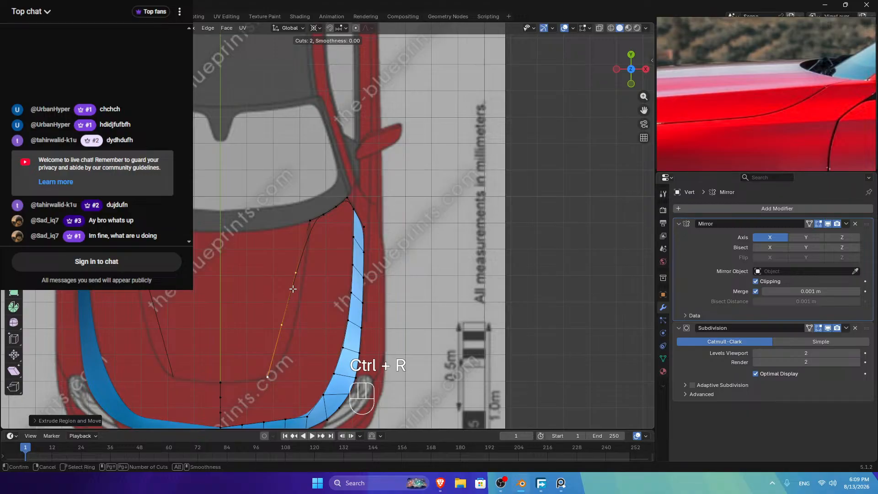
click(292, 289)
right_click(293, 288)
key(Escape)
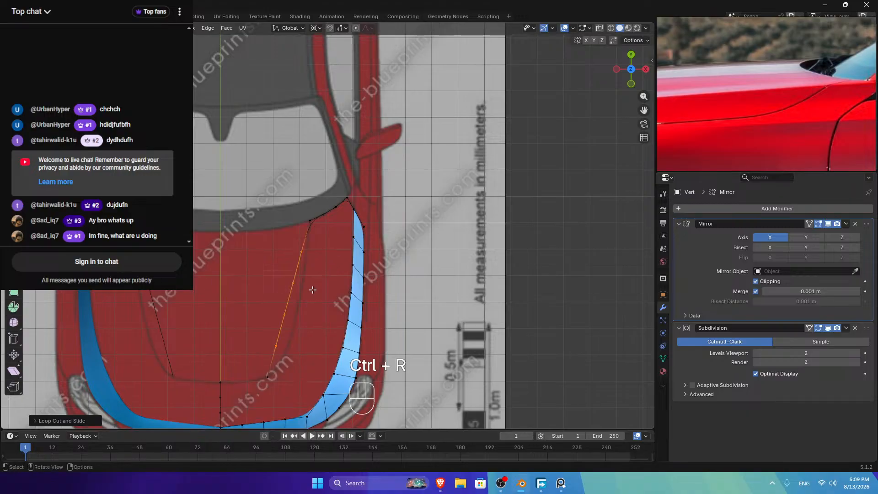
Step: Shift the new edge vertices sideways along X to follow the hood outline
key(g)
key(x)
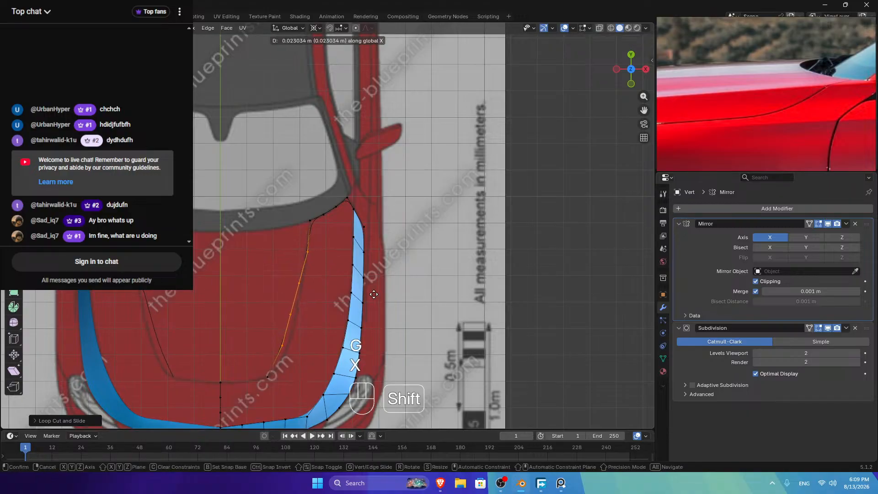
shift+click(364, 295)
key(g)
key(x)
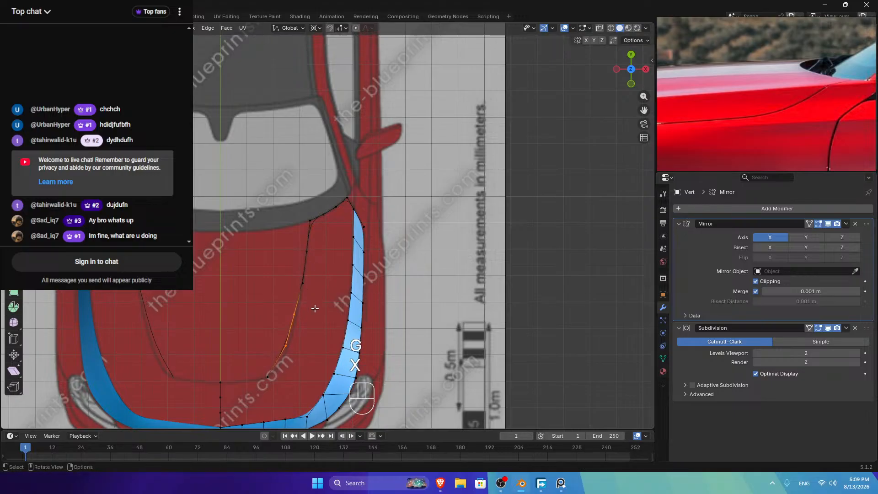
key(g)
key(x)
shift+click(298, 339)
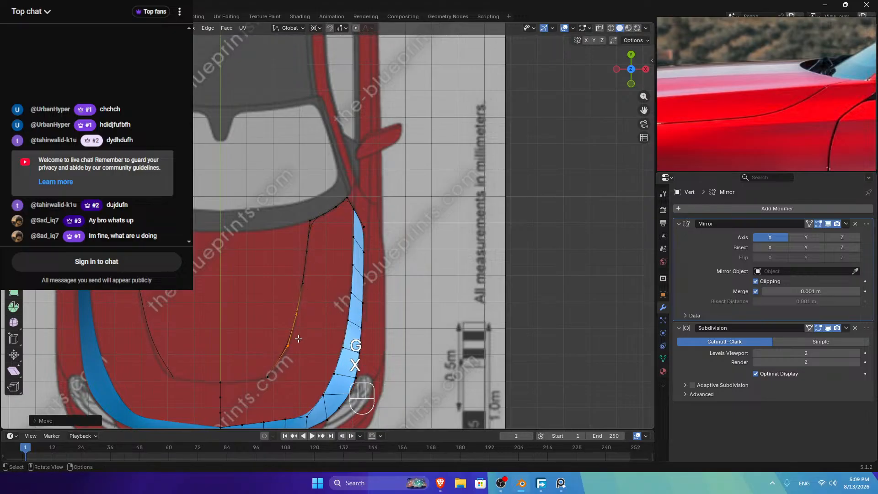
shift+click(297, 316)
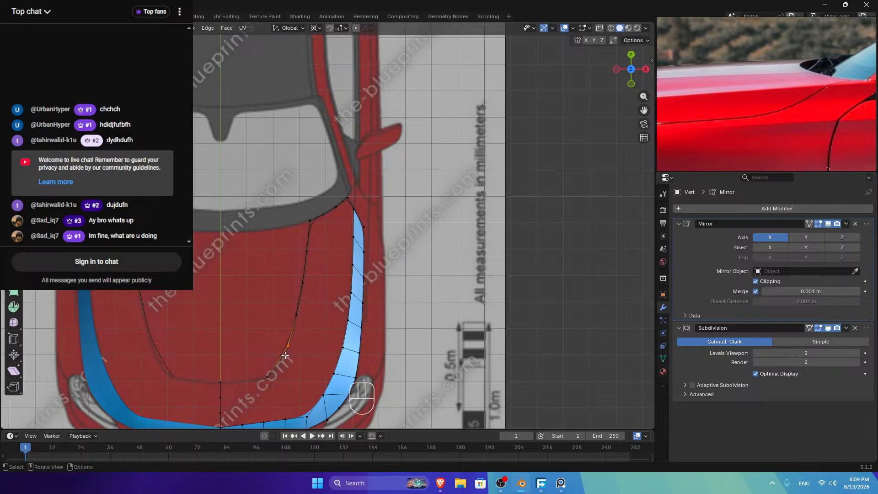
Step: Add another loop cut across the strip and evenly space the hood outline vertices with LoopTools Space
key(ctrl+r)
click(280, 365)
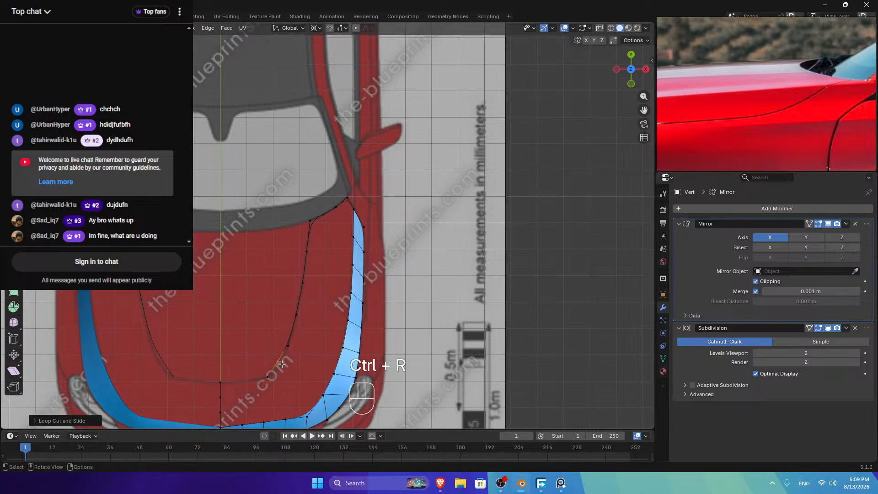
click(267, 376)
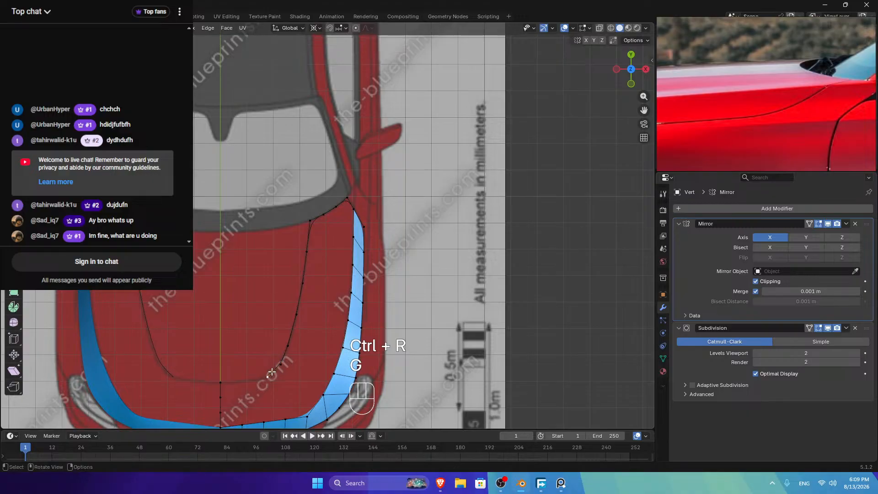
ctrl+click(309, 225)
right_click(356, 271)
mouse_move(320, 234)
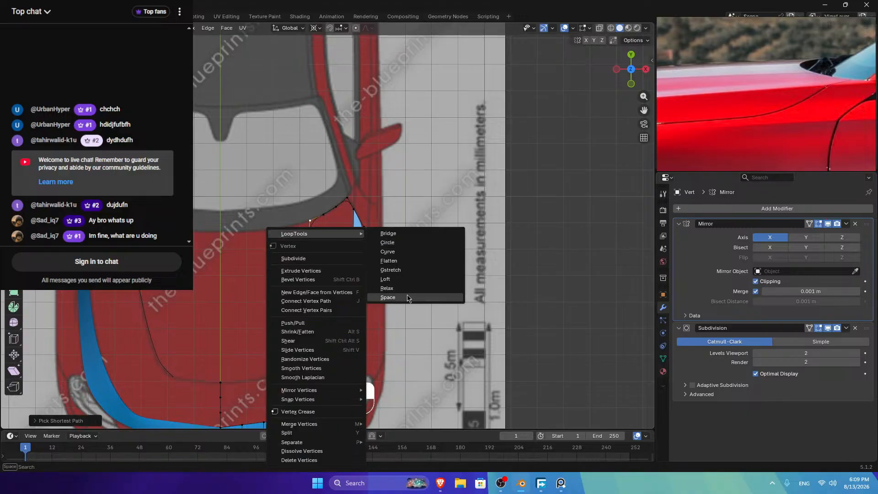
click(403, 287)
key(Tab)
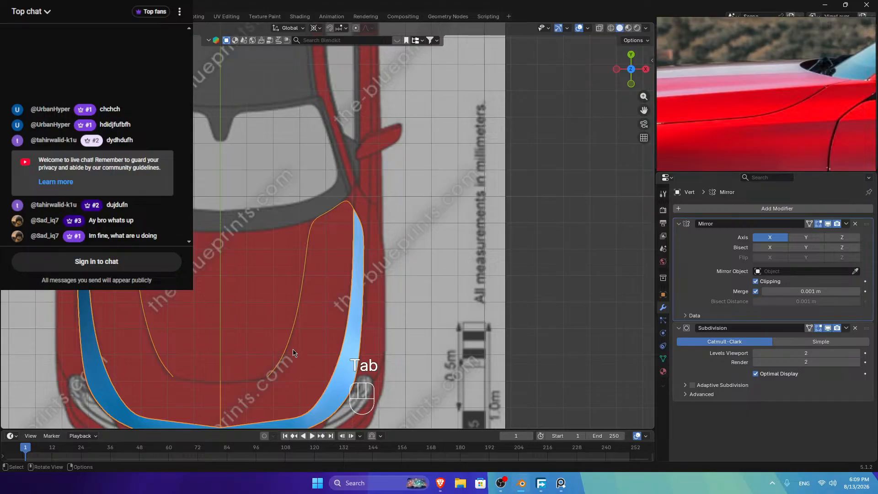
key(Tab)
Step: In the right side view, move the selected hood vertex along Z onto the blueprint's hood line
click(631, 84)
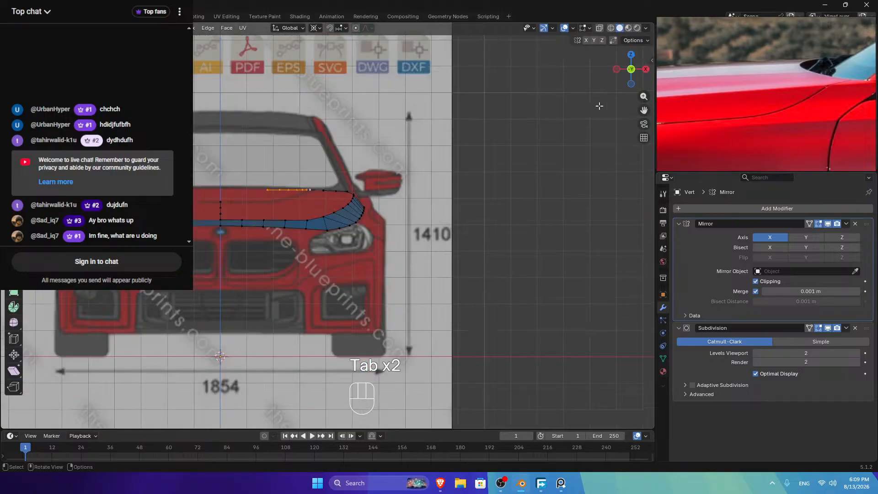
scroll(284, 195, up, 4)
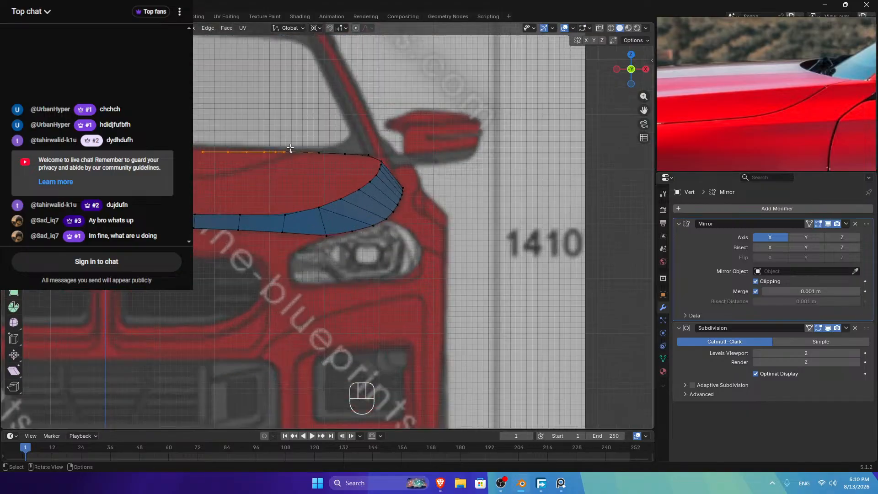
click(632, 54)
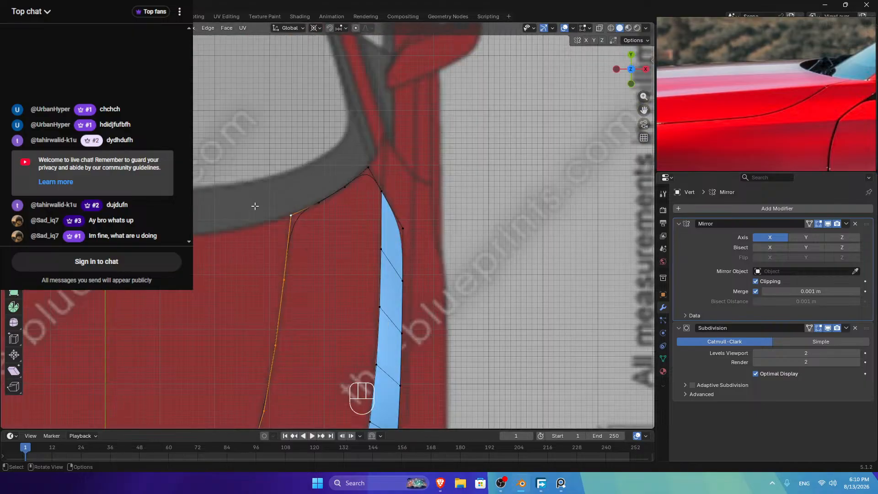
click(632, 83)
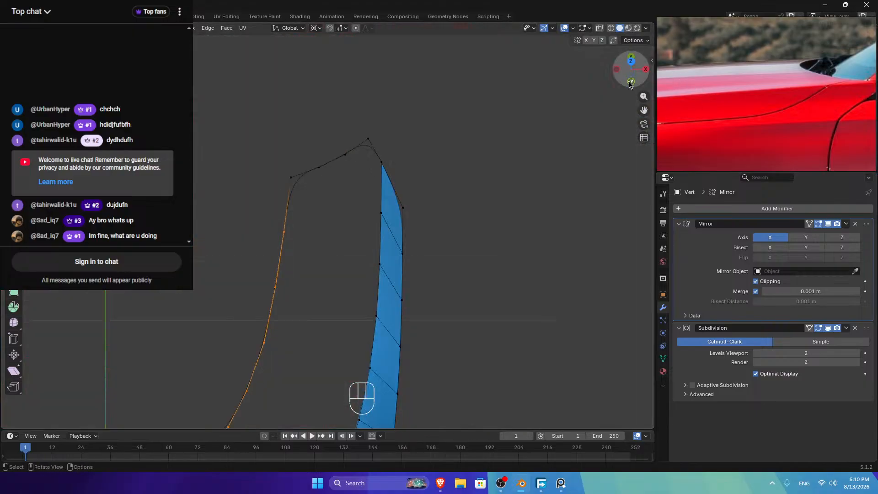
click(645, 69)
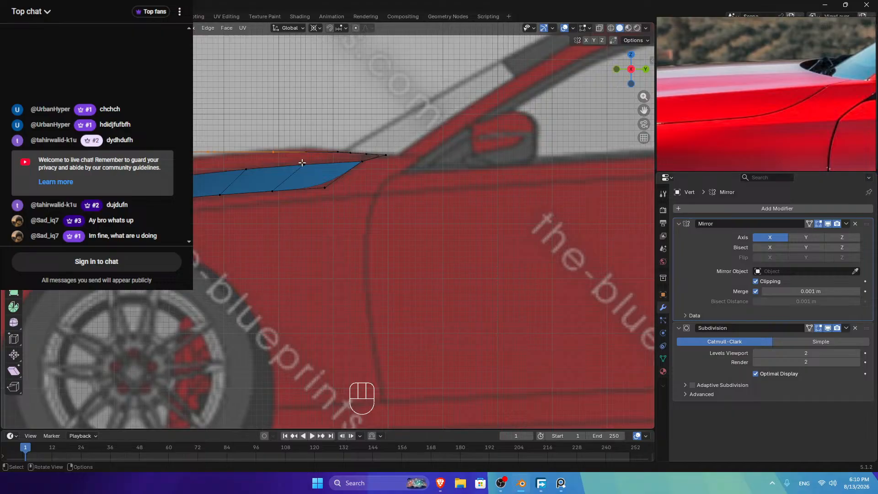
scroll(302, 162, down, 2)
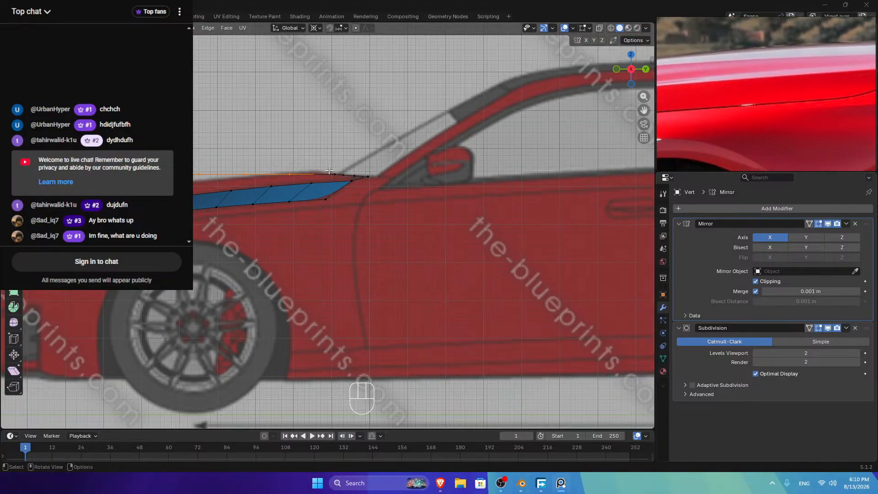
middle_drag(329, 169, 361, 150)
click(633, 76)
key(g)
key(z)
shift+click(331, 161)
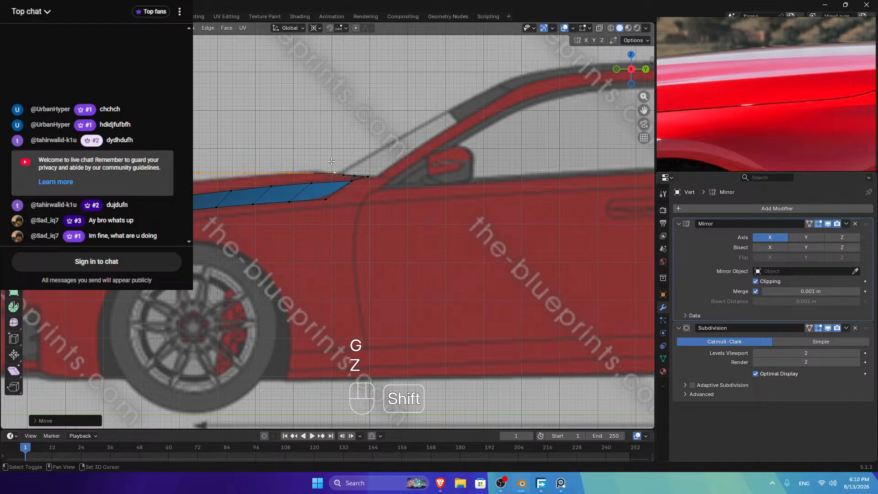
Step: Deselect two vertices and move the remaining ones vertically along Z
shift+click(330, 168)
shift+click(286, 169)
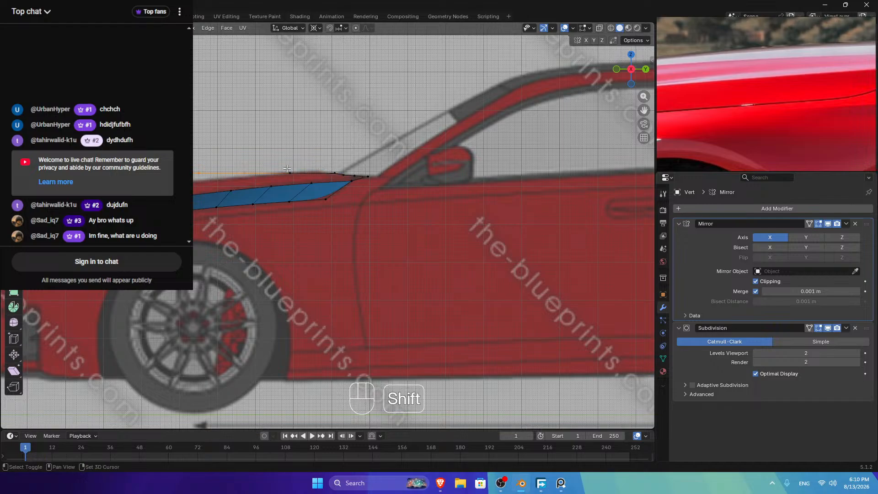
key(g)
key(x)
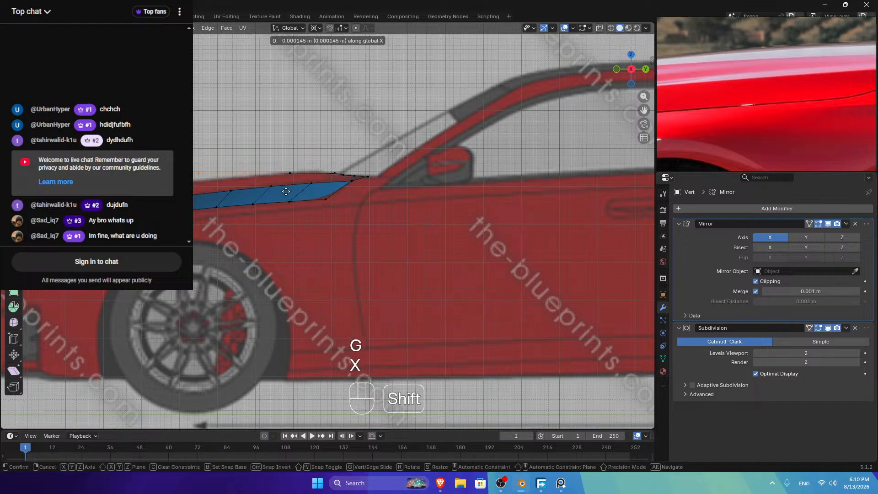
key(z)
shift+click(241, 175)
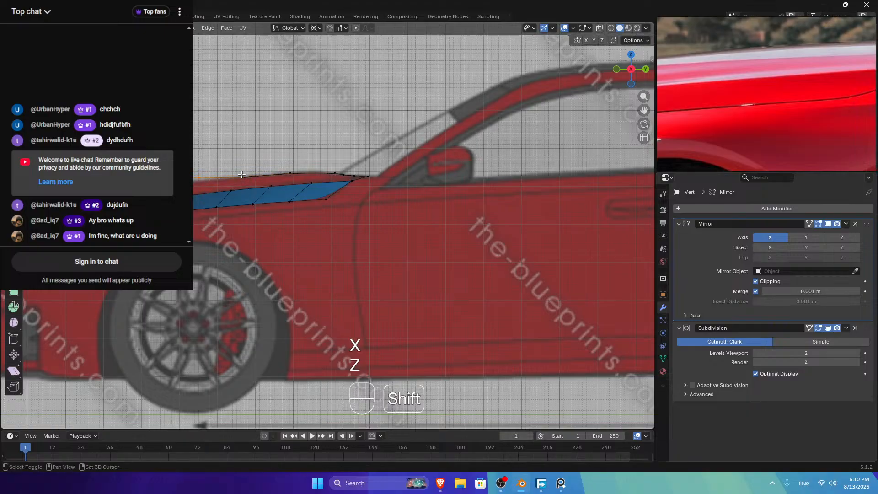
Step: Adjust the heights of the next hood edge vertices along Z to sit on the body line
key(g)
key(z)
shift+click(199, 186)
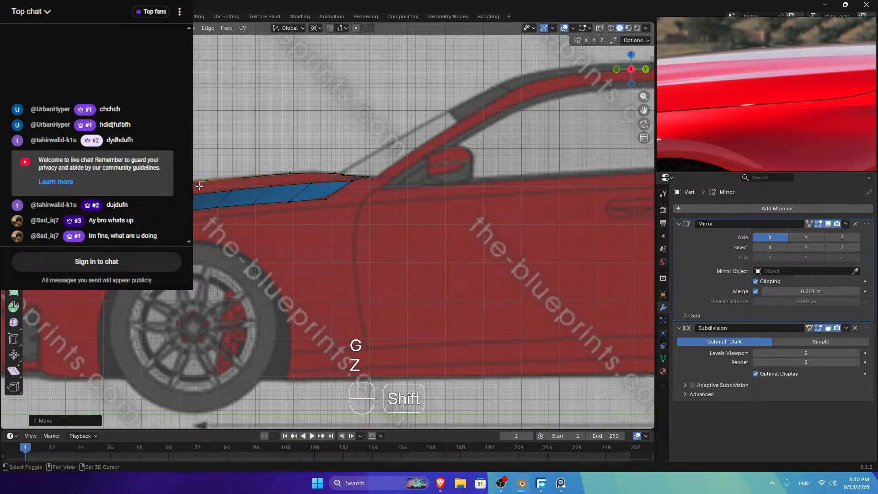
key(g)
key(z)
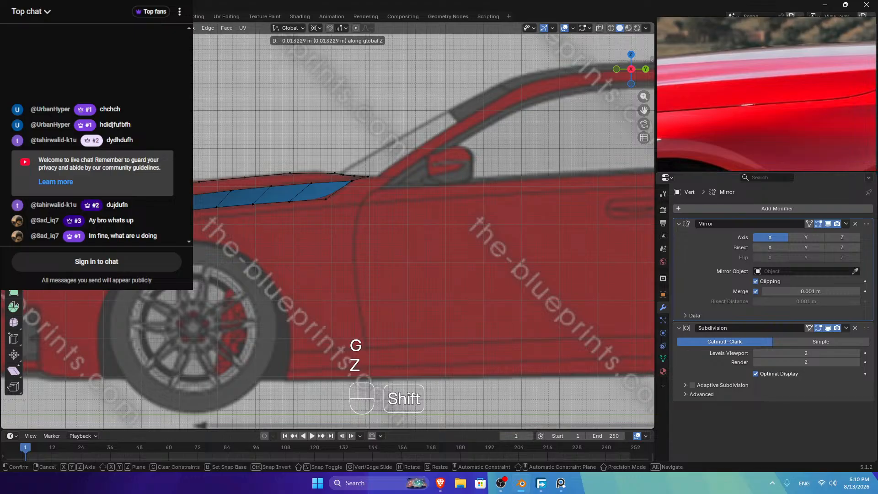
shift+click(157, 189)
key(g)
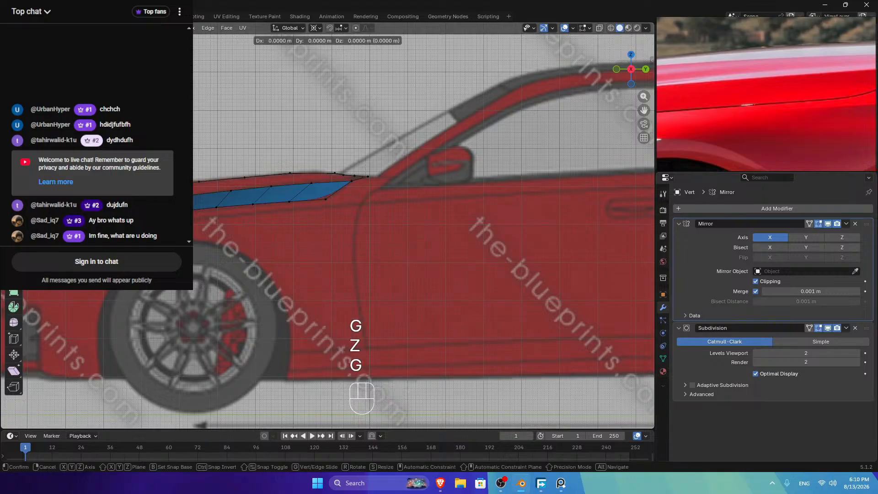
key(z)
shift+click(157, 188)
Step: Nudge the last front hood vertices along Z, then return to the top view
scroll(781, 98, down, 10)
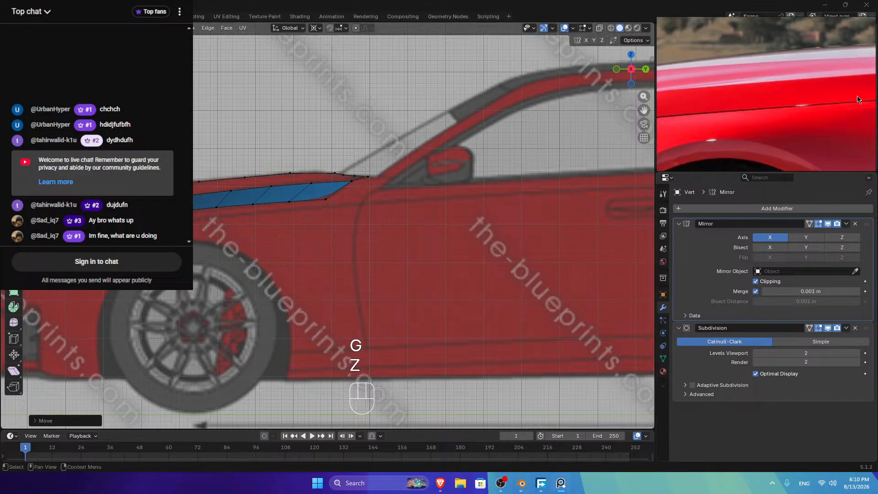
scroll(780, 99, down, 3)
scroll(753, 111, up, 8)
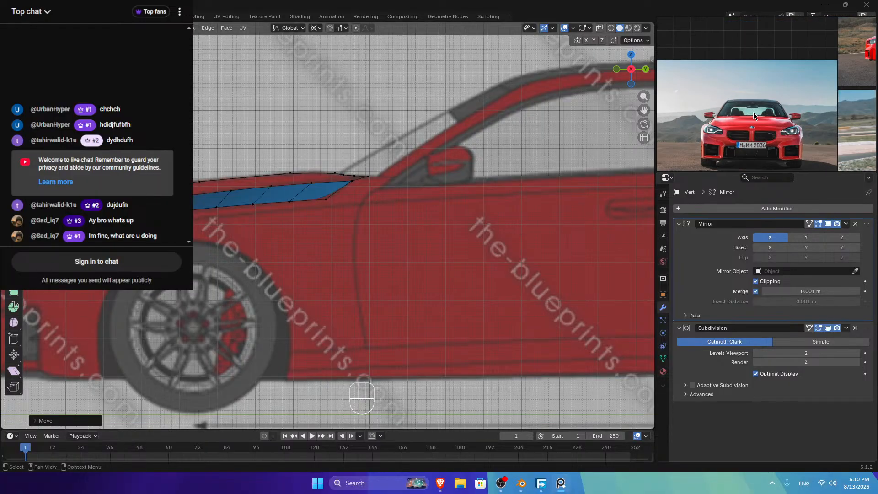
scroll(766, 128, down, 2)
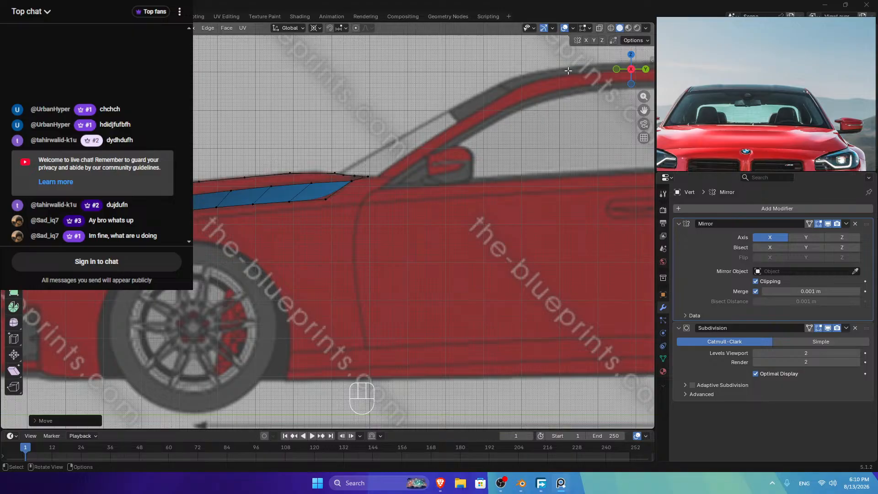
key(shift)
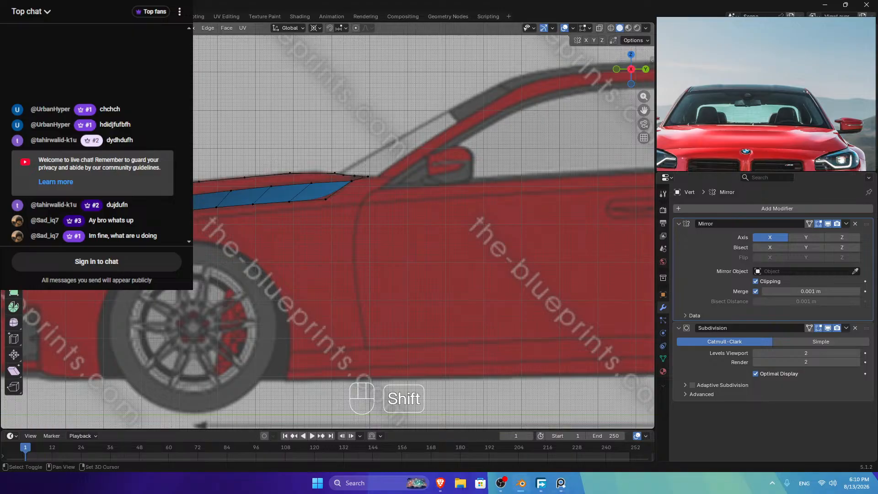
key(g)
key(z)
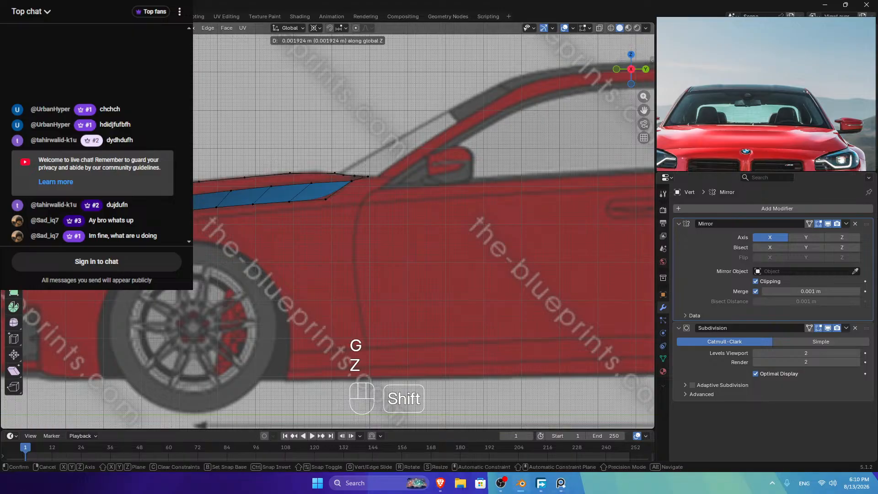
shift+click(151, 196)
key(g)
key(z)
shift+click(137, 199)
click(631, 54)
scroll(520, 146, down, 3)
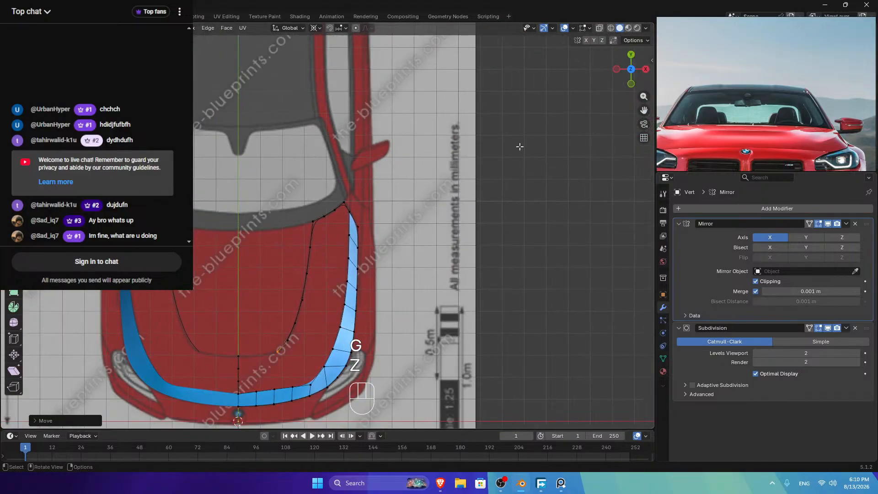
Step: Join the hood curve's end vertex to the centre vertex with a new edge, undoing an accidental triangulation
scroll(386, 245, up, 6)
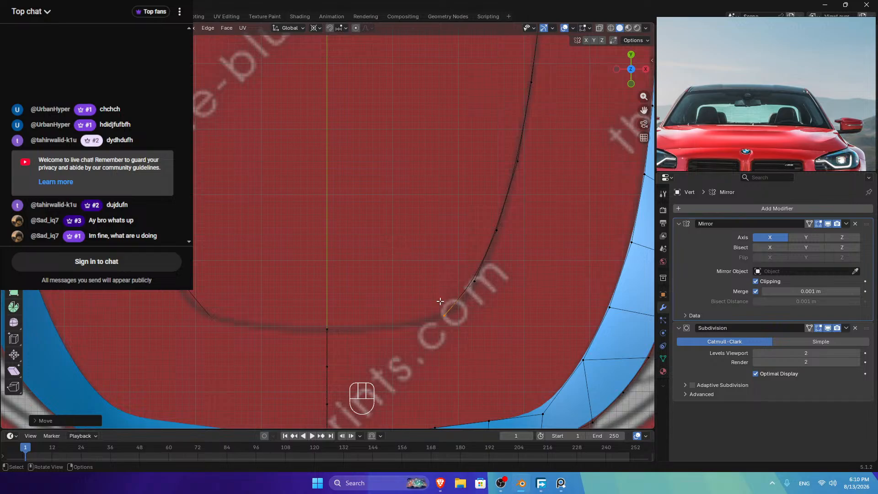
click(444, 315)
shift+click(327, 328)
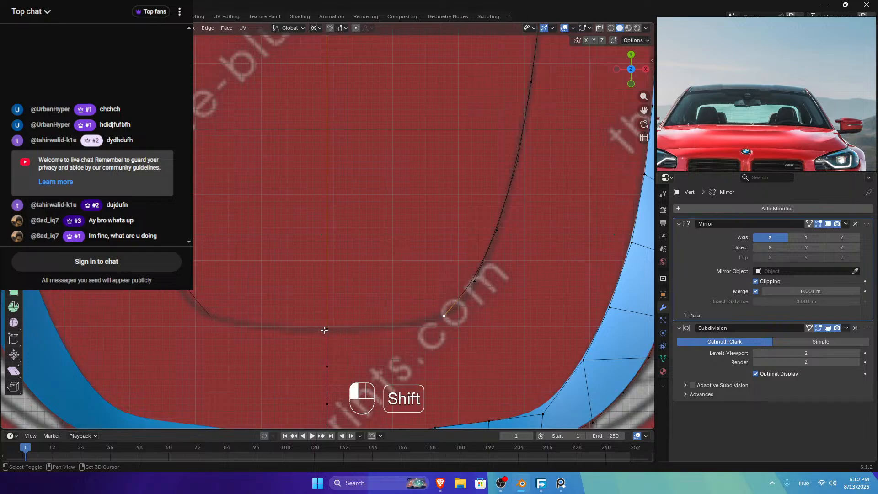
key(f)
key(ctrl+t)
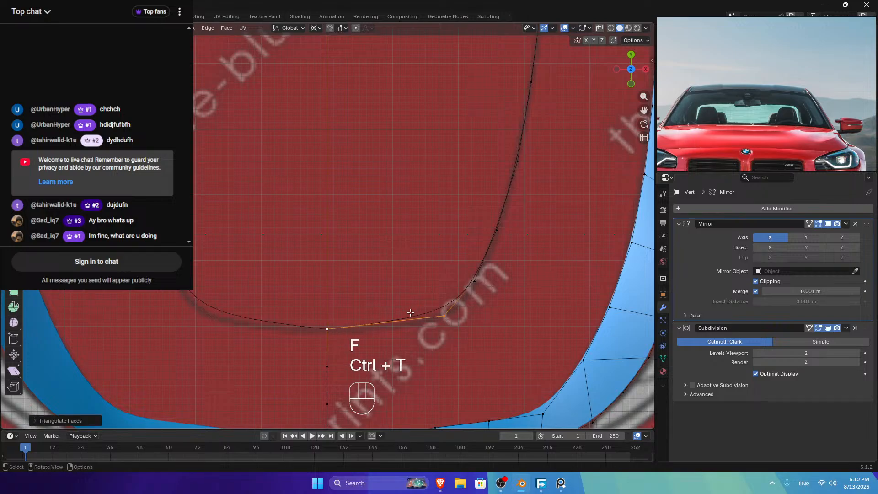
key(ctrl+r)
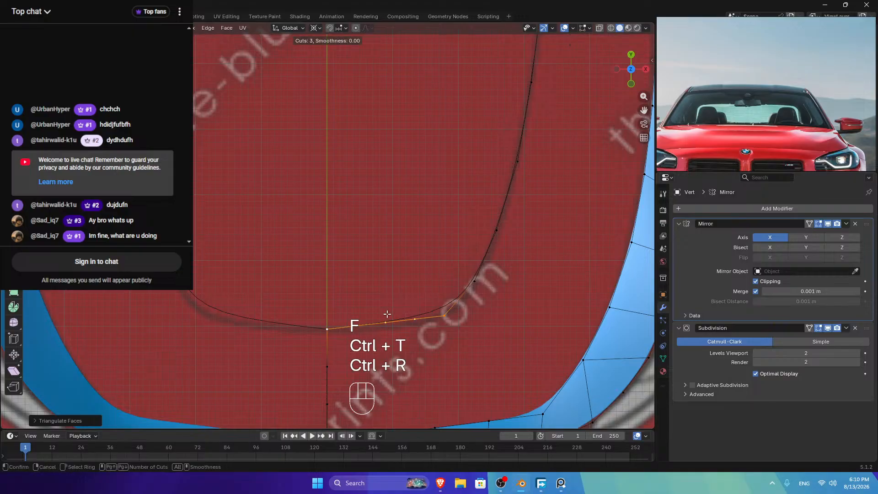
right_click(387, 313)
right_click(386, 314)
key(ctrl+z)
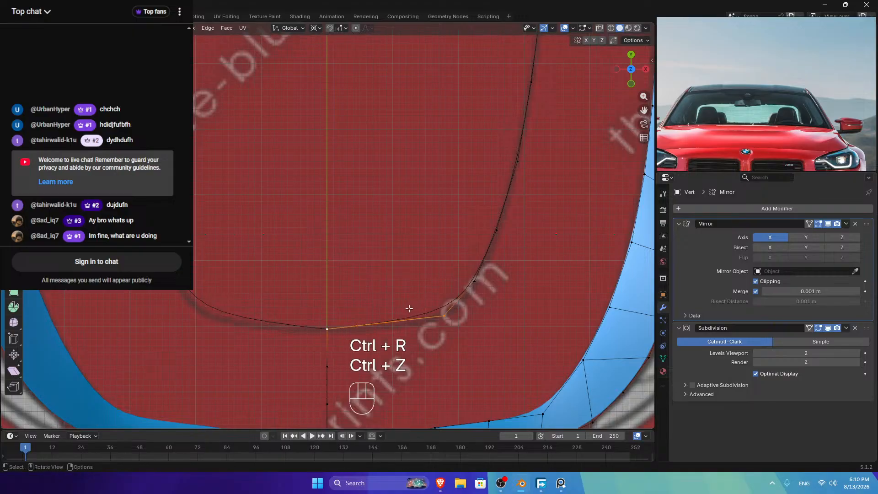
Step: Add a centred cut on the new edge, slide its midpoint vertex along Y, and exit edit mode
key(ctrl+r)
click(400, 313)
right_click(400, 313)
key(g)
key(y)
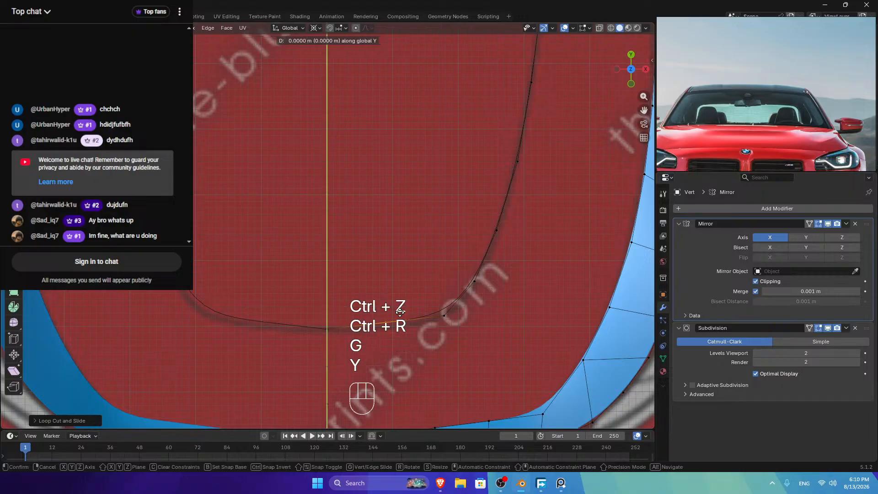
click(408, 345)
key(Tab)
Step: Inspect the strips in perspective, then enter edit mode in the right side view
scroll(409, 344, down, 6)
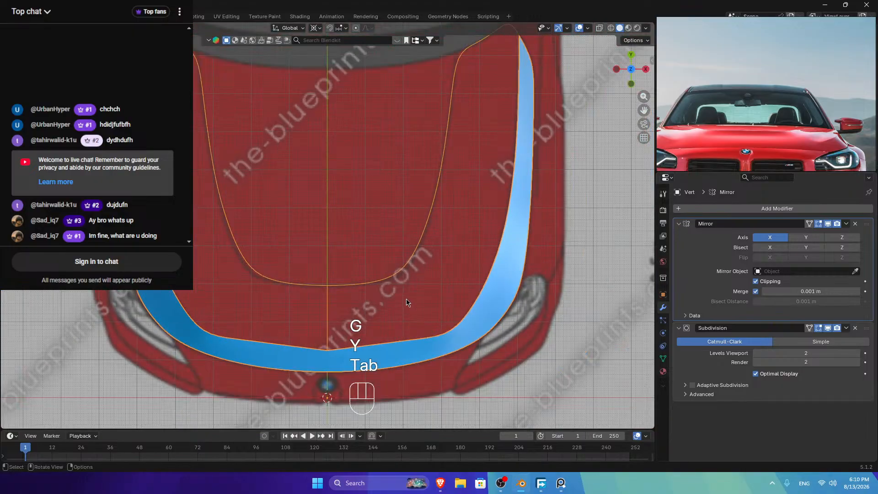
middle_drag(408, 345, 457, 307)
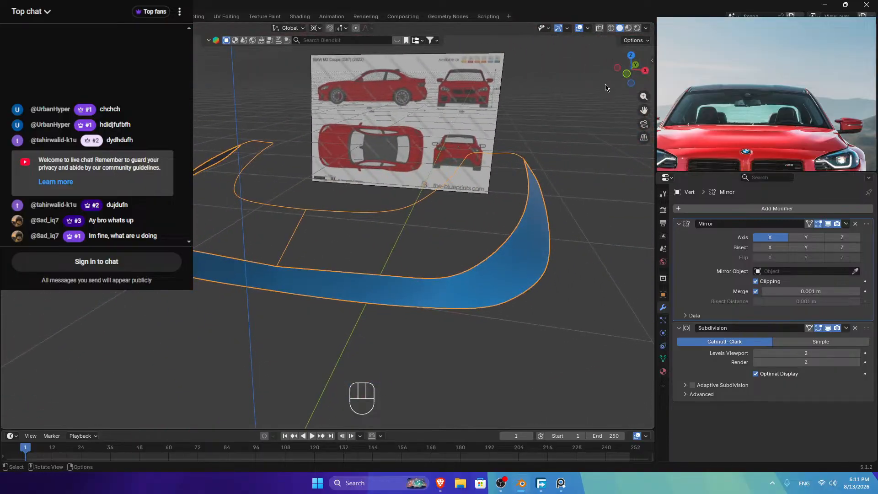
scroll(749, 113, down, 5)
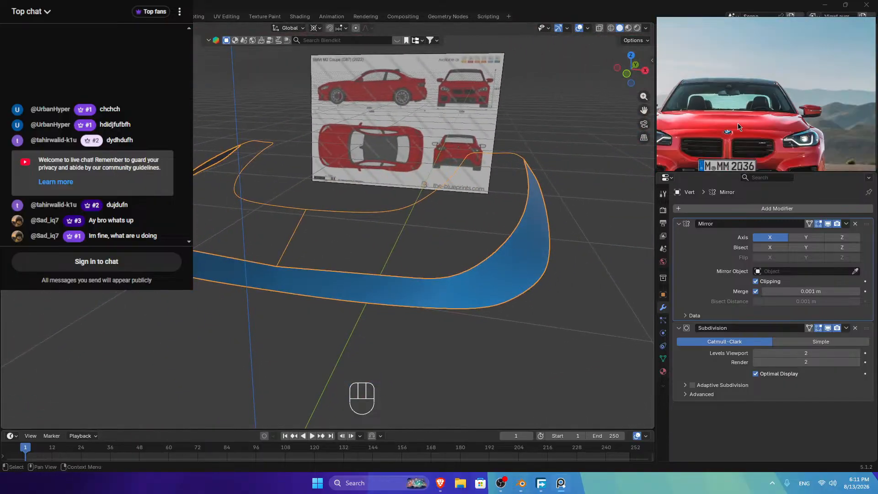
scroll(799, 89, up, 5)
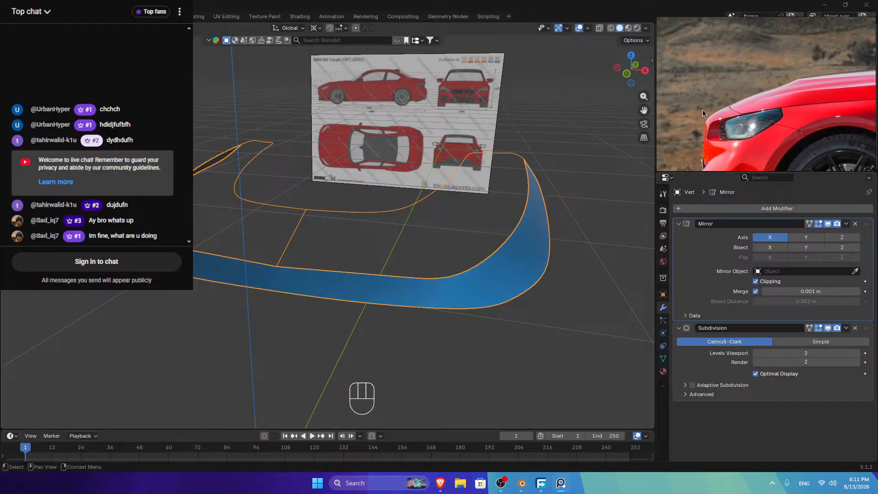
click(645, 70)
scroll(199, 177, up, 4)
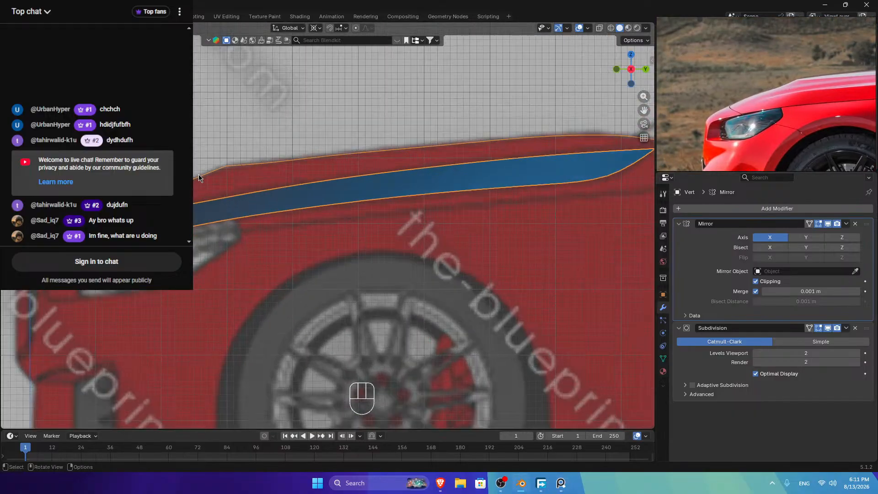
key(Tab)
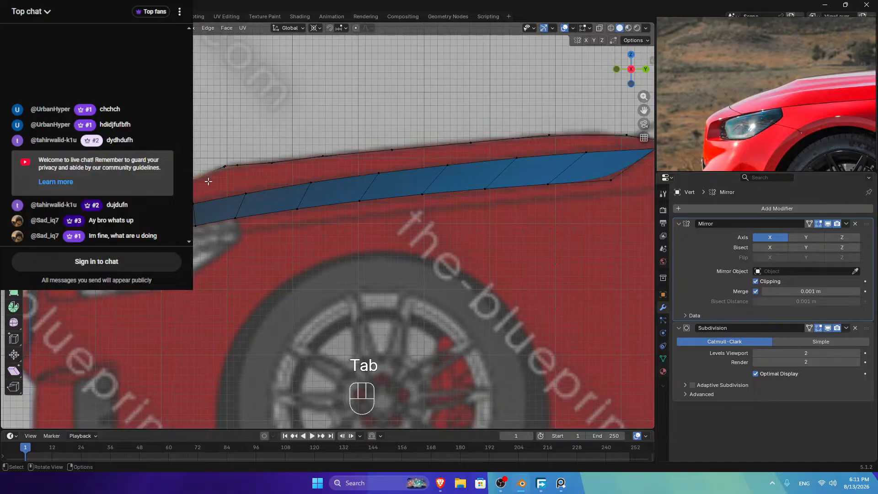
Step: Cut a new edge loop across the fender strip and move it vertically along Z
key(ctrl+r)
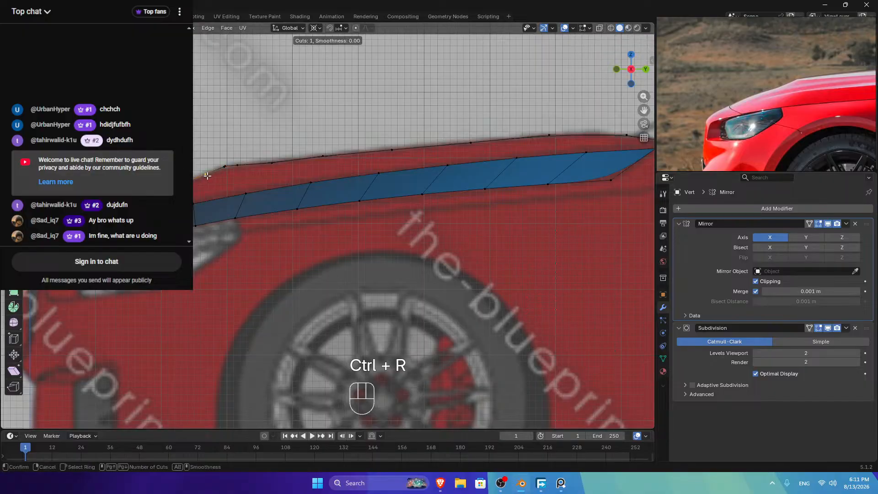
click(206, 176)
key(g)
key(z)
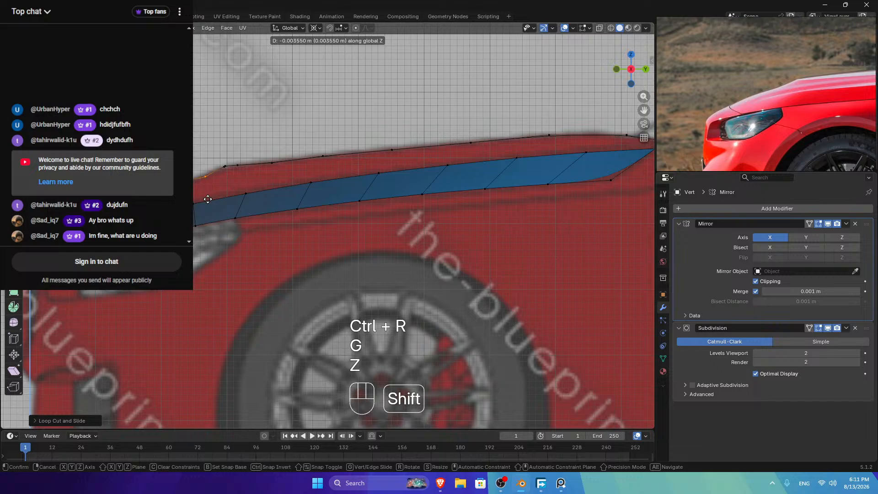
right_click(207, 199)
key(g)
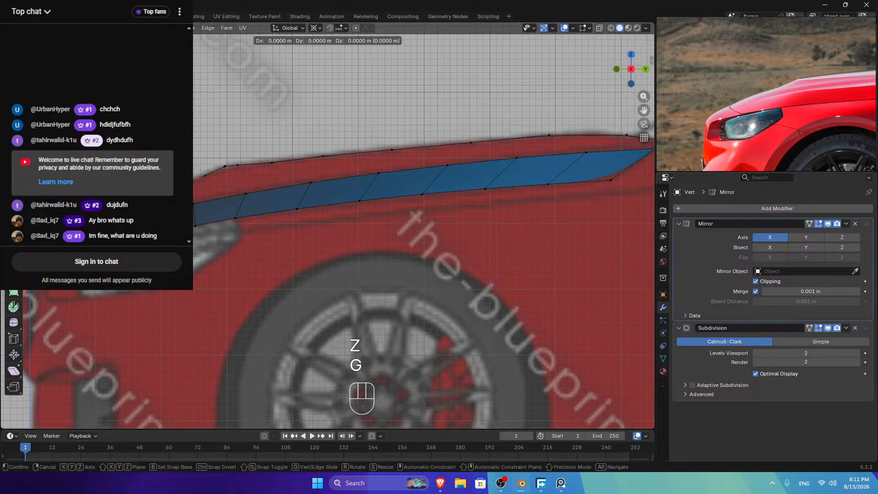
key(z)
key(Return)
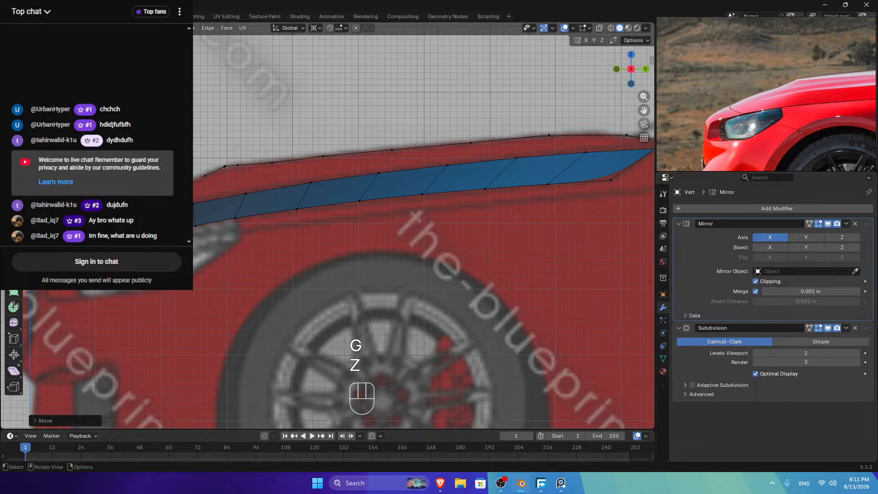
drag(630, 90, 231, 227)
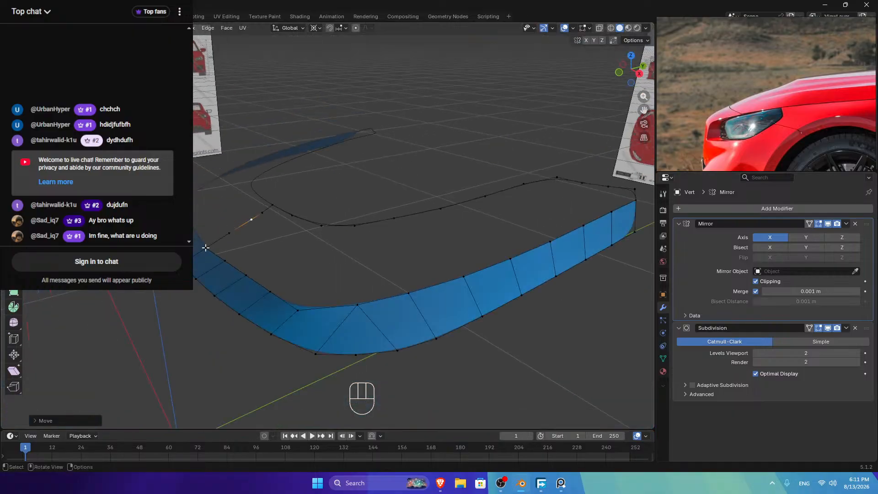
Step: Smooth the hood outline vertex path with LoopTools Relax
ctrl+click(272, 205)
right_click(329, 168)
mouse_move(347, 168)
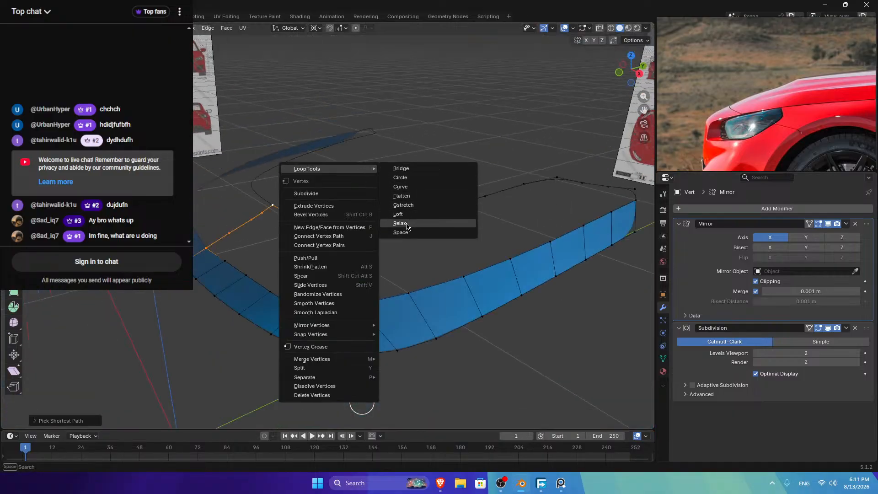
click(406, 226)
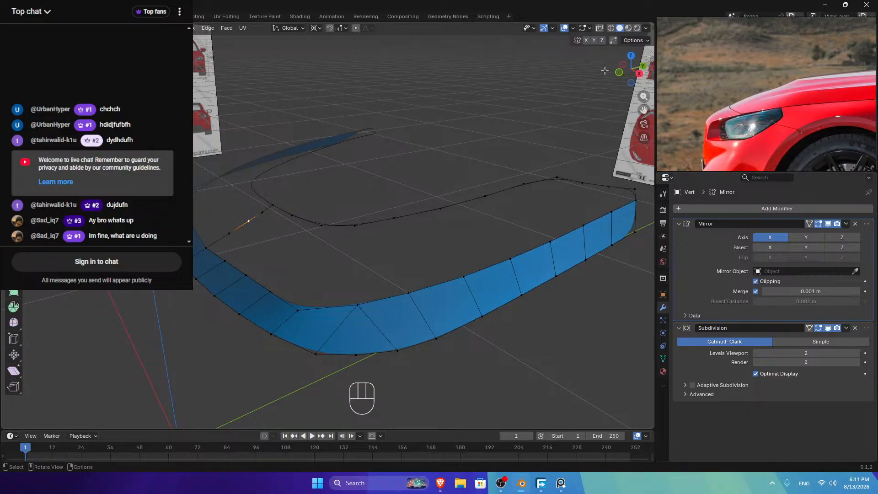
Step: In top view, slide a vertex along its edges toward the hood curve corner
key(KP_7)
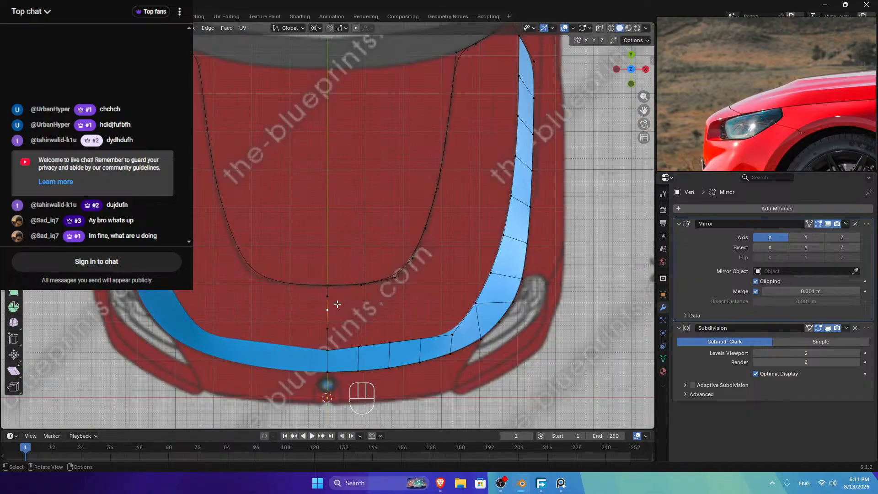
ctrl+click(412, 257)
scroll(381, 295, up, 2)
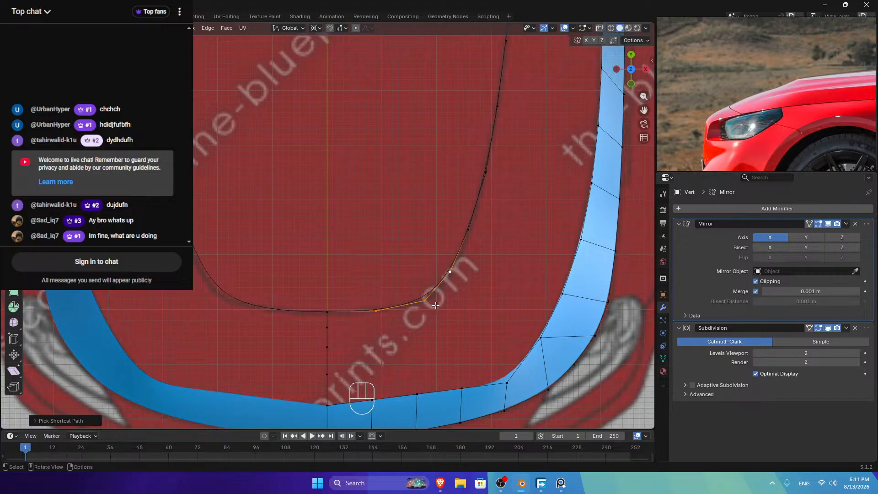
scroll(435, 305, down, 2)
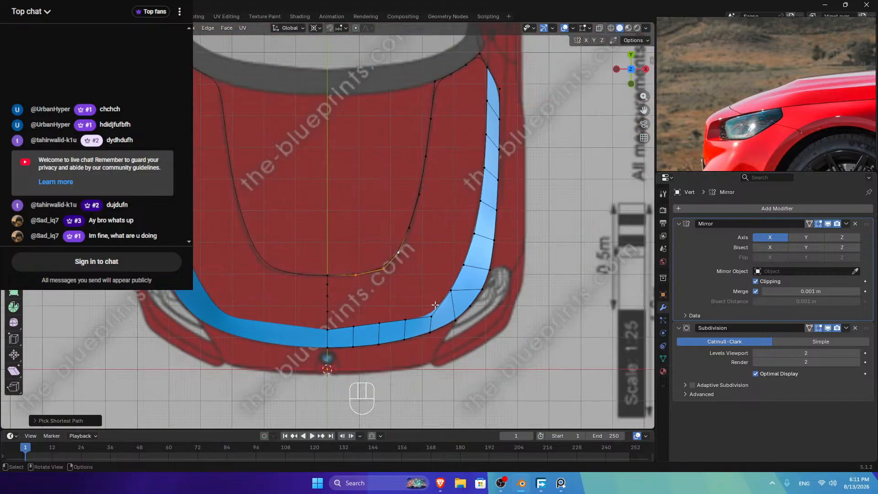
scroll(434, 305, up, 4)
scroll(420, 311, down, 1)
key(ctrl+z)
key(ctrl+z)
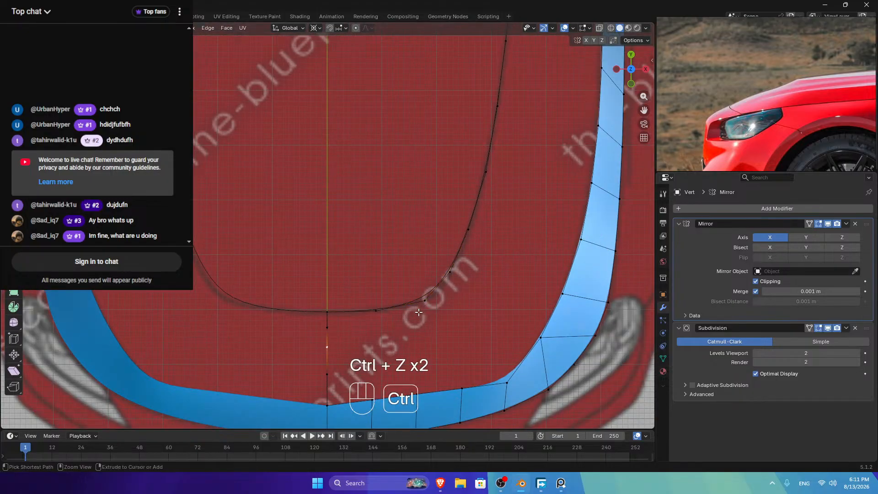
key(ctrl+z)
key(g)
key(g)
click(352, 311)
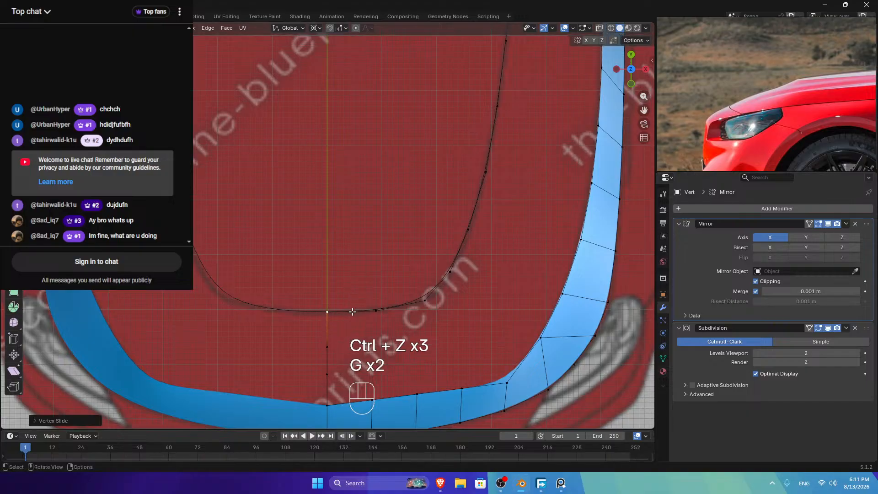
Step: Merge the doubled centre-line vertex with Merge By Distance on the whole mesh
key(a)
key(m)
click(326, 331)
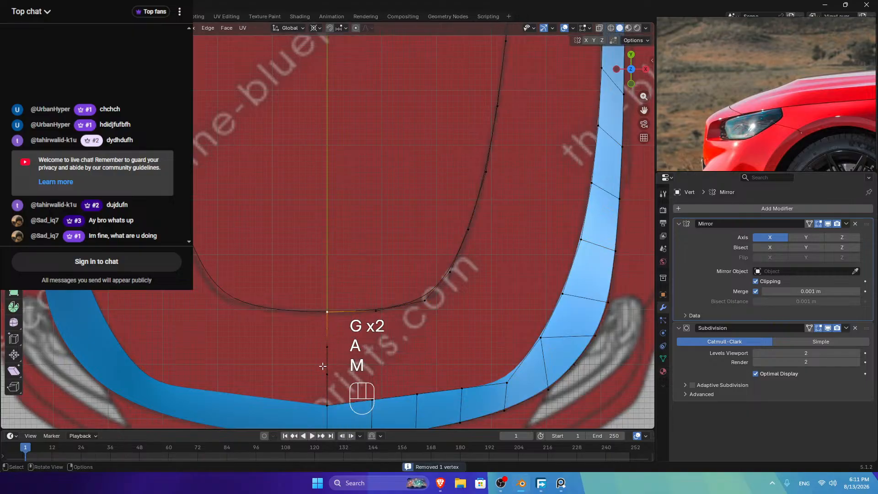
Step: Relax and evenly space the centre-line vertices running down to the front strip with LoopTools
ctrl+click(326, 405)
right_click(389, 234)
mouse_move(425, 234)
click(461, 297)
right_click(465, 272)
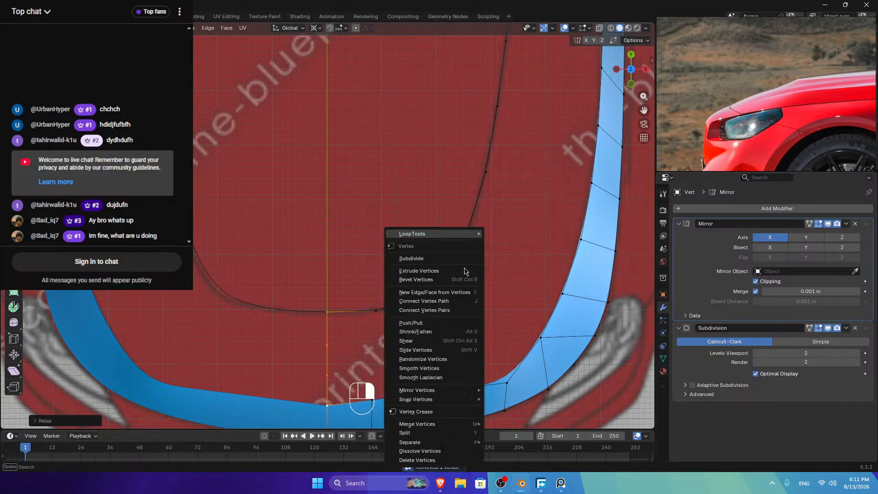
mouse_move(457, 233)
click(503, 297)
scroll(372, 322, down, 3)
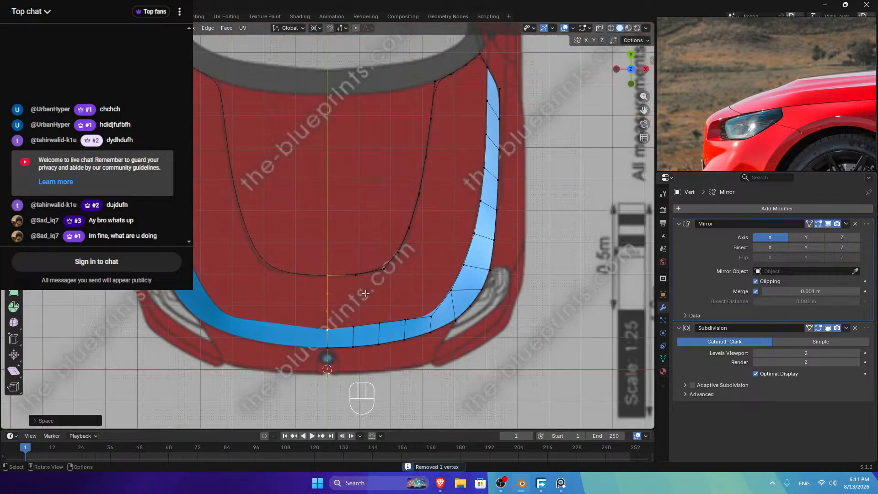
click(356, 278)
click(328, 297)
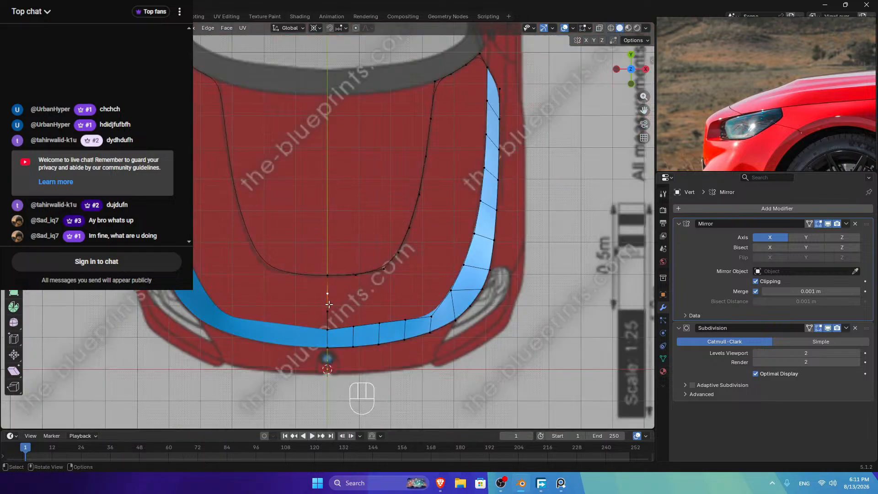
scroll(328, 303, up, 4)
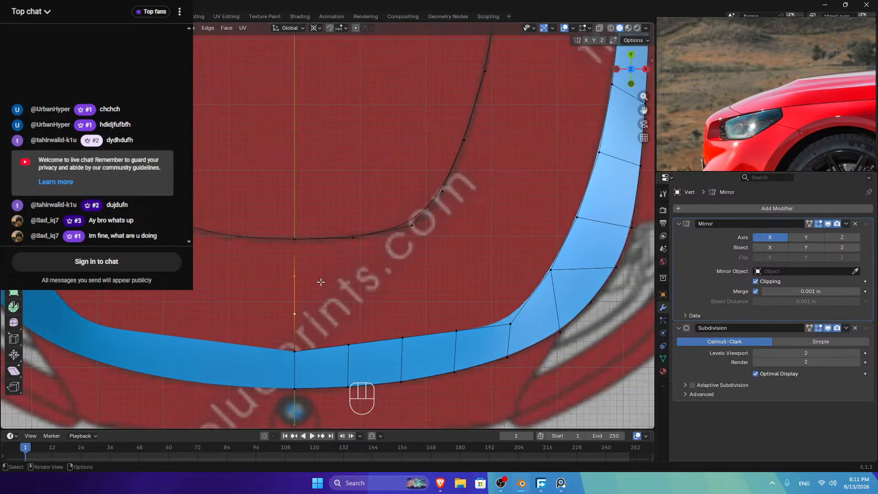
scroll(413, 217, down, 1)
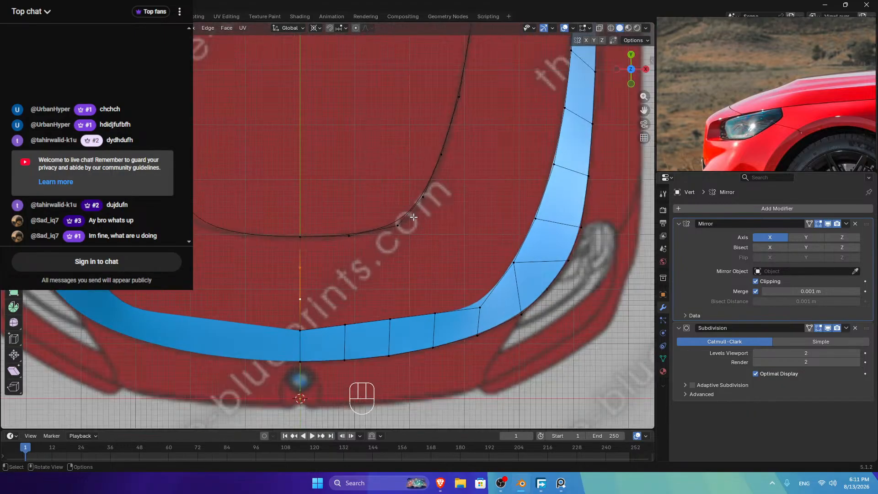
Step: Add an edge loop across the front strip near its corner
click(430, 200)
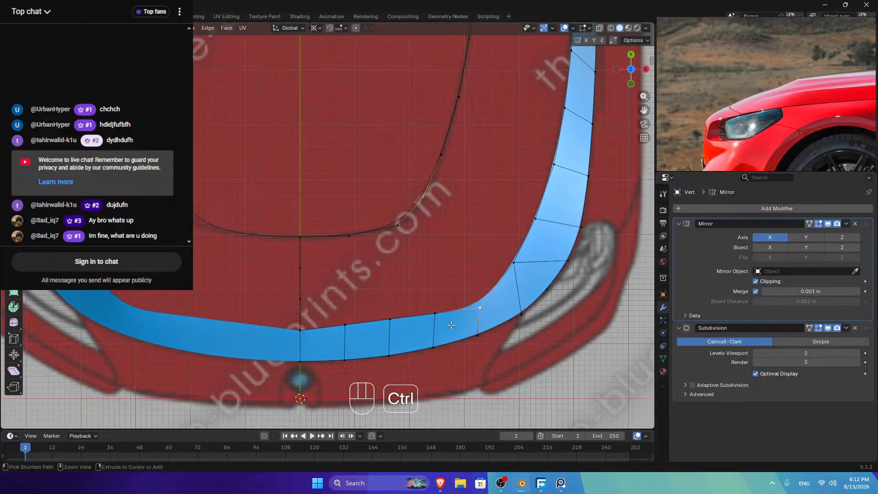
key(ctrl+r)
click(454, 311)
Step: Relax and evenly space the vertices along the strip's first long edge with LoopTools
ctrl+click(301, 327)
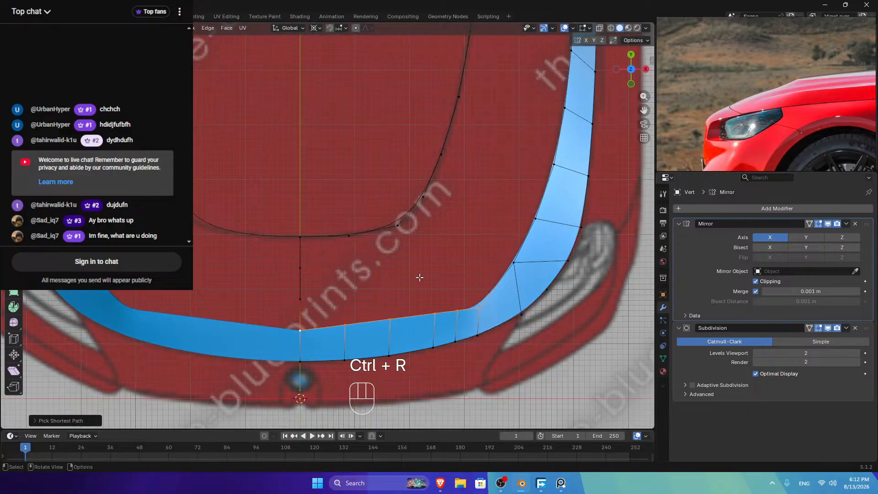
right_click(503, 214)
mouse_move(508, 214)
click(533, 270)
right_click(537, 234)
mouse_move(539, 234)
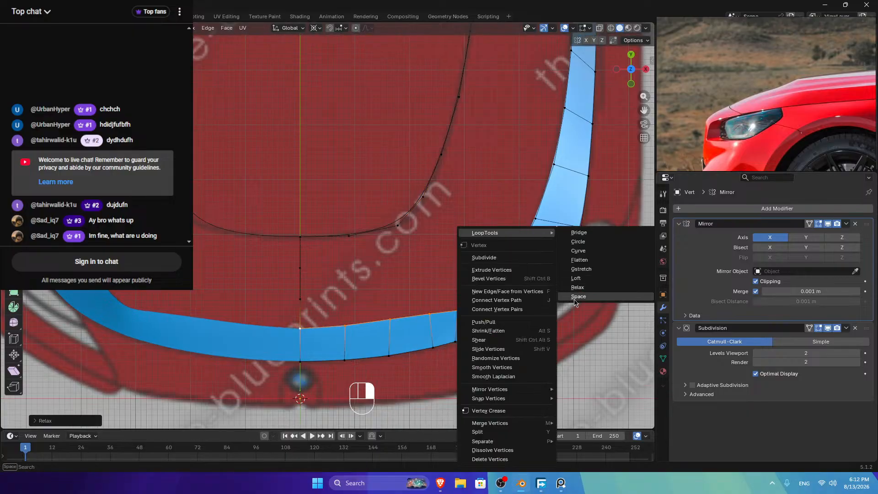
click(575, 300)
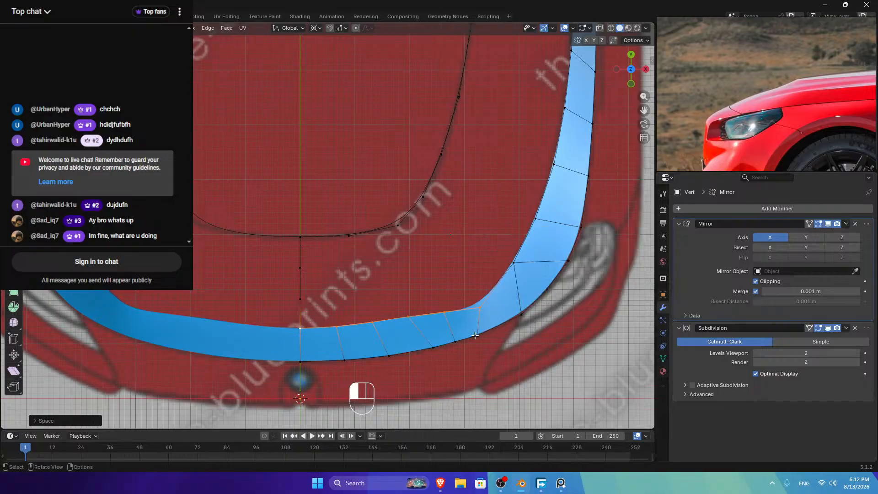
Step: Relax and evenly space the vertices along the strip's other long edge
ctrl+click(294, 367)
right_click(508, 191)
mouse_move(510, 191)
click(551, 246)
right_click(550, 234)
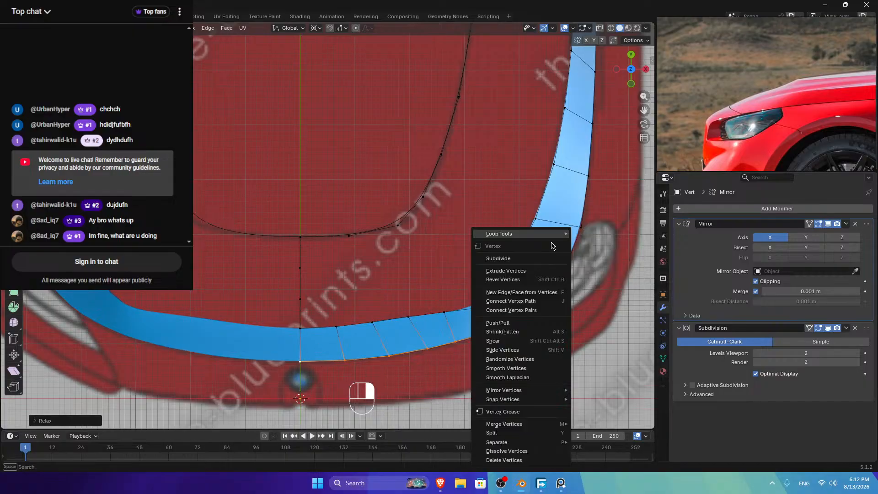
mouse_move(551, 235)
click(576, 297)
click(584, 298)
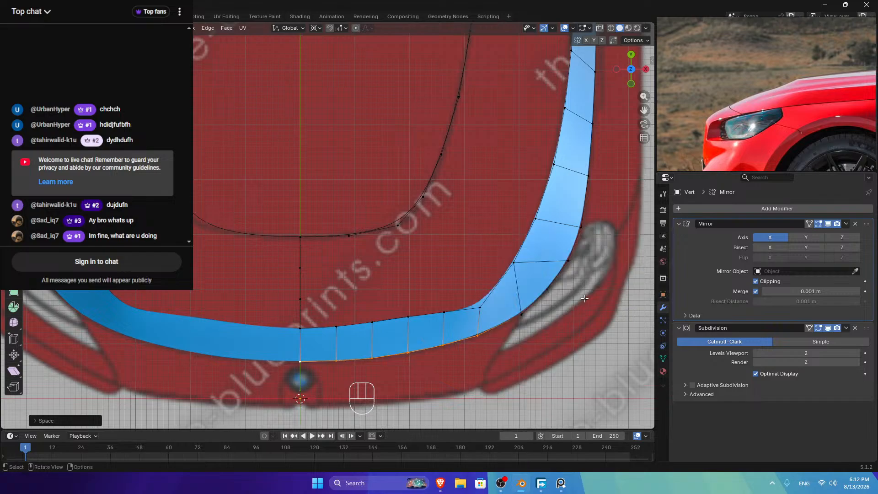
Step: Try joining the strip corner to the hood curve and filling quads, then undo those faces
click(478, 308)
shift+click(397, 225)
key(f)
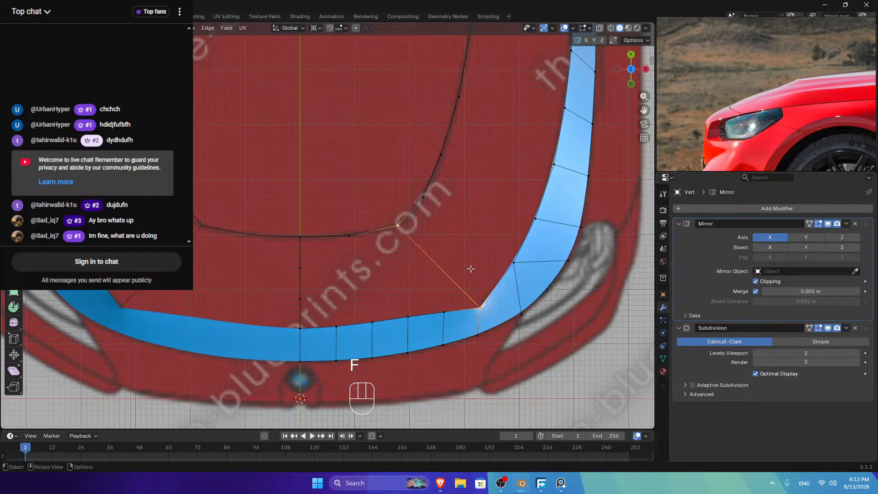
click(645, 69)
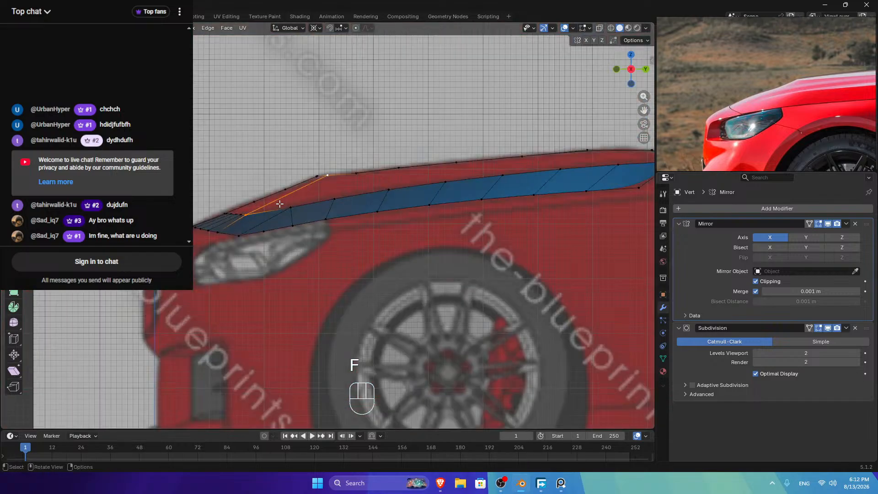
drag(631, 68, 608, 81)
key(ctrl+z)
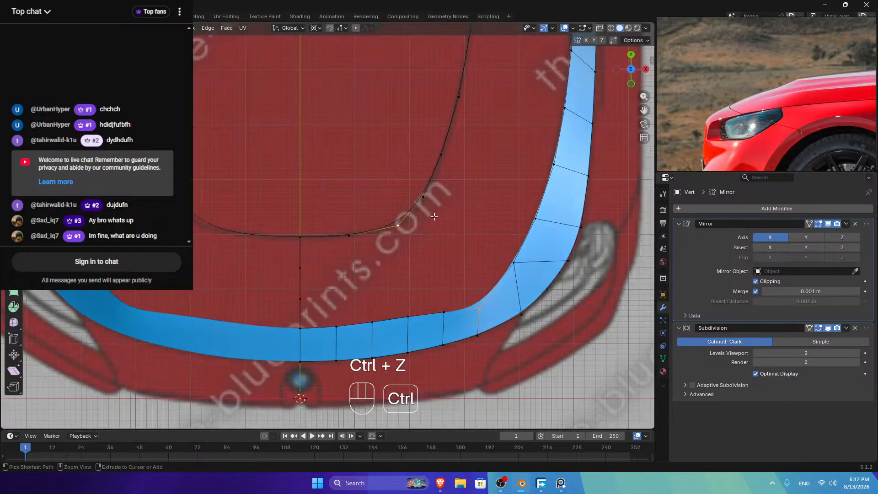
key(f)
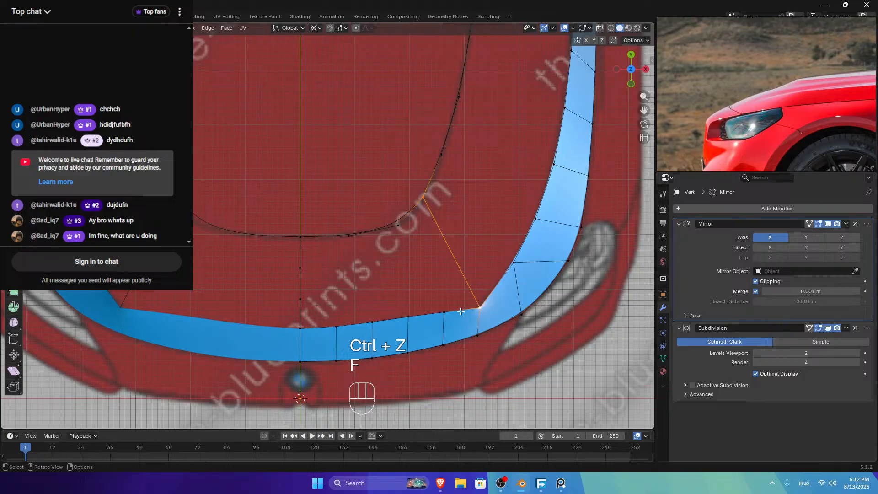
shift+click(478, 305)
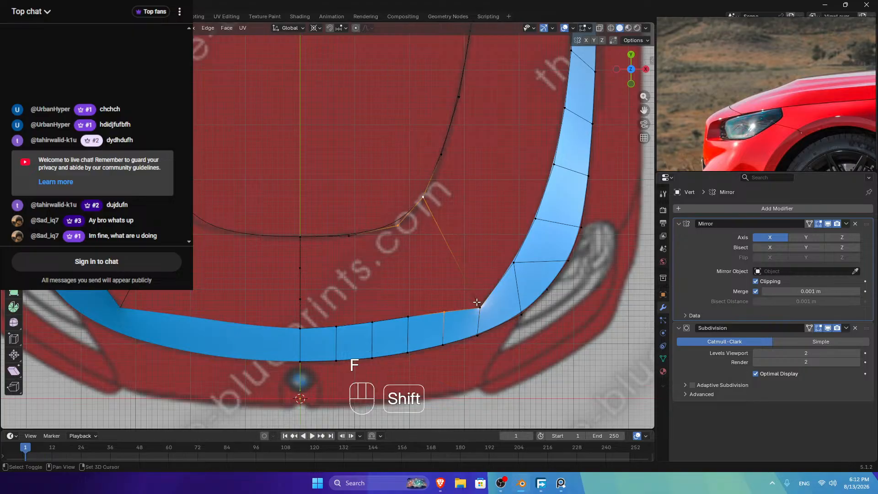
key(f)
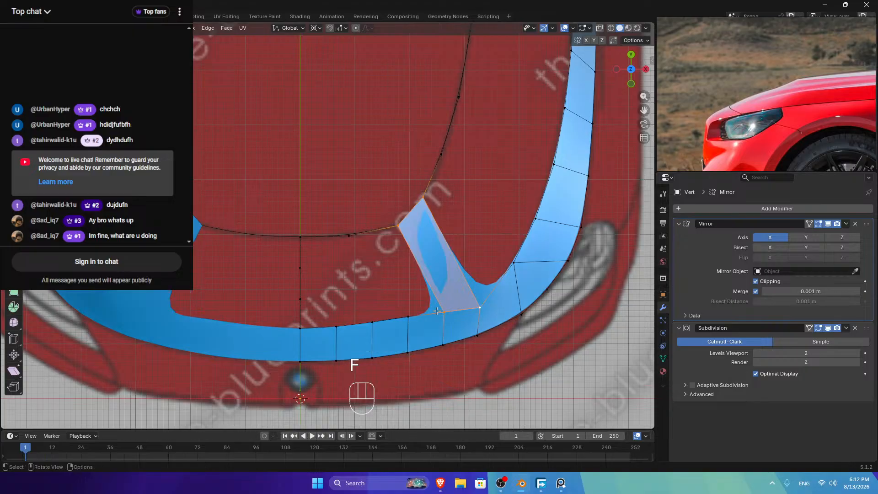
shift+click(443, 312)
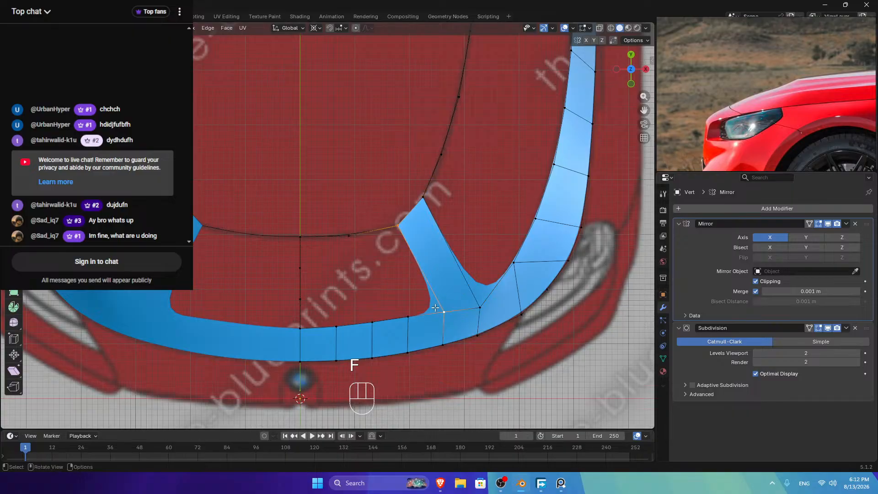
key(f)
key(f)
key(ctrl+z)
key(ctrl+z)
key(ctrl+z)
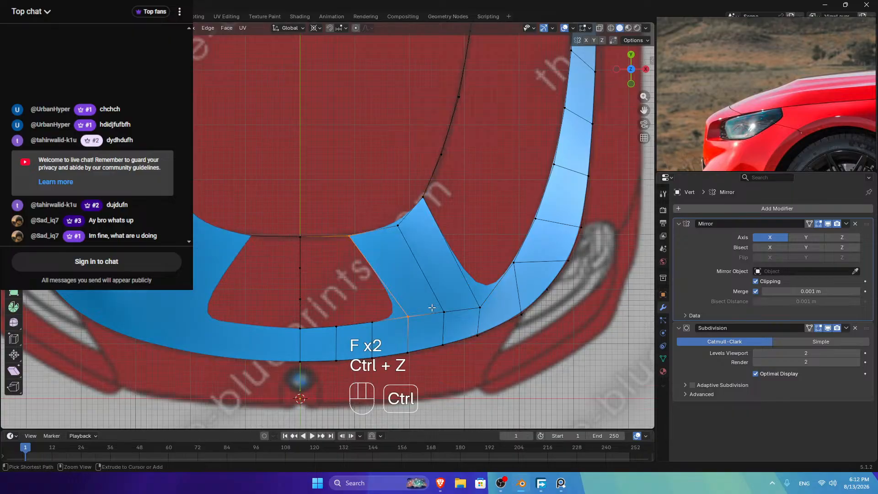
key(ctrl+z)
key(ctrl+z)
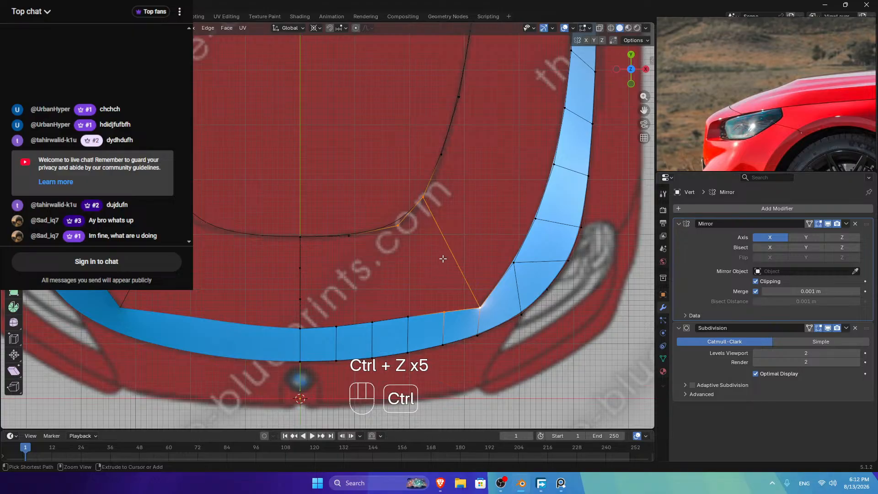
Step: Test edge-path selections along the hood curve and strip top edge, then undo them
key(ctrl+r)
right_click(447, 241)
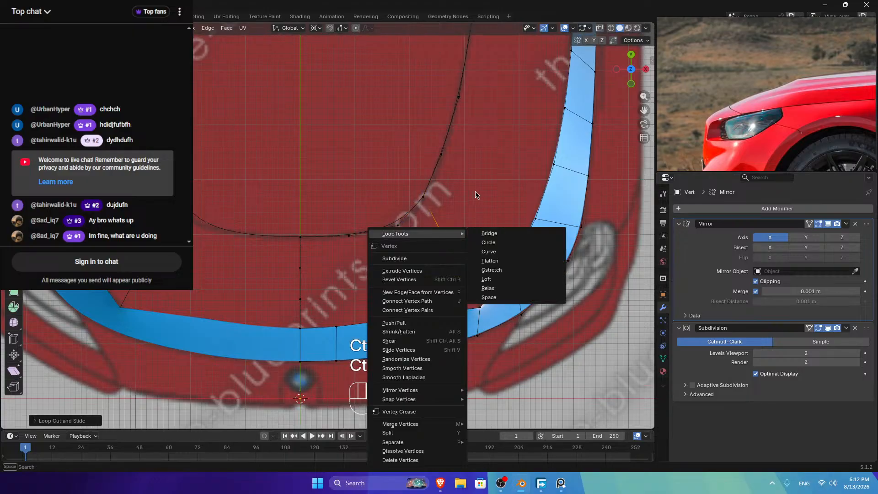
click(424, 200)
ctrl+click(270, 226)
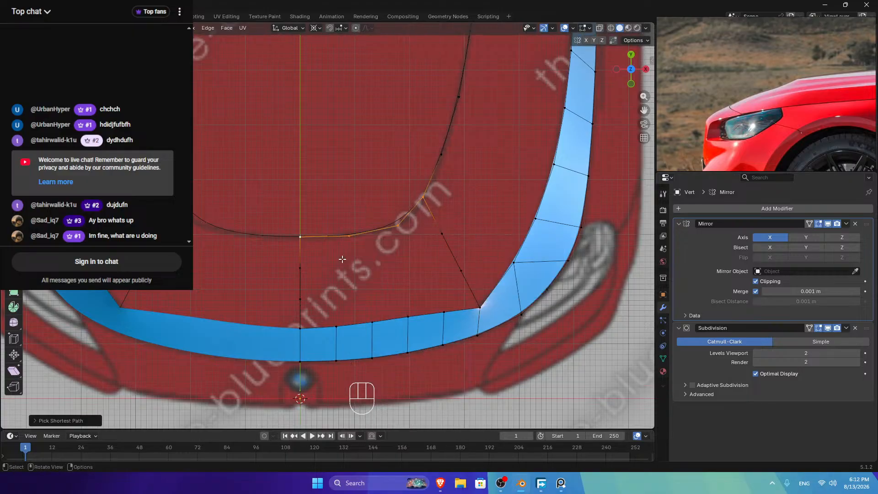
click(470, 305)
ctrl+click(300, 327)
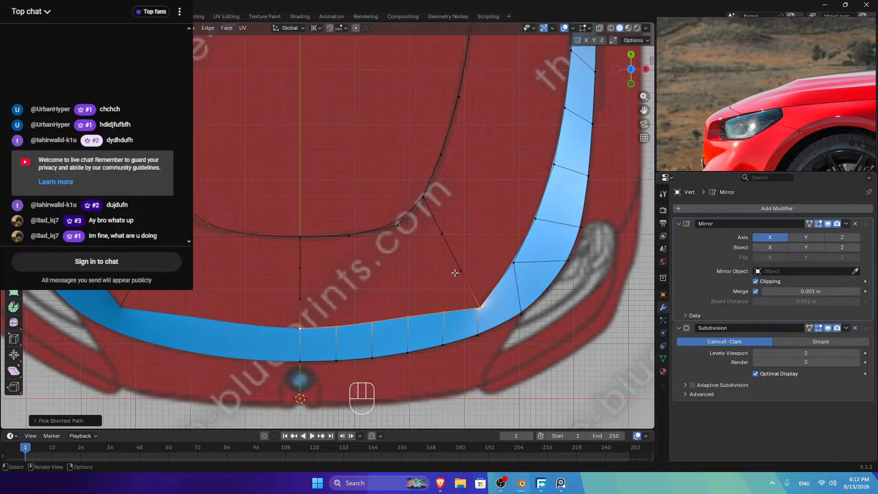
key(ctrl+z)
key(ctrl+z)
key(ctrl+z)
key(ctrl+z)
key(ctrl+z)
key(ctrl+z)
key(ctrl+z)
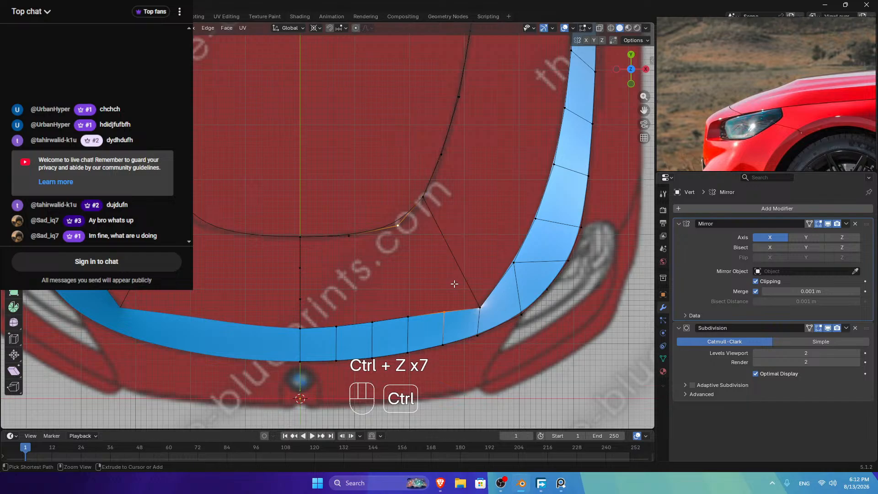
key(ctrl+z)
key(ctrl+z)
key(ctrl+z)
key(ctrl+z)
key(ctrl+z)
key(ctrl+z)
key(ctrl+z)
key(ctrl+z)
key(ctrl+z)
key(ctrl+z)
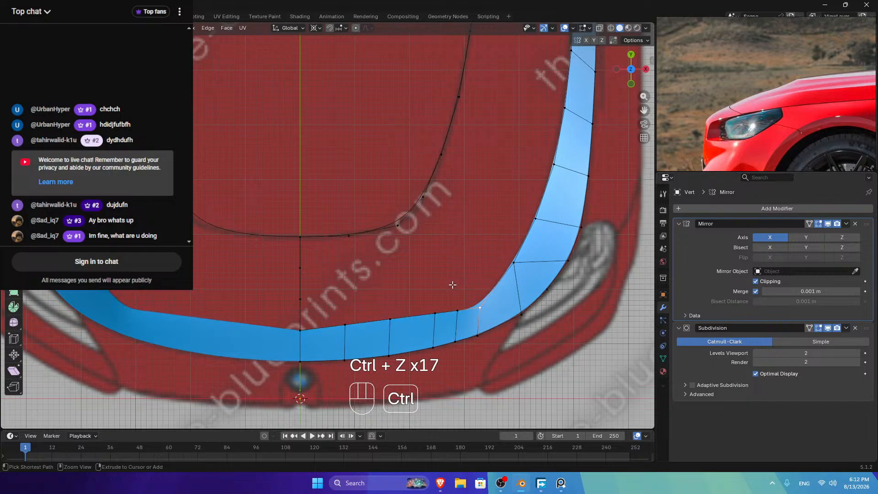
key(ctrl+z)
key(ctrl+z)
key(ctrl+z)
ctrl+click(338, 319)
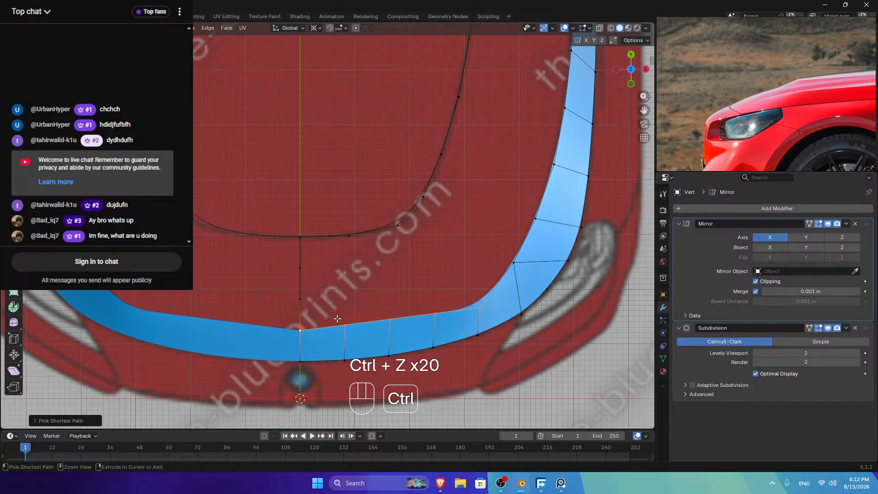
click(408, 207)
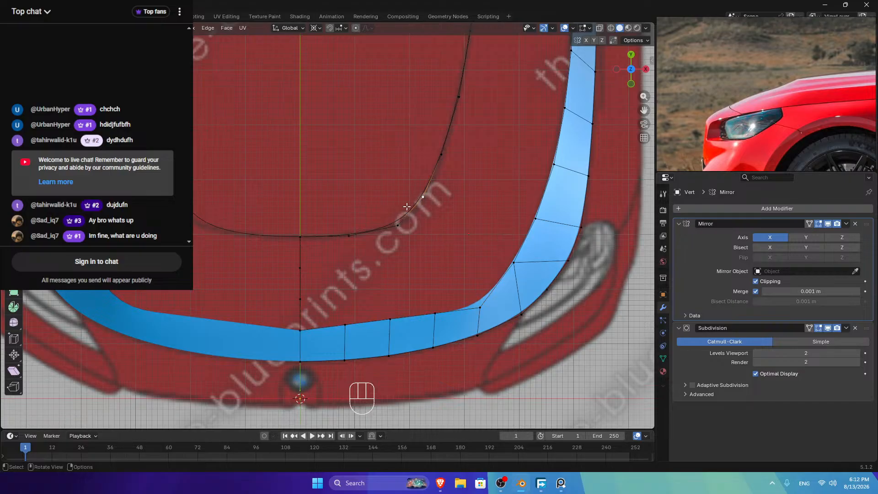
Step: Add a cut on the inner hood curve and relax its vertices with LoopTools
key(ctrl+r)
double_click(313, 234)
click(365, 232)
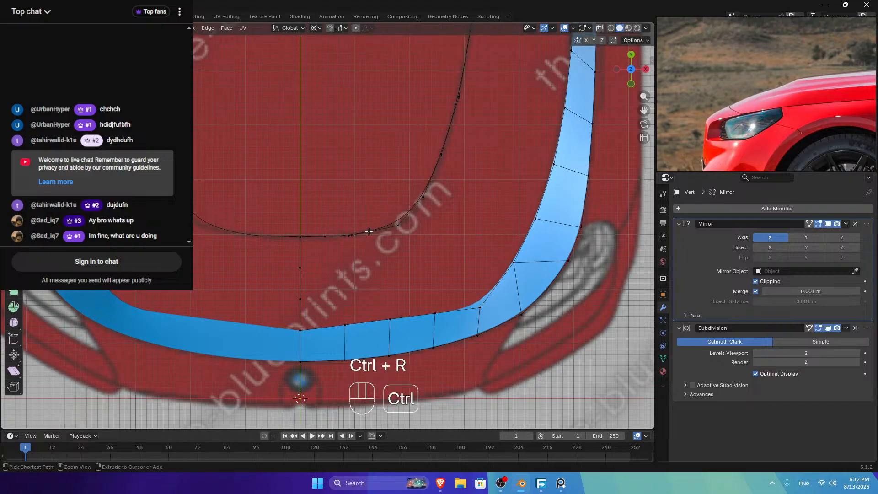
click(300, 237)
ctrl+click(423, 197)
right_click(412, 166)
mouse_move(412, 166)
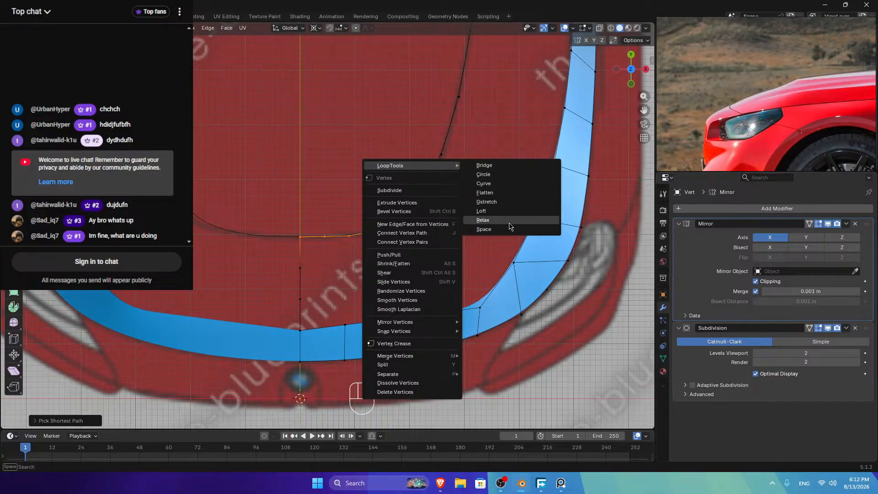
click(500, 221)
click(508, 201)
right_drag(505, 201, 424, 198)
Step: Join the hood curve's corner to the strip's inner corner and split the edge with two cuts
click(423, 199)
shift+click(479, 307)
key(f)
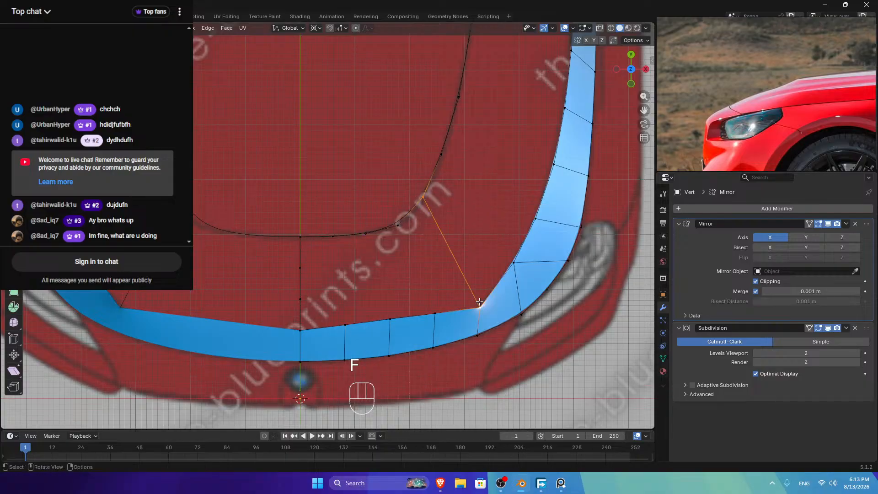
key(ctrl+r)
scroll(454, 247, up, 1)
click(453, 248)
right_click(454, 248)
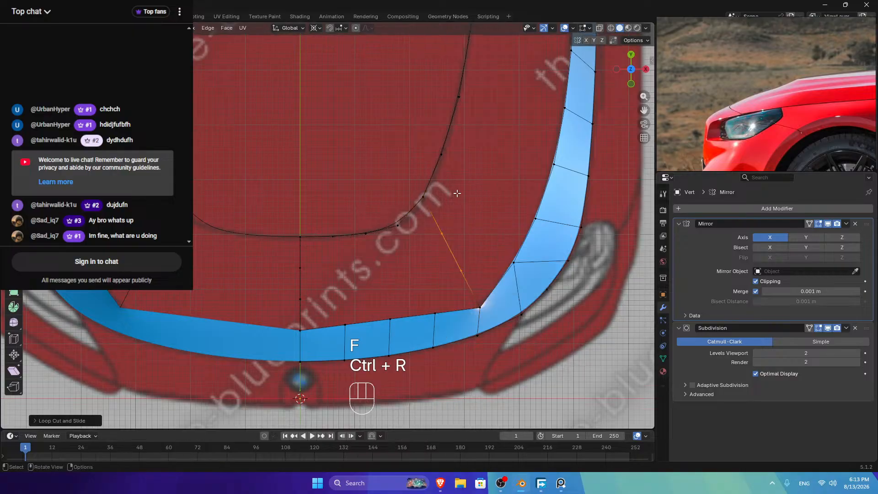
Step: Select the closed gap border: hood curve, centre line, strip top edge and diagonal edge
click(419, 203)
ctrl+click(300, 237)
ctrl+click(300, 328)
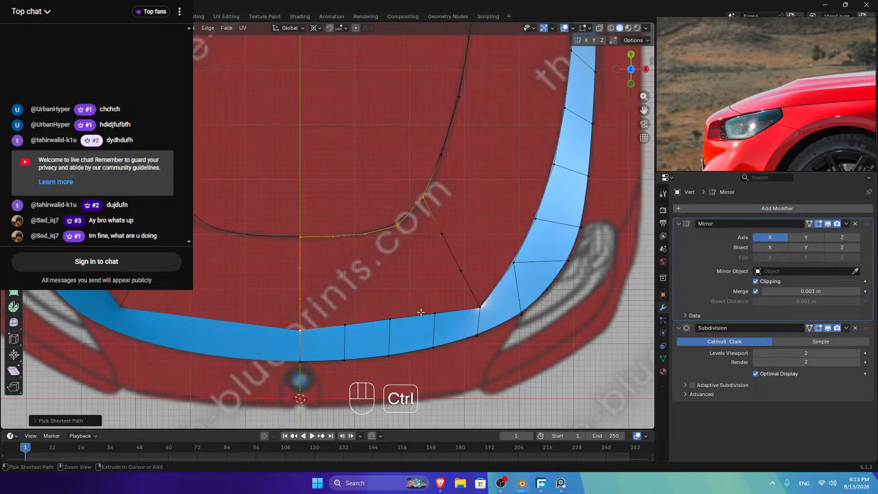
ctrl+click(478, 307)
ctrl+click(441, 230)
key(ctrl+f)
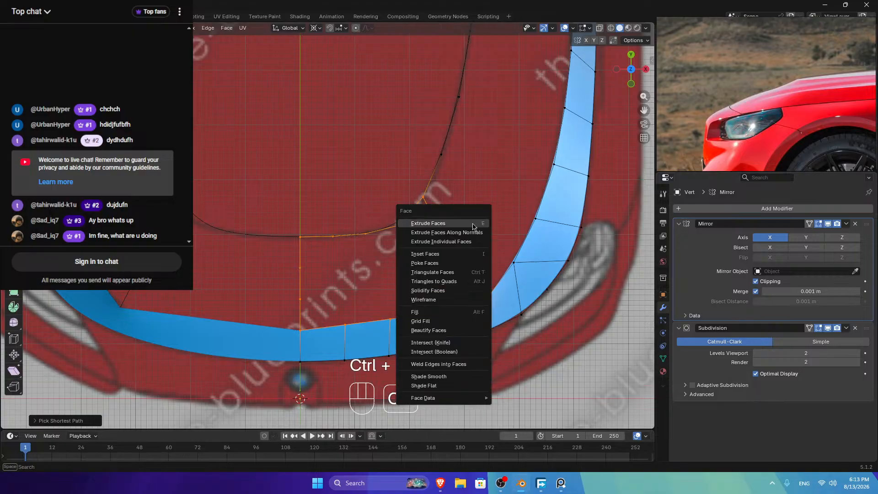
click(438, 323)
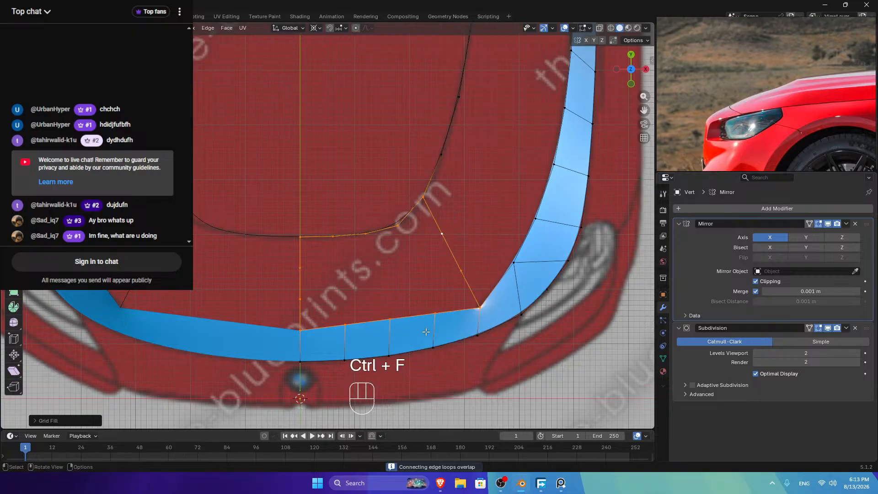
click(43, 420)
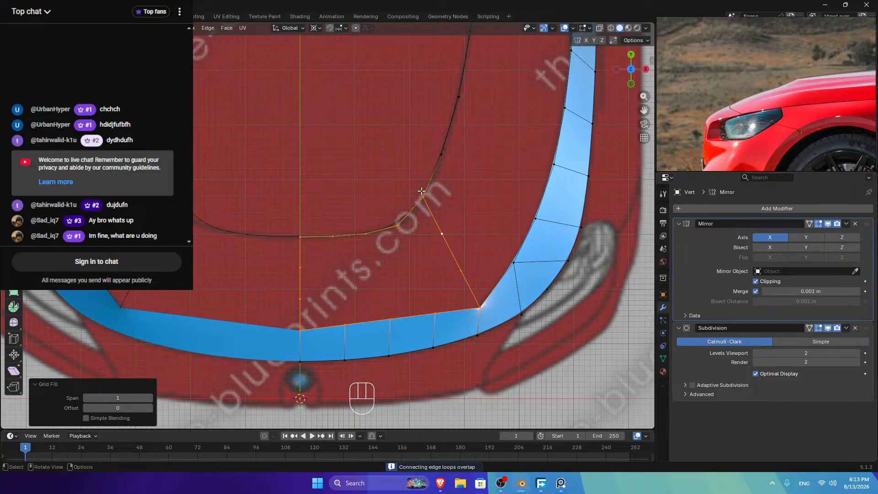
click(151, 398)
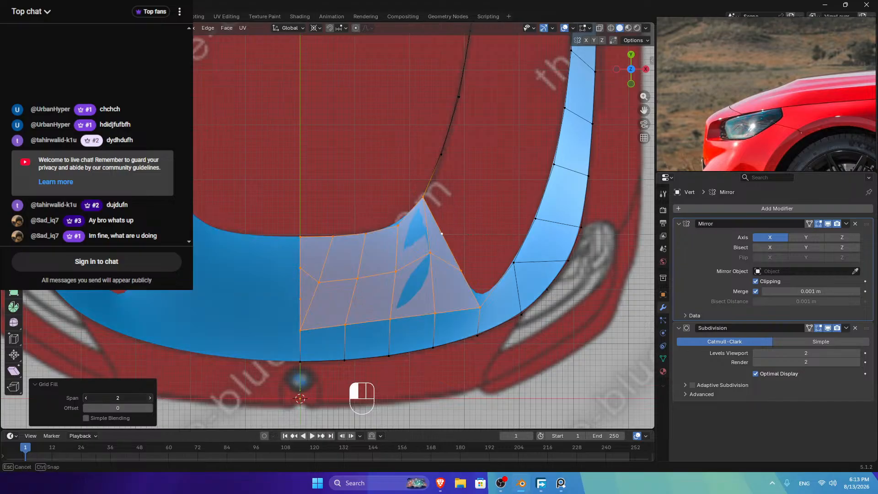
click(150, 398)
click(150, 407)
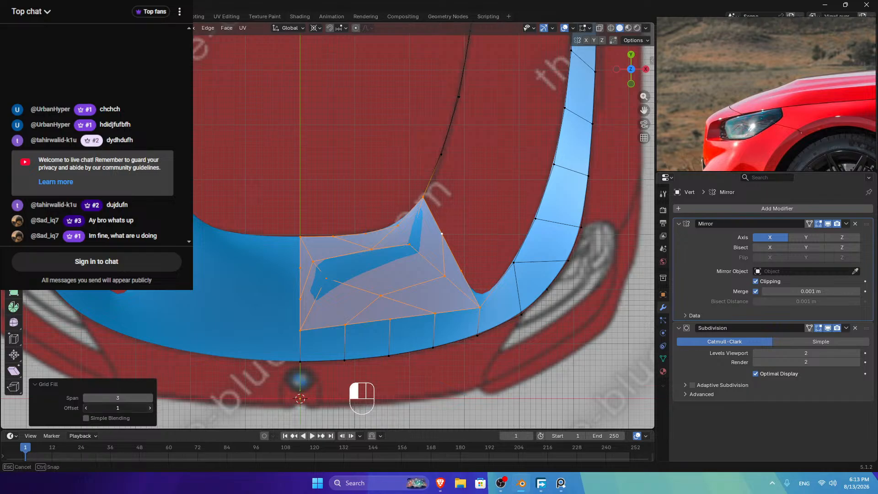
click(151, 407)
click(151, 408)
click(151, 407)
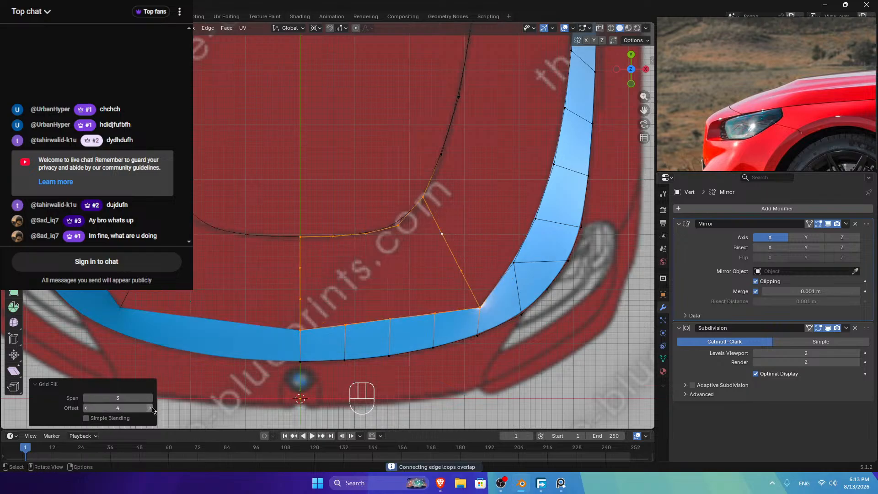
click(150, 408)
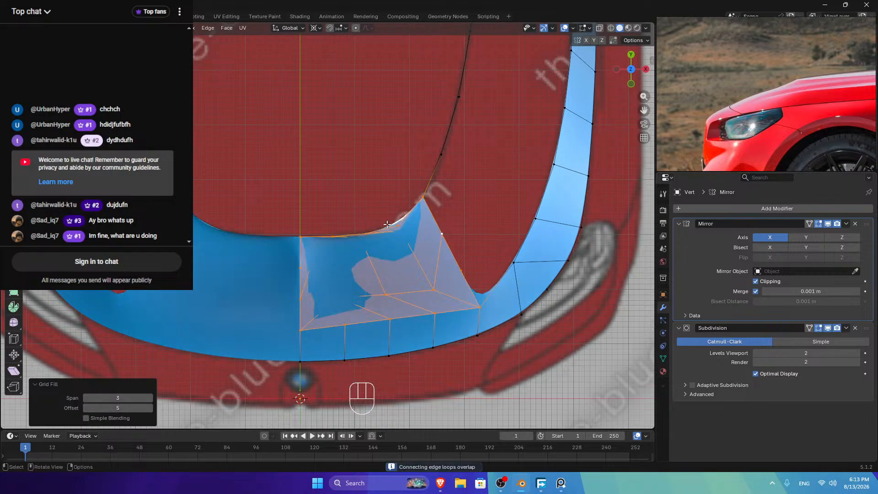
click(150, 398)
click(150, 408)
click(151, 407)
click(150, 408)
click(150, 408)
click(151, 408)
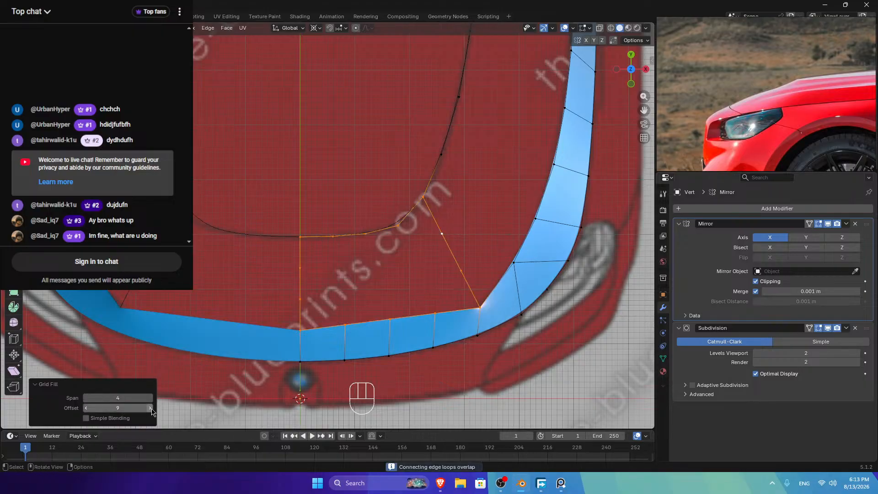
click(151, 408)
click(151, 408)
click(151, 408)
click(150, 407)
click(151, 408)
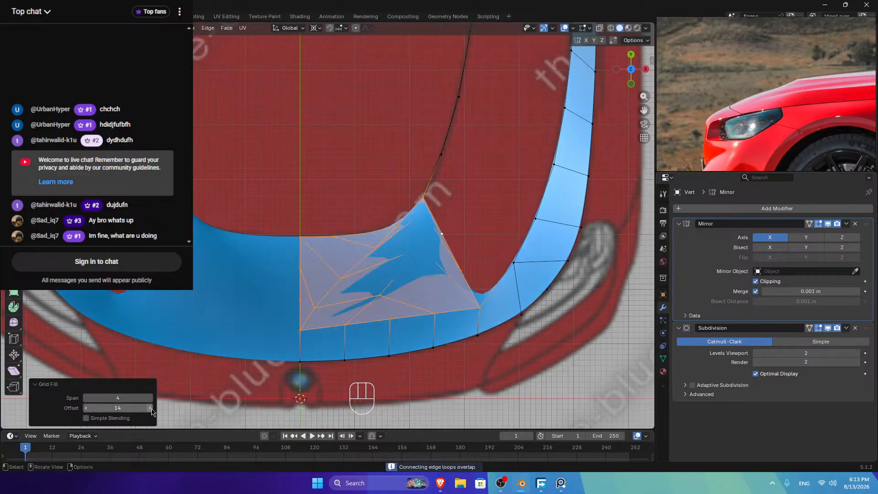
click(151, 408)
click(150, 408)
click(150, 408)
click(150, 407)
click(150, 408)
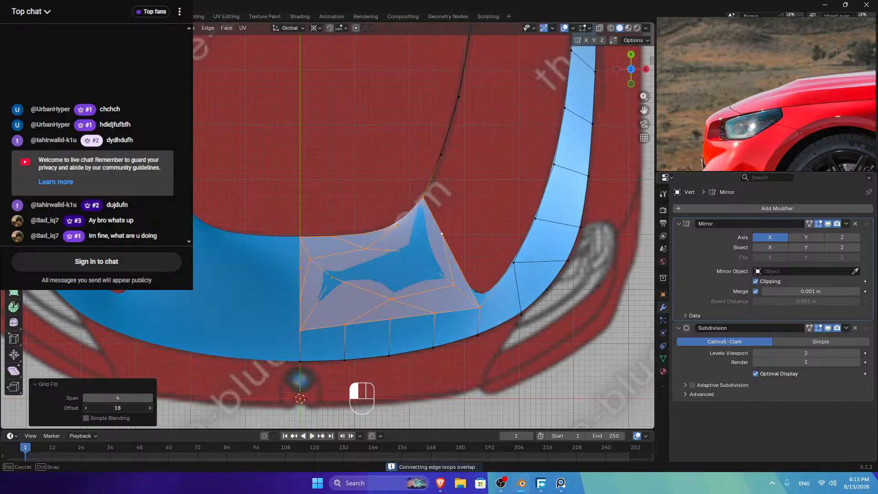
click(150, 408)
click(151, 408)
click(150, 408)
click(151, 407)
click(151, 408)
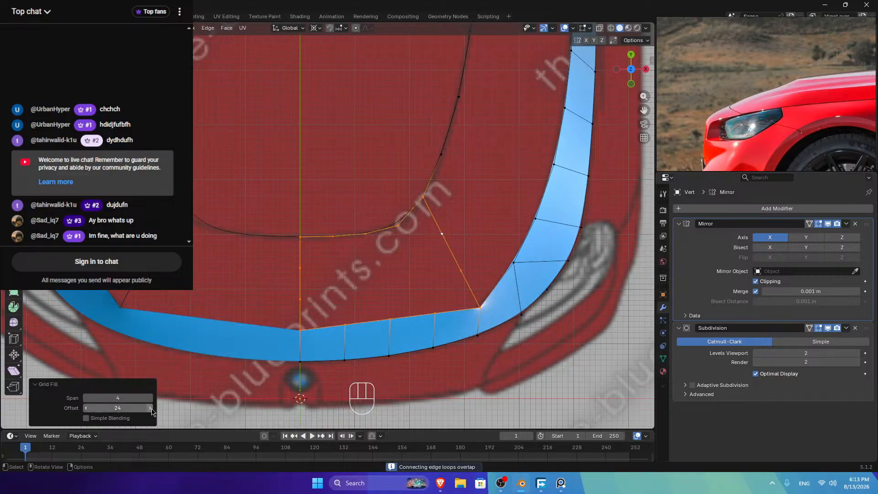
click(150, 408)
click(151, 408)
click(150, 408)
Step: Select the whole mesh and merge overlapping vertices by distance
key(a)
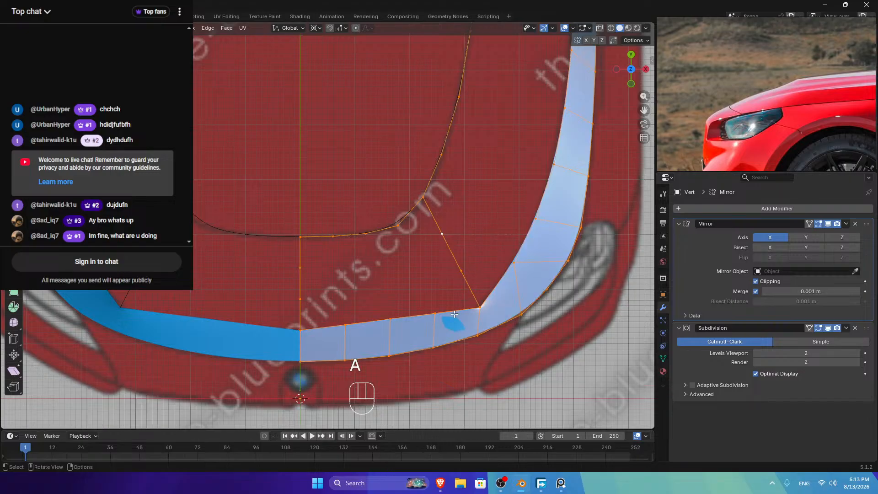
key(m)
click(440, 311)
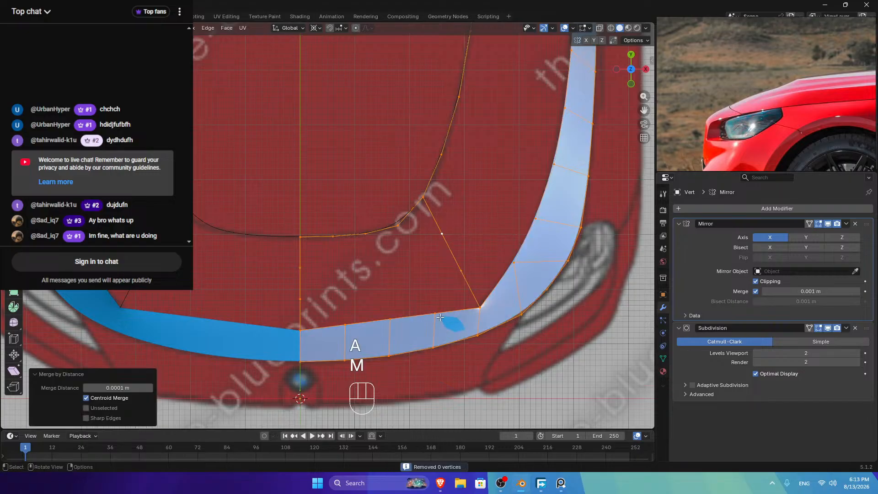
Step: Select the hood-gap border loop and apply Grid Fill to it
click(423, 197)
ctrl+click(300, 237)
ctrl+click(298, 326)
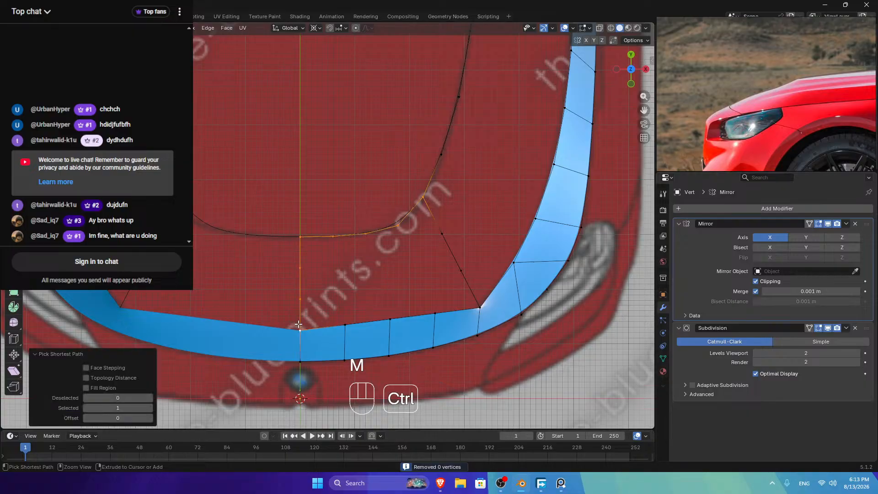
ctrl+click(476, 307)
ctrl+click(449, 249)
key(ctrl+f)
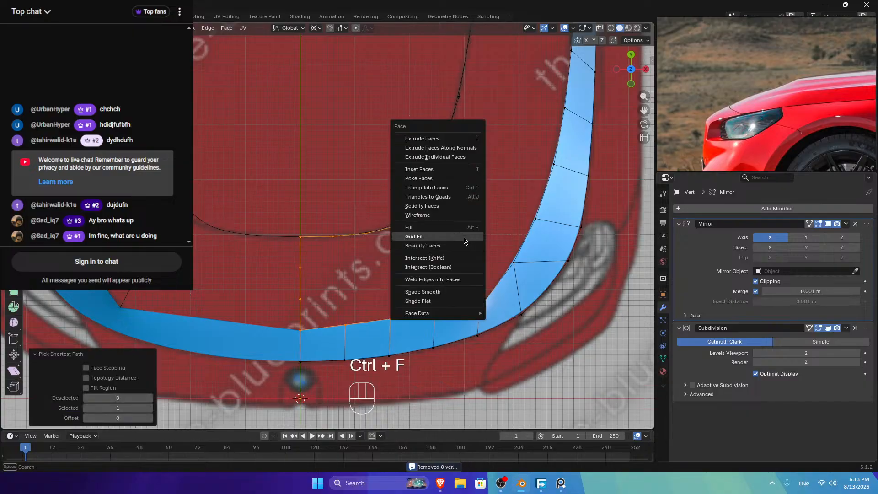
click(439, 251)
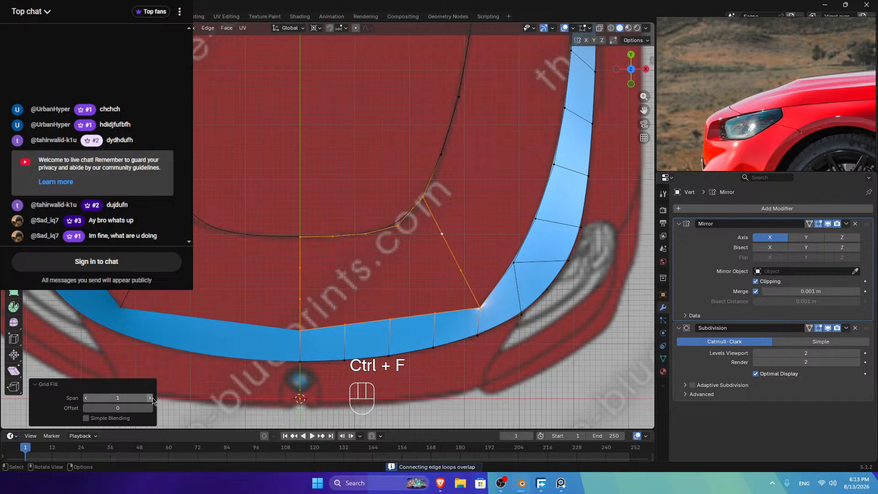
Step: Raise the Grid Fill span, settle it at 5, and increase the offset
click(151, 398)
click(150, 398)
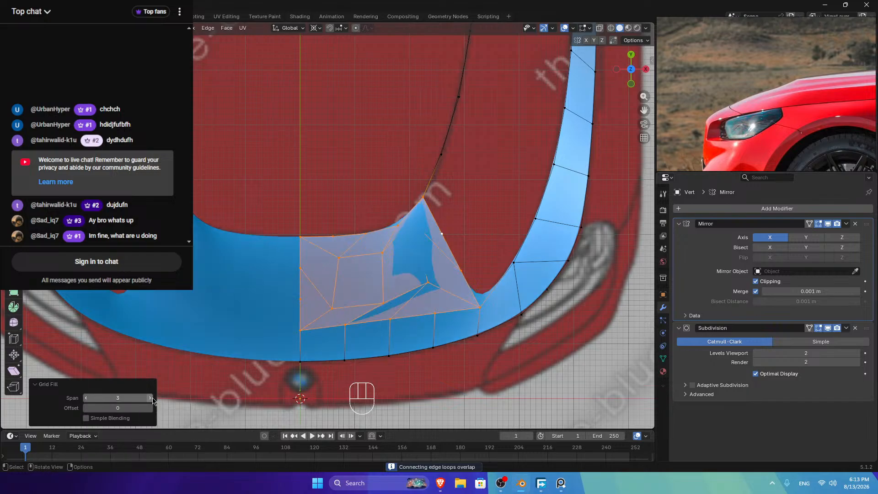
click(150, 397)
click(150, 397)
click(150, 398)
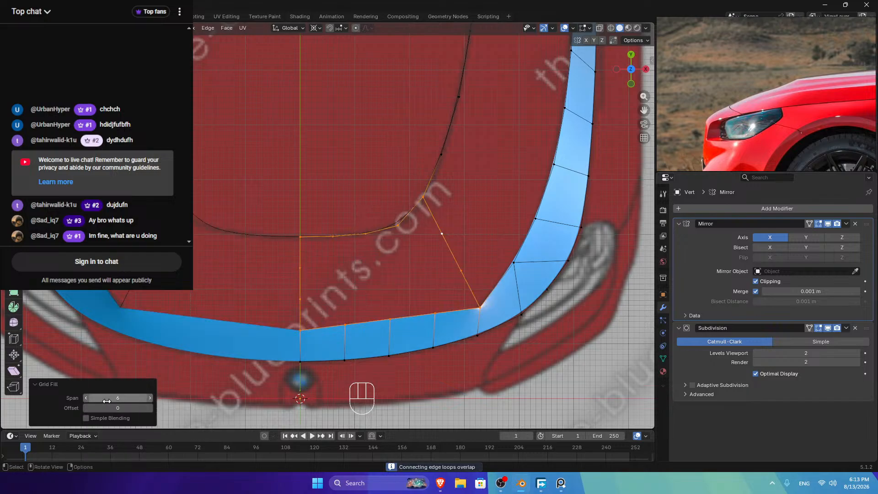
click(86, 398)
click(149, 407)
click(150, 408)
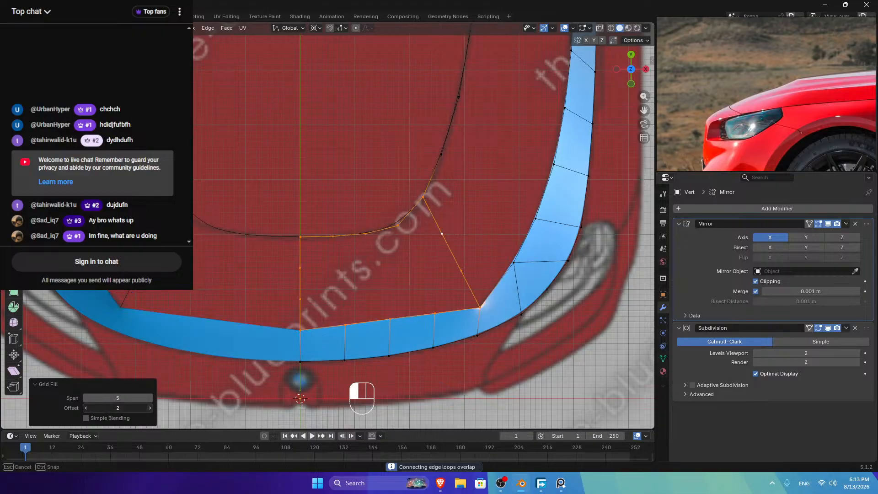
click(149, 407)
click(150, 407)
click(149, 408)
click(149, 408)
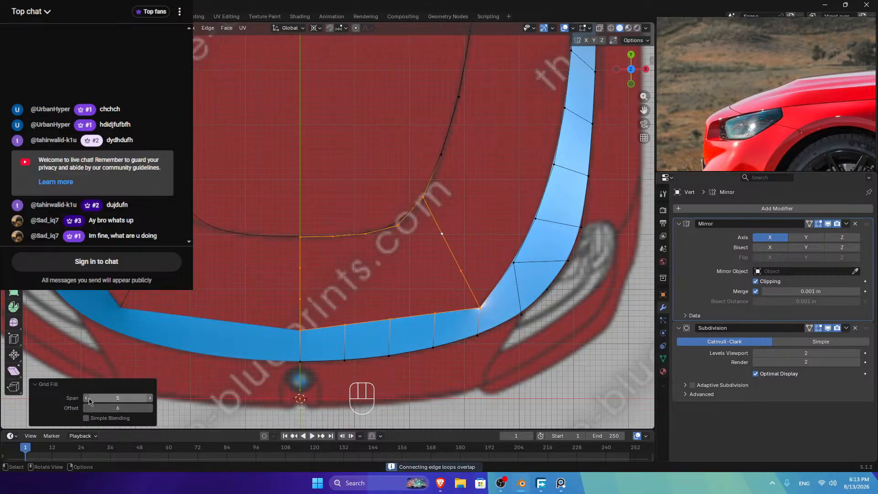
Step: Drop the Grid Fill span to 4 and push the offset up from 6
click(88, 399)
click(147, 408)
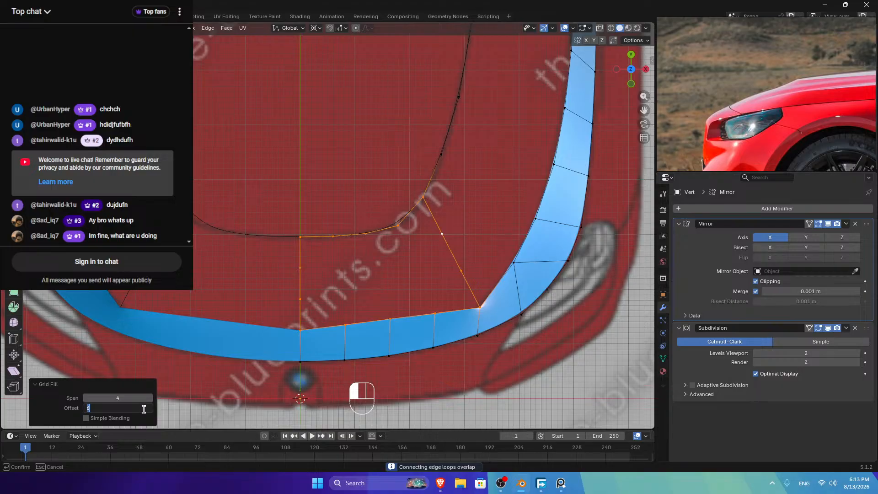
click(48, 409)
click(150, 408)
click(151, 408)
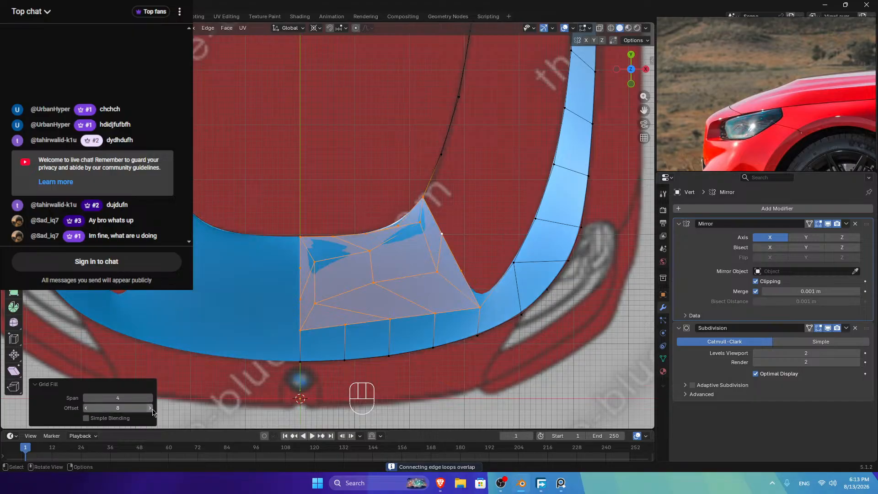
click(150, 407)
click(150, 407)
click(151, 407)
click(150, 408)
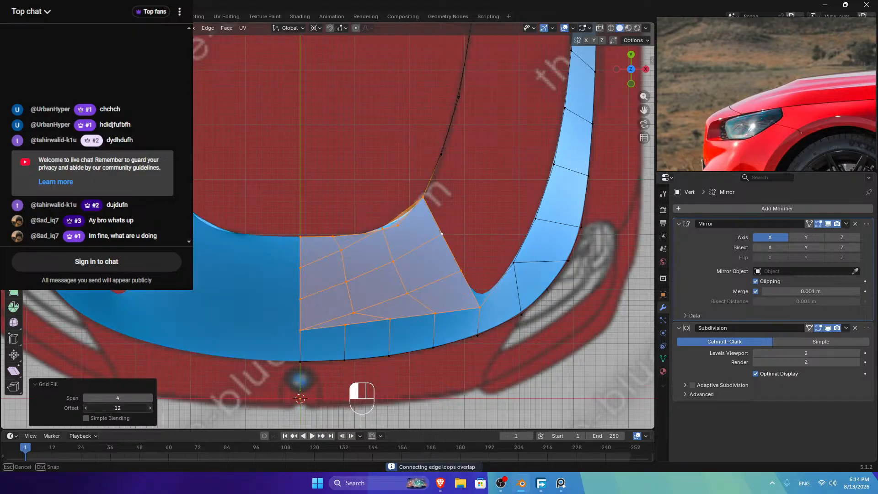
click(150, 408)
click(150, 408)
click(151, 407)
Step: Drop the span to 3, raise the offset past 16, then clear the selection
click(151, 407)
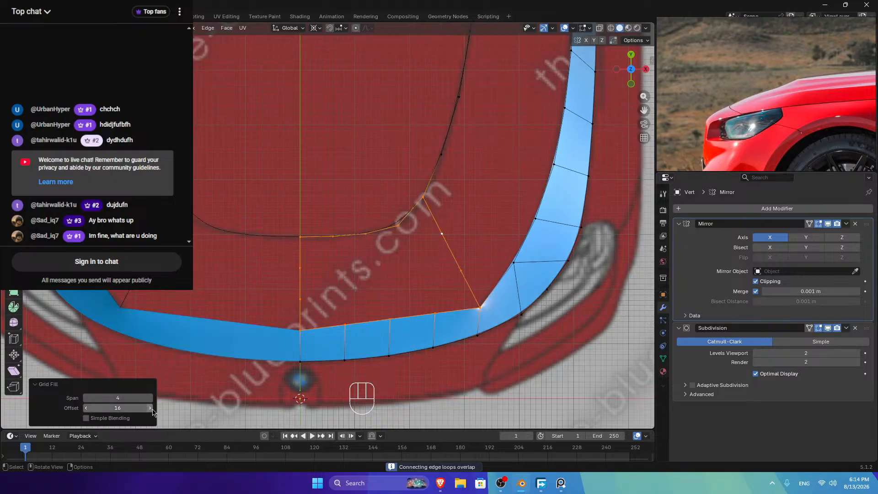
click(86, 399)
click(150, 408)
click(150, 407)
click(150, 407)
click(151, 408)
click(150, 408)
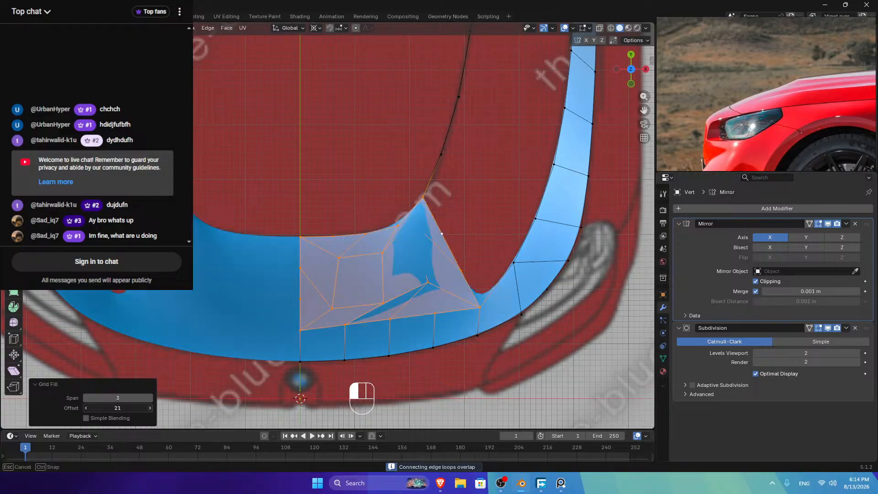
click(151, 407)
click(151, 408)
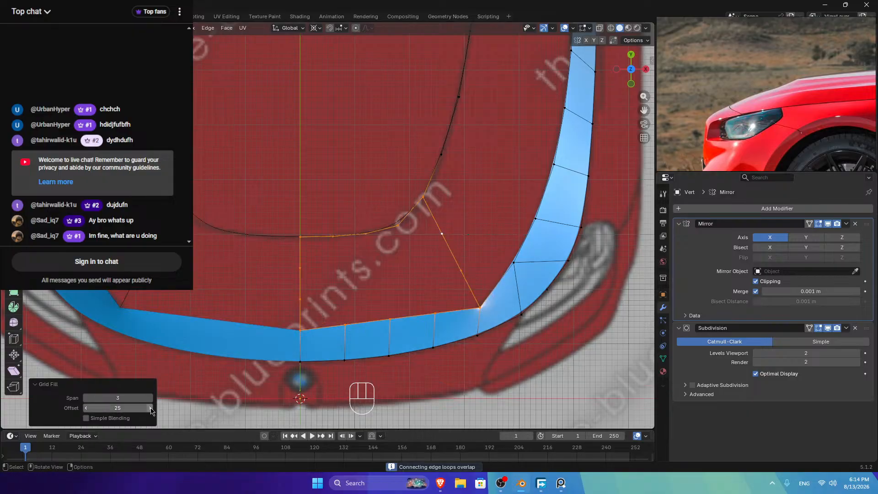
click(327, 227)
Step: Undo the grid fill, inspect the open hood gap from the side, and reselect the strip's top edge
key(ctrl+z)
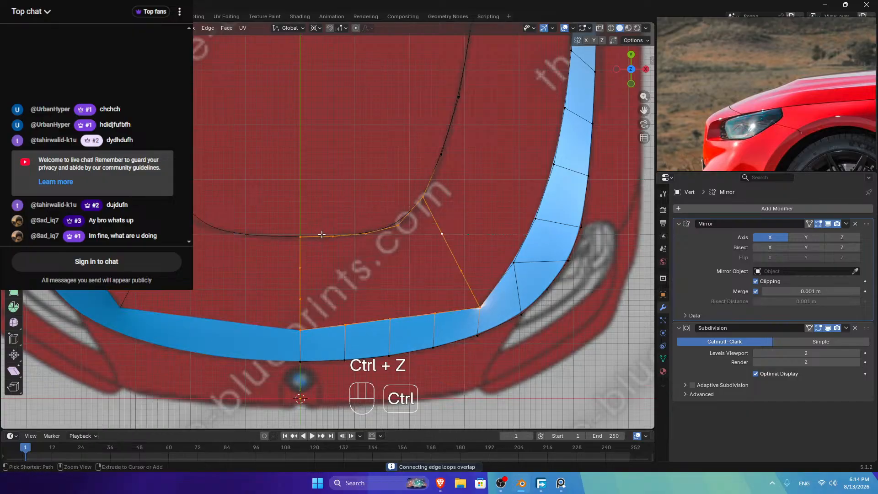
key(ctrl+z)
click(340, 189)
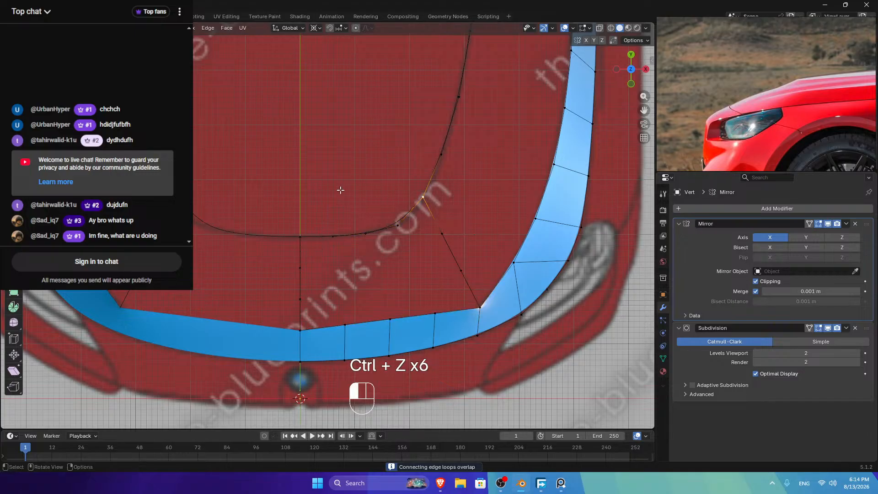
middle_drag(606, 100, 170, 160)
middle_drag(471, 192, 482, 196)
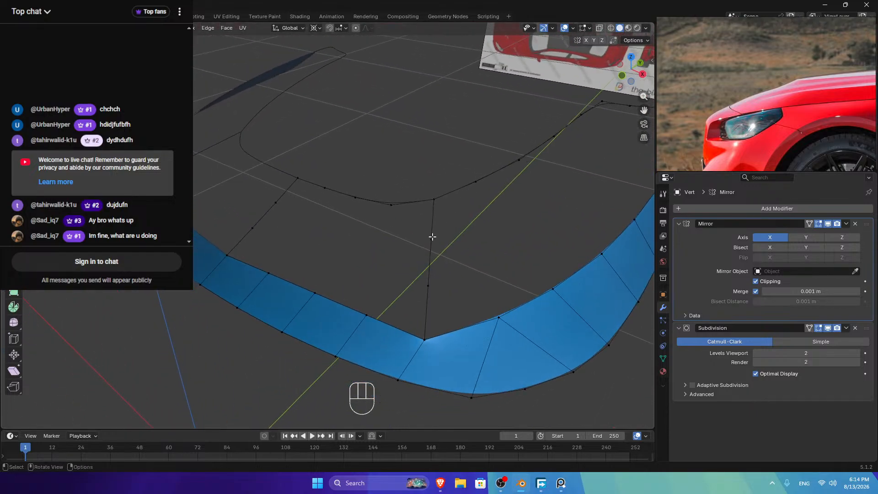
click(642, 74)
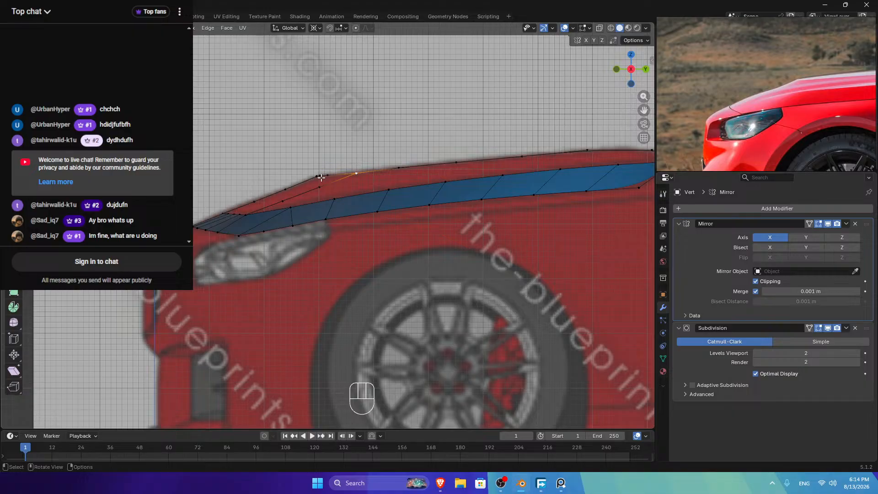
drag(630, 72, 572, 166)
click(488, 293)
ctrl+click(274, 287)
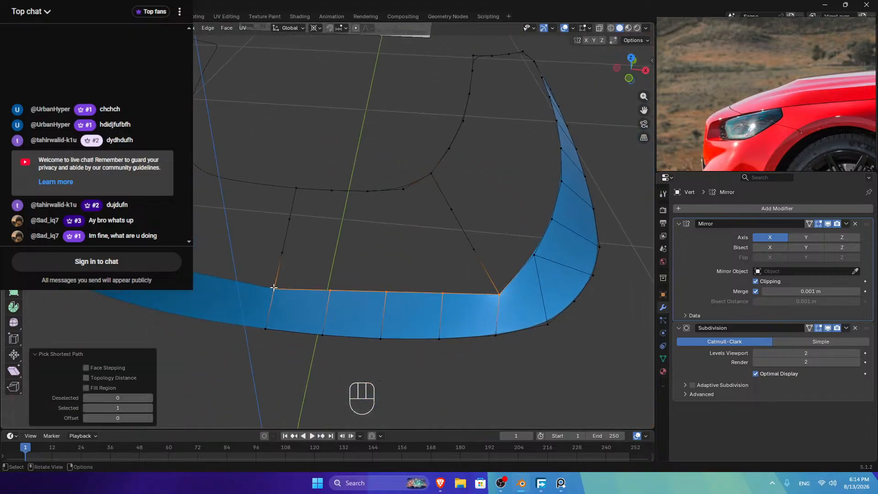
Step: Select paths along the hood outline and diagonal edge, ending on the strip's corner vertex
click(431, 174)
ctrl+click(297, 187)
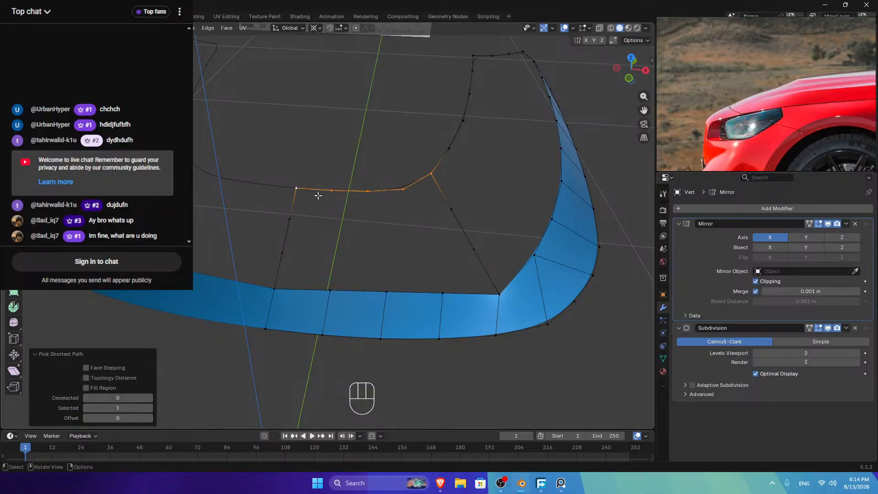
click(296, 188)
ctrl+click(273, 288)
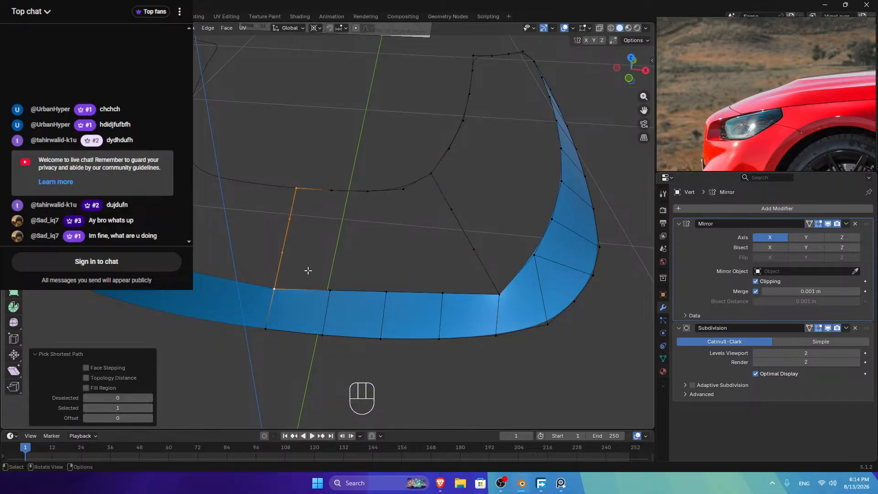
click(431, 174)
ctrl+click(498, 293)
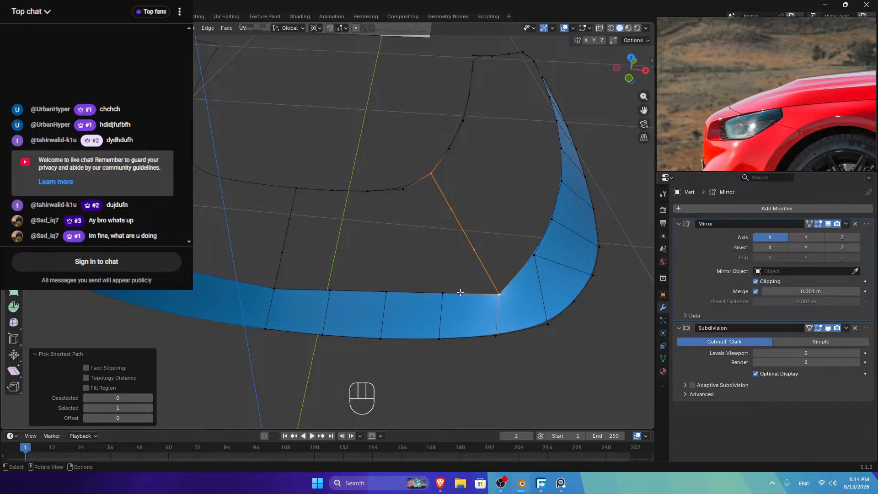
click(499, 293)
Step: Move the diagonal edge's middle vertex to a new position
key(g)
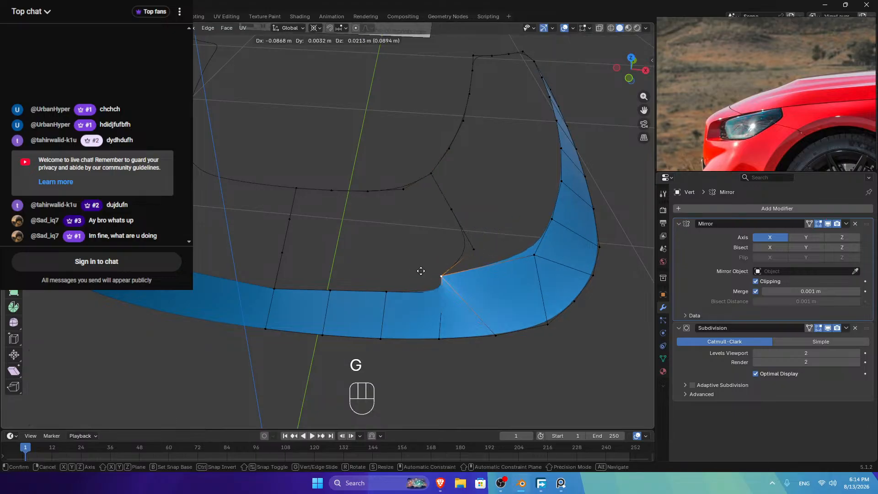
right_click(470, 266)
key(g)
click(451, 208)
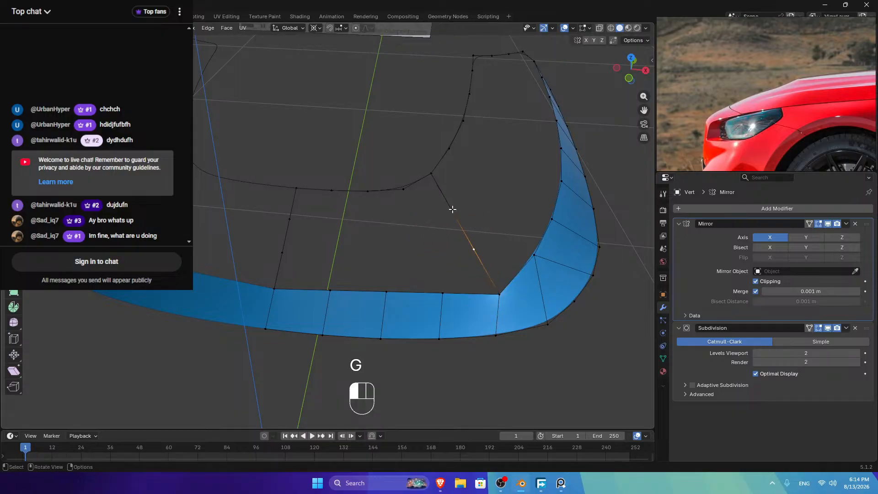
key(g)
click(451, 207)
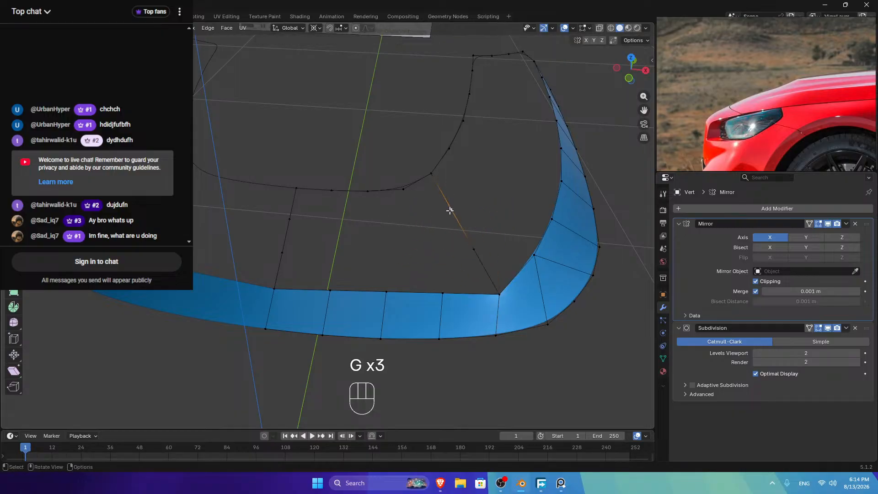
key(g)
right_click(398, 203)
Step: Try moving a hood-outline vertex and a left connecting-edge vertex, cancelling each move
click(404, 189)
key(g)
right_click(361, 183)
key(g)
right_click(274, 187)
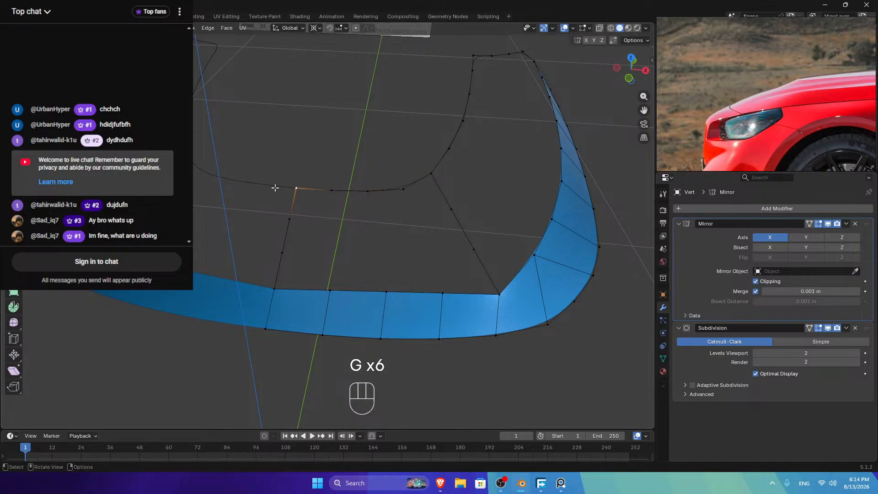
click(289, 218)
key(g)
right_click(267, 219)
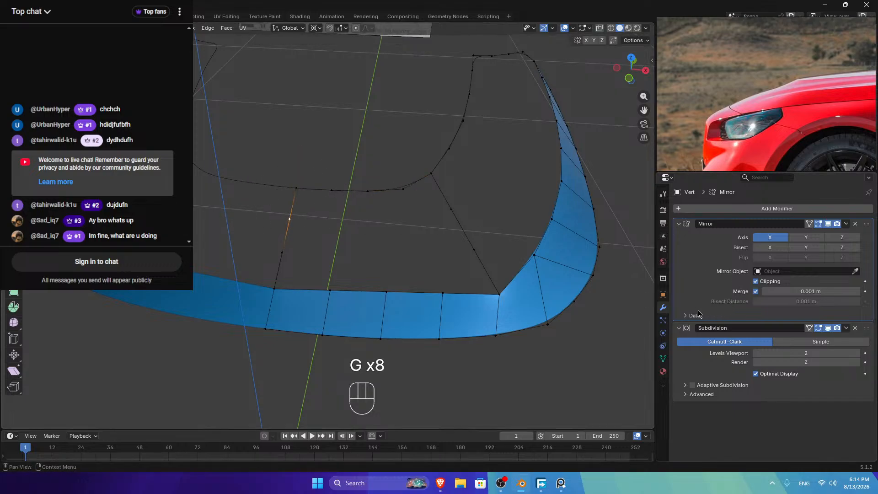
Step: Hide the Mirror modifier's edit-mode display and start selecting the gap's left border
click(818, 224)
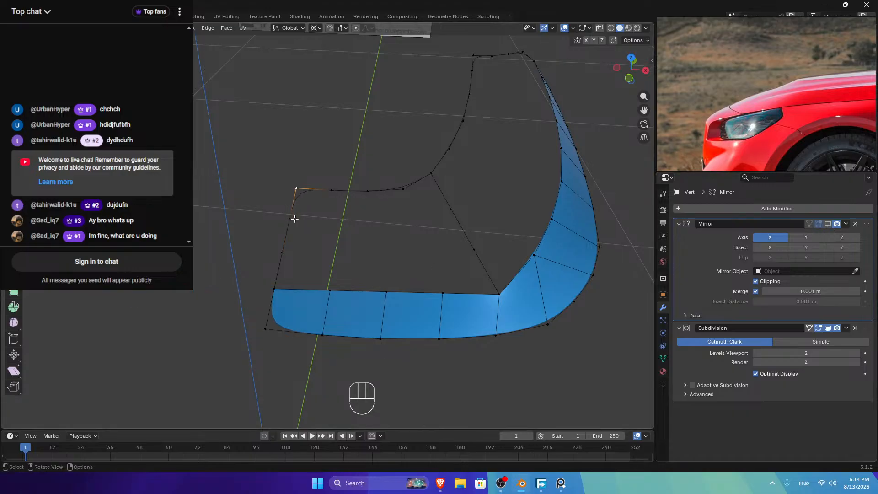
ctrl+click(278, 289)
ctrl+click(286, 287)
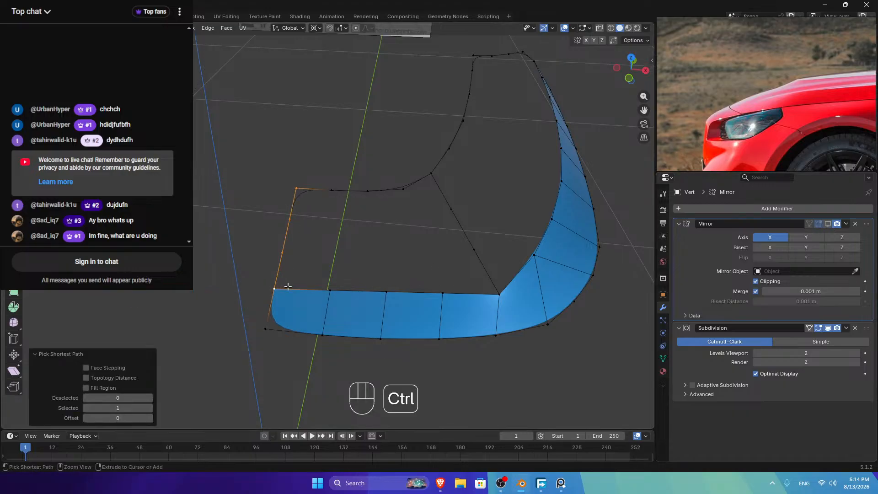
Step: Extend the selection along the strip's top edge and grid-fill the hood gap
ctrl+click(499, 290)
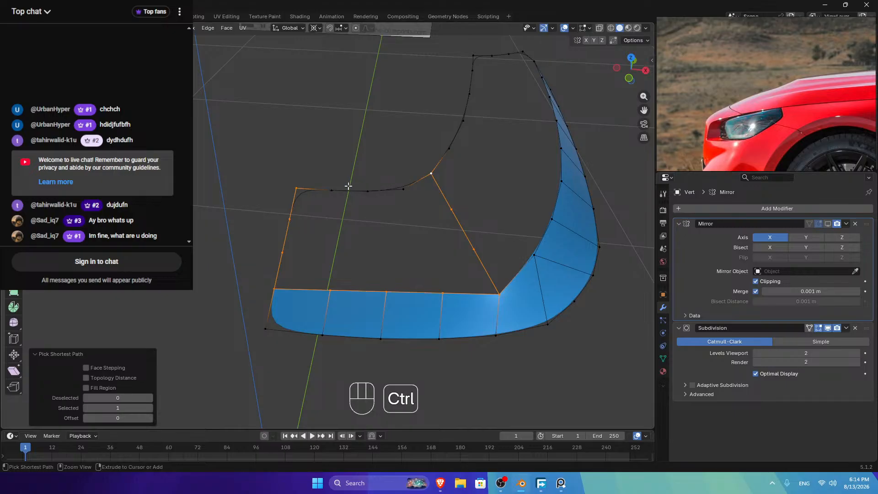
key(ctrl+f)
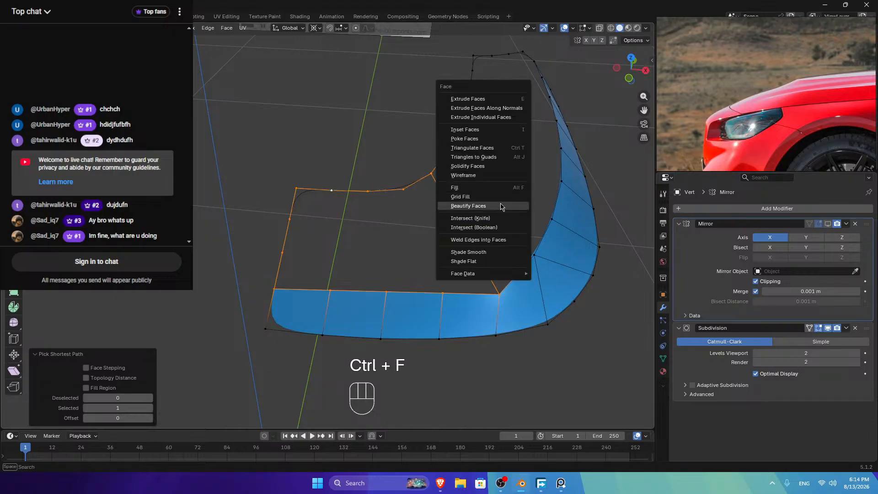
click(501, 207)
Step: Try Grid Fill spans of 4, 5 and 3 with varying offsets, settling on offset 23
click(150, 398)
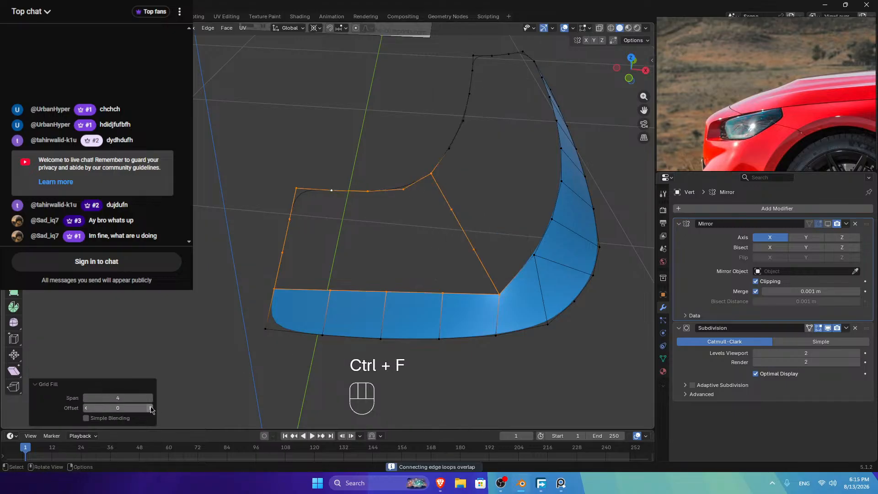
click(150, 408)
click(149, 408)
click(150, 410)
click(150, 409)
click(150, 409)
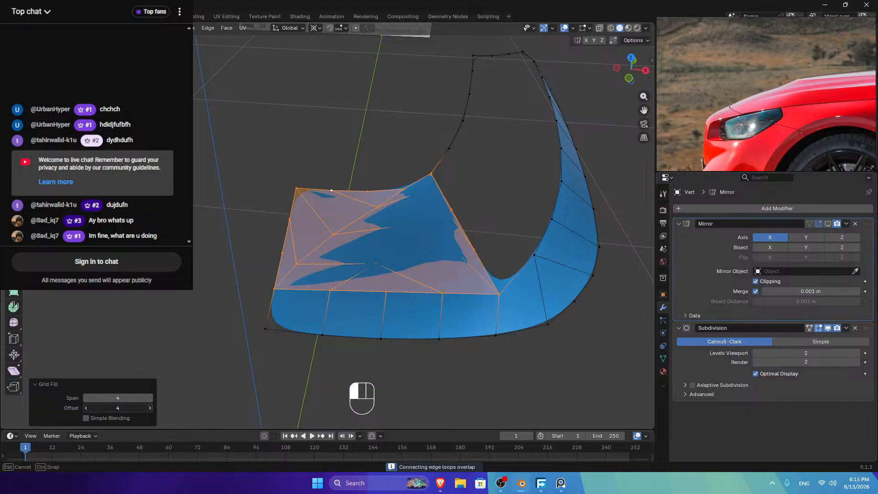
click(150, 410)
click(150, 410)
click(150, 409)
click(150, 410)
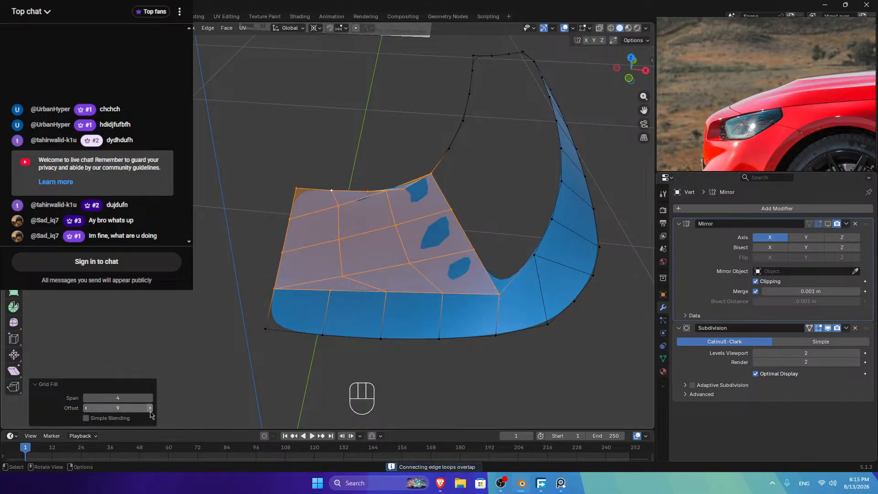
click(150, 409)
click(150, 409)
click(150, 409)
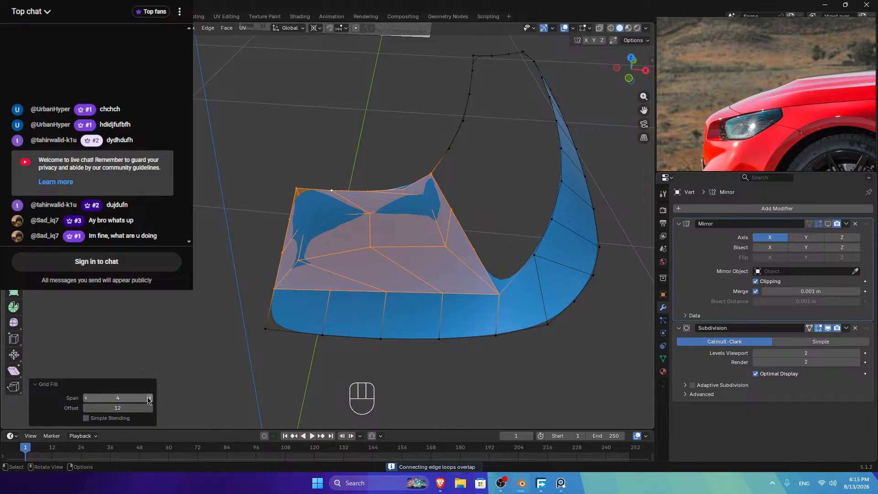
click(149, 398)
click(150, 408)
click(150, 408)
click(149, 408)
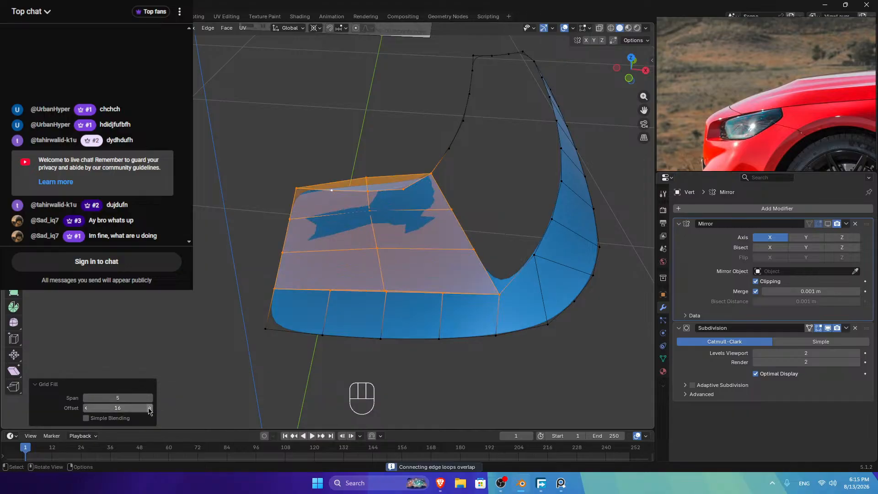
click(150, 409)
click(149, 408)
click(149, 408)
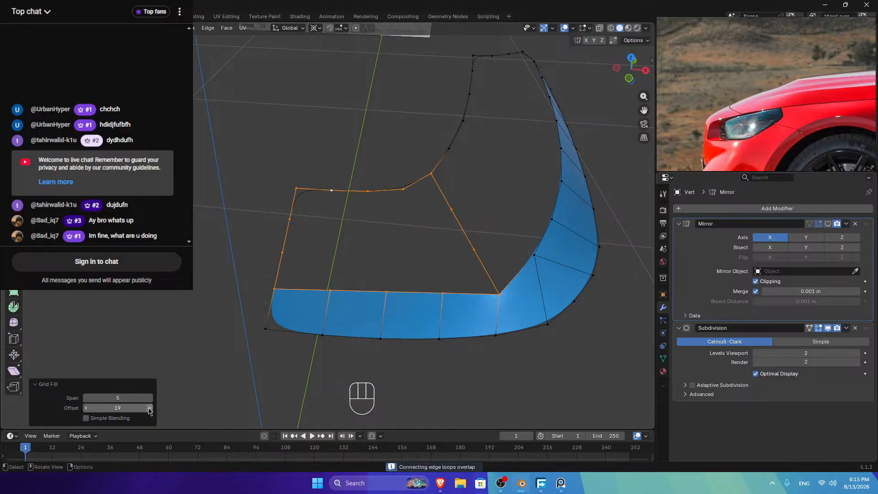
click(150, 408)
click(150, 408)
click(150, 408)
click(86, 398)
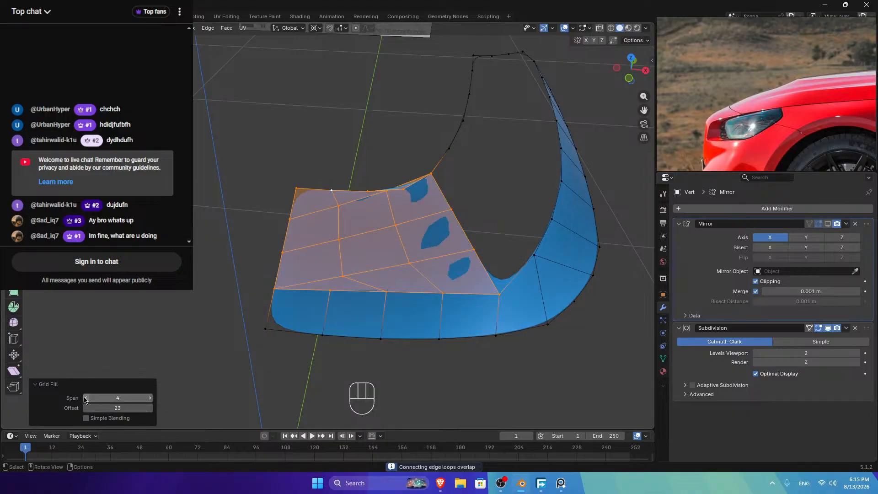
click(87, 397)
click(150, 407)
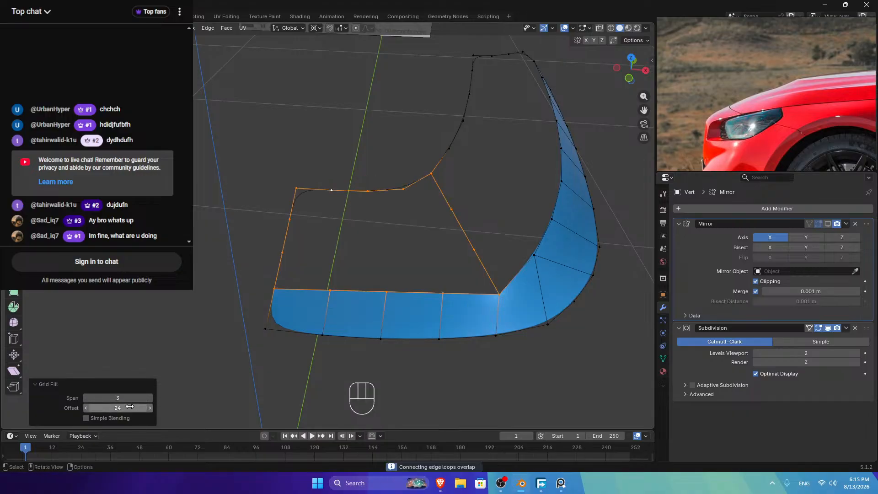
click(87, 408)
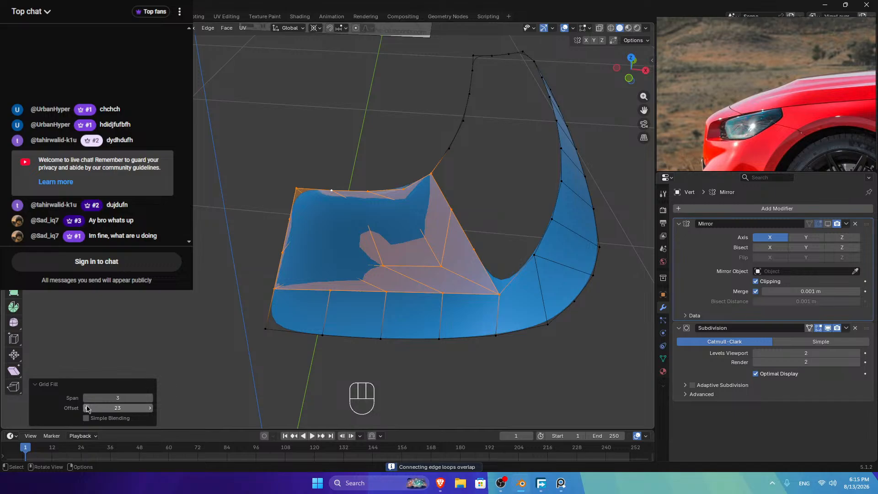
Step: Disable the Subdivision modifier's viewport display, then drop the fill and select both gap side vertices
click(827, 328)
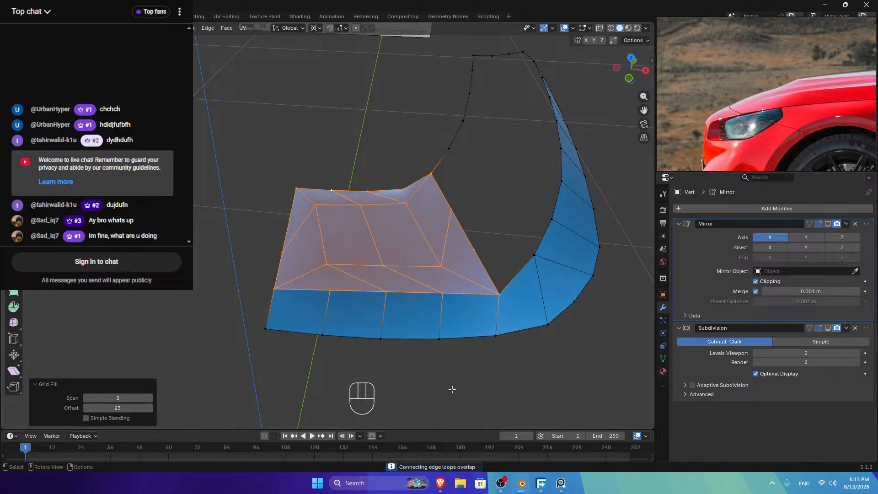
click(150, 408)
click(150, 408)
click(149, 408)
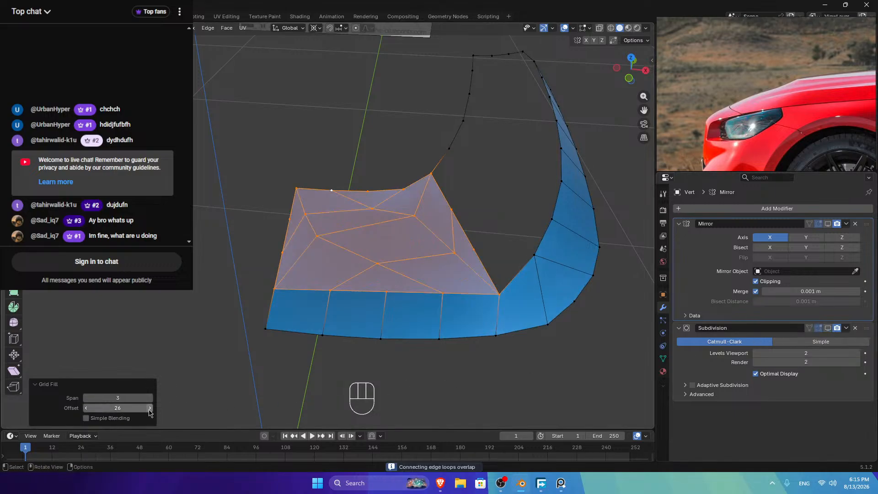
mouse_move(150, 408)
mouse_down()
mouse_move(167, 408)
mouse_move(162, 397)
mouse_up()
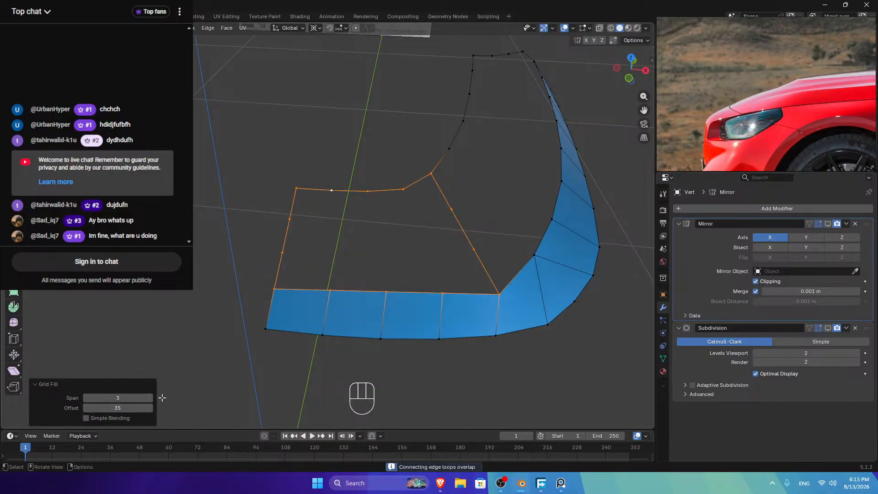
click(452, 206)
shift+click(289, 219)
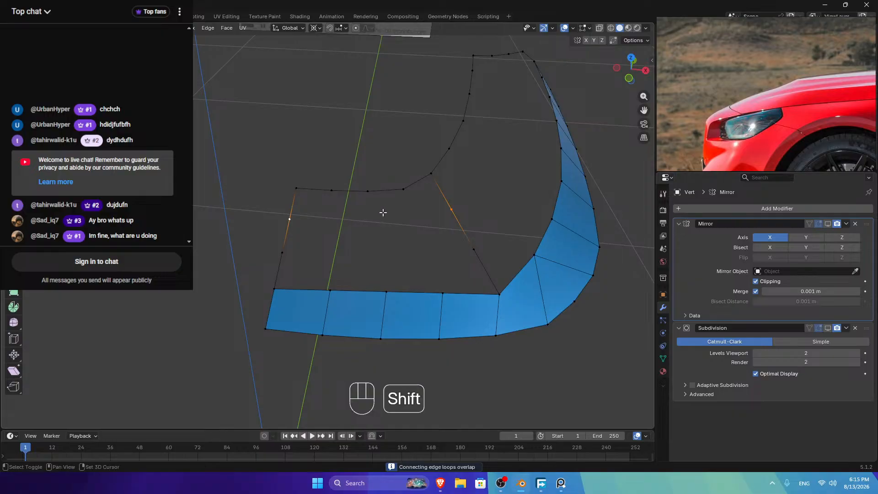
Step: Snap the 3D cursor to the selected side vertex
key(shift+a)
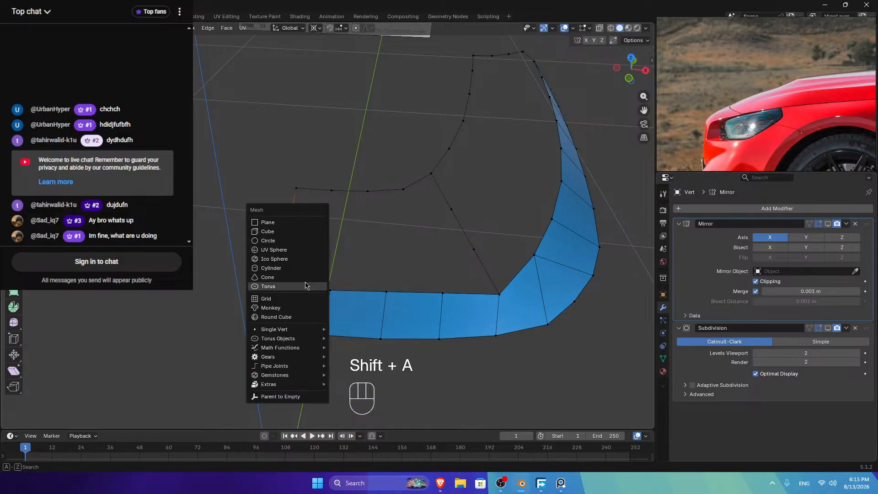
key(Escape)
key(shift+s)
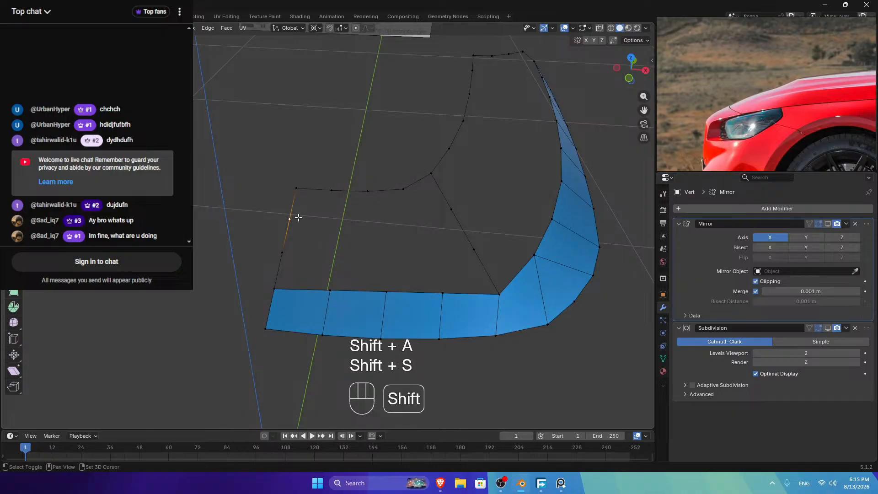
key(shift+s)
click(325, 243)
Step: Duplicate the hood's upper edge path in place and flatten it to zero along Y
click(327, 189)
ctrl+click(402, 189)
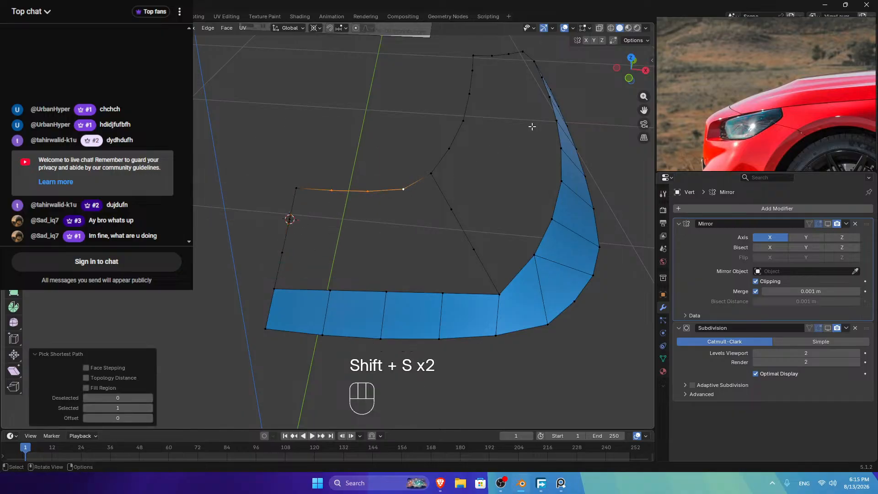
click(631, 58)
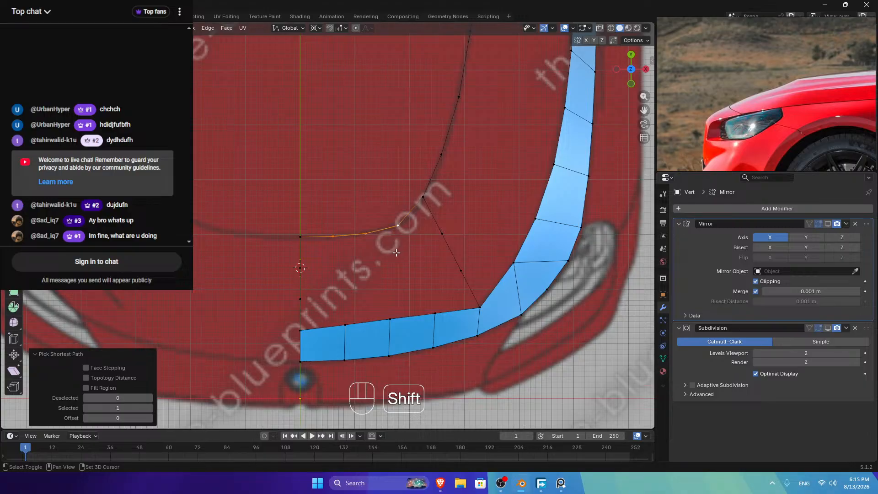
key(shift+d)
right_click(388, 159)
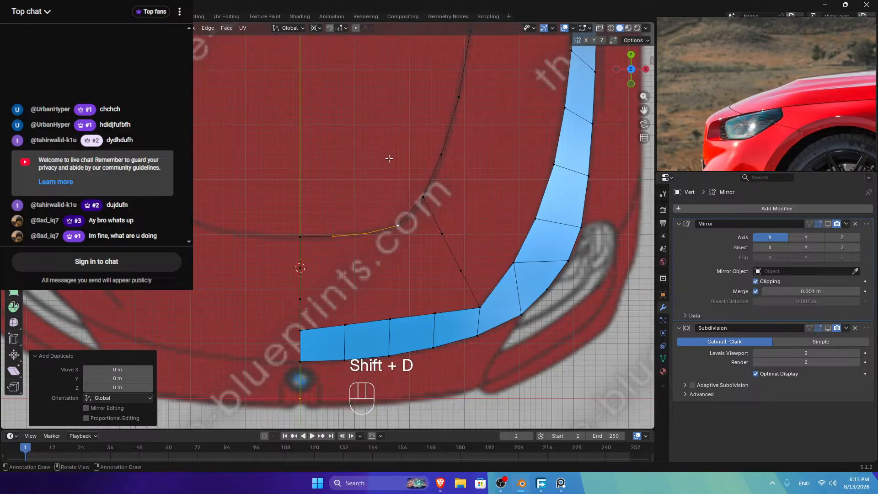
key(s)
key(y)
key(0)
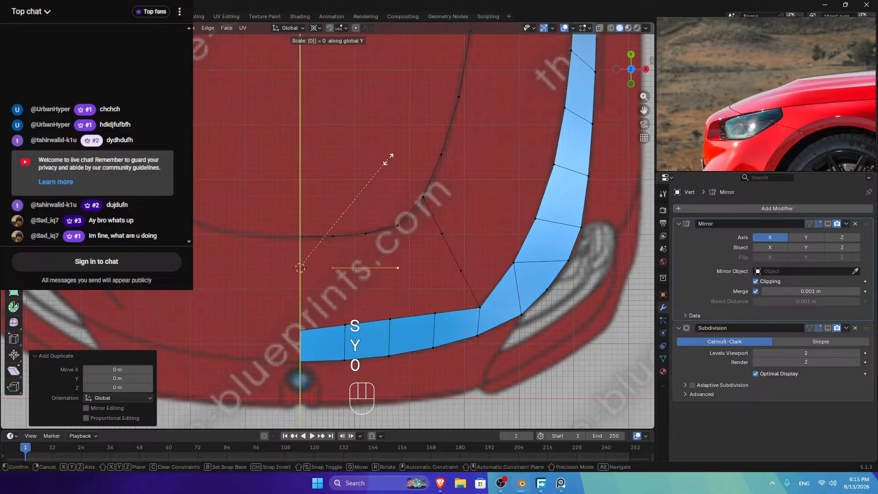
click(388, 159)
Step: In right side view, flatten the duplicate to zero along Z at the cursor's height
middle_drag(389, 159, 429, 154)
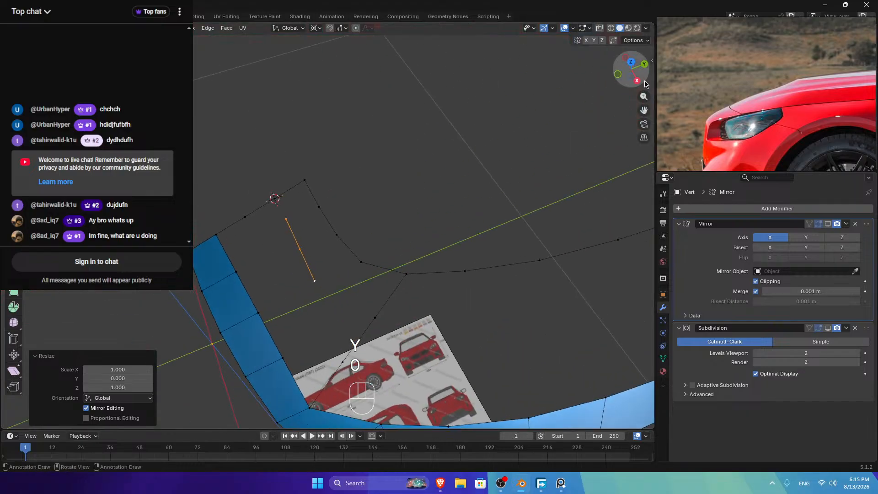
key(KP_3)
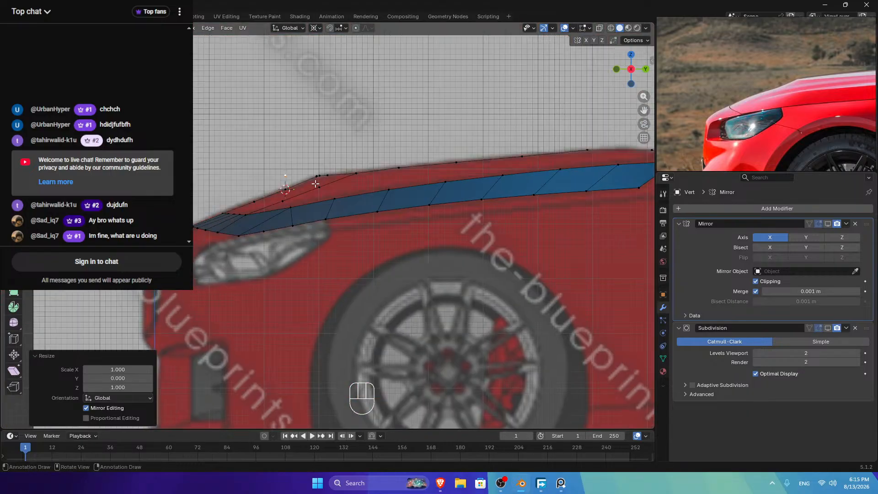
scroll(315, 183, up, 2)
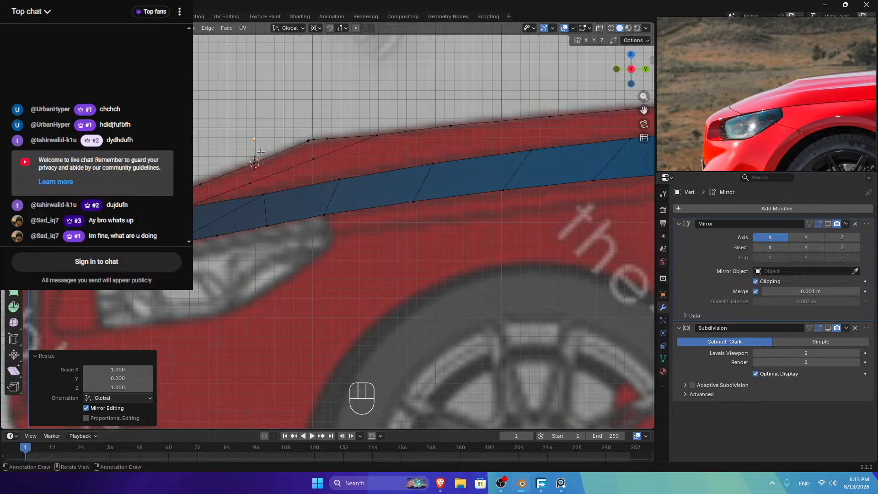
key(s)
key(z)
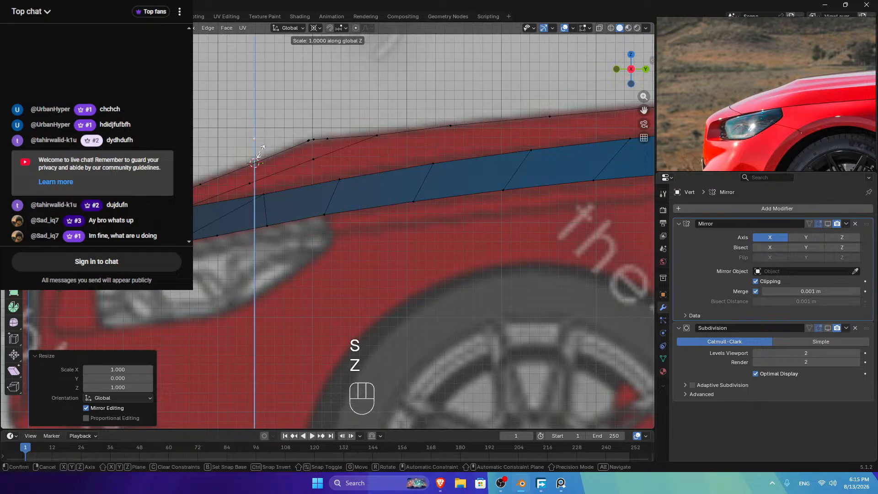
key(0)
click(259, 155)
drag(630, 70, 603, 119)
click(313, 251)
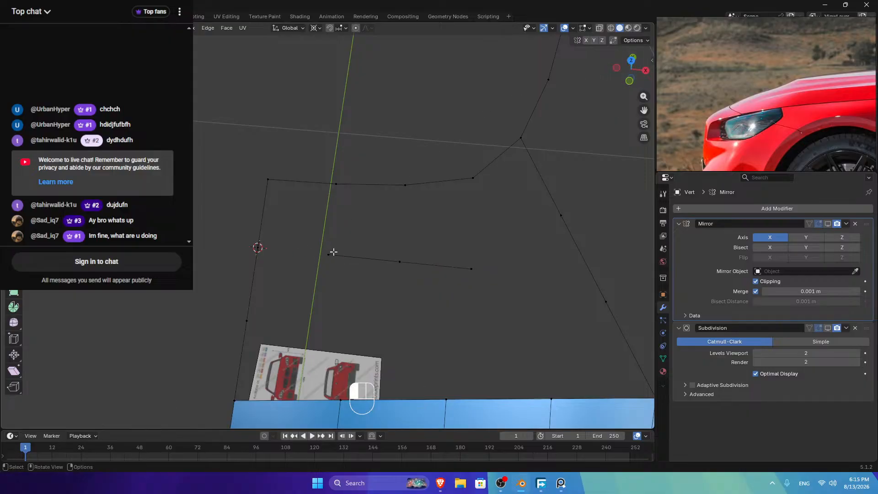
Step: Fill faces from the flattened edge row to the side vertex, corner and front strip
click(333, 252)
shift+click(262, 235)
key(f)
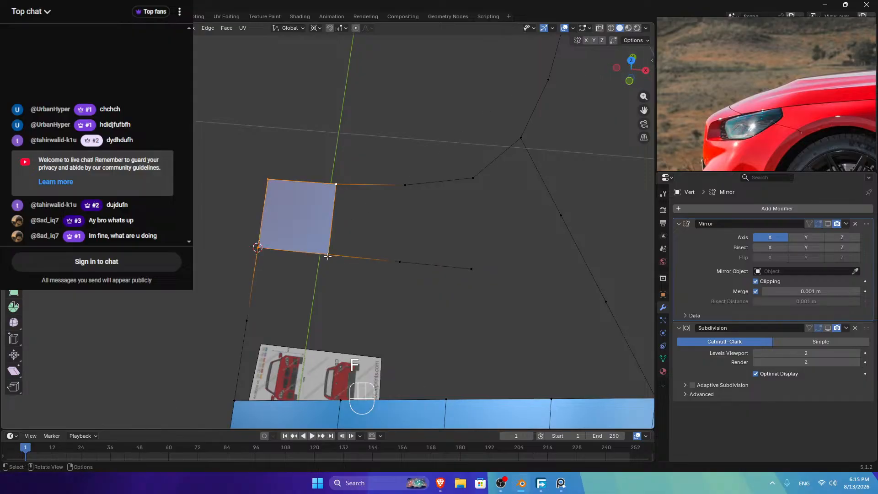
click(328, 255)
shift+click(336, 184)
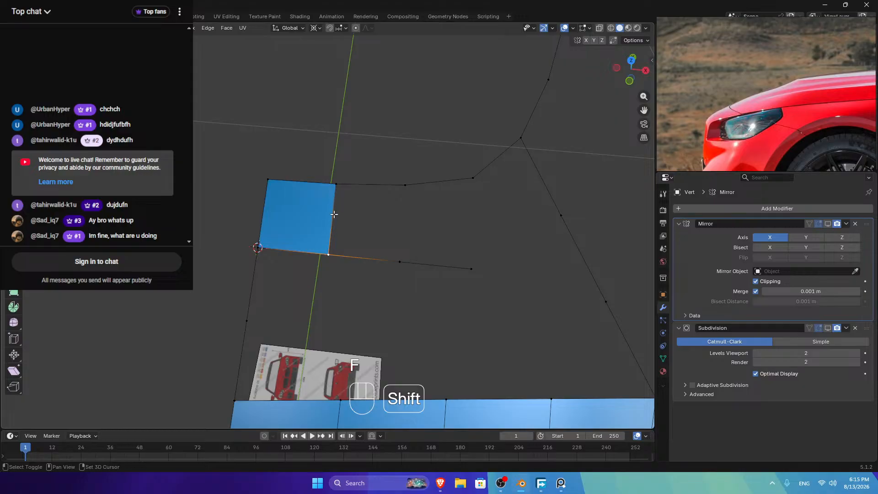
key(f)
key(f)
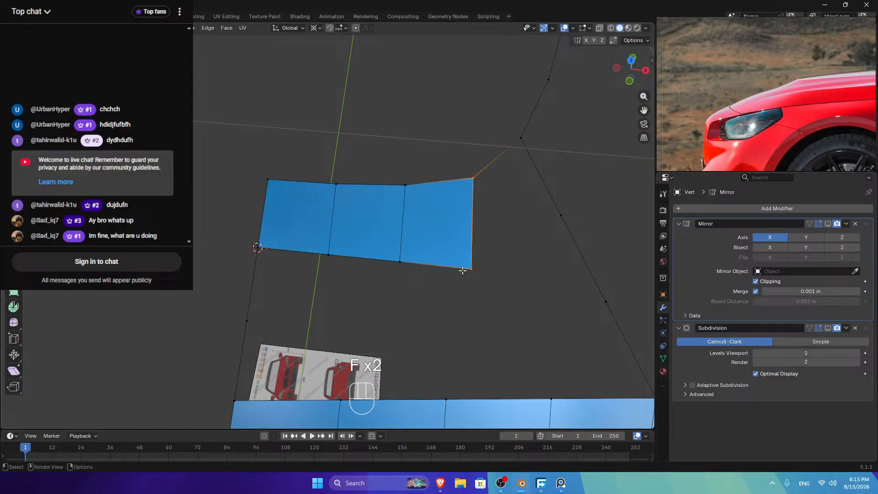
click(470, 269)
key(f)
scroll(490, 227, down, 2)
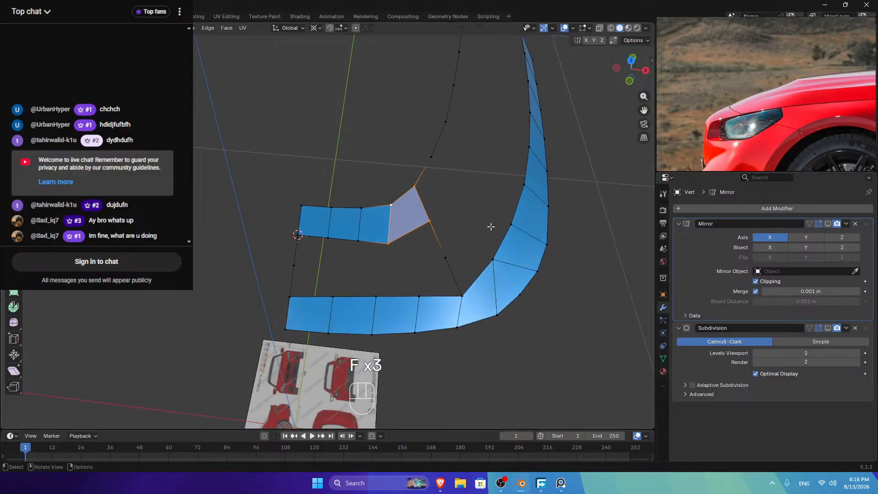
click(328, 238)
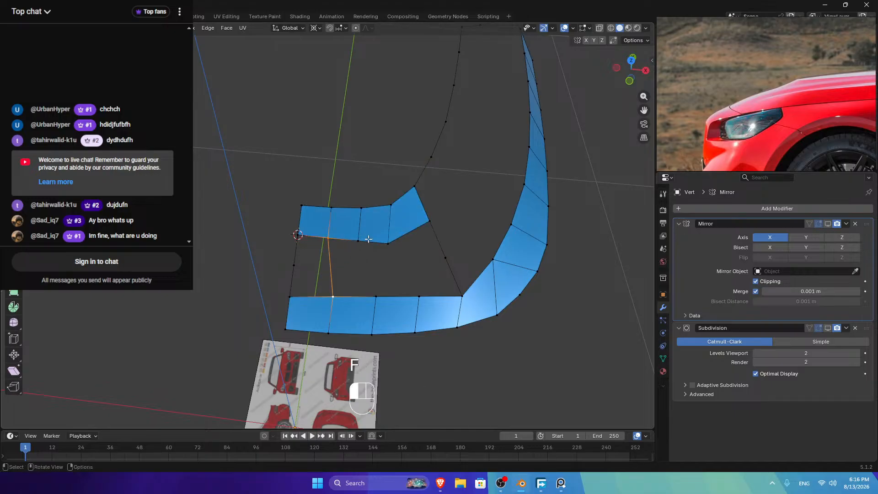
key(f)
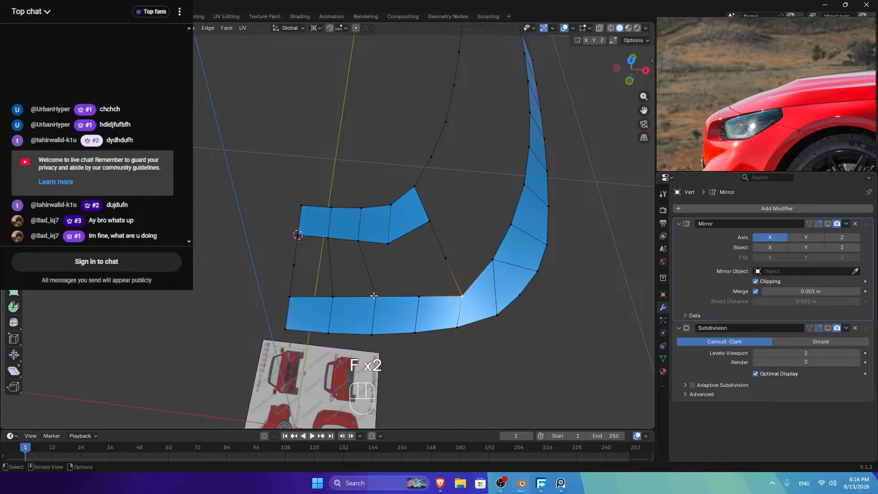
Step: Evenly space the front strip's upper vertices with LoopTools Space
ctrl+click(289, 296)
right_click(507, 165)
mouse_move(549, 166)
click(580, 229)
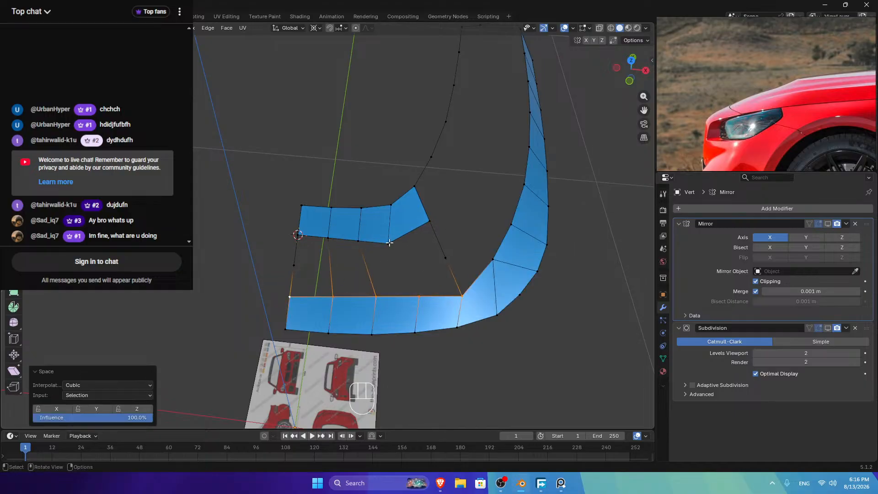
Step: Add a centred loop cut on the left faces and fill the gaps below the upper row
key(ctrl+r)
click(338, 270)
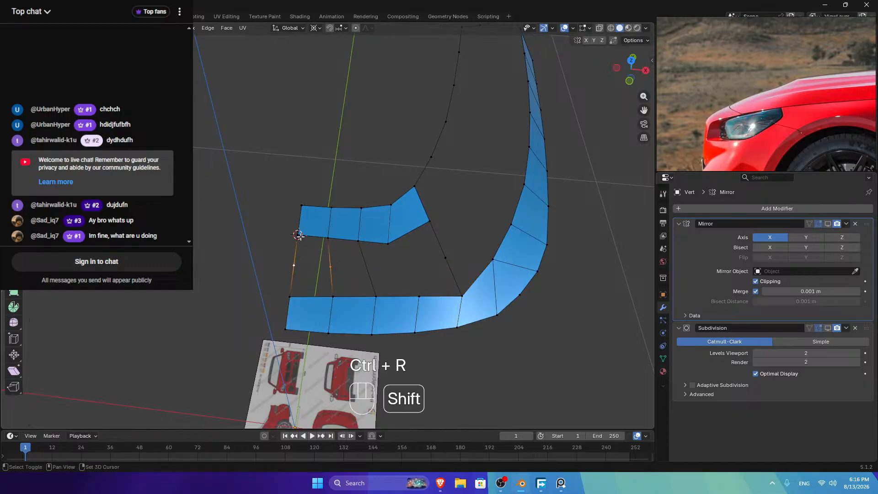
key(f)
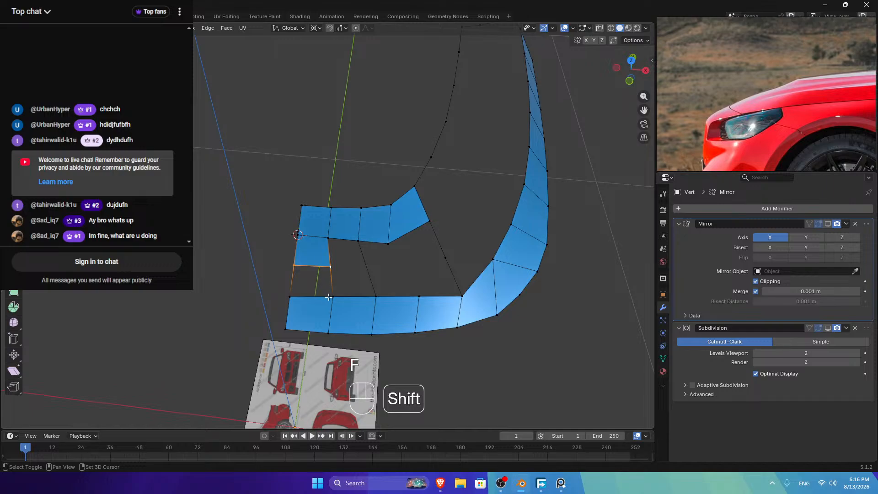
key(f)
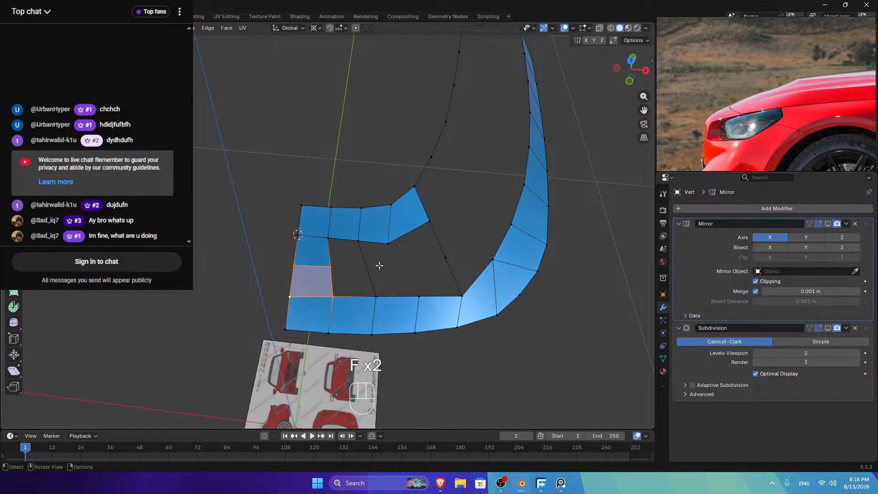
Step: Cut another loop, join two hole corners with a diagonal edge, split it, and fill a quad
key(ctrl+r)
click(379, 265)
click(391, 246)
shift+click(419, 288)
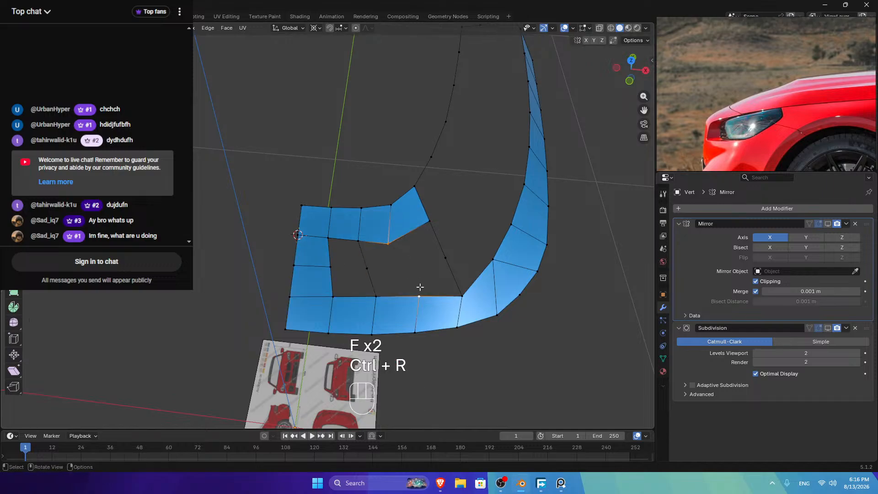
key(f)
key(ctrl+r)
click(404, 270)
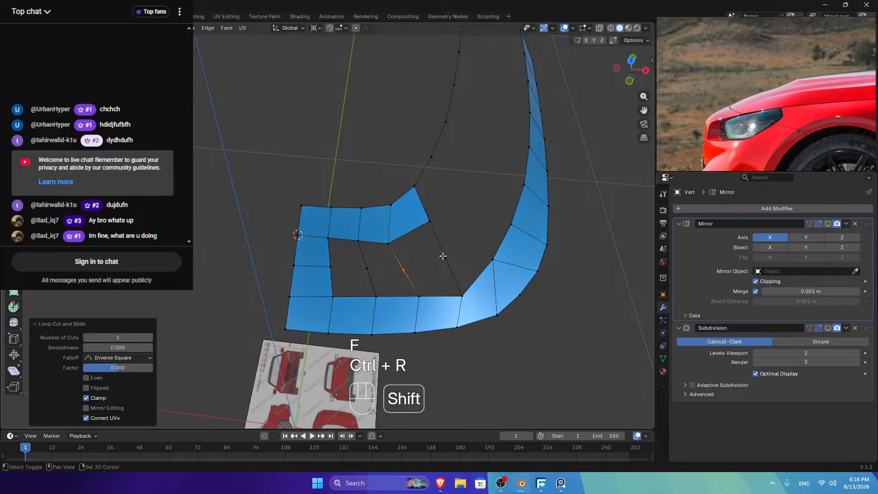
shift+click(443, 256)
key(f)
Step: Fill the next quads around the hole from the selected vertices
click(445, 257)
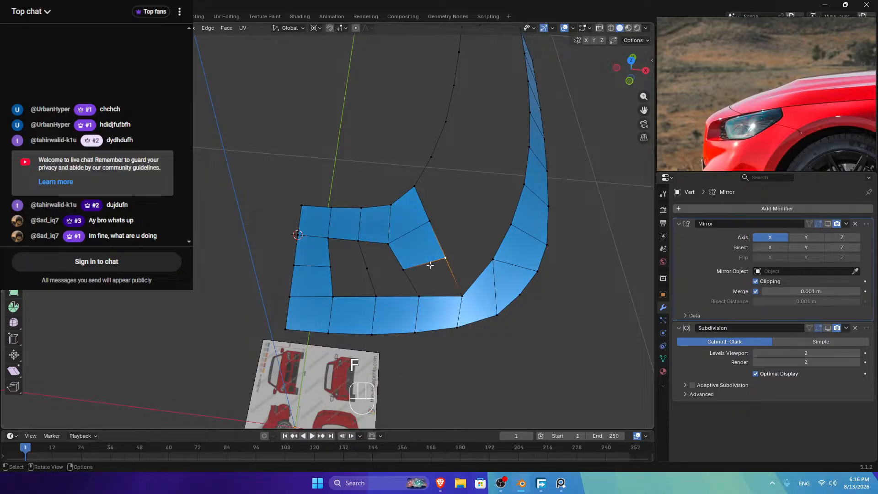
shift+click(403, 270)
key(f)
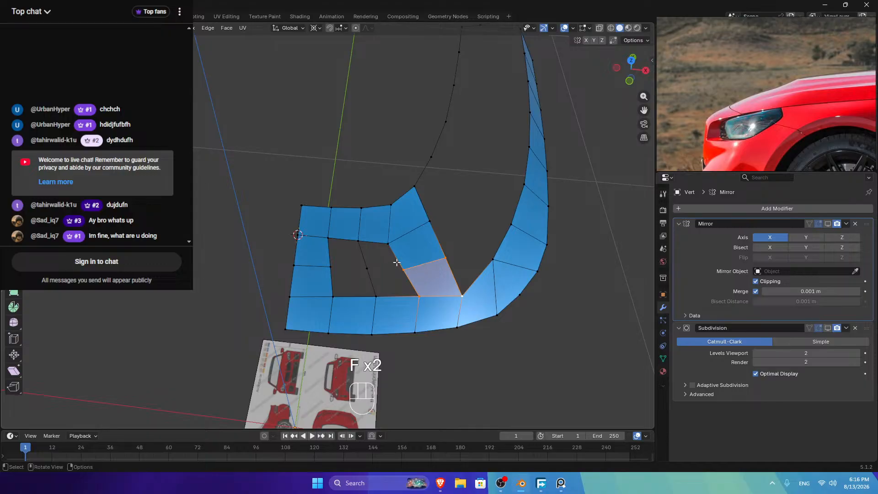
click(404, 270)
key(f)
click(368, 270)
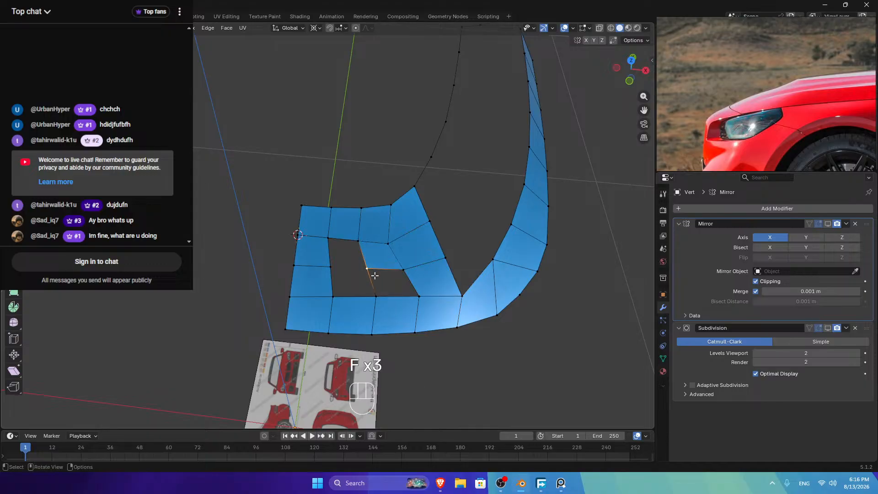
shift+click(403, 269)
key(f)
Step: Fill the remaining quads, undo the stray triangle, and reselect the hole's corner vertices
click(373, 295)
shift+click(335, 295)
shift+click(332, 266)
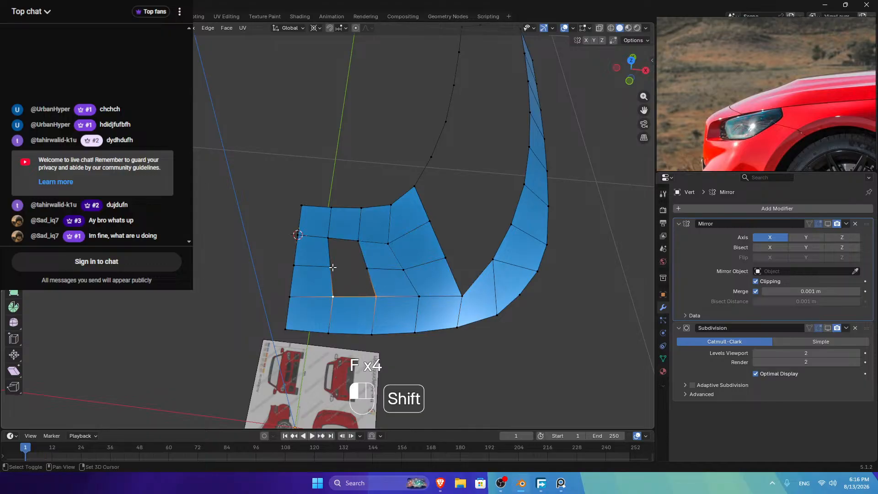
shift+click(361, 266)
key(f)
click(330, 265)
shift+click(329, 238)
shift+click(359, 242)
key(f)
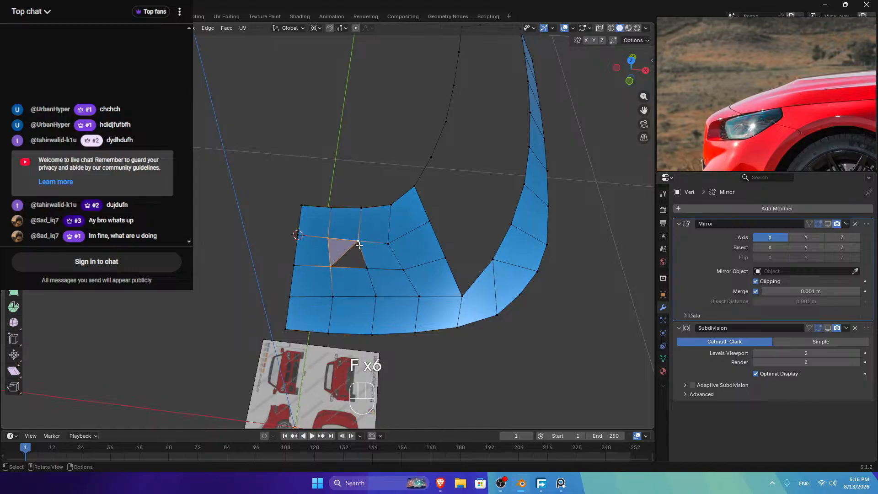
key(ctrl+z)
shift+click(367, 269)
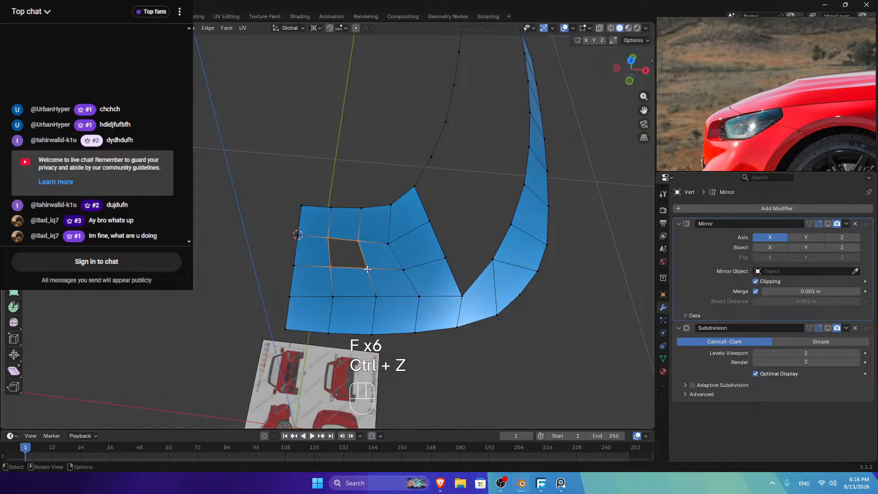
Step: Fill the last hole with a face and preview the mesh outside Edit Mode
key(f)
key(Tab)
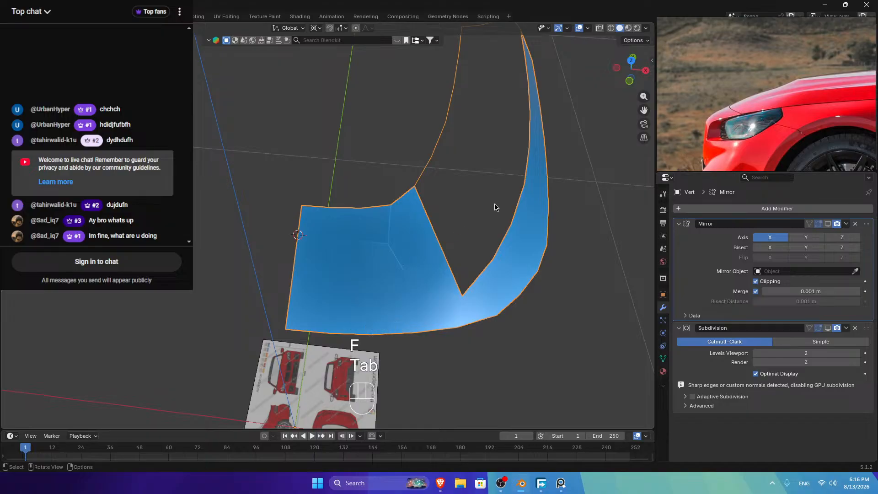
key(Tab)
Step: Relax the first vertex row with LoopTools
click(301, 236)
ctrl+click(429, 221)
right_click(497, 169)
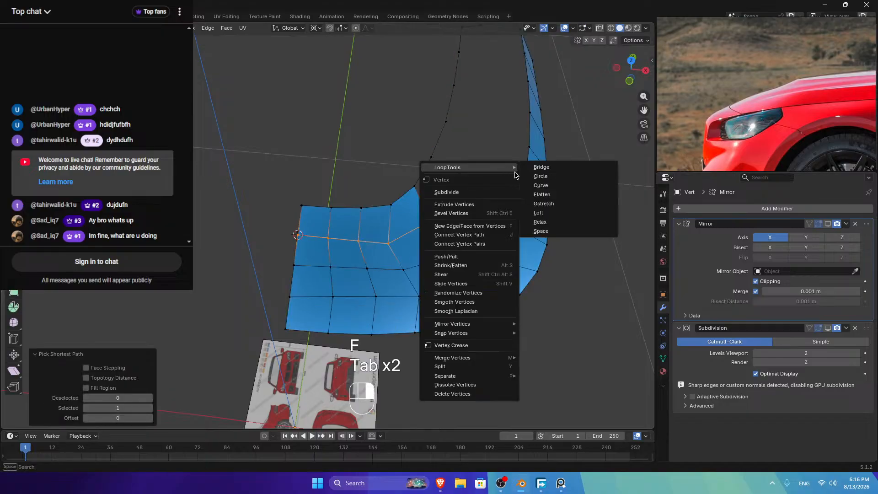
click(549, 223)
right_click(533, 200)
mouse_move(533, 198)
click(569, 253)
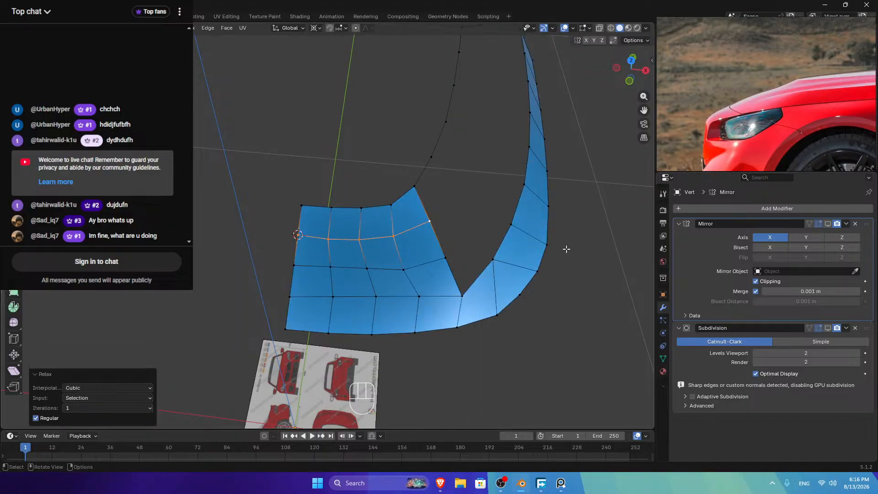
right_click(555, 195)
Step: Relax and evenly space the next vertex row with LoopTools
click(578, 248)
click(295, 261)
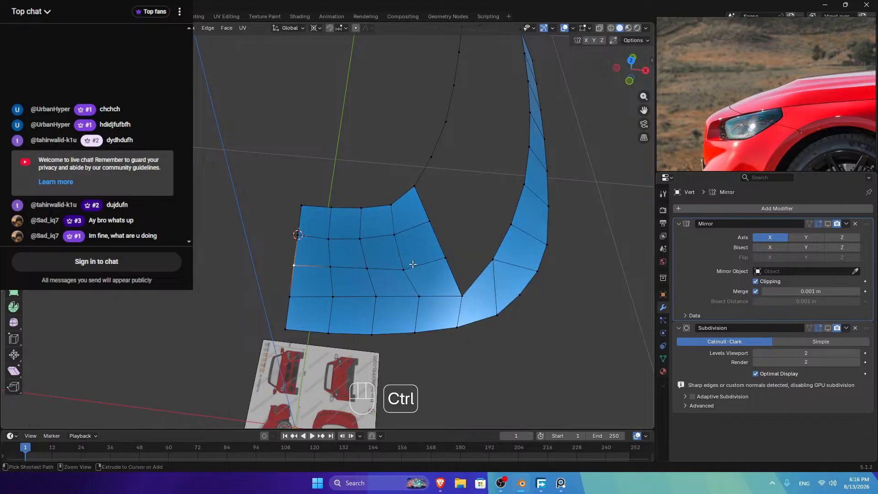
ctrl+click(444, 258)
right_click(493, 184)
mouse_move(495, 186)
click(532, 241)
right_click(487, 215)
mouse_move(488, 217)
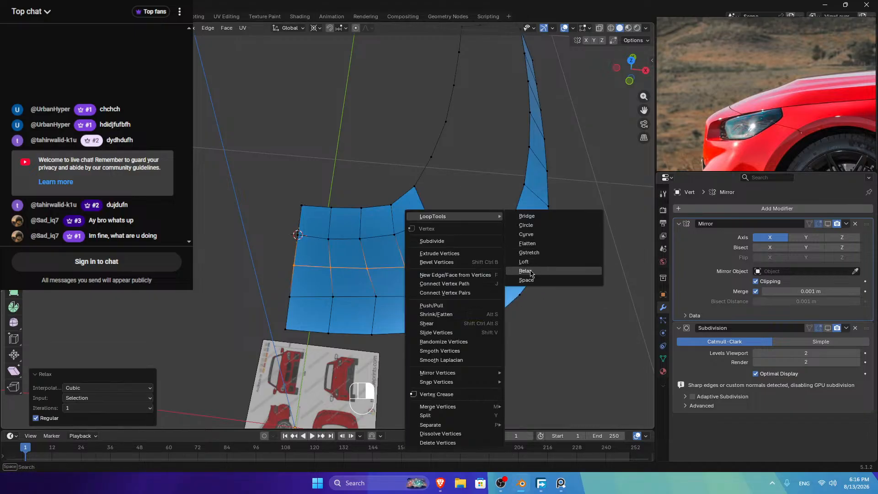
click(525, 273)
right_click(509, 215)
Step: Relax and evenly space the top vertex row
click(548, 282)
click(297, 235)
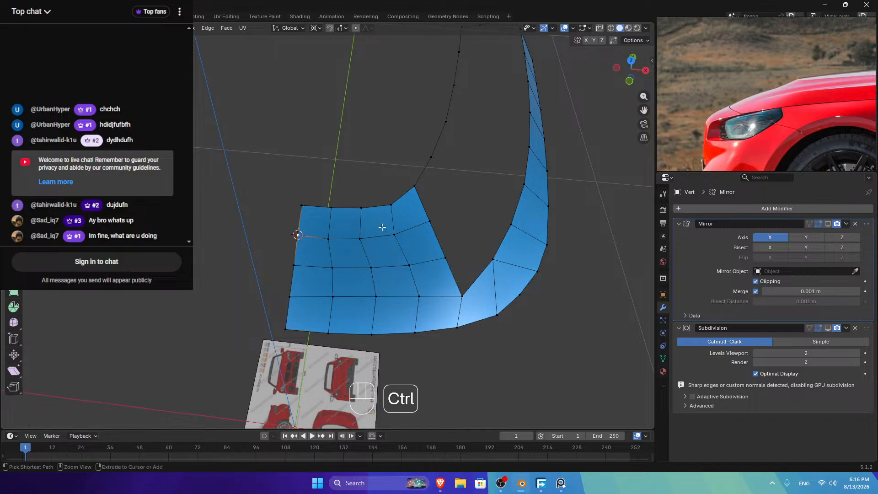
ctrl+click(467, 191)
right_click(475, 172)
mouse_move(485, 173)
click(534, 232)
right_click(520, 197)
mouse_move(526, 199)
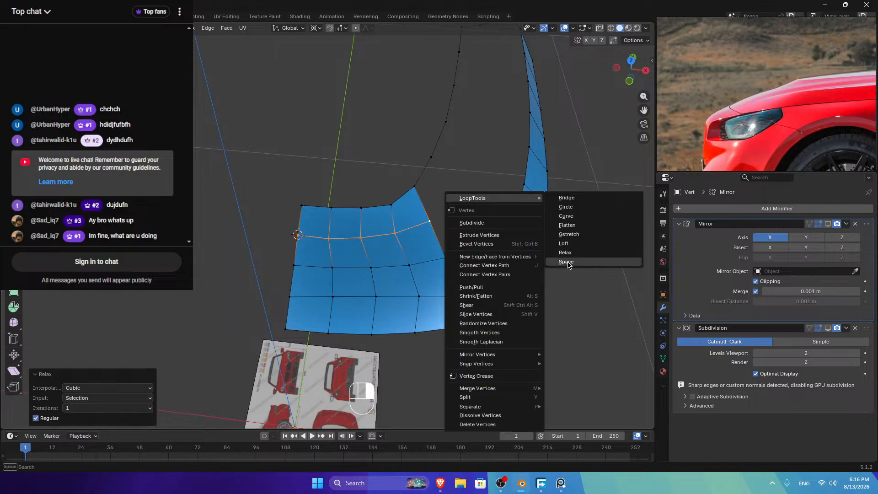
click(568, 261)
Step: Evenly space and relax the lower vertex row
click(290, 296)
ctrl+click(461, 296)
right_click(480, 194)
mouse_move(483, 195)
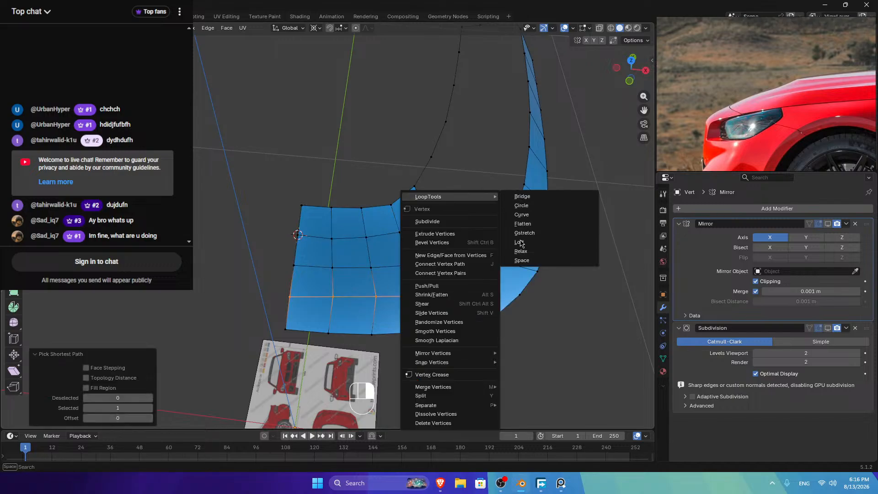
click(526, 262)
right_click(484, 216)
mouse_move(486, 217)
click(526, 273)
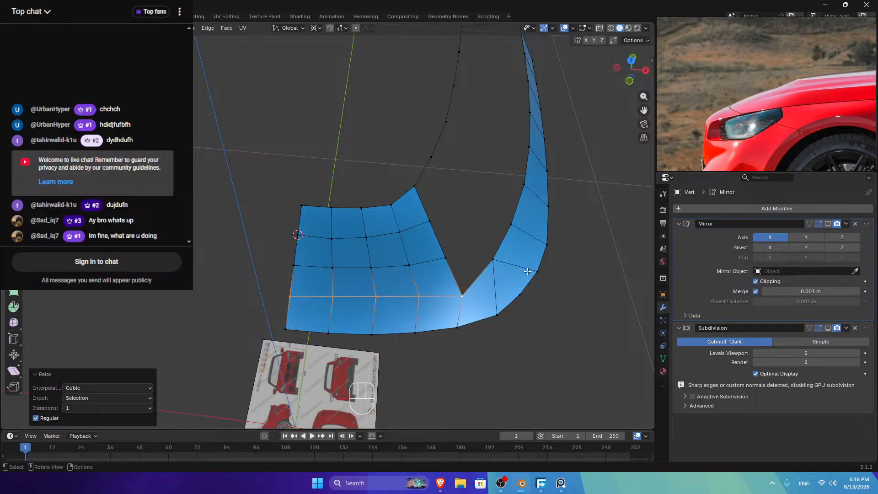
Step: Relax and space the bottom row, then return to Object Mode to view the hood
click(286, 328)
ctrl+click(457, 327)
right_click(470, 181)
mouse_move(472, 183)
click(519, 227)
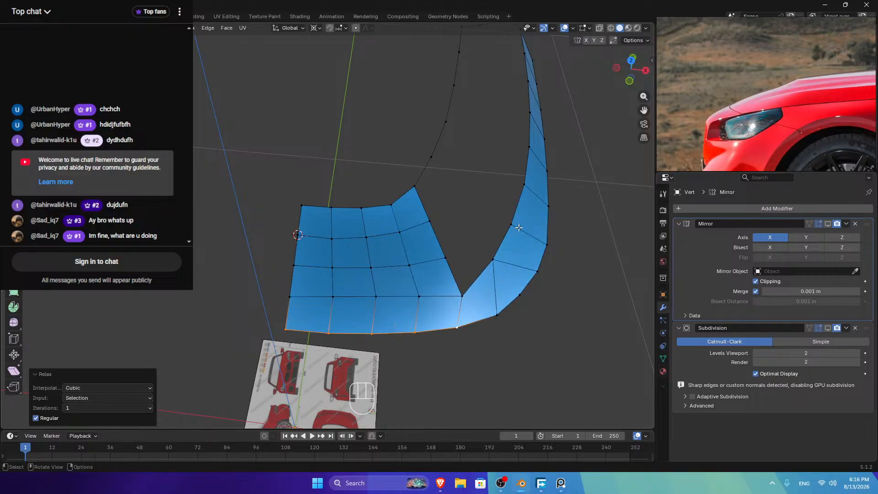
right_click(521, 225)
mouse_move(522, 224)
click(566, 289)
key(Tab)
drag(633, 76, 669, 35)
Step: Show the subdivision in the viewport and shade the hood smooth
click(827, 327)
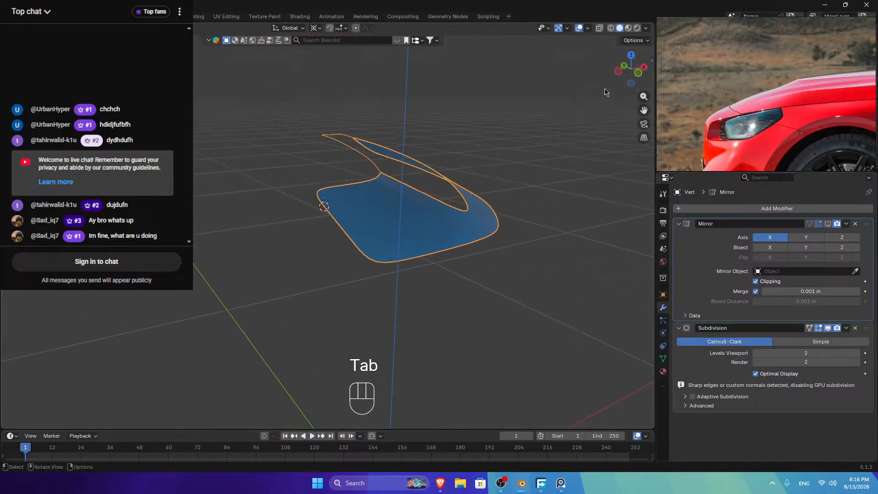
drag(622, 78, 290, 205)
right_click(352, 247)
click(334, 249)
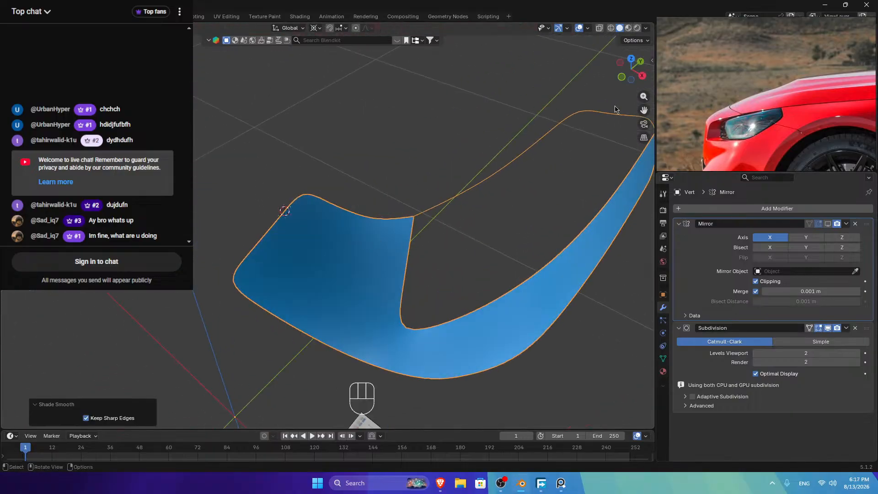
drag(631, 68, 649, 44)
Step: Turn on the Face Orientation overlay to check the hood's normals
click(588, 28)
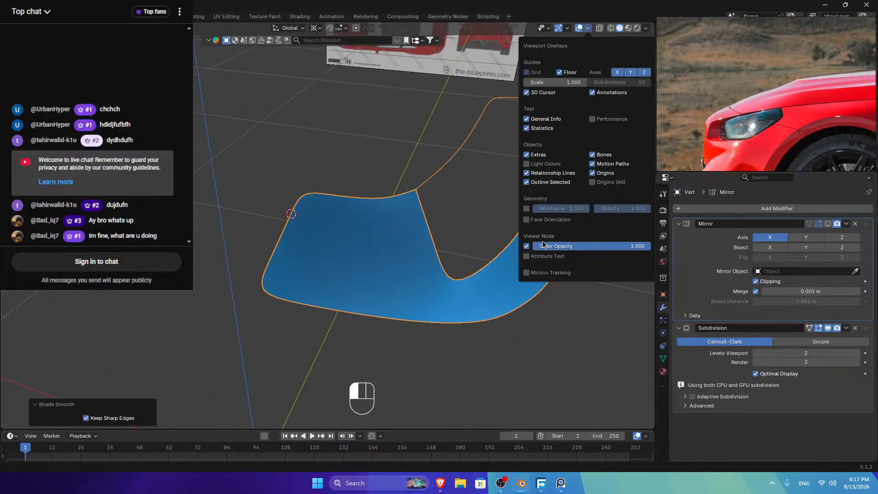
click(526, 219)
click(526, 219)
click(528, 220)
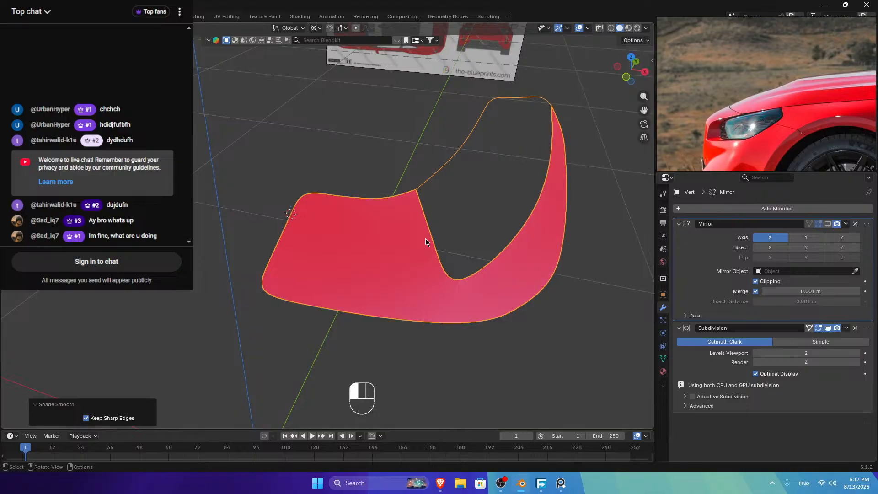
Step: Select all hood vertices and recalculate normals outward with Shift+N
key(a)
key(Tab)
key(a)
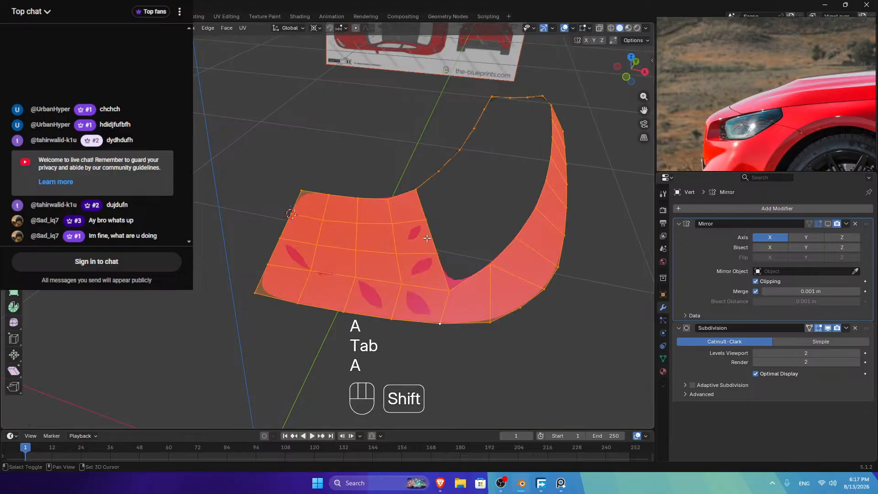
key(shift+n)
key(Tab)
mouse_move(644, 83)
mouse_down()
mouse_move(633, 54)
mouse_move(635, 84)
mouse_up()
Step: Add an edge loop near the hood's front and lower it slightly along Z
key(ctrl+r)
key(Tab)
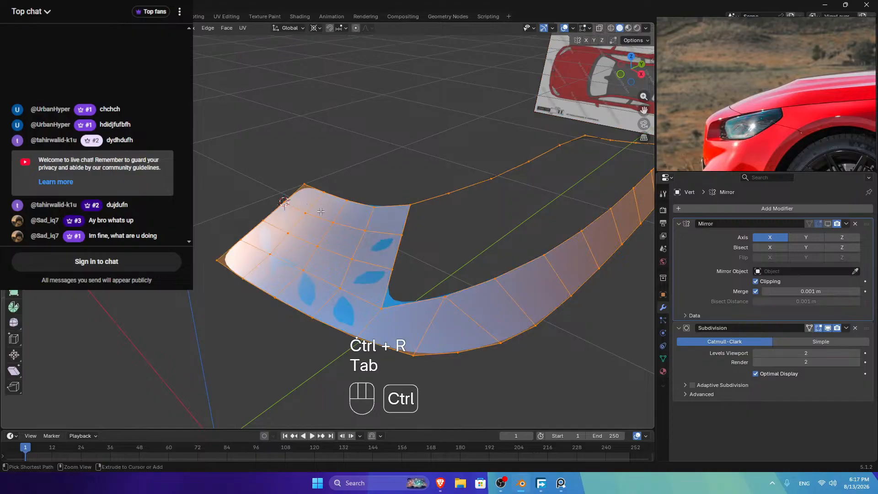
key(ctrl+r)
click(318, 202)
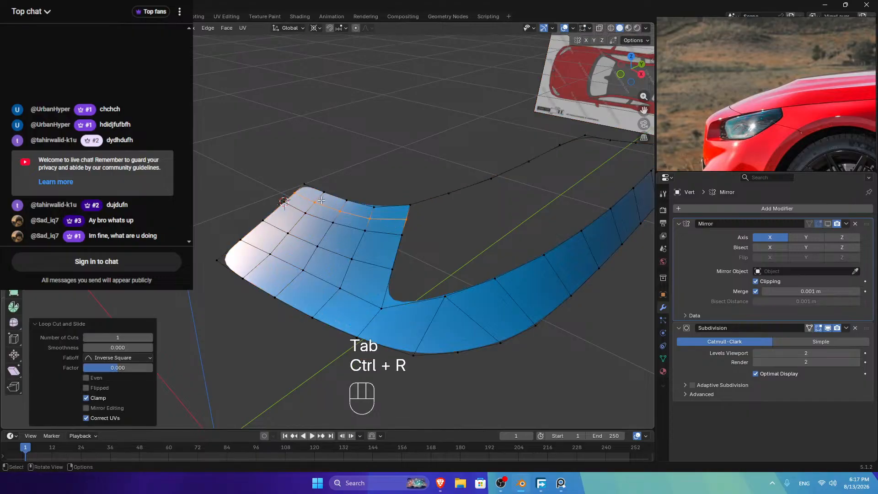
key(g)
key(z)
key(shift)
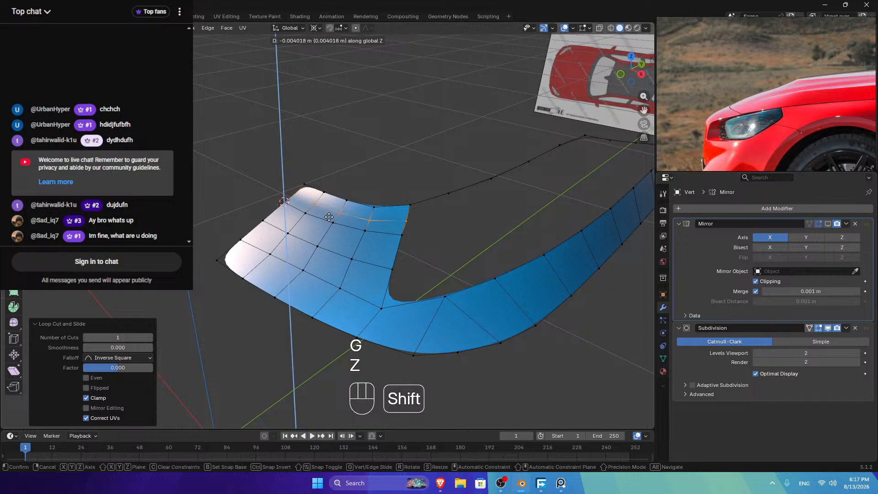
click(329, 216)
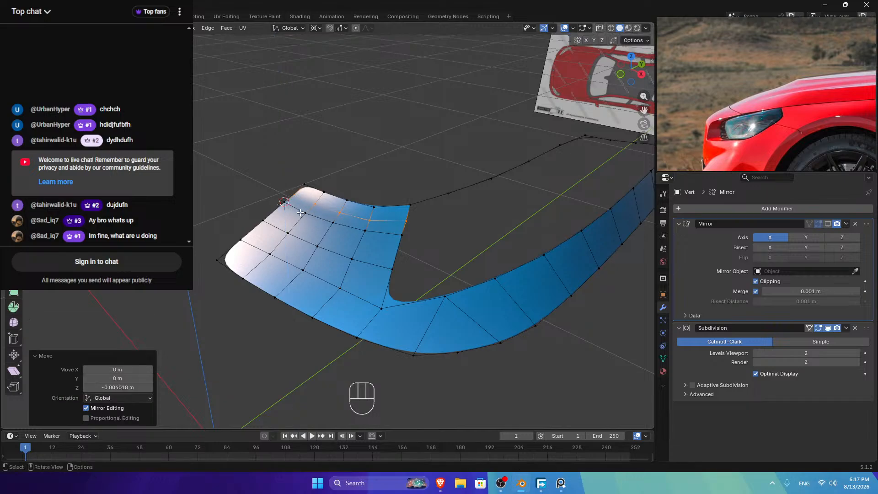
Step: Relax two vertex paths along the hood boundary with LoopTools
click(286, 201)
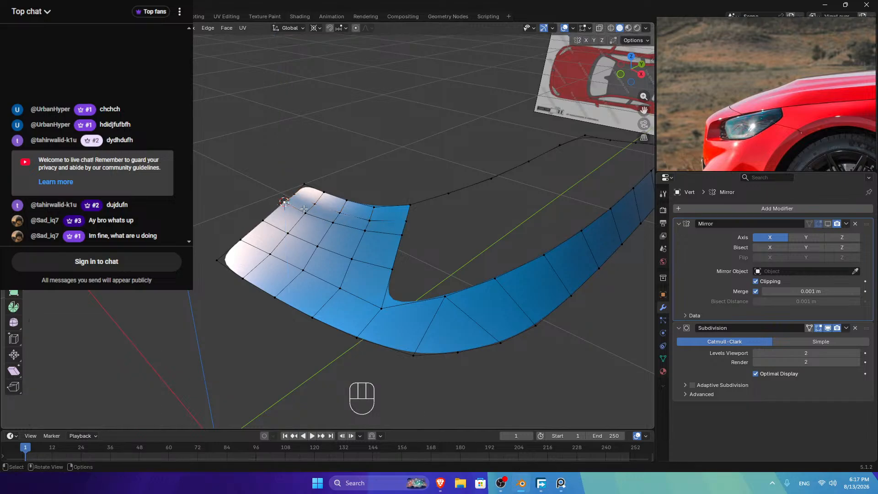
ctrl+click(217, 260)
right_click(402, 148)
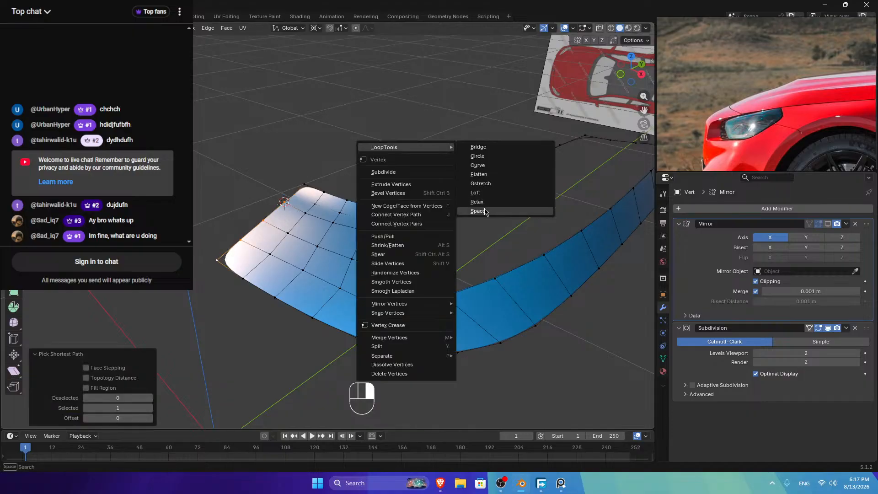
click(481, 204)
click(314, 208)
ctrl+click(249, 271)
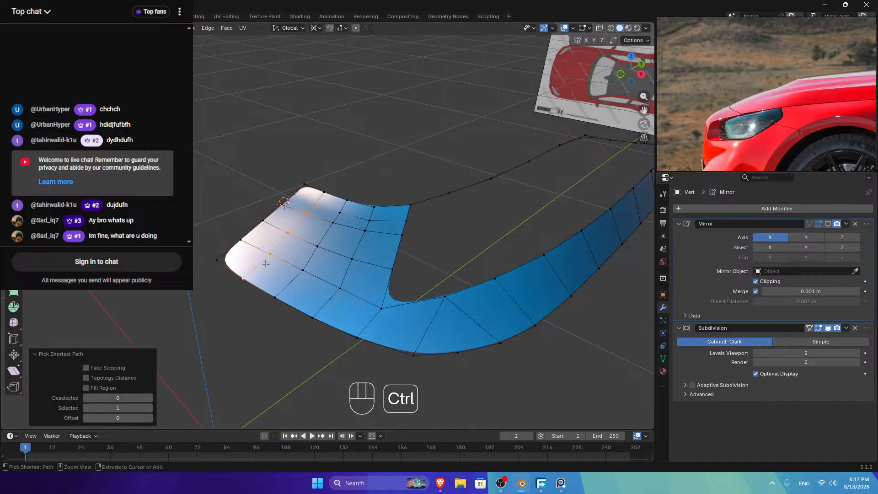
right_click(477, 162)
mouse_move(478, 162)
click(524, 216)
Step: Relax a third path, space and relax a fourth, then return to Object Mode
click(340, 211)
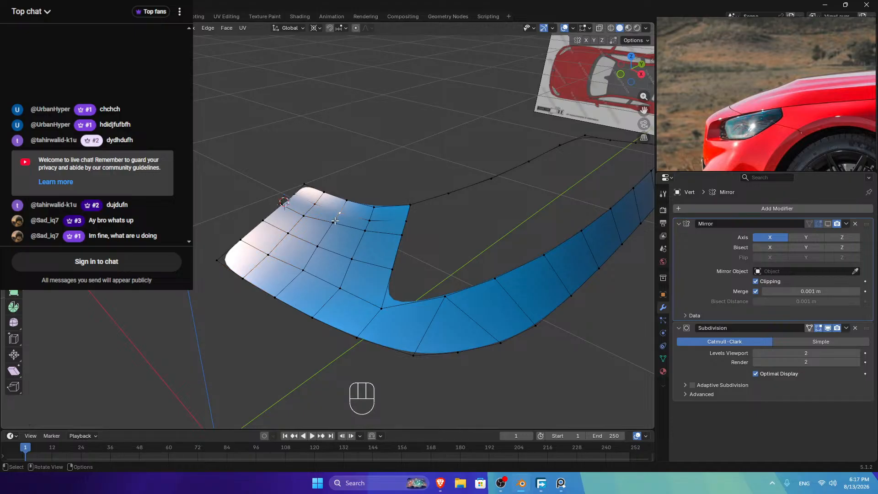
ctrl+click(274, 297)
right_click(517, 184)
click(554, 234)
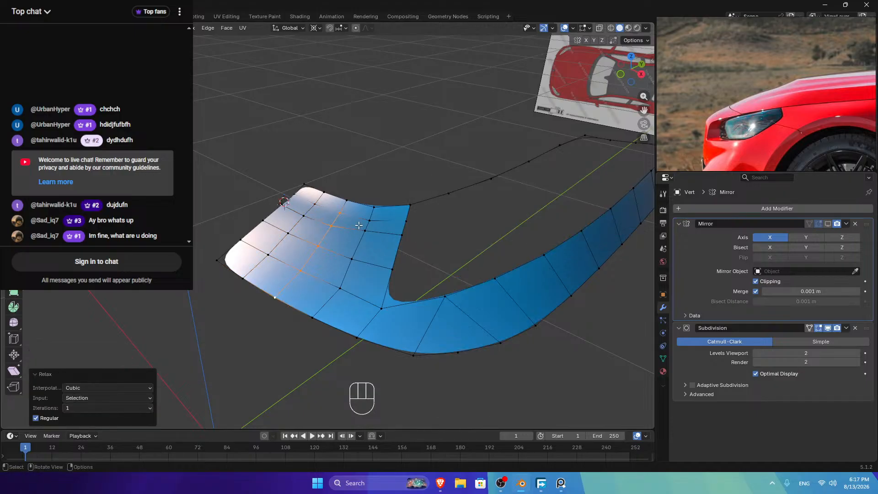
click(365, 221)
ctrl+click(313, 317)
right_click(503, 184)
mouse_move(521, 184)
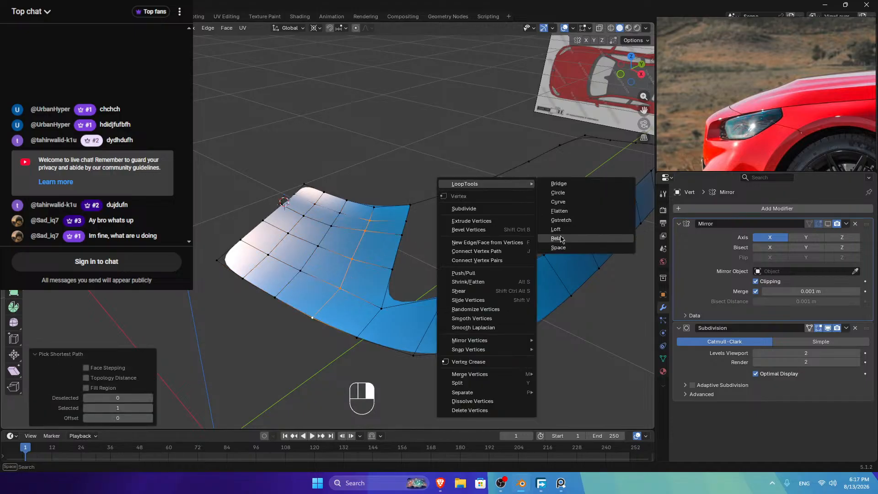
click(554, 248)
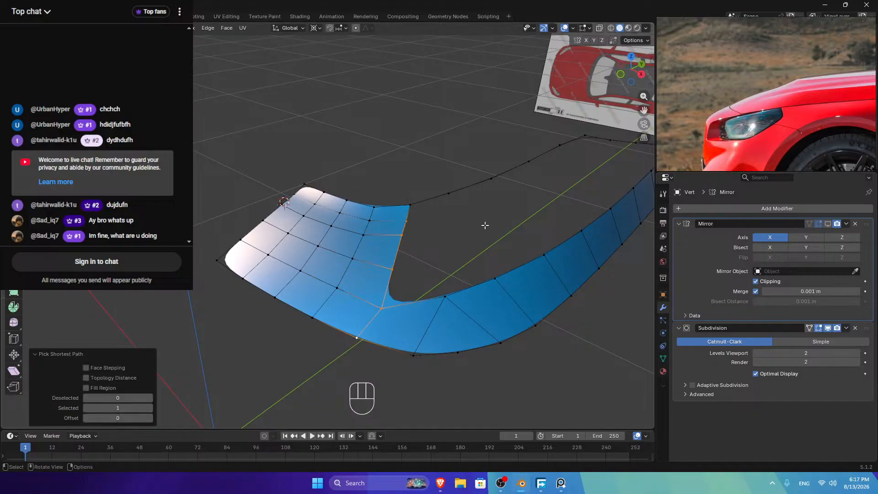
right_click(512, 202)
click(555, 255)
key(Tab)
Step: Compare the hood against the blueprints in front and both side views
mouse_move(633, 69)
mouse_down()
mouse_move(599, 79)
mouse_move(641, 72)
mouse_up()
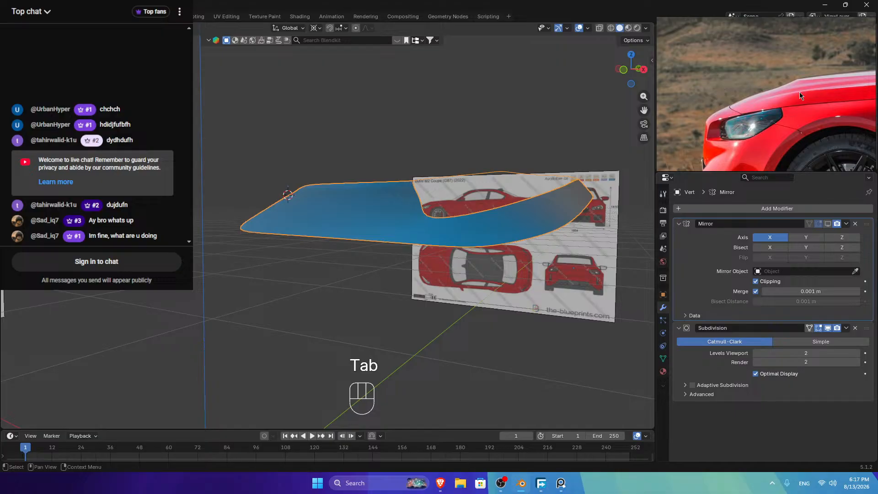
click(640, 71)
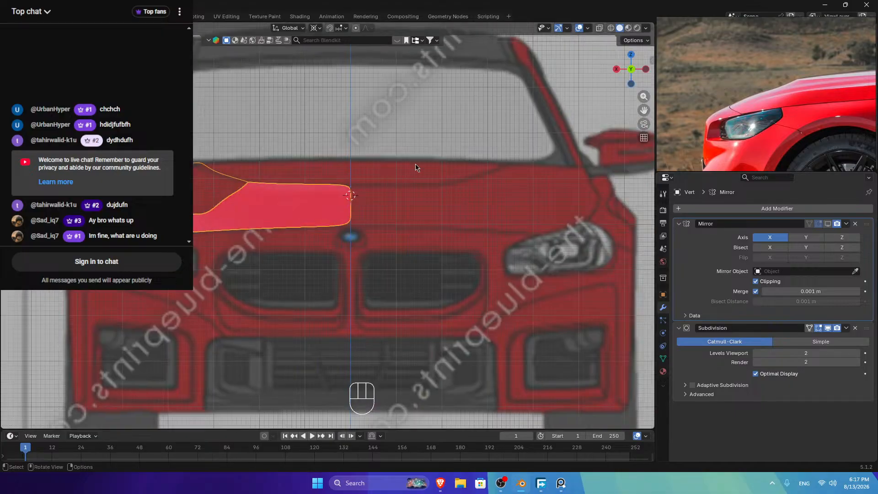
click(645, 70)
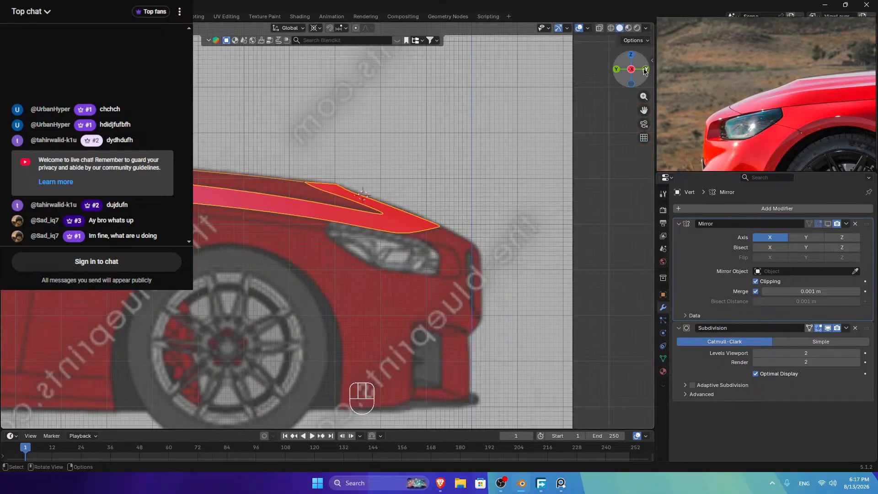
click(629, 72)
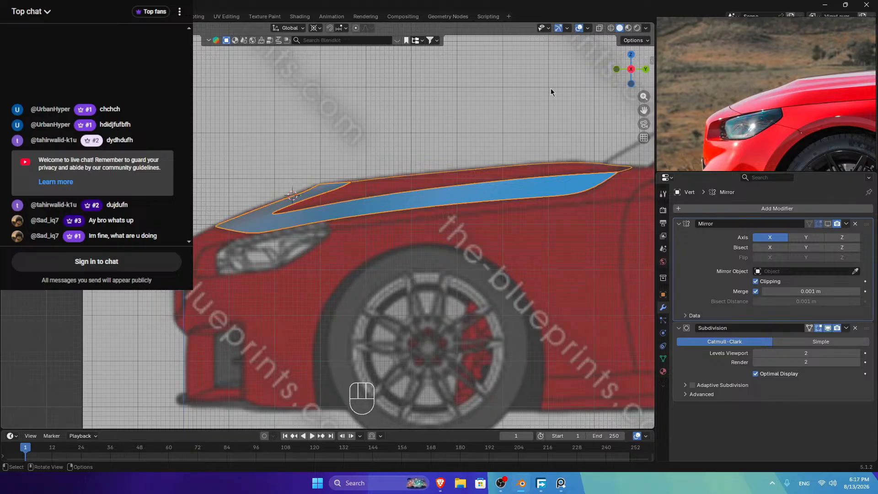
Step: In Edit Mode, frame the hood reference photo, then switch to top view with the mirror shown
key(Tab)
key(Tab)
key(Tab)
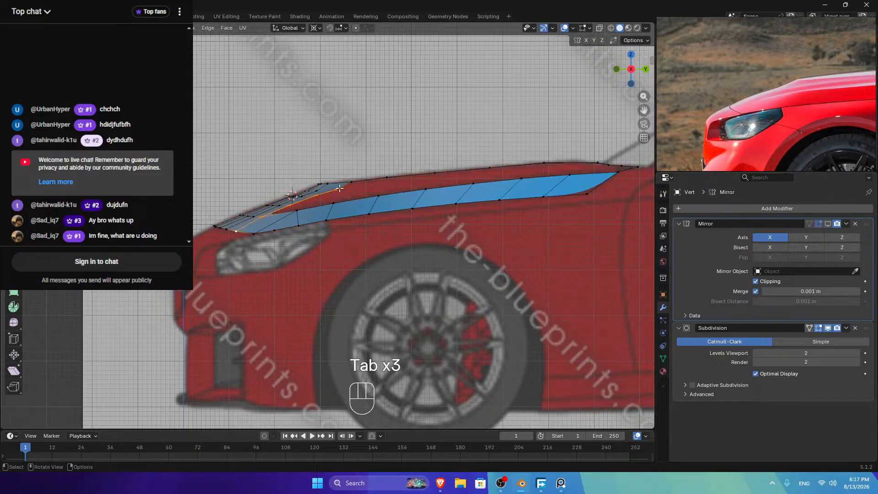
middle_drag(587, 97, 512, 128)
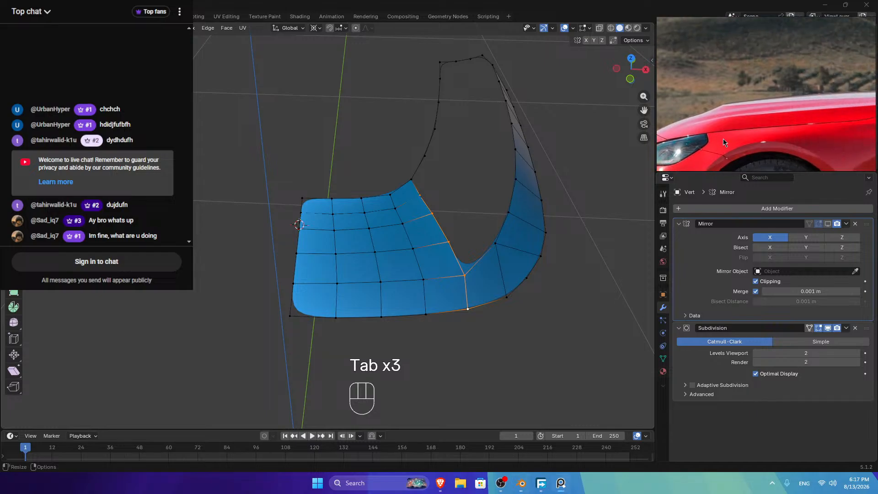
scroll(726, 139, down, 3)
scroll(726, 139, down, 4)
scroll(783, 144, up, 5)
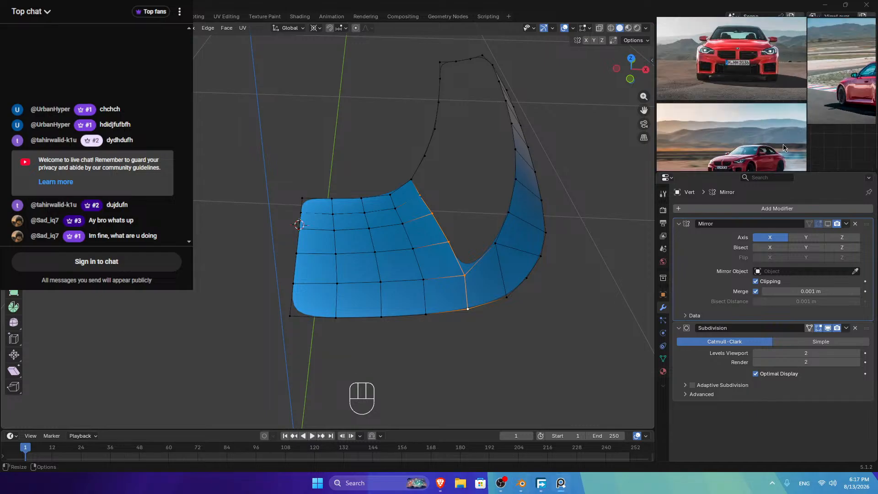
scroll(752, 112, up, 5)
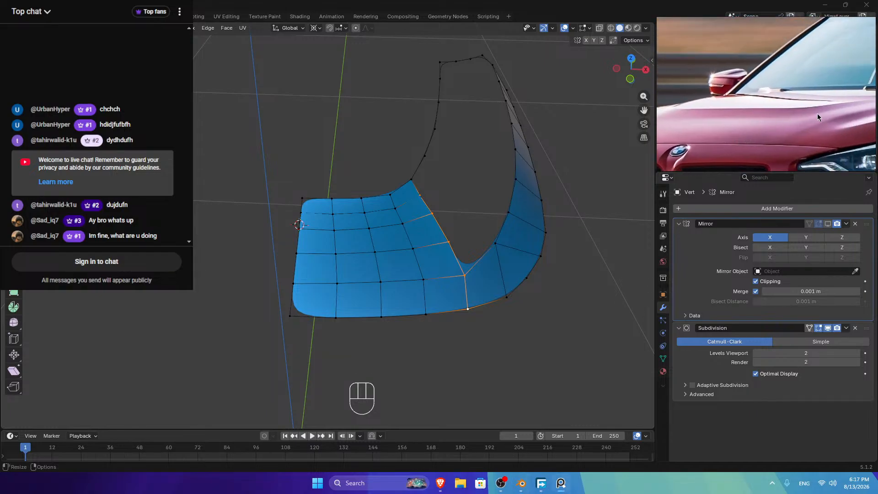
middle_drag(817, 117, 807, 108)
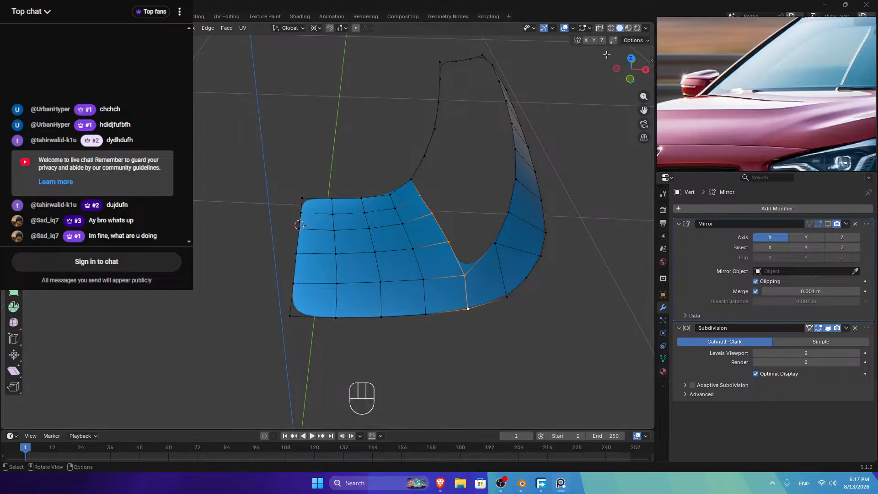
click(631, 59)
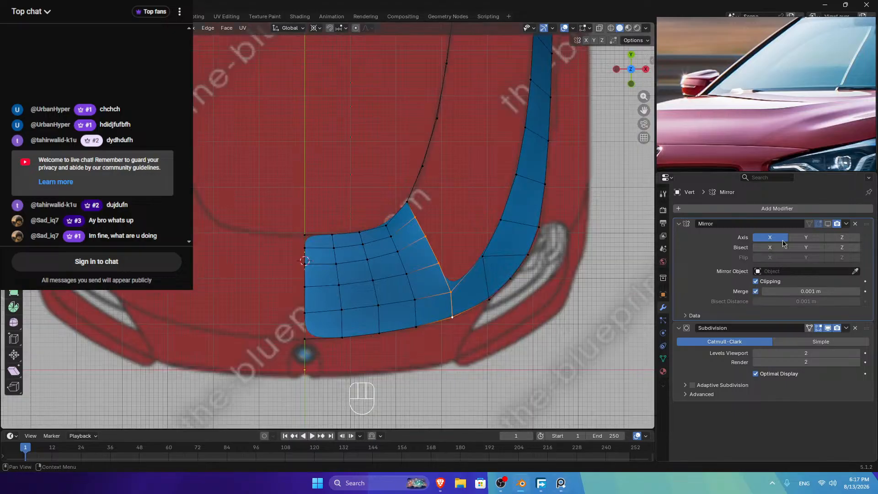
click(827, 224)
Step: Extrude a trial vertex up the centre line from the centre-front vertex, then delete it
scroll(637, 109, down, 3)
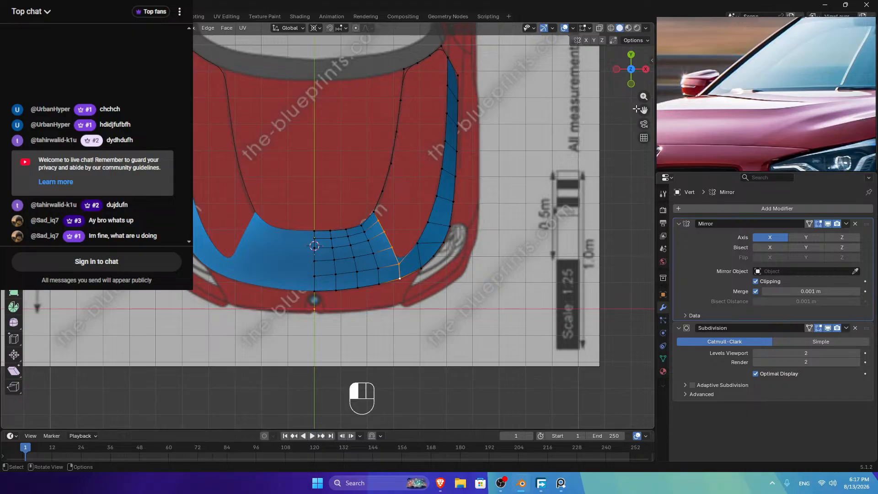
drag(637, 108, 645, 171)
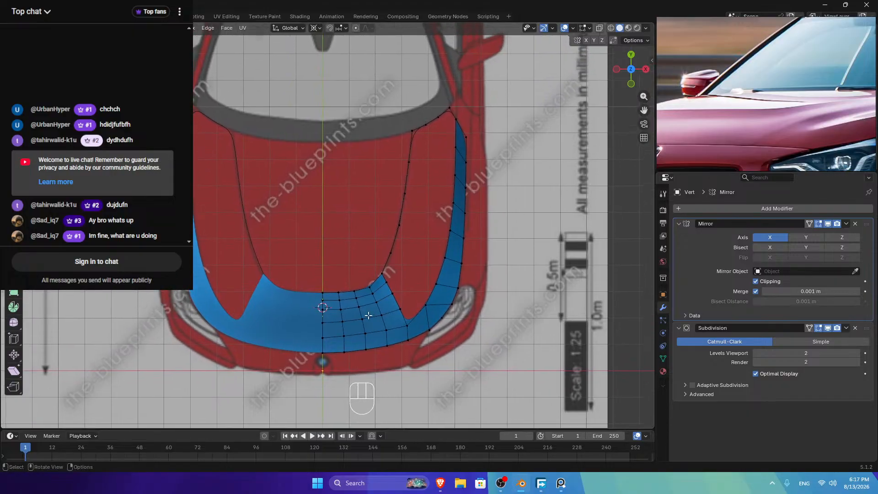
click(322, 292)
key(e)
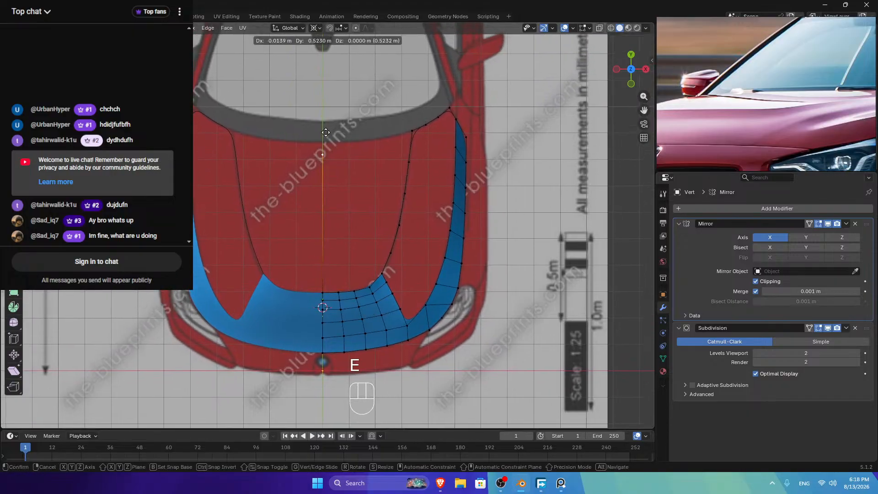
click(327, 121)
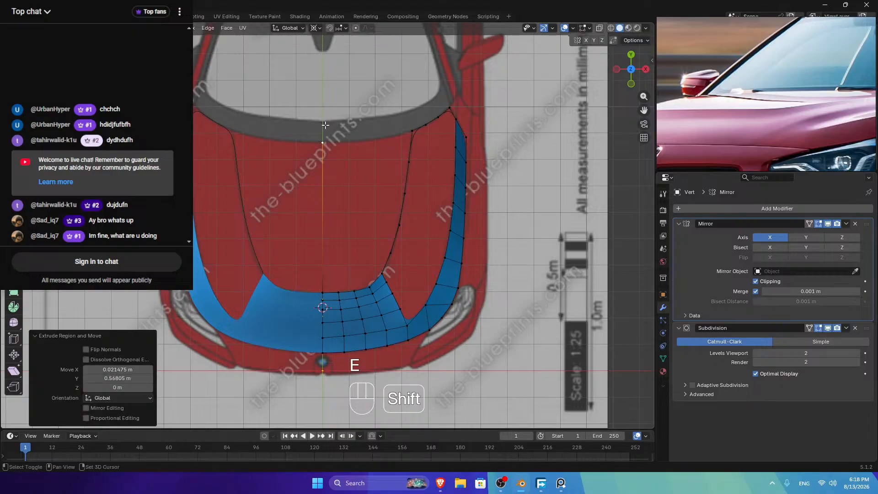
click(645, 69)
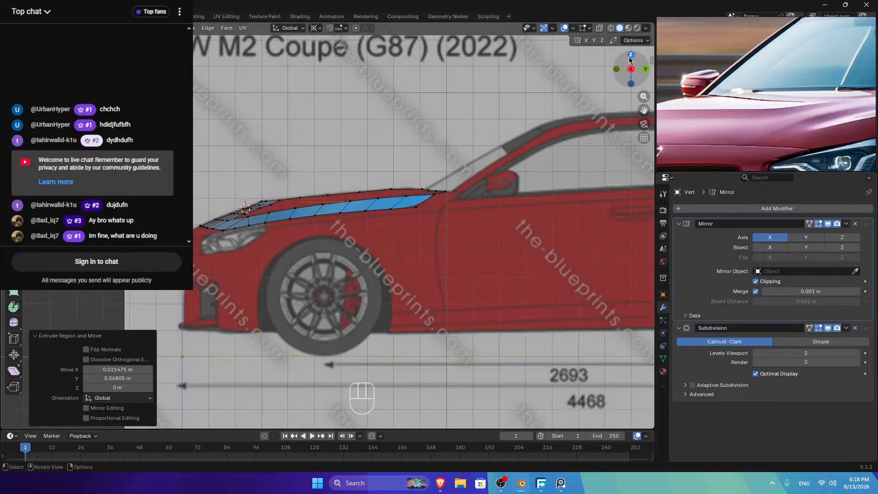
drag(631, 69, 370, 161)
key(Delete)
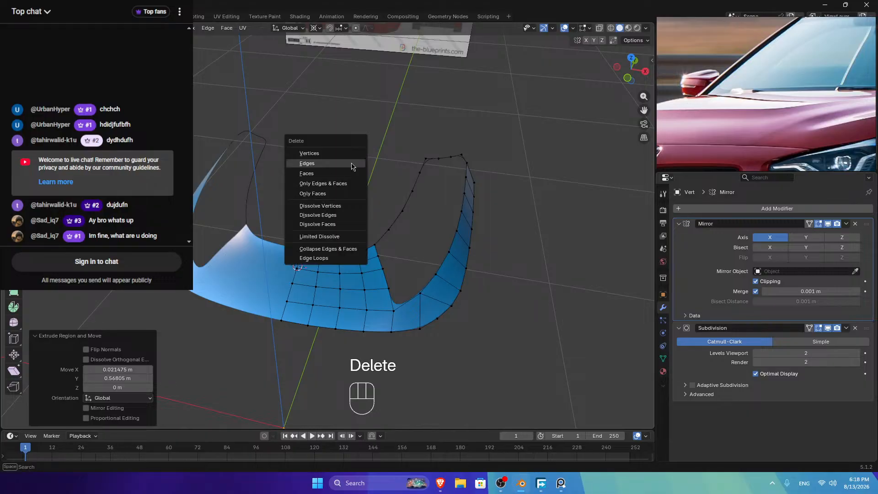
click(356, 158)
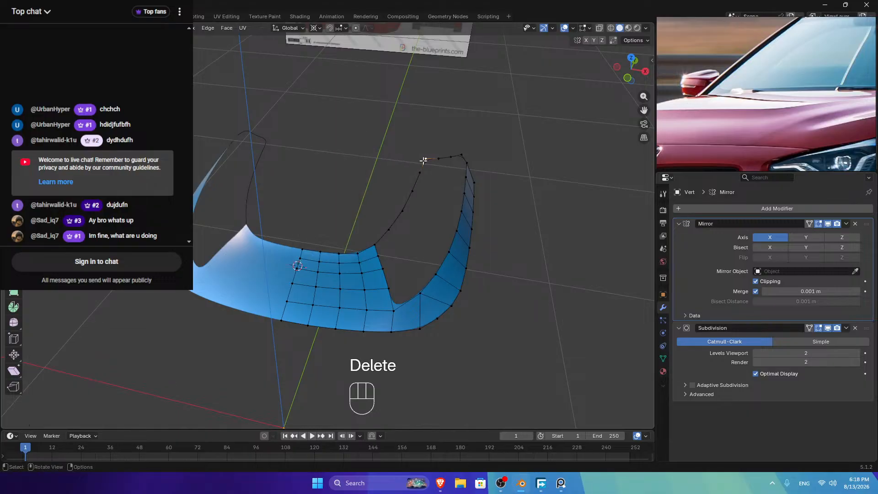
Step: Duplicate the hood's side edge curve and move it along X onto the hood centre line
ctrl+click(374, 244)
click(631, 59)
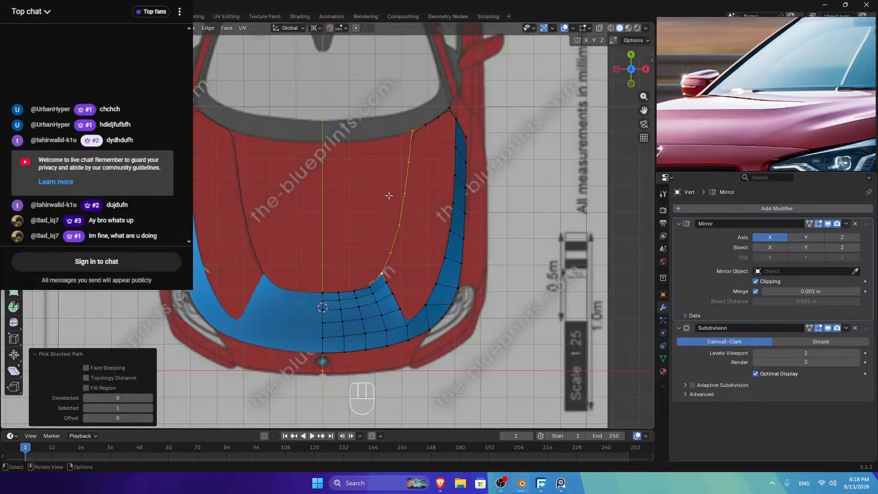
key(shift+d)
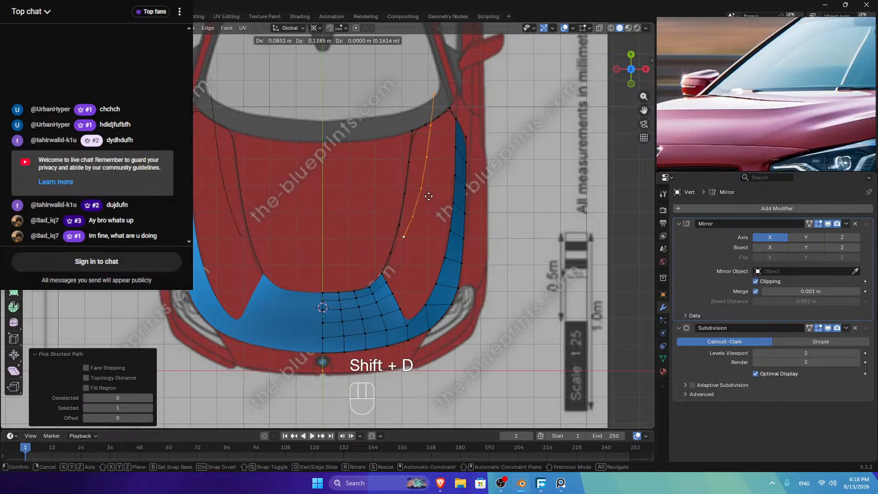
key(g)
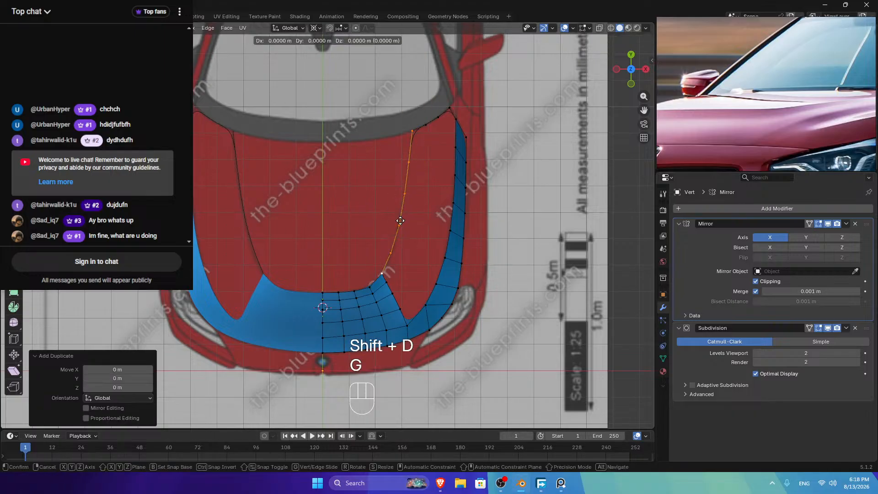
key(x)
click(277, 205)
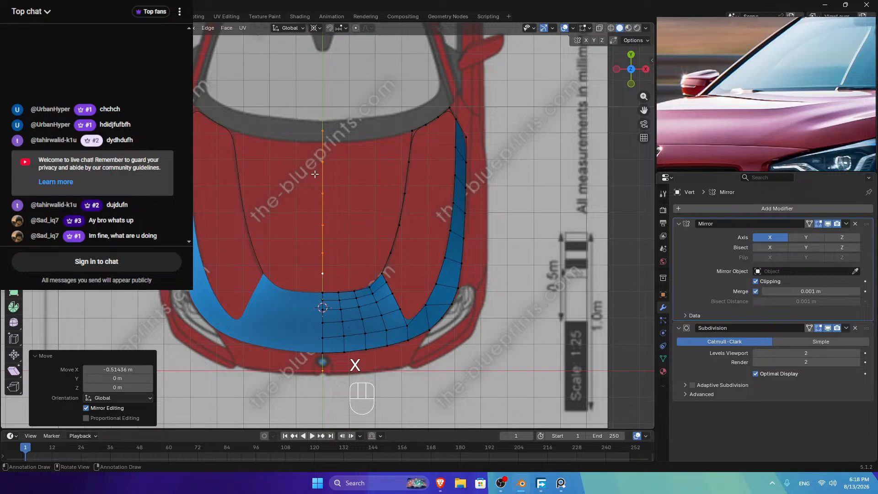
click(645, 69)
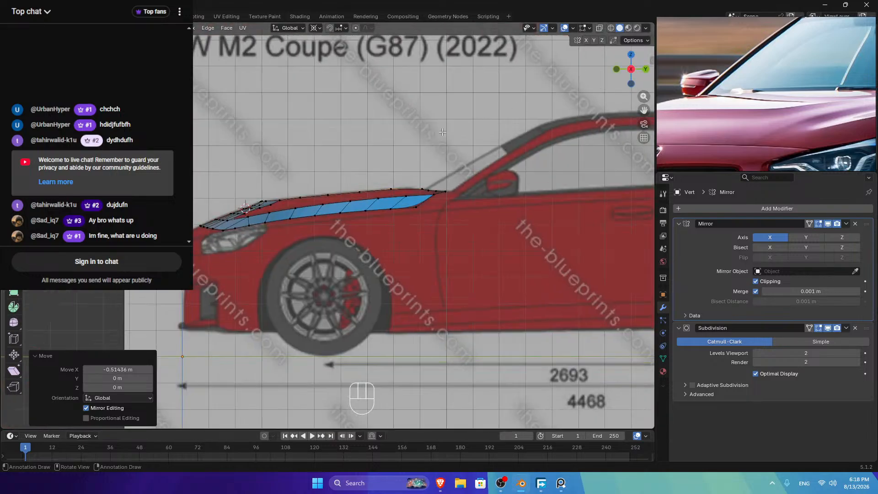
scroll(634, 66, up, 2)
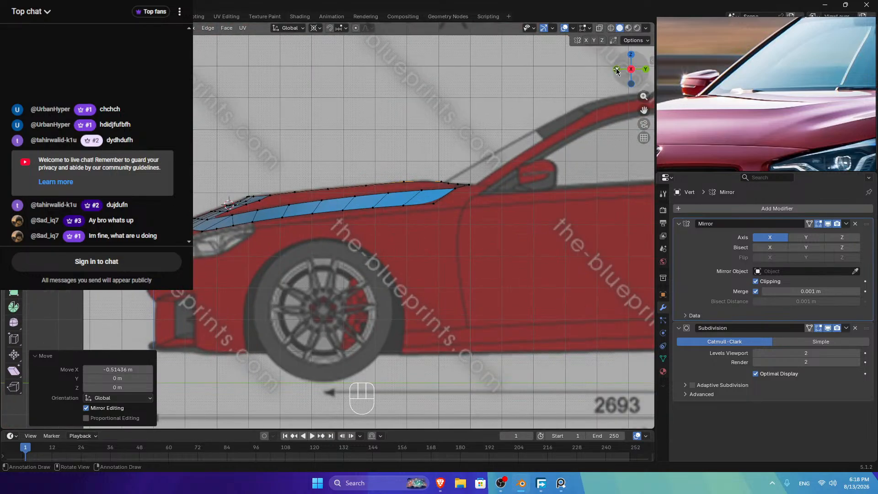
Step: In top view, slide the top centre-line vertex down along its edge
click(630, 55)
scroll(313, 152, up, 3)
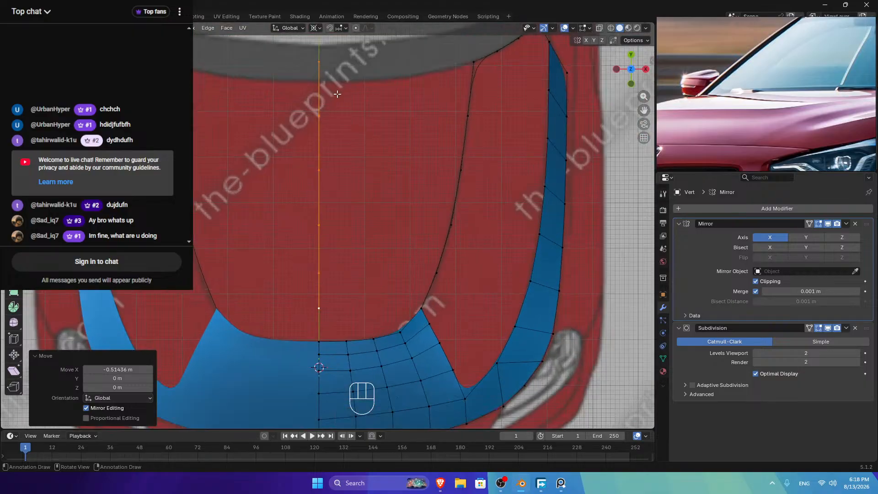
click(324, 59)
key(g)
key(g)
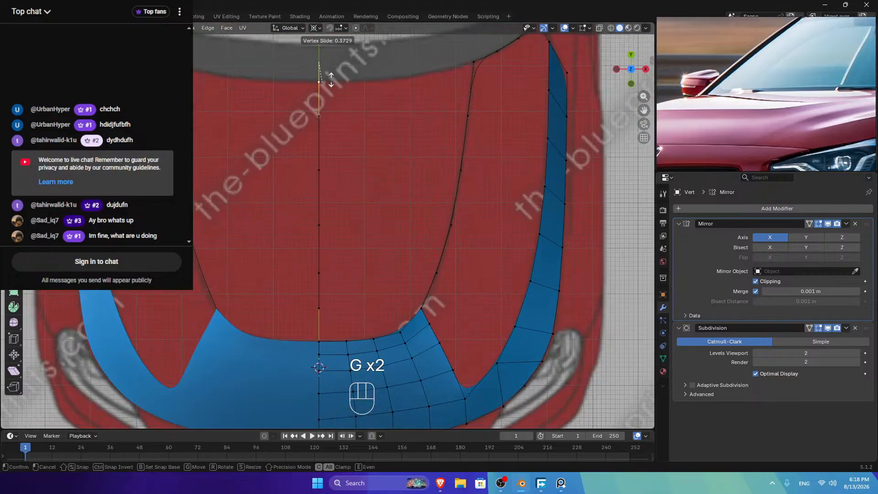
click(332, 79)
Step: Evenly space the centre-line vertices with LoopTools Space, then smooth them with LoopTools Relax
ctrl+click(319, 308)
right_click(482, 254)
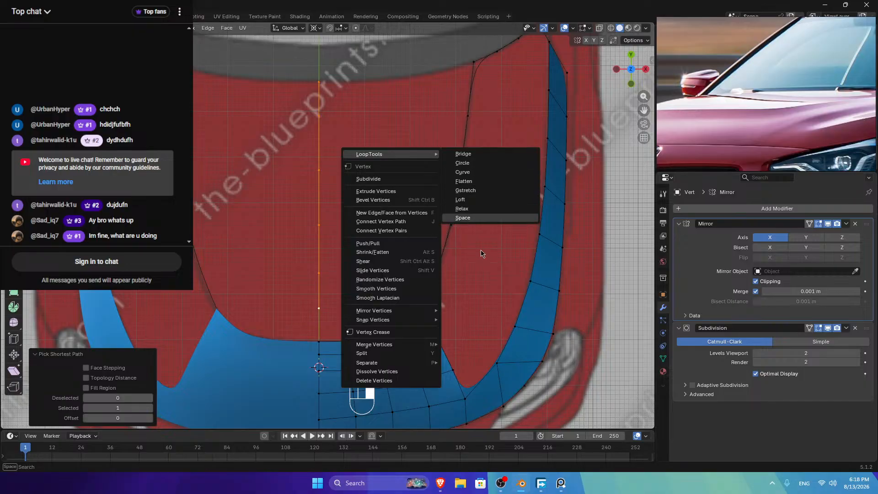
click(463, 217)
right_click(463, 216)
click(491, 237)
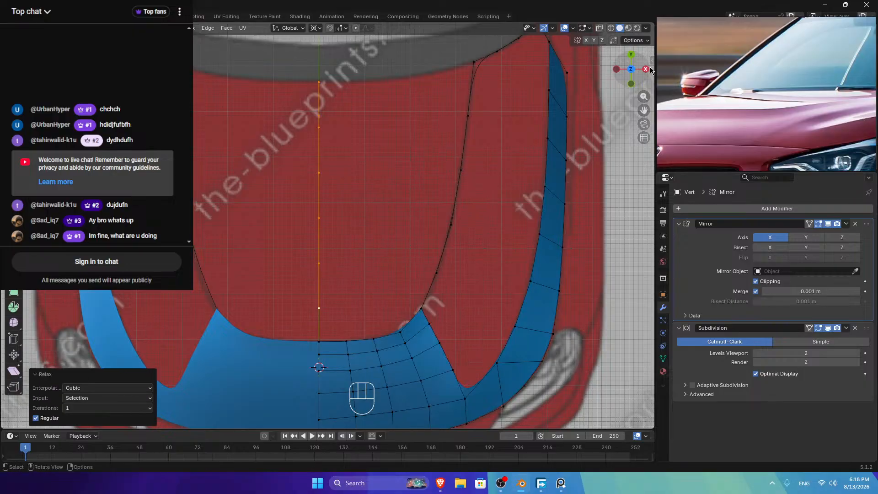
drag(631, 68, 615, 77)
middle_drag(252, 224, 253, 224)
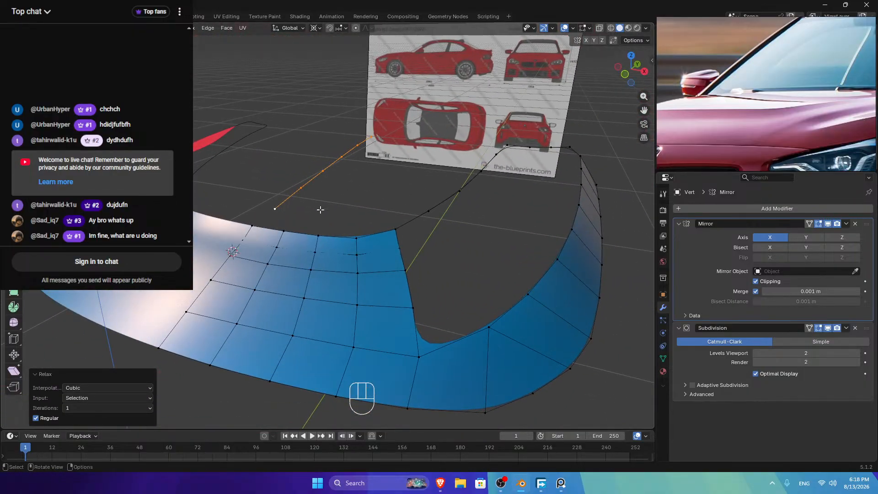
Step: Extrude a vertex from the top centre vertex, turn off Mirror Clipping, and move it onto the hood edge
shift+click(253, 224)
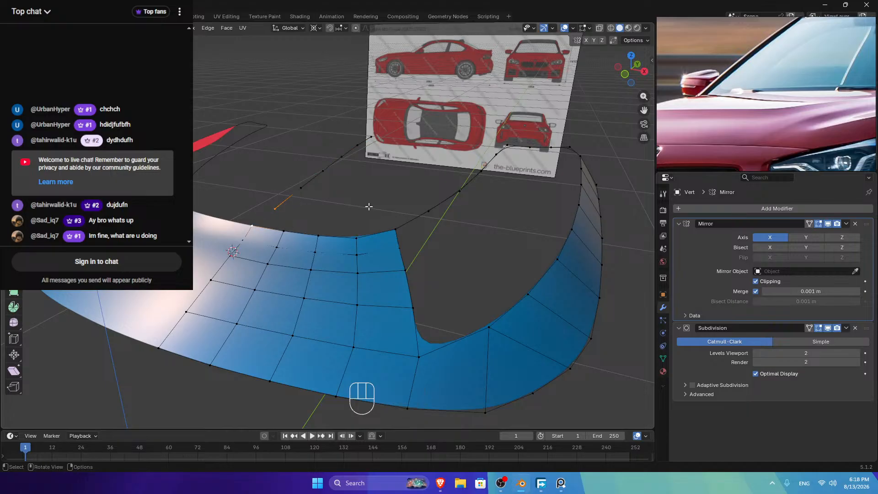
middle_drag(369, 206, 336, 119)
scroll(336, 119, up, 4)
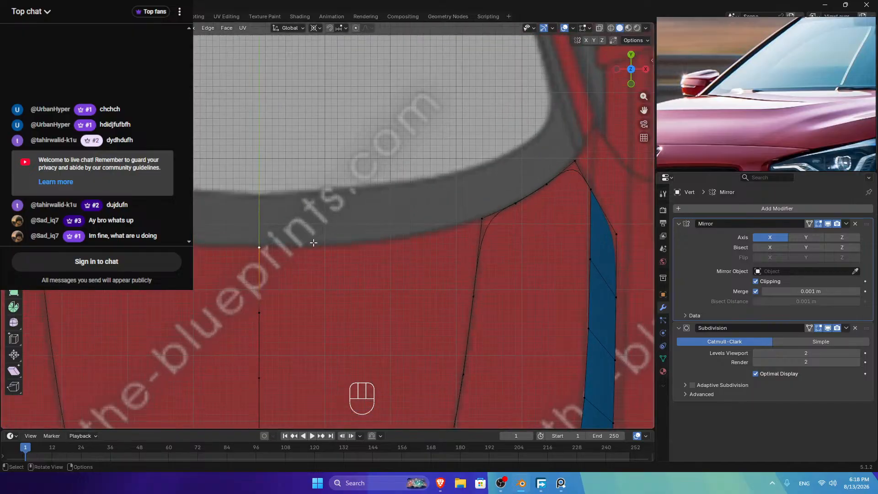
key(e)
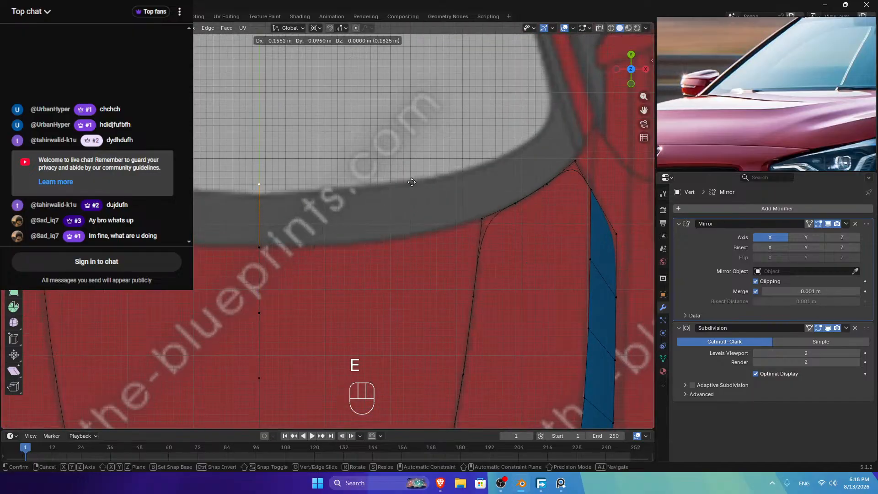
click(407, 184)
click(755, 281)
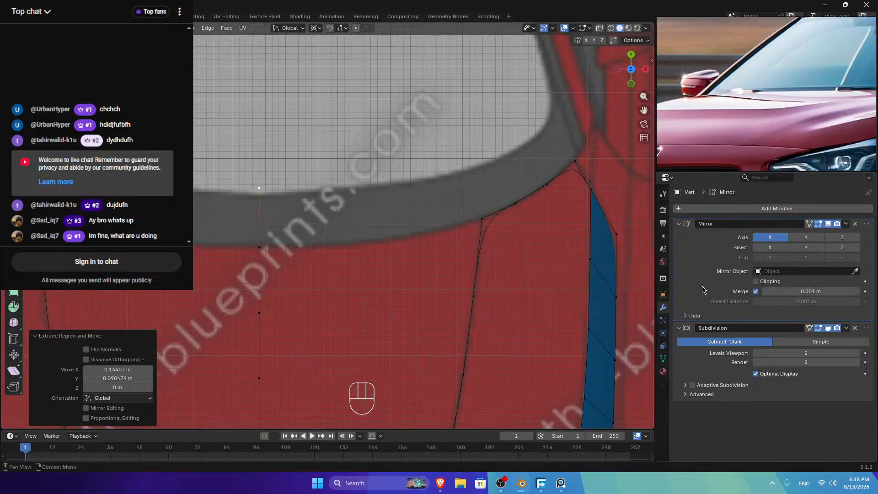
key(g)
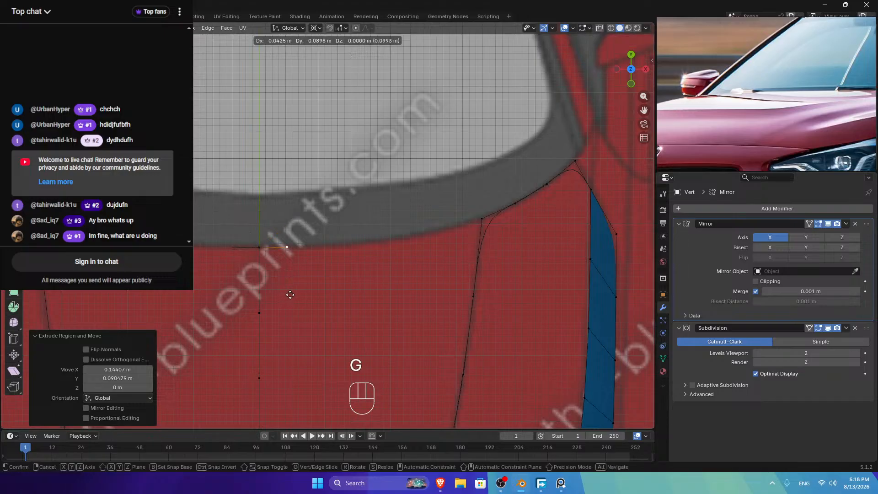
click(302, 294)
Step: Join the front-edge path to the centre-line vertex with a new edge and loop-cut it twice
scroll(325, 277, down, 5)
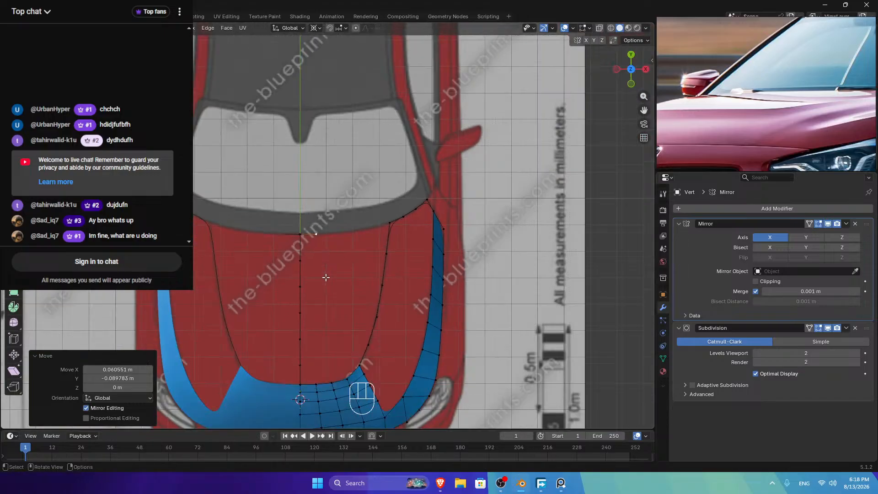
click(300, 383)
ctrl+click(359, 367)
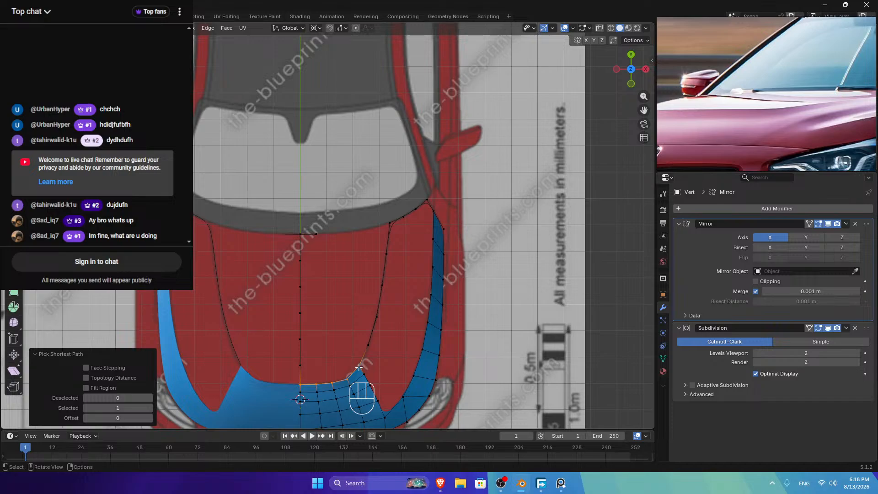
shift+click(300, 365)
key(f)
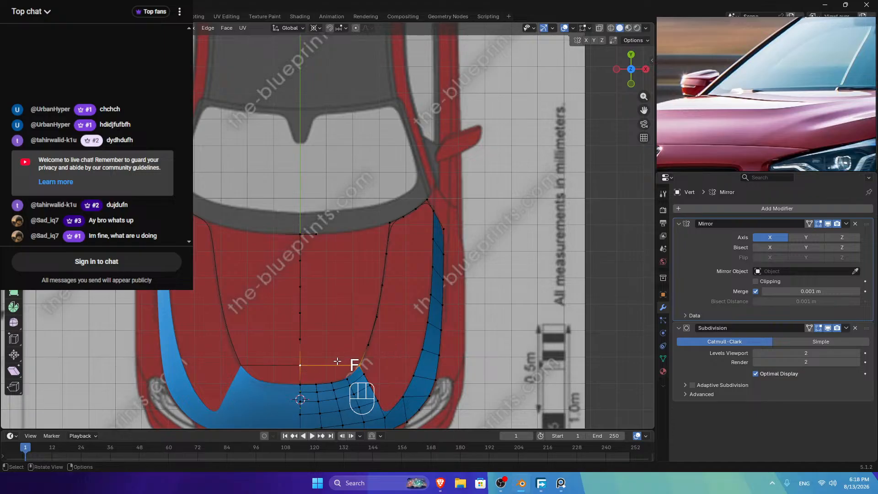
key(ctrl+r)
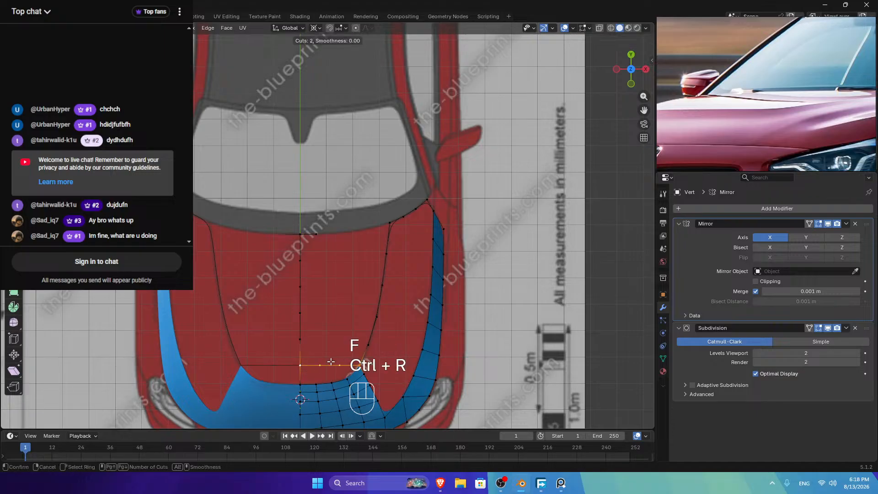
right_click(331, 361)
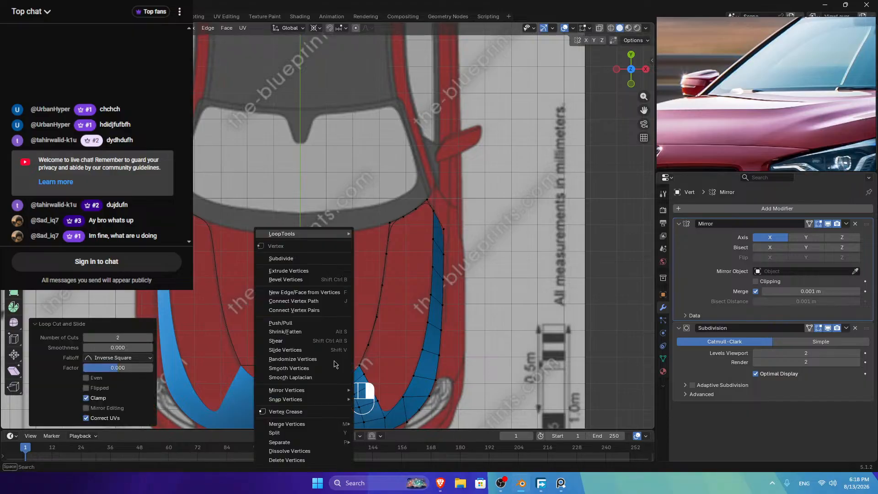
key(Escape)
Step: Fill the front-centre gap with new faces between the cut vertices and check the smoothed result
click(337, 381)
shift+click(357, 370)
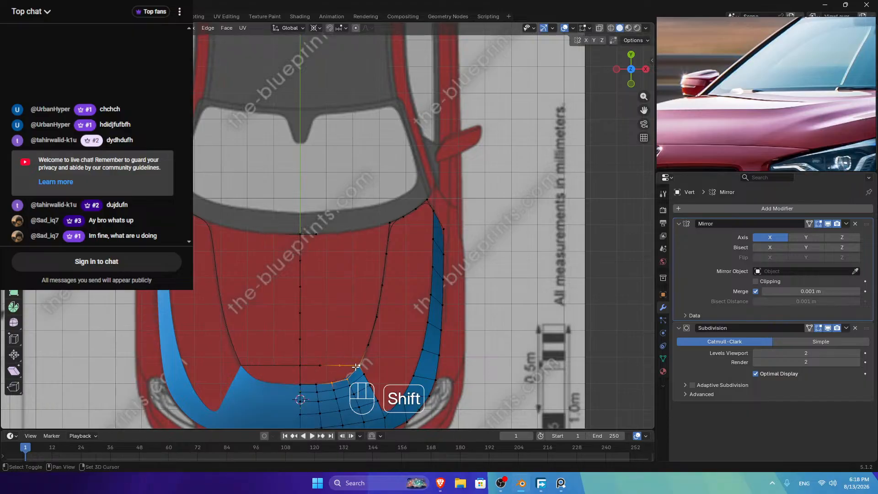
key(f)
shift+click(318, 384)
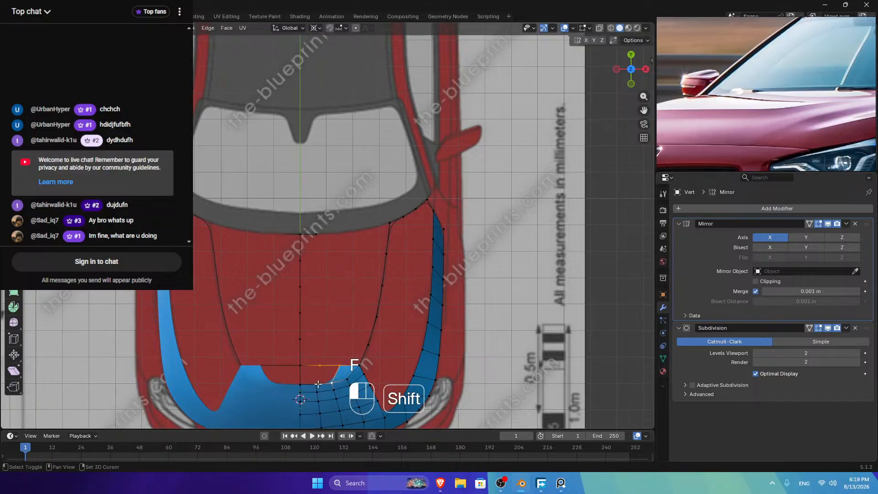
key(shift+f)
key(f)
shift+click(316, 363)
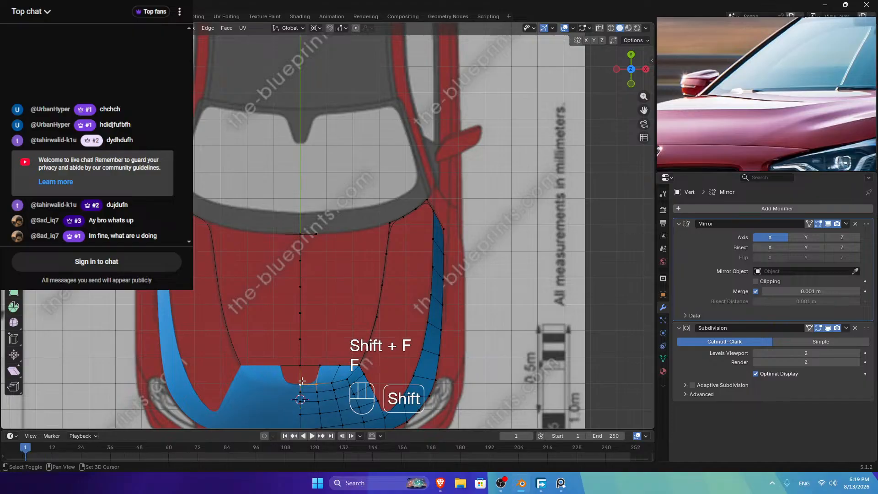
key(f)
key(Tab)
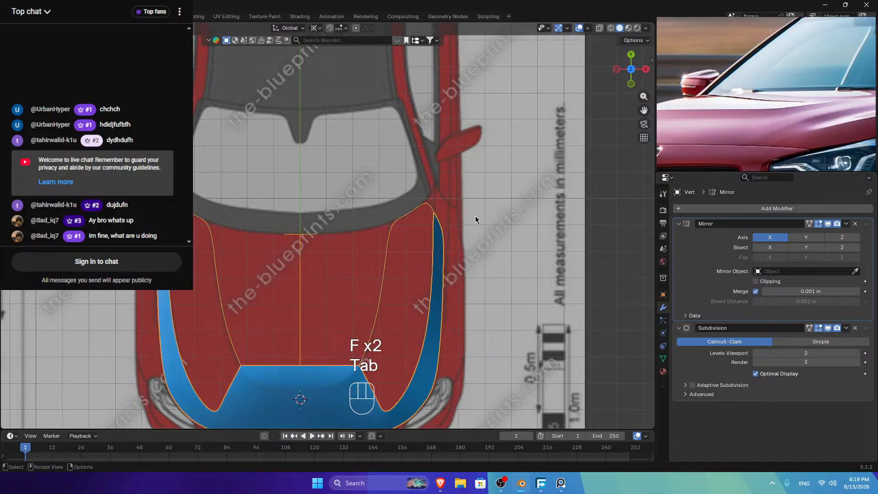
key(Tab)
Step: Evenly space the vertices along the new front edge with LoopTools Space
click(300, 366)
ctrl+click(340, 364)
right_click(445, 281)
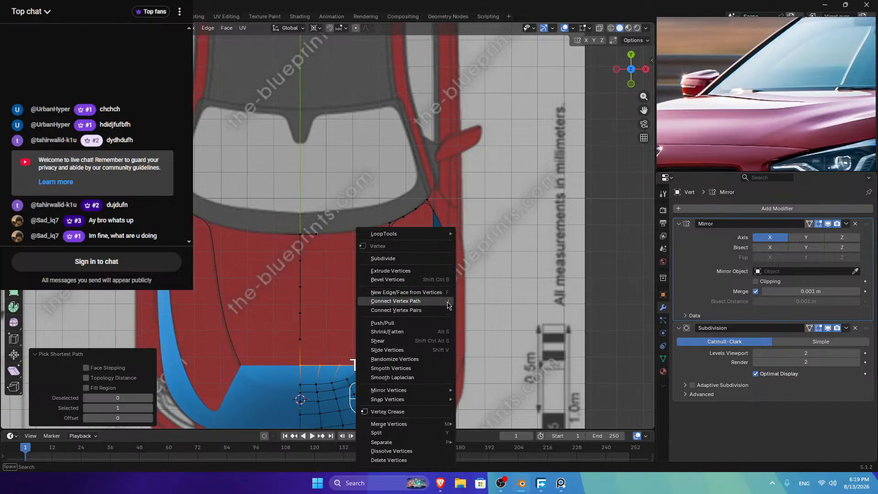
mouse_move(402, 233)
click(521, 289)
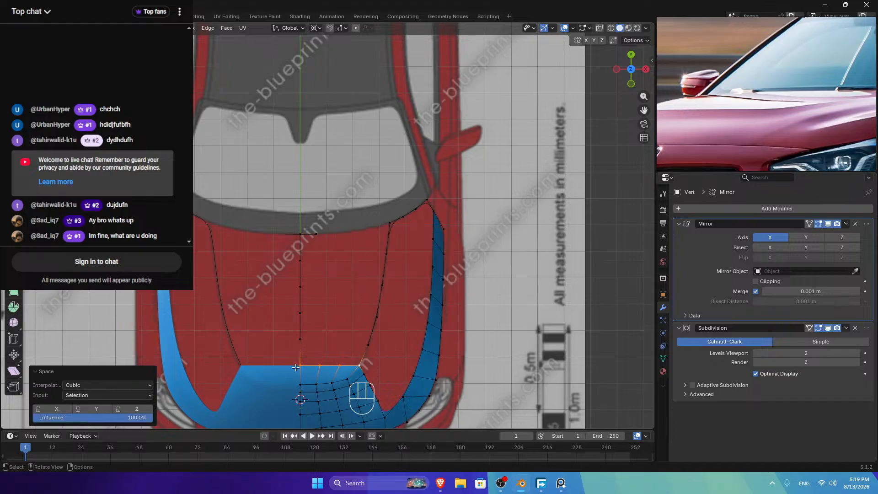
click(315, 235)
Step: Move the extruded vertex along the windshield edge and fine-tune its position
key(g)
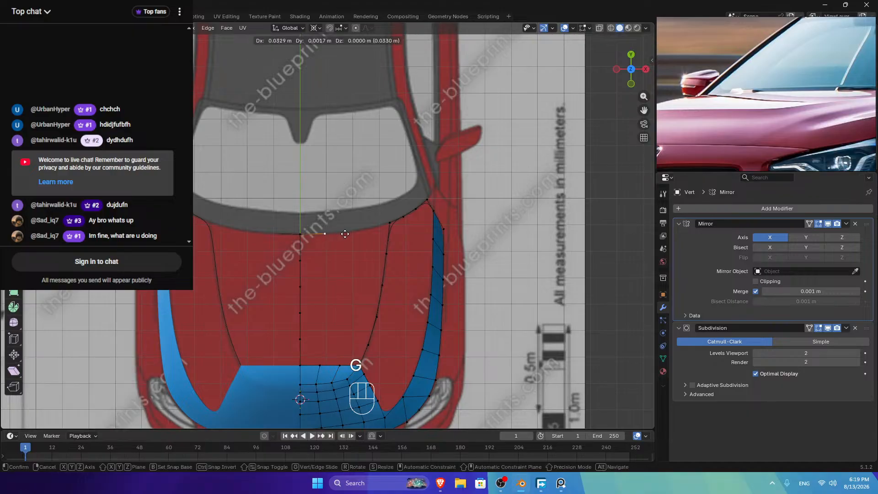
click(342, 235)
scroll(343, 234, up, 4)
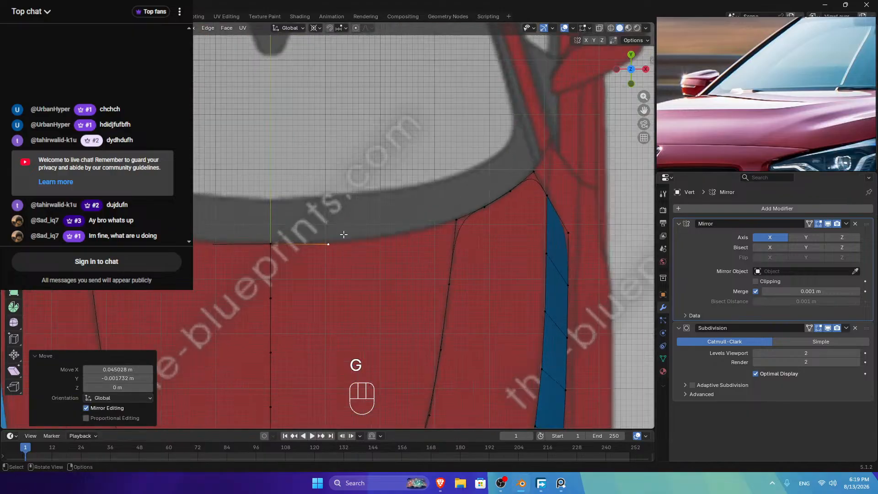
key(g)
click(343, 256)
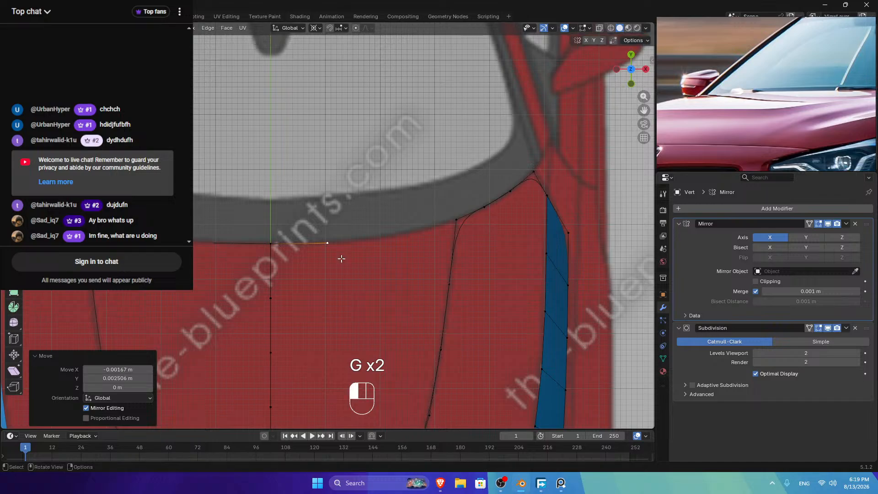
key(w)
right_click(378, 251)
key(Escape)
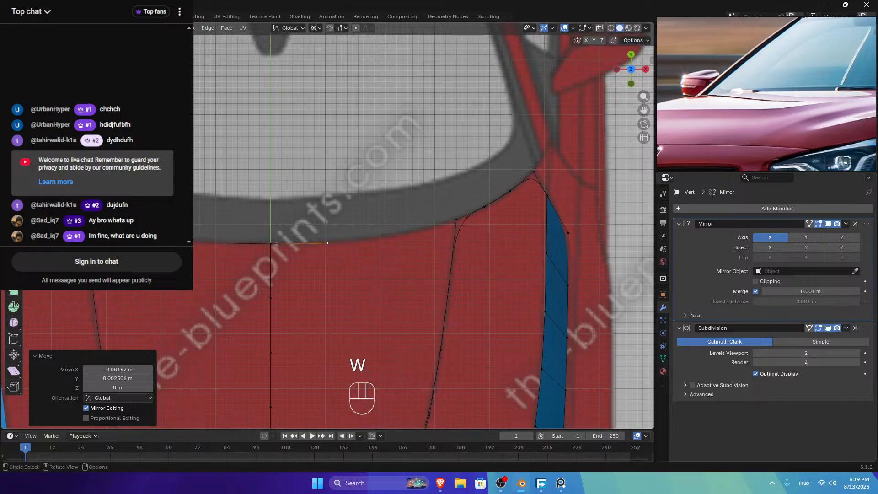
click(329, 245)
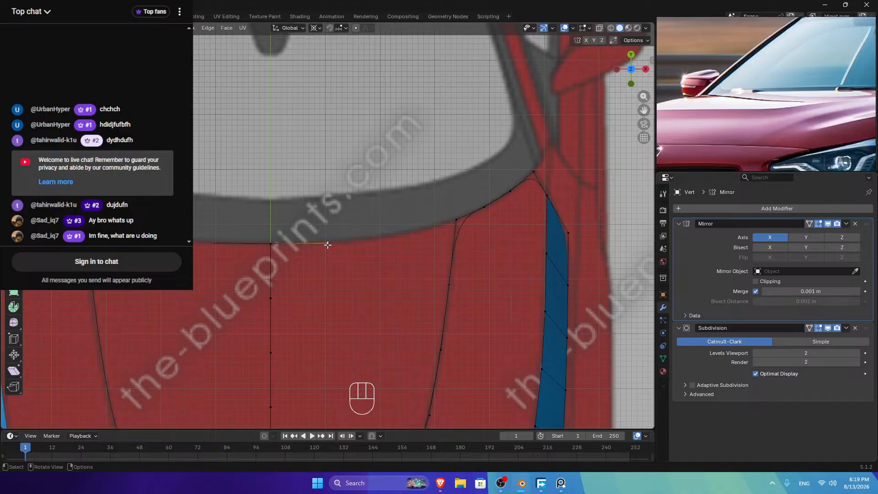
Step: Extrude two vertices along the windshield edge and merge the last one at the side-edge vertex
key(e)
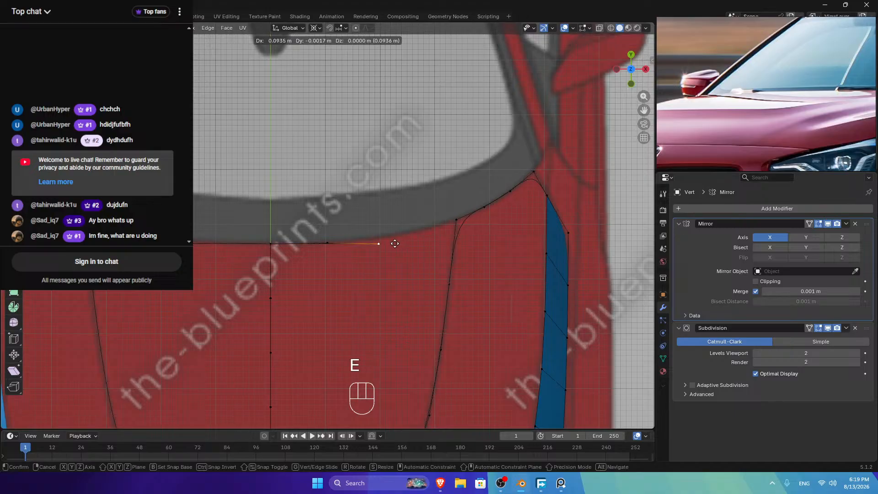
click(394, 238)
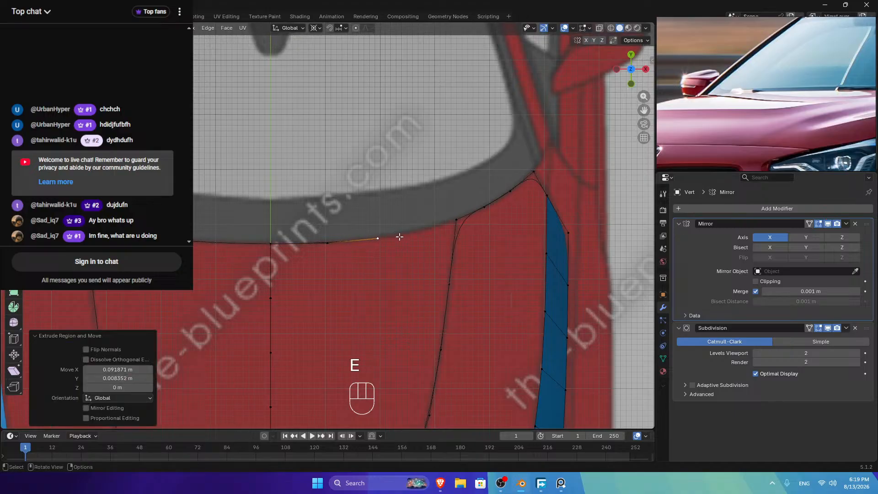
key(e)
click(444, 228)
shift+click(456, 220)
key(m)
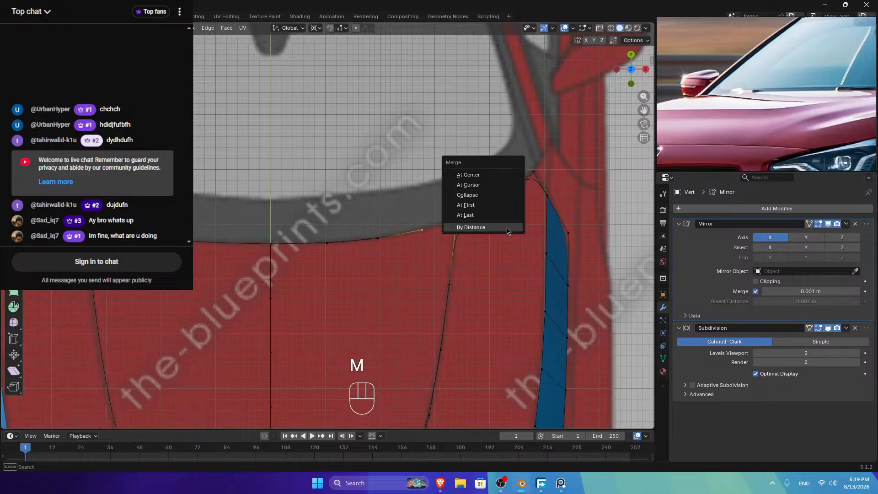
click(492, 216)
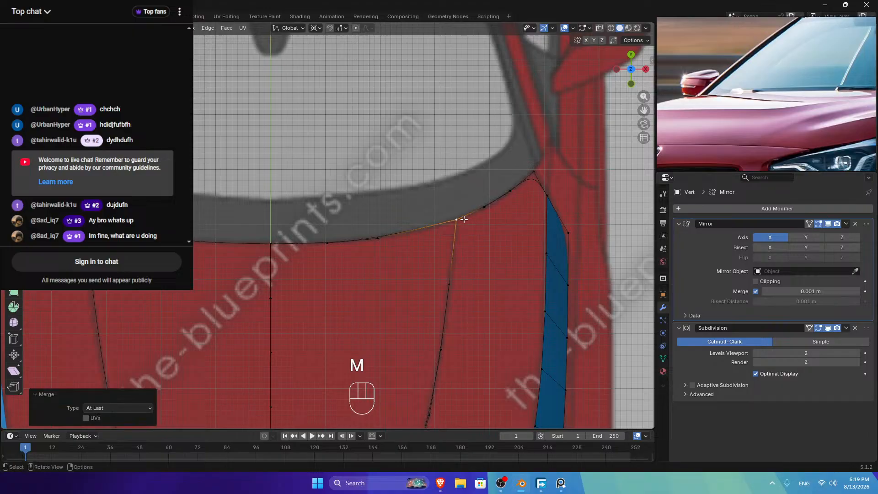
Step: Evenly space the vertex path along the hood's rear edge with LoopTools Space
ctrl+click(271, 244)
right_click(366, 184)
mouse_move(375, 185)
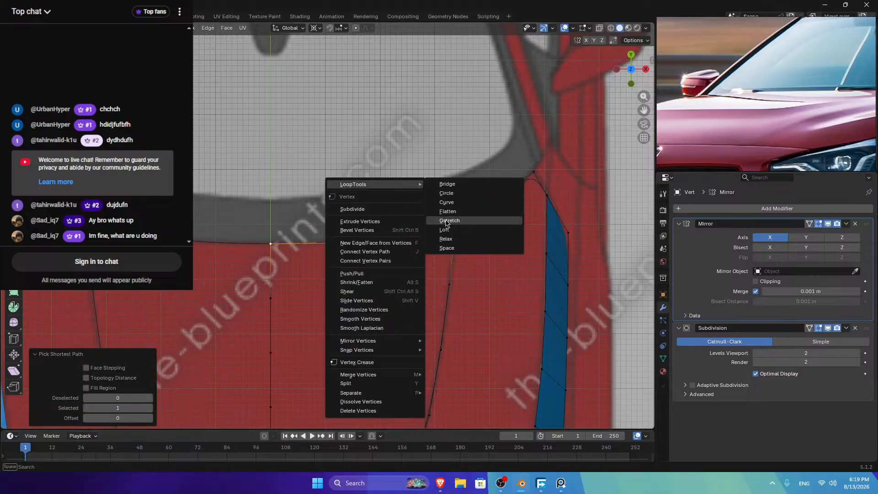
click(452, 249)
key(Tab)
key(Tab)
scroll(421, 241, down, 3)
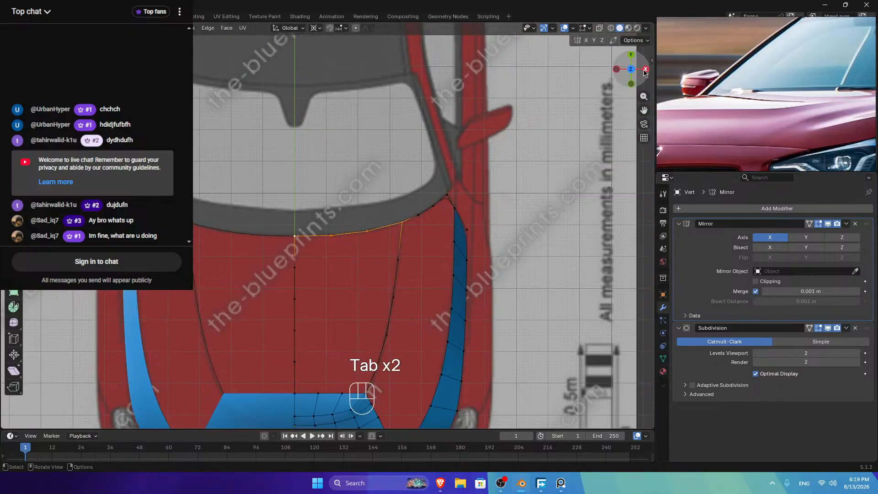
key(Tab)
key(Tab)
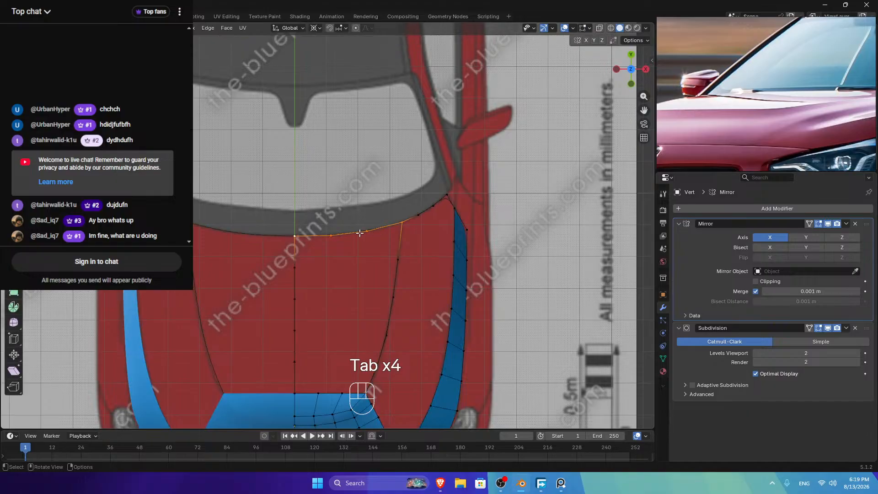
Step: Narrow the selection to two rear-edge vertices and orbit to an angled view of the hole
shift+click(366, 231)
shift+click(331, 236)
click(366, 231)
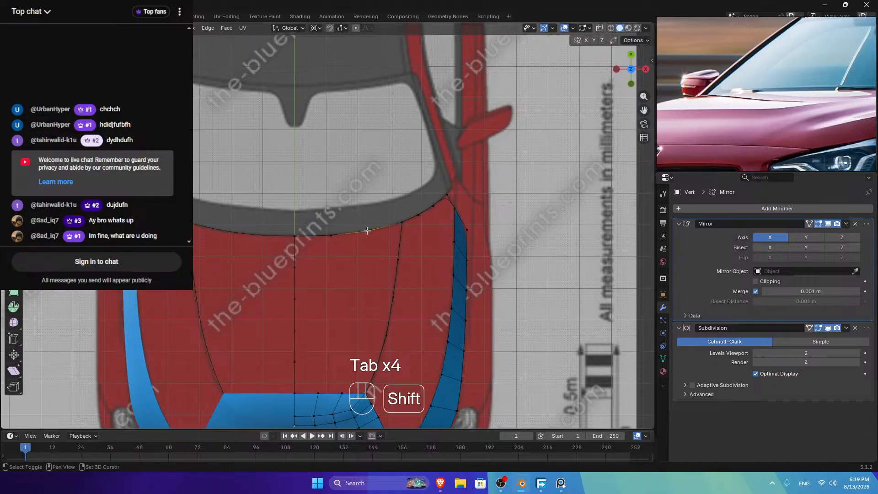
shift+click(332, 235)
click(631, 83)
scroll(360, 174, up, 3)
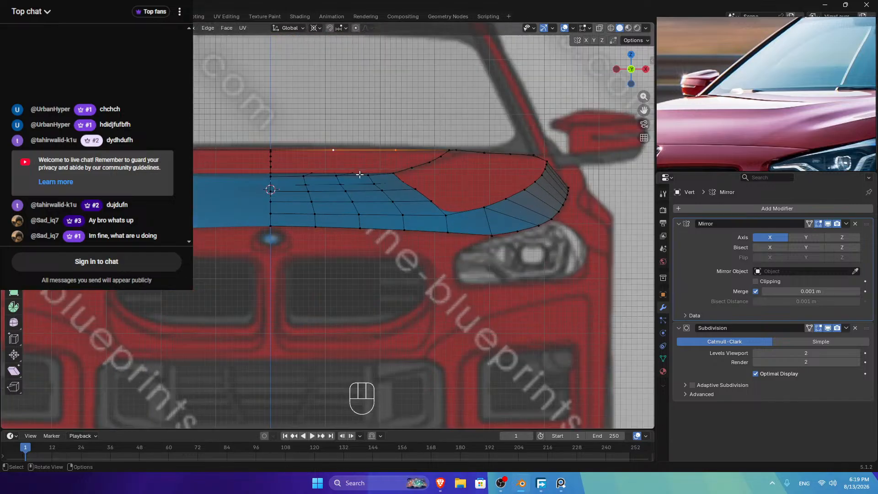
scroll(357, 173, down, 5)
middle_drag(356, 174, 426, 156)
click(297, 187)
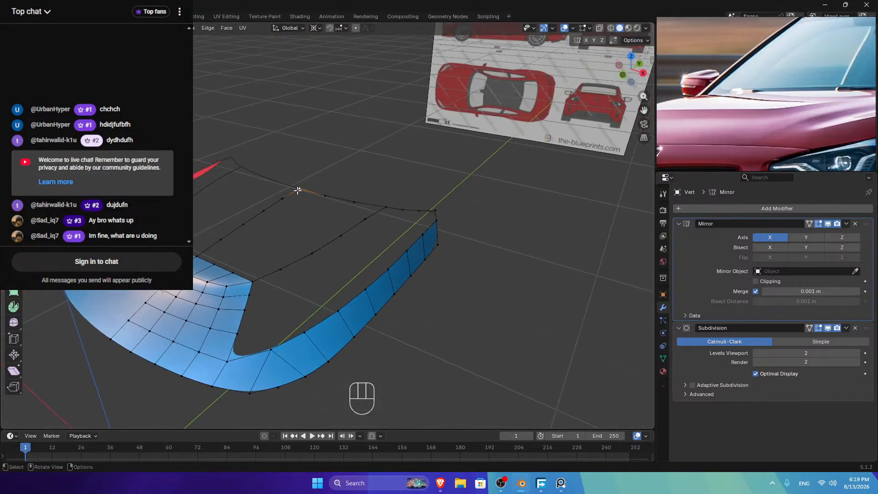
Step: Select the full boundary loop around the open hole in the hood
ctrl+click(196, 258)
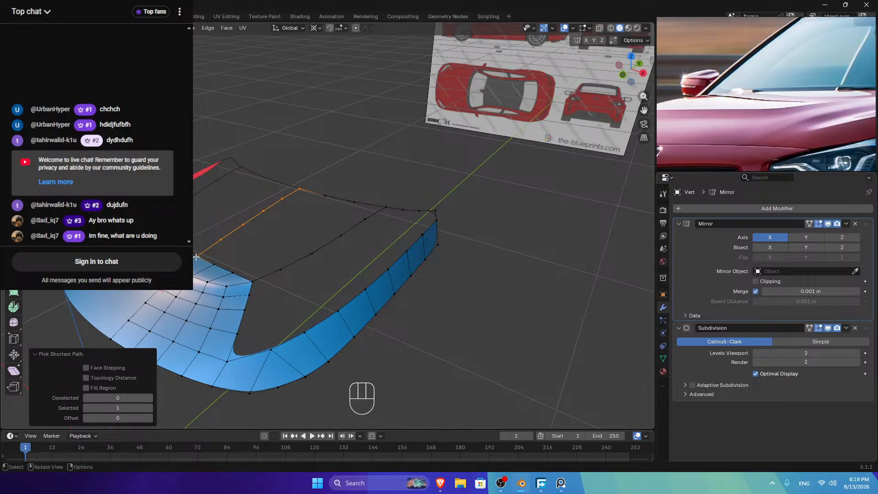
click(384, 209)
ctrl+click(255, 281)
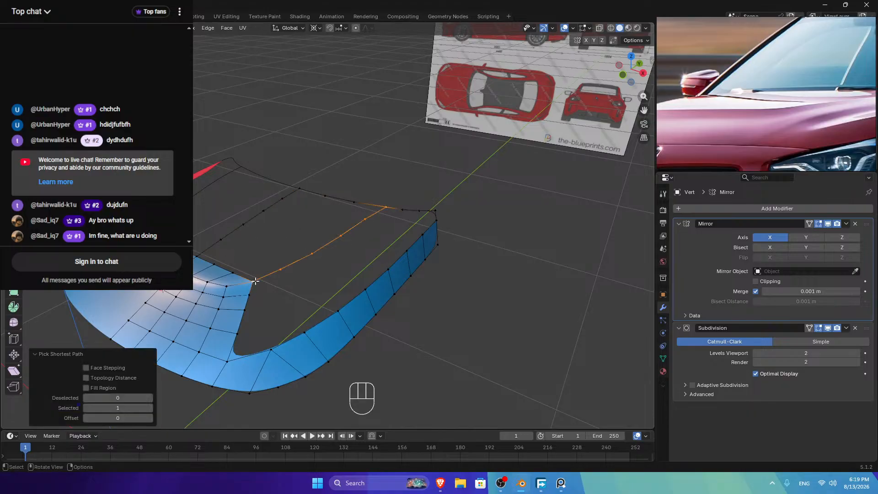
click(199, 255)
ctrl+click(299, 189)
ctrl+click(385, 207)
ctrl+click(254, 275)
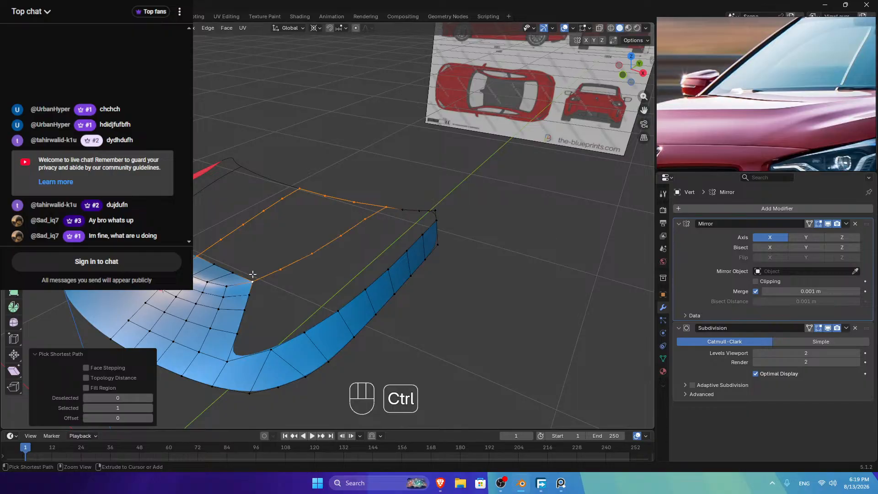
Step: Grid Fill the hole with Span 5 and Offset 2, then preview the smoothed surface
key(ctrl+f)
click(295, 258)
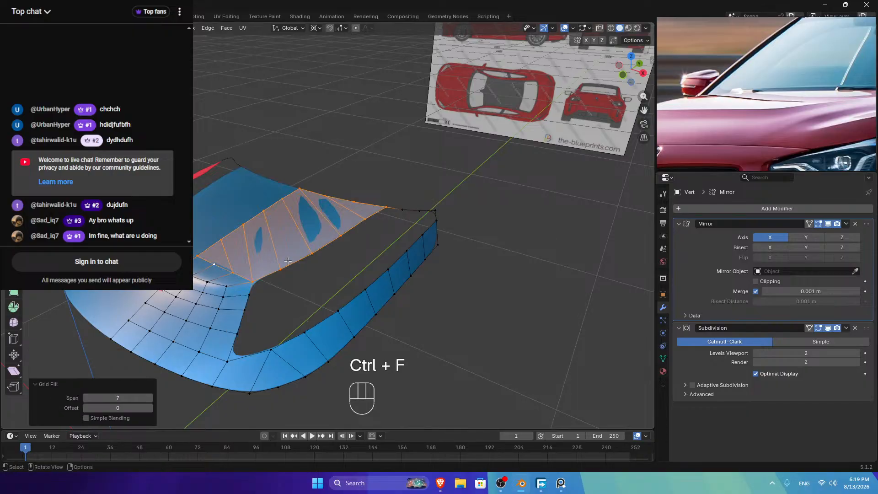
click(86, 398)
click(85, 399)
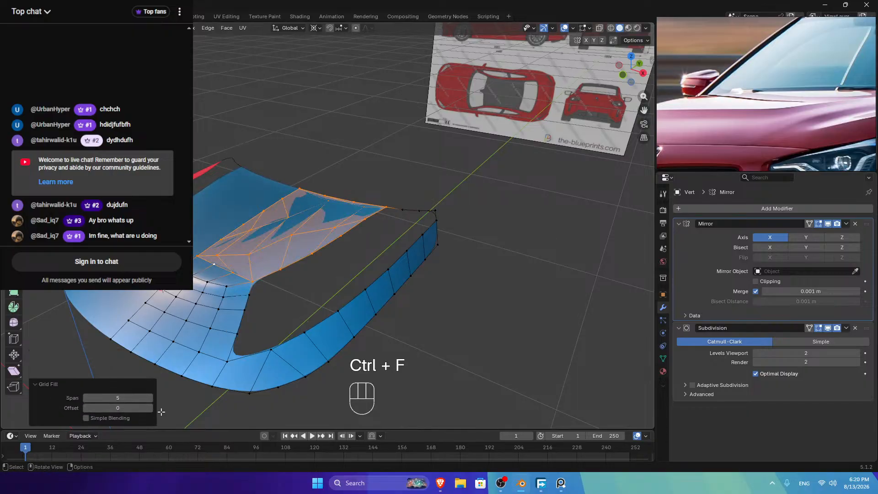
click(149, 409)
click(149, 409)
key(Tab)
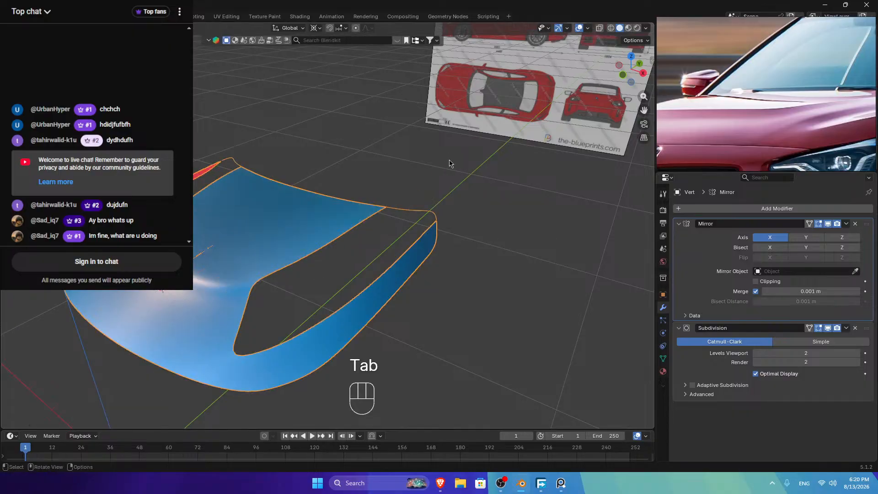
key(Tab)
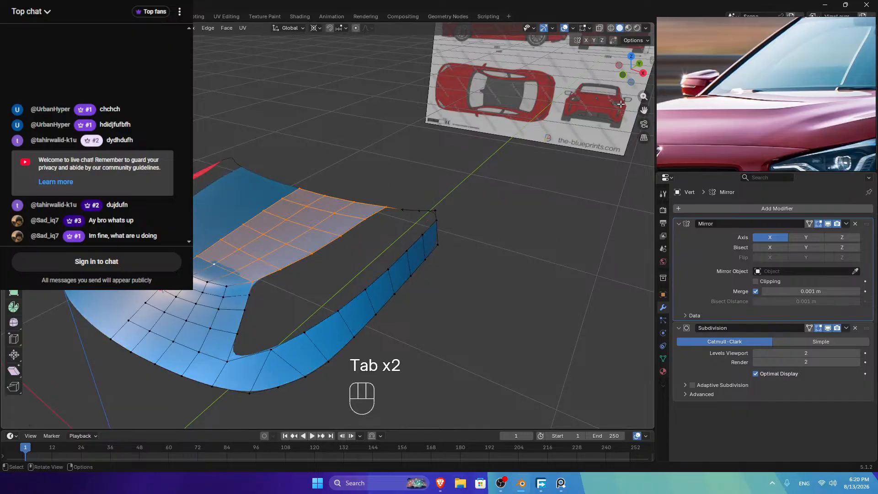
Step: Re-enable Mirror Clipping and inspect the filled area on the smoothed hood
click(755, 282)
key(Tab)
middle_drag(214, 258, 196, 265)
key(Tab)
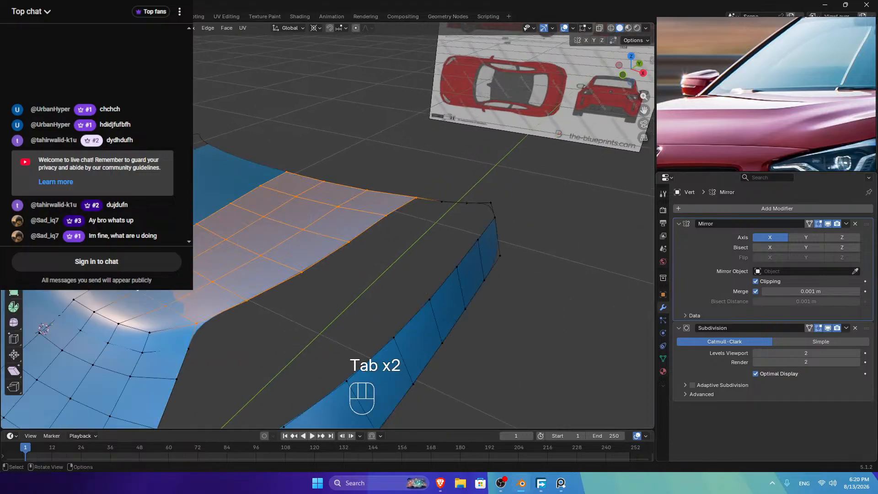
Step: In top view, scale the stray centre vertices to 0 on X onto the mirror line
click(572, 174)
click(631, 55)
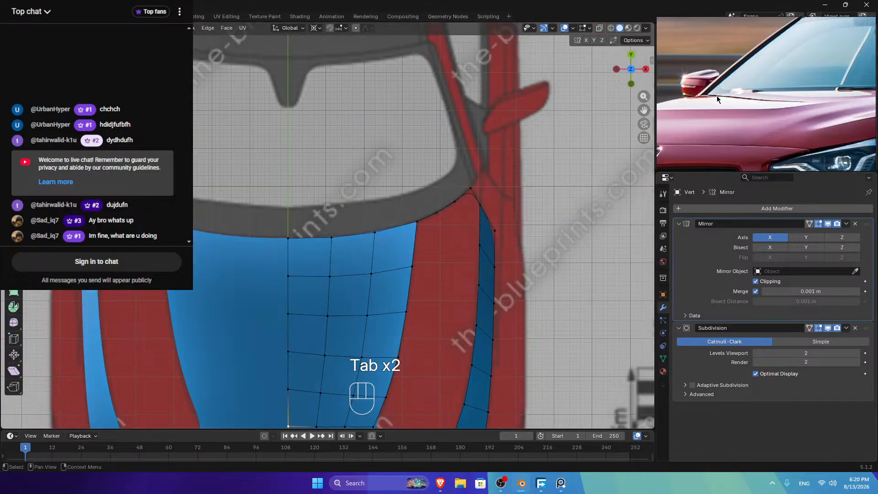
drag(643, 110, 646, 2)
scroll(315, 229, up, 4)
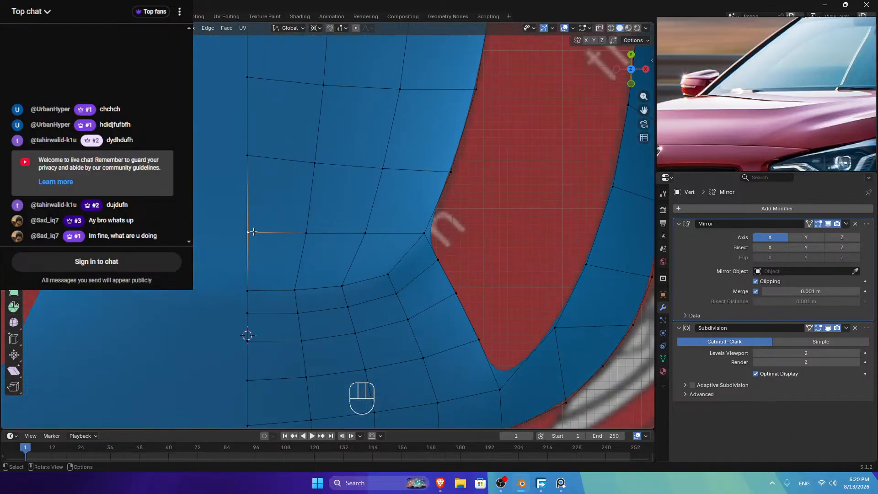
key(s)
key(x)
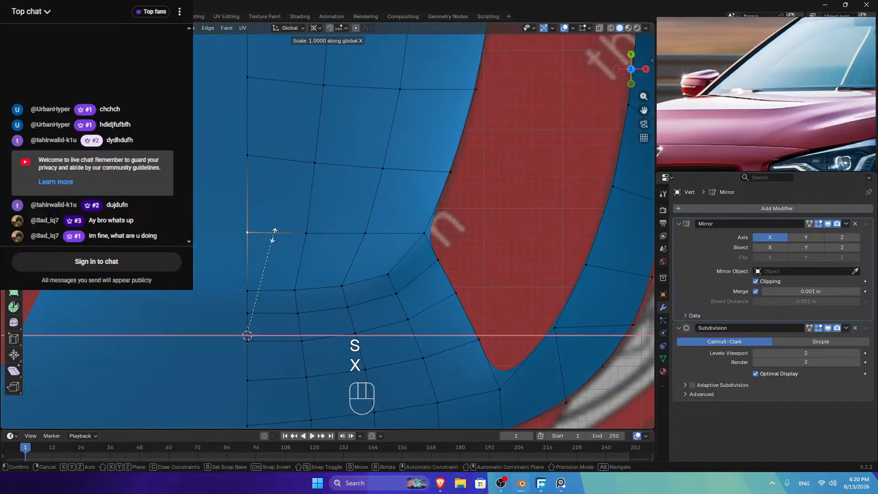
key(0)
key(Tab)
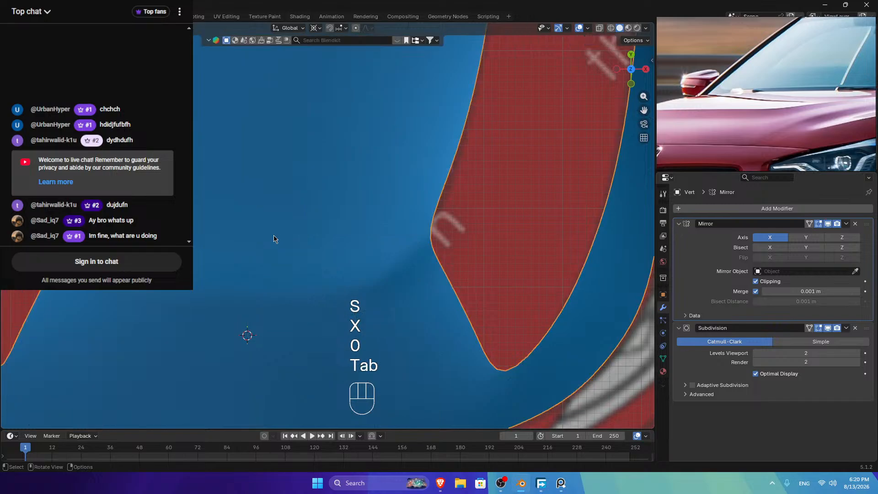
scroll(404, 179, down, 3)
drag(616, 70, 562, 34)
Step: Add a Bevel modifier to the hood and move it above Mirror in the stack
click(725, 208)
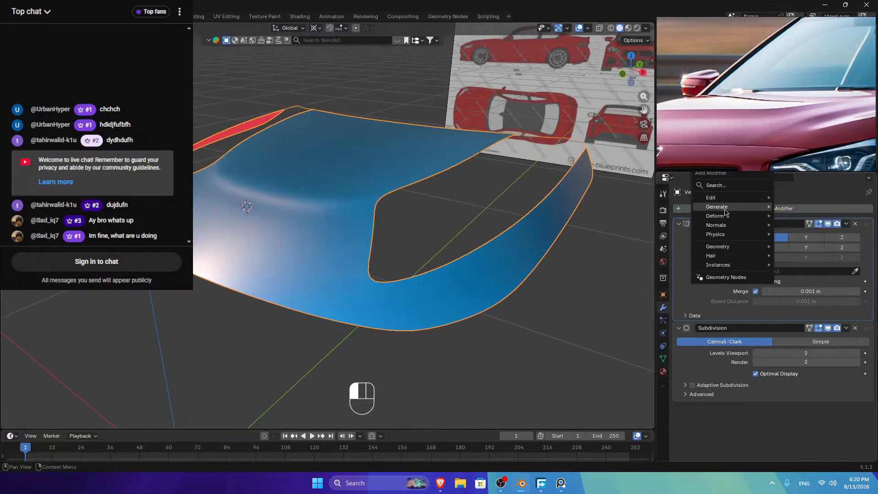
mouse_move(725, 211)
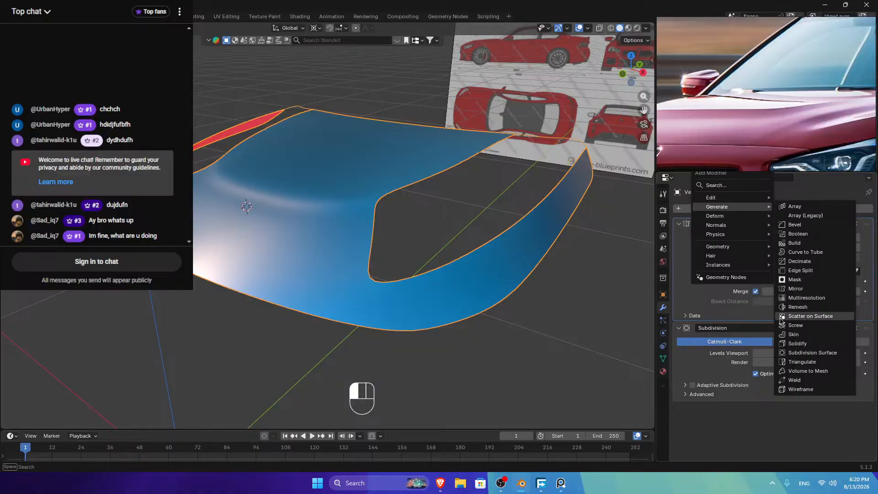
click(794, 225)
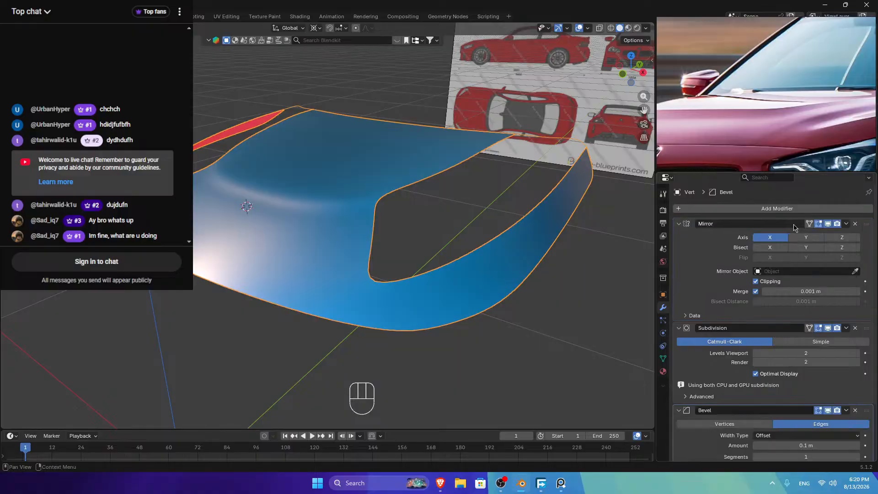
drag(865, 411, 864, 223)
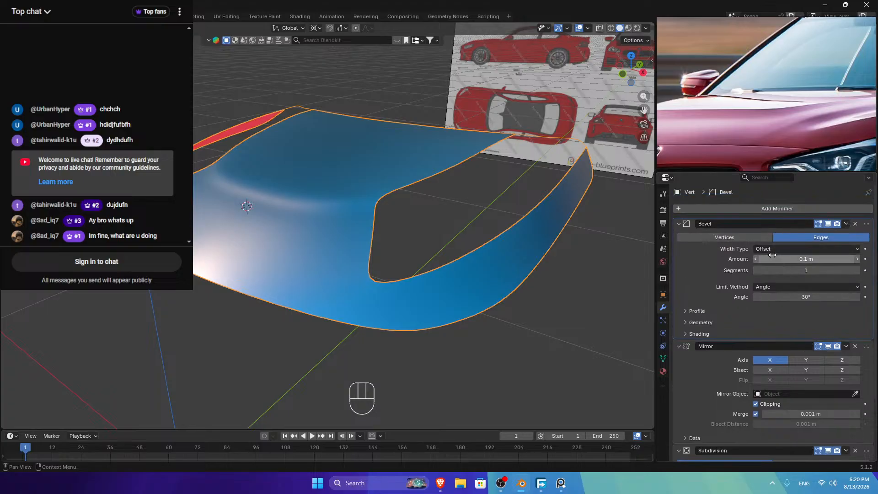
Step: Set the Bevel to Weight limit, 0.02 m amount, 2 segments and profile shape 1.00
drag(763, 287, 764, 321)
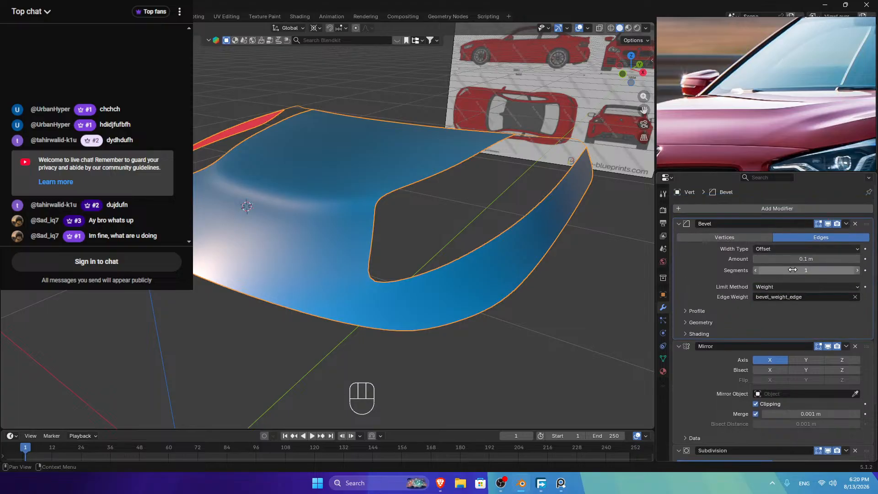
click(756, 262)
click(756, 262)
click(756, 262)
click(757, 262)
click(756, 262)
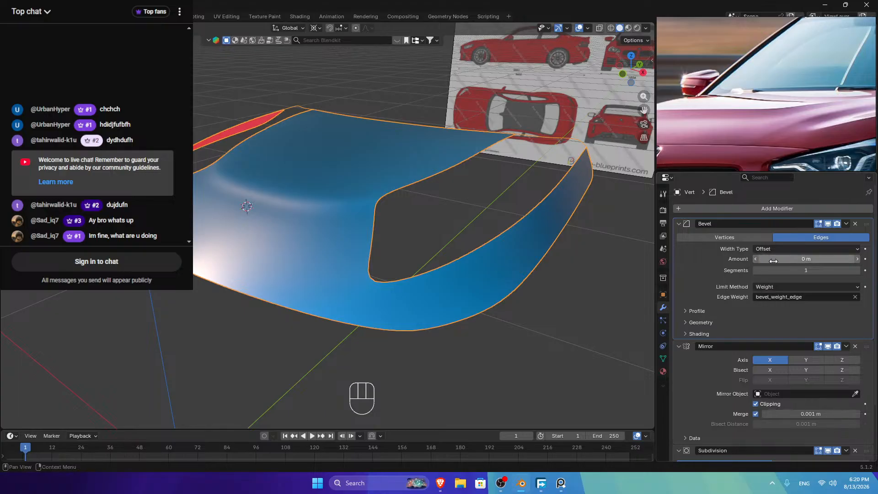
click(857, 259)
click(690, 314)
drag(781, 336, 859, 336)
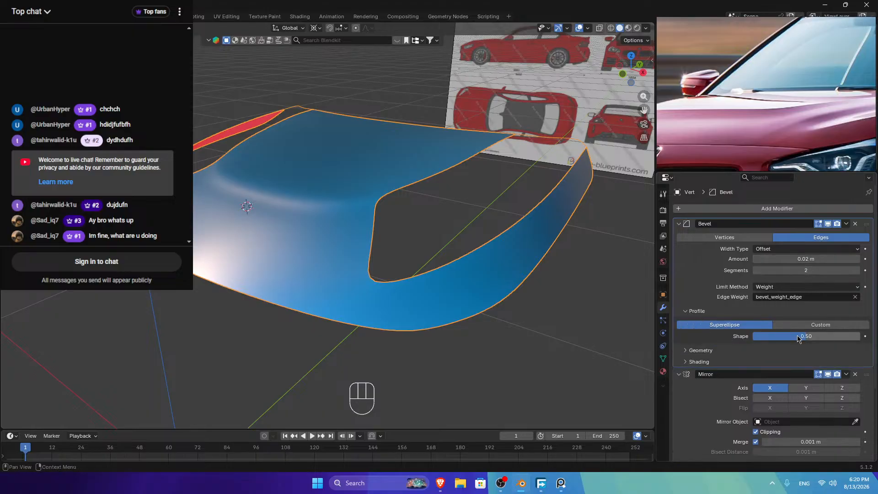
key(Tab)
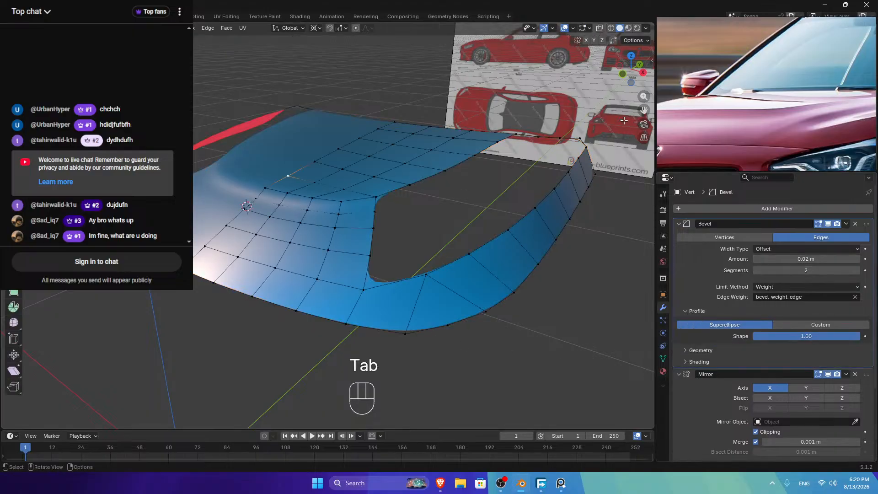
Step: Open the sidebar's Item panel and select edges along the hood's inner rim
key(n)
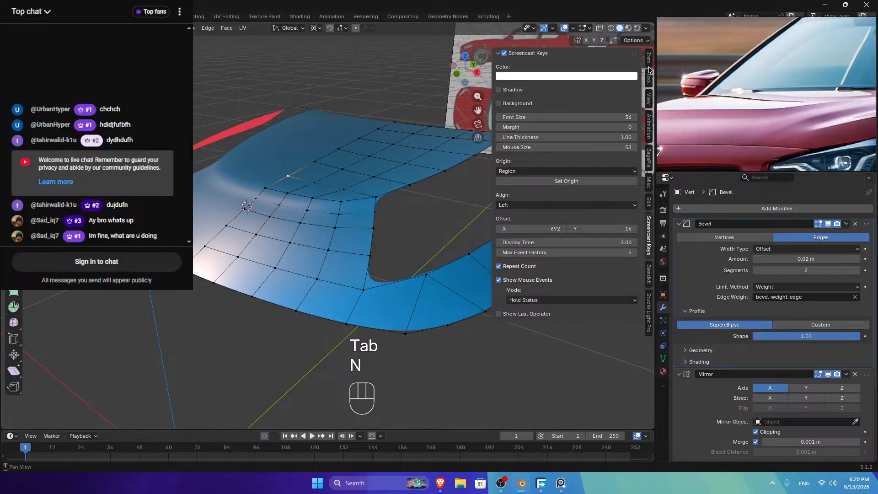
click(648, 58)
click(280, 172)
click(277, 191)
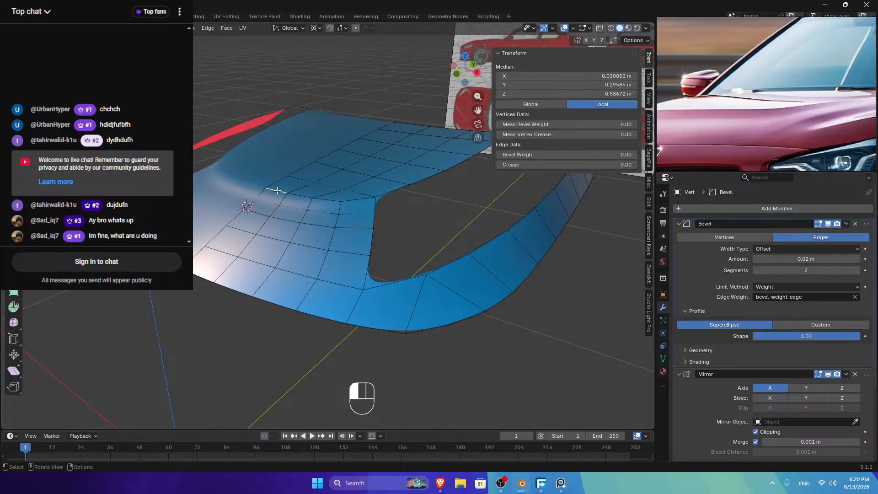
alt+shift+click(277, 191)
alt+shift+click(364, 202)
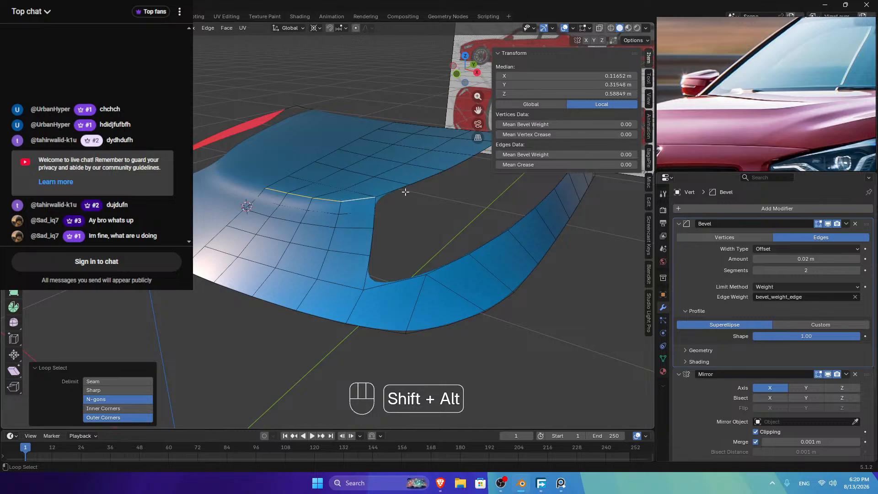
alt+shift+click(405, 192)
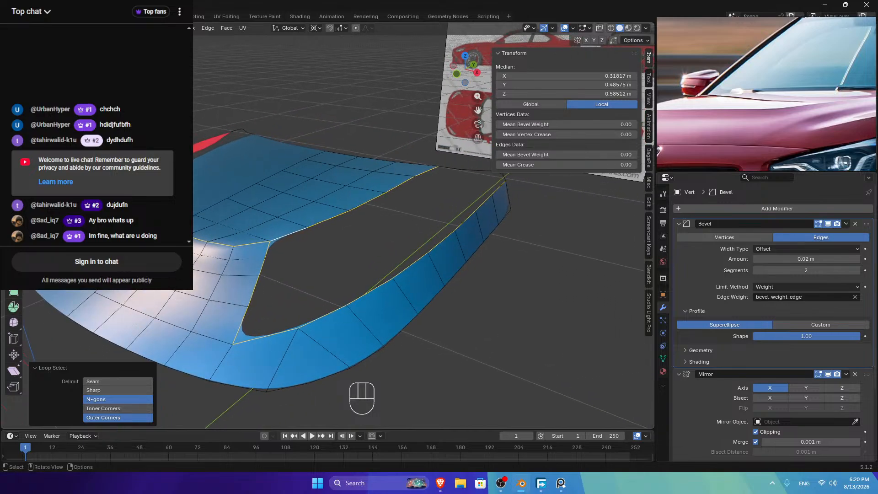
Step: Relax an edge path along the hood with LoopTools Relax
ctrl+click(431, 168)
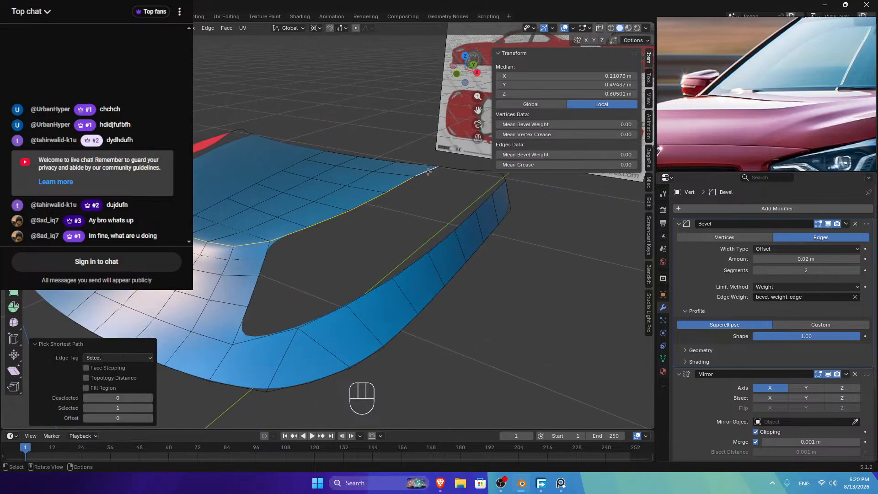
click(423, 174)
ctrl+click(284, 234)
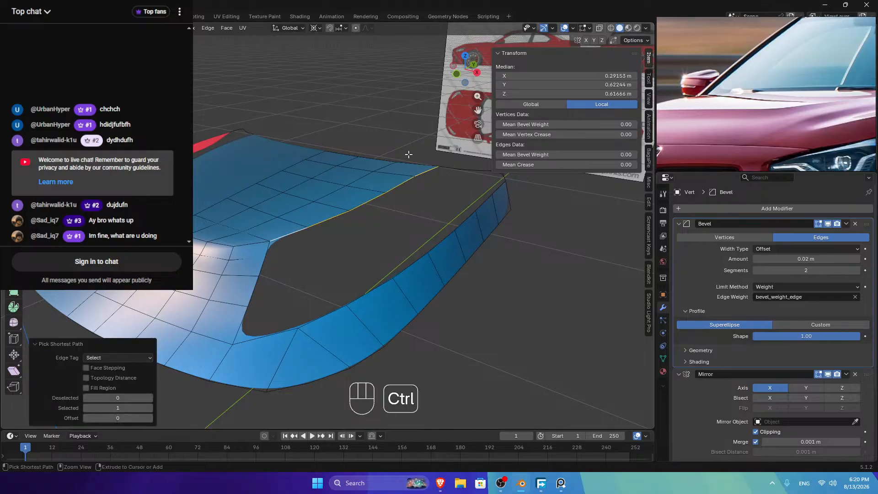
right_click(409, 155)
mouse_move(398, 100)
click(490, 163)
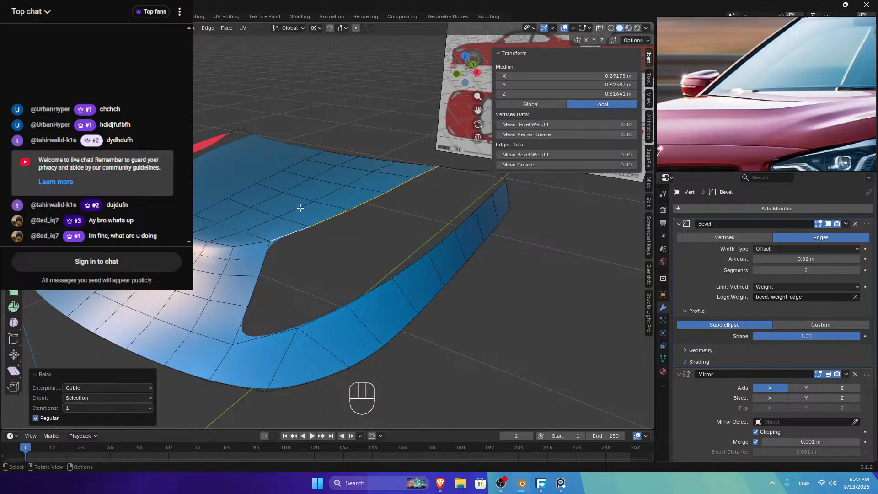
Step: Relax one more edge path and evenly space another with LoopTools
click(238, 237)
ctrl+click(381, 166)
right_click(393, 117)
mouse_move(398, 117)
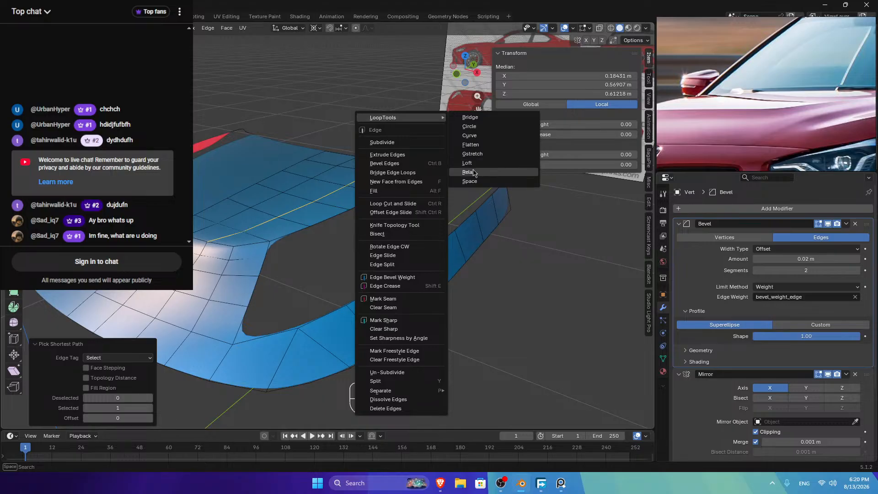
click(469, 173)
click(220, 227)
ctrl+click(347, 158)
right_click(419, 132)
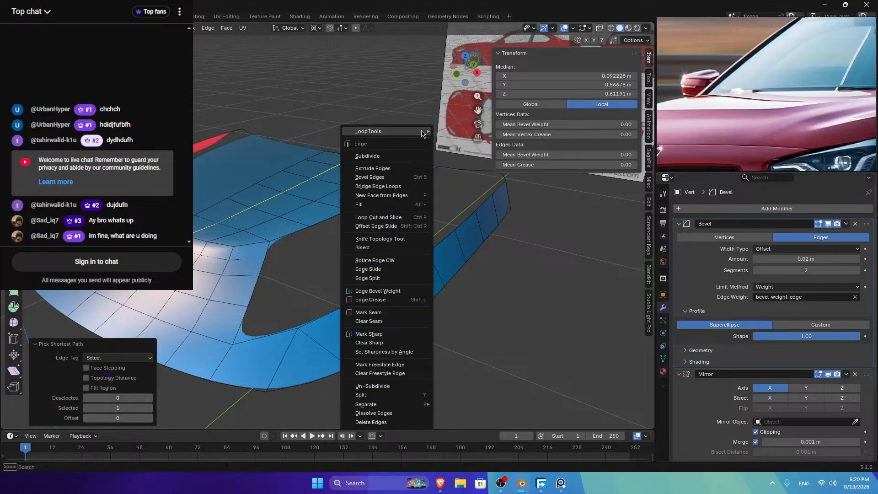
click(460, 189)
Step: Relax a further edge path running across the hood
click(224, 207)
ctrl+click(311, 155)
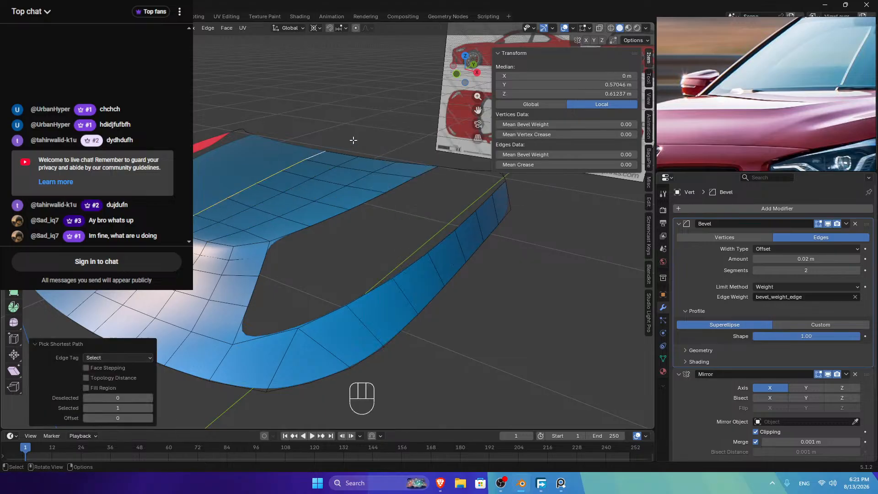
right_click(361, 117)
mouse_move(406, 117)
click(441, 172)
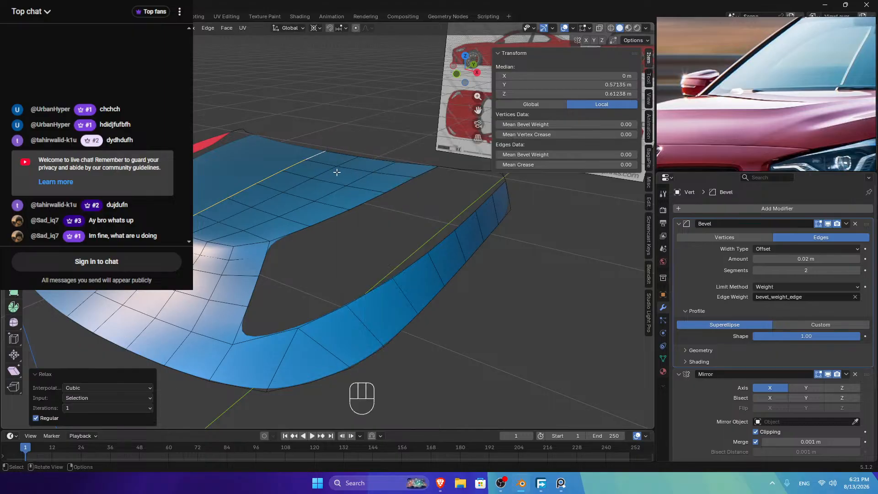
Step: Select five parallel edge rows across the hood panel
click(314, 161)
ctrl+click(409, 176)
shift+click(293, 173)
ctrl+click(356, 190)
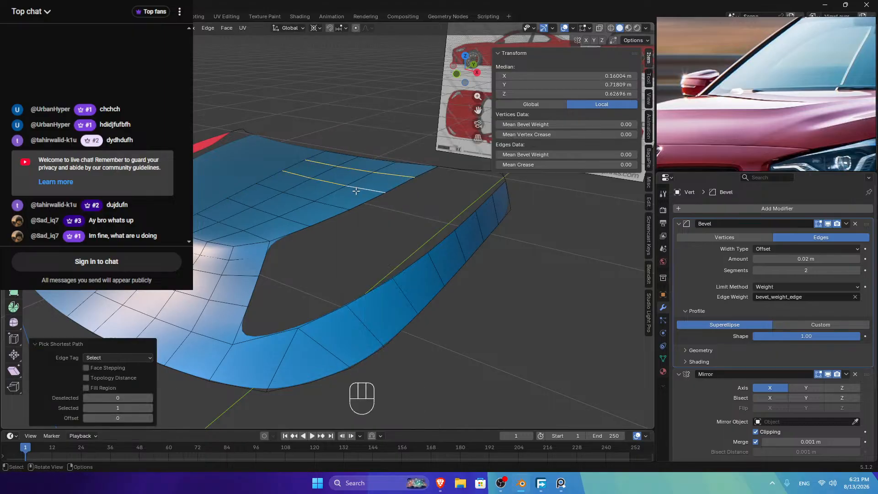
shift+click(336, 206)
ctrl+click(258, 184)
shift+click(241, 207)
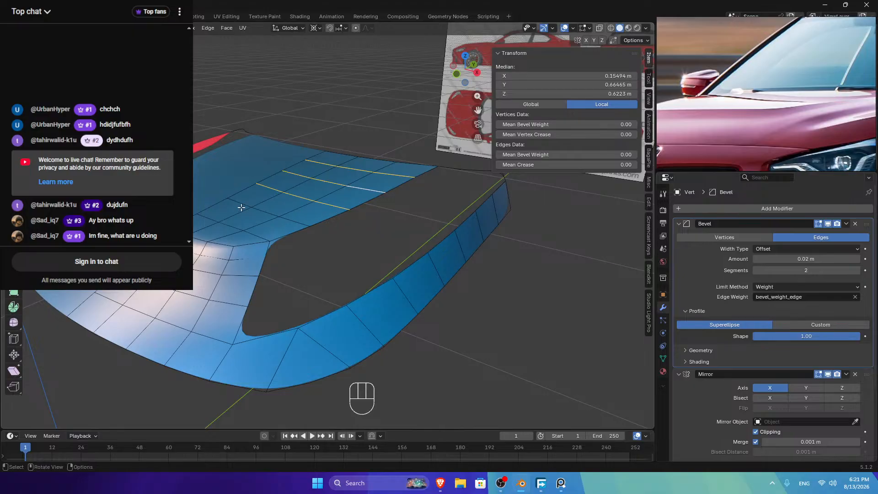
ctrl+click(309, 224)
shift+click(204, 217)
ctrl+click(268, 239)
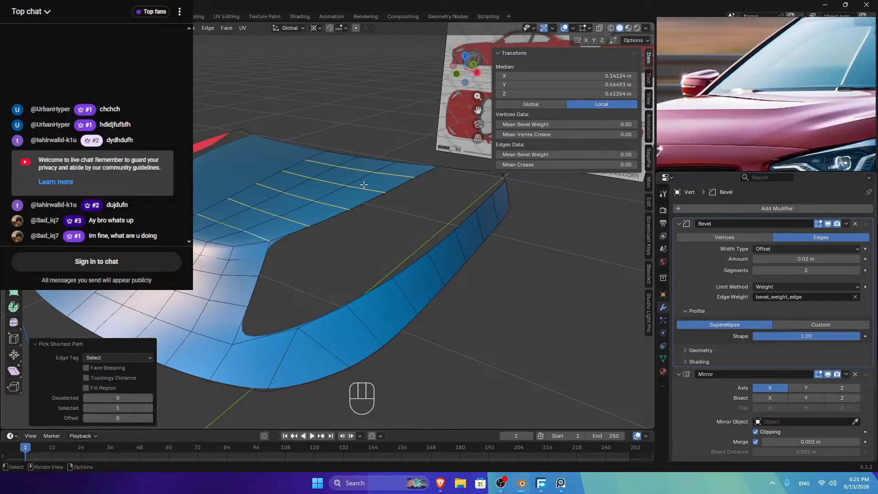
Step: Relax and then evenly space the selected edge rows with LoopTools
right_click(364, 184)
click(447, 210)
right_click(413, 203)
click(484, 234)
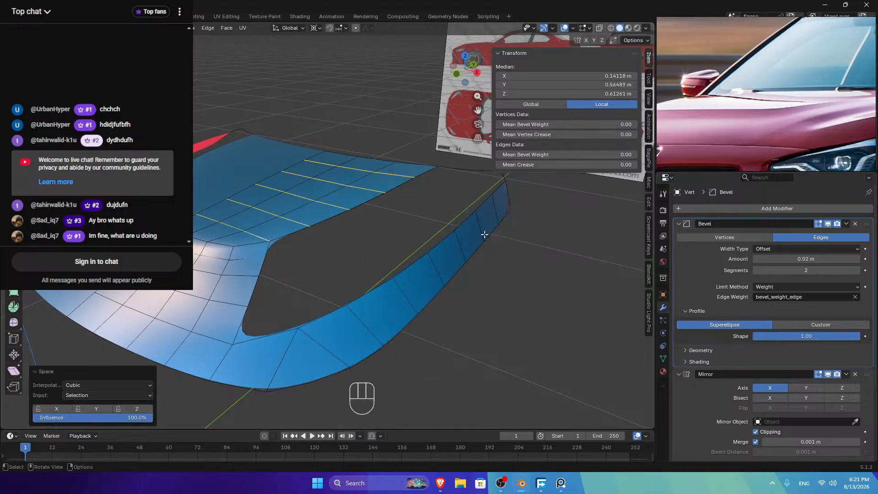
Step: Give the inner rim edge path a 0.1 mean bevel weight, then return to Object Mode
key(Tab)
key(Tab)
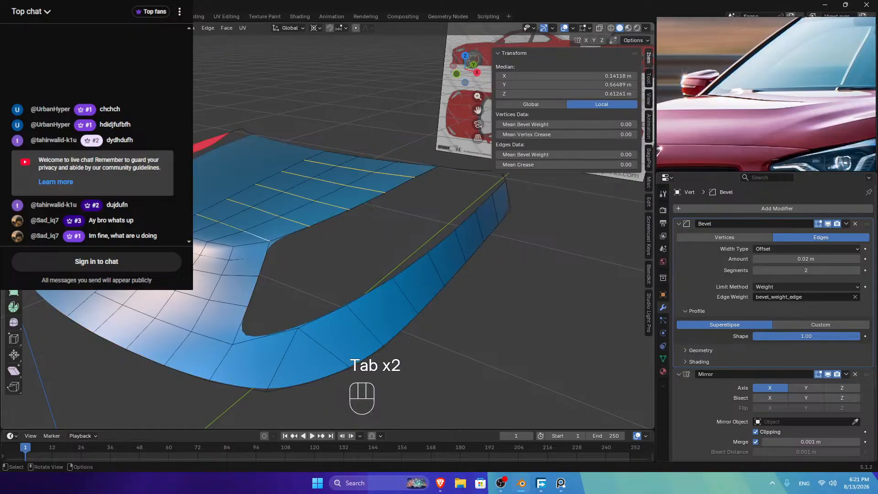
key(alt+a)
ctrl+click(313, 231)
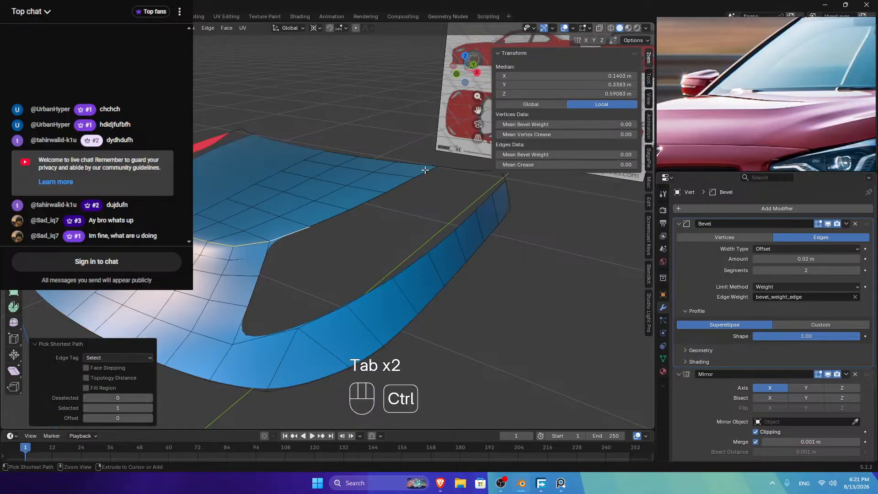
ctrl+click(424, 170)
click(611, 155)
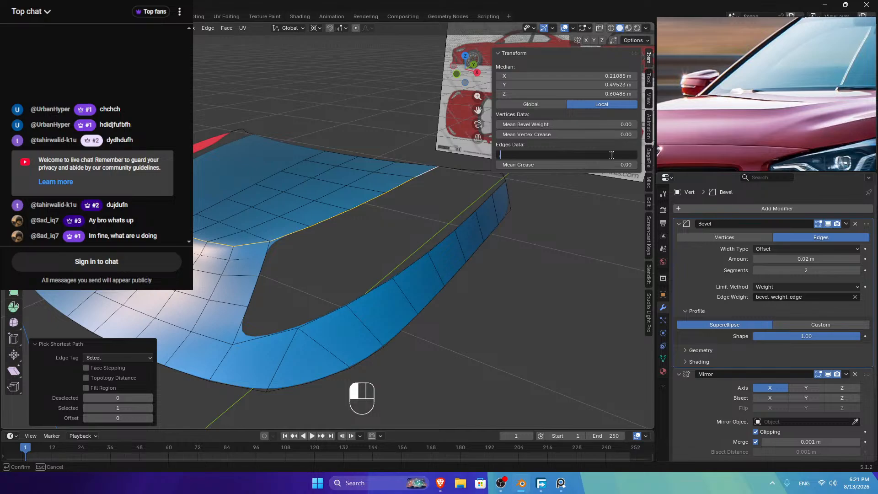
text(0.1)
key(Return)
key(Tab)
middle_drag(321, 266, 274, 233)
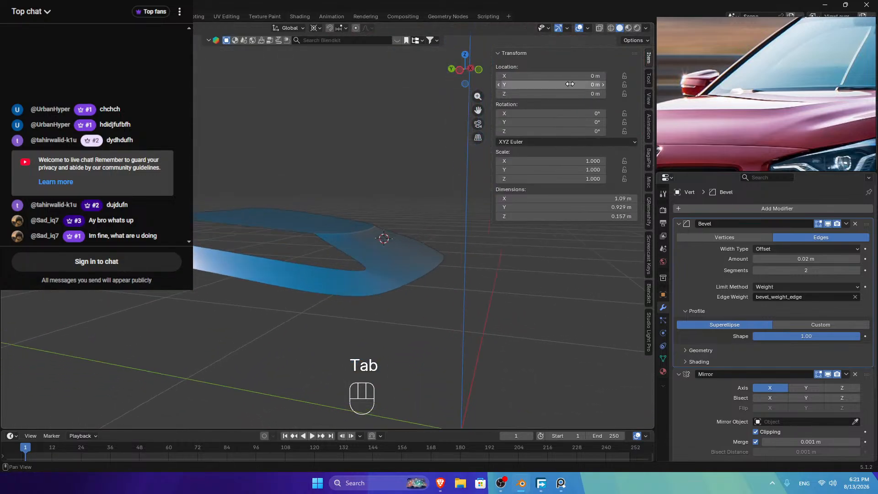
Step: In top view, re-enter Edit Mode and select the path from the rim corner to the front
click(465, 55)
key(Tab)
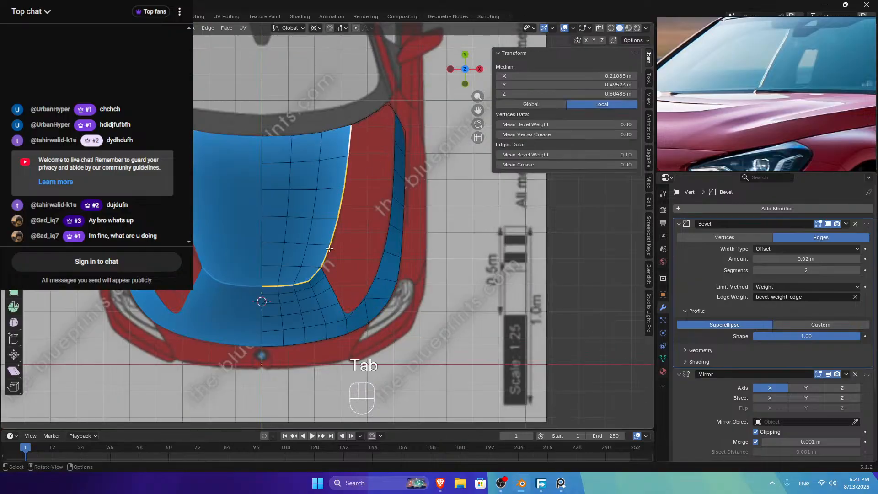
scroll(331, 263, up, 4)
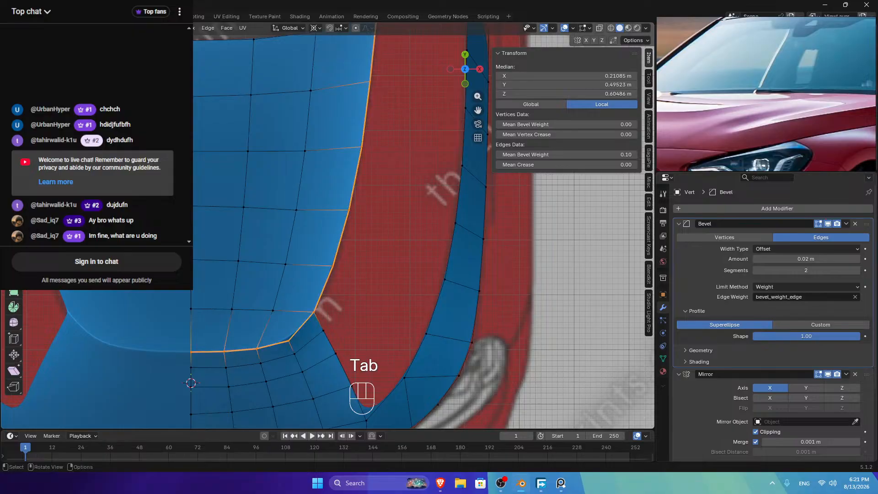
scroll(336, 247, down, 3)
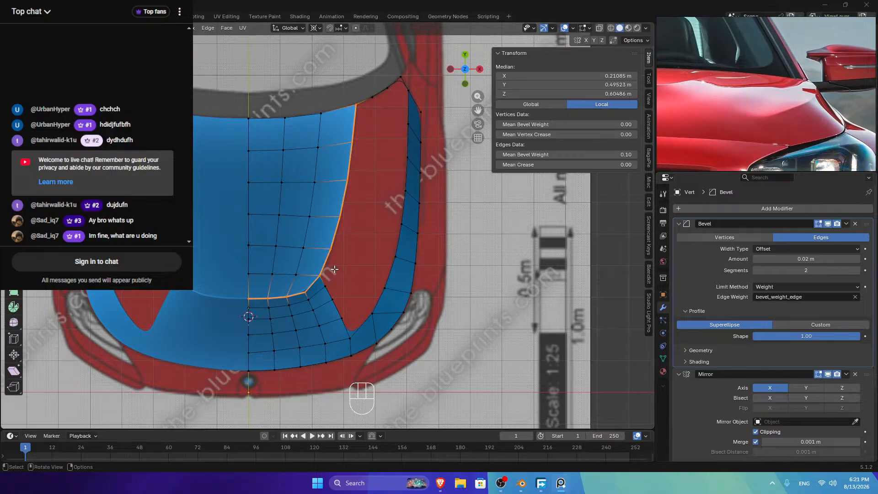
click(325, 283)
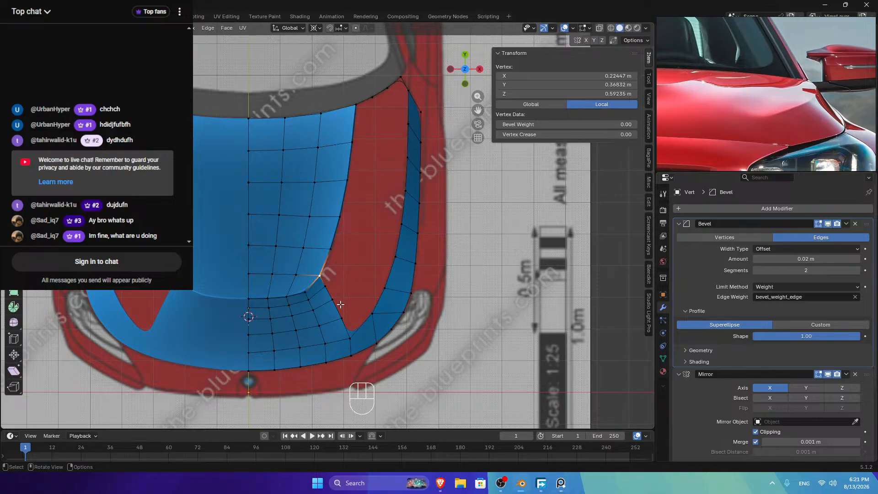
ctrl+click(350, 338)
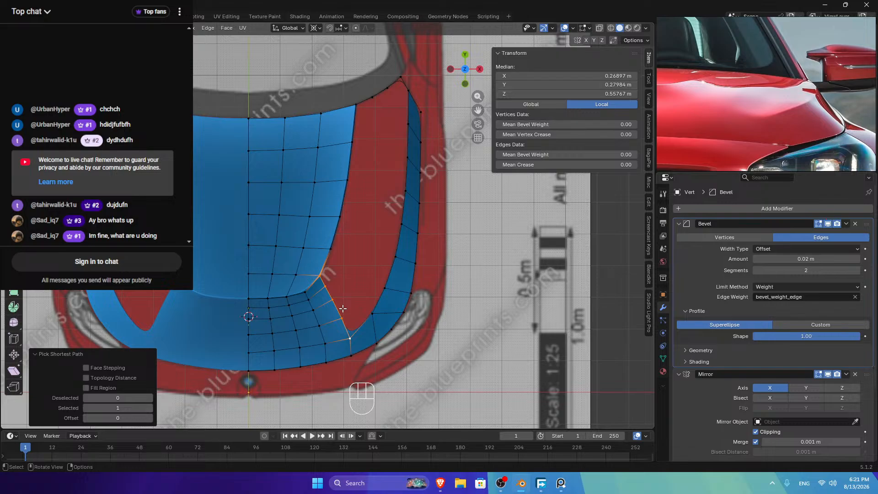
Step: Relax and evenly space the vertices along the hood's top rim
click(356, 105)
ctrl+click(399, 79)
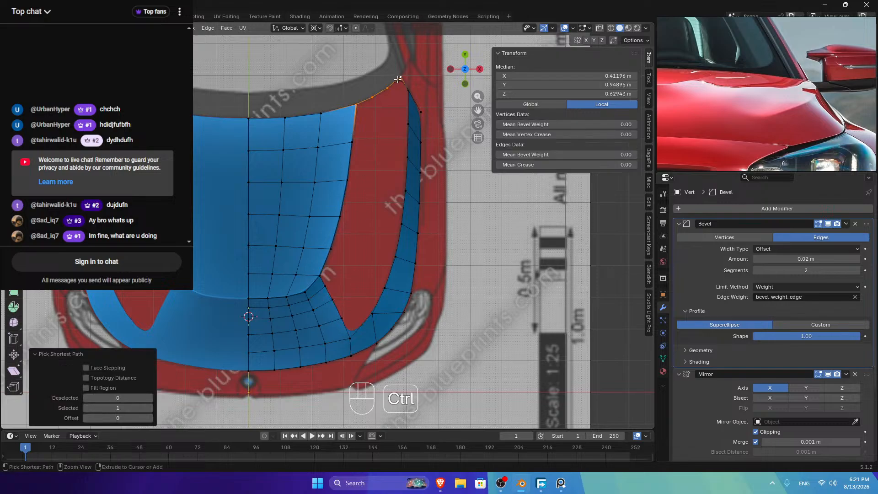
key(ctrl+r)
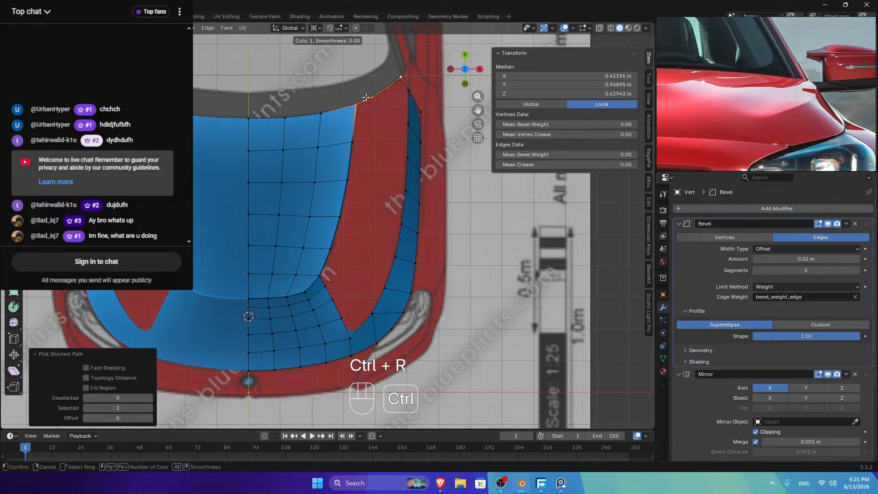
click(398, 81)
right_click(430, 71)
mouse_move(429, 69)
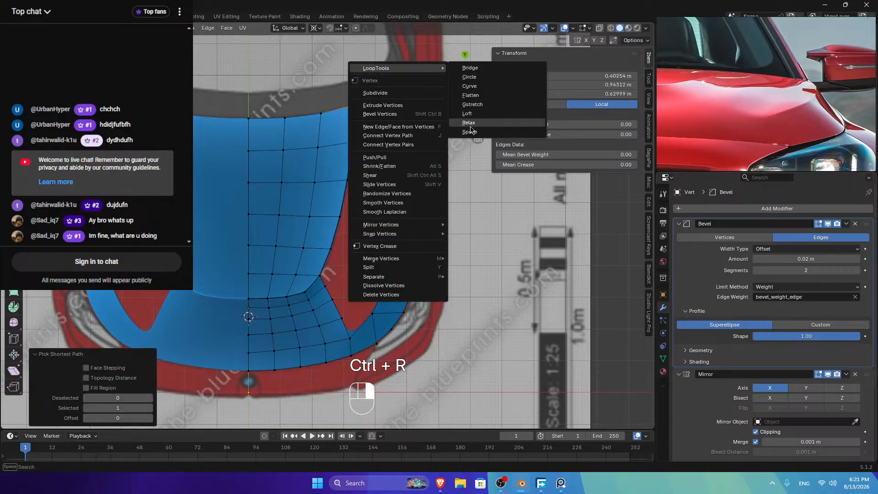
click(475, 127)
right_click(459, 112)
mouse_move(461, 113)
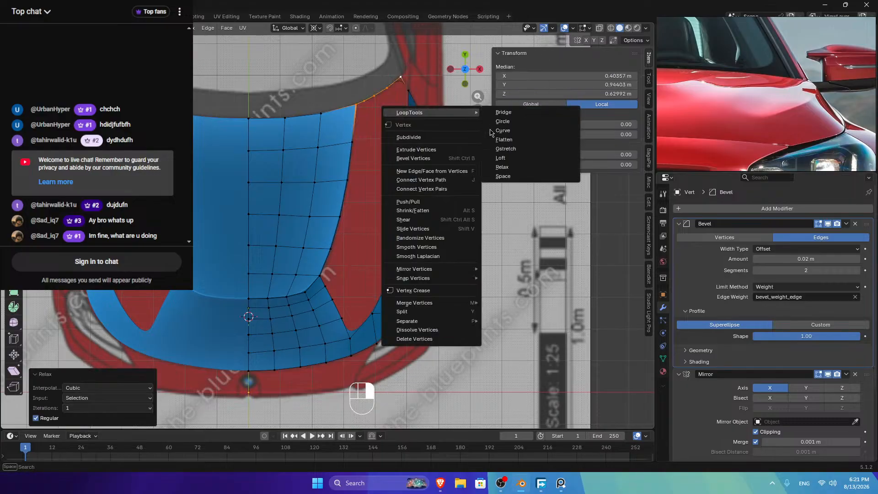
click(502, 177)
Step: Add three loop cuts across the hood's blue panel
click(408, 93)
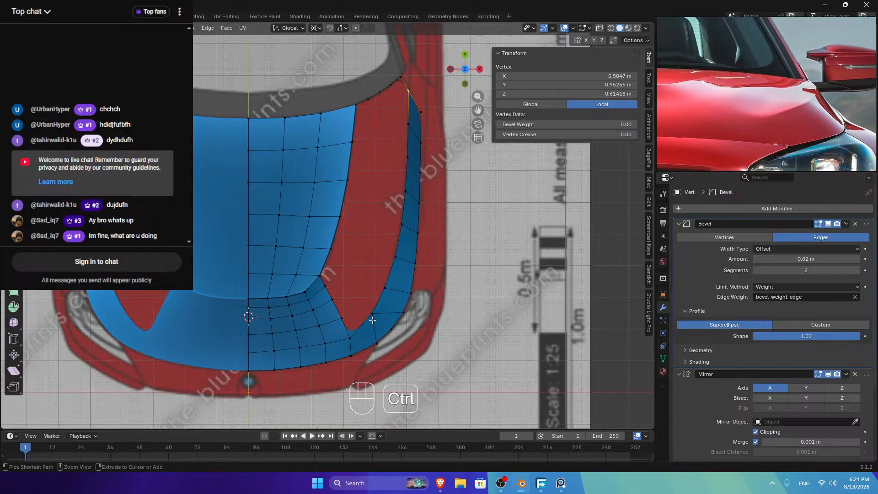
ctrl+click(353, 334)
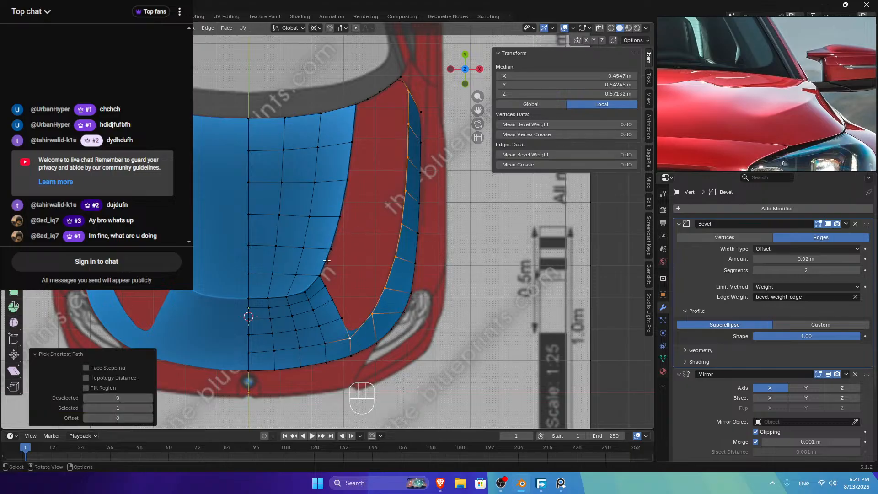
click(321, 274)
ctrl+click(357, 107)
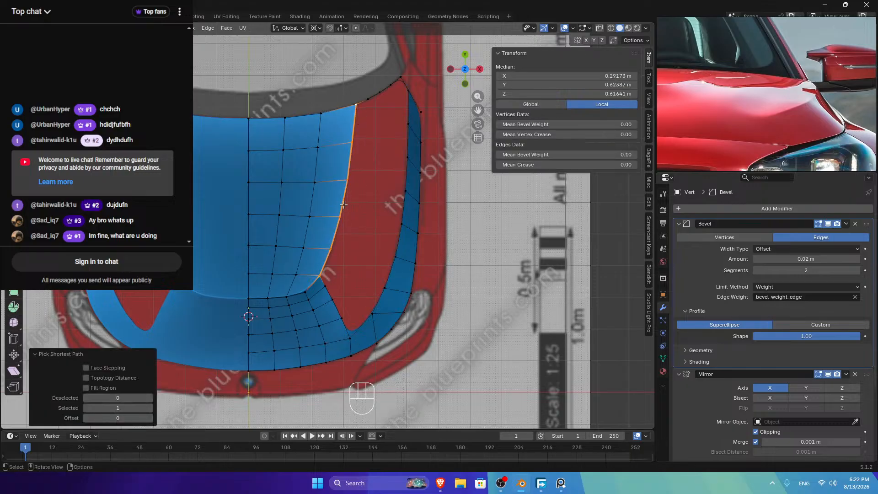
key(ctrl+r)
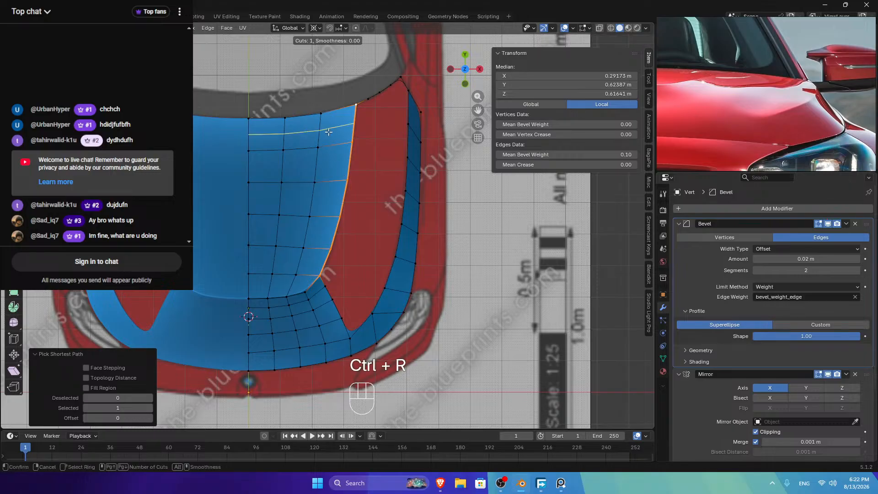
click(320, 131)
key(ctrl+r)
click(326, 200)
key(ctrl+r)
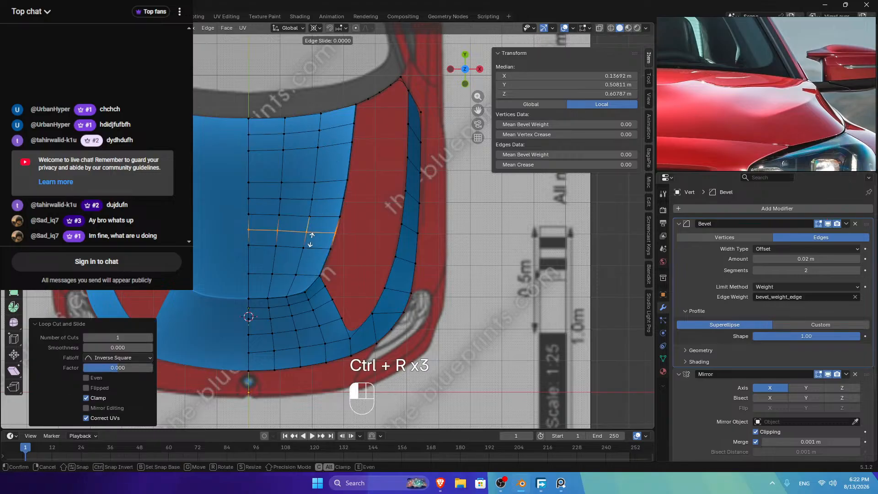
click(313, 242)
Step: Evenly space the vertex path along the hood boundary
click(319, 274)
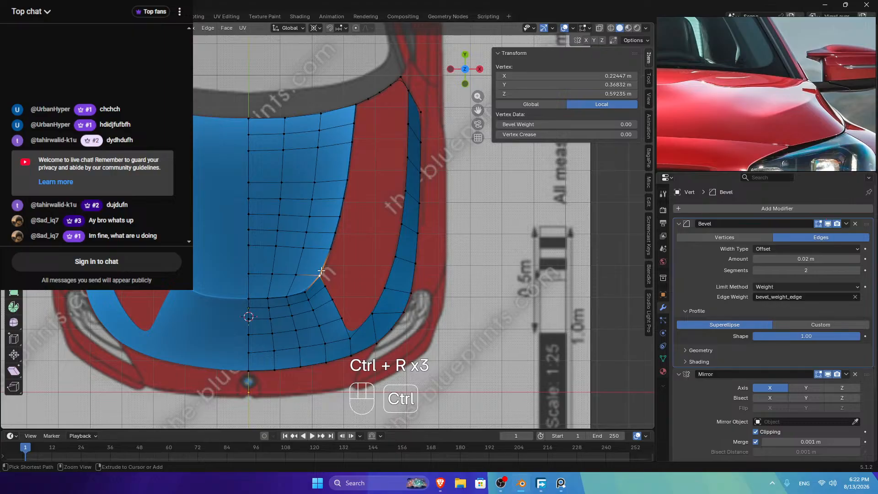
ctrl+click(357, 111)
right_click(320, 151)
mouse_move(398, 155)
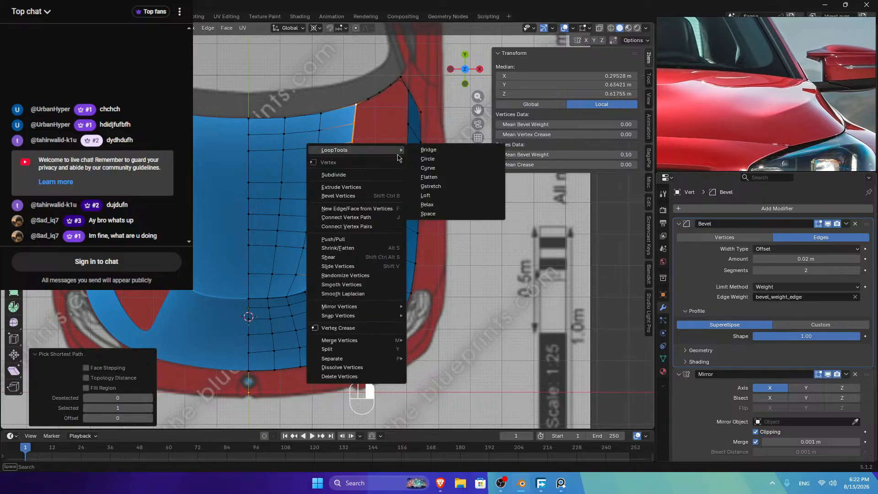
click(433, 214)
Step: In edge select mode, evenly space two vertical edge loops down the blue panel
key(2)
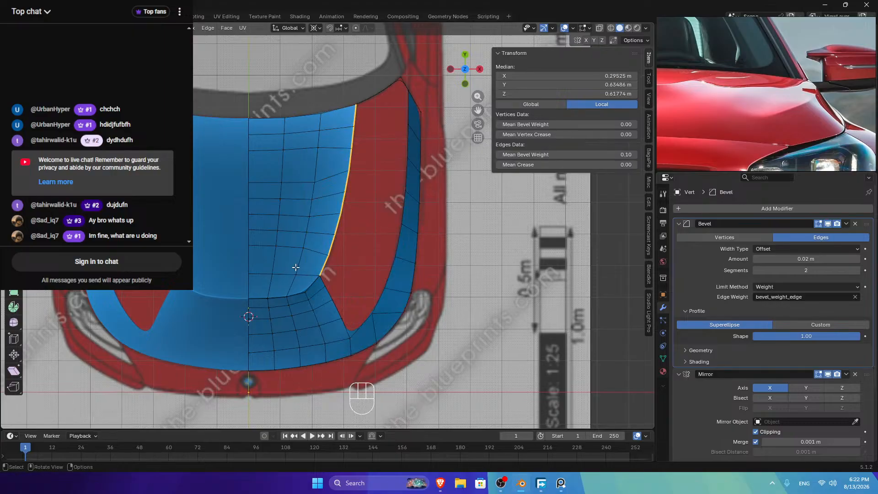
ctrl+click(296, 267)
right_click(341, 86)
mouse_move(361, 86)
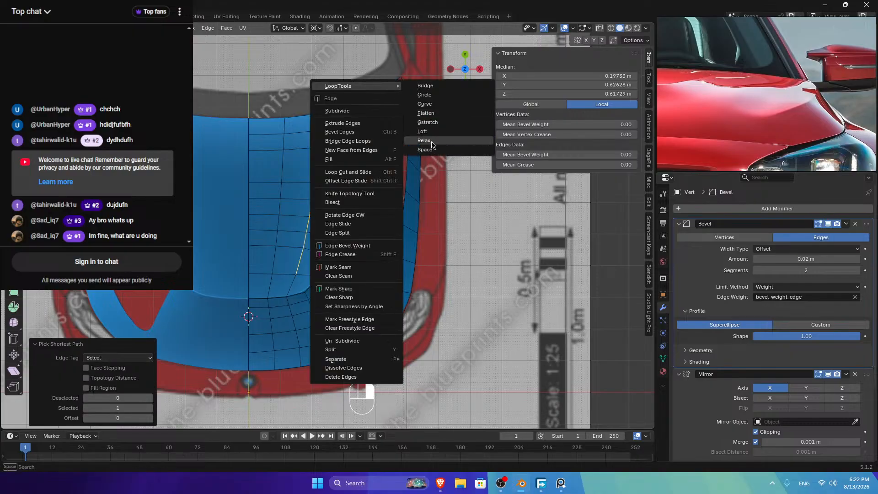
click(427, 149)
click(267, 267)
ctrl+click(285, 126)
right_click(326, 98)
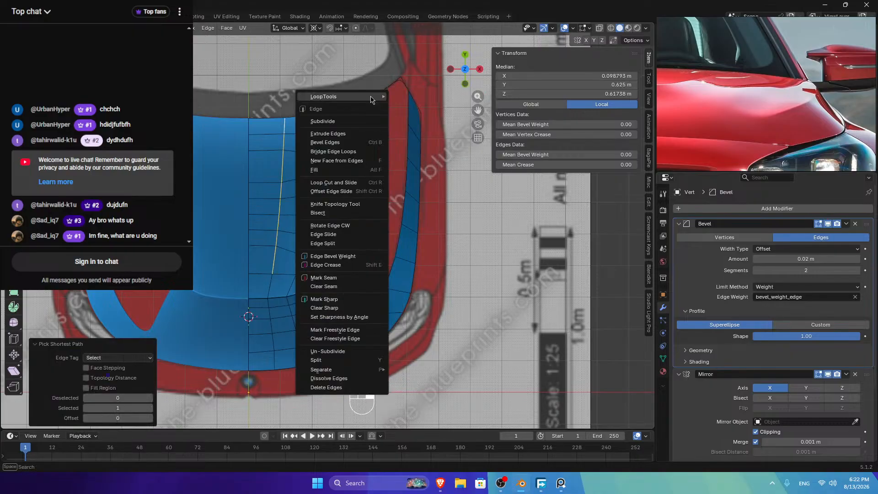
mouse_move(372, 100)
click(413, 162)
Step: Evenly space the centre-line edge loop with LoopTools Space
click(248, 266)
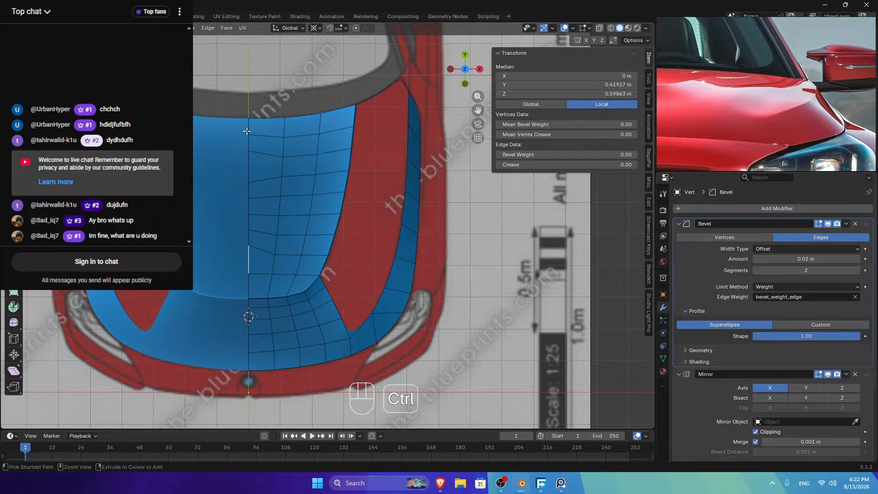
ctrl+click(248, 125)
right_click(434, 85)
mouse_move(436, 85)
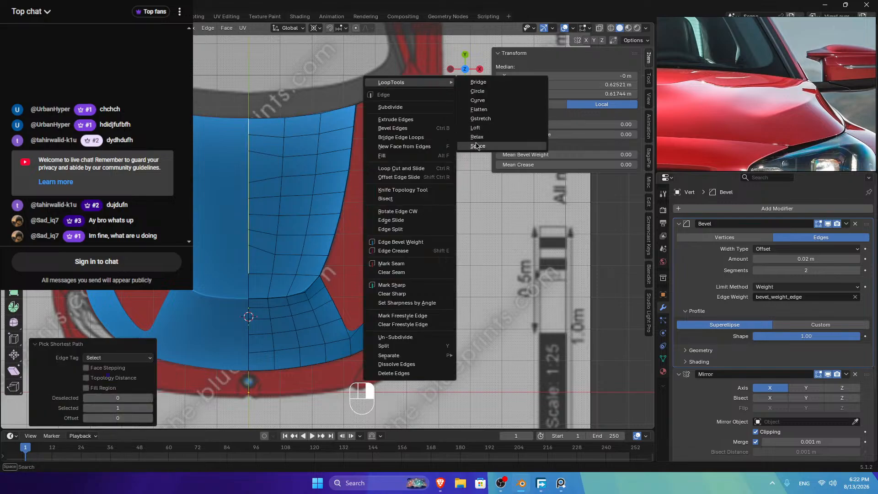
click(464, 150)
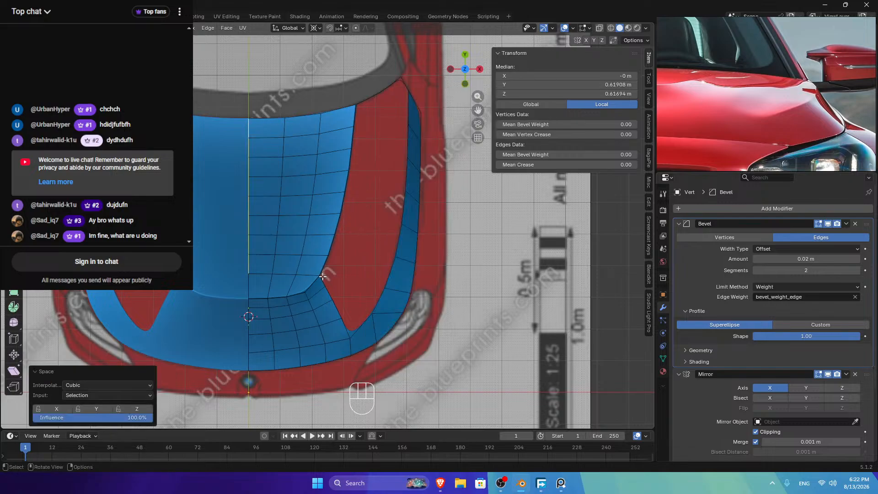
Step: Select the blue/red boundary path and the right strip's inner edge, then try Grid Fill
key(Tab)
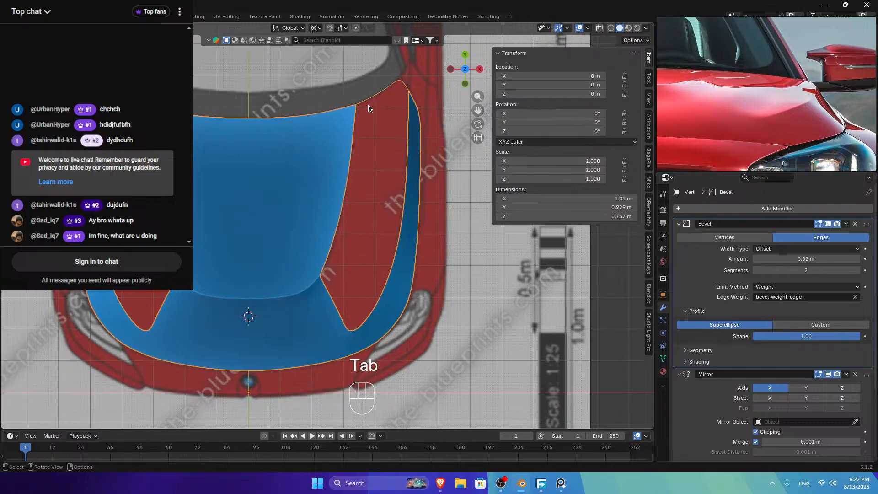
key(Tab)
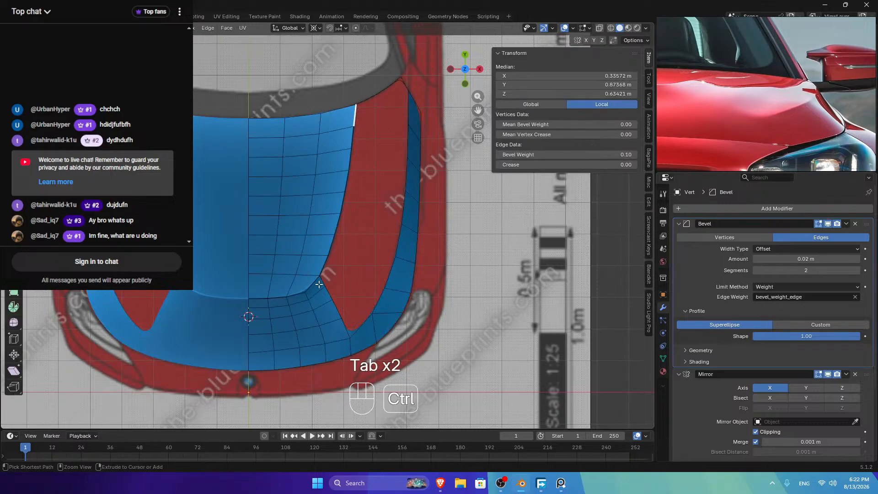
ctrl+click(358, 109)
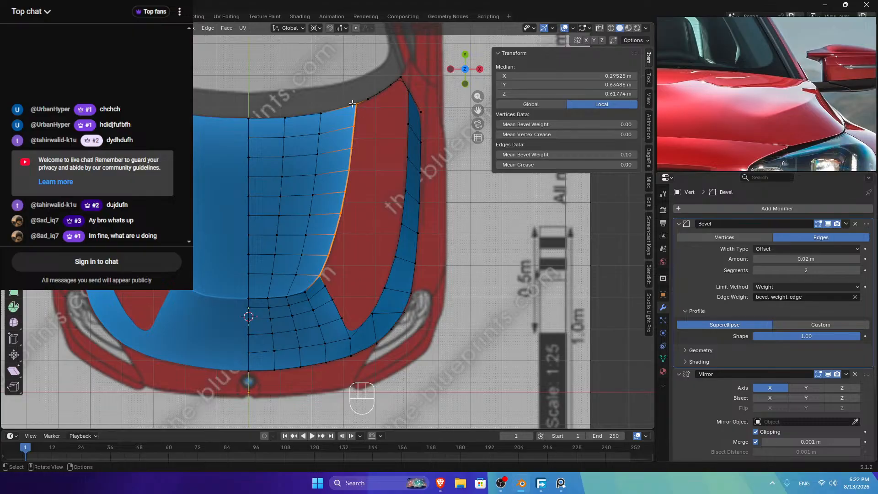
ctrl+click(366, 322)
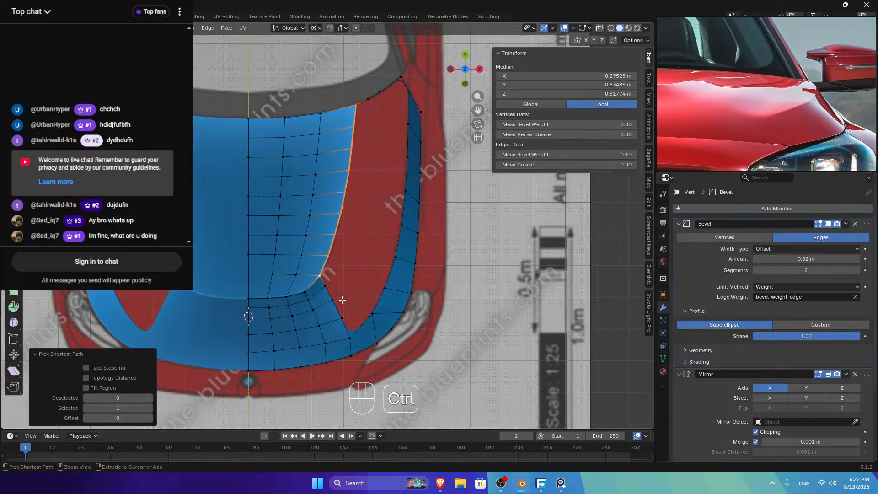
ctrl+click(409, 129)
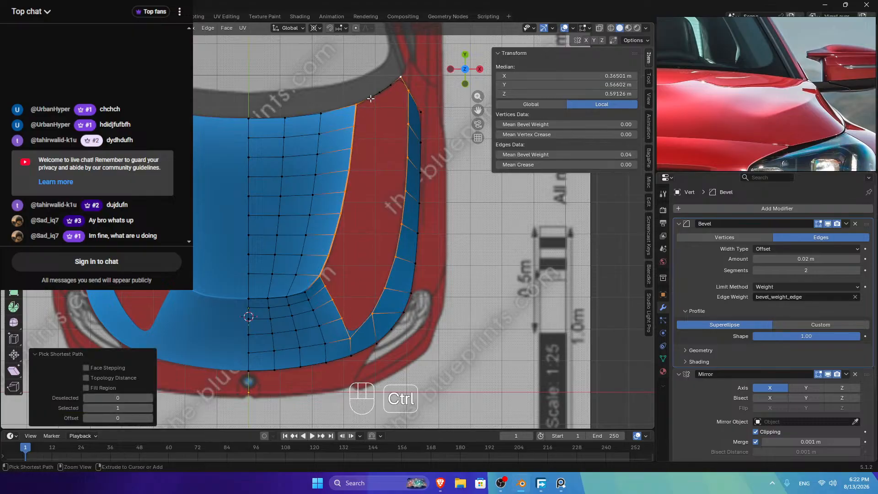
key(ctrl+f)
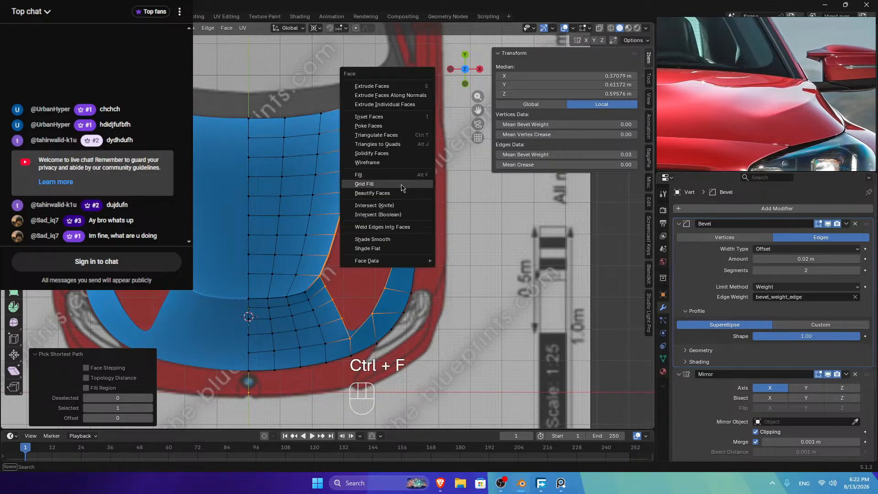
click(372, 184)
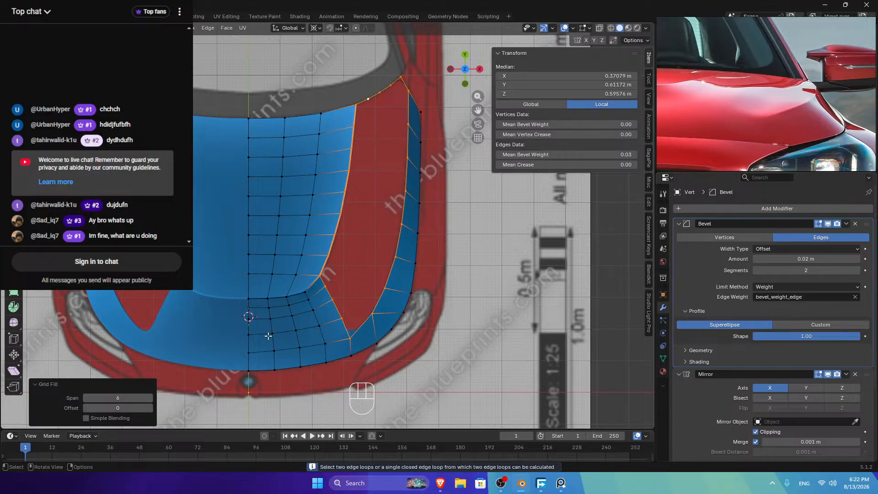
Step: Reselect the gap's two boundary loops and Grid Fill between them
click(355, 112)
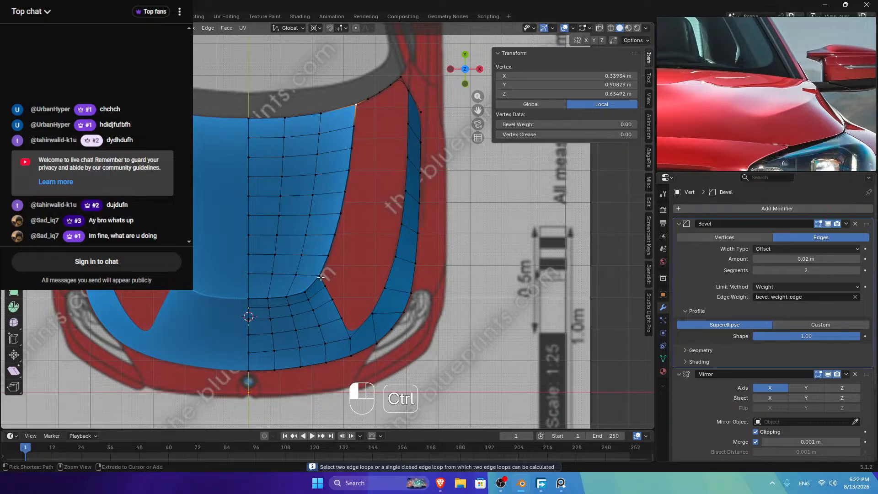
ctrl+click(319, 276)
click(358, 102)
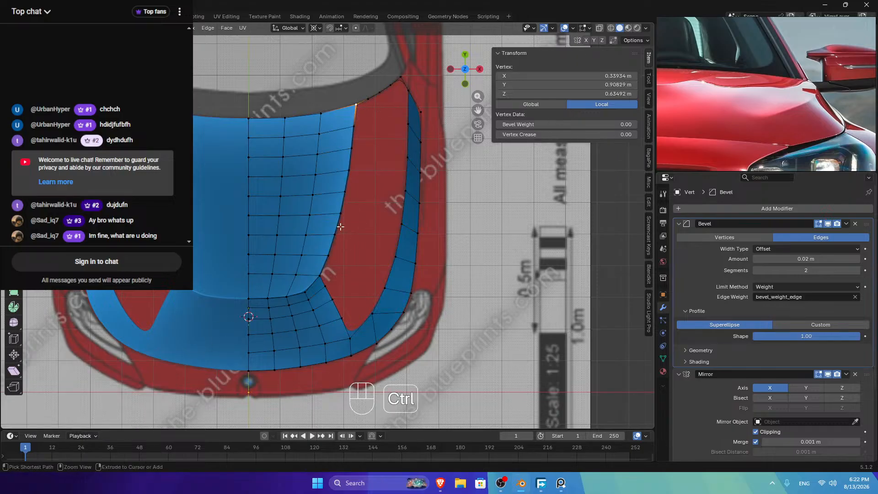
ctrl+click(350, 338)
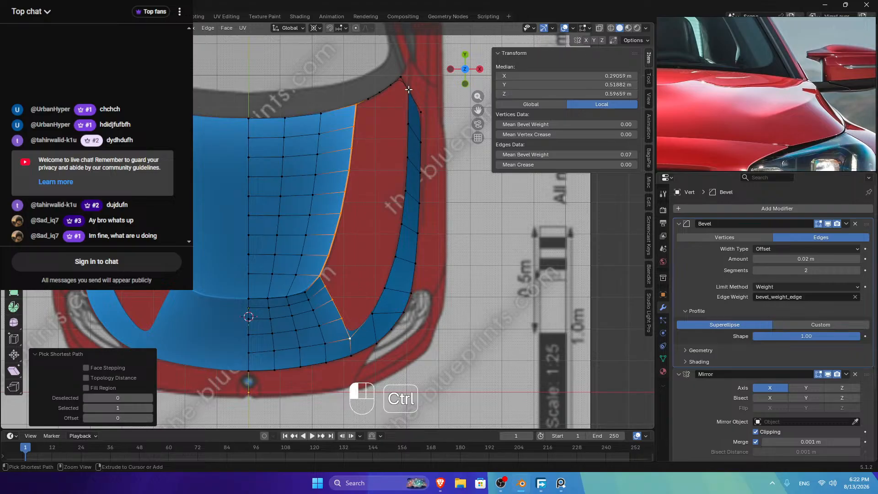
ctrl+click(399, 77)
ctrl+click(368, 97)
key(ctrl+f)
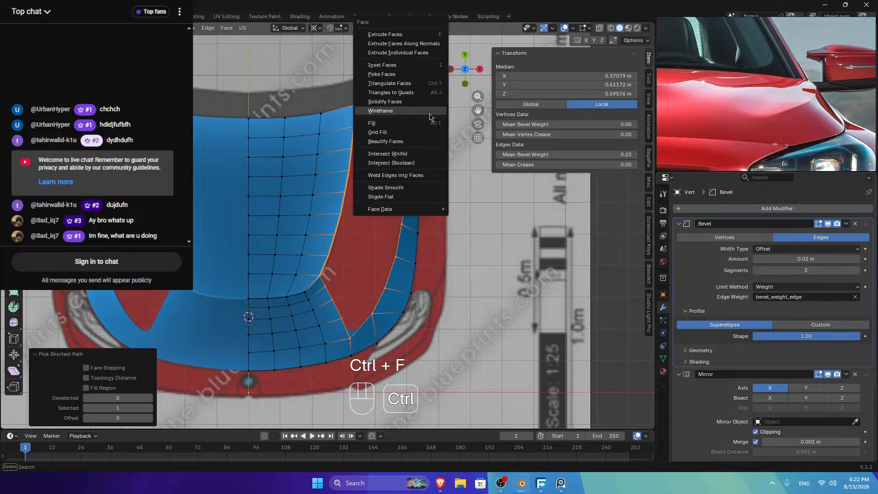
click(388, 133)
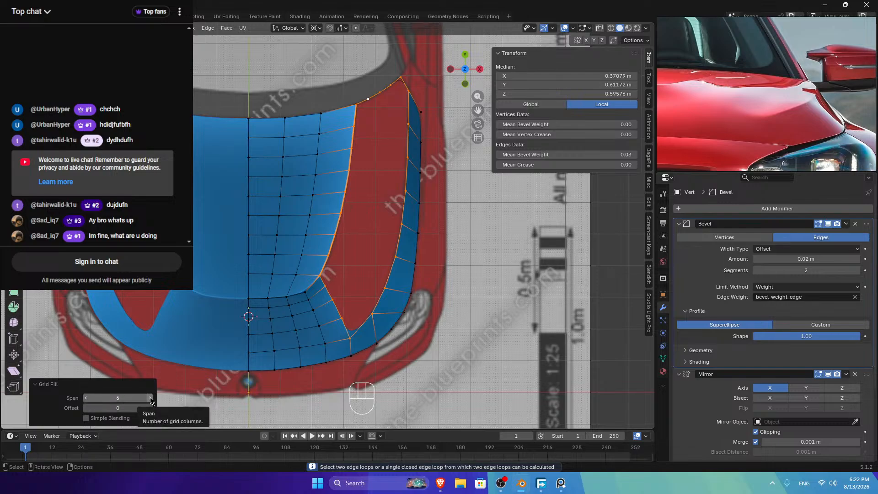
Step: Set the grid fill to 8 spans with an offset of 6
click(151, 398)
click(150, 398)
click(151, 407)
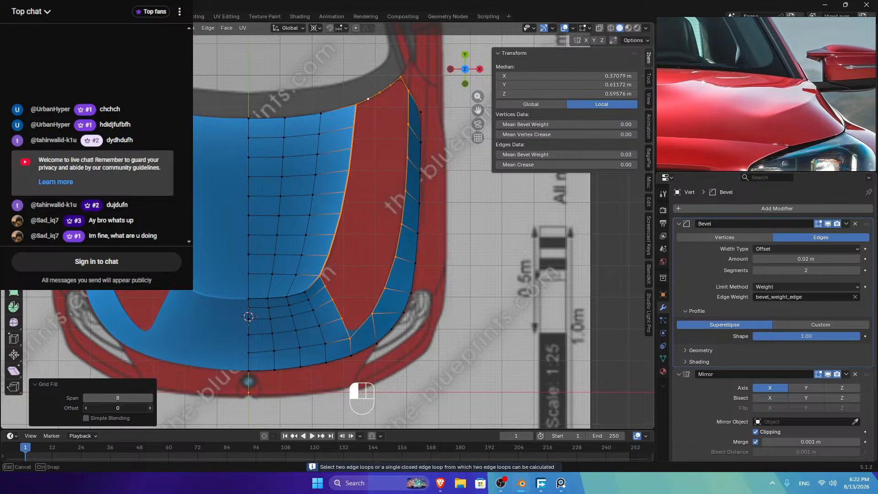
click(150, 408)
click(151, 408)
click(150, 407)
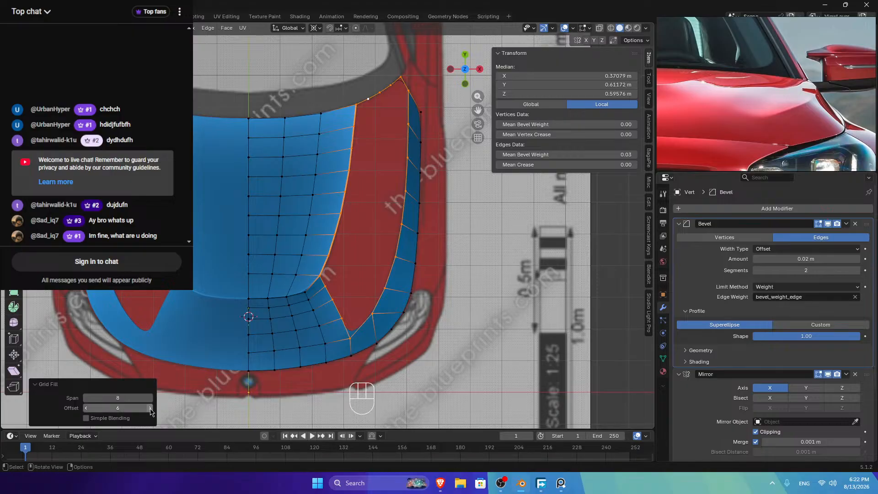
click(151, 408)
click(151, 408)
click(151, 408)
click(151, 407)
click(150, 407)
Step: Select a vertex path from the top rim down the hood's right side
click(401, 78)
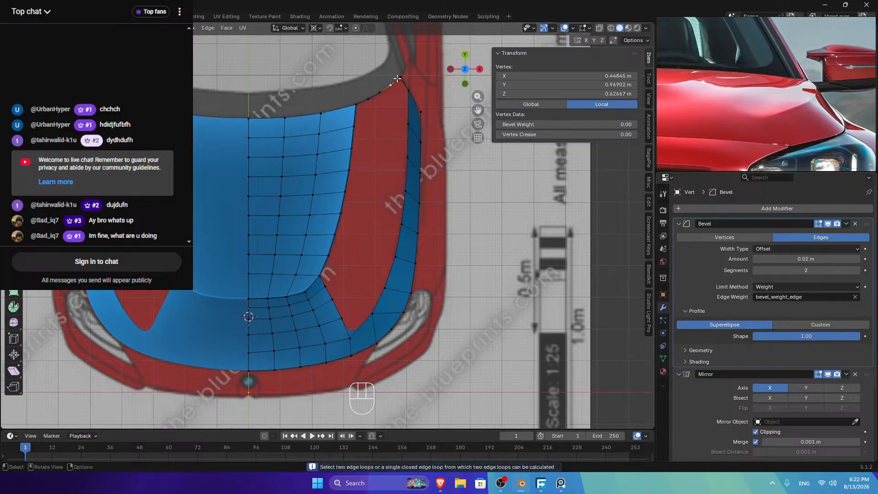
ctrl+click(355, 104)
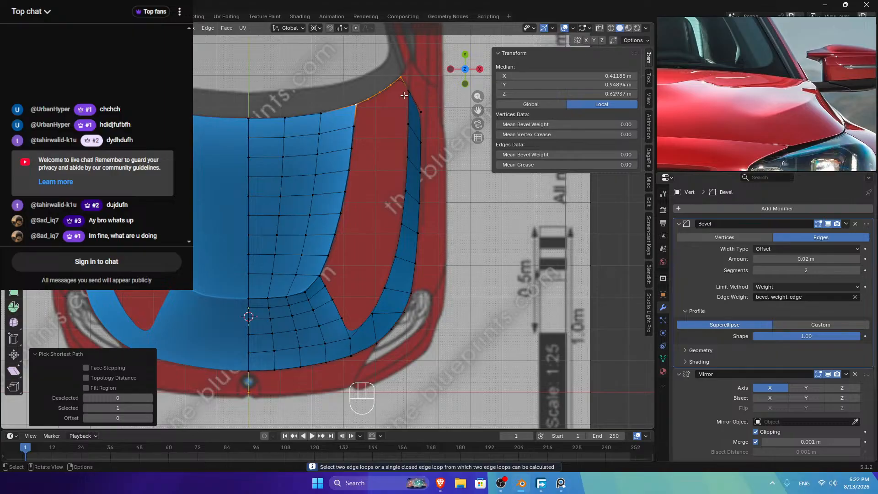
click(402, 77)
ctrl+click(349, 341)
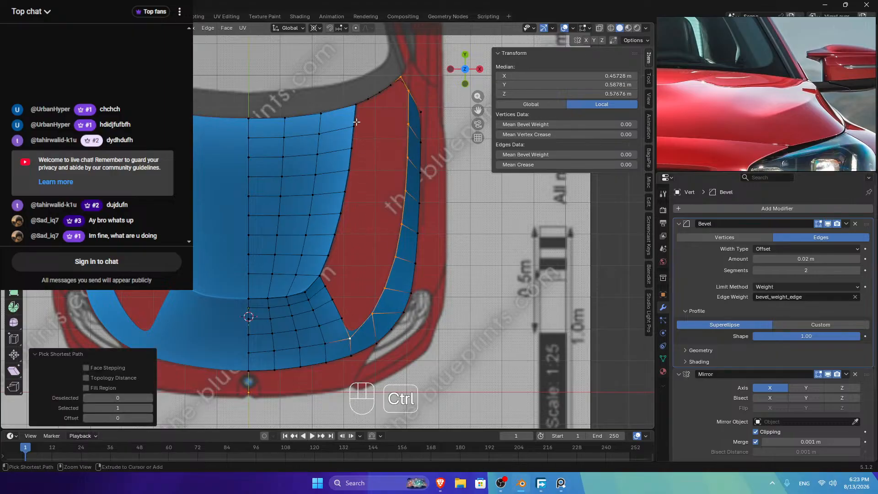
Step: Add a centred edge loop across the top row of the hood strip
key(ctrl+r)
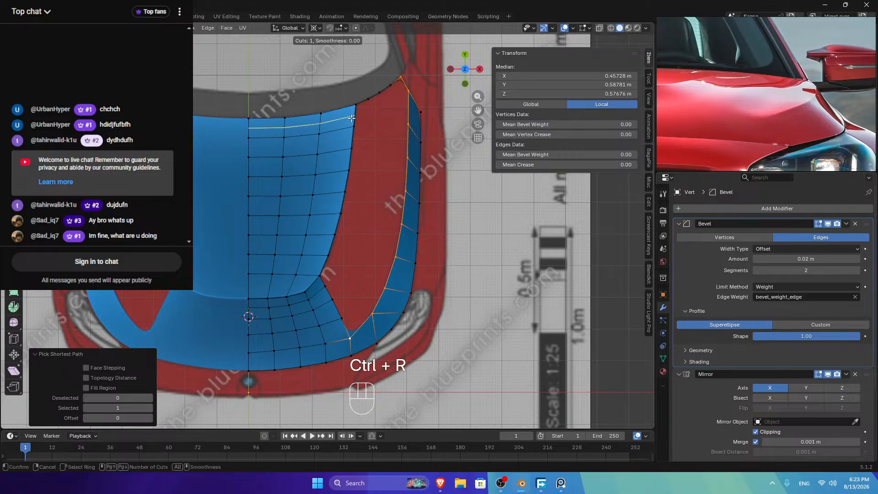
click(351, 118)
right_click(352, 118)
Step: Select the rim and strip edge columns down the hood and space them evenly
click(355, 104)
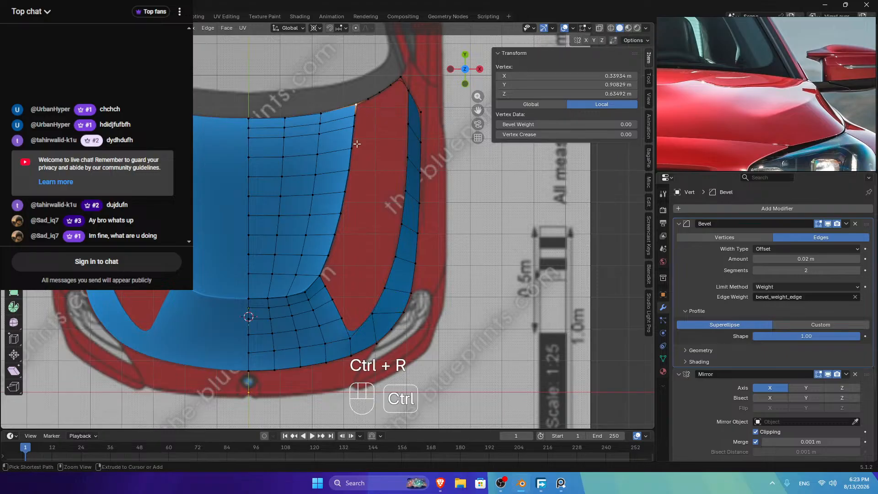
key(2)
click(357, 109)
ctrl+click(319, 270)
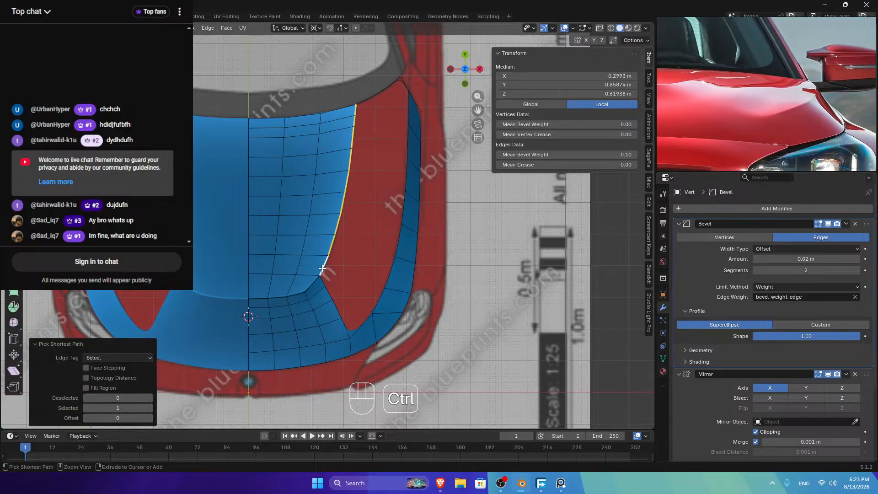
shift+click(320, 118)
ctrl+click(299, 267)
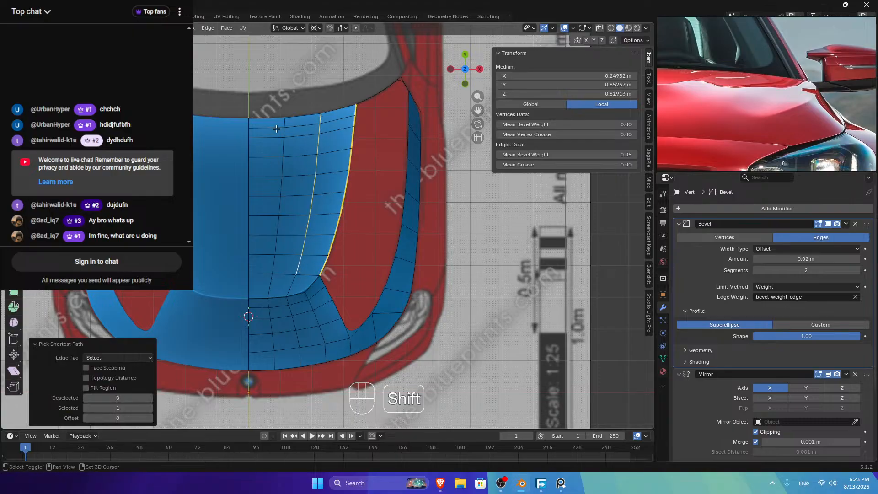
shift+click(282, 124)
ctrl+click(271, 268)
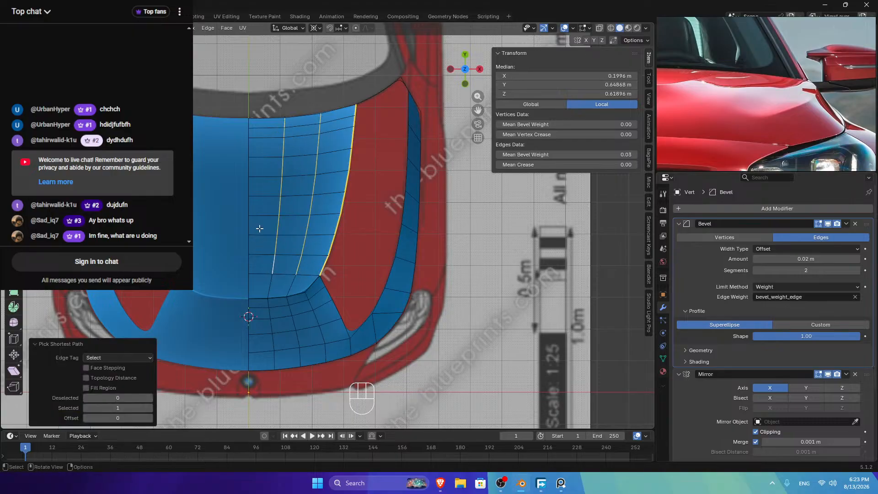
shift+click(249, 121)
ctrl+click(247, 269)
key(ctrl+e)
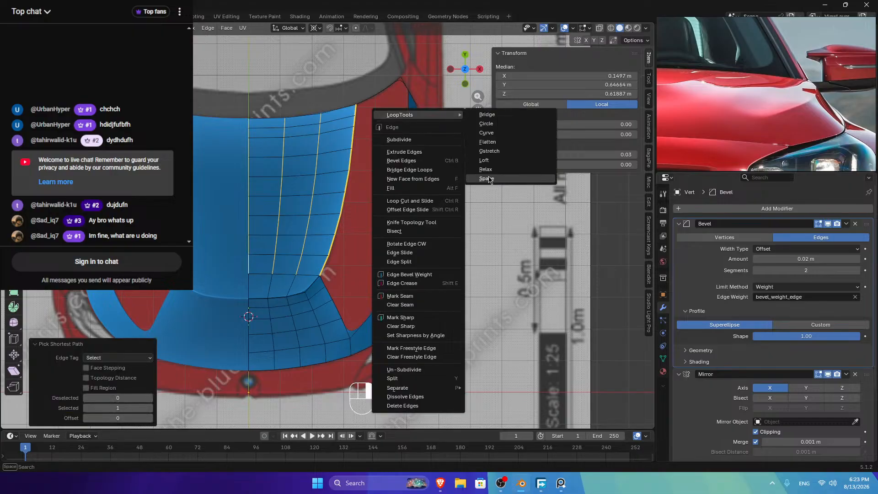
click(486, 179)
Step: Grid-fill the vertex loop around the right-side gap with span 9 and offset 1
key(1)
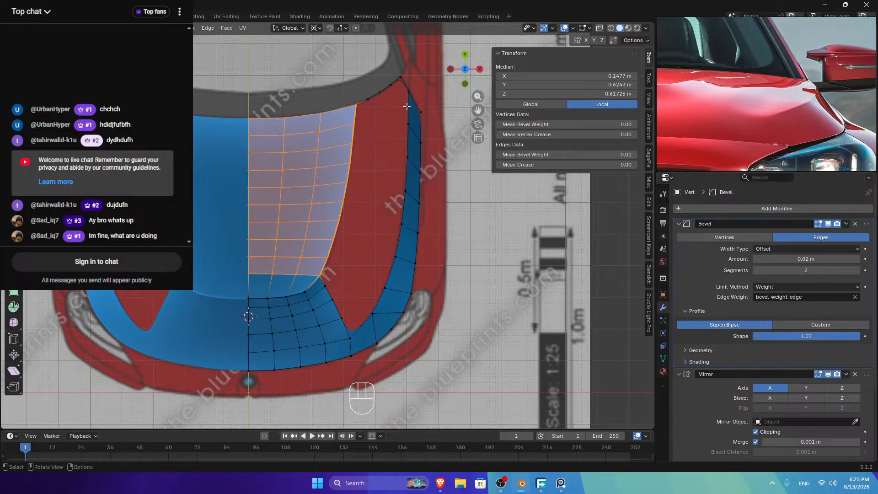
click(357, 106)
ctrl+click(350, 338)
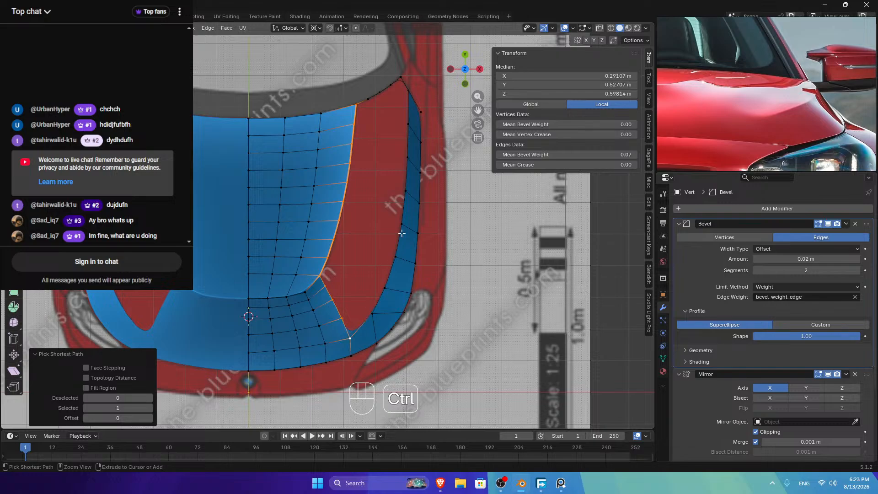
ctrl+click(404, 90)
ctrl+click(368, 99)
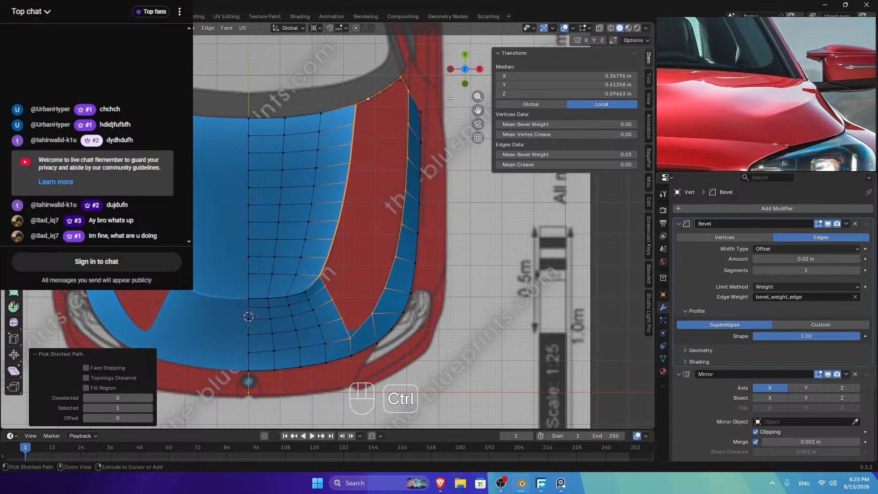
key(ctrl+f)
click(414, 130)
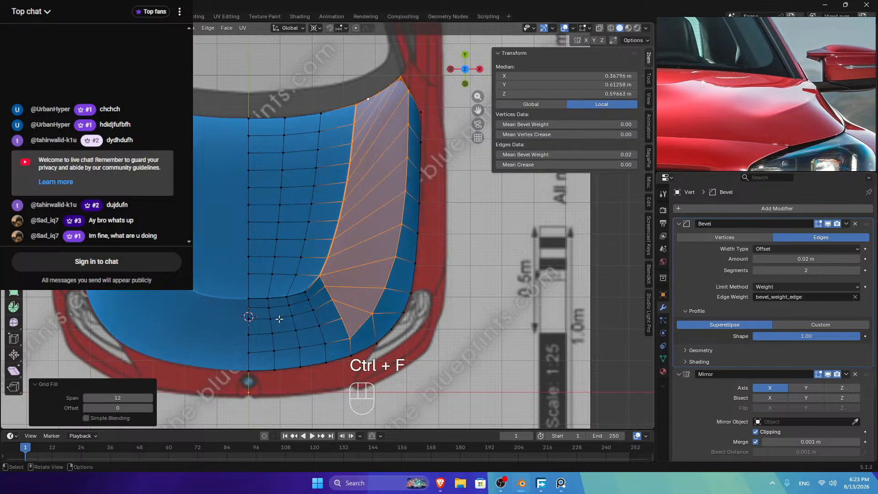
click(86, 400)
click(86, 400)
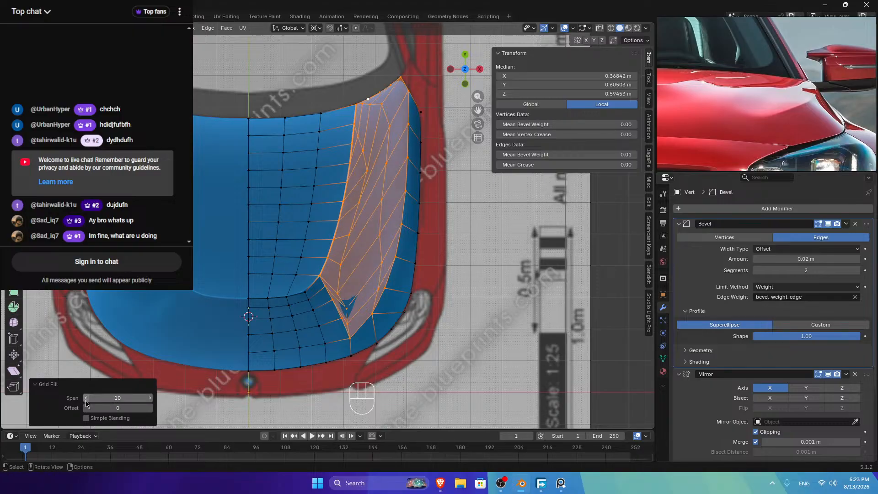
click(86, 400)
click(150, 407)
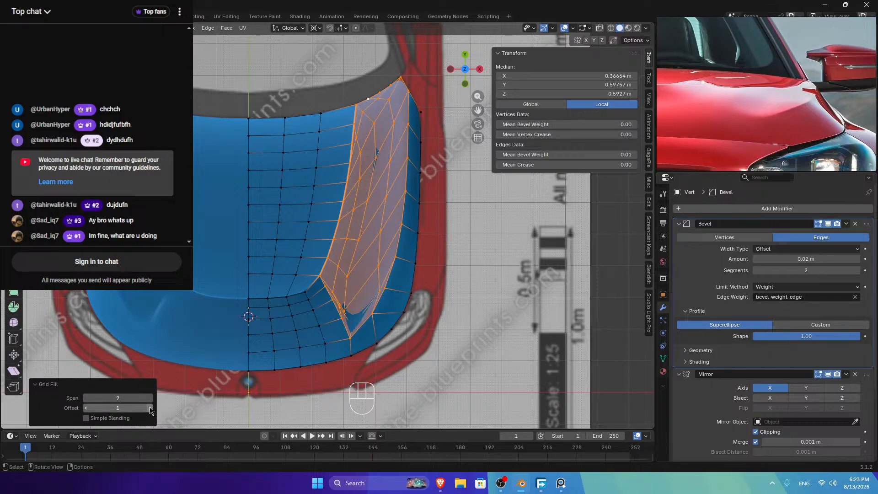
click(149, 408)
key(Tab)
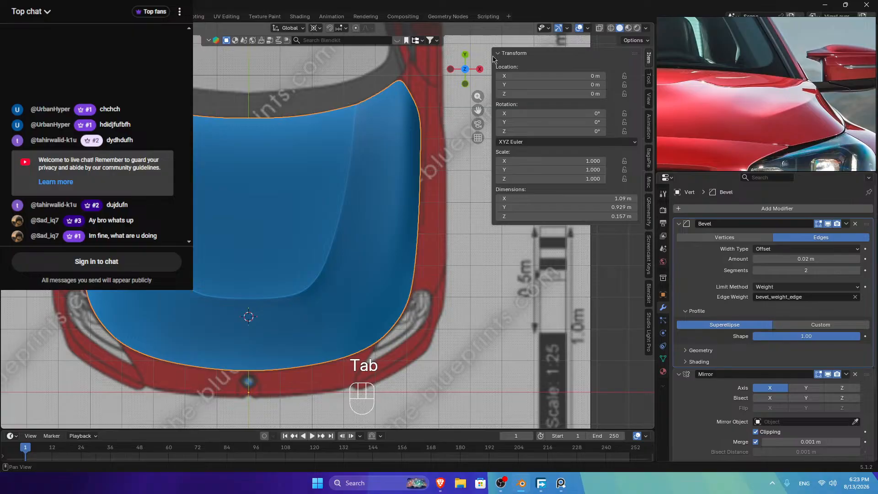
Step: Select the edge run along the hood's lower border and view it from the front
middle_drag(320, 229, 347, 215)
middle_drag(246, 284, 267, 299)
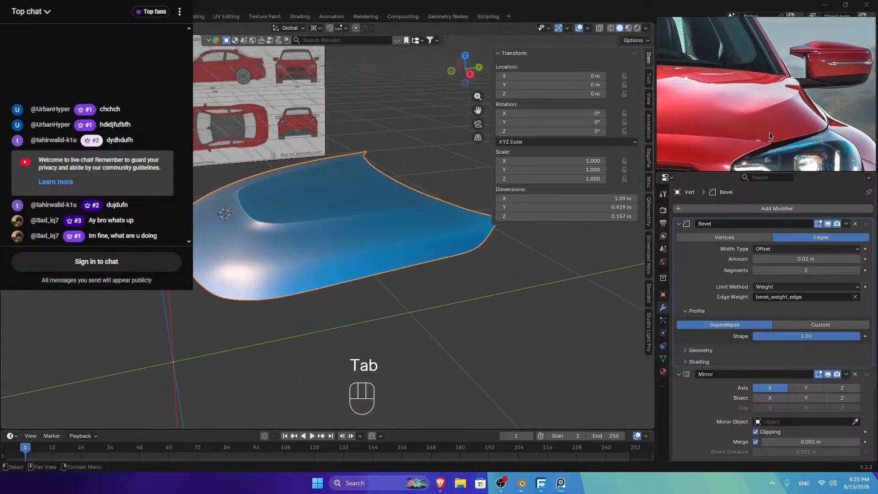
key(Tab)
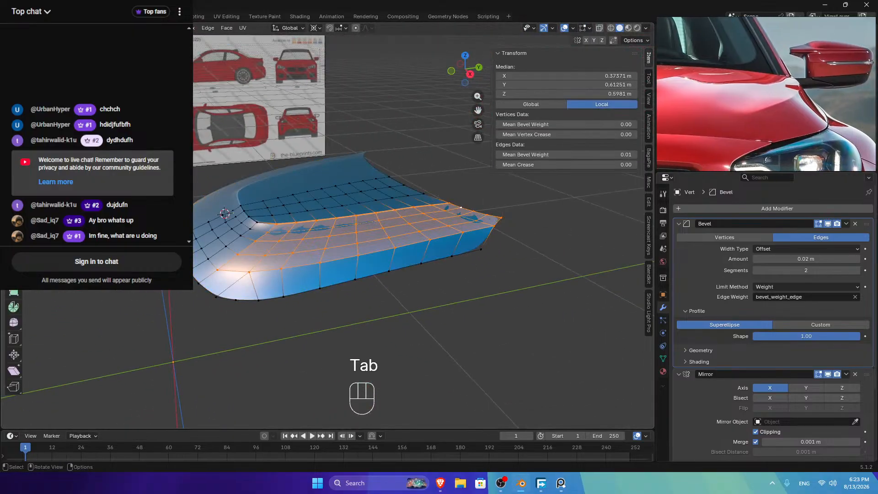
key(2)
click(486, 226)
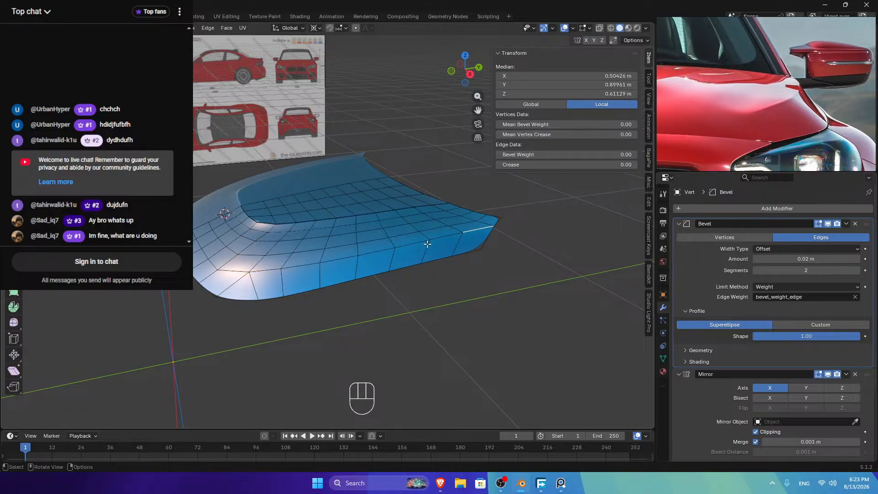
ctrl+click(229, 274)
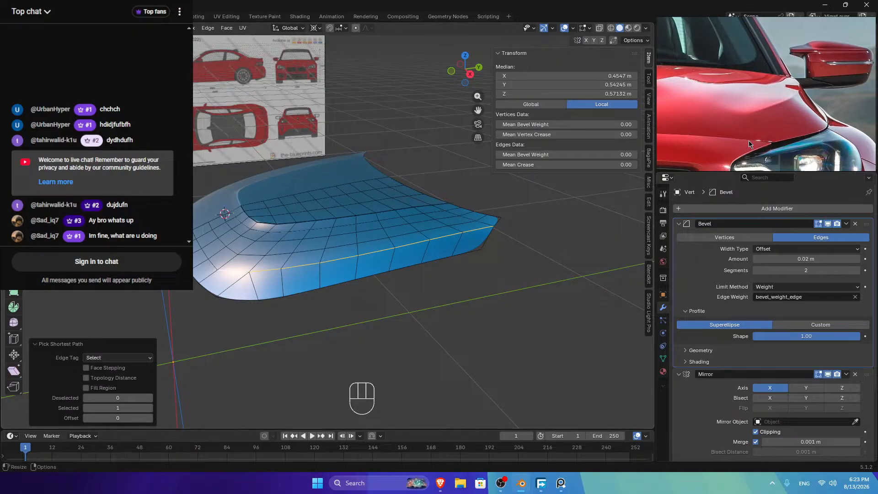
click(450, 72)
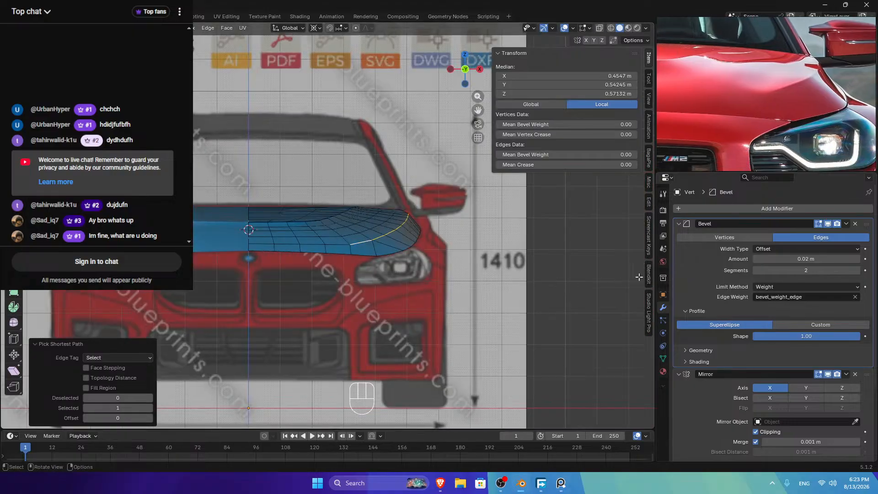
Step: Split the Properties area and make the new area an Outliner
drag(656, 174, 660, 222)
click(668, 178)
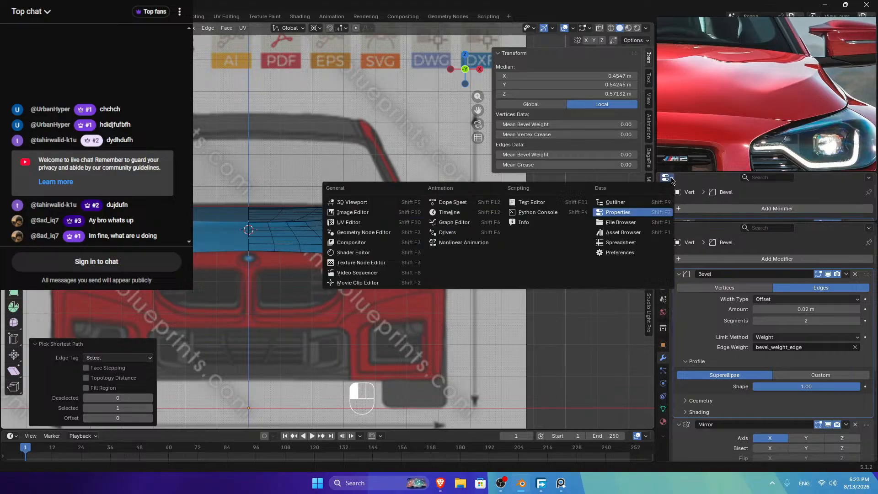
click(614, 202)
Step: Toggle the hood mesh's visibility in the Outliner to compare it with the blueprint
scroll(742, 217, down, 3)
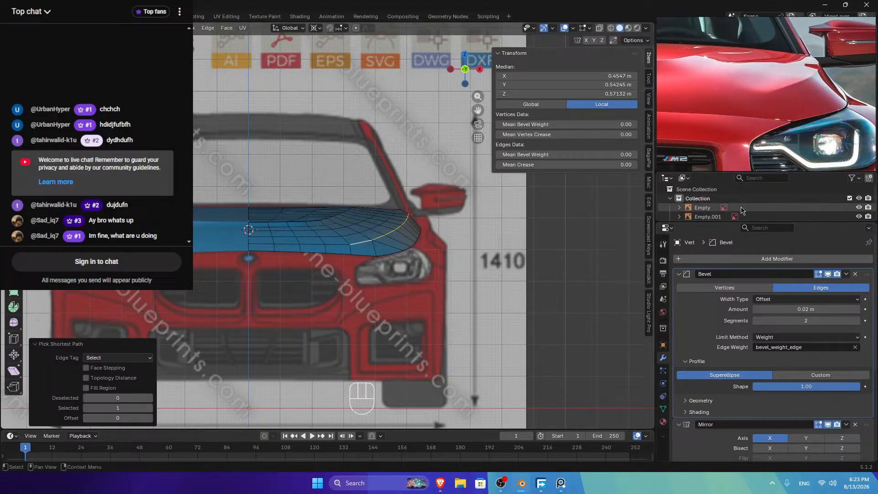
click(859, 211)
click(858, 210)
click(858, 211)
click(858, 210)
click(858, 211)
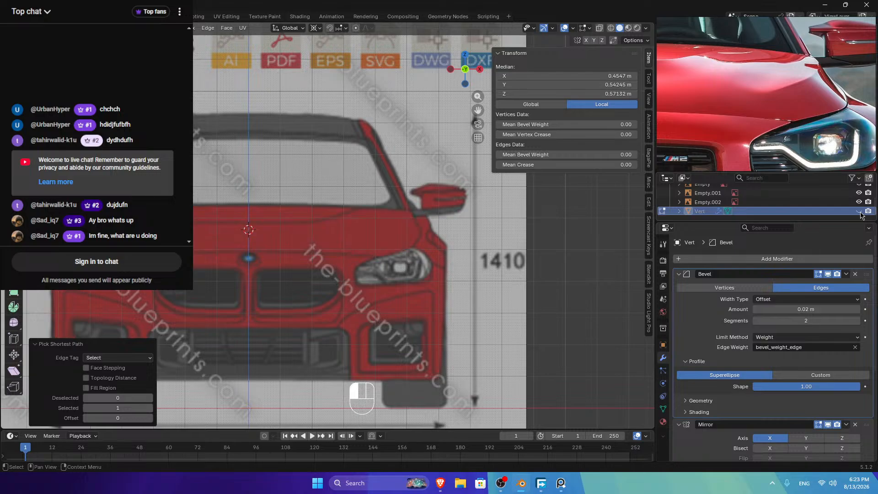
click(859, 211)
click(859, 211)
click(859, 212)
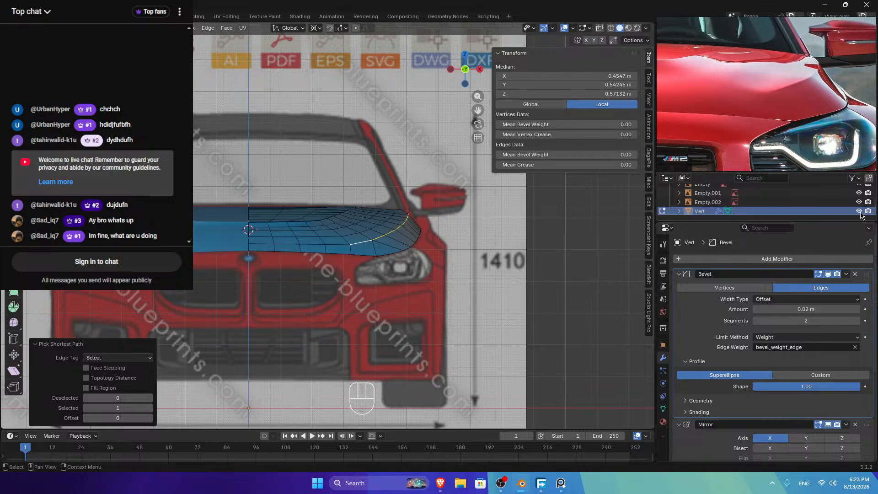
click(859, 211)
click(859, 210)
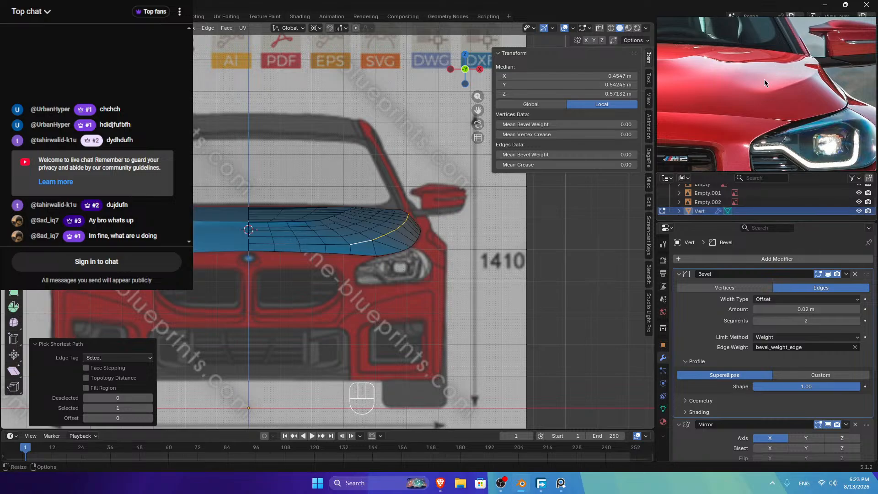
Step: Set the border edges' mean bevel weight to 1 and check the rounding
click(610, 155)
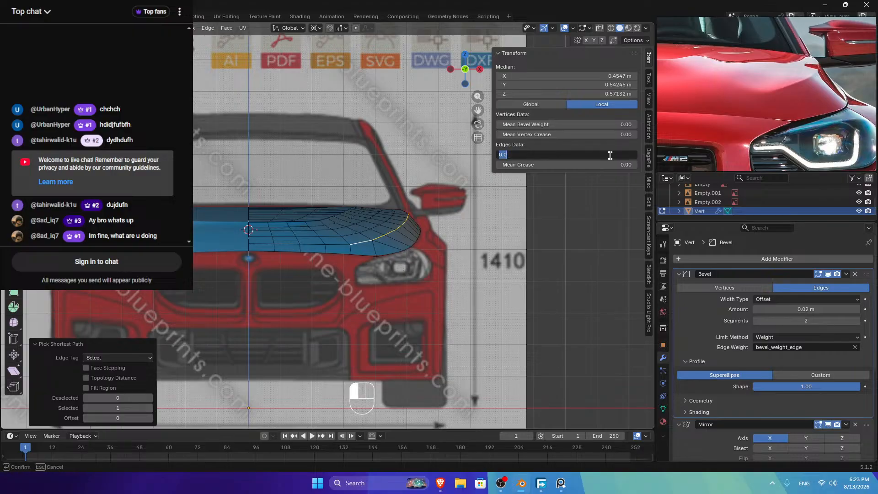
text(1)
key(Return)
key(Tab)
scroll(295, 192, down, 2)
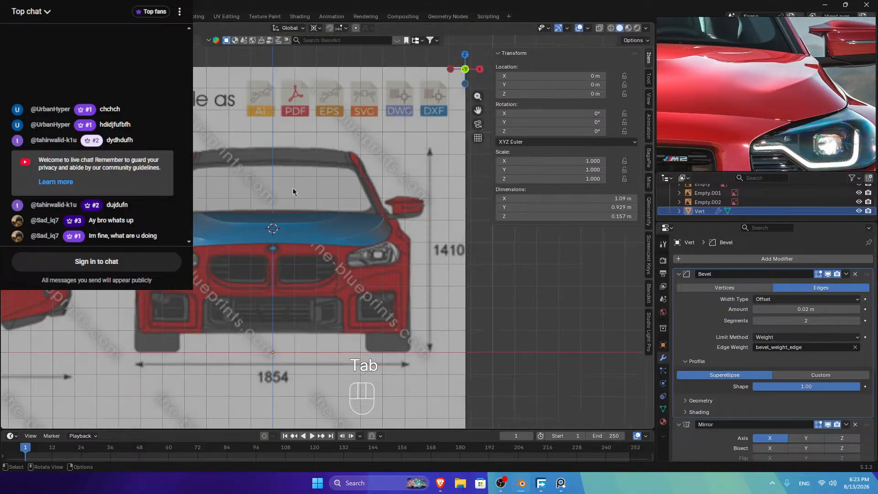
drag(459, 75, 411, 124)
scroll(255, 302, up, 4)
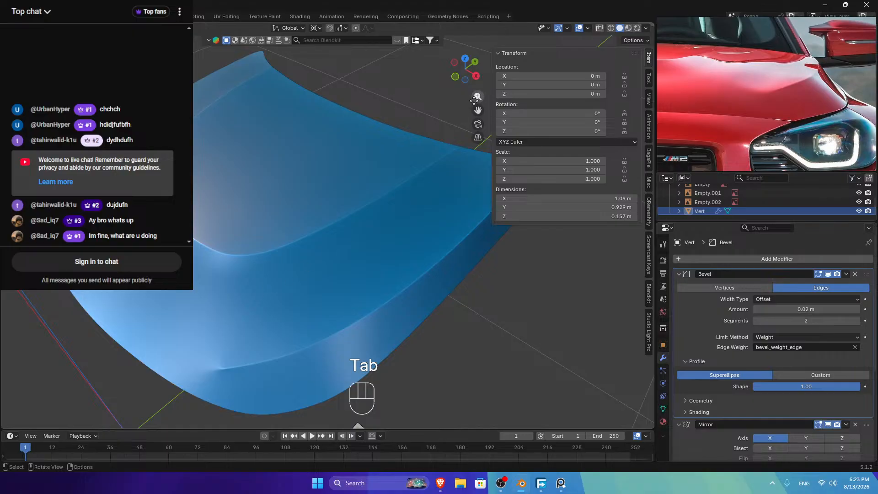
drag(478, 110, 535, 7)
Step: Raise one front border edge's bevel weight to 1.00 and inspect the rounded edge
key(Tab)
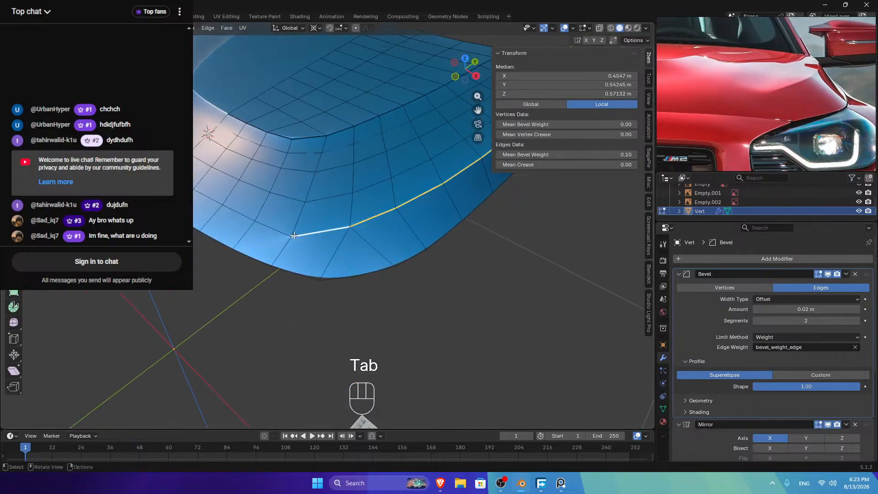
click(295, 235)
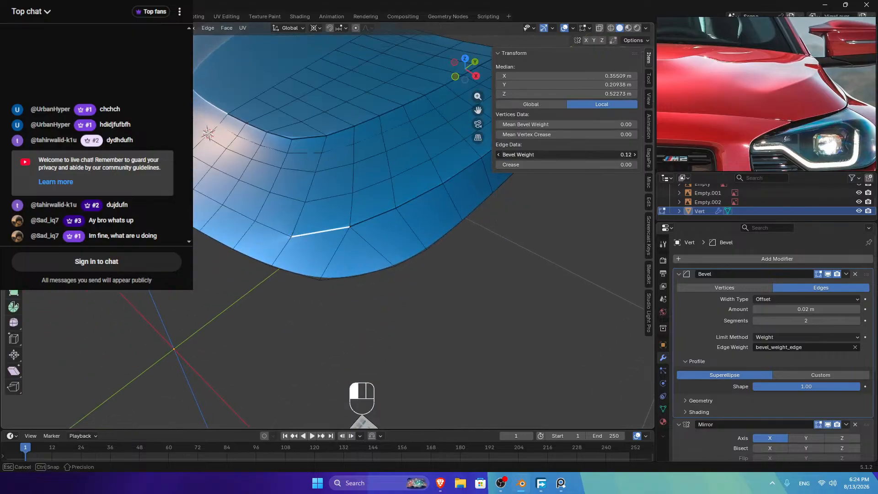
key(Tab)
middle_drag(311, 231, 279, 205)
key(Tab)
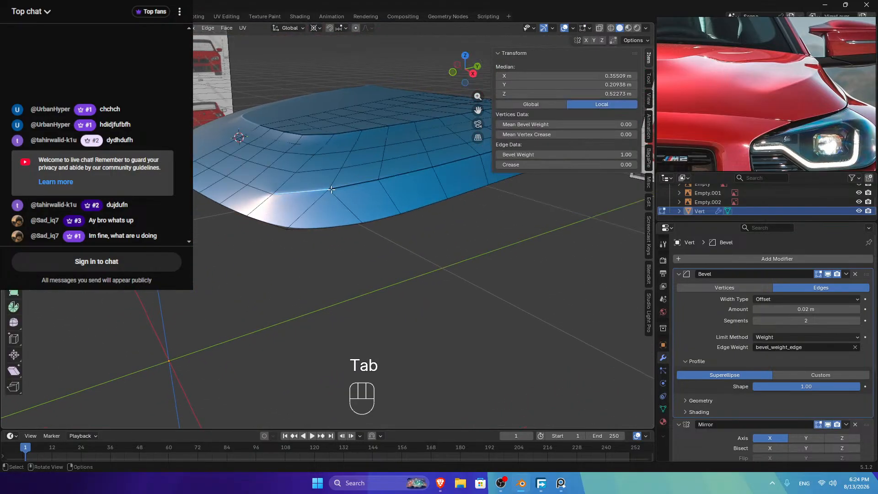
drag(606, 155, 636, 155)
key(Tab)
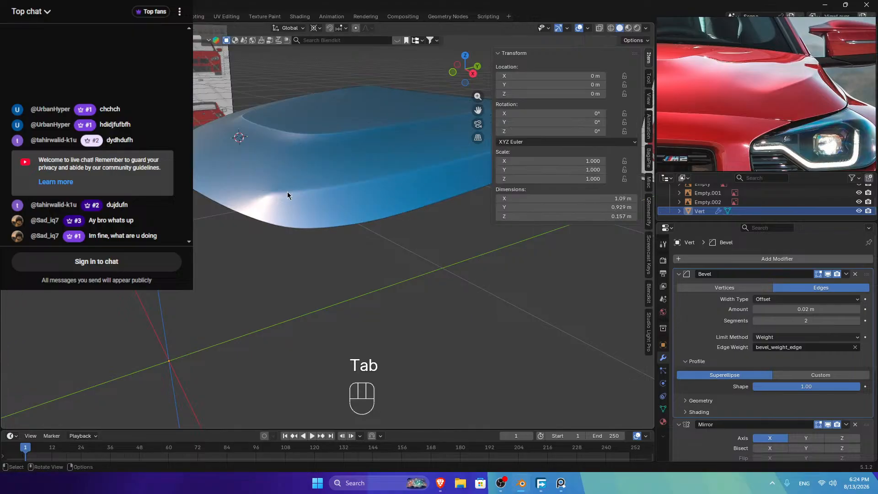
middle_drag(287, 191, 297, 219)
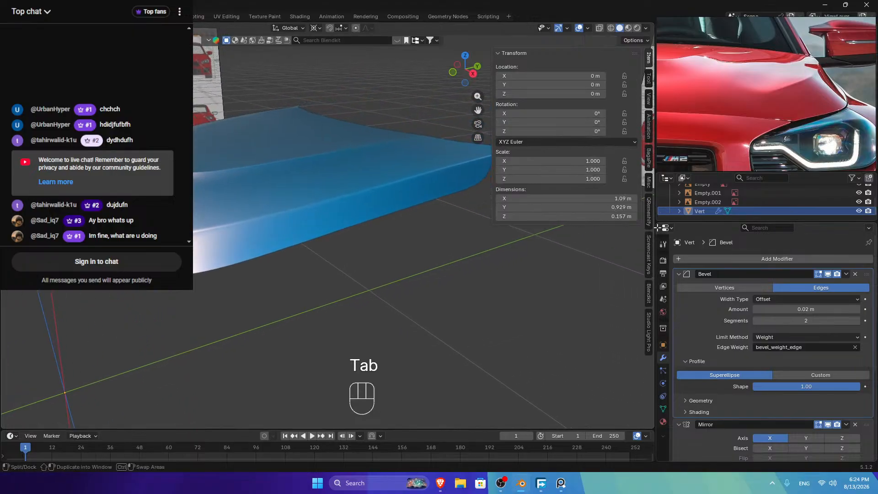
key(Tab)
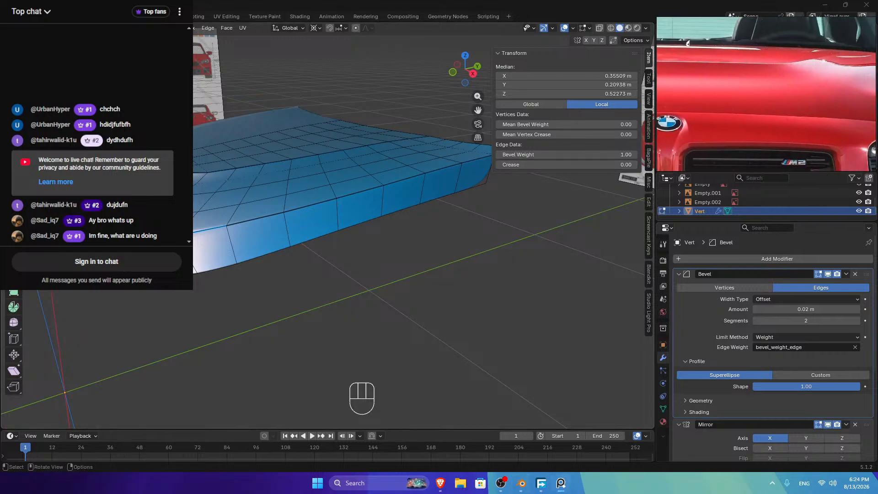
Step: Select a vertex path on the hood, try a vertical move, then undo it
key(Tab)
key(Tab)
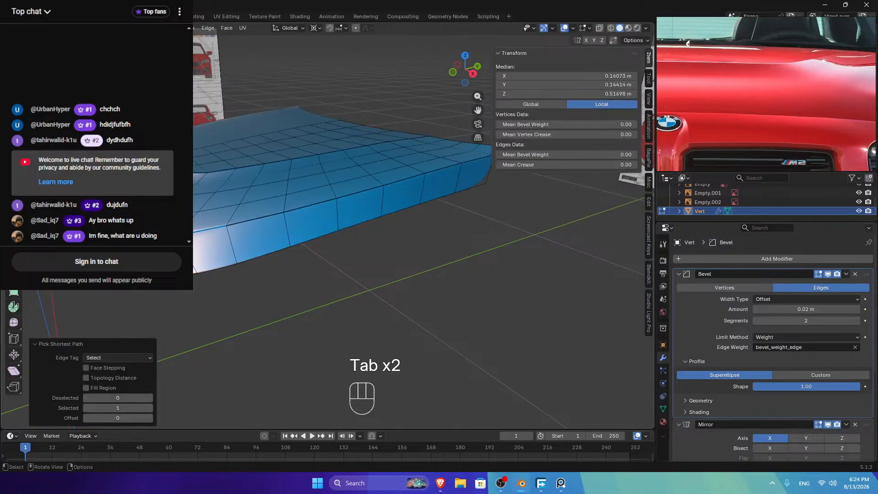
ctrl+click(347, 192)
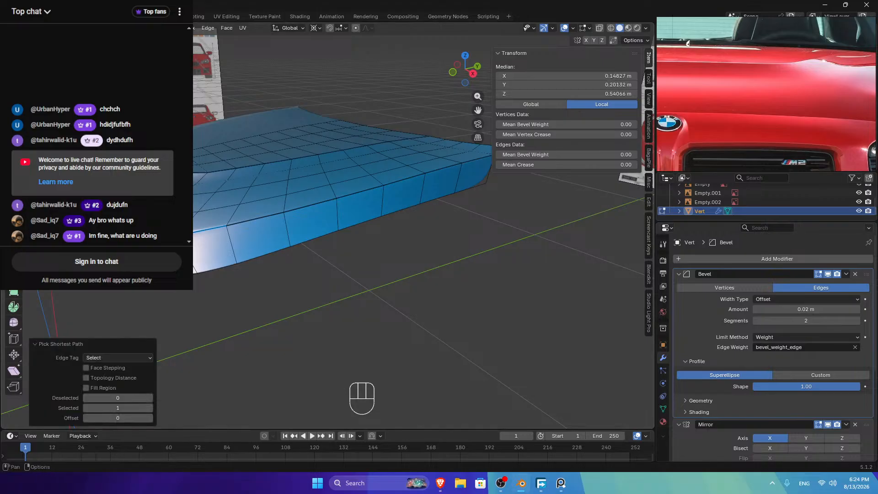
key(g)
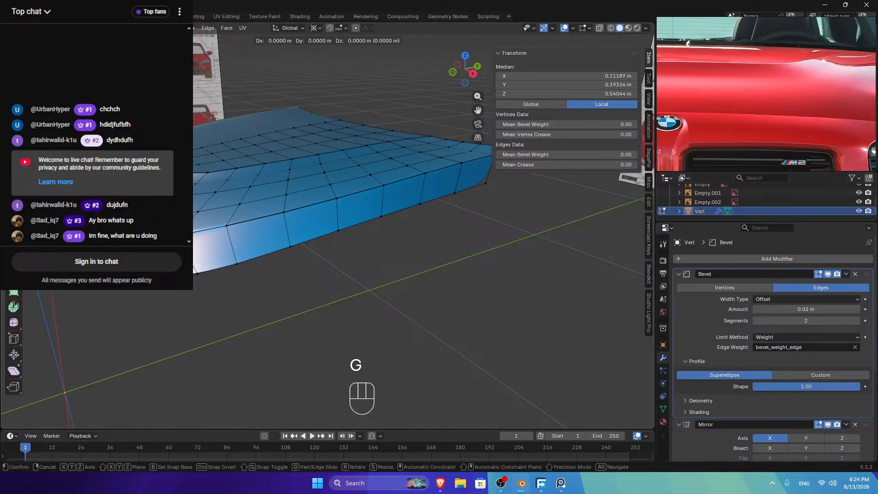
key(z)
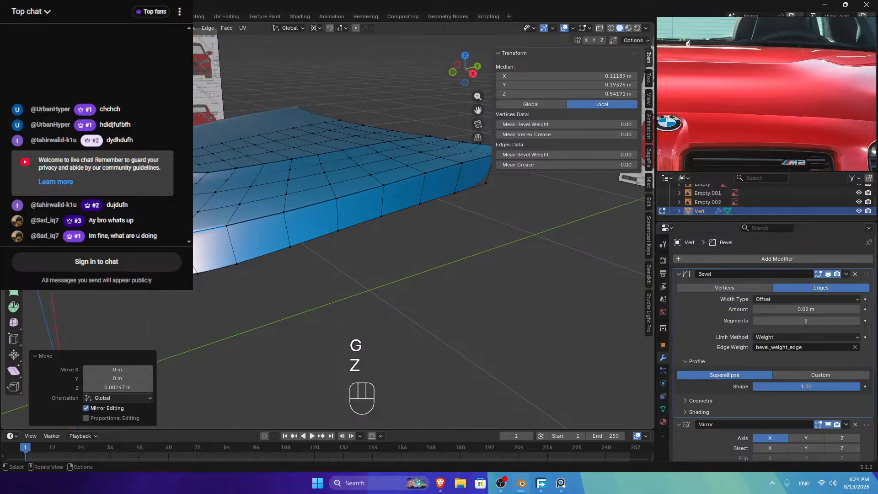
key(ctrl+z)
key(ctrl+z)
key(ctrl+v)
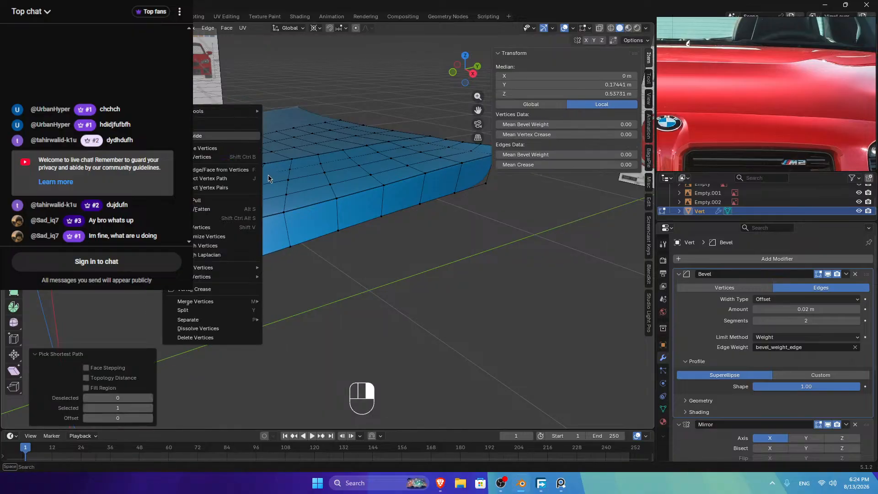
mouse_move(229, 111)
Step: Try LoopTools Relax on two corner vertex paths, undoing each attempt
click(292, 168)
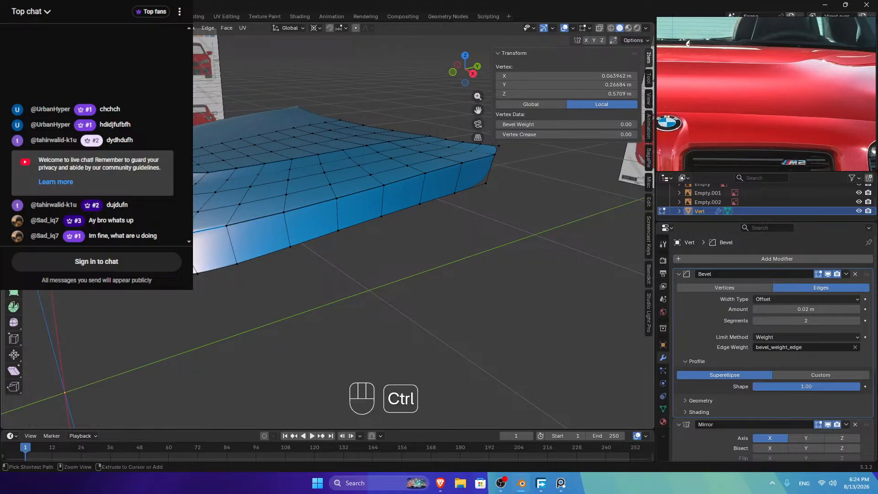
ctrl+click(220, 157)
right_click(219, 158)
mouse_move(237, 157)
click(305, 216)
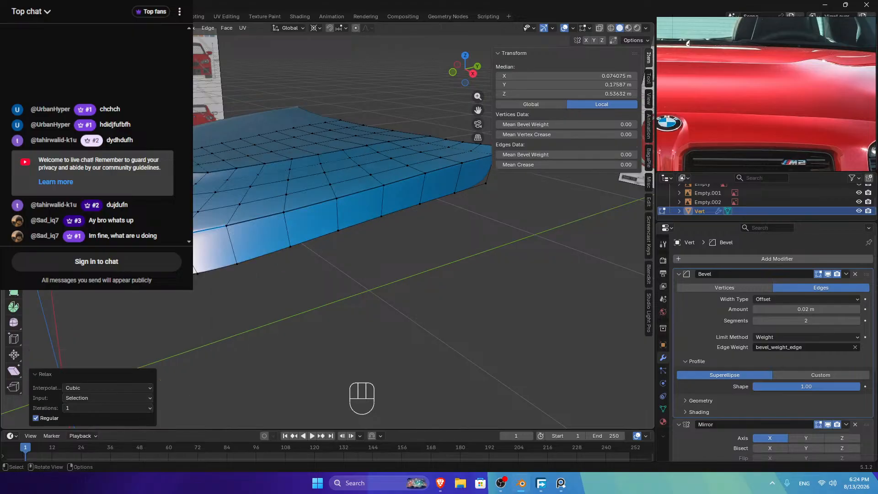
key(ctrl+z)
ctrl+click(219, 158)
right_click(220, 157)
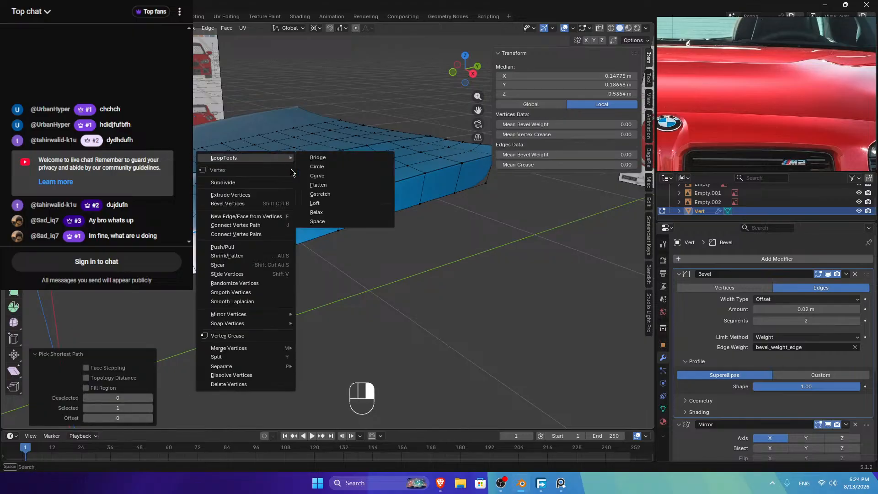
click(314, 213)
key(ctrl+z)
Step: Relax two more corner vertex paths with LoopTools and view the smoothed hood
ctrl+click(271, 178)
right_click(271, 178)
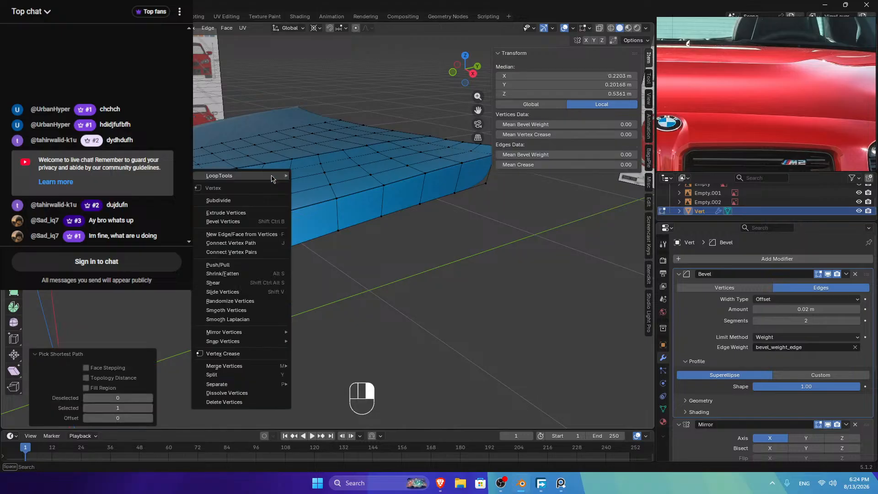
mouse_move(271, 179)
click(311, 230)
click(195, 183)
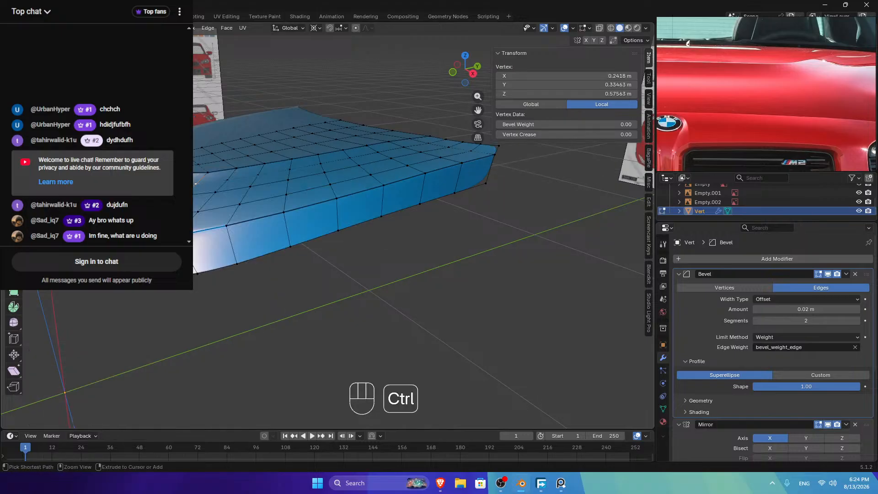
right_click(340, 149)
mouse_move(347, 149)
click(402, 203)
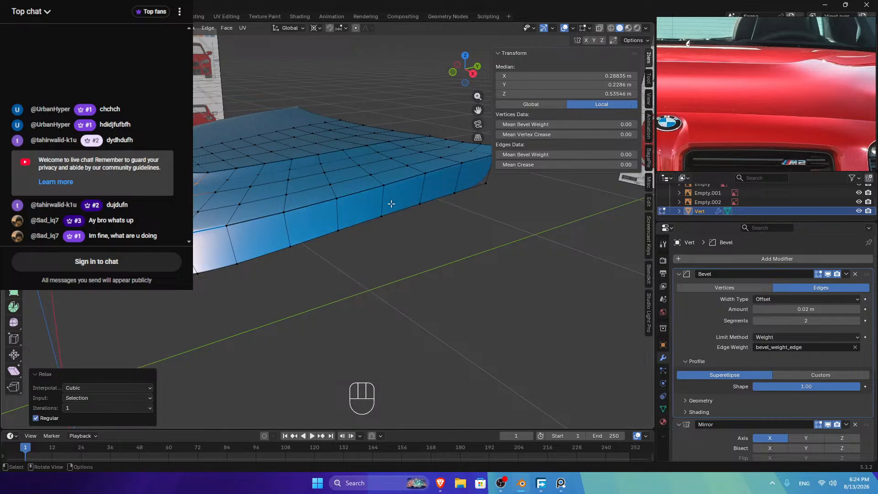
key(Tab)
drag(465, 69, 419, 100)
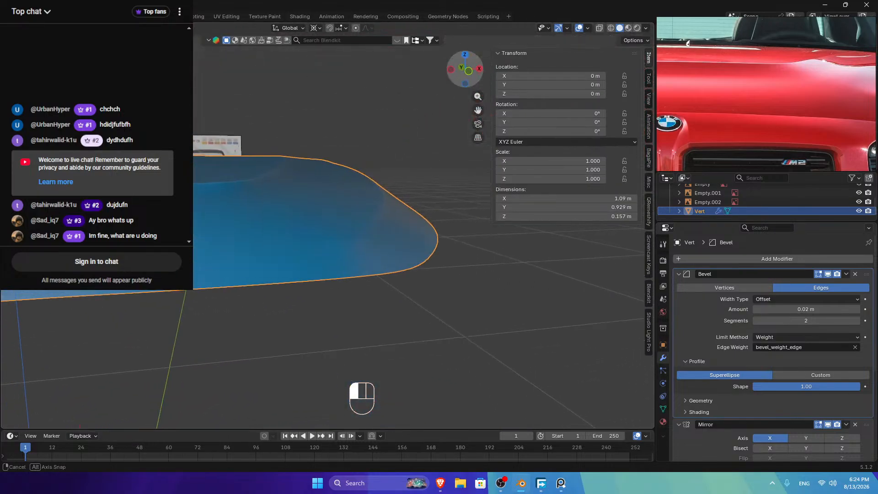
Step: Select a corner edge and reset the bevel shape to its default 0.50
key(Tab)
scroll(340, 200, up, 3)
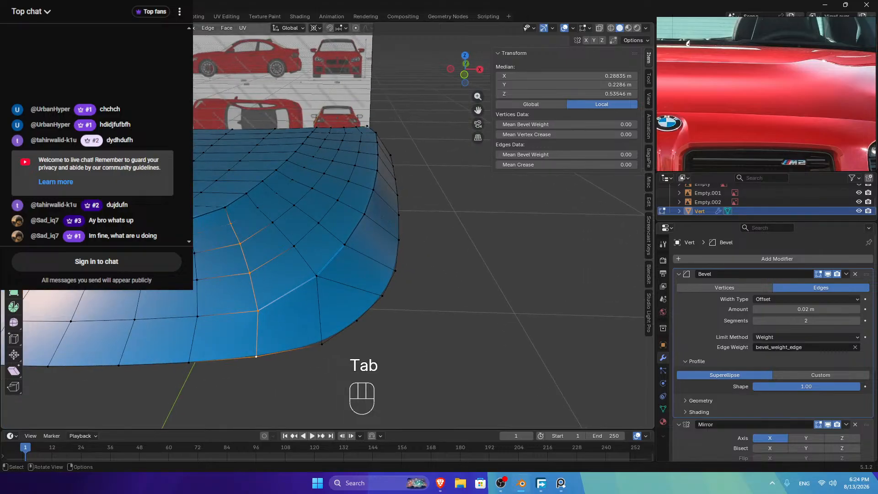
click(272, 306)
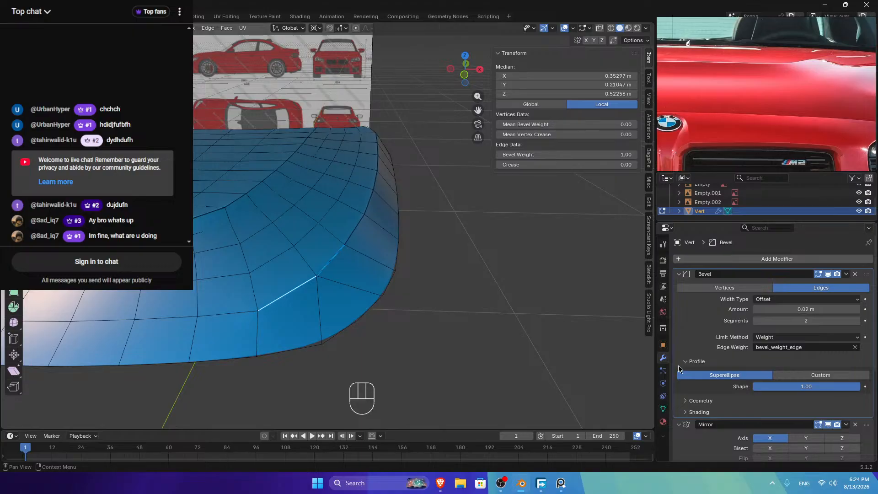
right_click(814, 387)
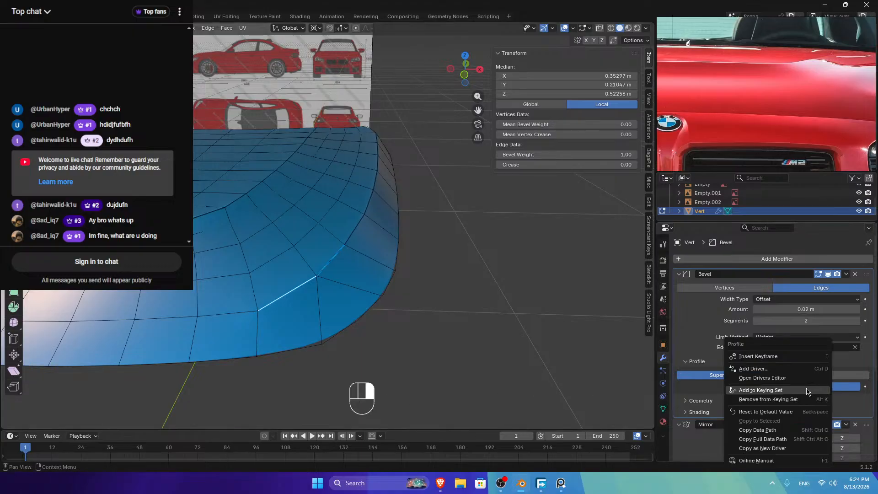
click(777, 417)
key(Tab)
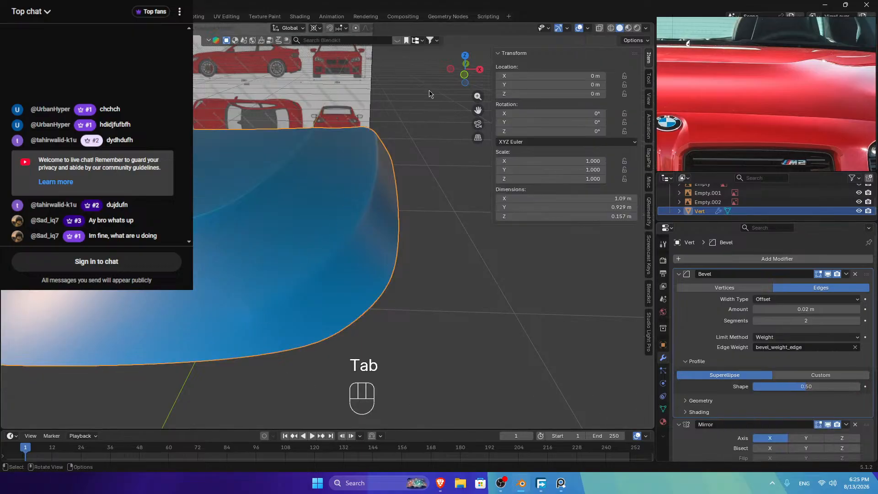
drag(464, 69, 434, 78)
Step: Lower that edge's bevel weight to 0.00 and check the result
key(Tab)
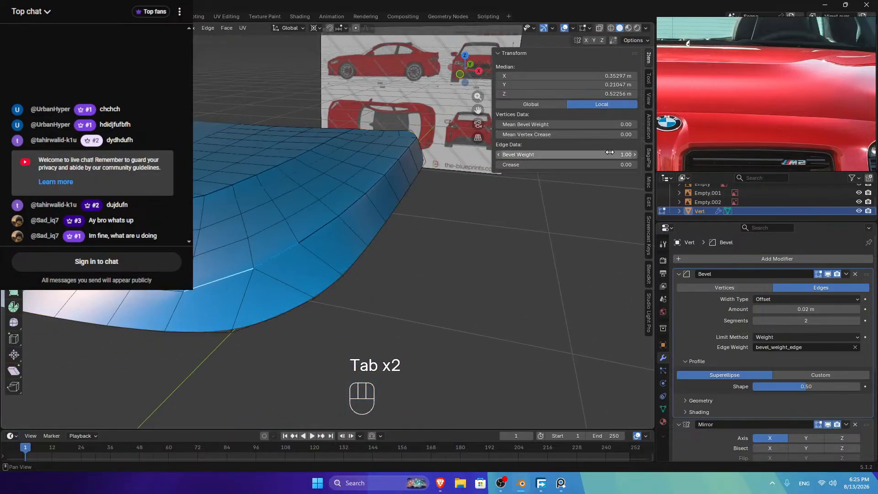
drag(567, 154, 526, 155)
key(Tab)
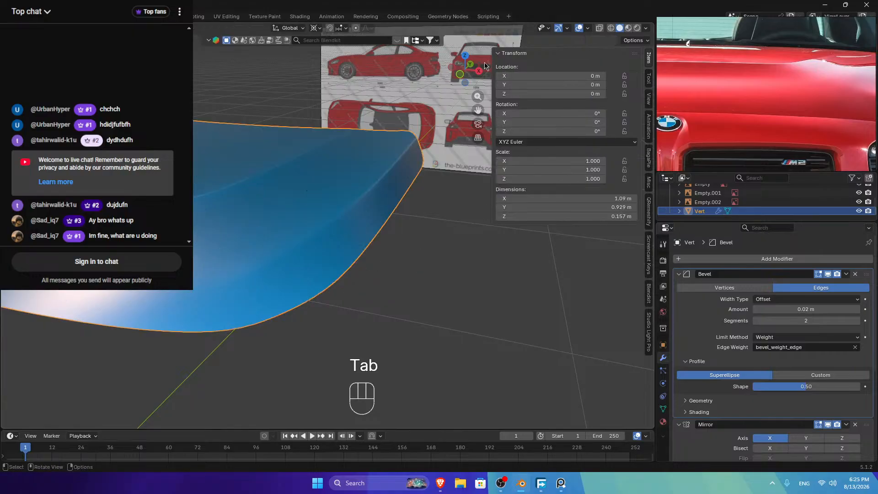
drag(464, 69, 459, 86)
Step: Enter Edit Mode in side view and select a vertex path along the hood edge
click(462, 75)
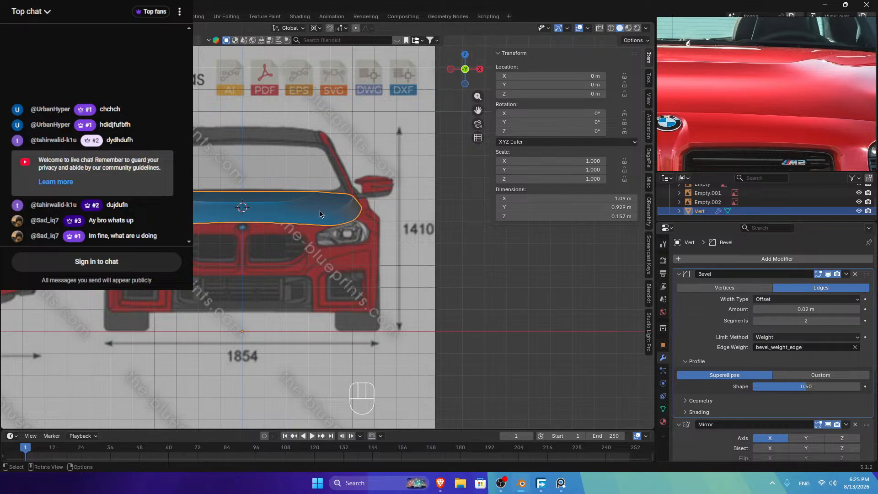
scroll(289, 234, up, 3)
click(479, 69)
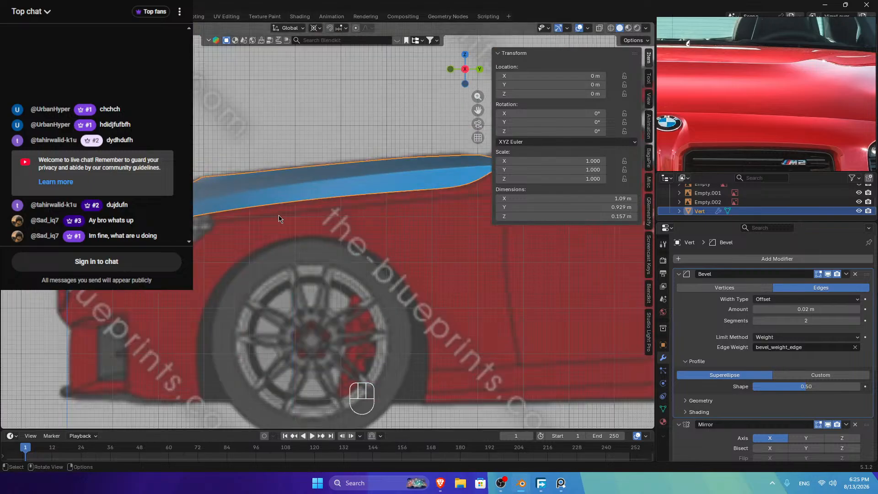
key(Tab)
scroll(327, 229, up, 4)
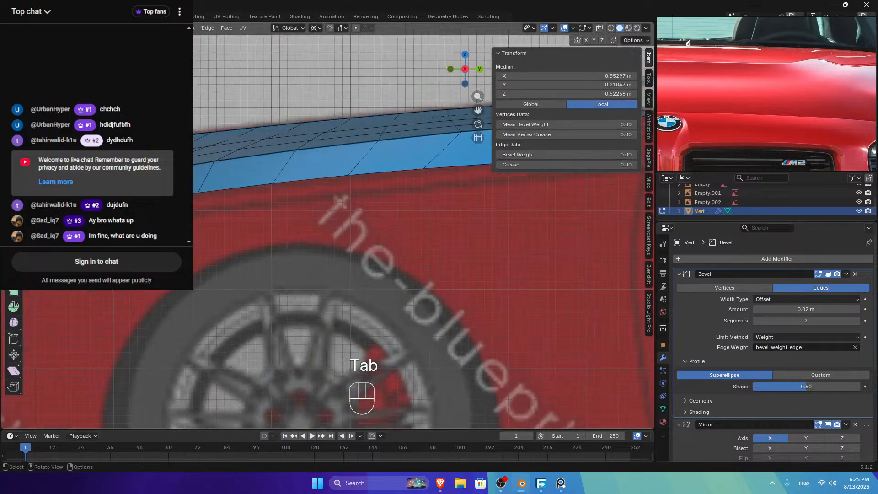
shift+middle_drag(446, 56, 629, 125)
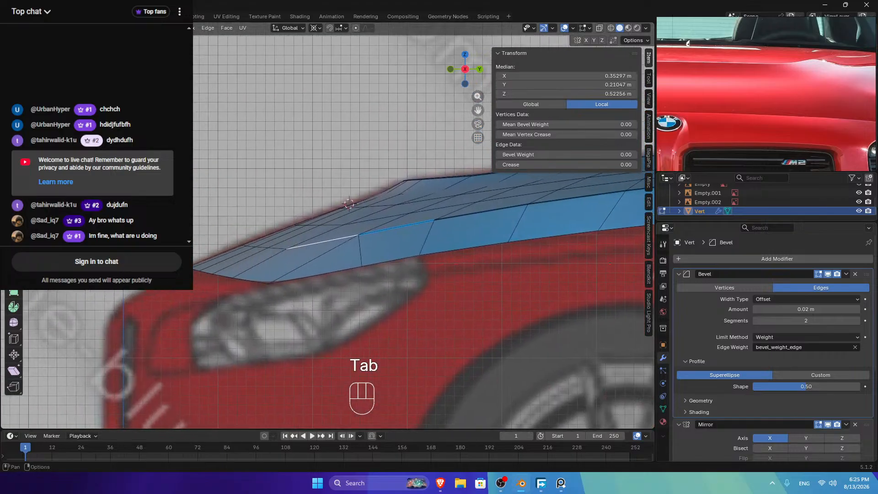
drag(445, 56, 453, 73)
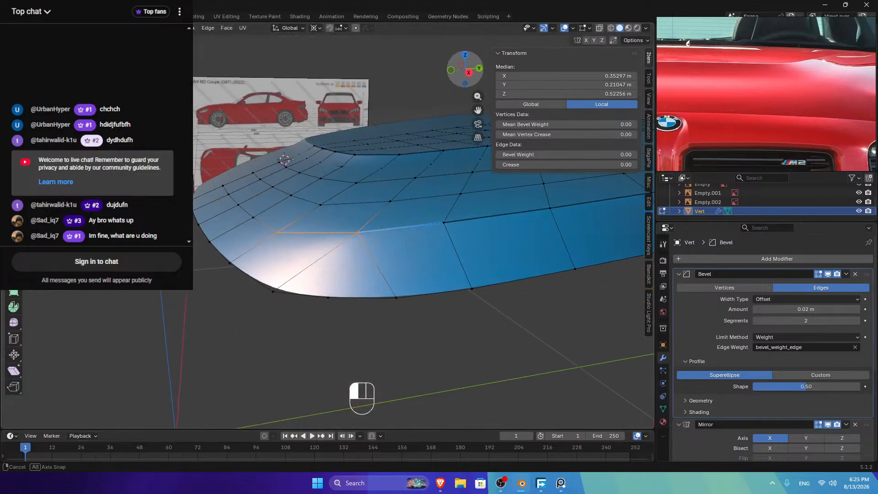
click(256, 169)
ctrl+click(256, 169)
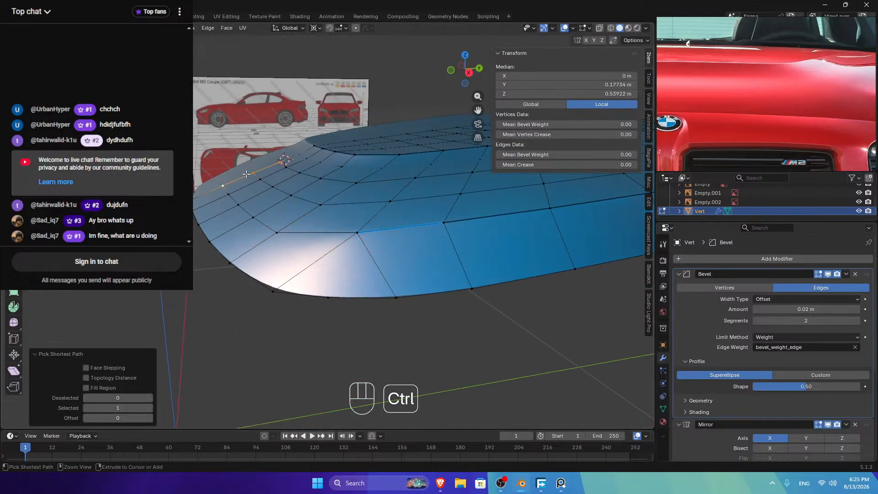
Step: Add a front-edge vertex path to the selection and raise it slightly along Z
click(469, 72)
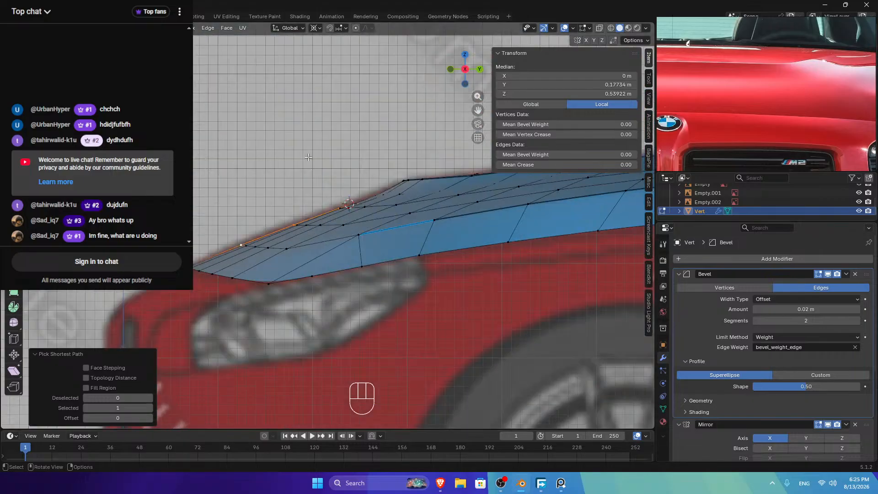
drag(463, 70, 454, 91)
click(303, 140)
ctrl+click(302, 140)
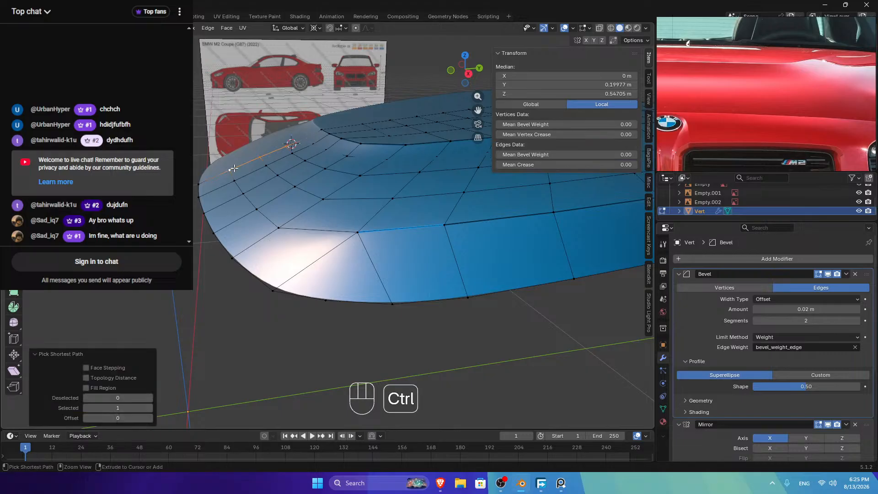
click(468, 74)
key(g)
key(z)
key(shift)
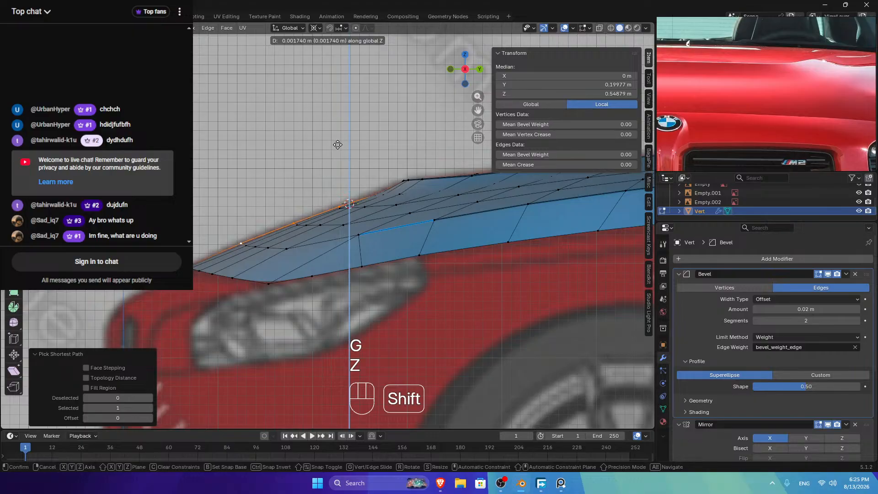
click(338, 145)
Step: Relax the first two corner vertex paths with LoopTools Relax
middle_drag(338, 145, 273, 148)
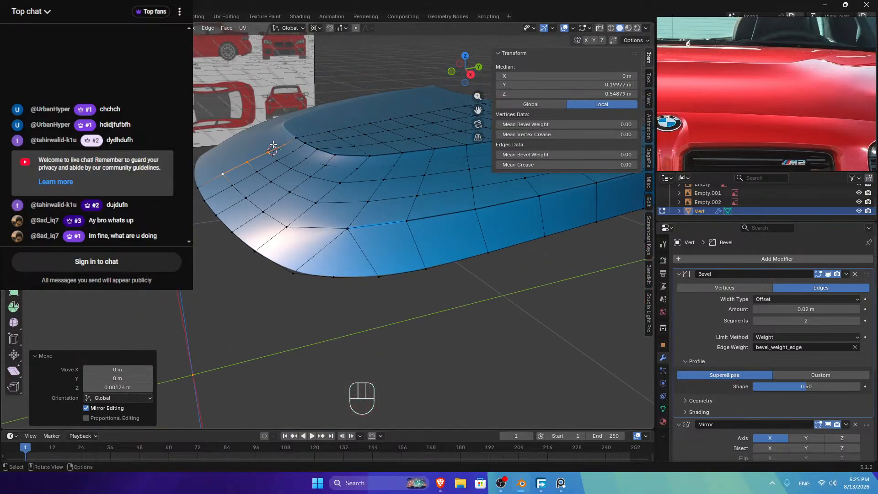
click(283, 145)
ctrl+click(355, 168)
right_click(366, 100)
mouse_move(365, 100)
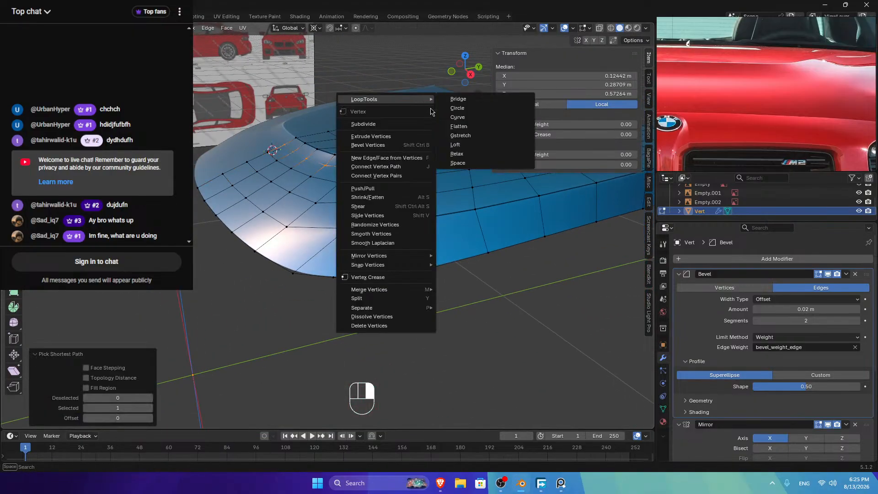
click(457, 154)
click(267, 155)
ctrl+click(337, 184)
right_click(345, 125)
mouse_move(345, 125)
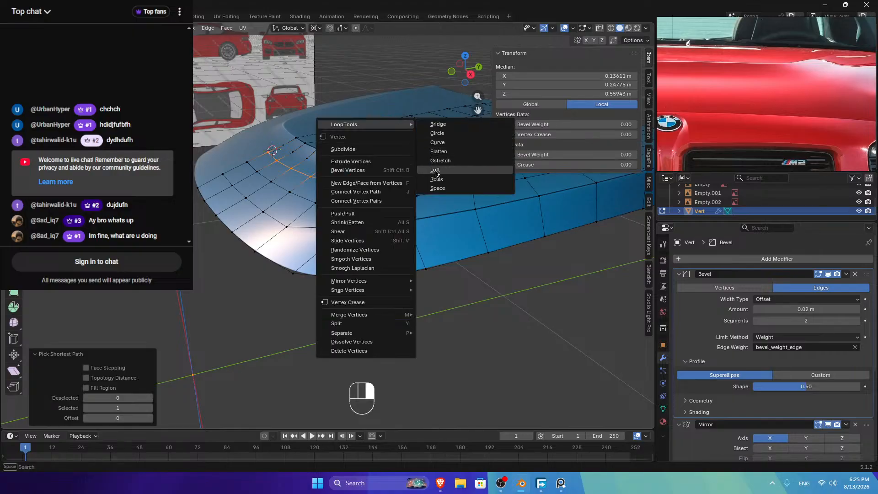
click(436, 179)
Step: Relax the next two corner vertex paths with LoopTools Relax
click(247, 163)
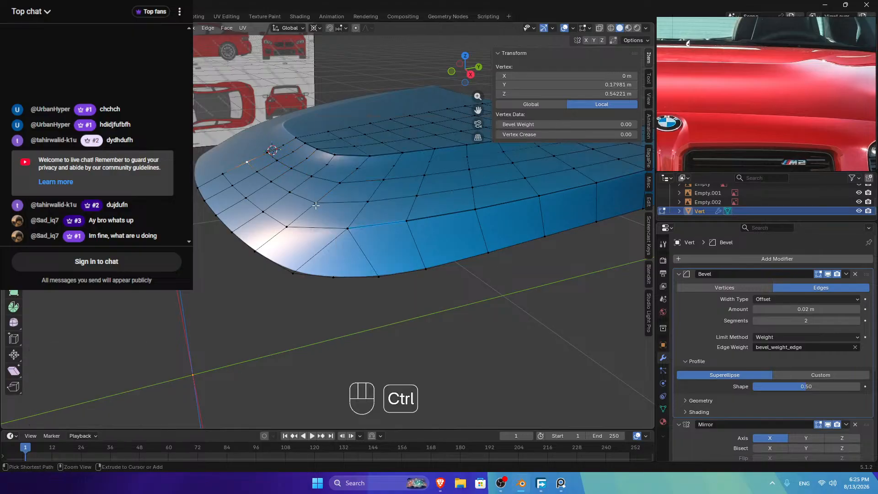
ctrl+click(291, 196)
right_click(337, 127)
mouse_move(391, 127)
click(429, 181)
click(221, 173)
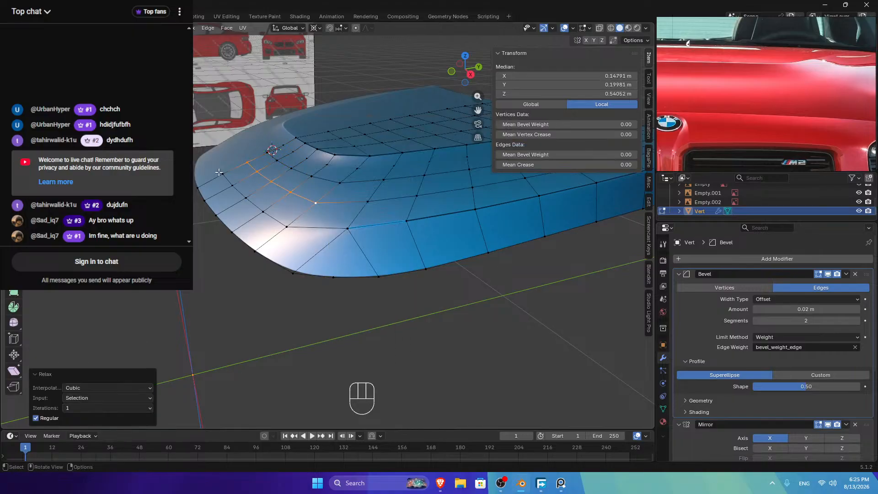
ctrl+click(287, 225)
right_click(350, 108)
mouse_move(388, 108)
click(448, 163)
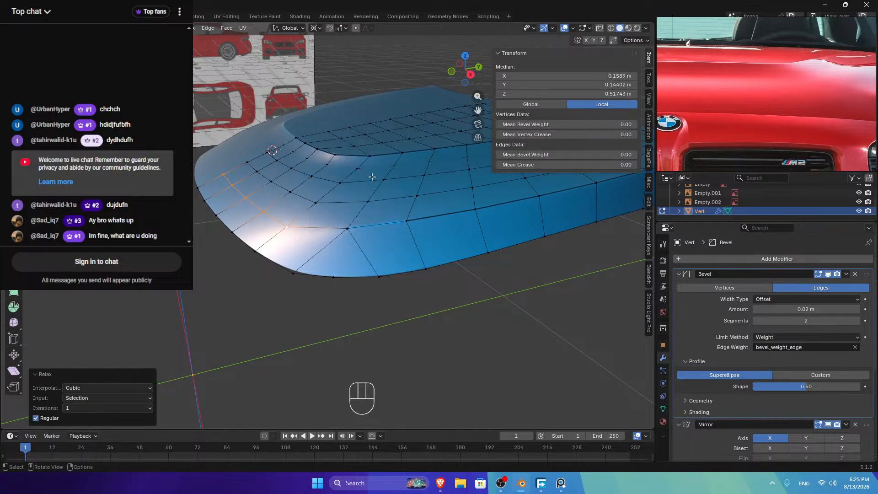
Step: Relax the left-edge vertex path, return to Object Mode, and check front and side views
click(197, 185)
ctrl+click(254, 251)
right_click(347, 106)
click(437, 164)
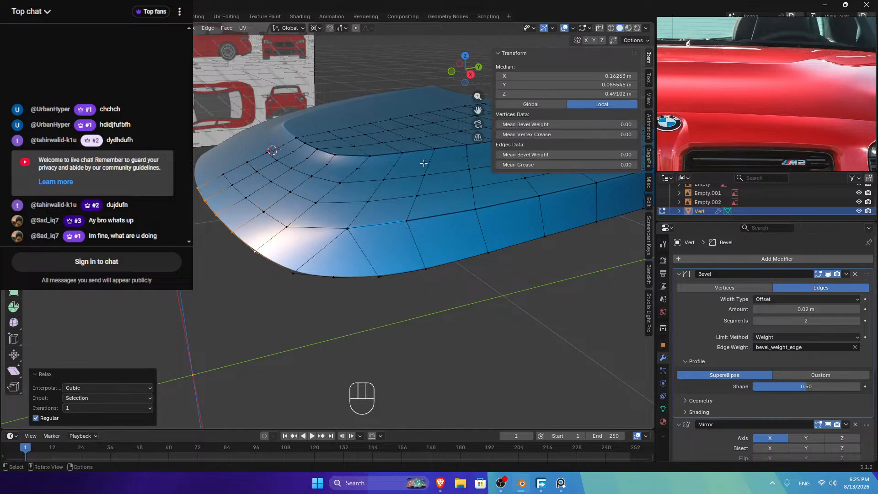
key(Tab)
mouse_move(461, 68)
mouse_down()
mouse_move(421, 80)
mouse_move(462, 78)
mouse_up()
click(465, 81)
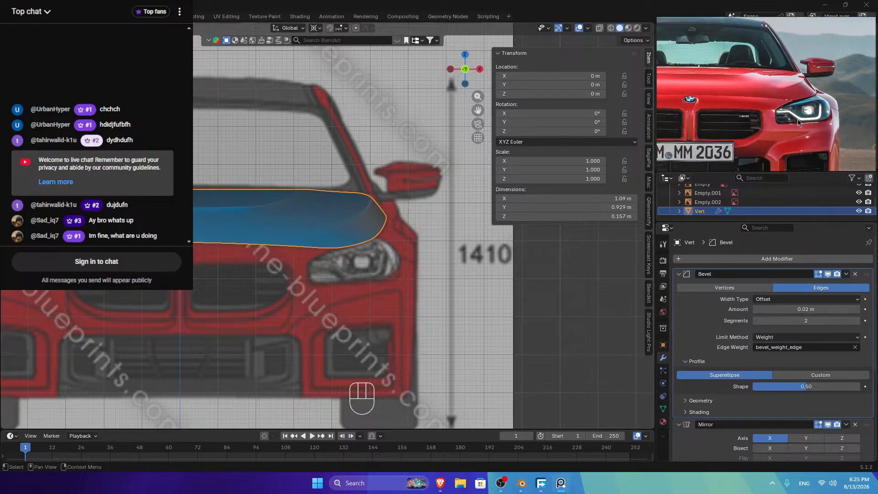
click(479, 69)
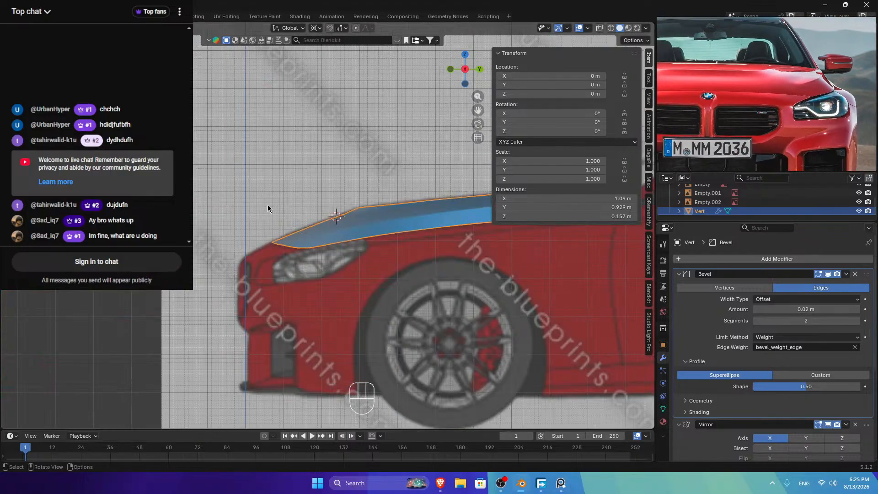
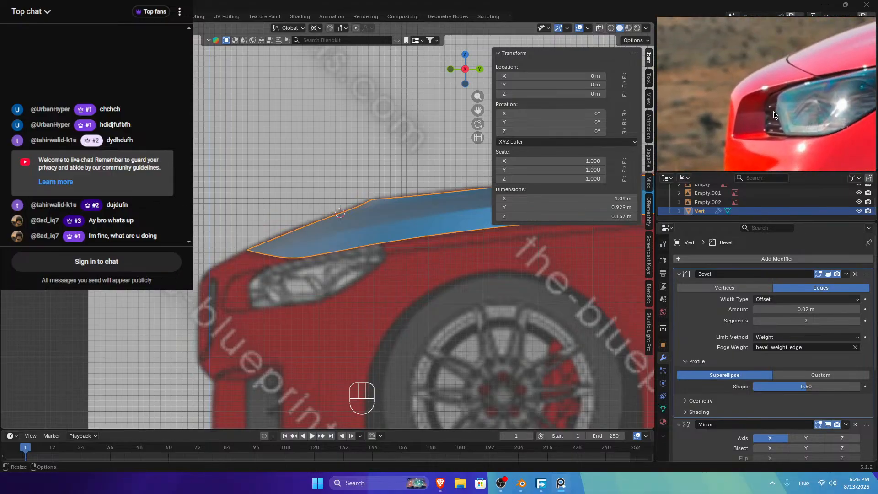
Step: Extrude three vertices from the hood corner down along the headlight's inner side
click(298, 260)
key(Tab)
click(294, 259)
key(Tab)
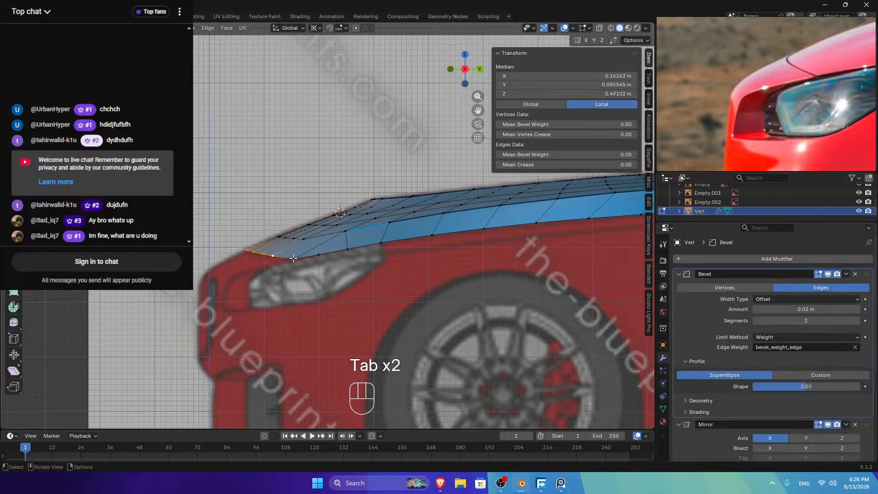
scroll(295, 270, up, 2)
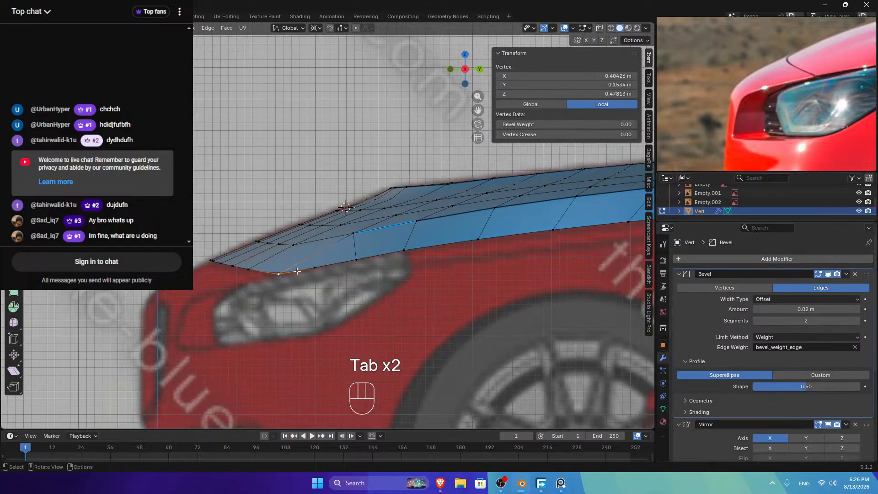
key(e)
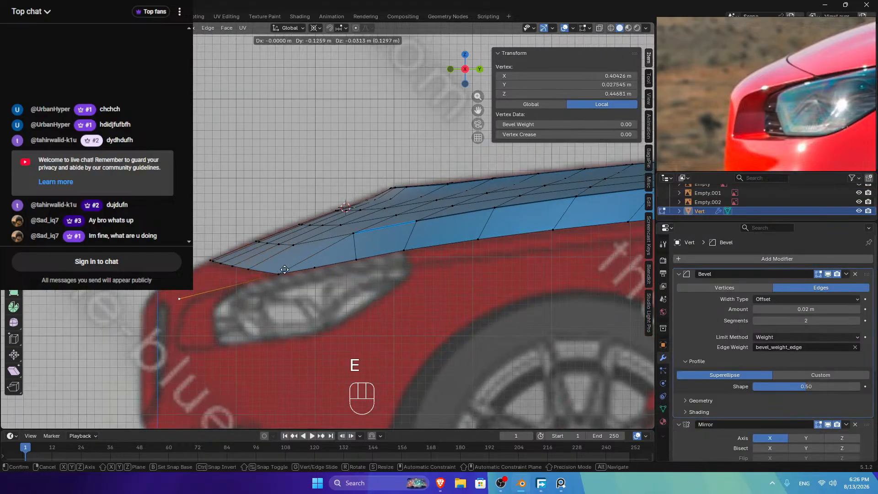
click(298, 267)
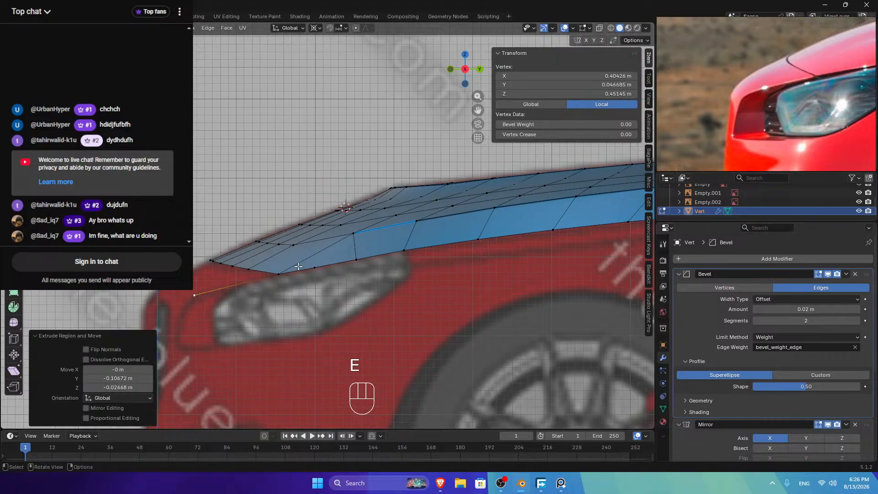
key(e)
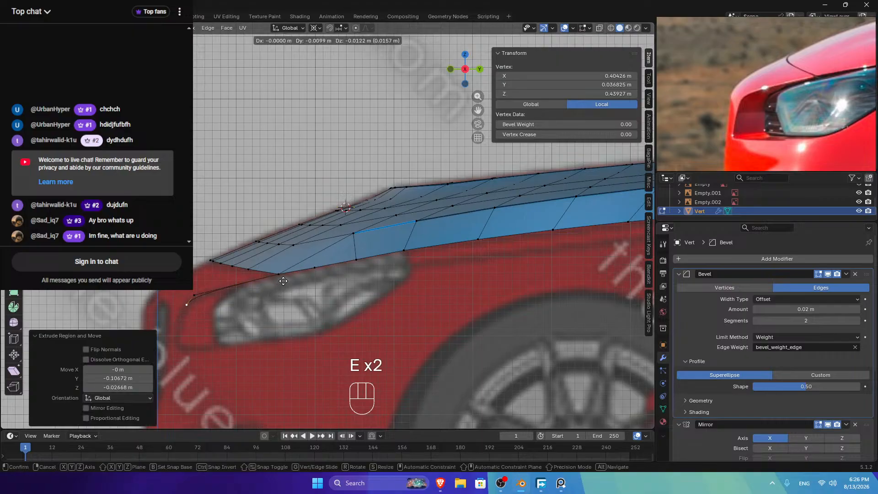
click(281, 281)
key(e)
click(261, 335)
ctrl+click(194, 295)
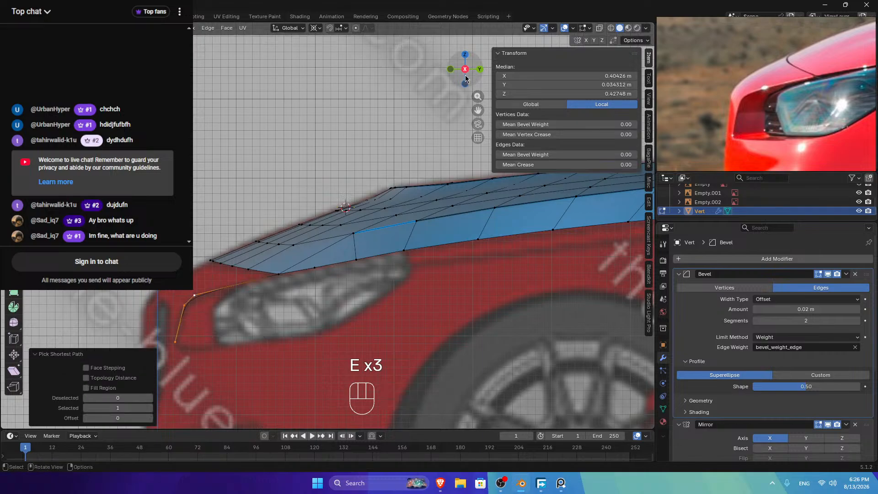
Step: In front view, shift the new edge inward along X and frame the headlight reference
click(451, 70)
key(g)
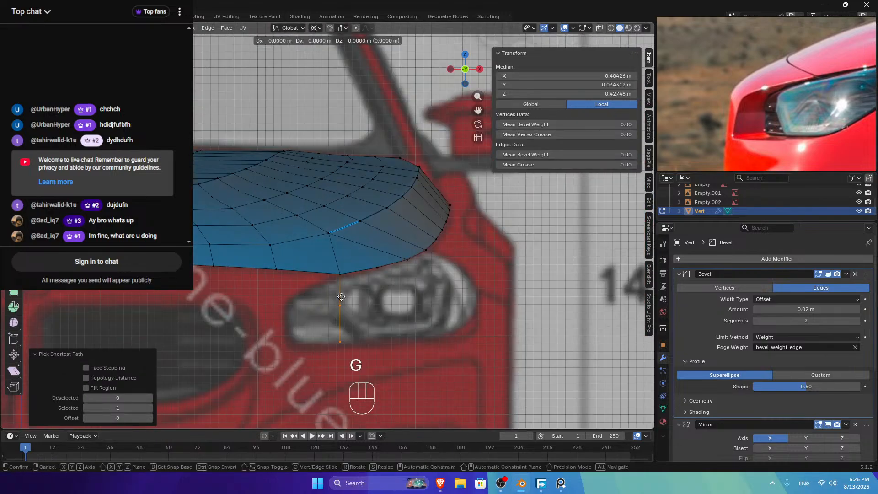
key(x)
key(shift)
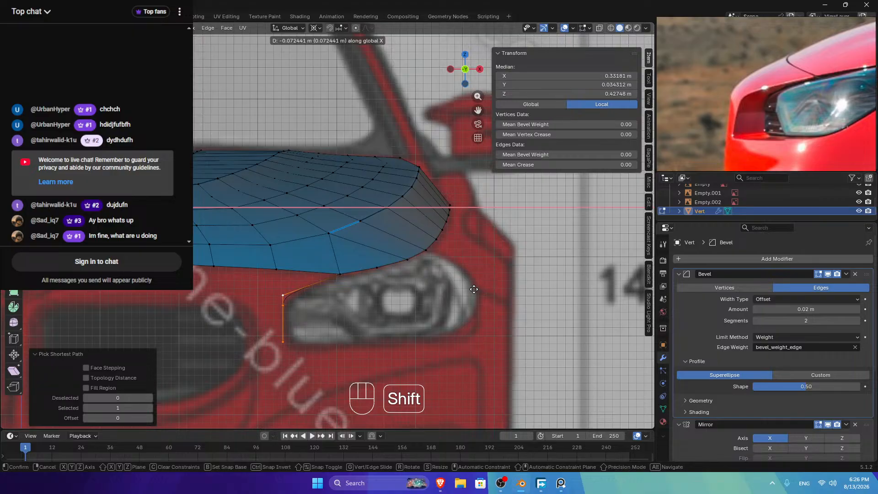
click(472, 289)
scroll(741, 122, down, 10)
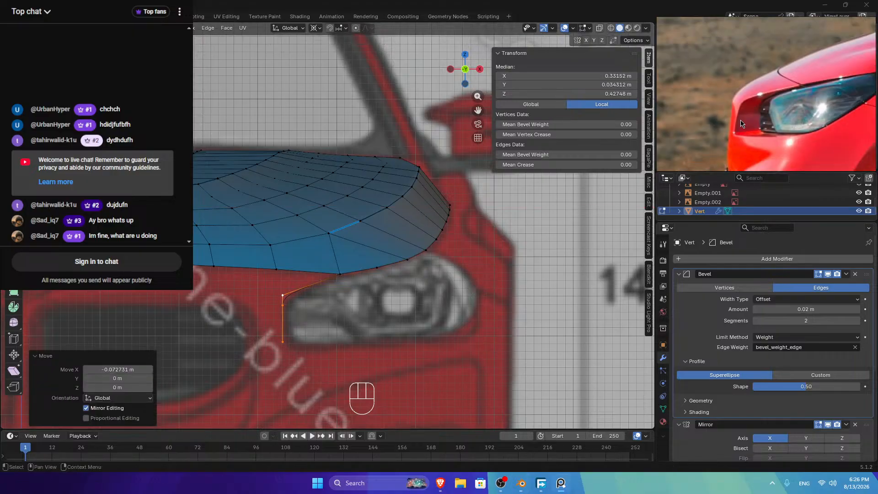
double_click(714, 139)
scroll(789, 124, up, 5)
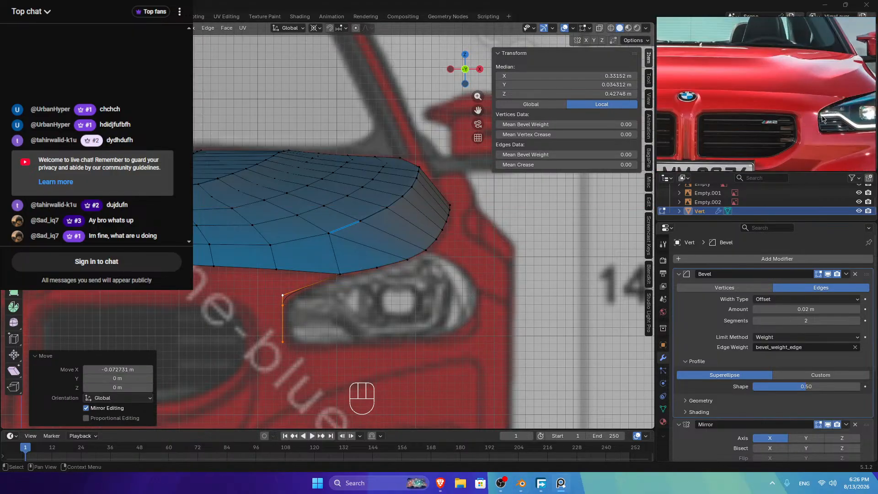
middle_drag(828, 103, 798, 119)
scroll(794, 110, up, 6)
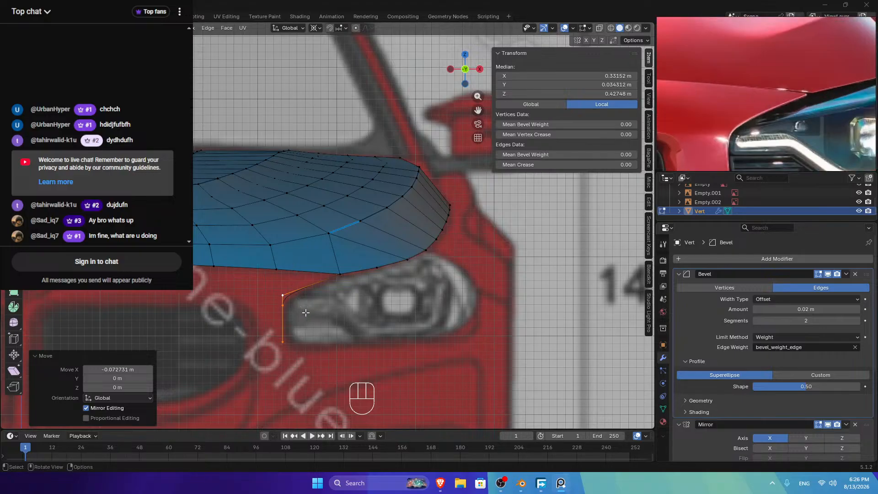
Step: Lower the vertical edge slightly along Z
click(286, 303)
ctrl+click(284, 324)
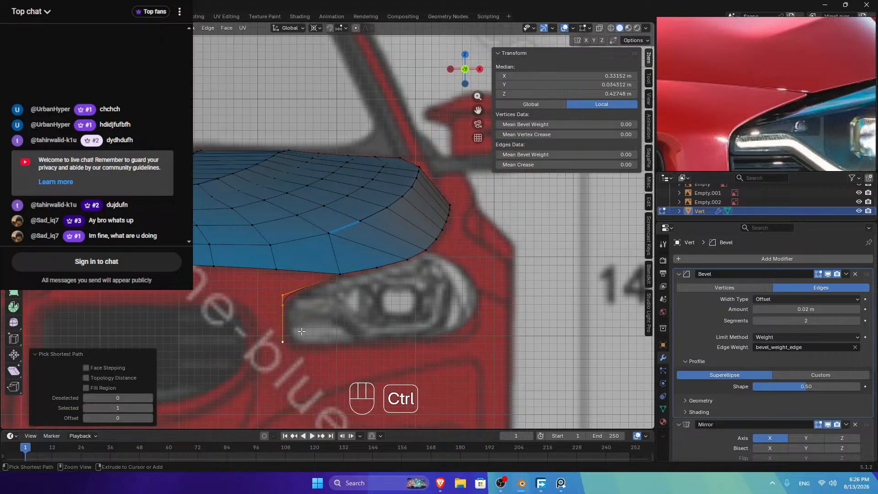
key(g)
key(z)
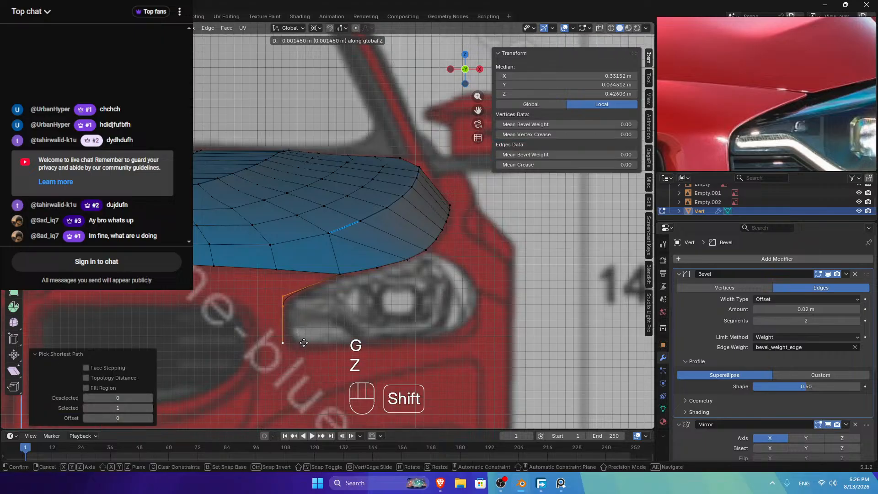
click(284, 312)
Step: Move the bottom vertex of the vertical edge along X and check the shape from the side
click(283, 306)
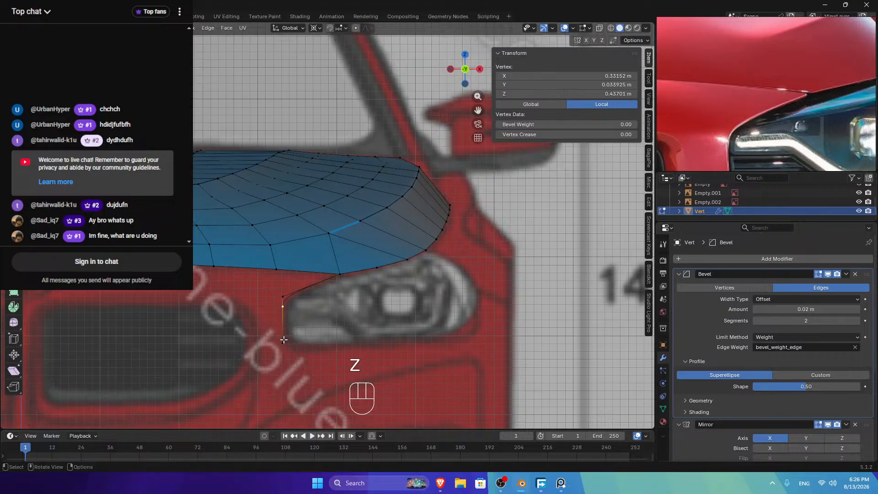
ctrl+click(297, 327)
shift+click(285, 308)
key(g)
key(x)
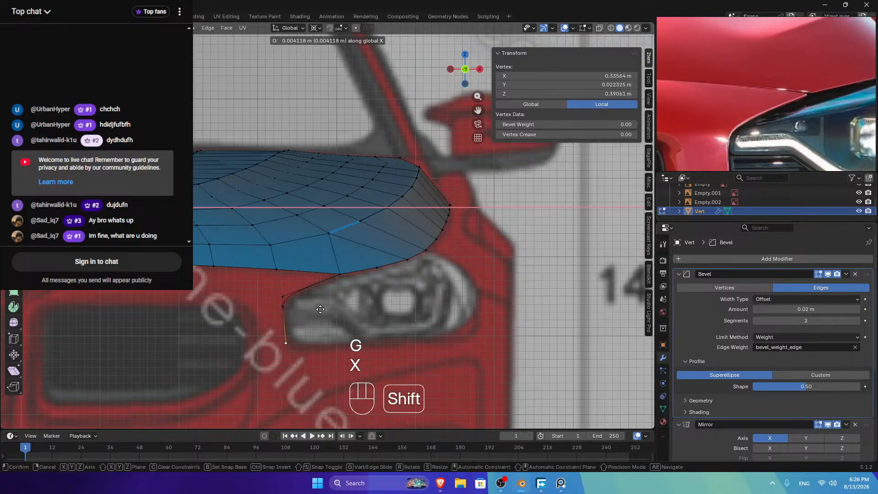
click(320, 310)
key(Tab)
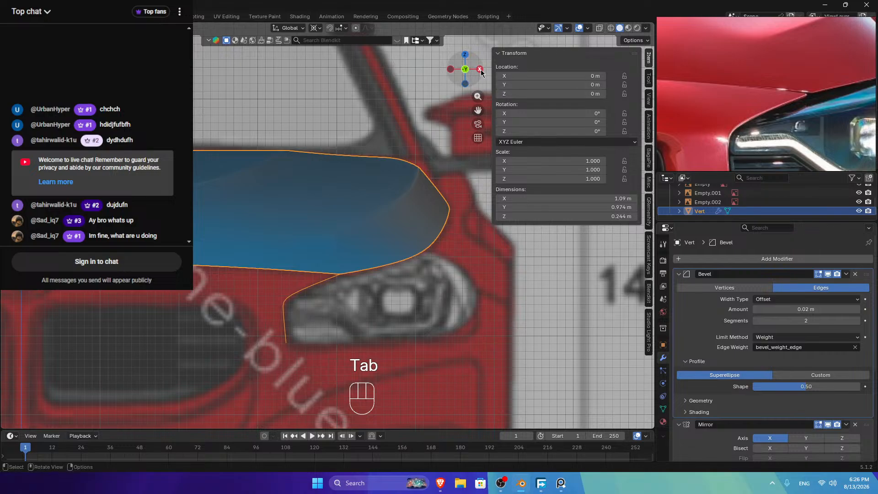
key(Tab)
click(480, 69)
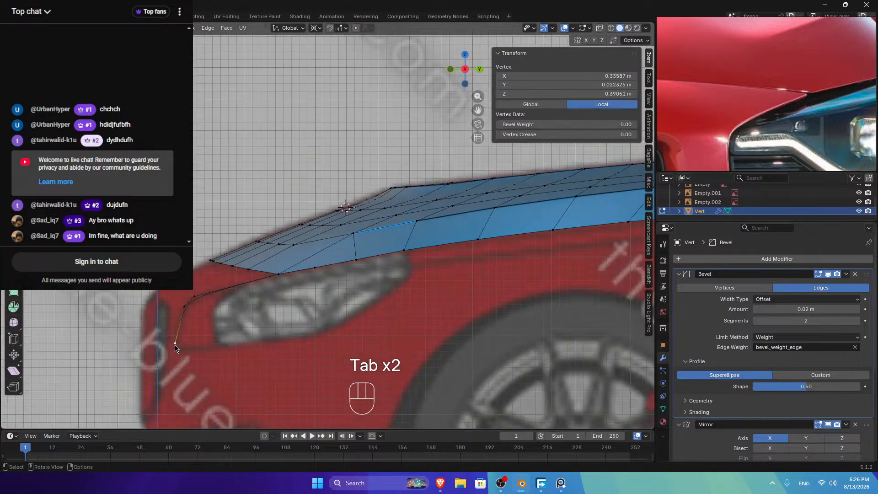
Step: Extrude two more vertices from the bottom vertex toward the grille and align them along X
key(e)
click(183, 350)
key(e)
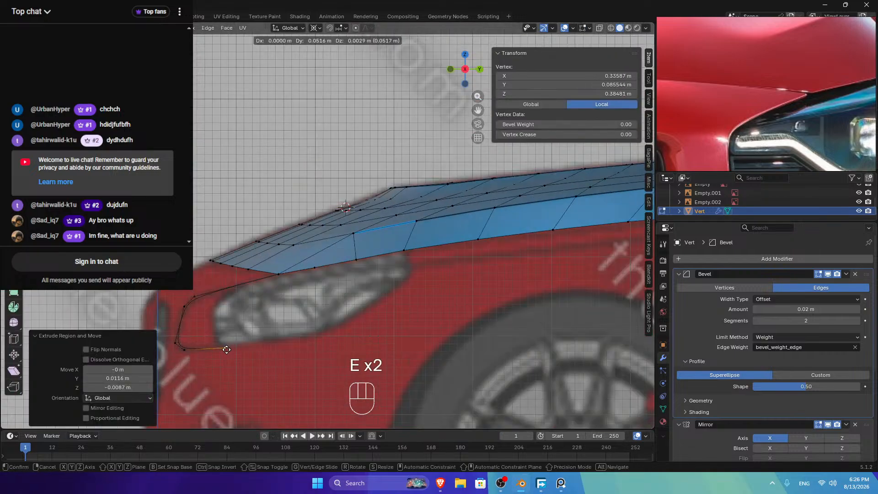
click(219, 349)
ctrl+click(184, 350)
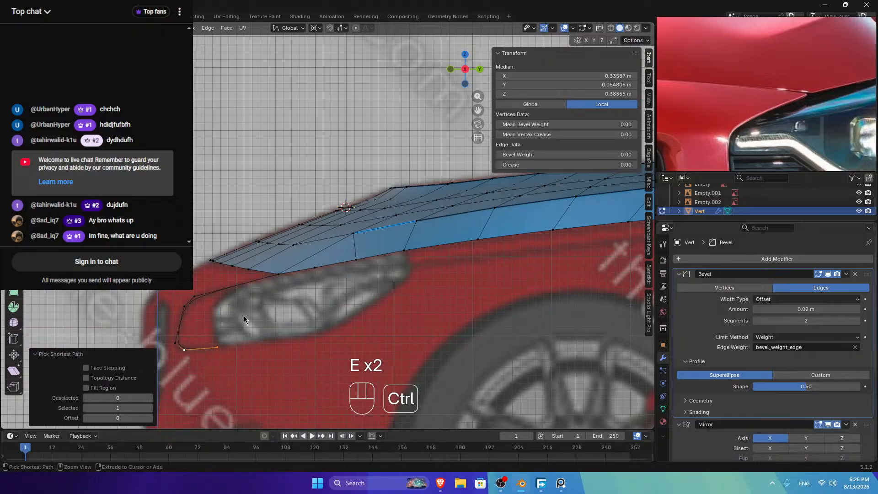
click(451, 70)
key(g)
key(x)
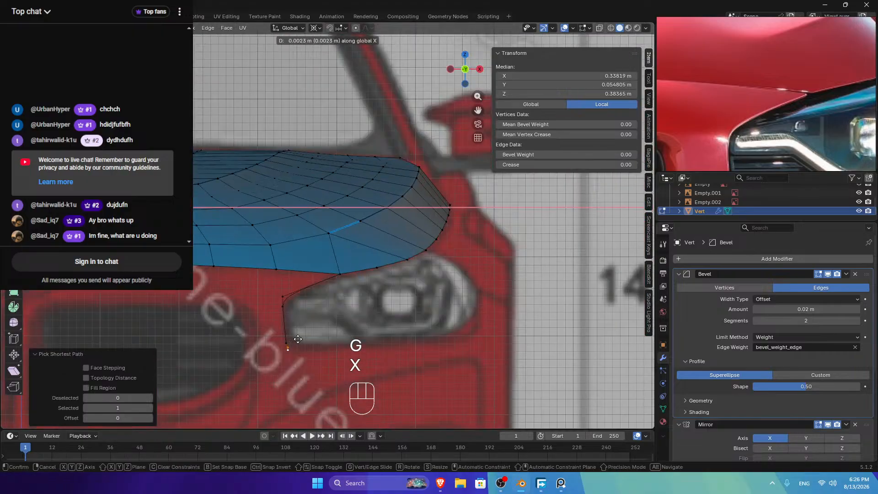
shift+click(427, 277)
Step: From the top view, move the upper new vertex along X
click(465, 54)
scroll(442, 126, up, 3)
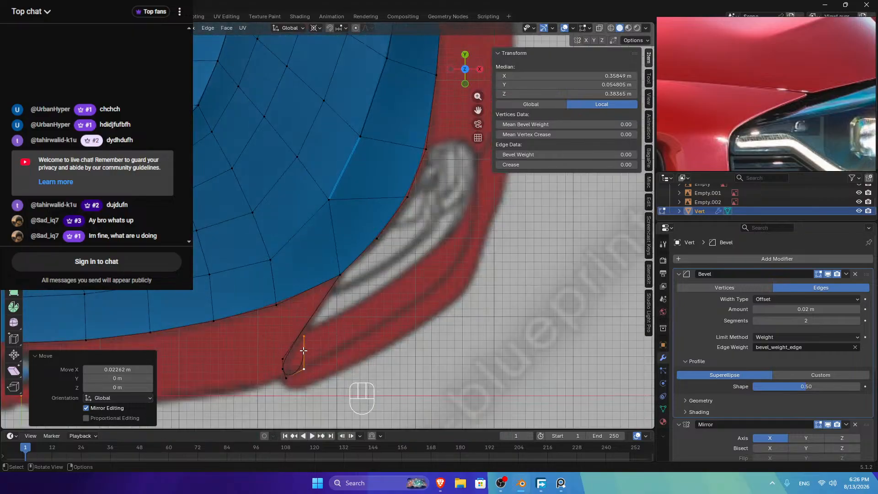
shift+click(304, 367)
key(g)
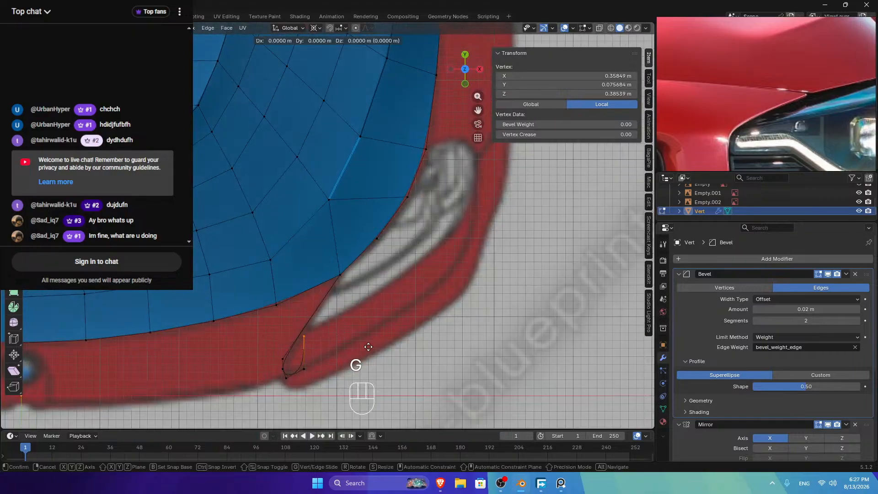
key(x)
click(2, 316)
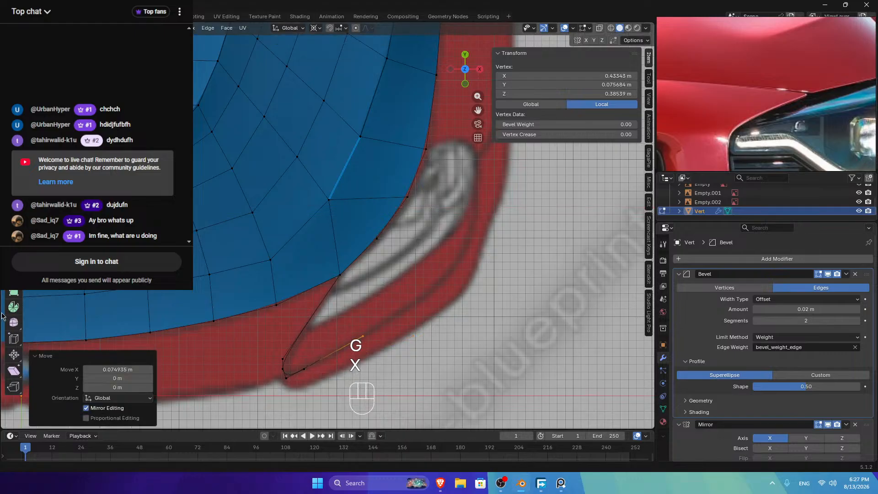
click(479, 69)
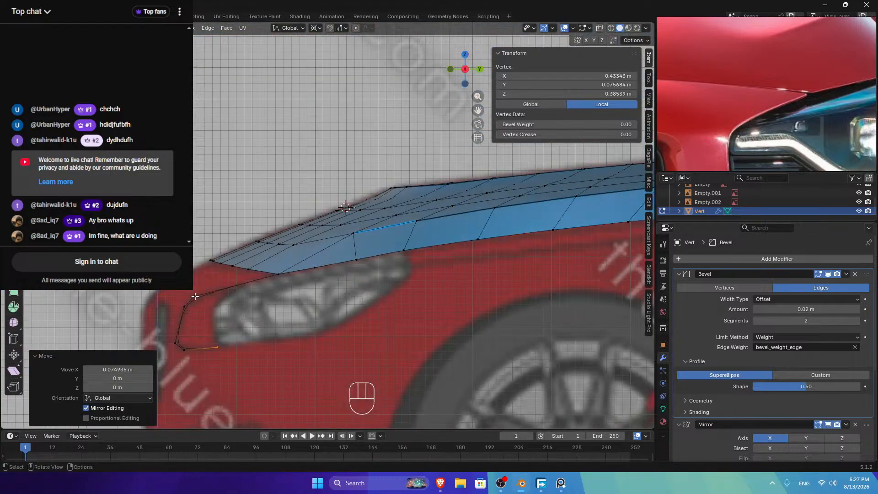
click(450, 69)
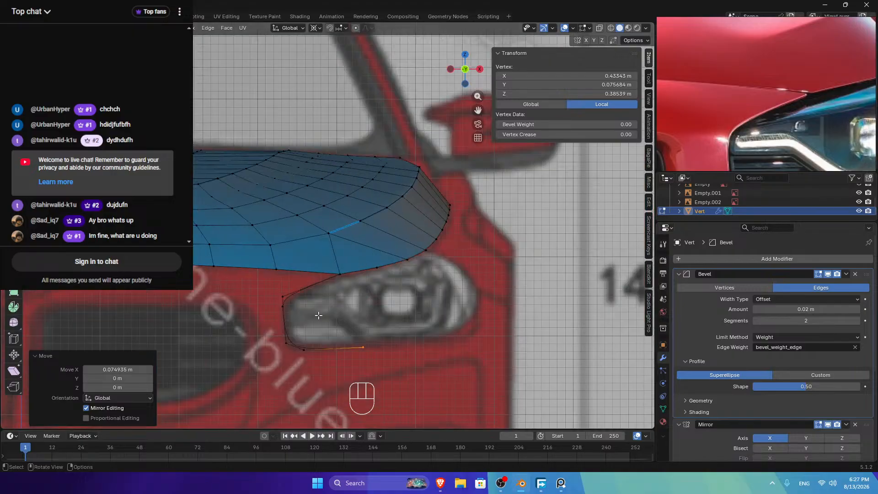
Step: Smooth the new edge chain with LoopTools Relax
ctrl+click(299, 350)
right_click(413, 234)
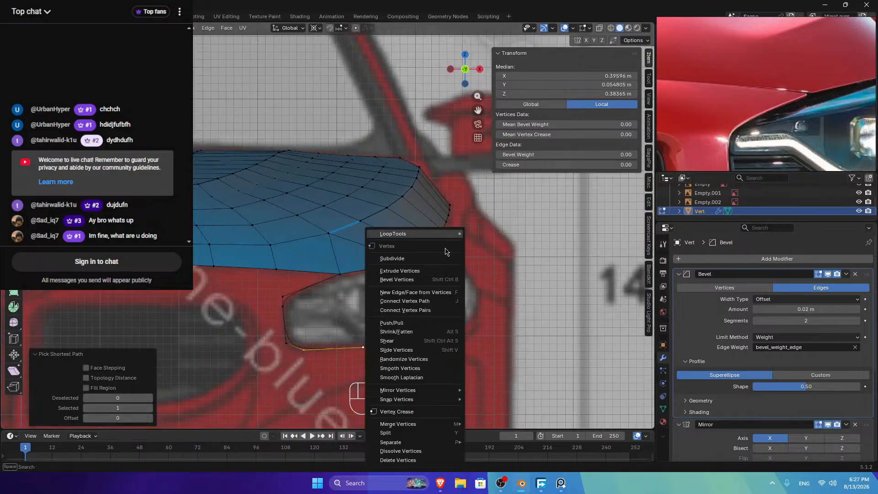
mouse_move(414, 234)
click(485, 288)
key(Tab)
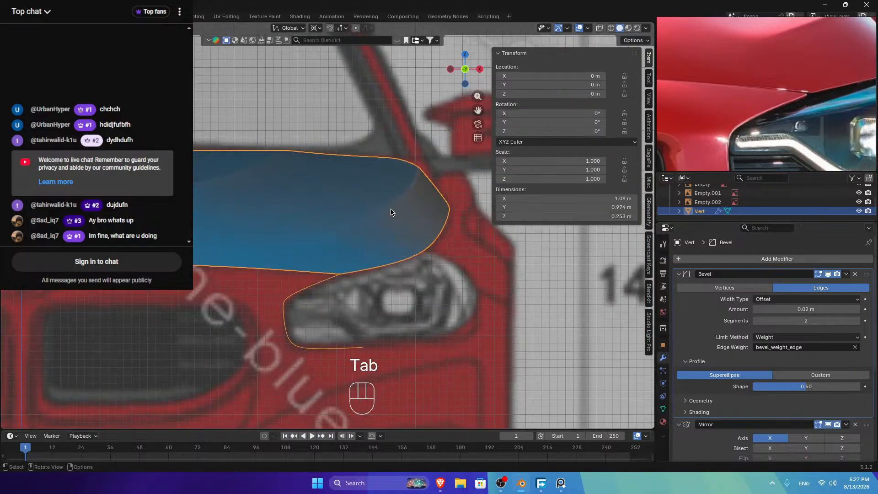
key(Tab)
Step: Add a centred loop cut and reposition the vertical edge's vertices along Z and X
key(ctrl+r)
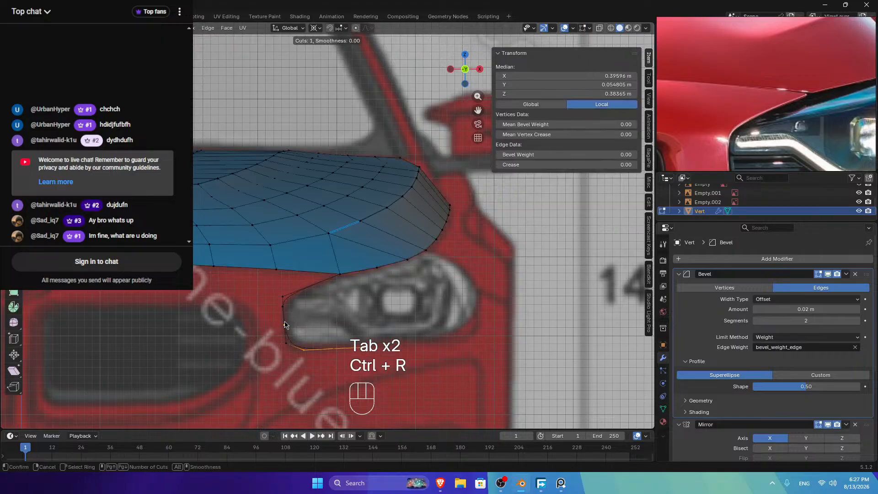
click(346, 272)
right_click(346, 272)
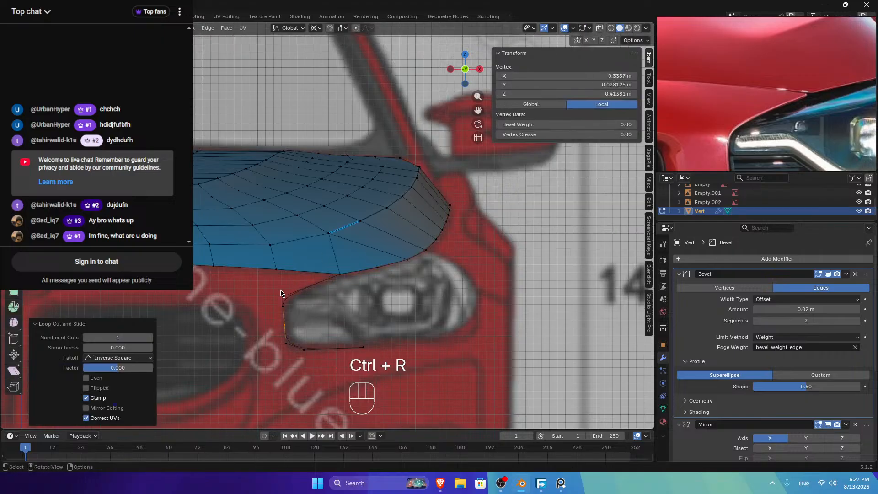
click(282, 296)
shift+click(282, 307)
key(g)
key(z)
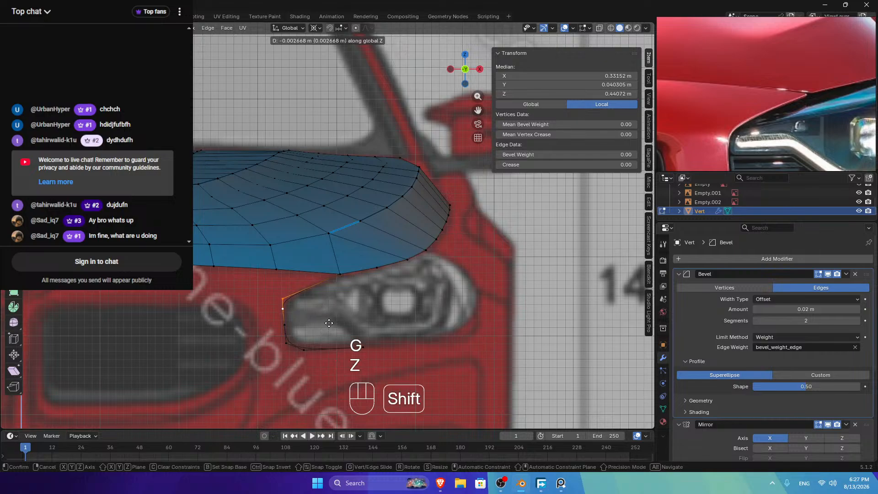
click(329, 323)
key(g)
key(x)
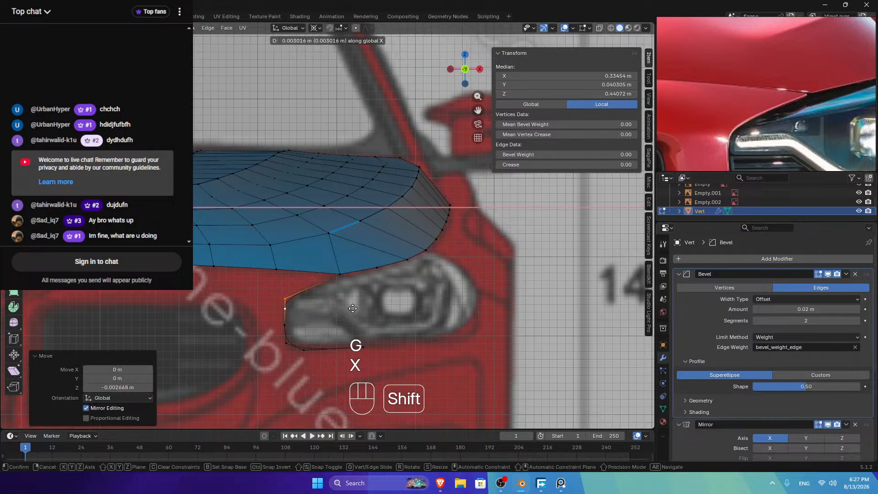
click(354, 306)
Step: Check the hood from above and nudge the headlight's pointed tip vertex along X
key(Tab)
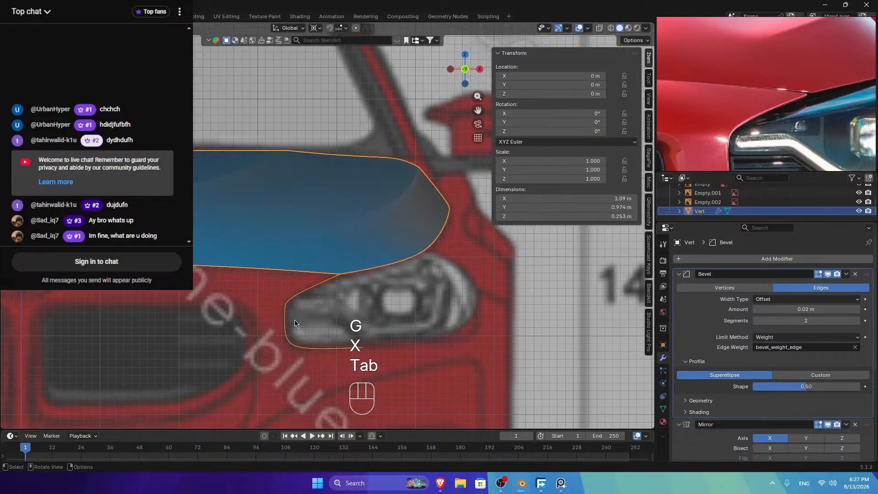
click(465, 54)
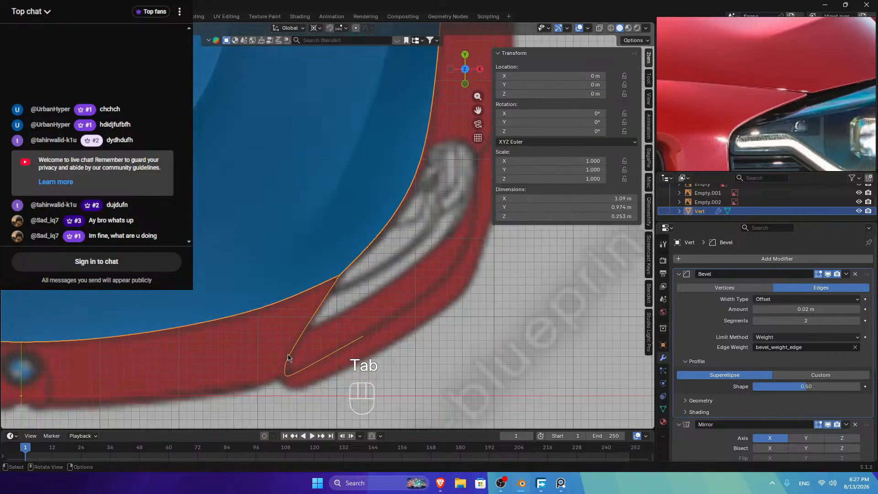
key(Tab)
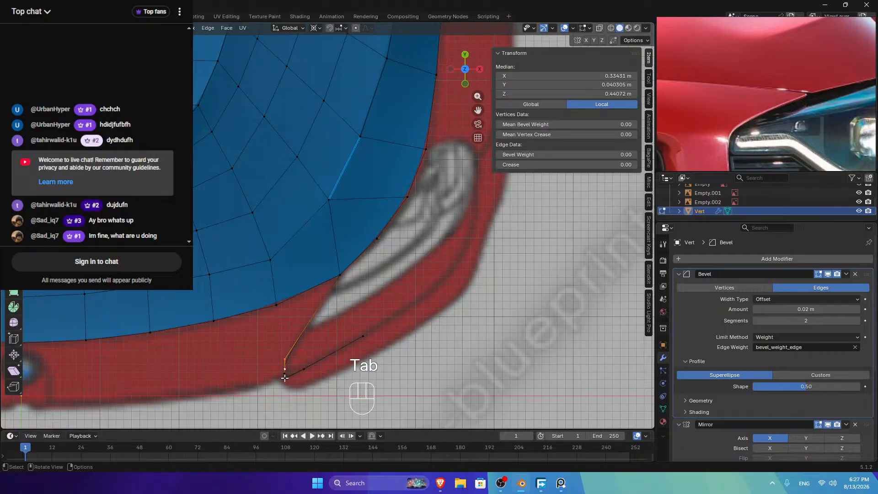
key(Tab)
scroll(285, 274, up, 5)
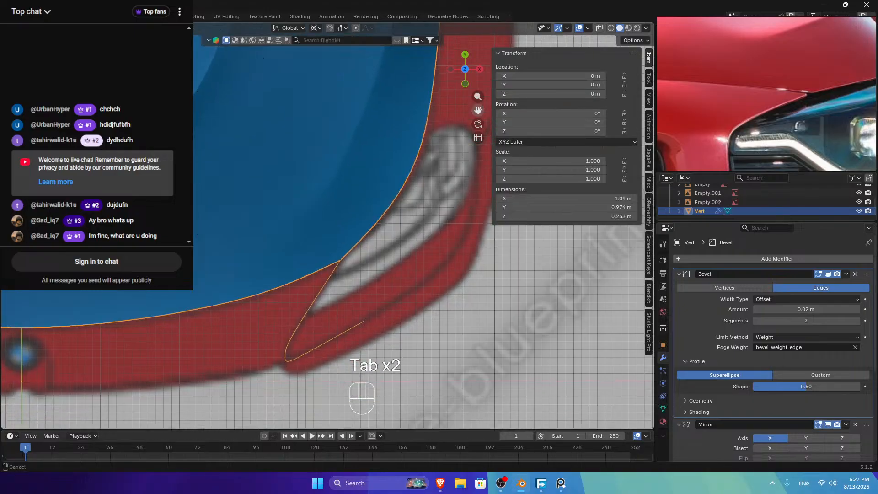
key(Tab)
click(284, 274)
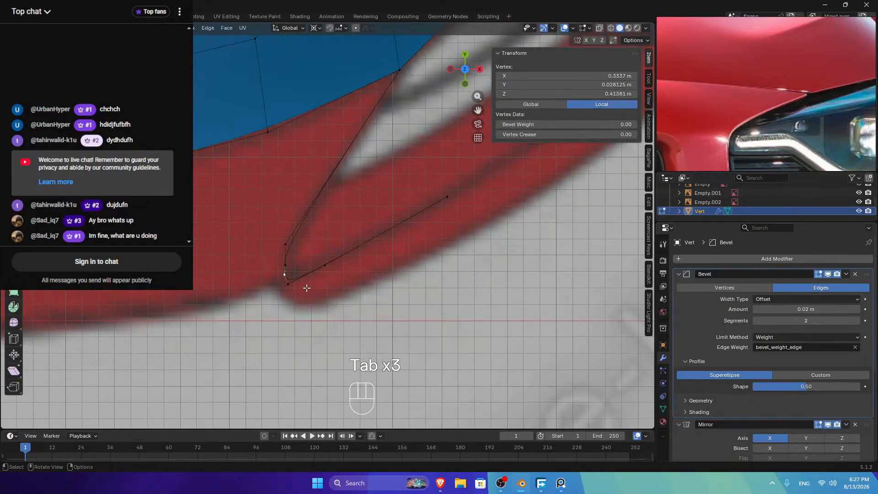
key(g)
key(x)
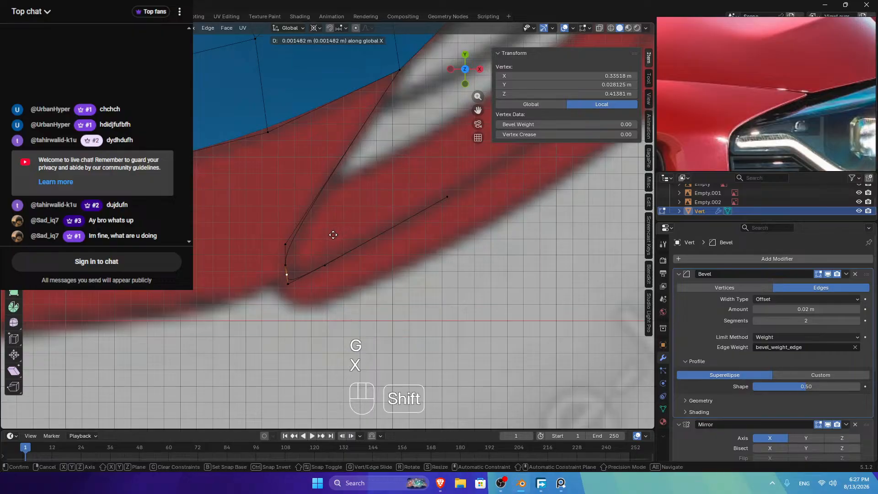
click(296, 289)
Step: Extrude three vertices from the tip leftward along the top of the grille
key(Tab)
key(Tab)
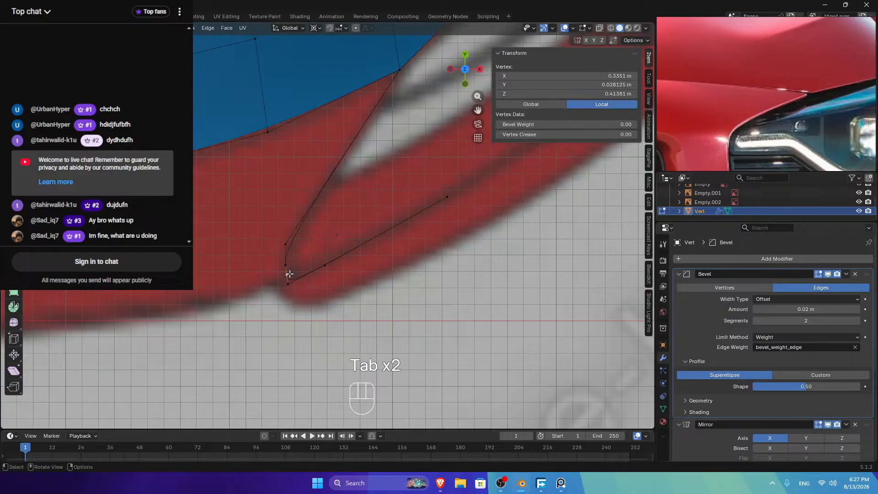
scroll(286, 275, down, 4)
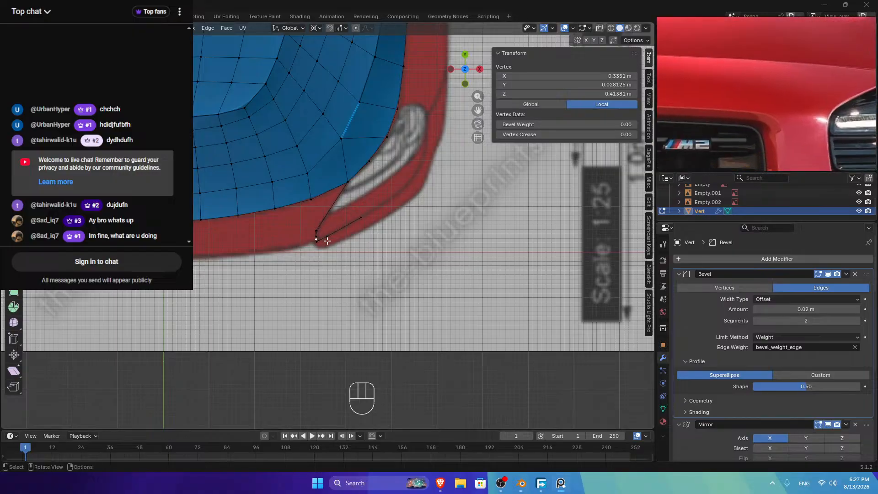
click(312, 238)
scroll(312, 237, up, 5)
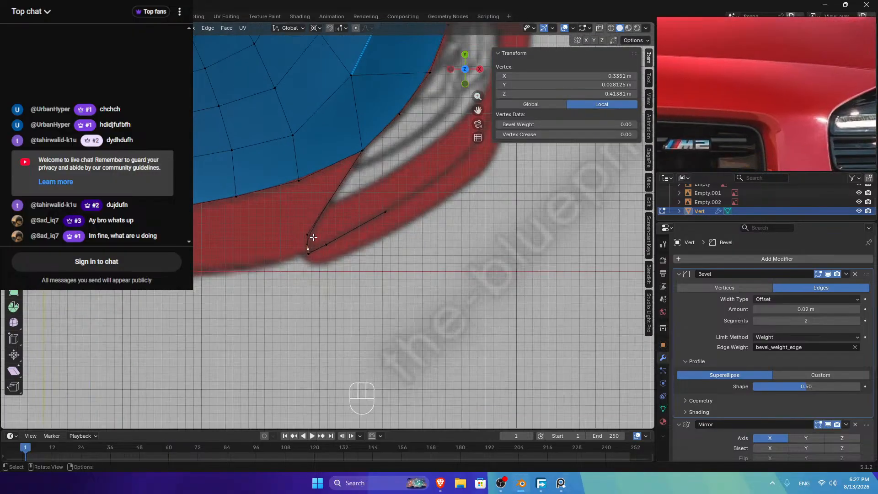
key(e)
click(243, 273)
scroll(242, 273, down, 2)
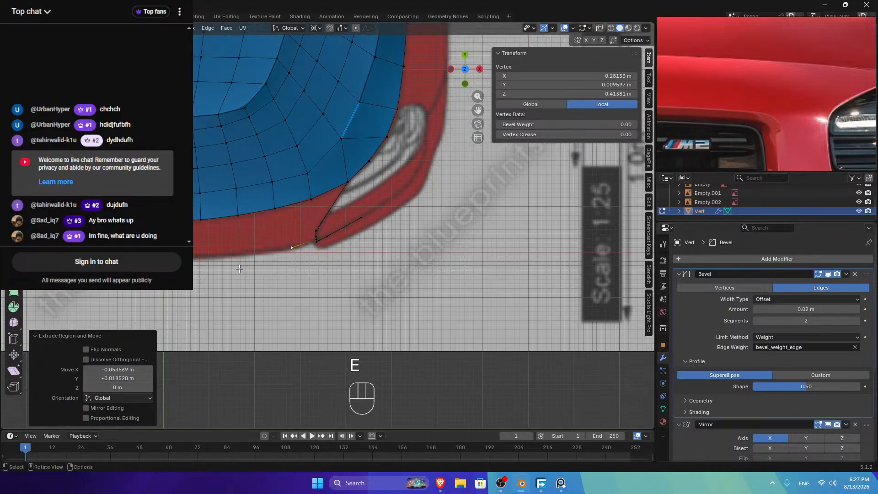
key(e)
click(228, 261)
key(e)
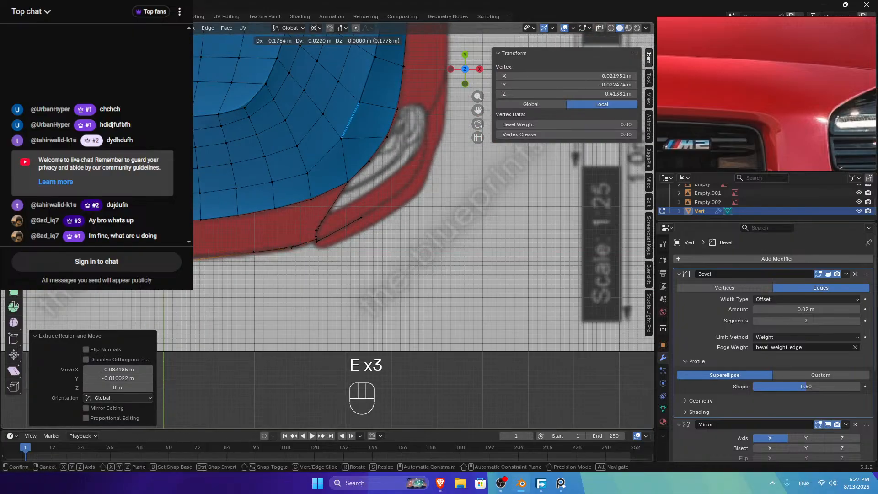
click(217, 257)
ctrl+click(291, 247)
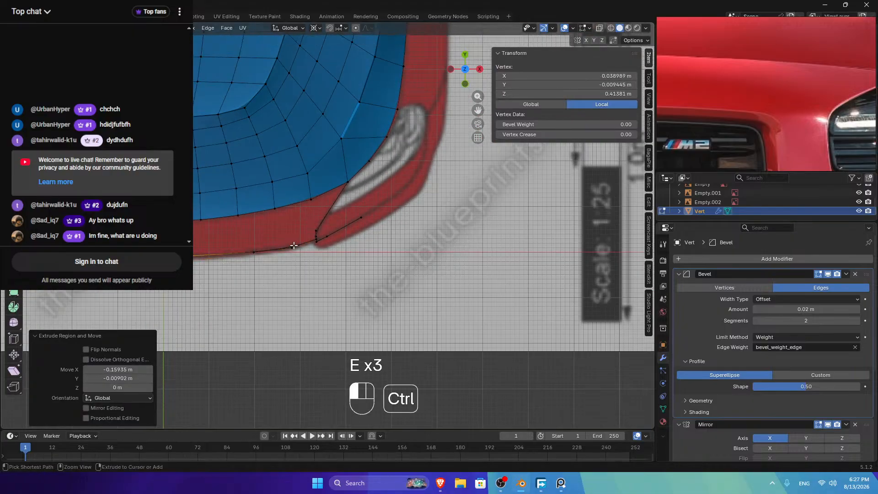
Step: In front view, try shifting the new edge along X, then undo it
click(464, 84)
scroll(279, 253, up, 2)
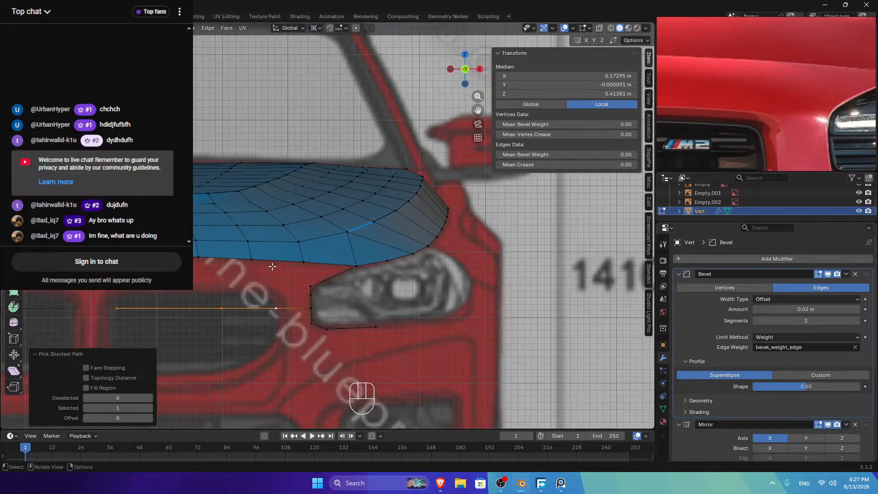
key(g)
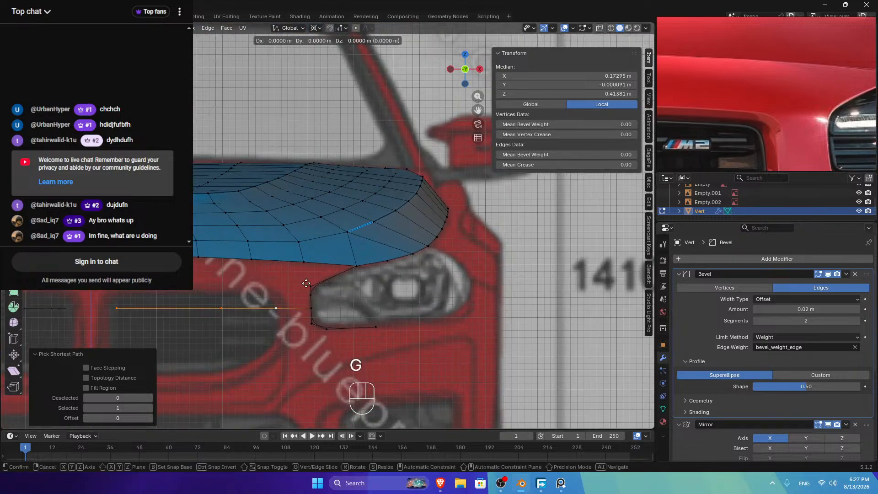
key(x)
shift+click(306, 301)
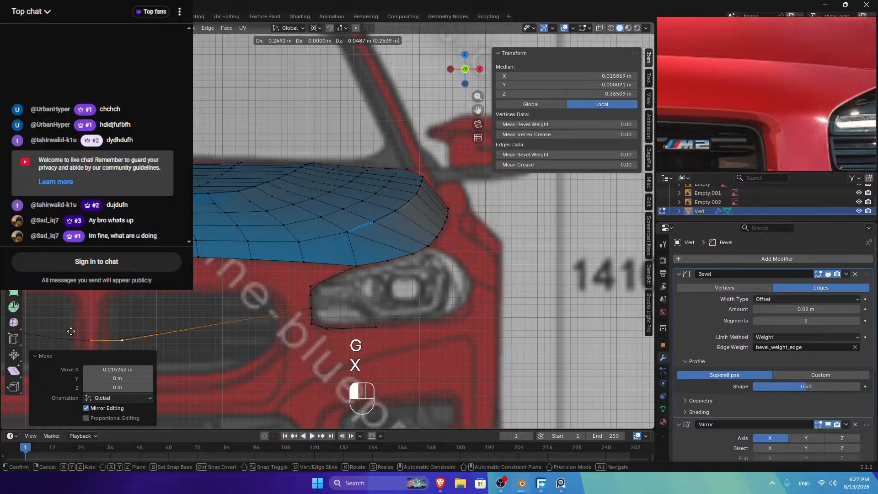
key(ctrl+z)
Step: Delete the stray curved edge trailing left from the headlight using Delete > Edges
click(126, 308)
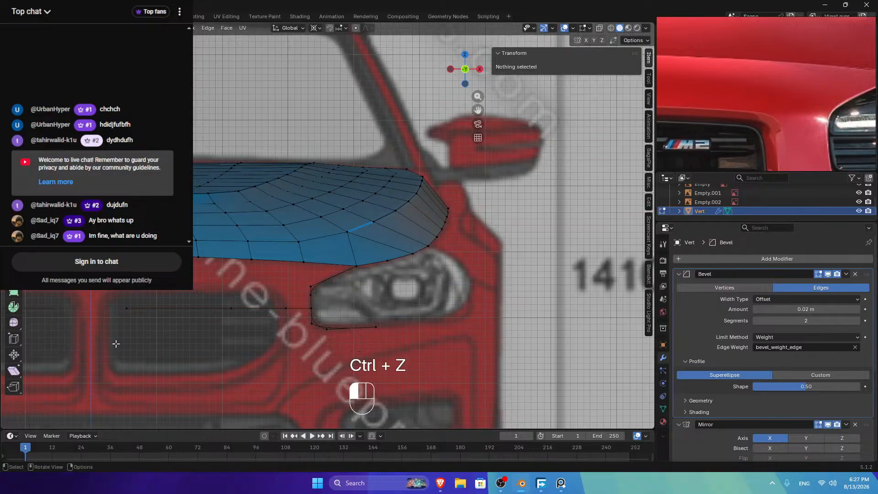
drag(127, 308, 203, 331)
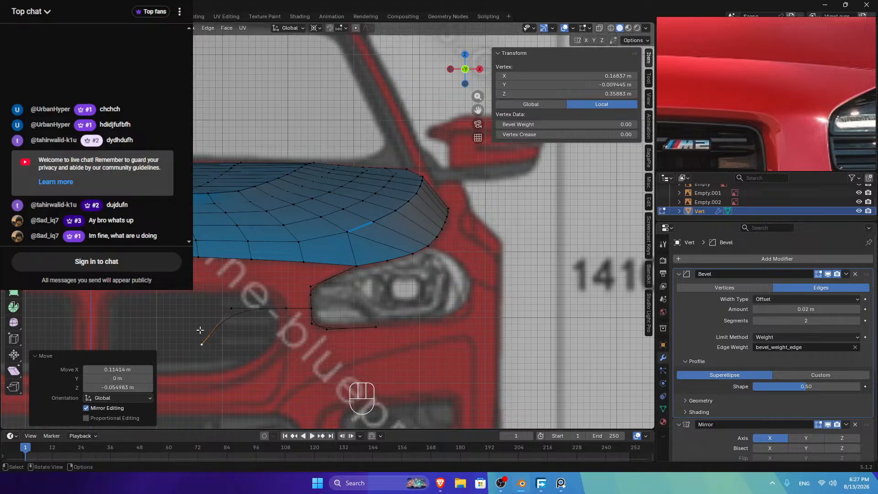
key(Delete)
key(Escape)
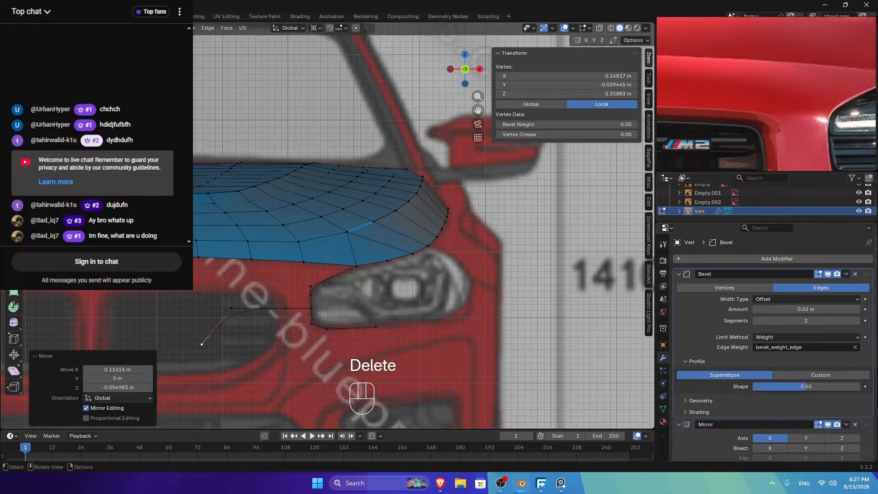
shift+click(231, 309)
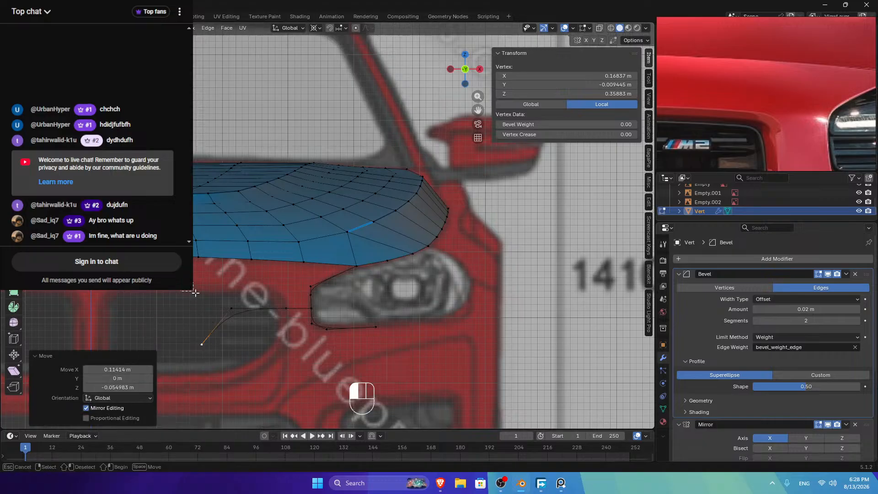
key(Delete)
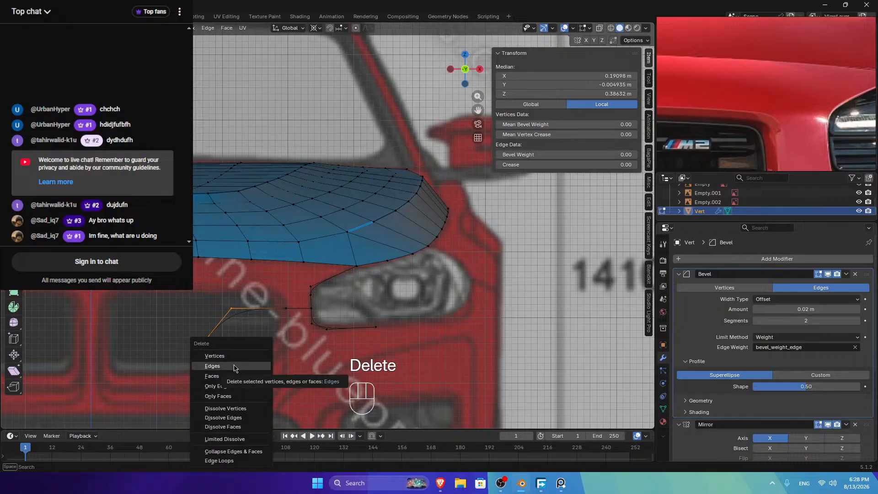
click(234, 367)
click(310, 287)
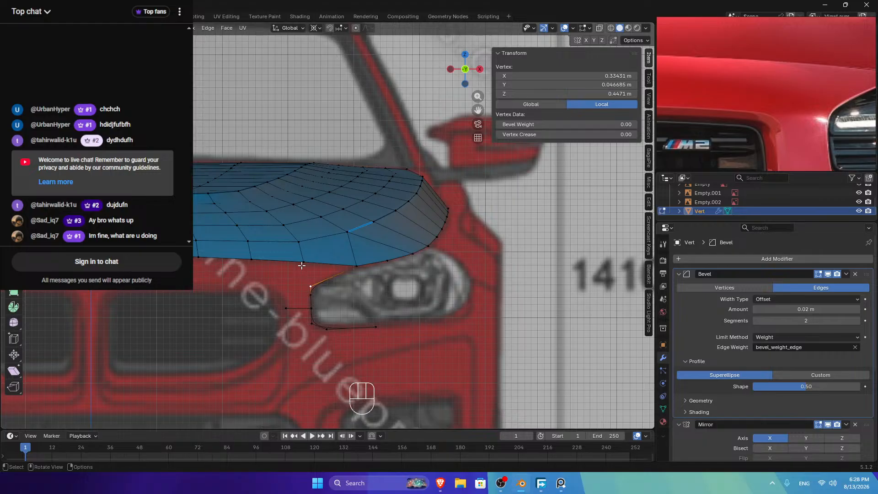
key(KP_3)
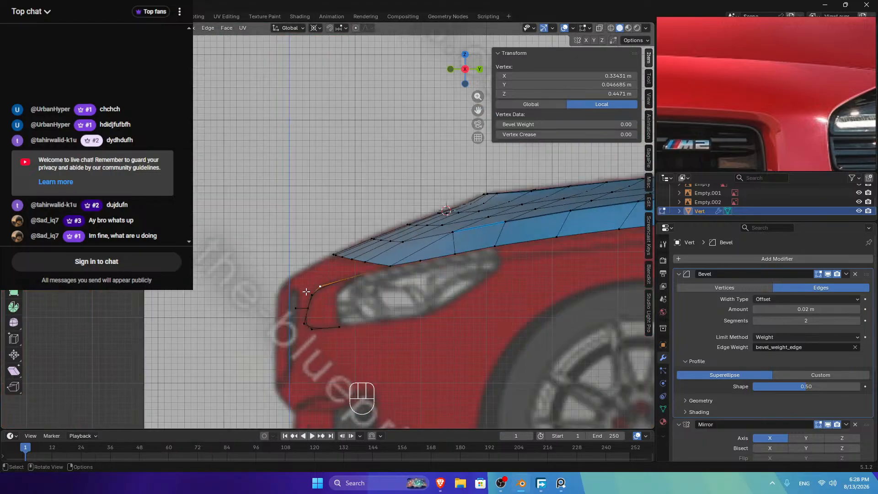
click(296, 312)
key(g)
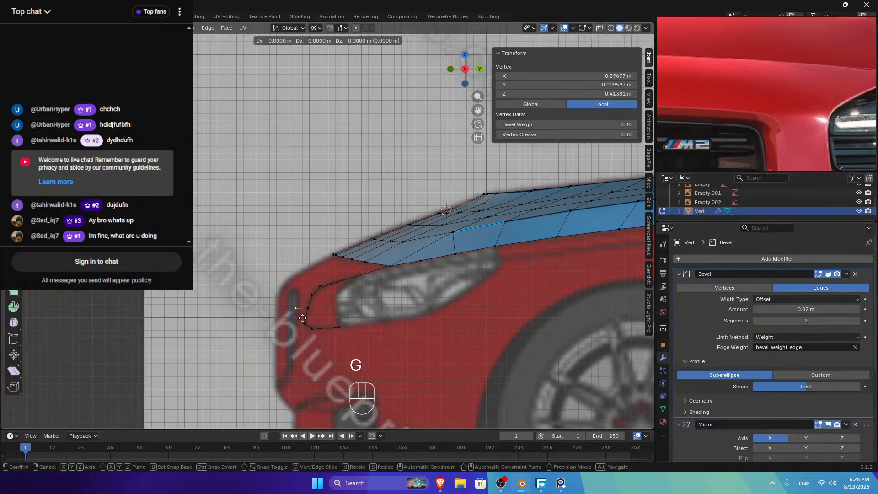
key(x)
right_click(327, 316)
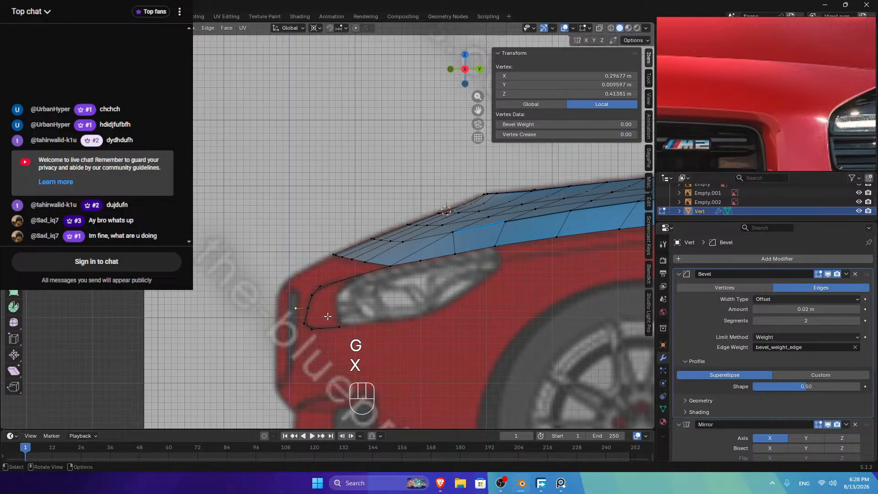
key(g)
key(y)
shift+click(349, 313)
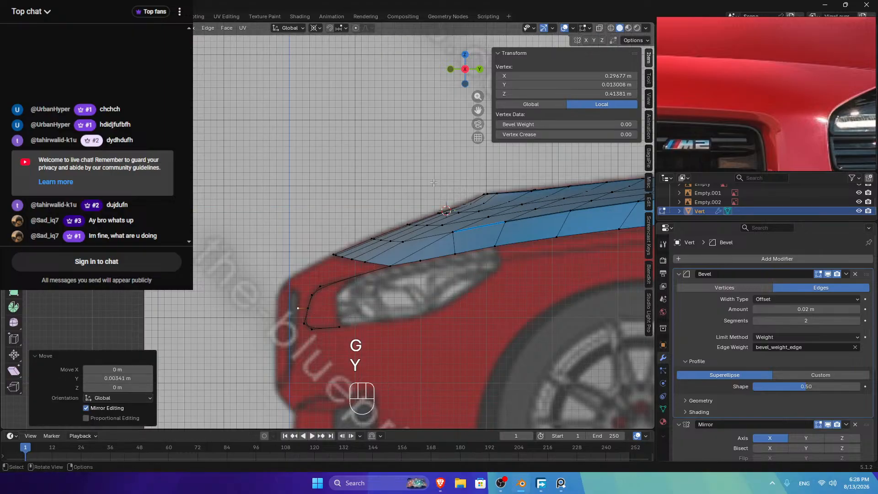
click(326, 257)
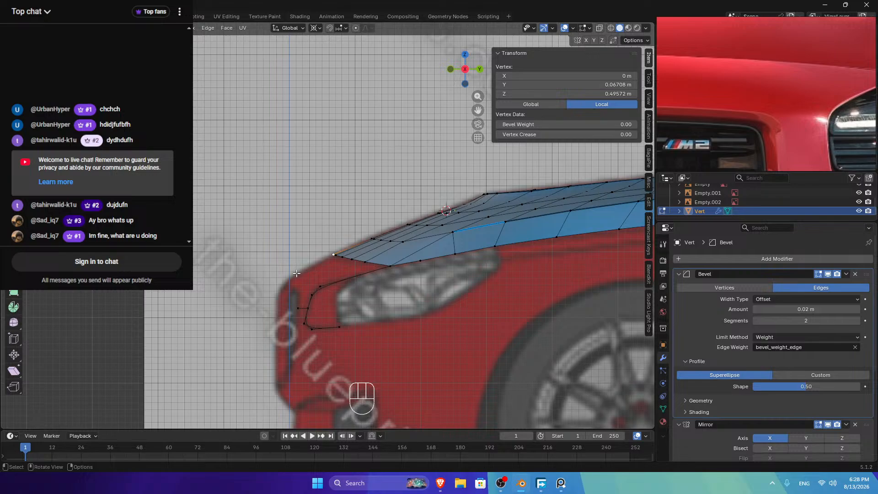
key(e)
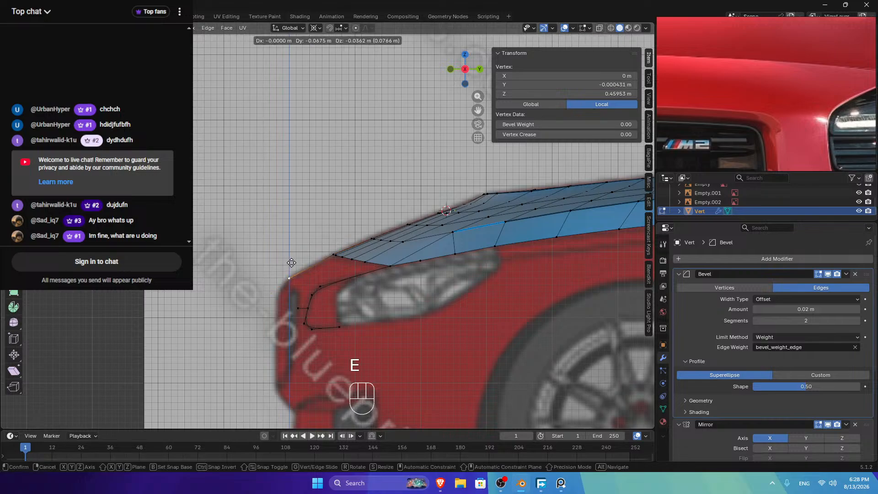
click(291, 262)
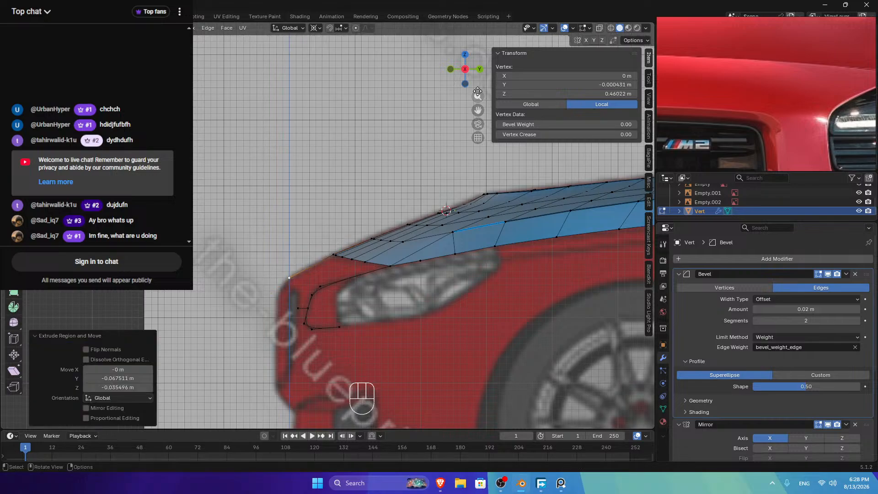
click(452, 69)
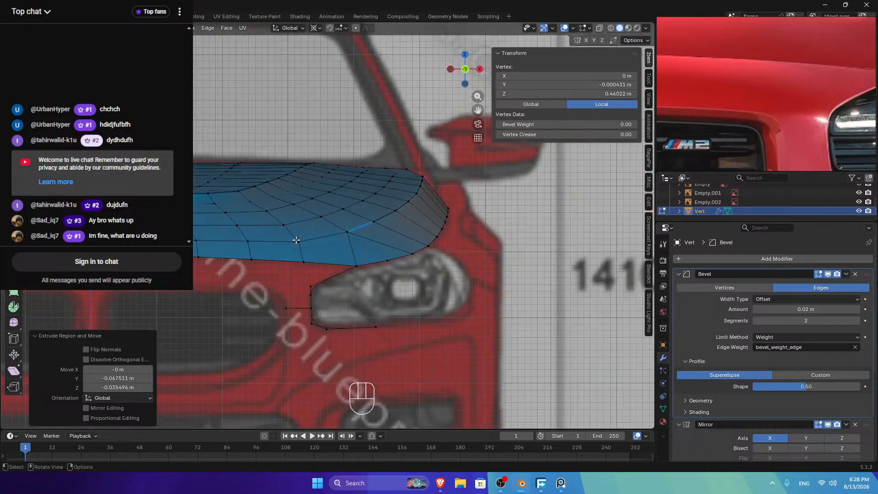
key(ctrl+z)
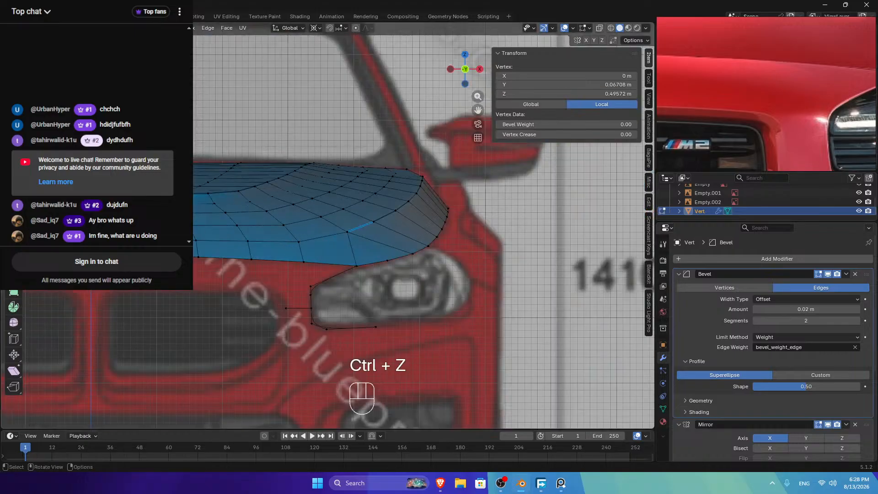
key(a)
key(m)
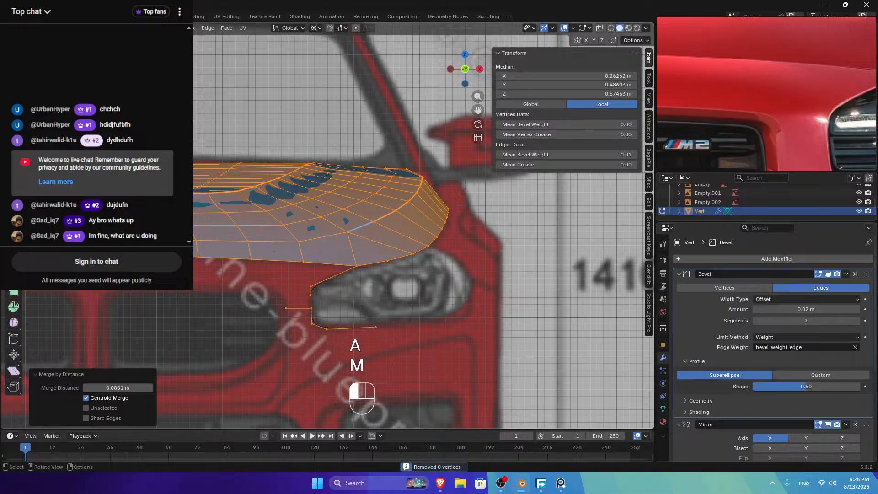
key(shift+s)
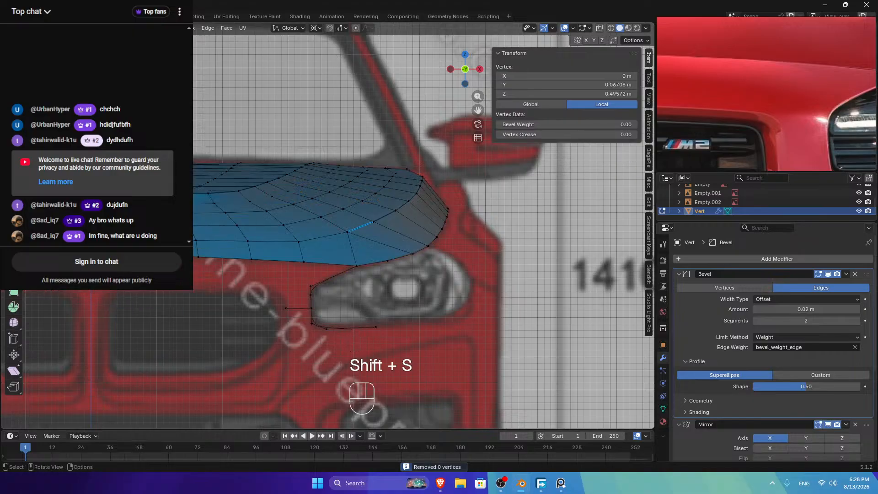
Step: In side view, extrude a new vertex in place from the hood's front corner
click(457, 105)
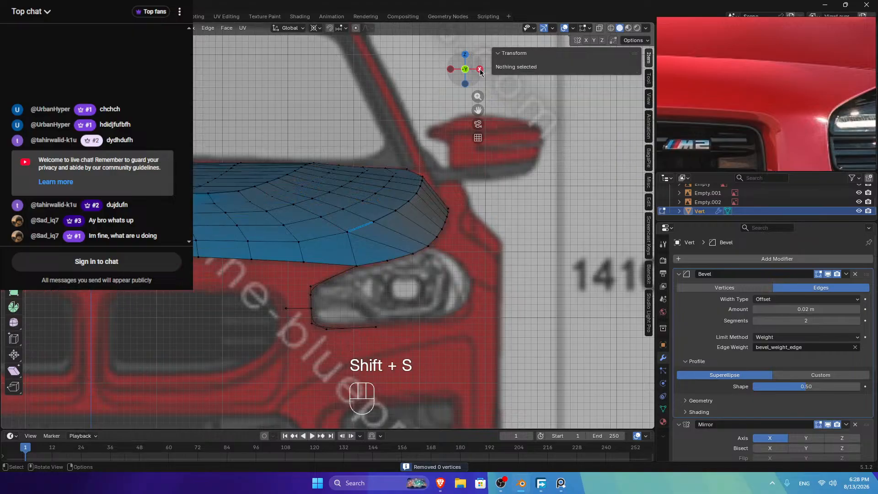
click(479, 68)
click(332, 254)
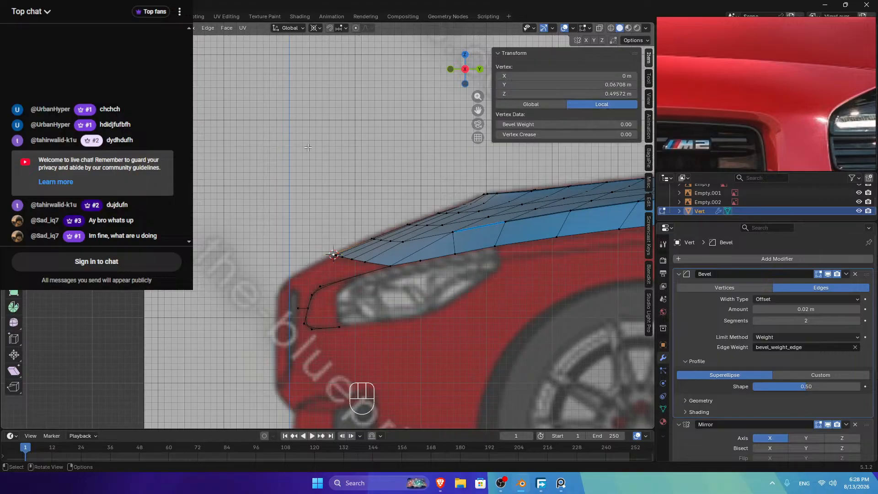
key(e)
right_click(319, 253)
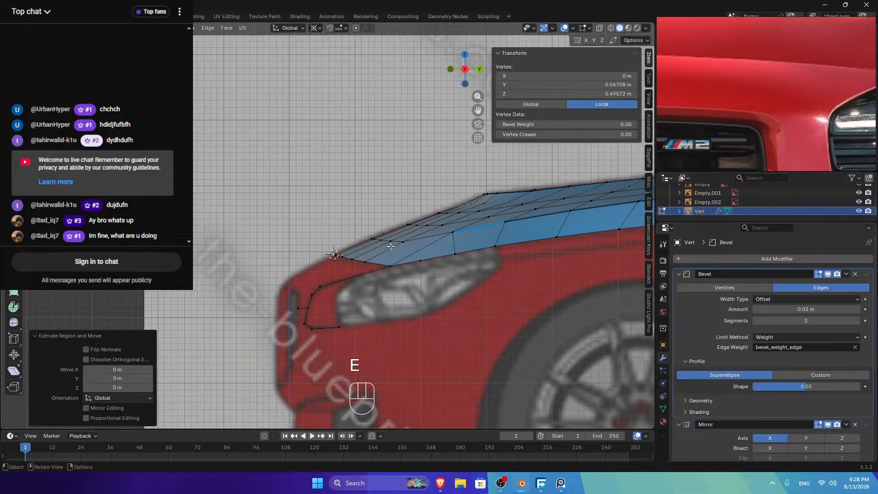
Step: Scale the new vertex along Z twice and nudge it slightly upward
key(s)
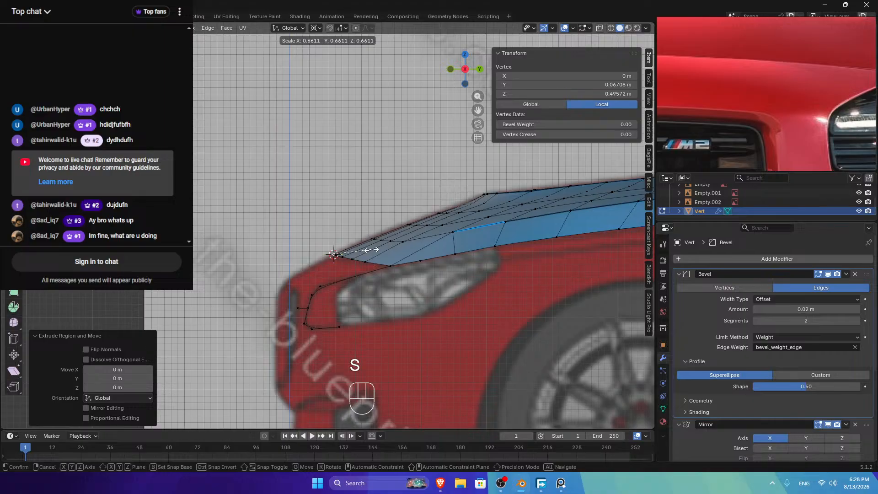
key(z)
key(z)
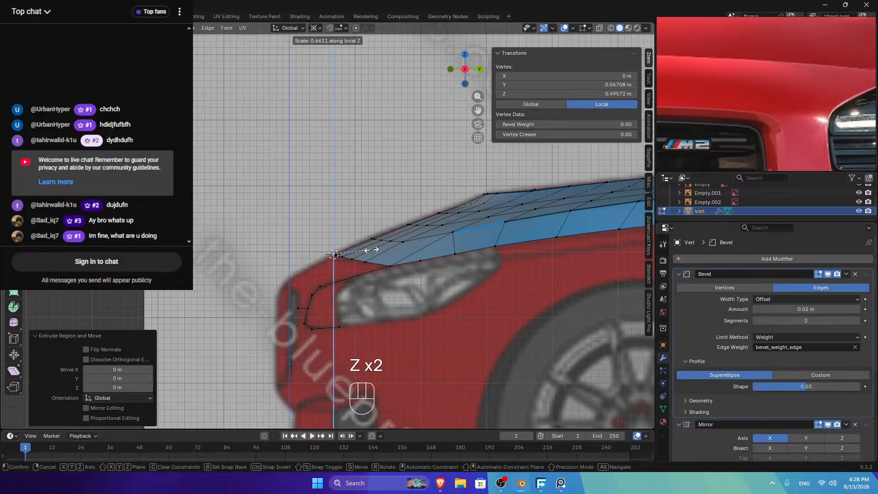
click(371, 249)
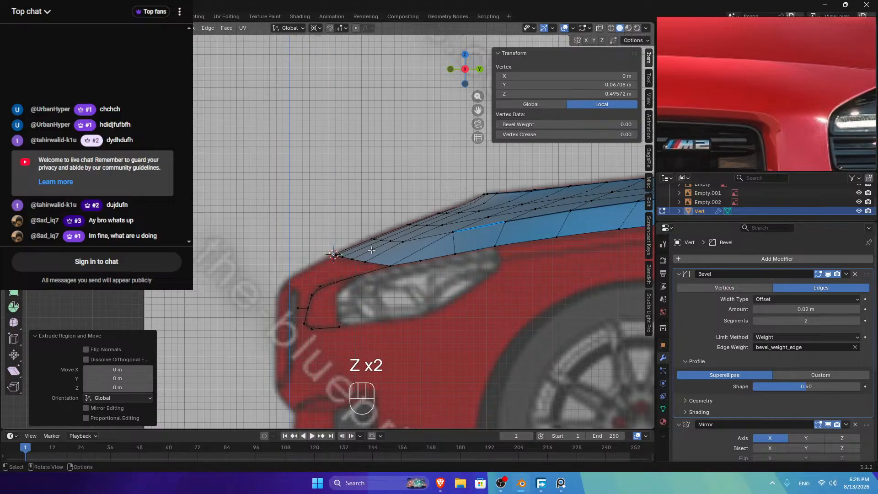
key(s)
key(z)
key(z)
click(371, 250)
key(g)
key(z)
key(z)
click(363, 251)
Step: Try scaling the vertex along X and Y, cancel, and orbit to view from below
key(s)
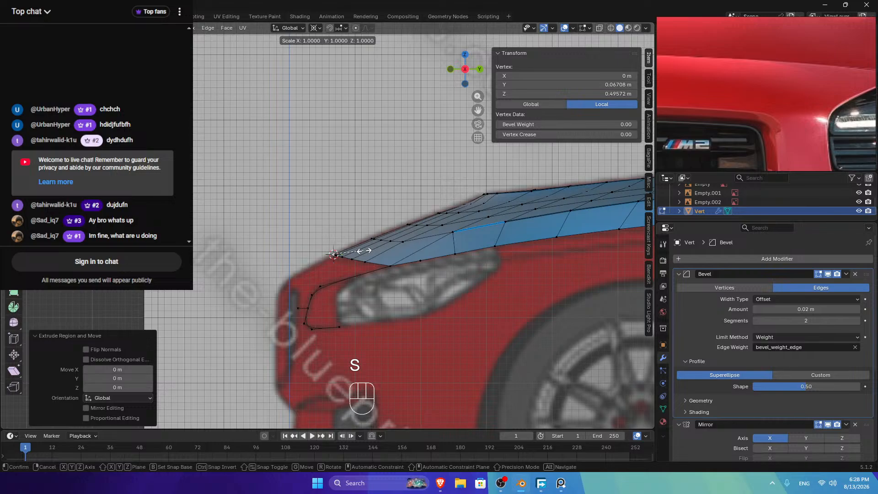
key(x)
key(x)
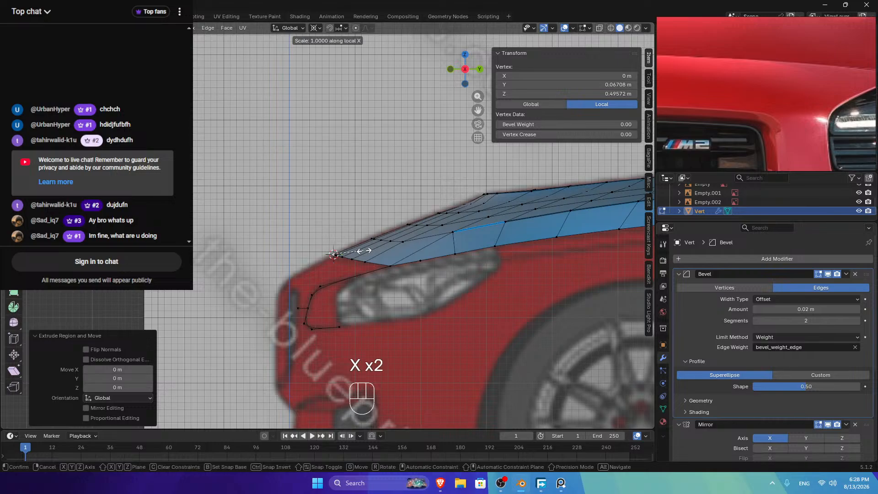
key(s)
key(y)
key(y)
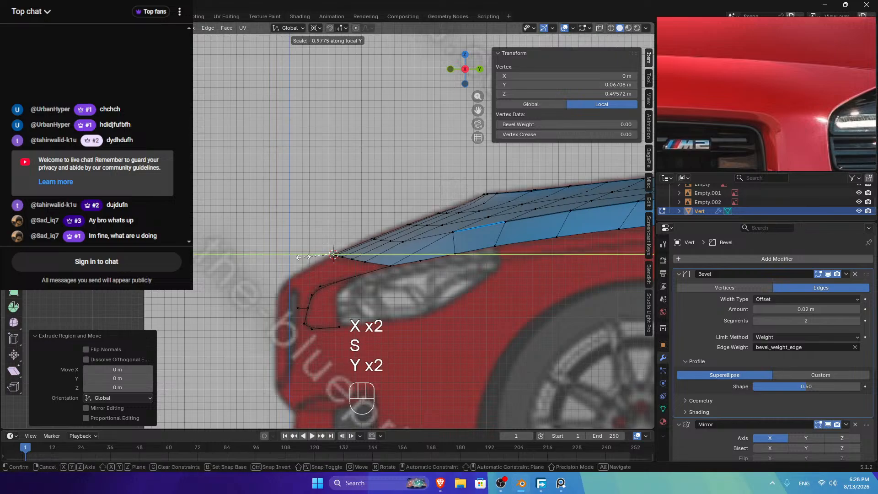
click(303, 257)
key(s)
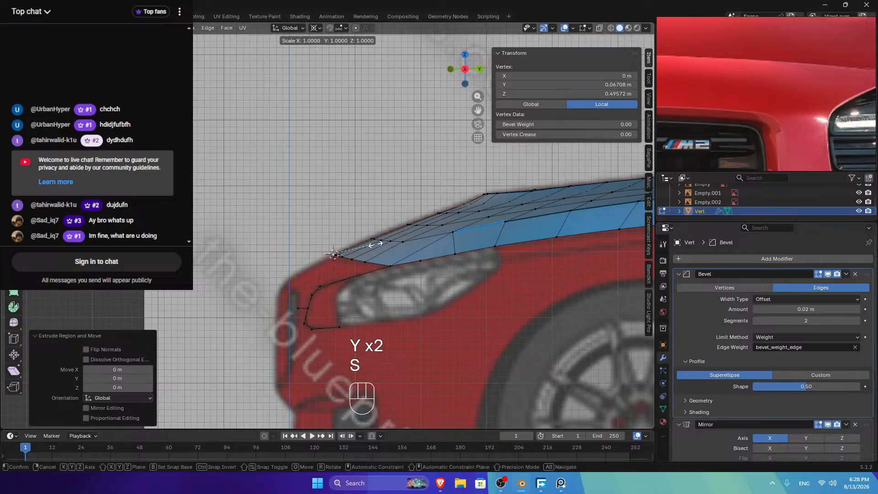
right_click(184, 295)
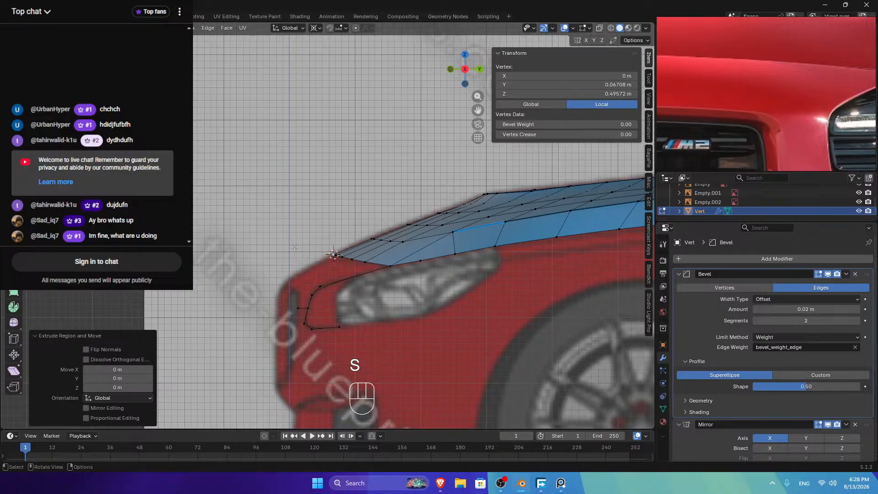
middle_drag(309, 251, 366, 210)
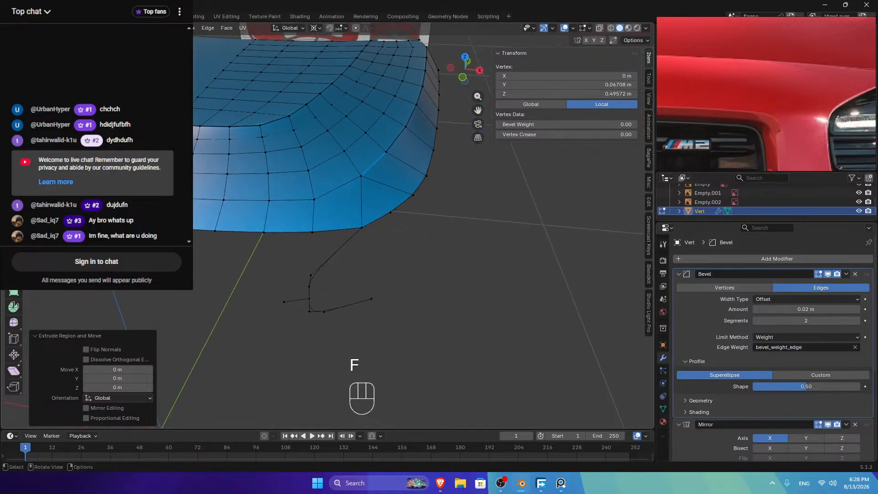
Step: Move the extruded vertex into position, checking it from the top and side views
key(g)
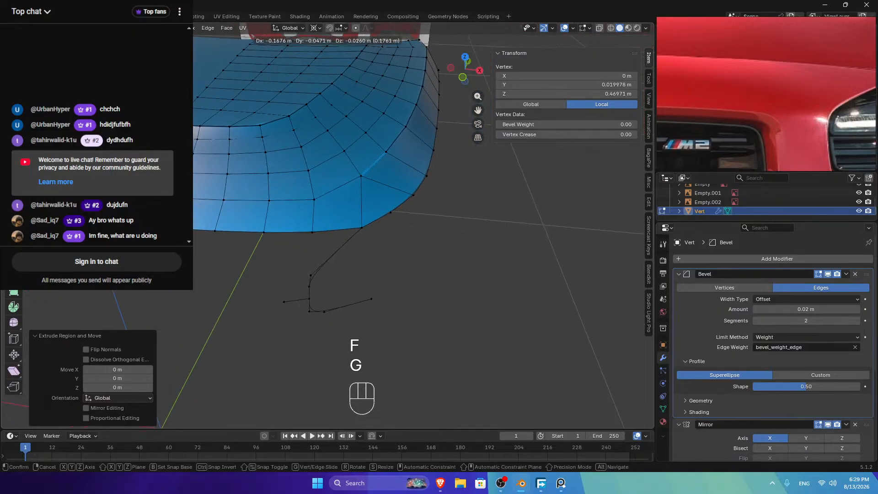
click(451, 83)
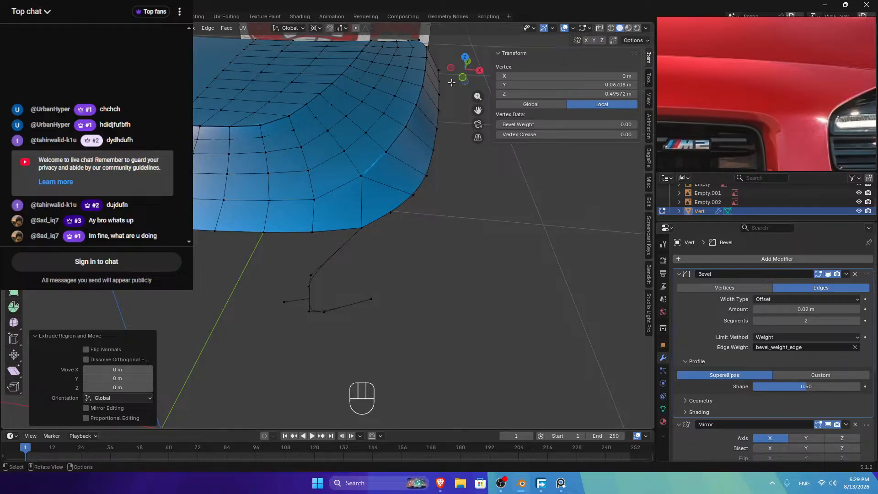
click(464, 56)
key(g)
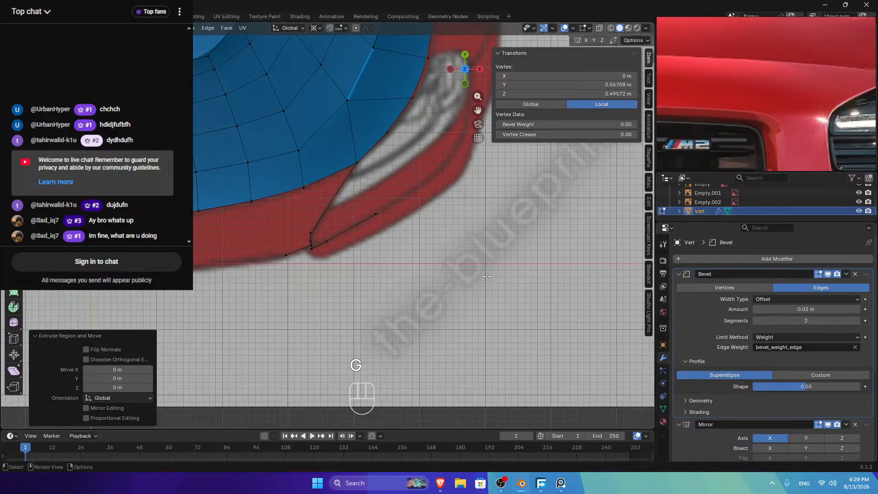
scroll(718, 399, down, 5)
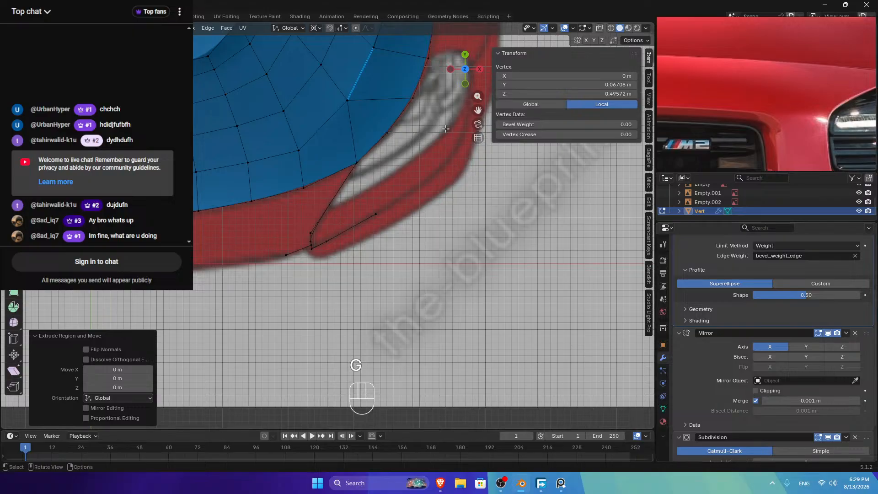
click(479, 69)
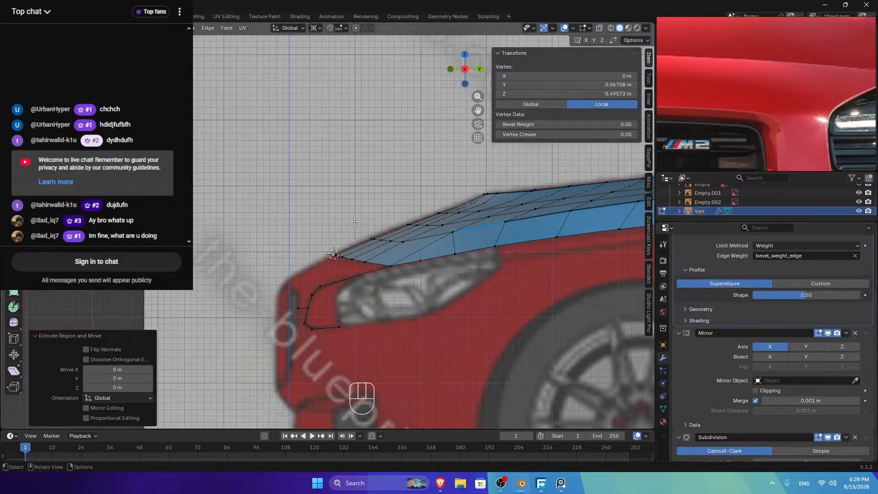
Step: Scale the vertex along its local Y axis, then return to the side view
key(s)
key(z)
key(z)
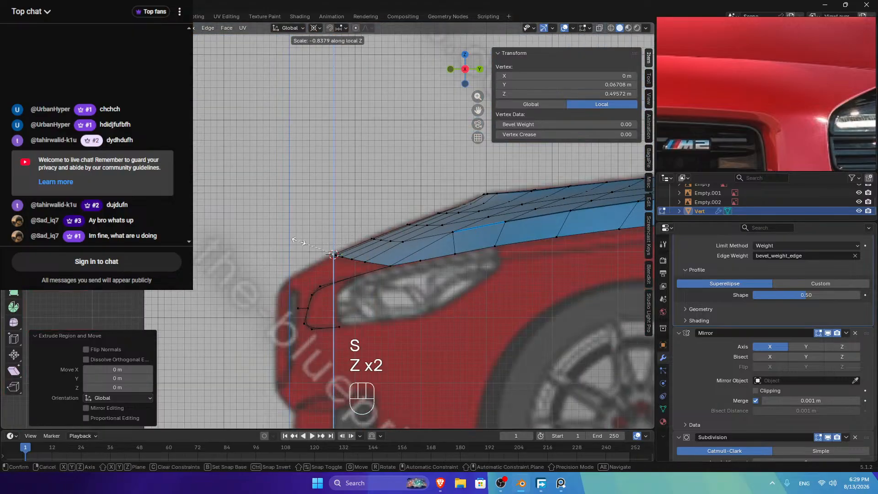
key(s)
key(y)
key(y)
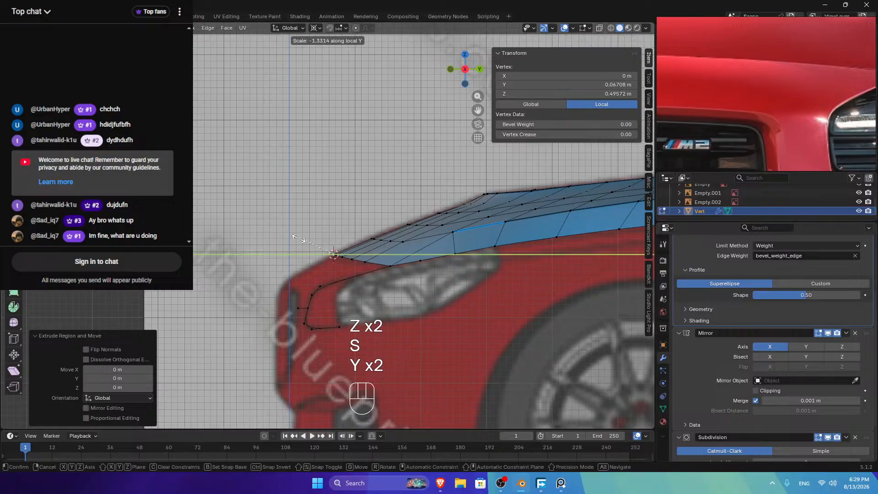
key(s)
click(334, 254)
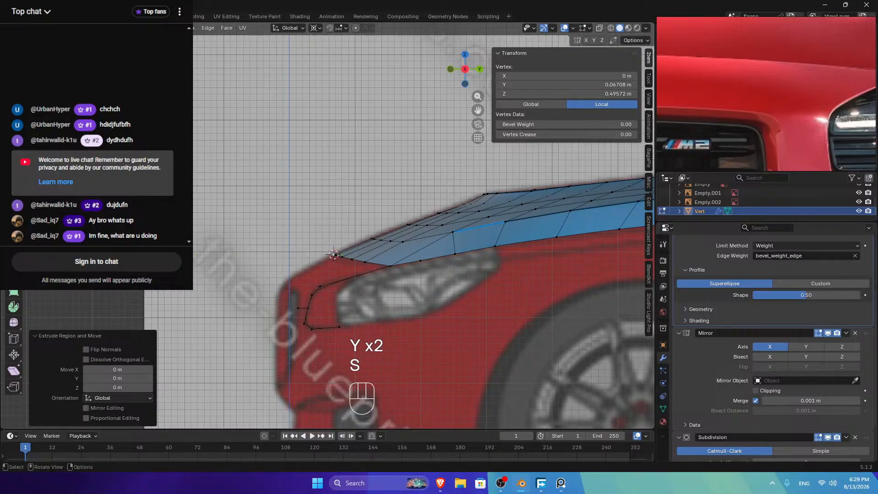
drag(464, 73, 432, 93)
key(g)
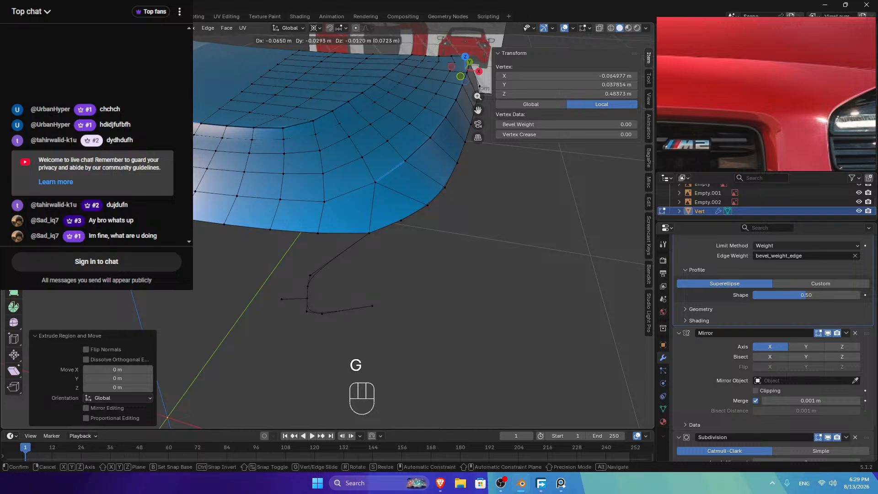
right_click(462, 73)
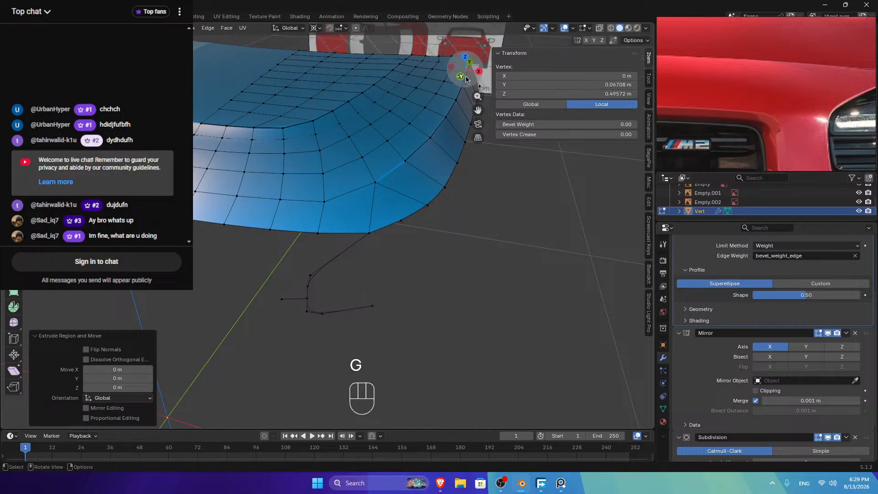
click(479, 71)
drag(477, 109, 294, 98)
Step: Merge the hood's overlapping vertices by distance and select the front corner vertex
key(alt+a)
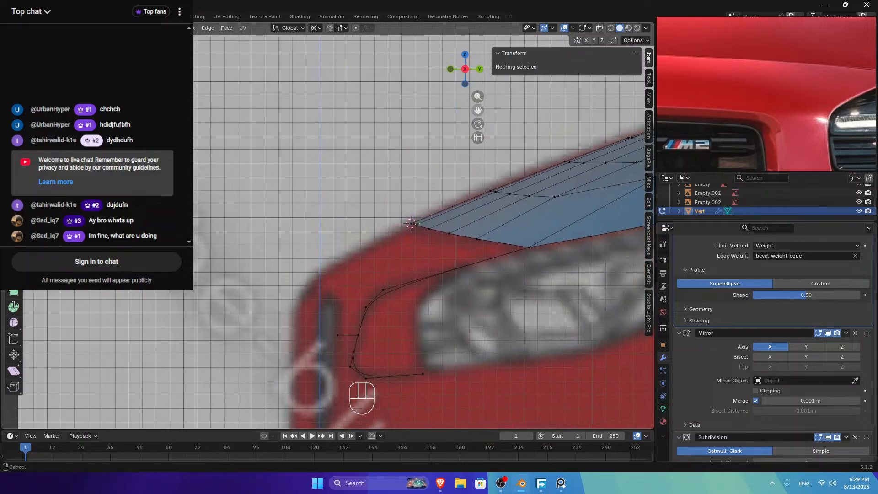
key(a)
key(m)
click(438, 206)
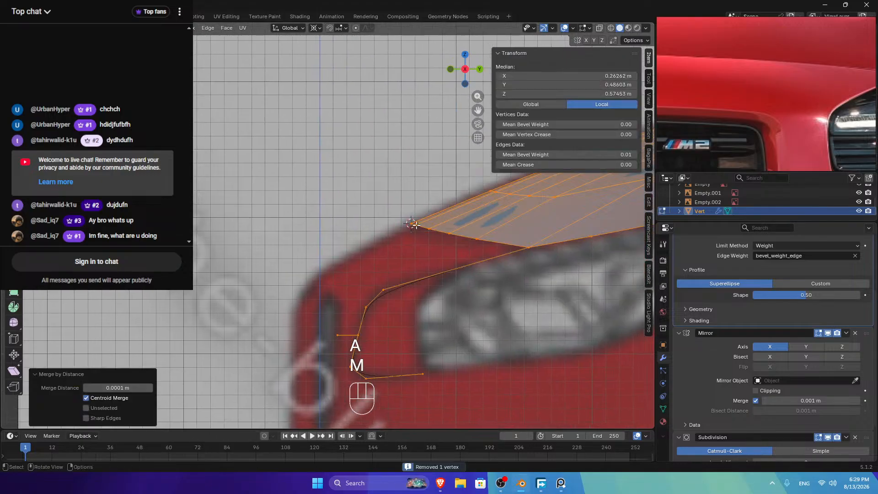
click(412, 224)
middle_drag(411, 224, 196, 85)
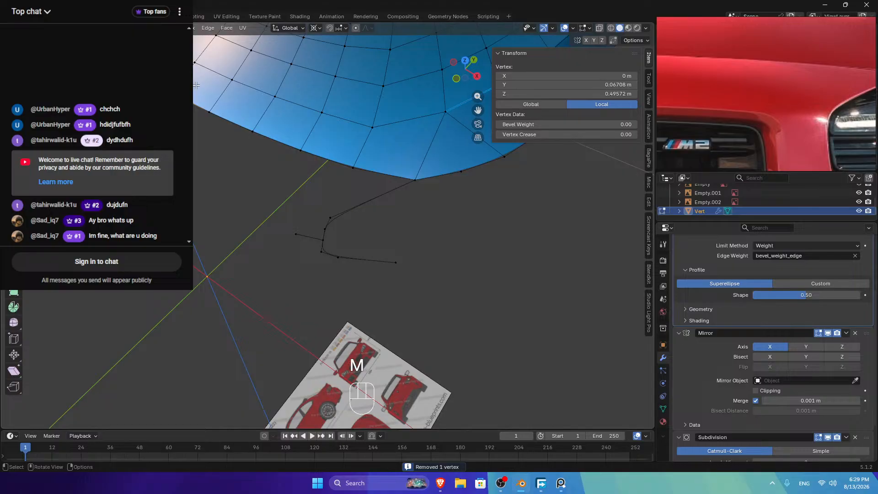
Step: Extrude a new vertex from the hood's front corner and move it down toward the grille
click(481, 76)
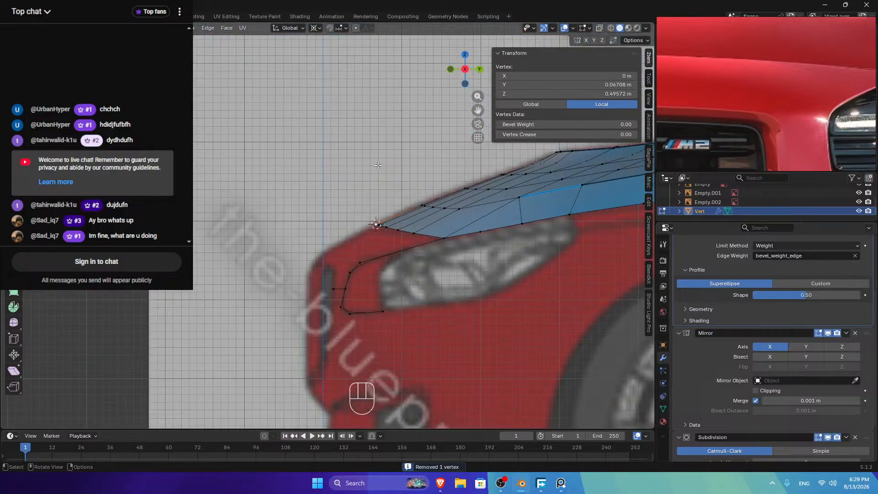
key(e)
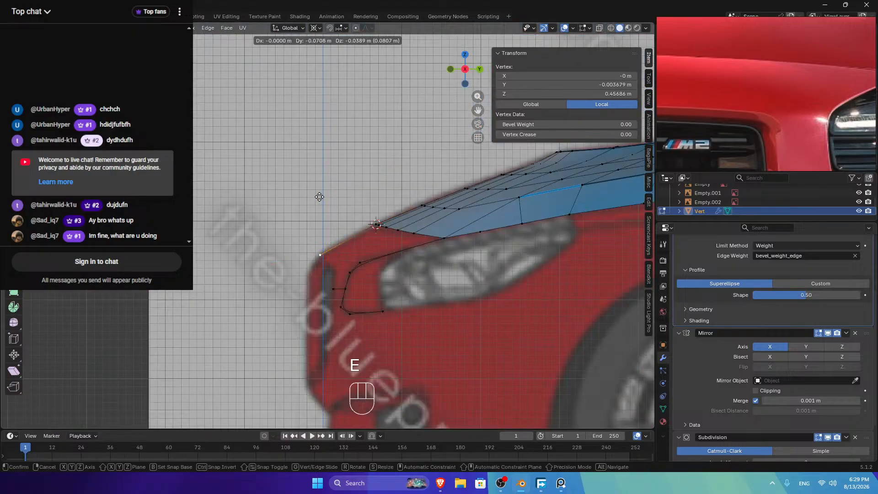
key(s)
right_click(319, 196)
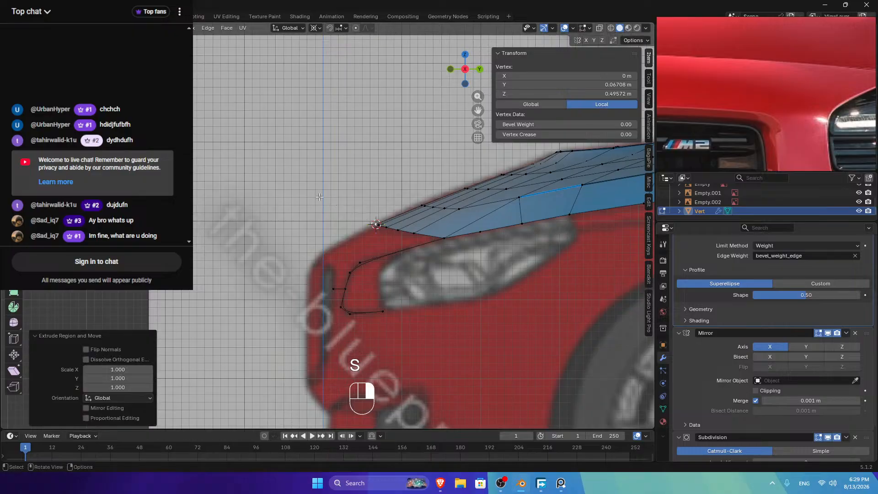
key(g)
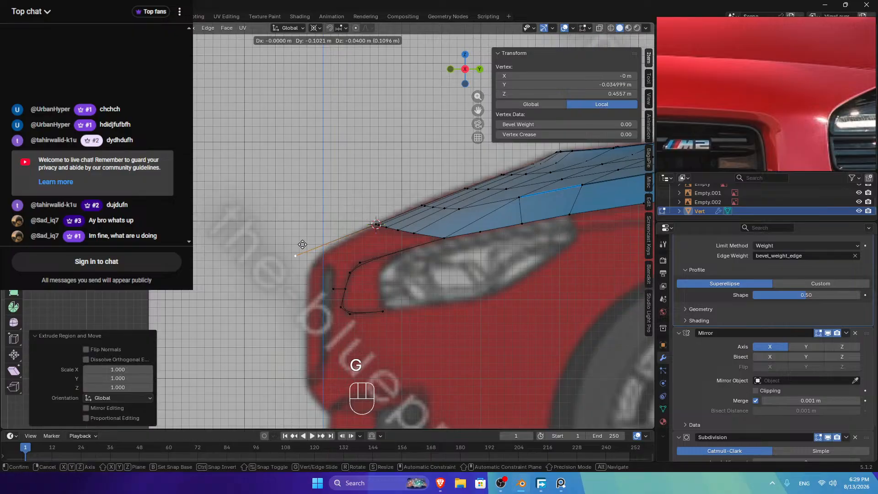
click(336, 237)
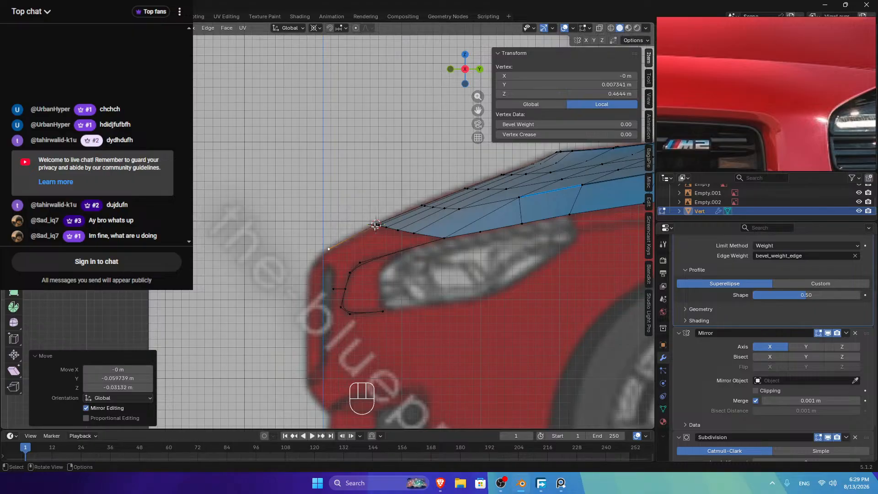
Step: Slide the tip vertex along its edge and scale it by 1.158 past the front corner
key(g)
key(g)
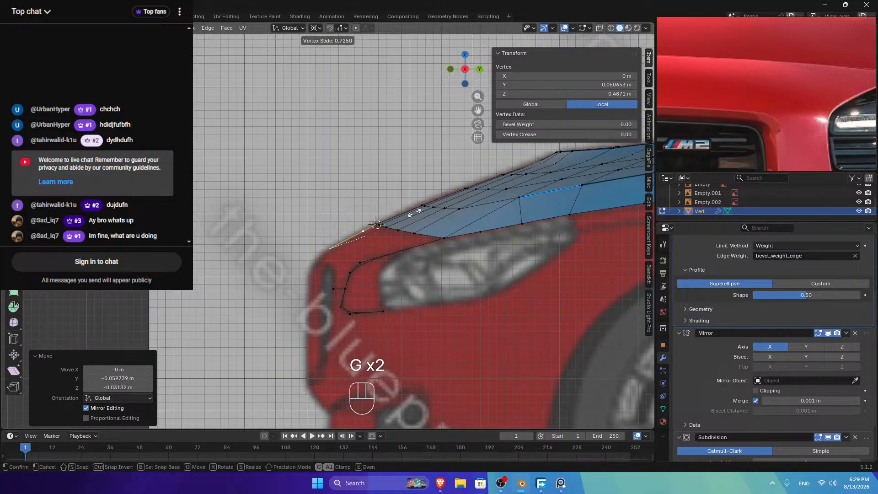
key(s)
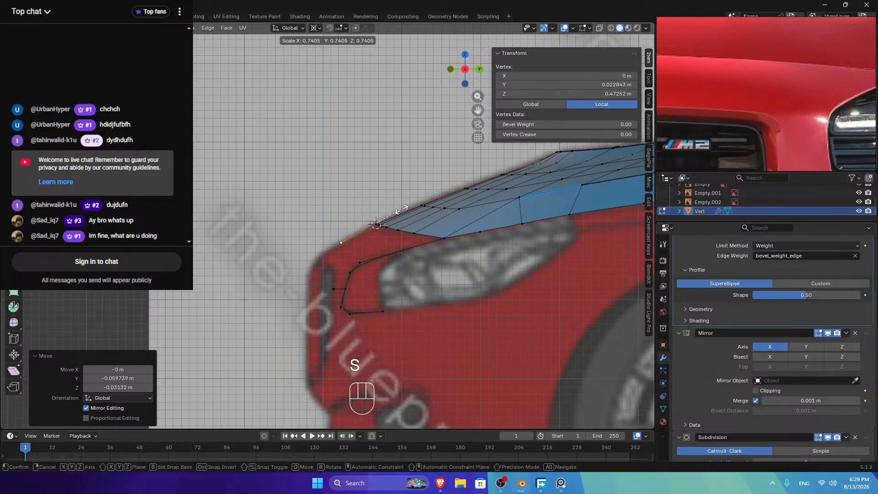
click(405, 208)
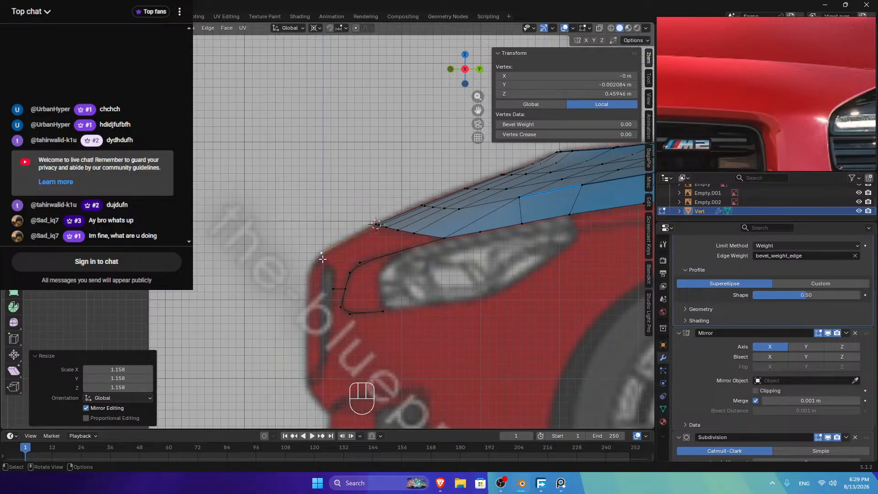
Step: Bring the logo area at the hood's front centre into view and delete the stray vertex
click(451, 69)
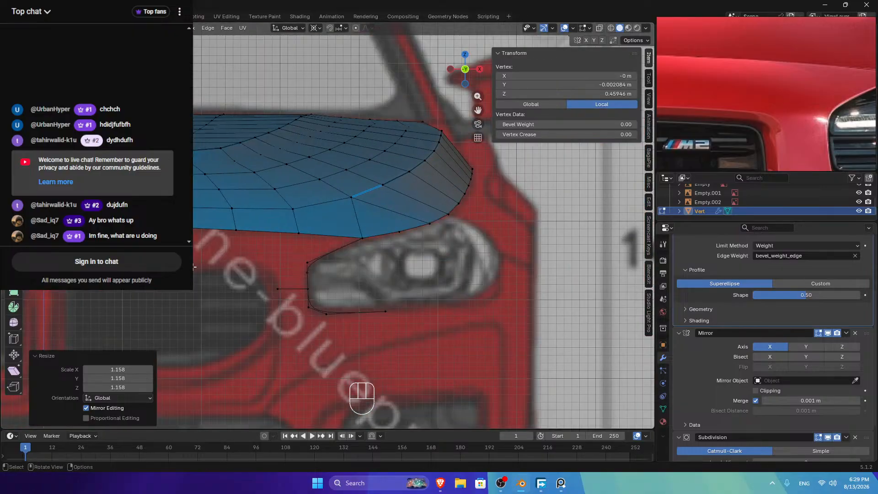
drag(478, 110, 573, 91)
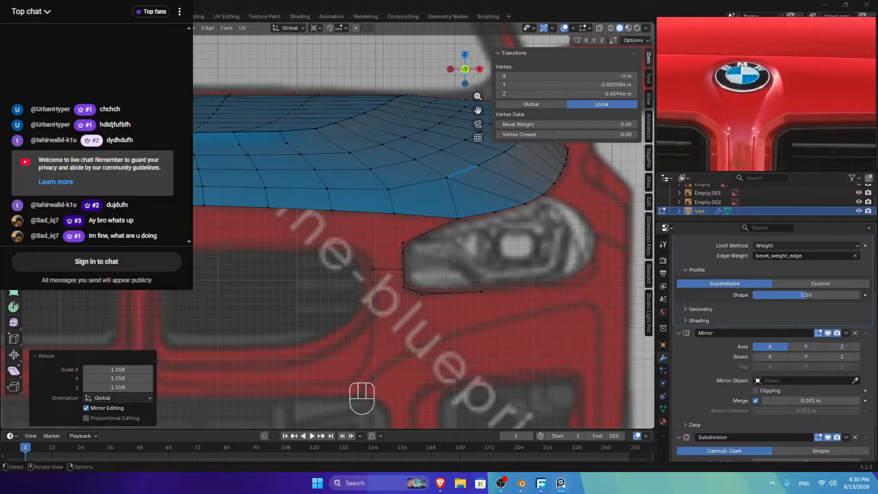
click(465, 55)
shift+middle_drag(254, 169, 371, 161)
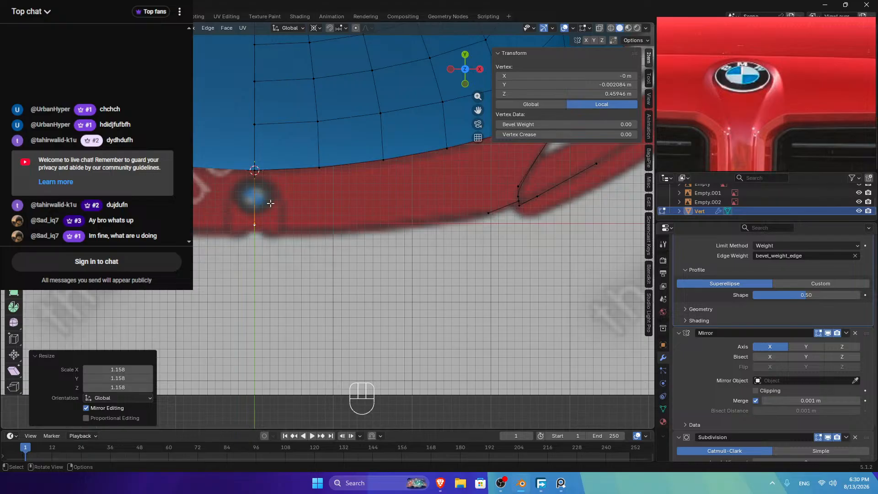
key(shift)
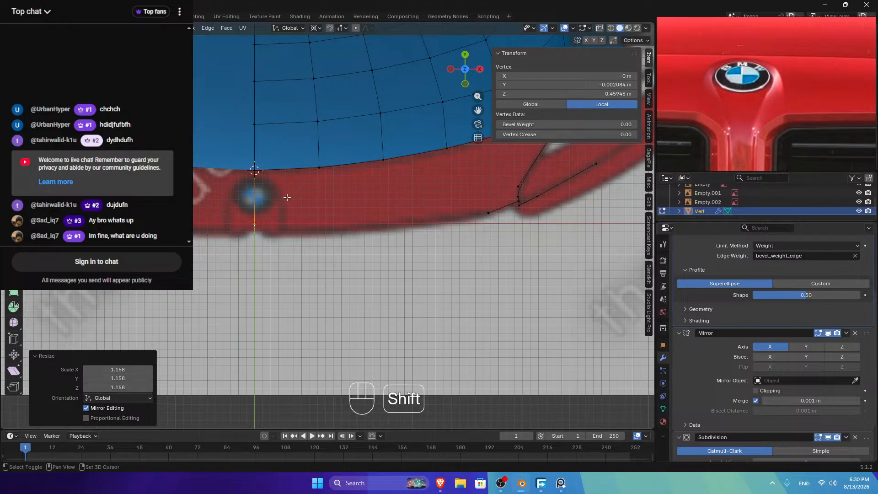
key(shift+a)
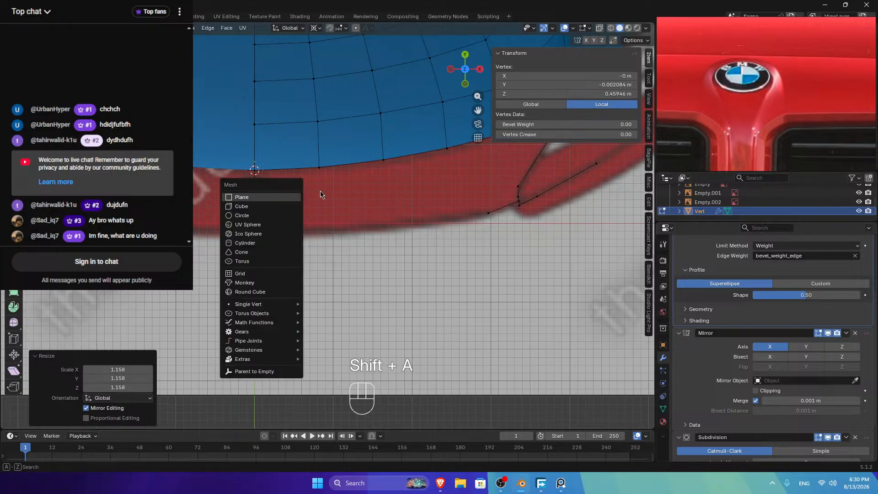
key(Delete)
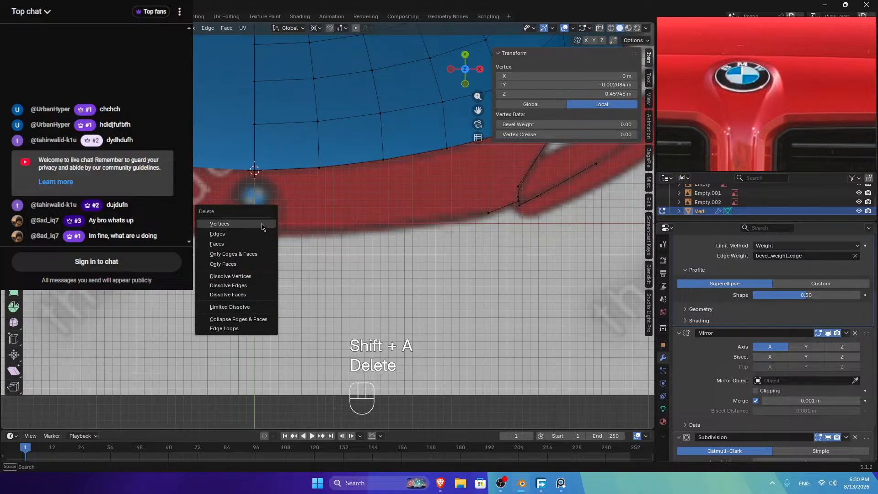
click(262, 224)
Step: Add a circle mesh with 8 vertices at the logo spot
key(shift+a)
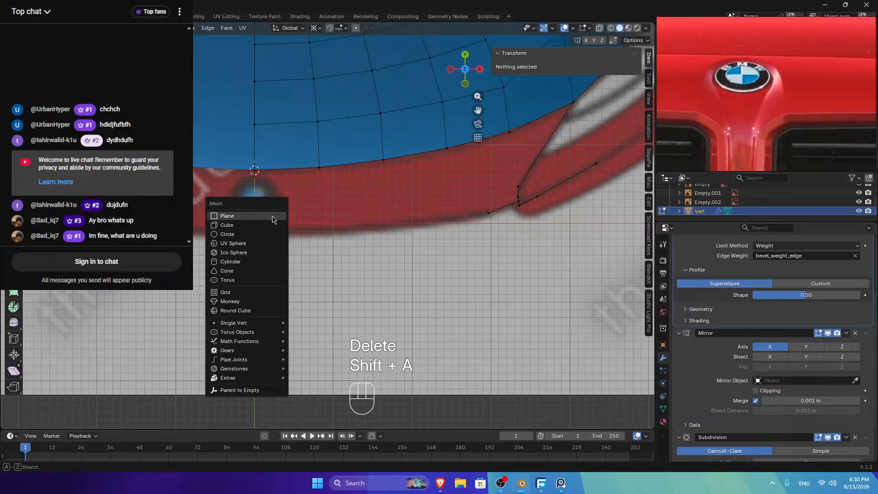
key(shift+s)
key(shift+a)
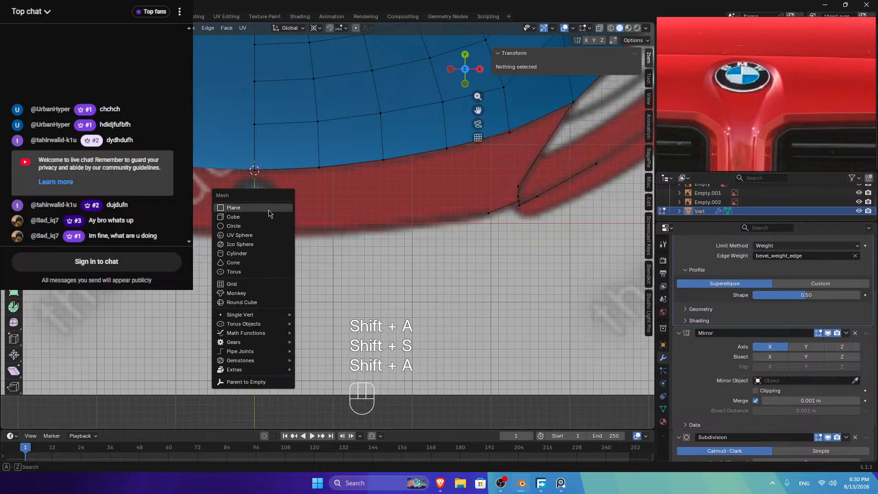
click(242, 227)
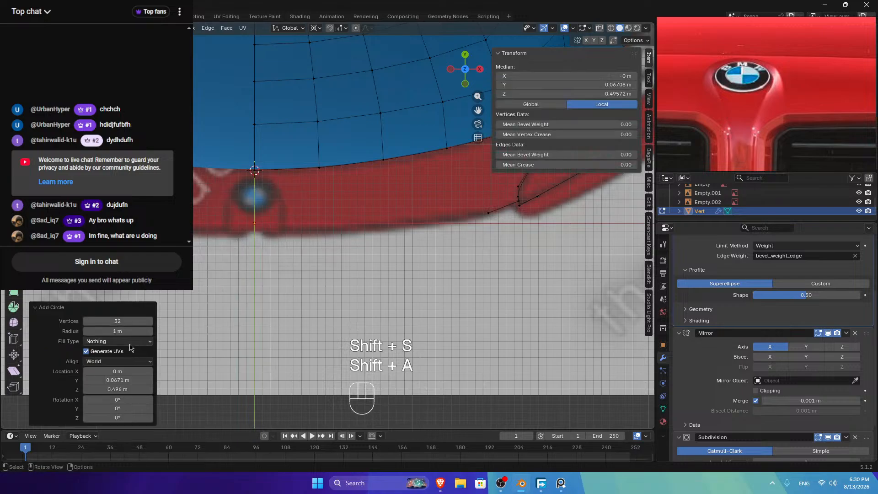
click(129, 321)
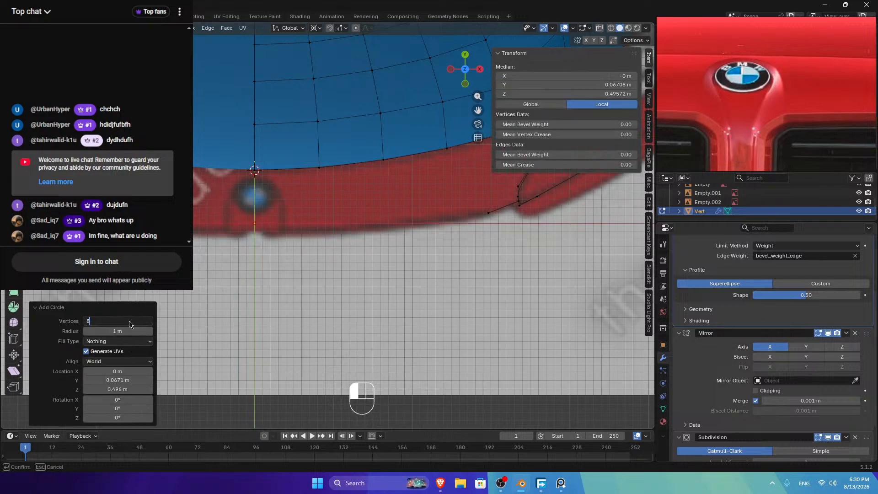
key(Return)
Step: Shrink the circle to 0.603 scale and move it along Y over the logo
key(s)
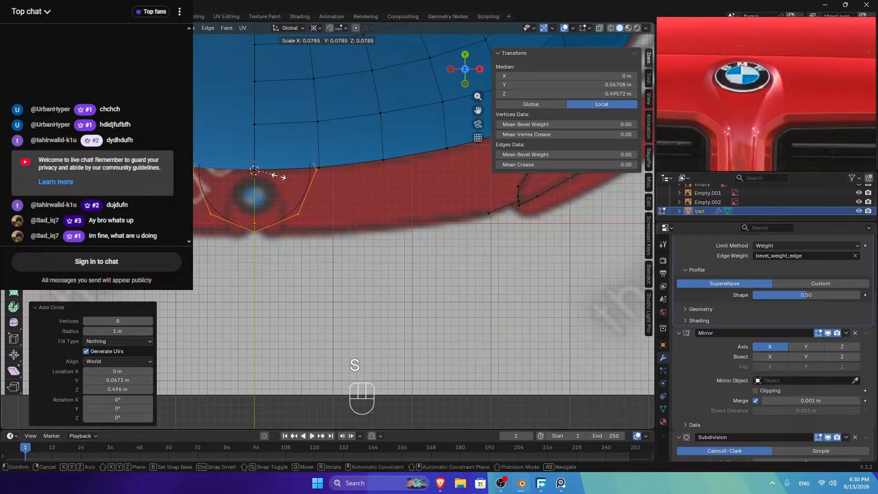
click(274, 173)
key(g)
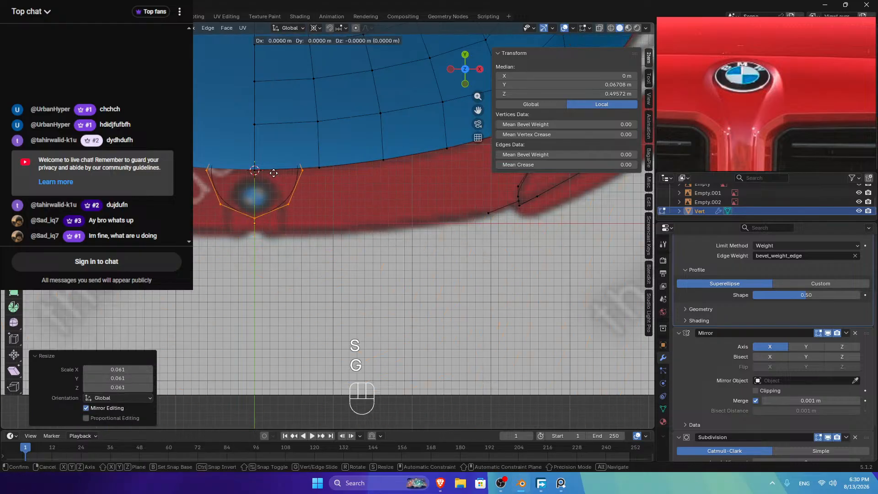
key(y)
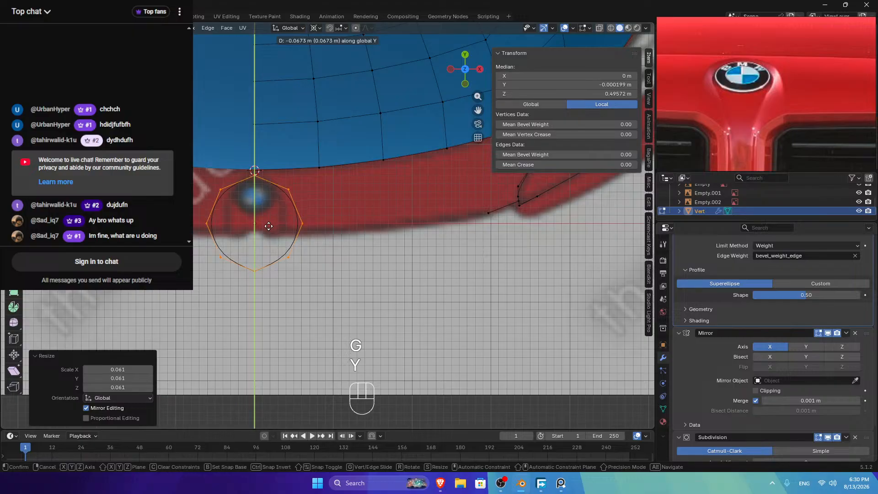
click(269, 228)
key(s)
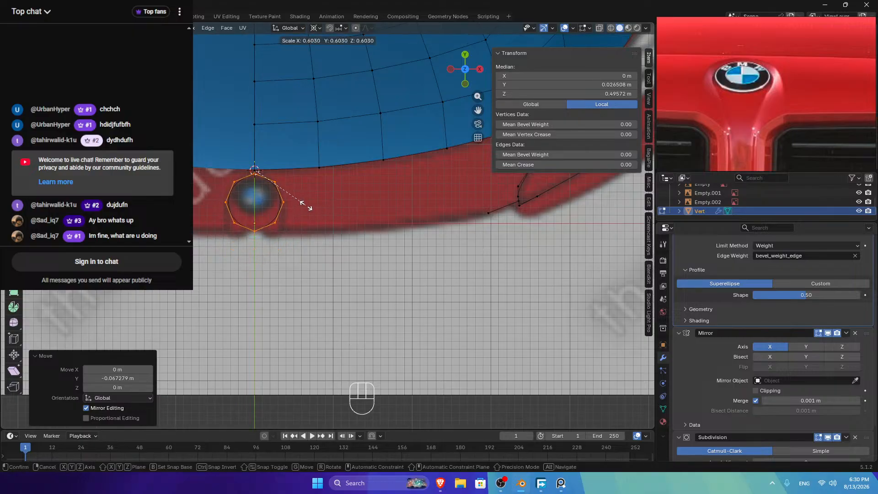
click(304, 206)
scroll(305, 205, up, 3)
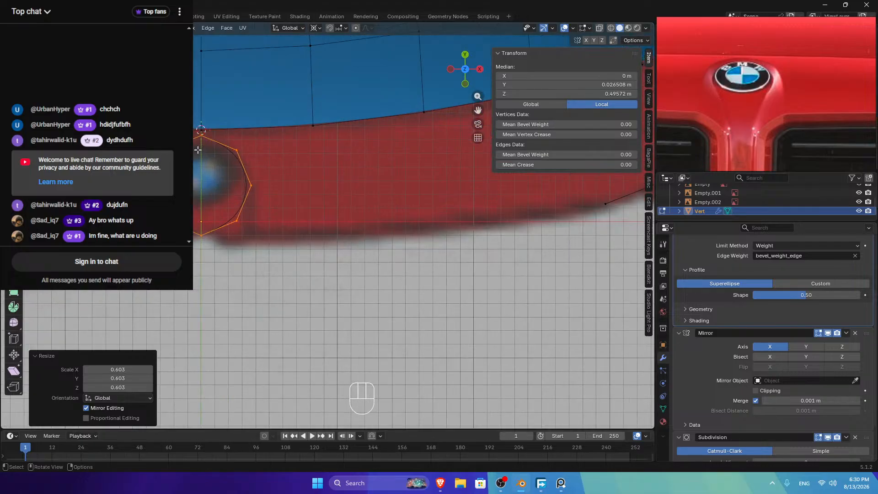
key(g)
key(y)
shift+click(200, 171)
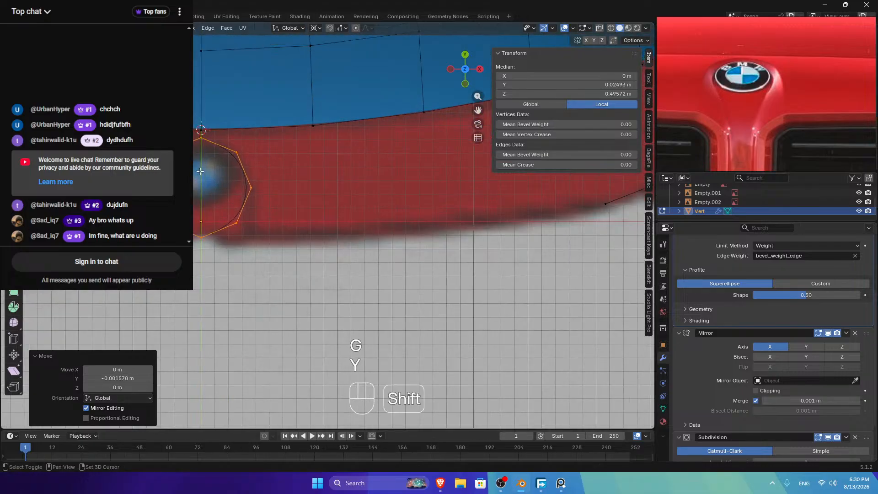
Step: Delete two unwanted ring vertices, leaving an arc, and select its end vertices
click(236, 222)
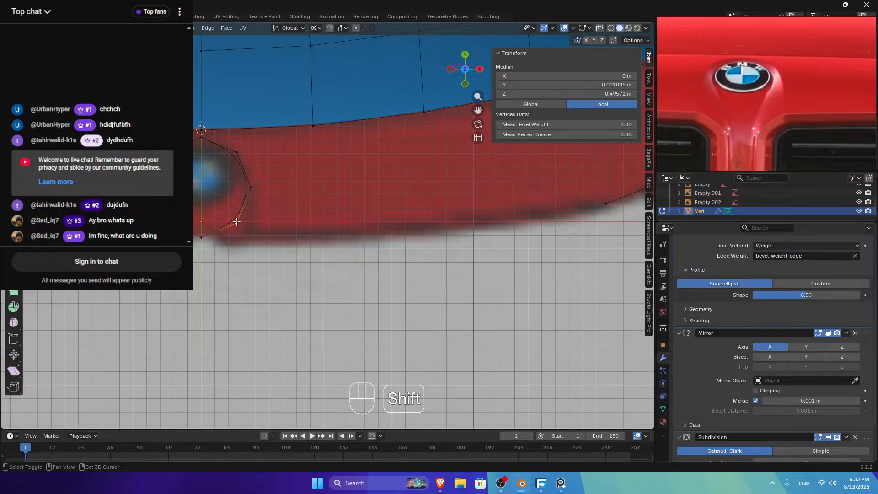
shift+click(201, 237)
key(x)
click(195, 239)
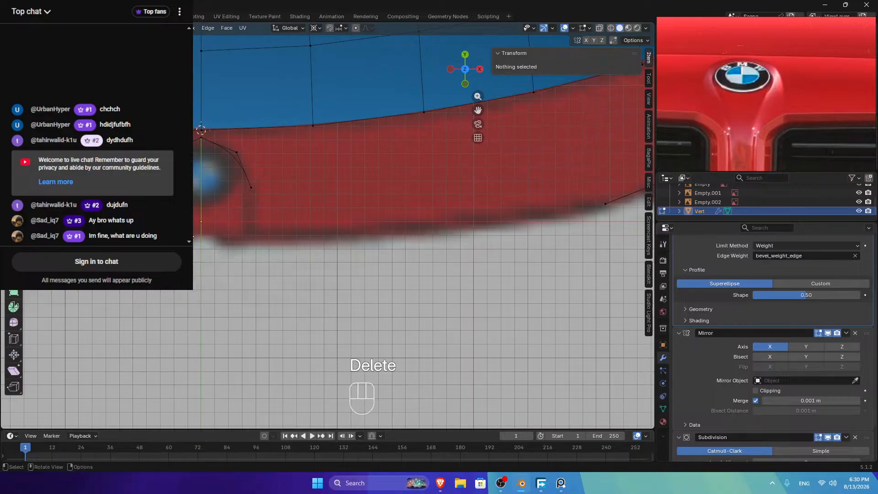
shift+click(237, 152)
shift+click(251, 187)
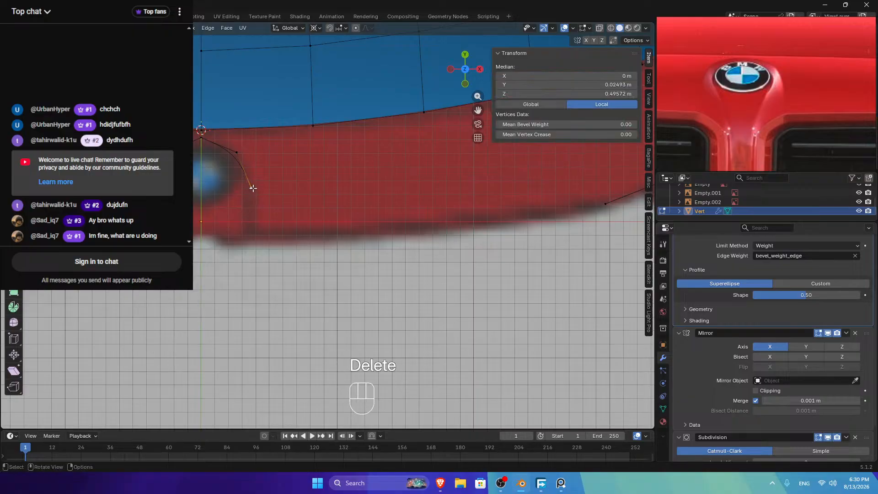
Step: Extrude a new vertex from the arc's end along the Y axis
key(e)
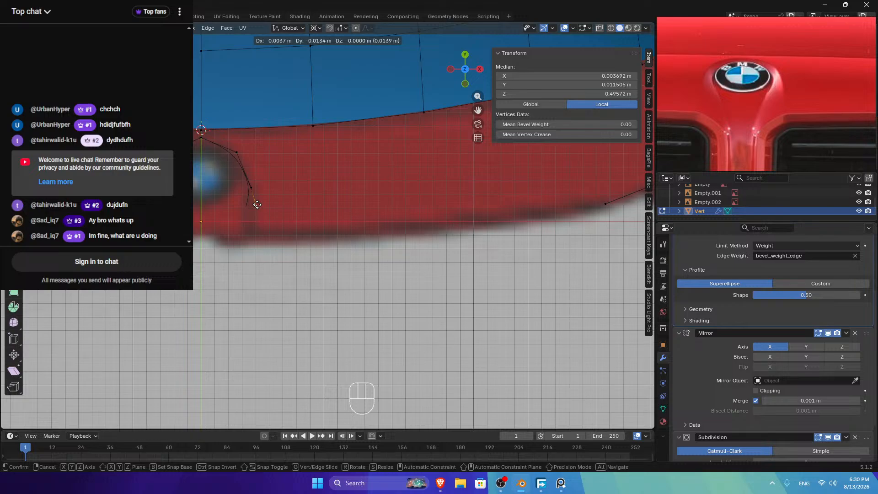
key(y)
click(258, 233)
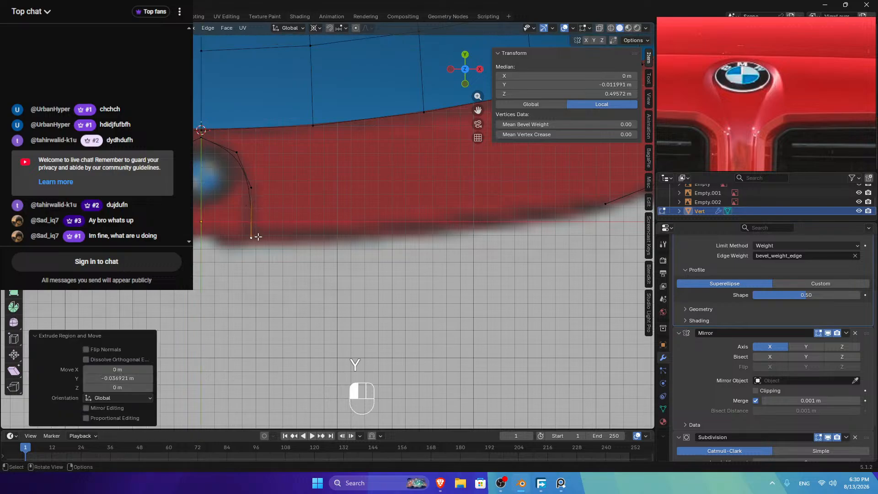
click(480, 69)
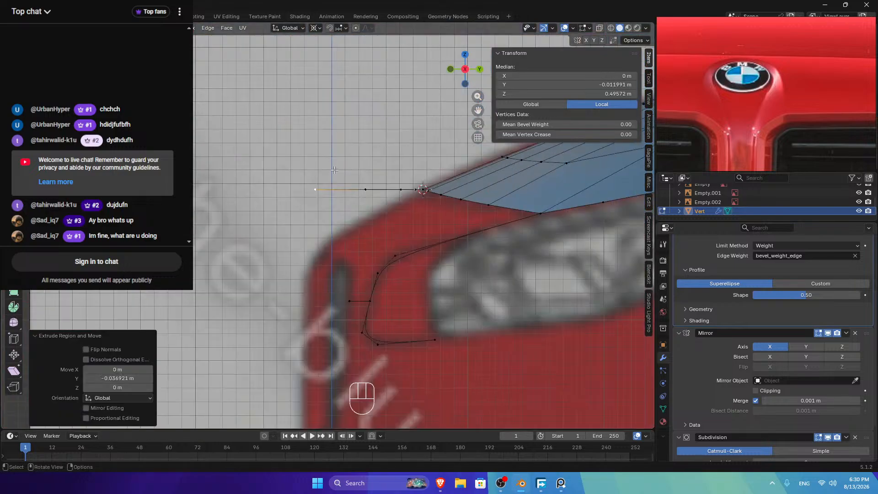
Step: Delete the unwanted curve of vertices beside the hood tip and select the lower curve
drag(254, 167, 423, 229)
drag(473, 87, 425, 103)
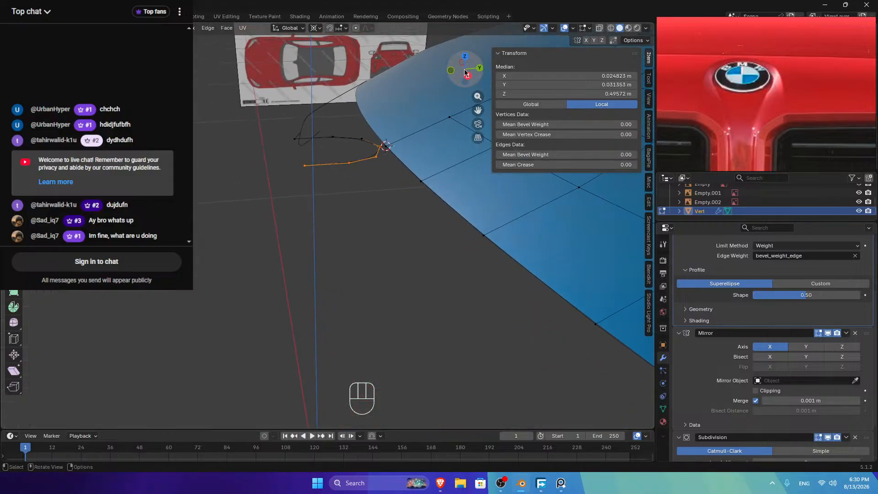
ctrl+click(295, 137)
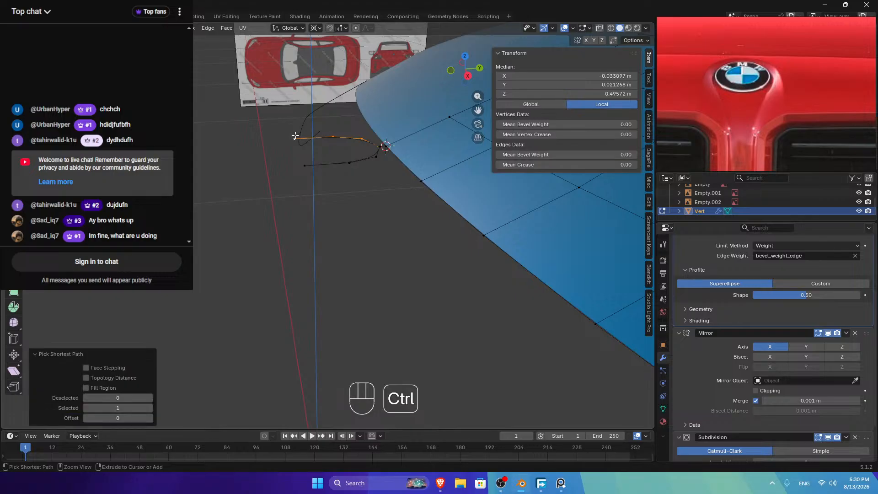
click(361, 138)
ctrl+click(294, 139)
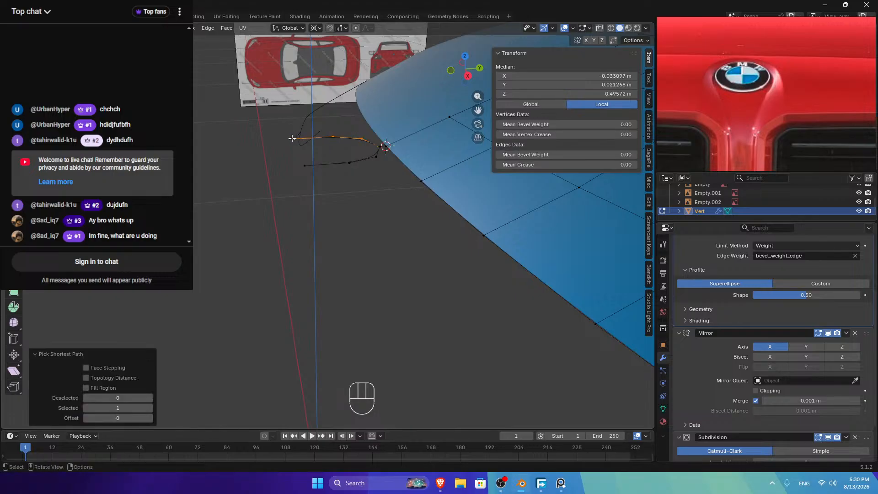
key(Delete)
click(293, 139)
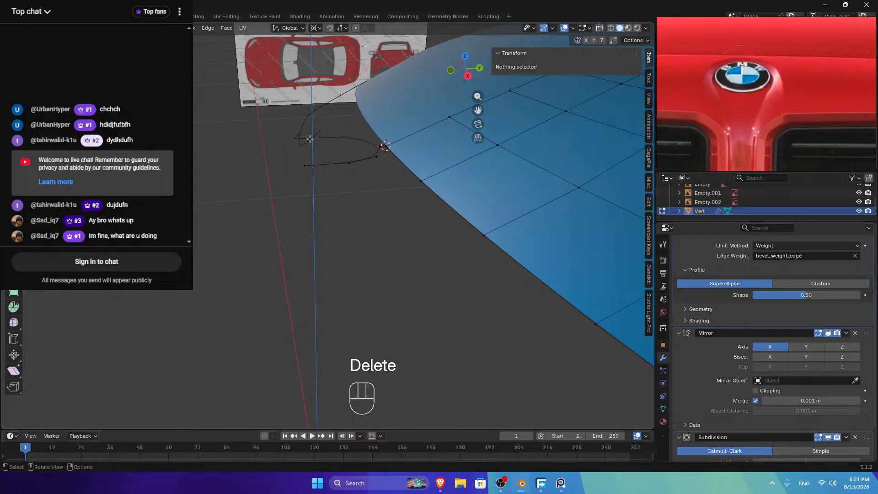
click(373, 156)
ctrl+click(304, 165)
Step: Select the whole horizontal edge strand at the hood's front corner in side view
click(467, 75)
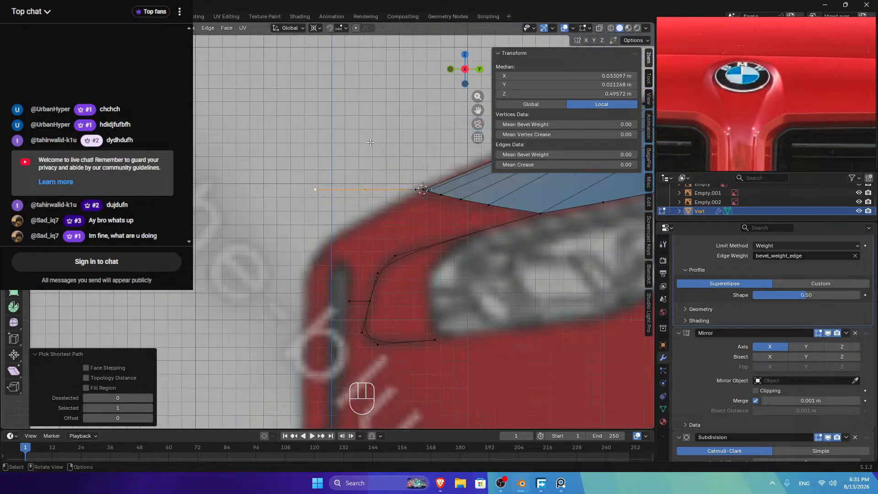
key(g)
key(x)
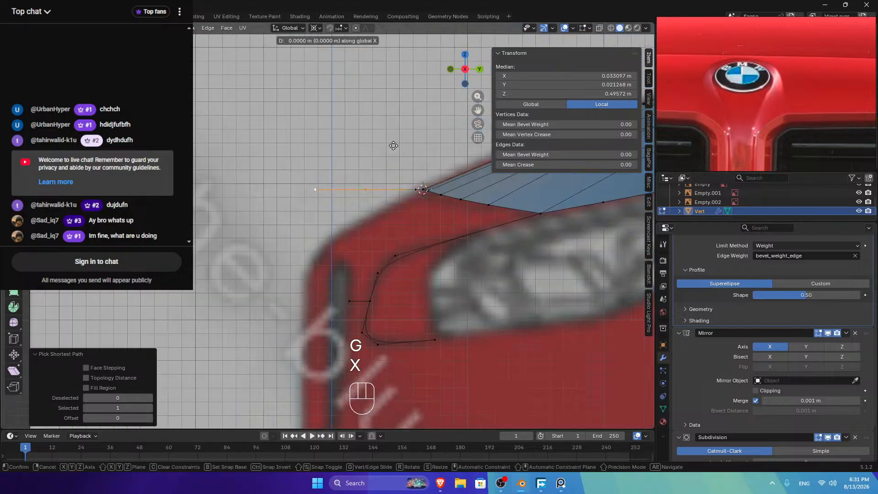
key(z)
key(shift)
right_click(405, 196)
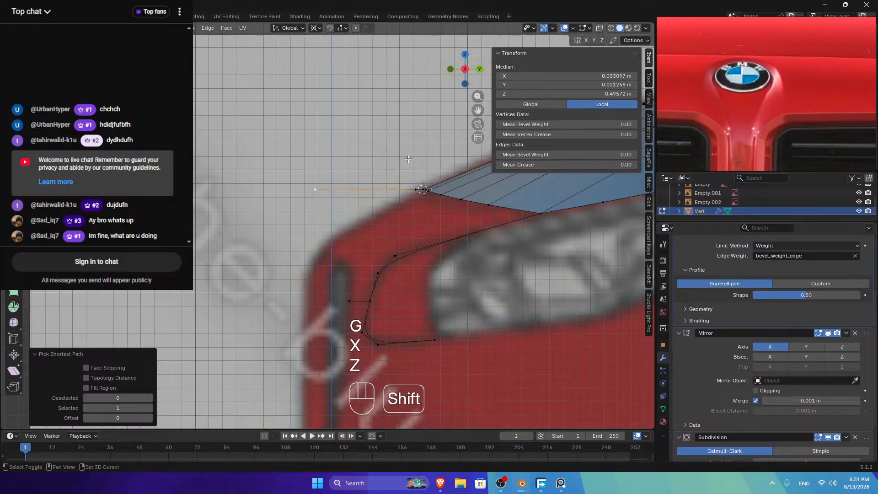
click(406, 196)
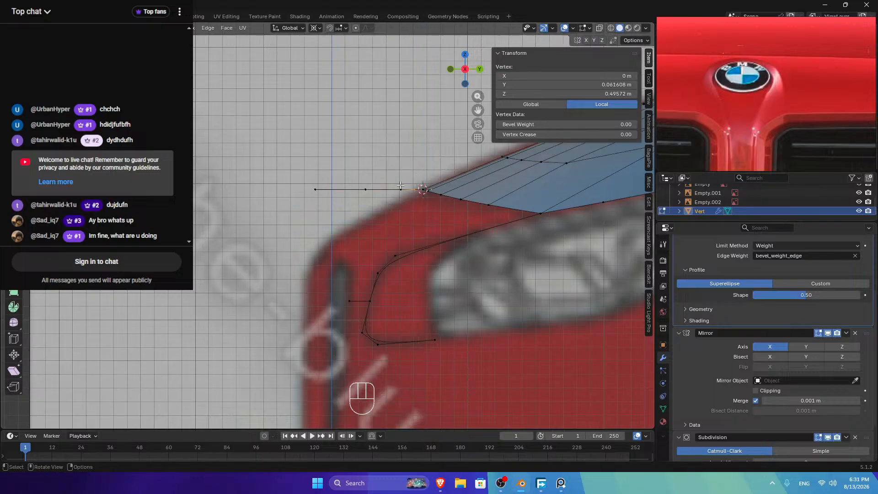
shift+drag(418, 184, 240, 229)
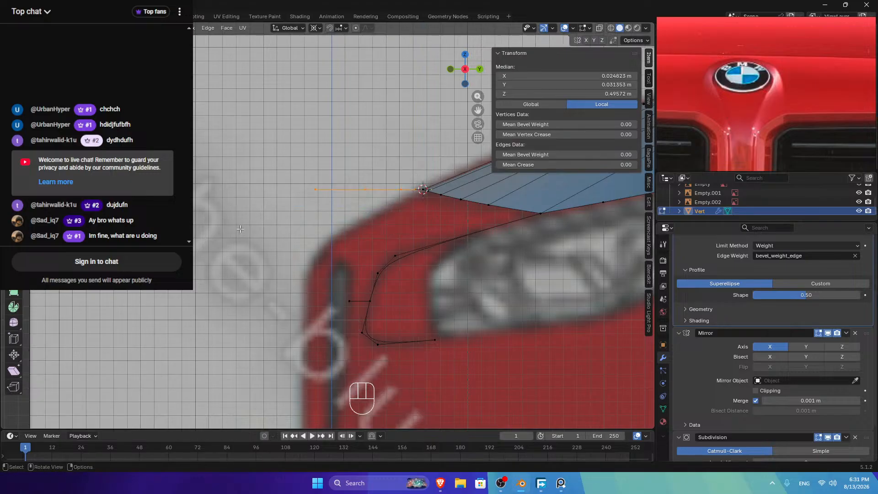
Step: Lower the edge strand along Z in four successive moves
key(g)
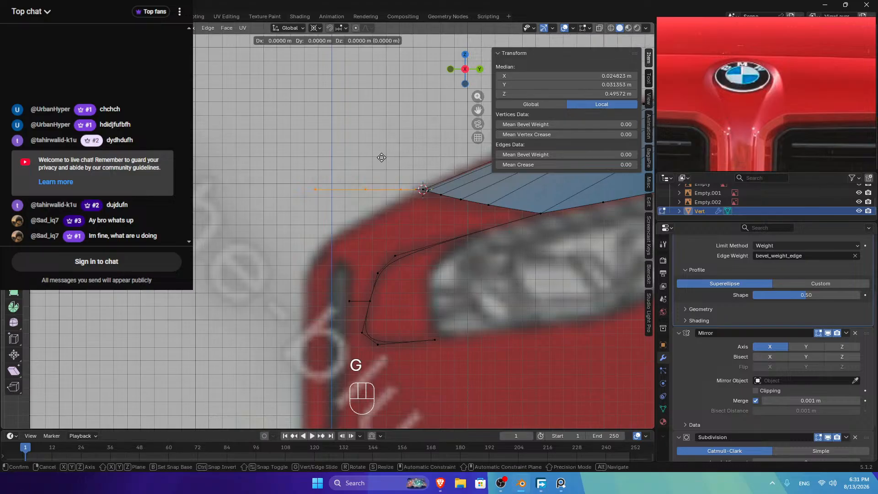
key(z)
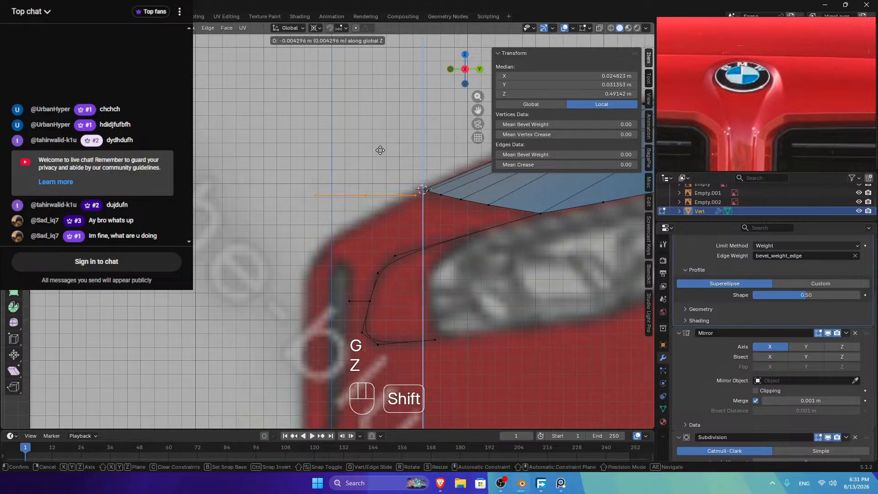
shift+click(378, 157)
key(g)
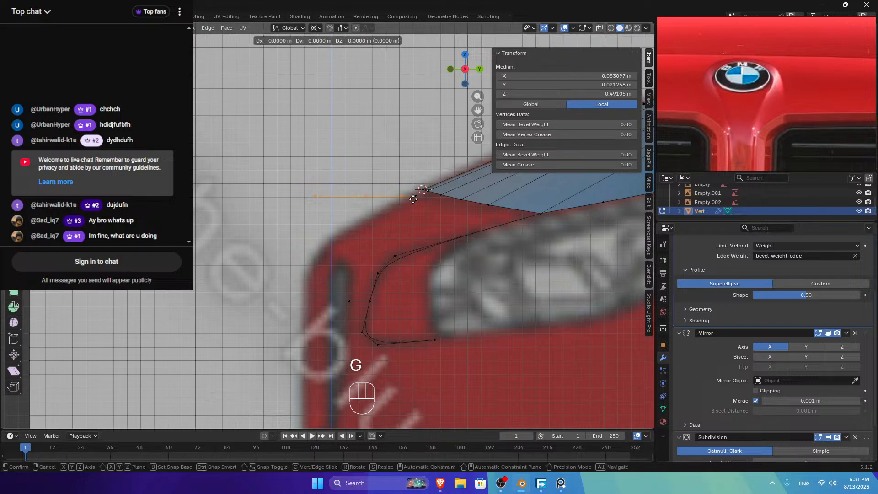
key(z)
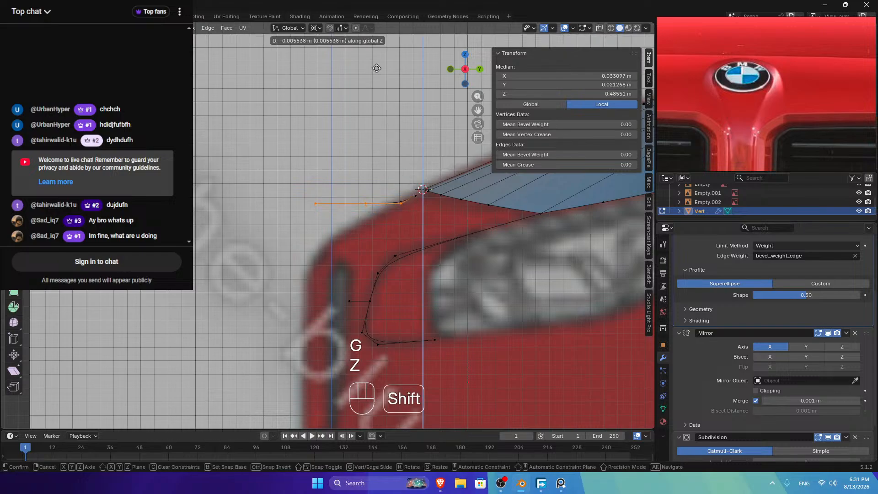
shift+click(407, 159)
key(g)
key(z)
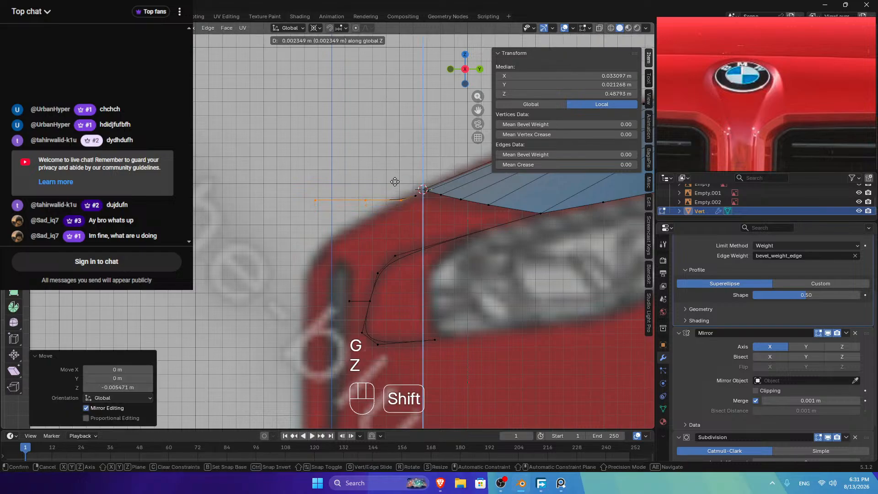
shift+click(399, 202)
key(g)
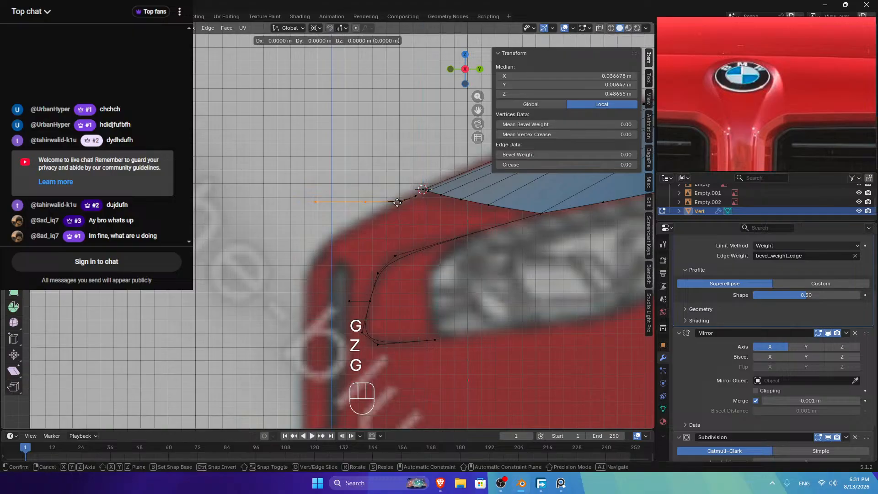
key(z)
shift+click(377, 304)
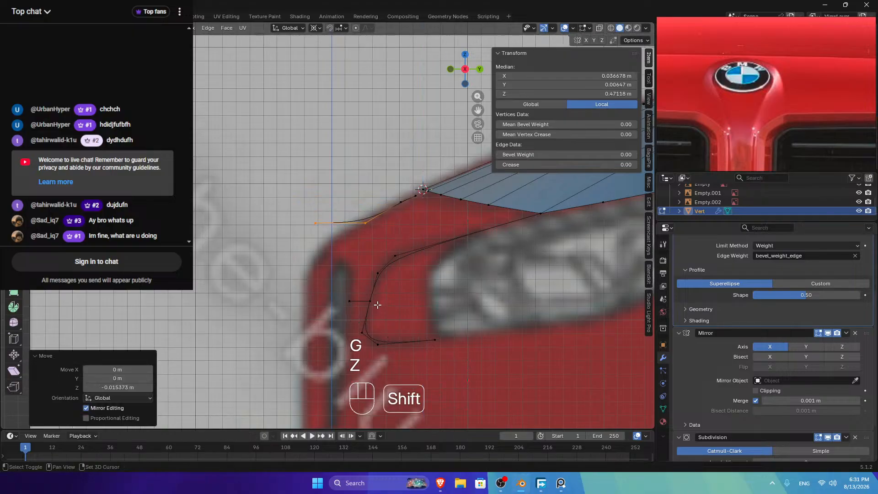
Step: Lower and slide the strand's outer vertex, then select the vertex path along the curve
shift+click(364, 223)
key(g)
key(z)
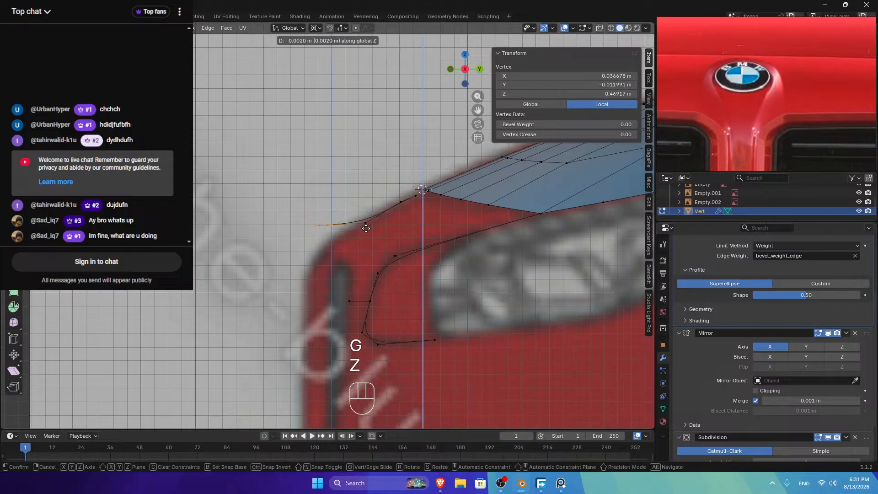
click(368, 254)
key(g)
key(g)
click(356, 251)
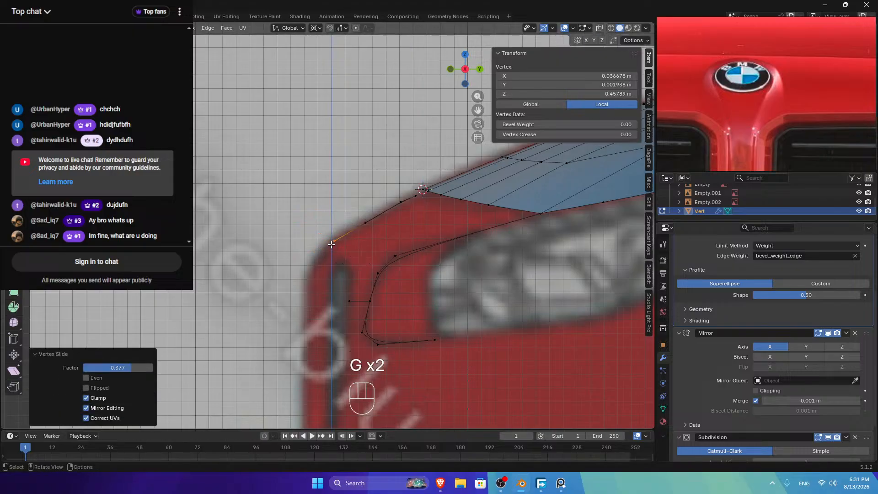
drag(462, 71, 455, 78)
ctrl+click(291, 205)
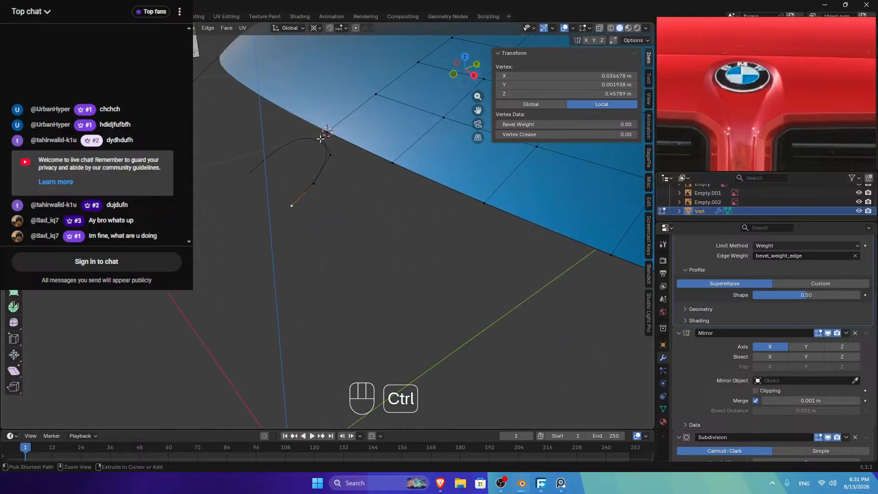
right_click(415, 127)
Step: Smooth the curved strand with LoopTools Relax, redoing it after an undo
mouse_move(418, 110)
click(446, 164)
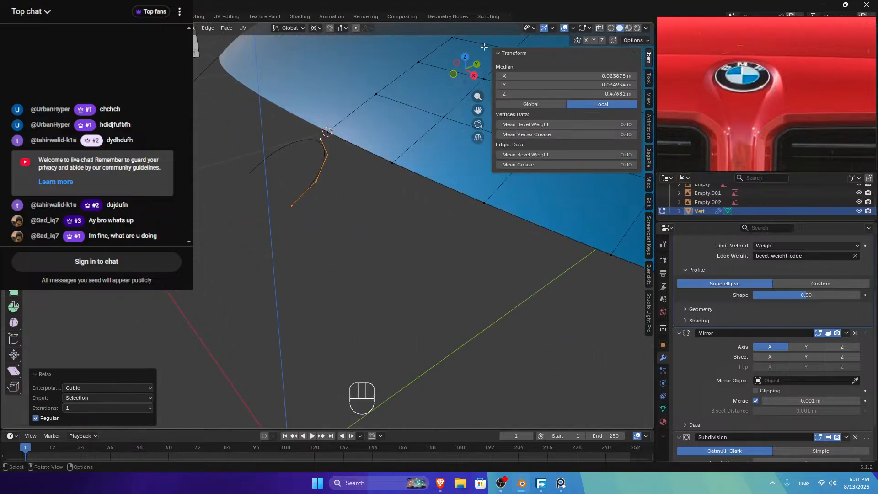
click(464, 56)
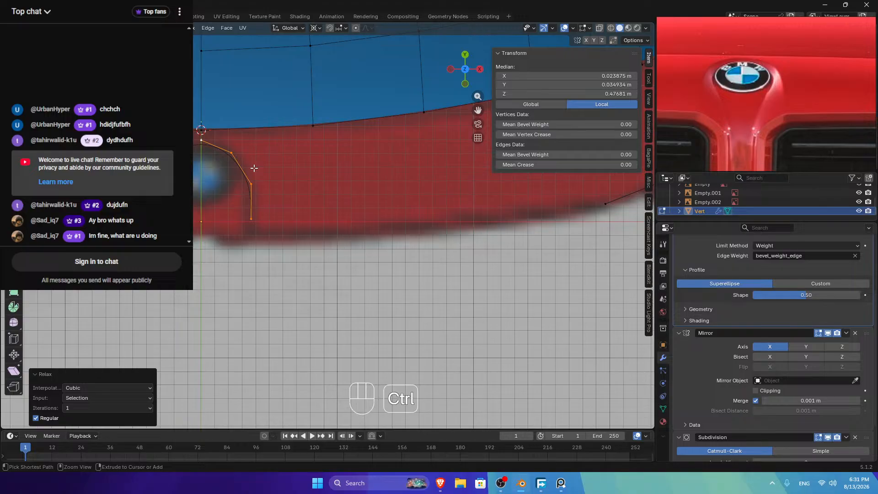
key(Tab)
key(Tab)
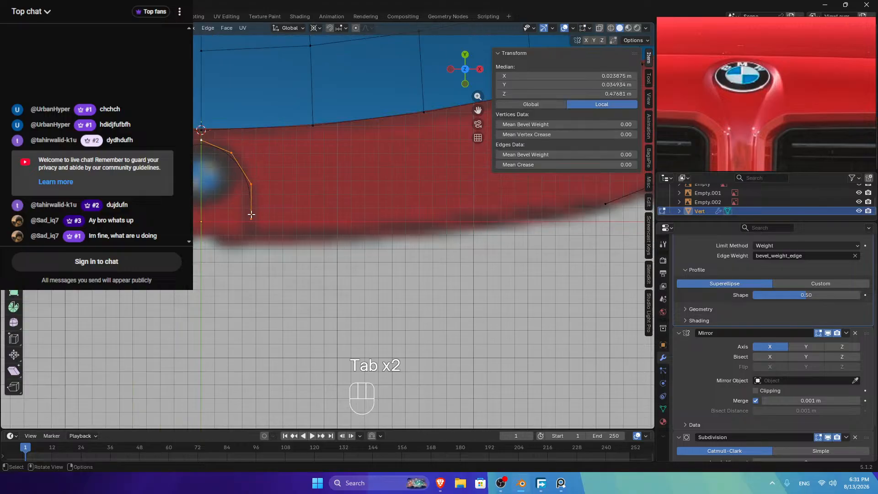
key(ctrl+z)
key(ctrl+z)
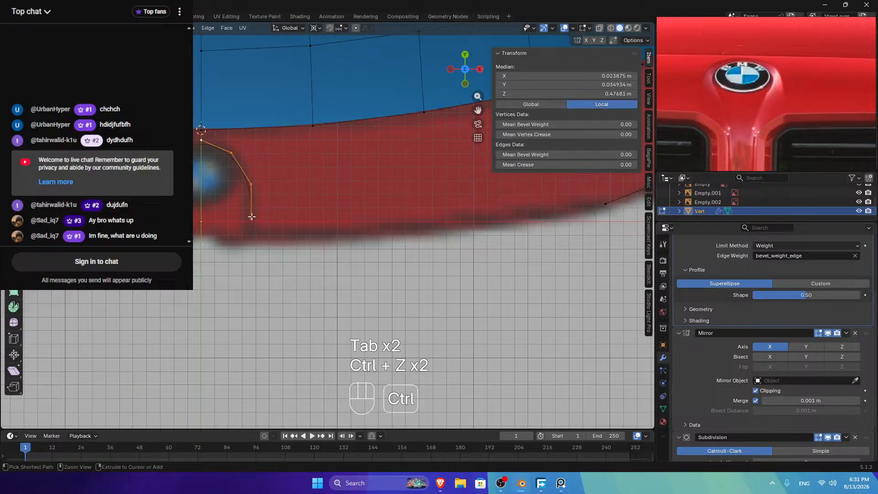
key(ctrl+z)
ctrl+click(251, 184)
right_click(346, 137)
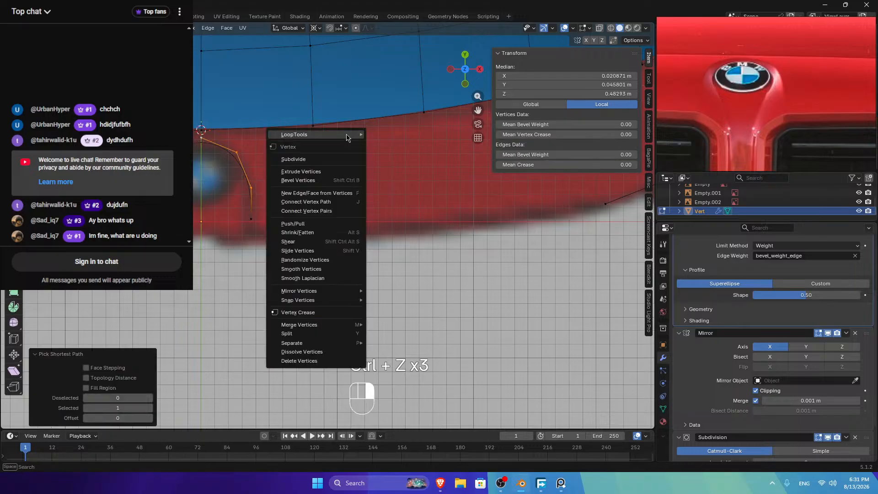
mouse_move(346, 136)
click(378, 189)
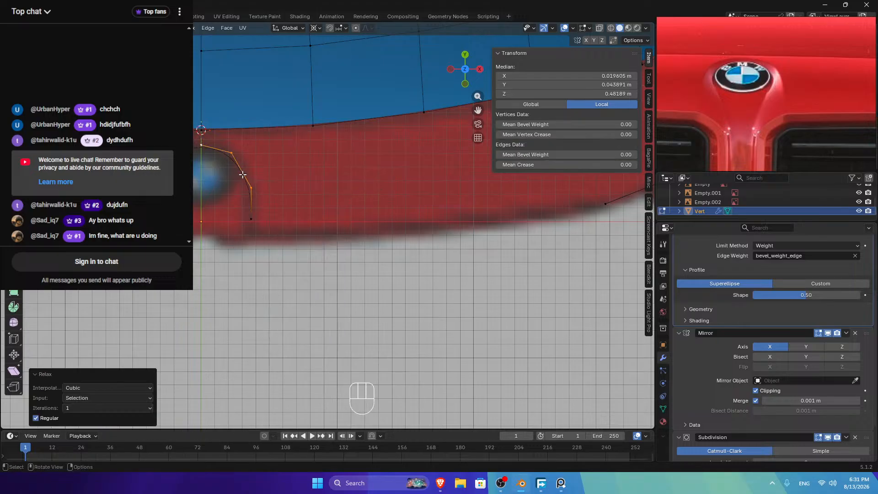
key(ctrl+z)
key(ctrl+z)
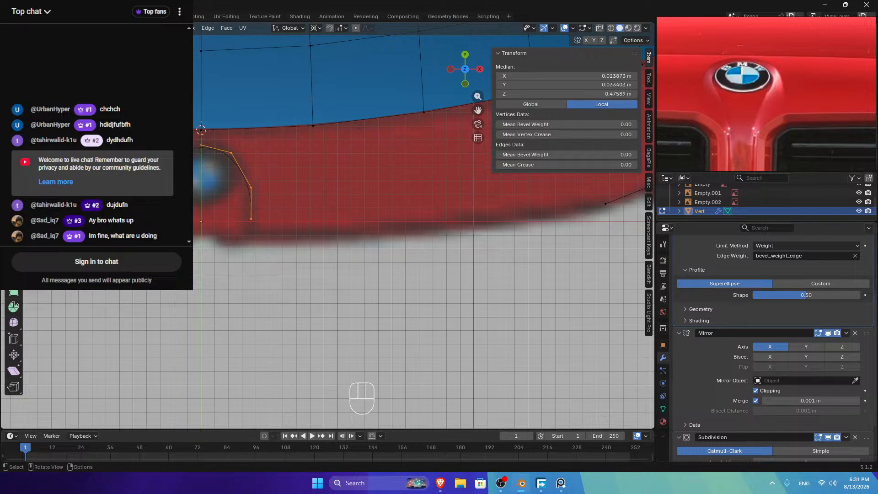
Step: Shrink the curve to 0.925 and select the corner vertices joining it to the hood edge
key(s)
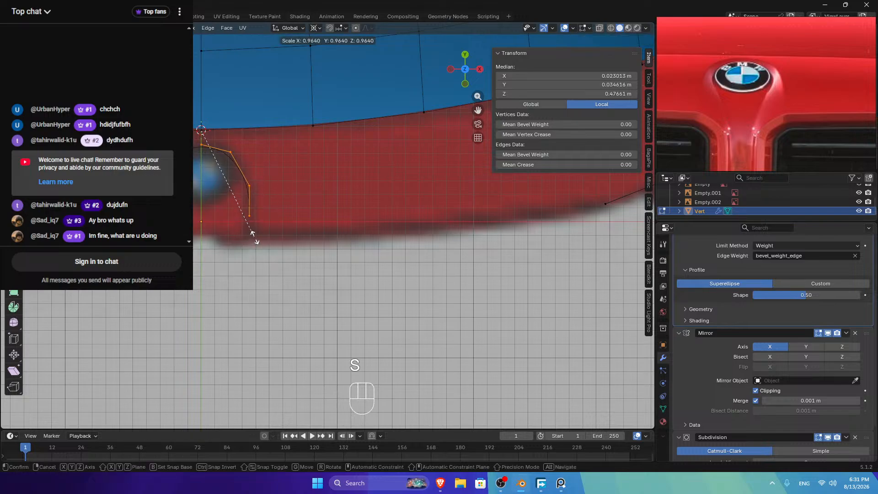
click(252, 208)
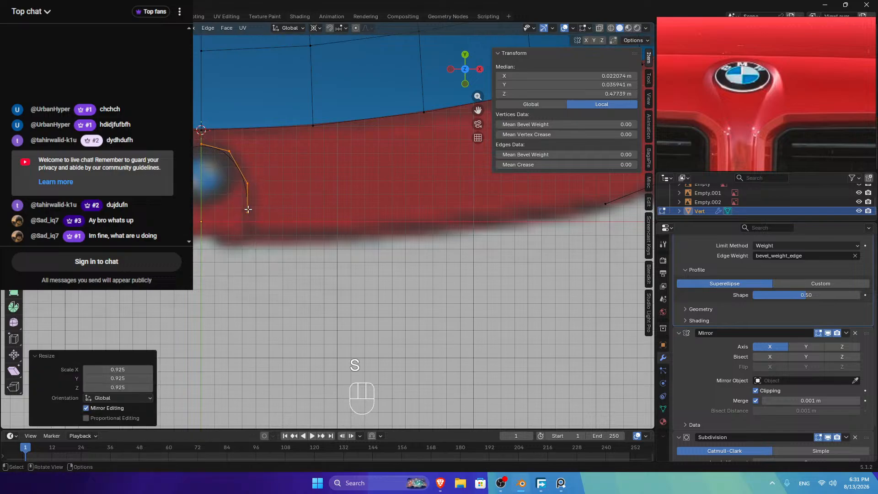
click(264, 214)
key(Tab)
key(Tab)
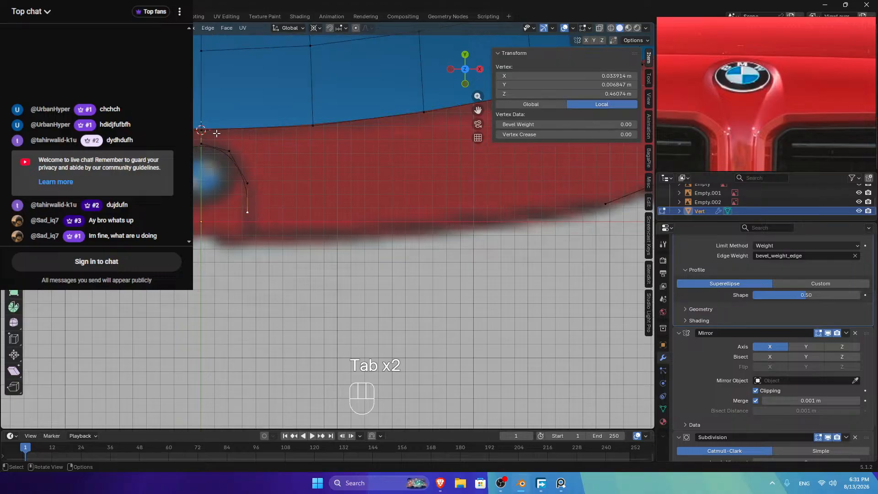
click(201, 146)
shift+middle_drag(208, 145, 242, 172)
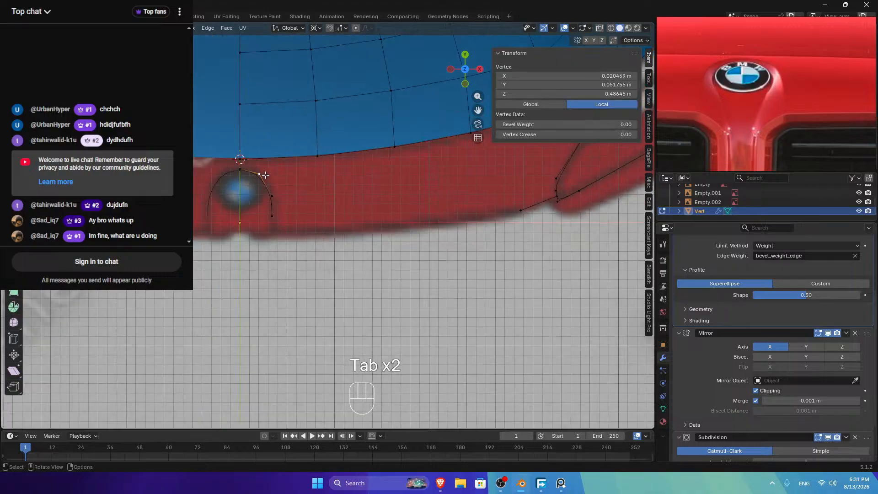
shift+click(241, 172)
Step: Fill a face between the curve's top and the hood's front edge
key(f)
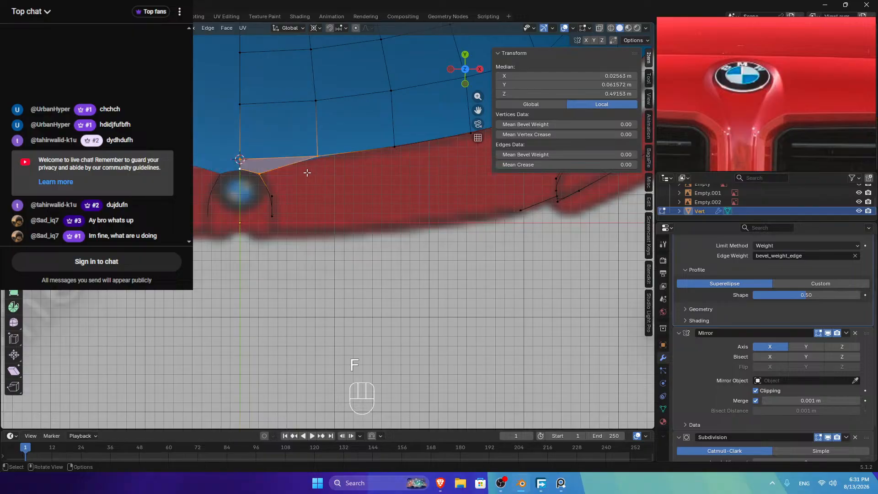
key(Tab)
drag(462, 73, 395, 7)
key(Tab)
Step: Give the hood's front rim edge path a bevel weight of 0.10 and return to object mode
click(79, 28)
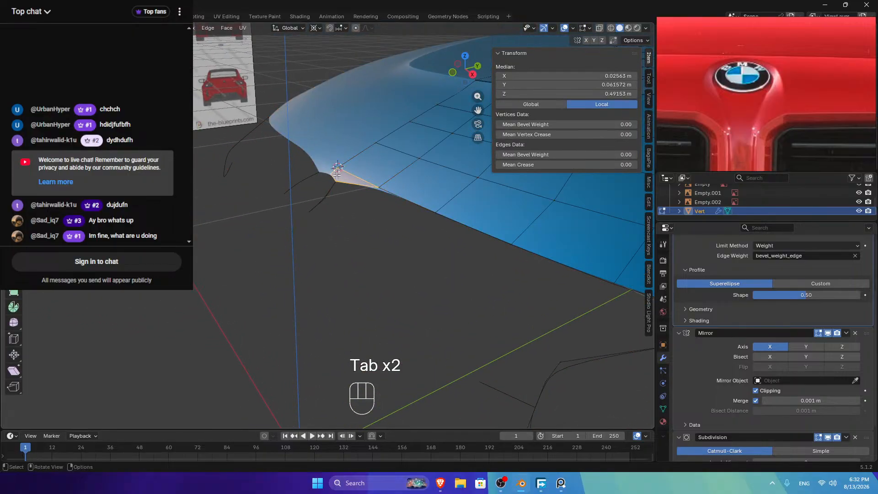
click(353, 174)
scroll(412, 219, down, 3)
ctrl+click(515, 270)
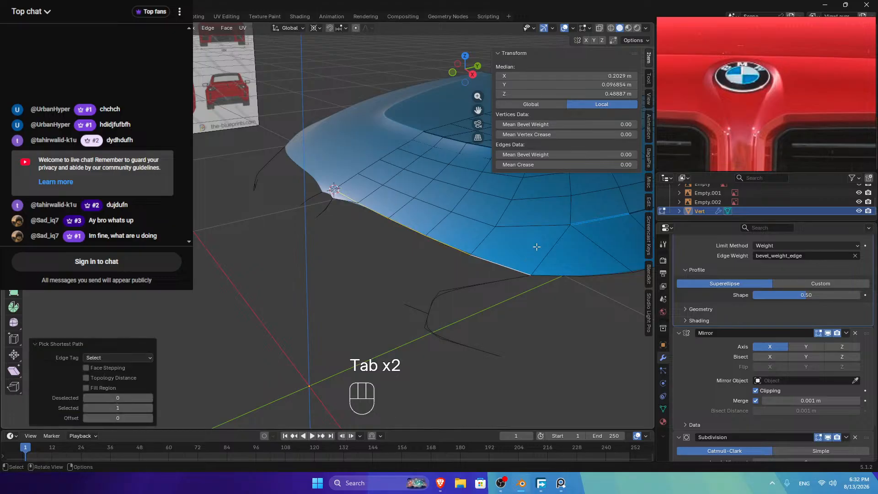
click(606, 154)
text(1)
key(Return)
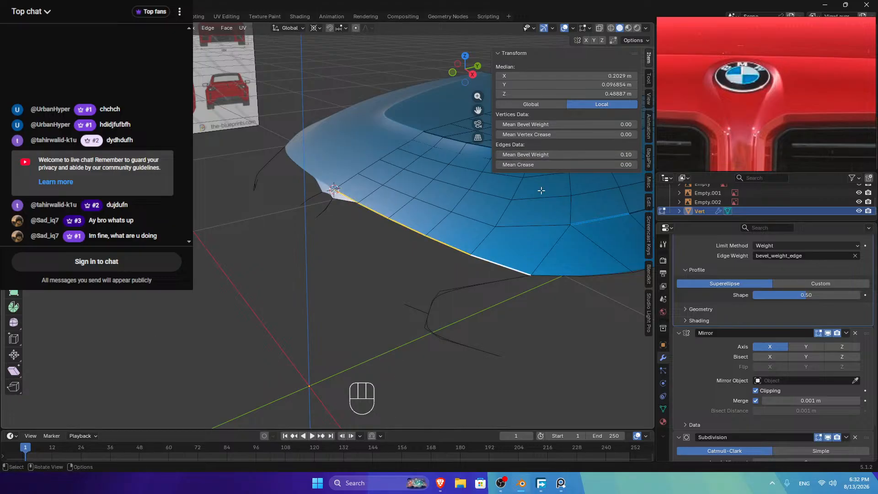
key(Tab)
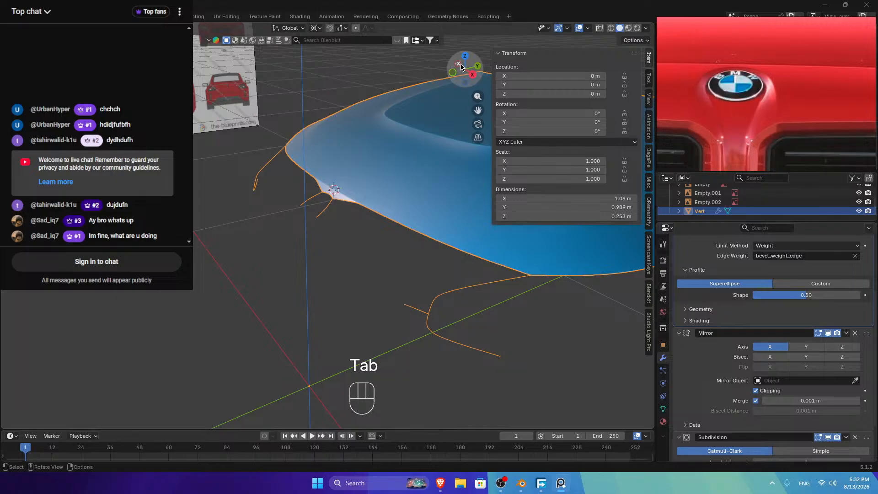
Step: Return to Object Mode, set the front view, pan onto the grille blueprint and check the reference image
click(465, 57)
key(Tab)
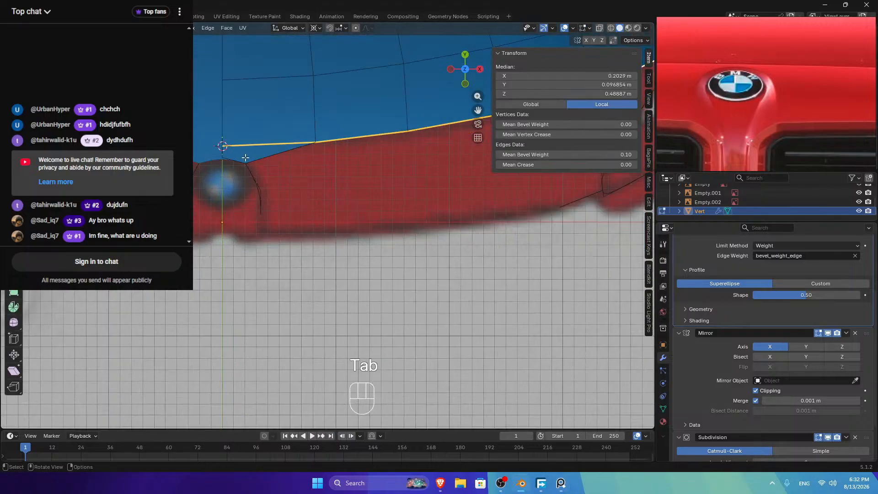
key(Tab)
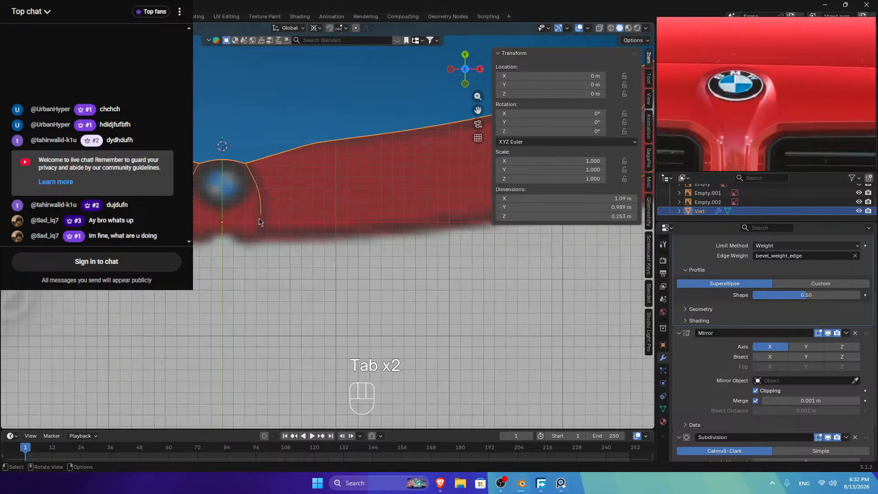
click(465, 83)
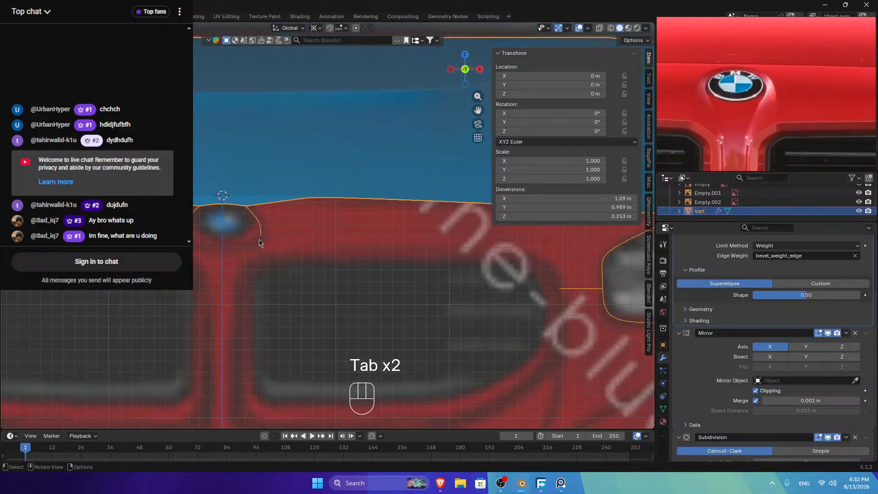
shift+middle_drag(293, 219, 322, 199)
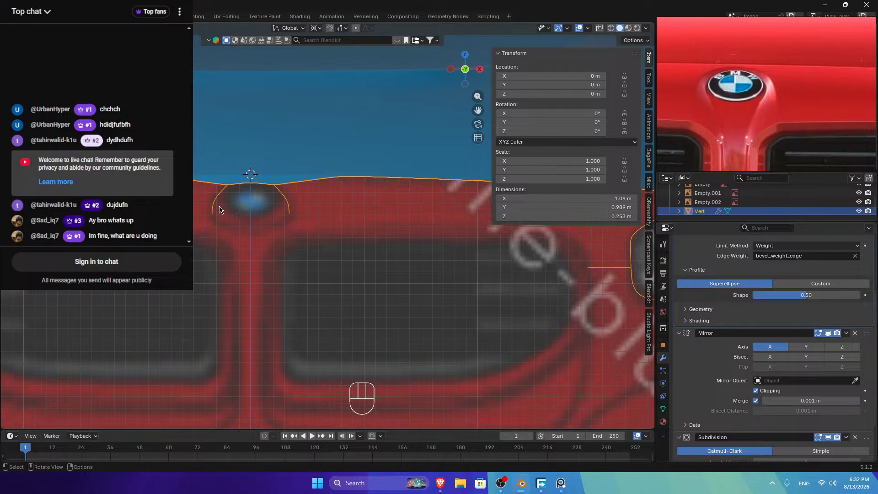
click(283, 211)
key(Tab)
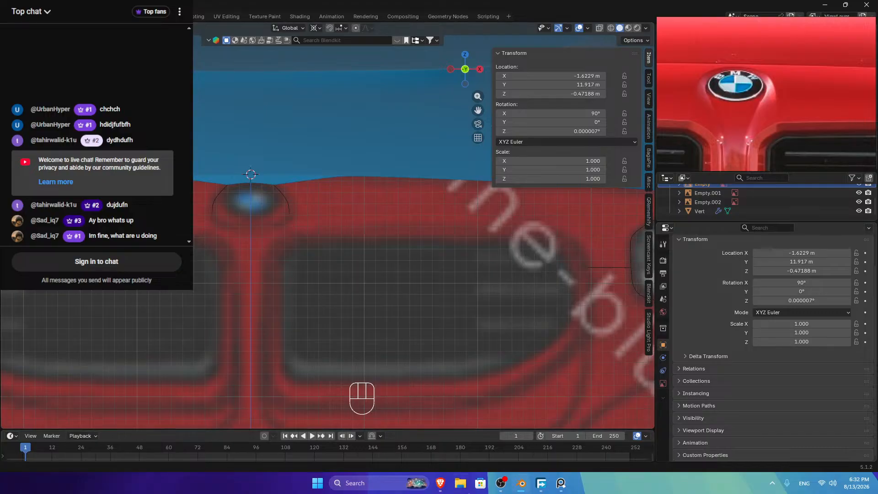
click(499, 485)
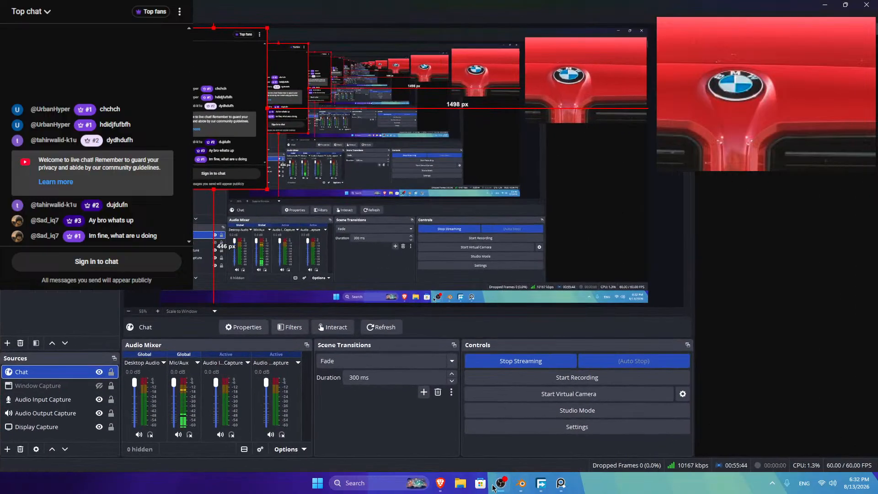
click(496, 486)
Step: Edit the hood mesh, try joining two outline vertices with an edge, then undo it
click(293, 186)
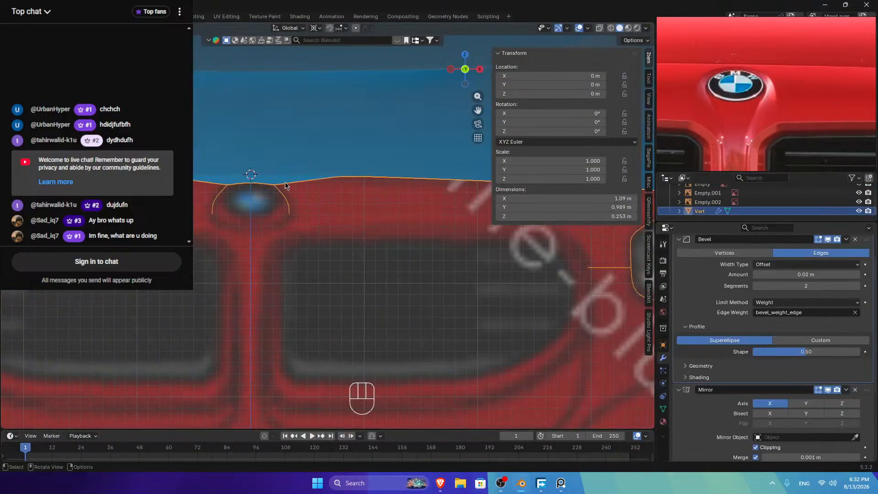
key(Tab)
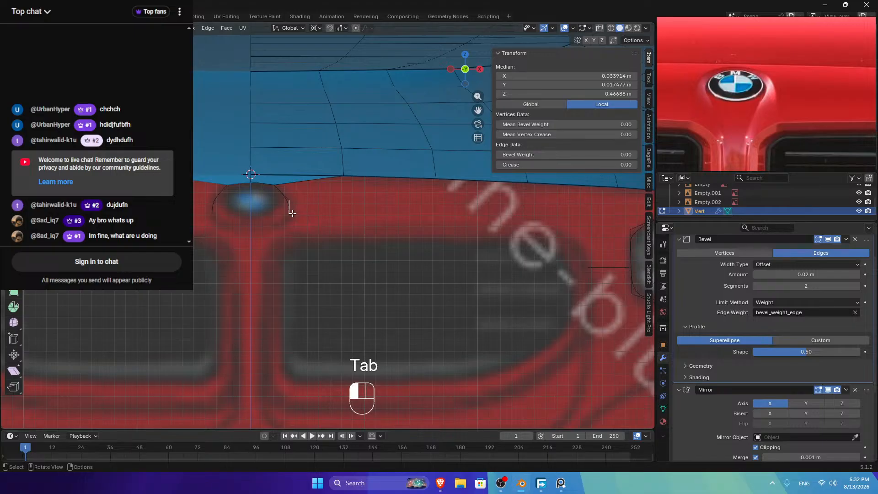
click(479, 69)
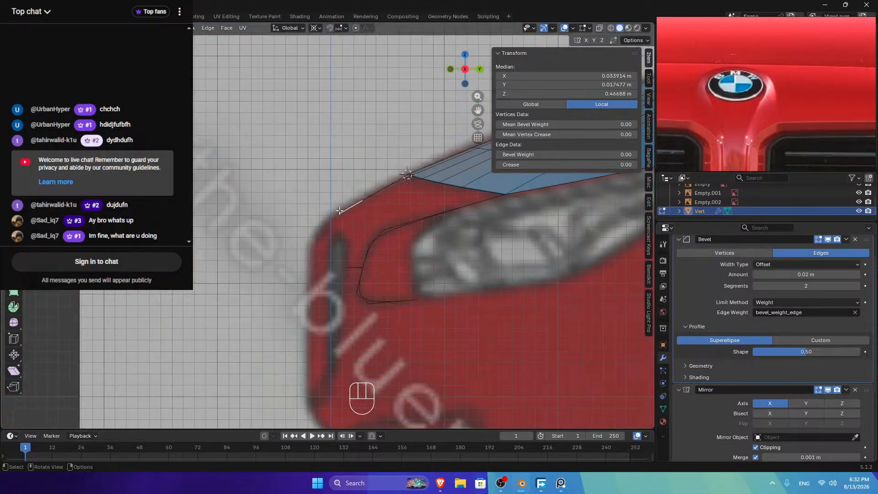
shift+click(383, 230)
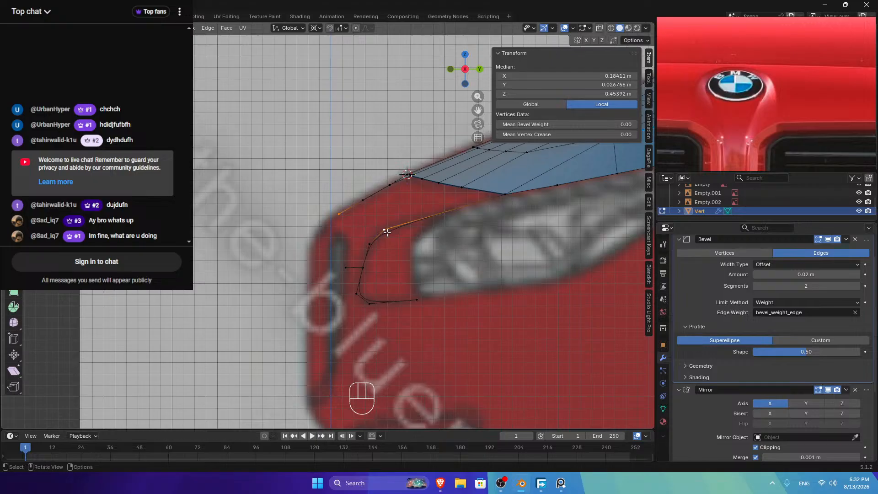
key(f)
click(465, 55)
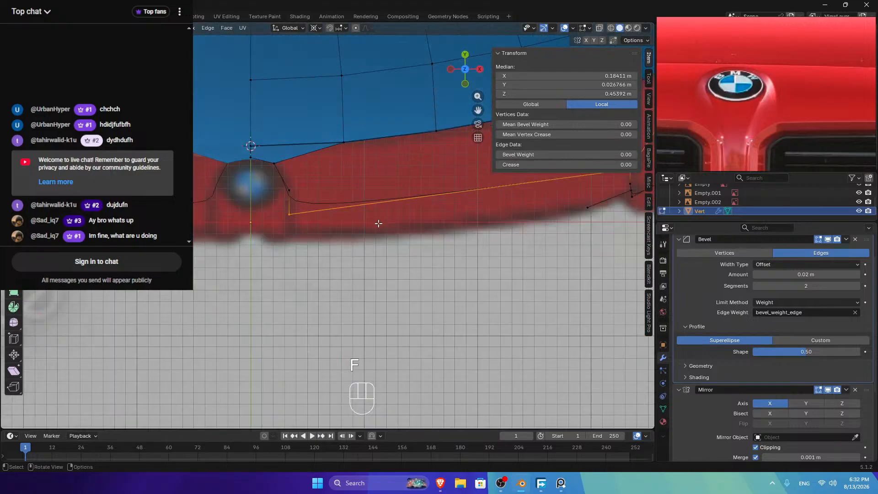
key(ctrl+z)
key(ctrl+z)
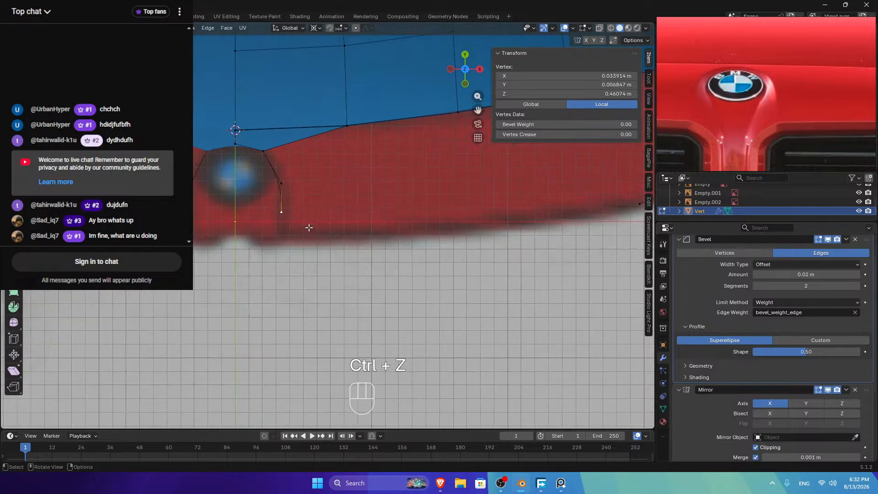
Step: Extrude a new vertex beside the logo, lowering it on Z and pulling it inward to X 0.0208 m
key(e)
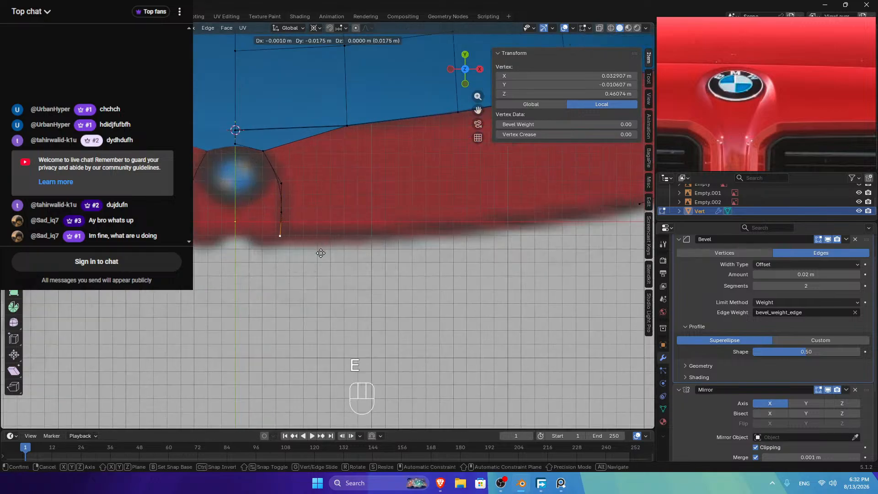
click(321, 253)
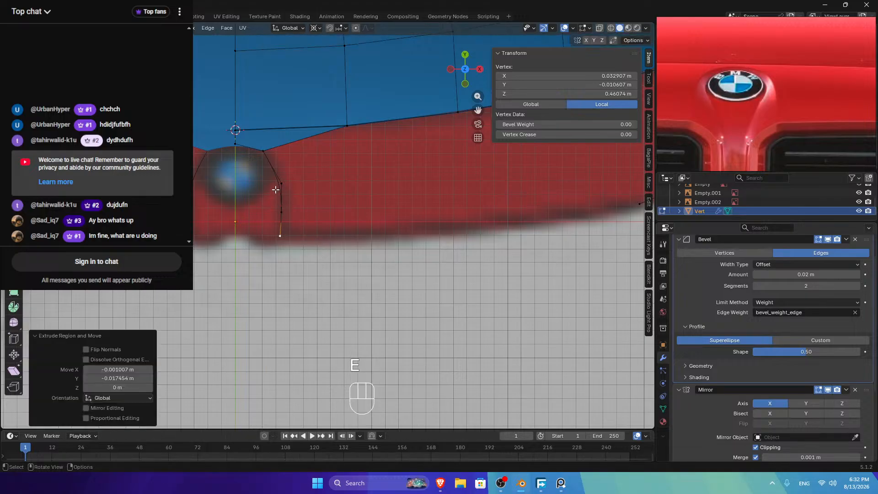
click(465, 83)
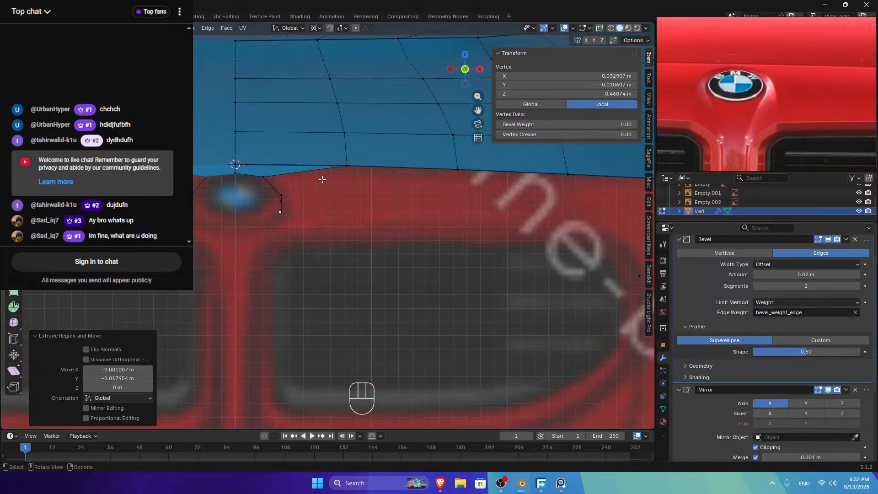
key(g)
key(z)
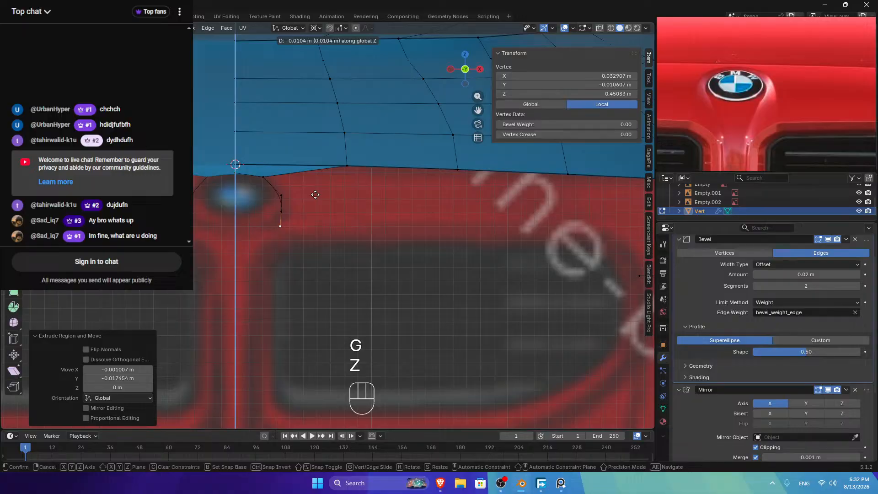
click(313, 196)
key(g)
key(x)
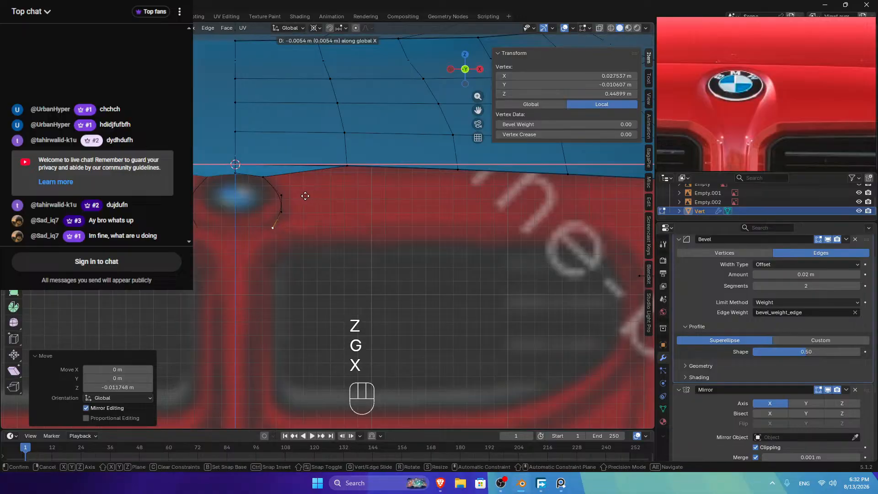
click(295, 198)
key(Tab)
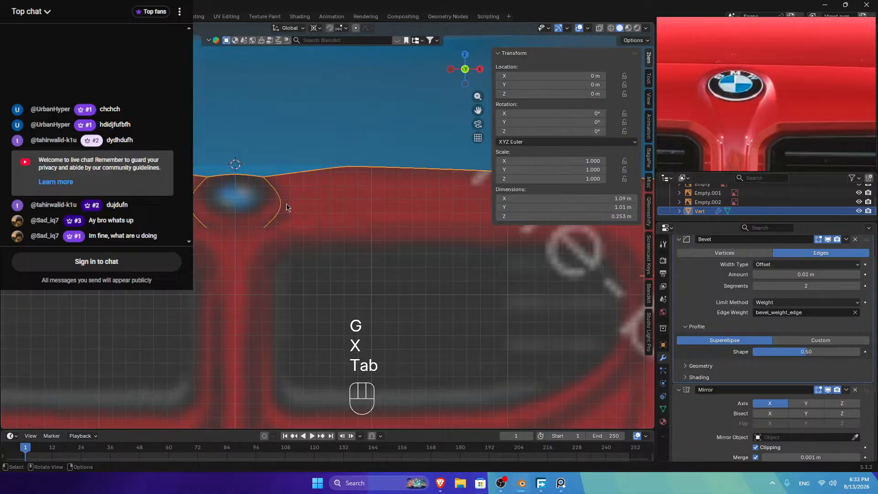
key(Tab)
scroll(286, 203, down, 3)
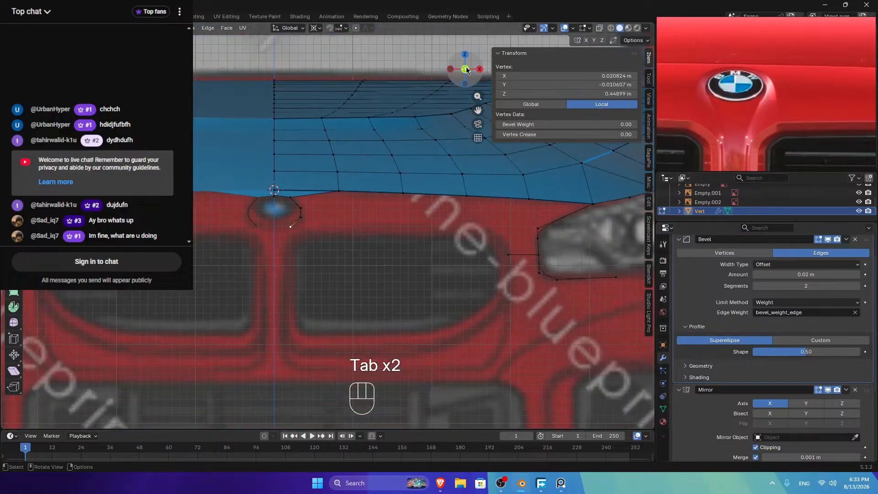
Step: From the side view, lower the new end vertex slightly along Z
mouse_move(465, 70)
mouse_down()
mouse_move(452, 76)
mouse_move(474, 77)
mouse_up()
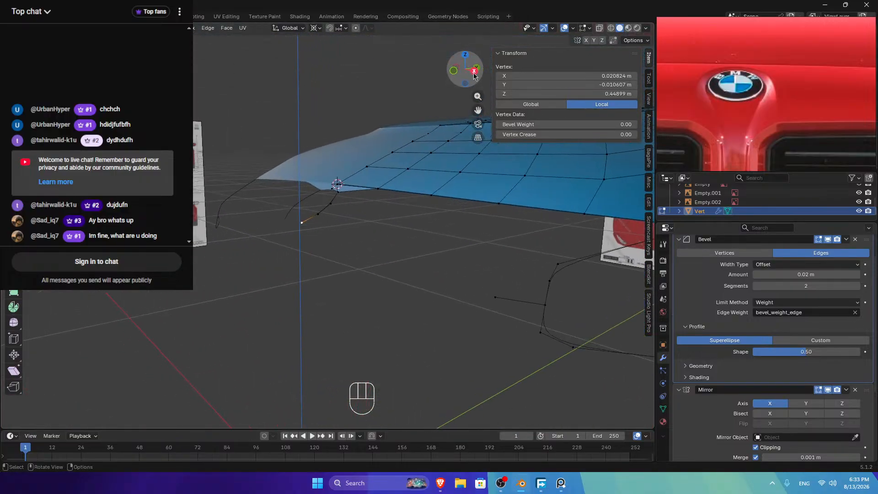
click(474, 74)
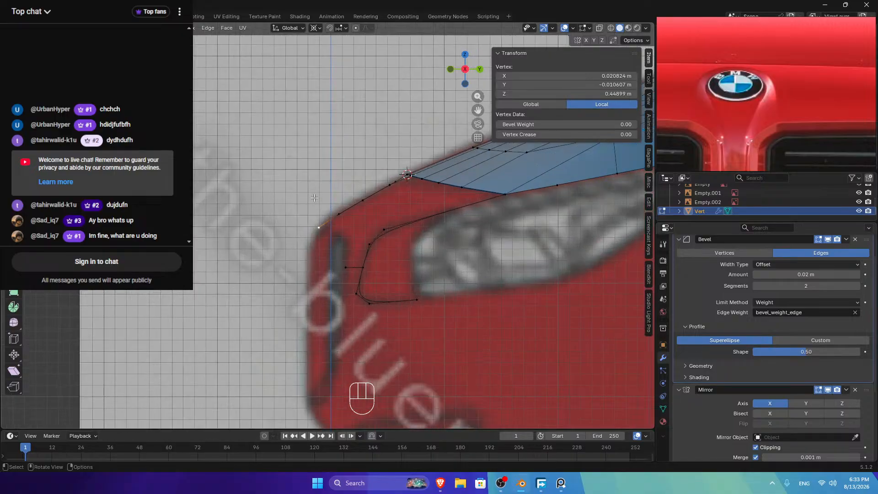
key(g)
key(z)
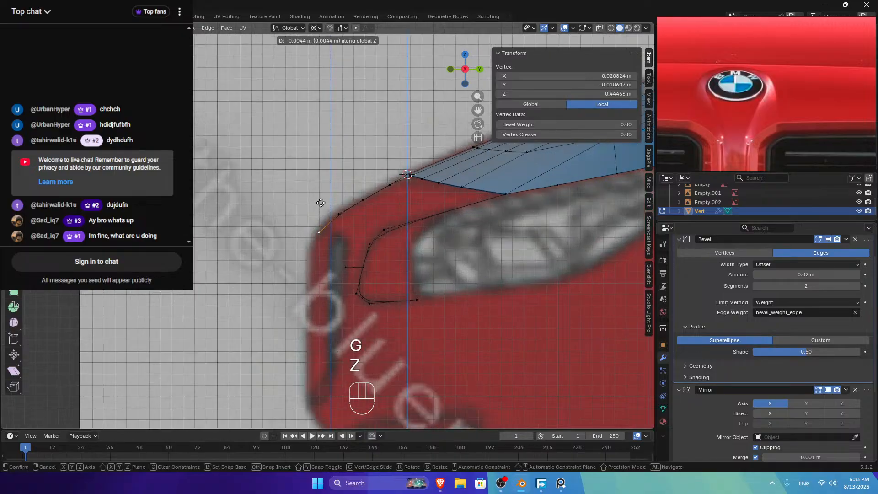
click(323, 203)
key(Tab)
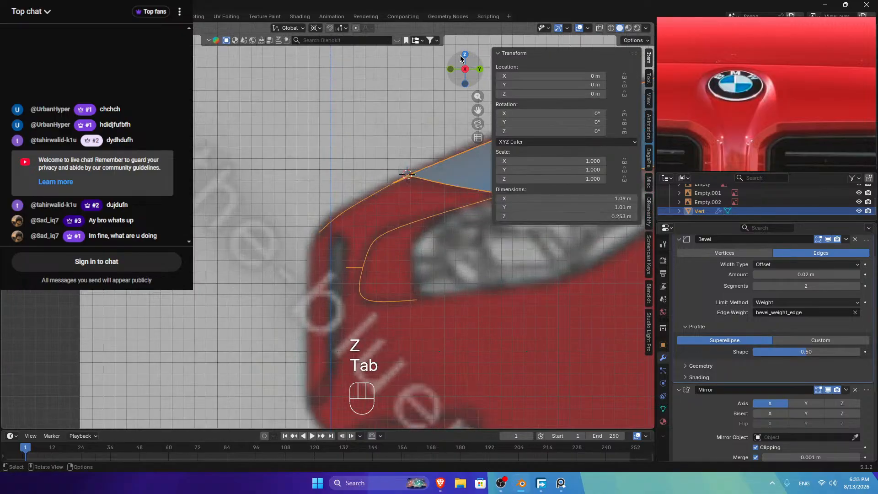
click(464, 54)
key(Tab)
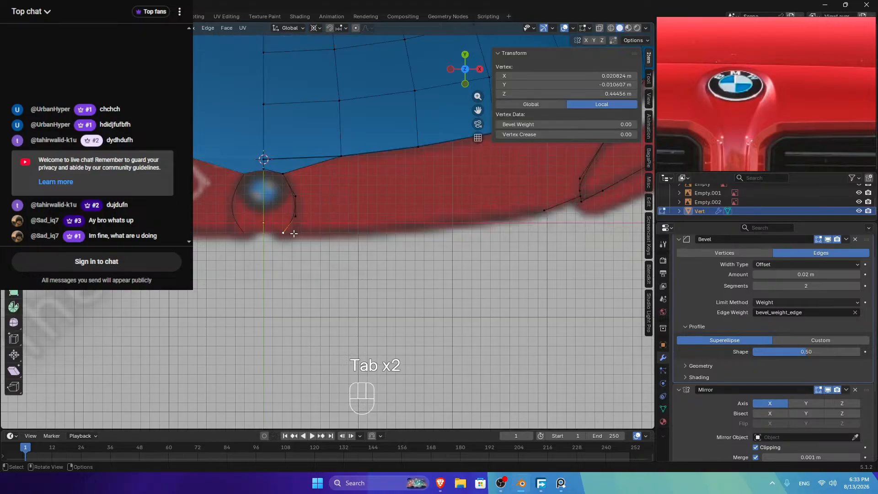
Step: In front view, shift the short edge beside the logo outward along X to 0.0253 m
click(465, 55)
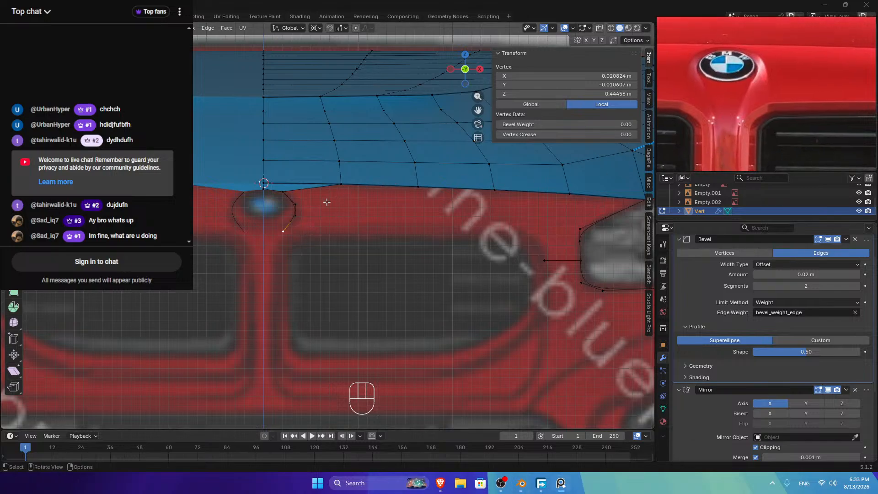
ctrl+click(294, 205)
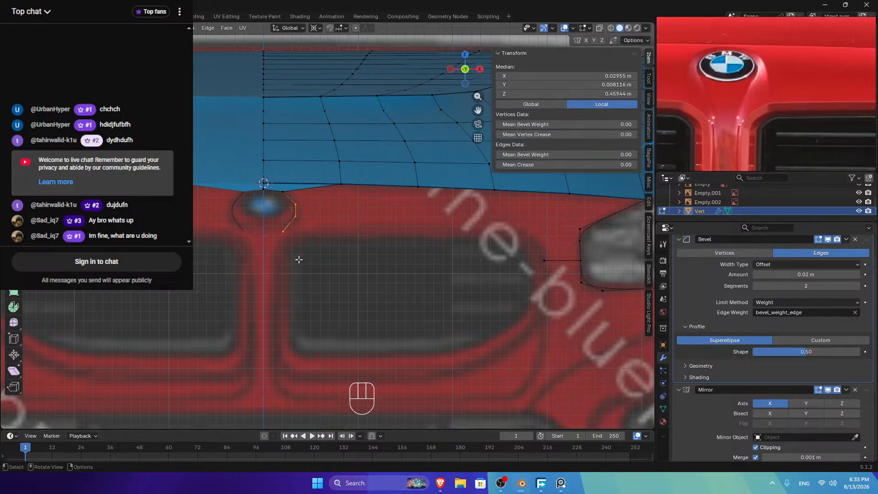
key(g)
key(x)
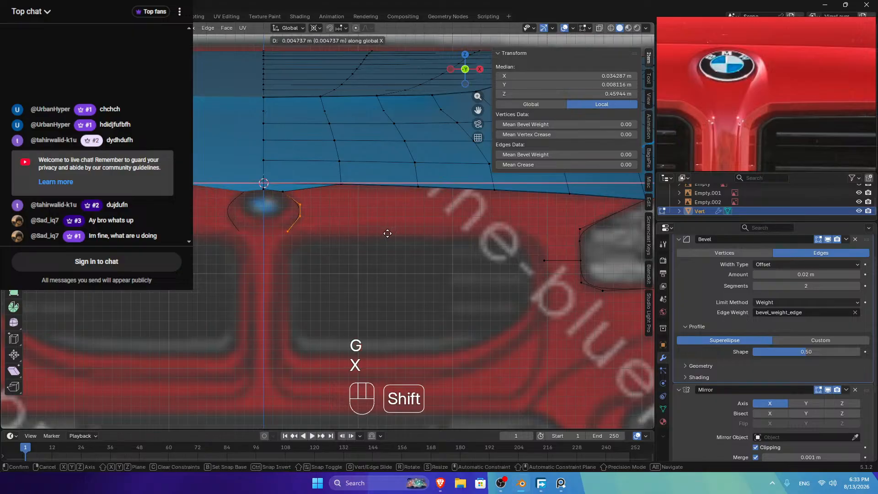
shift+click(385, 234)
click(288, 230)
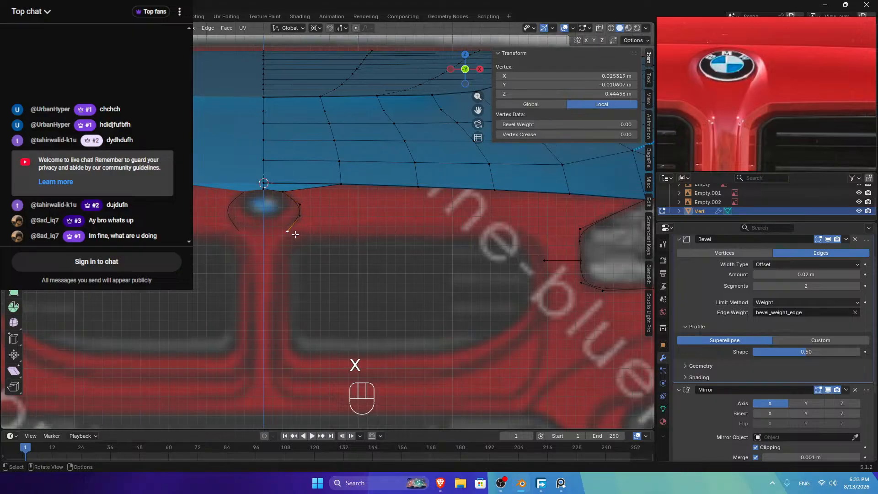
mouse_move(290, 235)
mouse_down()
mouse_move(270, 253)
mouse_move(284, 250)
mouse_up()
key(g)
key(z)
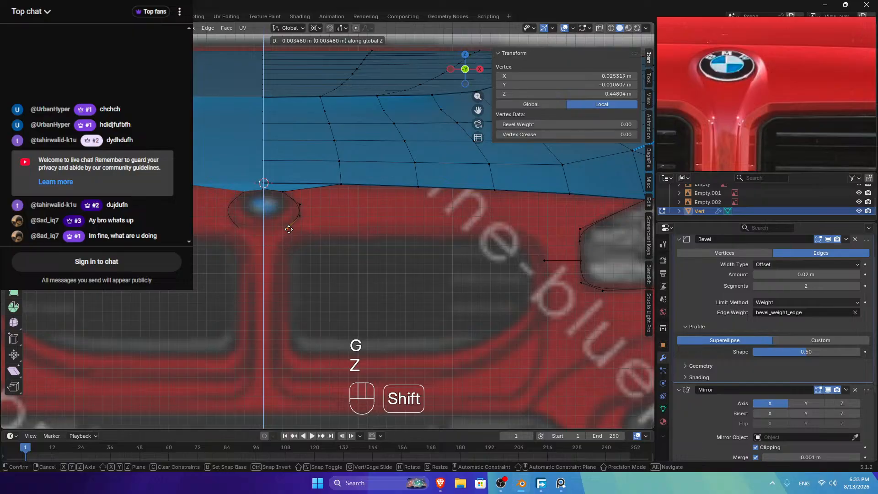
right_click(289, 229)
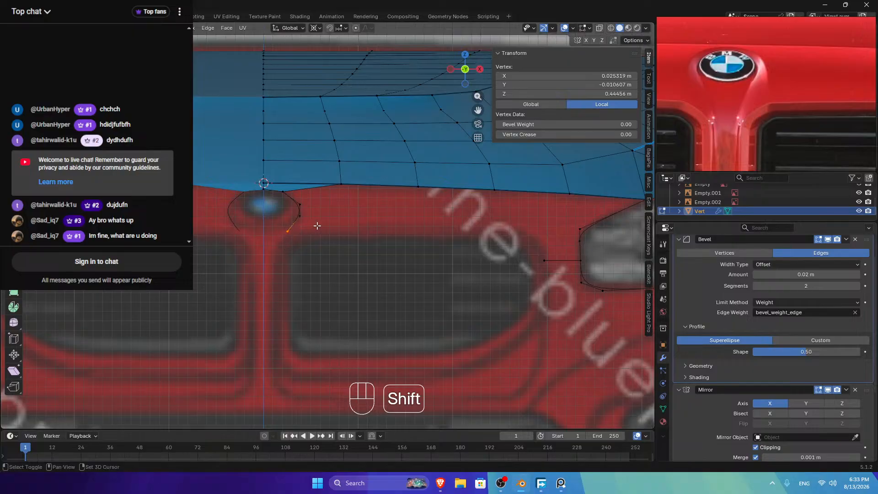
Step: Delete the extra vertex and move a logo-outline vertex down and outward beside the bump
key(Delete)
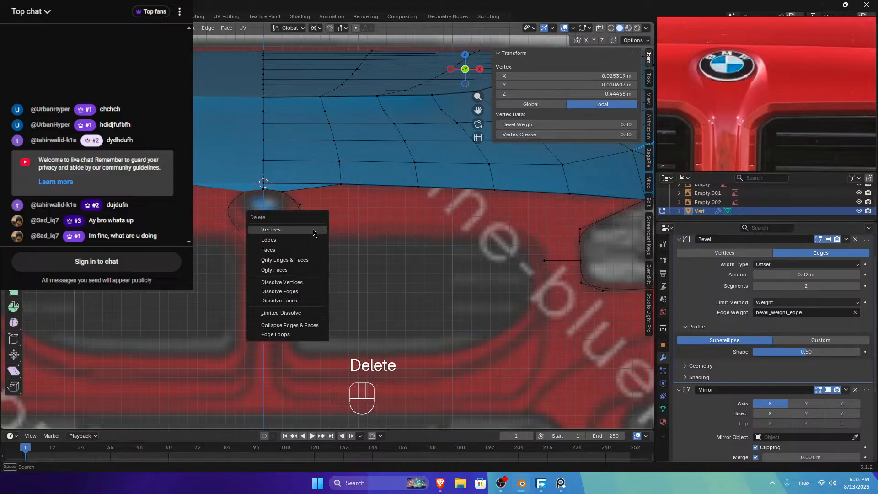
click(313, 231)
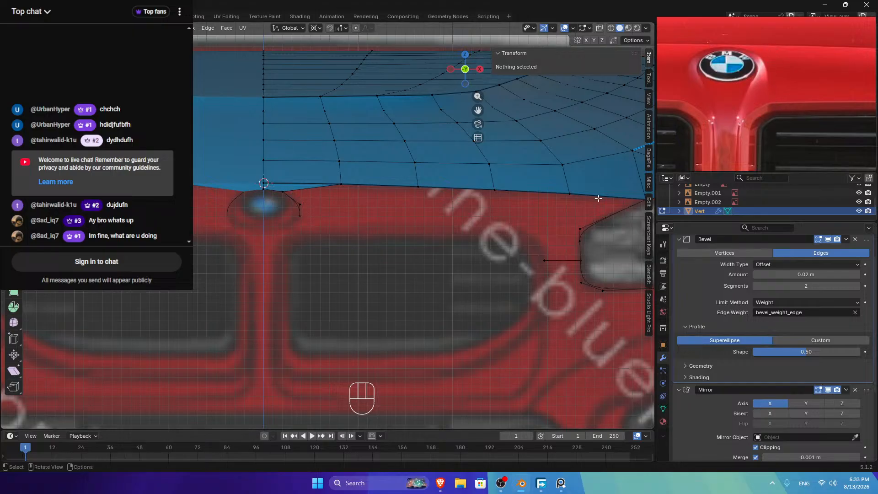
click(293, 225)
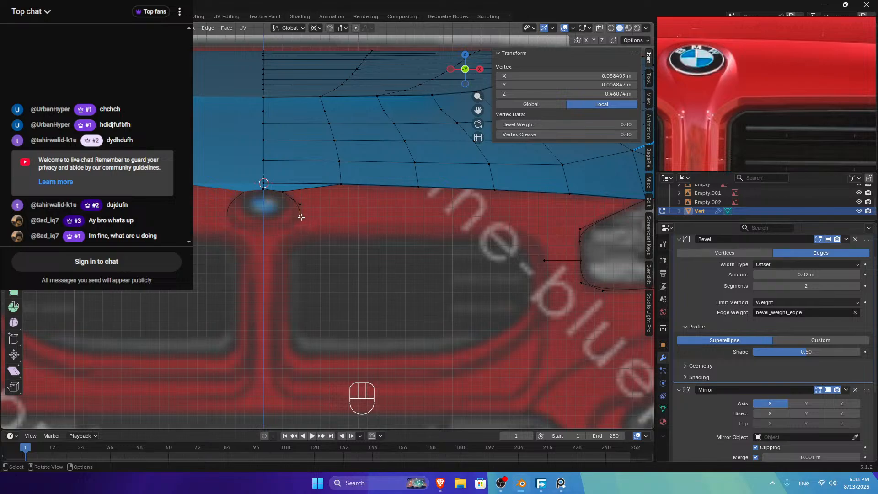
key(g)
click(304, 229)
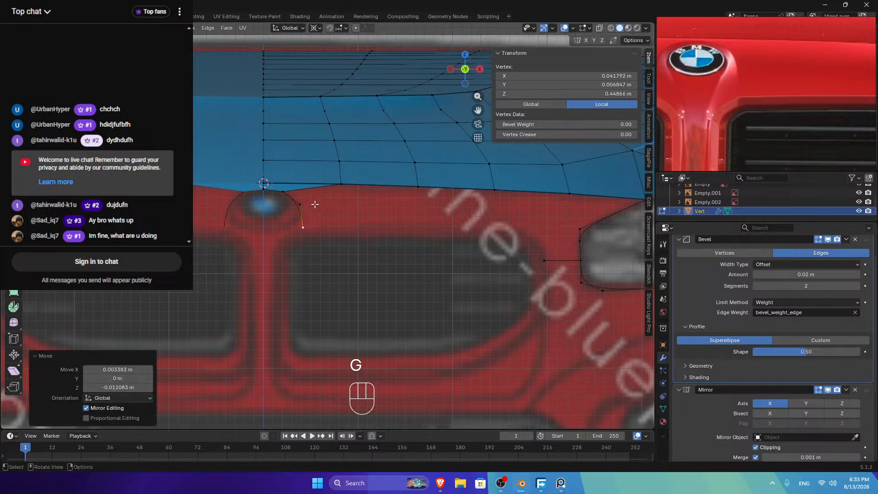
Step: Loop-cut the short edge and smooth it with a one-iteration cubic LoopTools Relax
key(ctrl+r)
click(305, 211)
ctrl+click(303, 227)
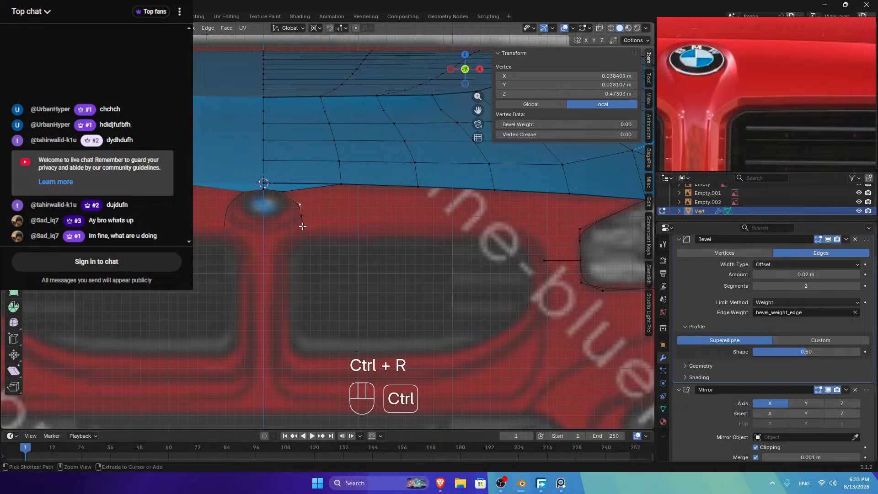
right_click(361, 195)
mouse_move(363, 196)
click(407, 251)
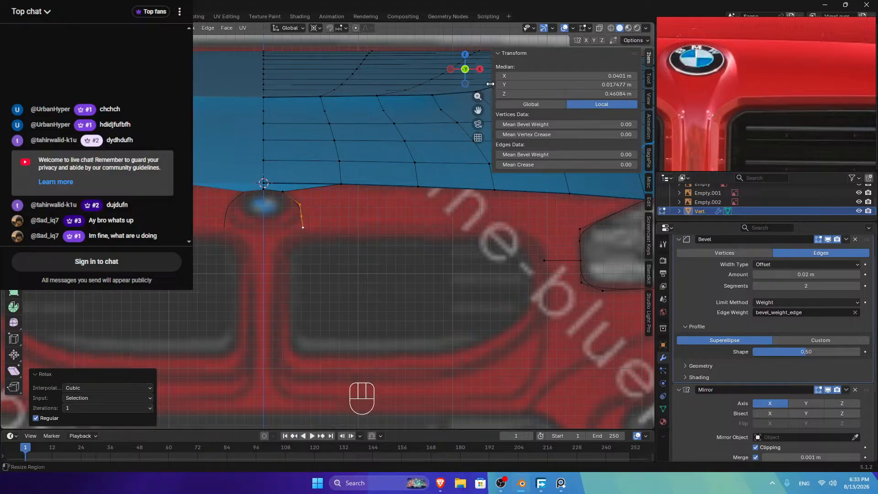
click(479, 70)
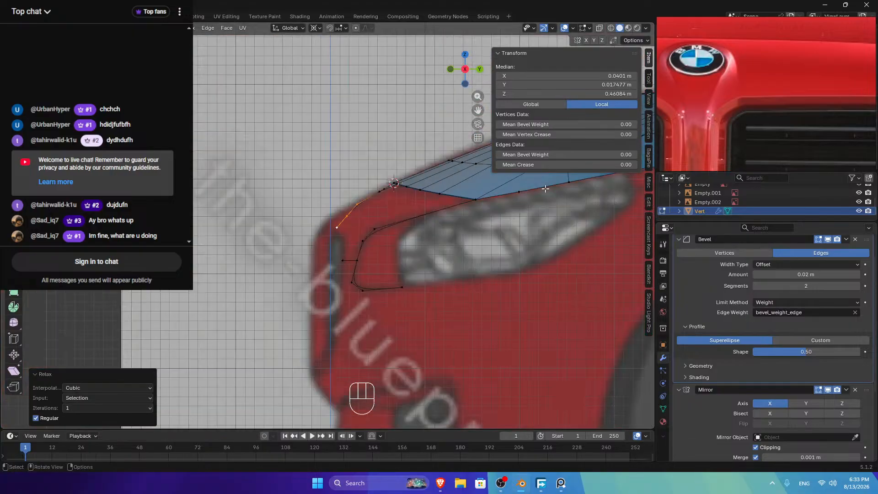
middle_drag(726, 61, 745, 54)
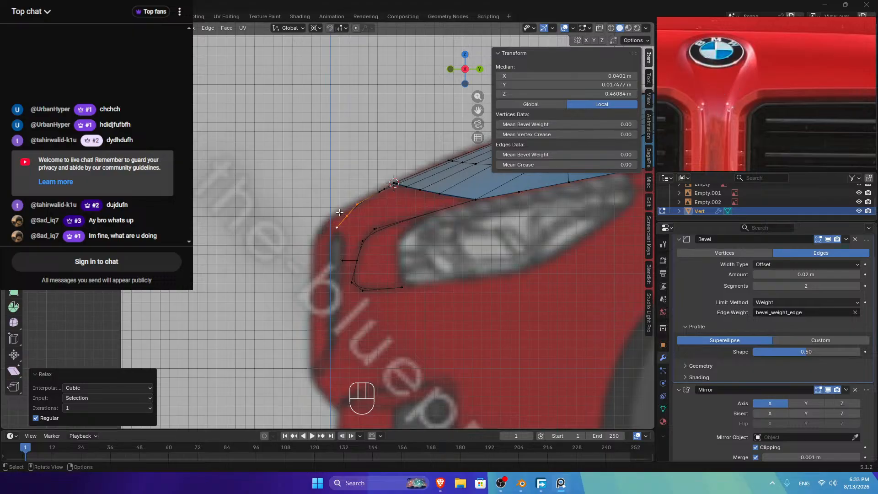
scroll(774, 115, down, 6)
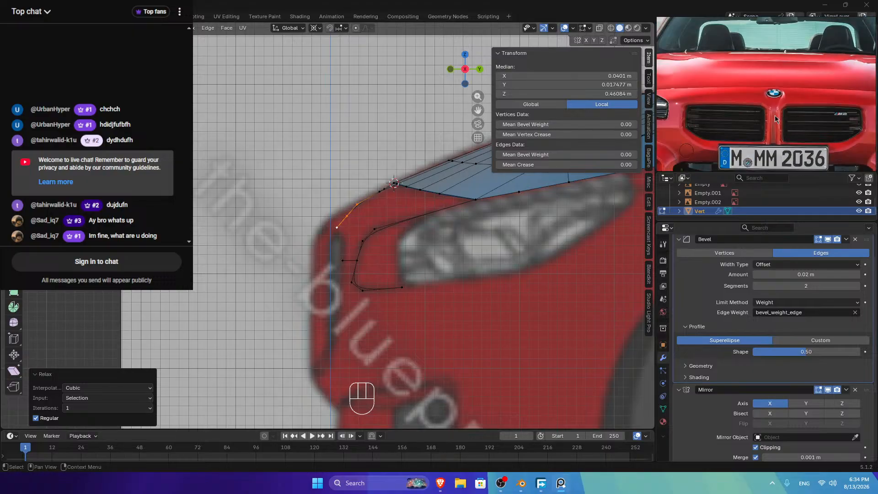
scroll(775, 130, up, 10)
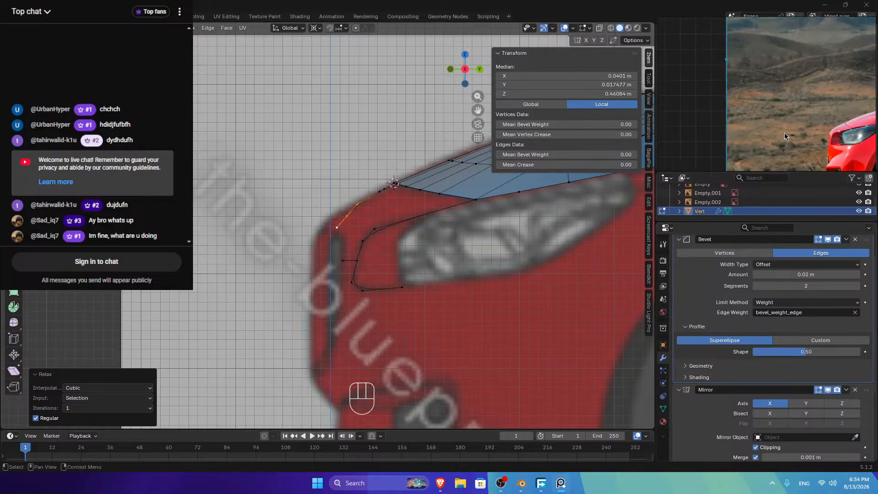
scroll(754, 107, up, 3)
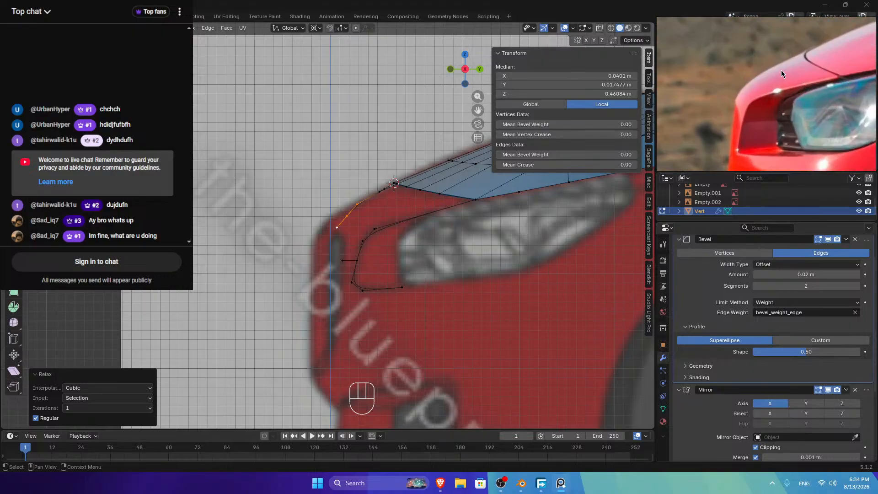
scroll(770, 73, down, 3)
scroll(756, 107, down, 5)
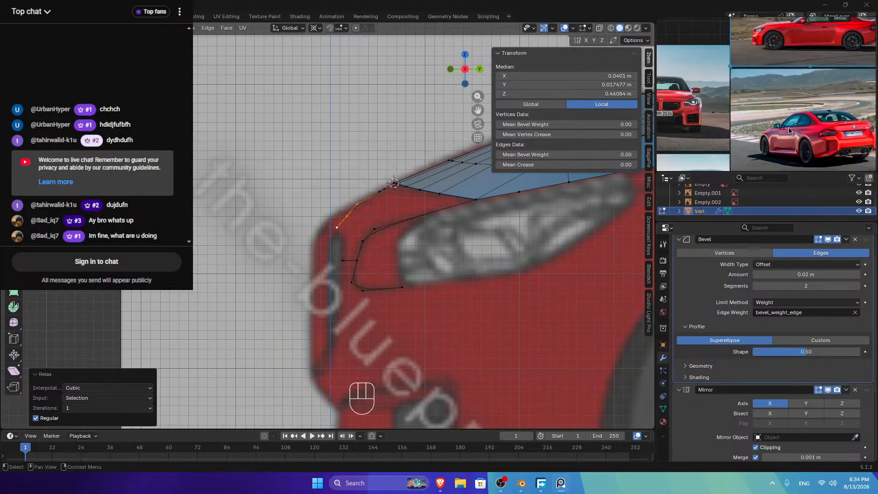
scroll(788, 127, down, 3)
scroll(791, 93, up, 5)
scroll(750, 134, up, 6)
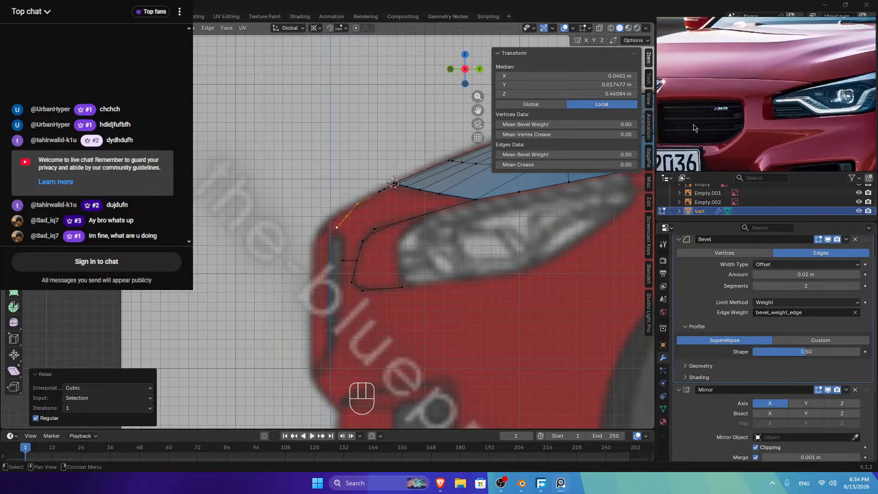
scroll(743, 85, down, 2)
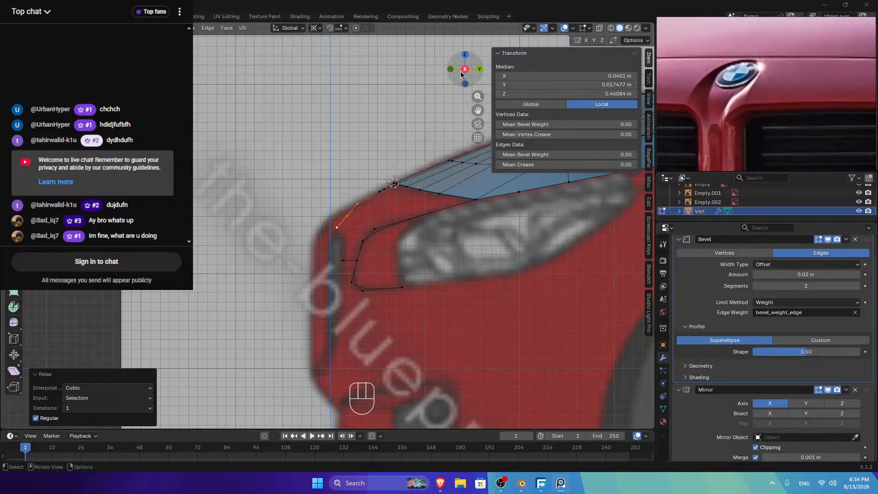
Step: Pull the lower edge beside the logo back along Y and nudge it slightly along X
key(KP_1)
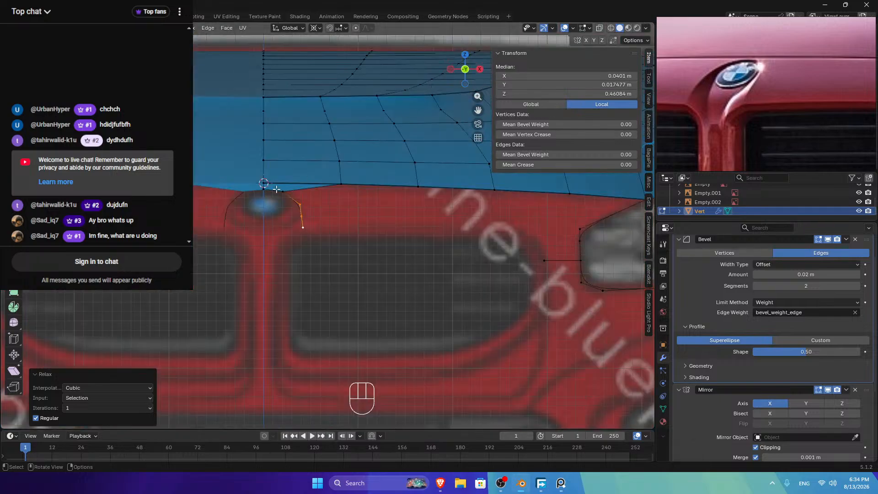
drag(460, 64, 441, 84)
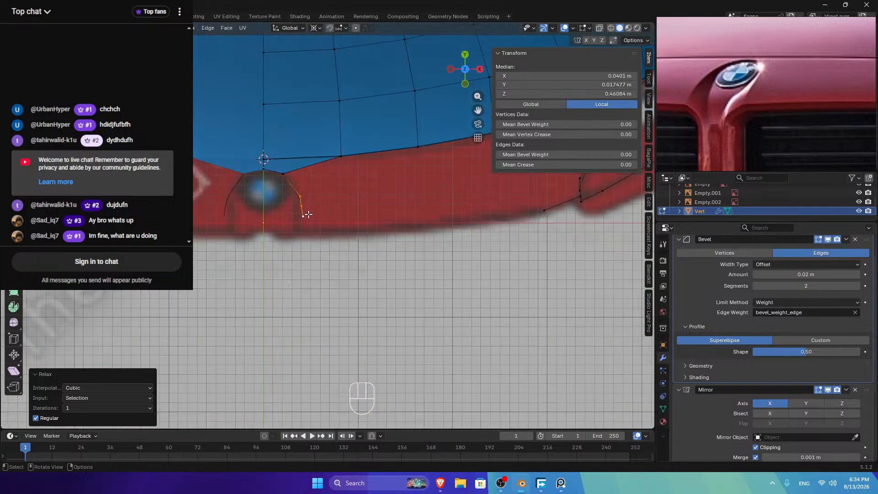
click(302, 205)
key(g)
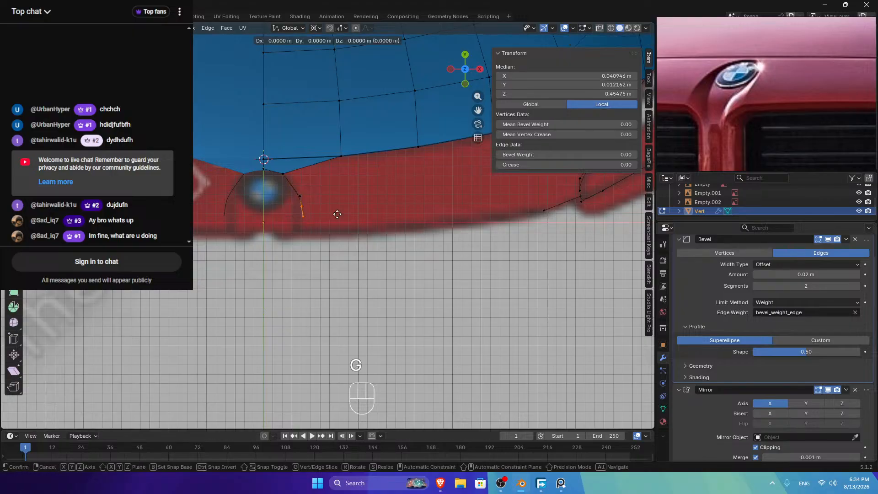
key(y)
click(329, 274)
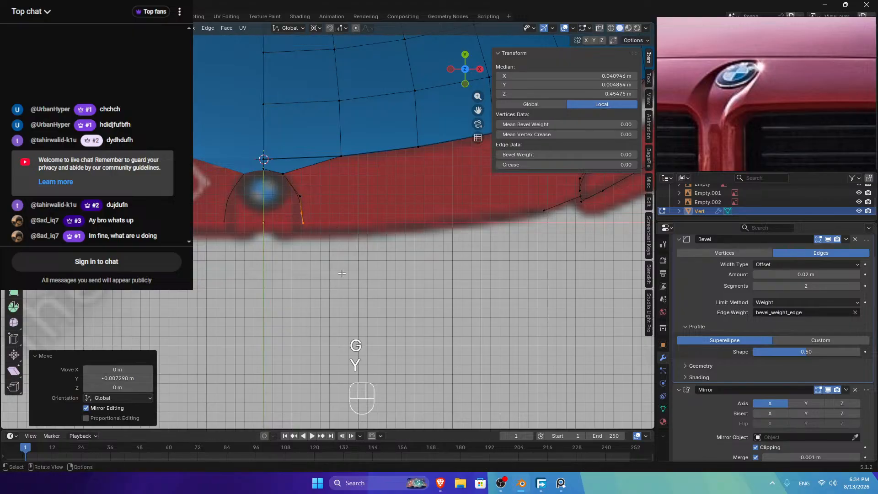
key(g)
key(x)
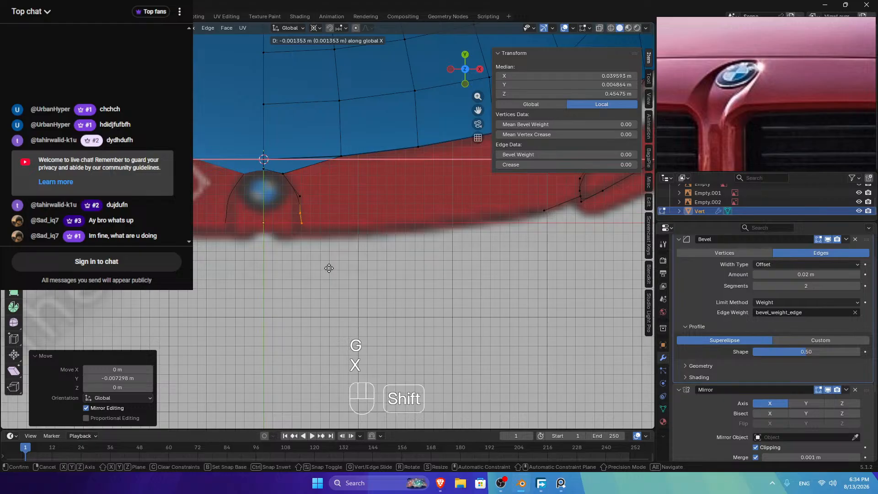
shift+click(329, 268)
Step: Fine-tune the lower vertex along X and Y to sit on the hood surface
click(300, 220)
key(g)
key(x)
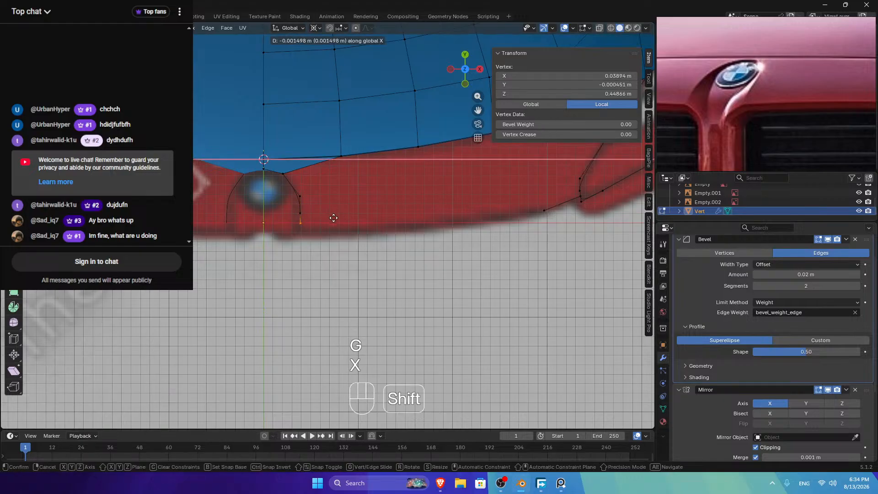
shift+click(330, 222)
key(g)
key(y)
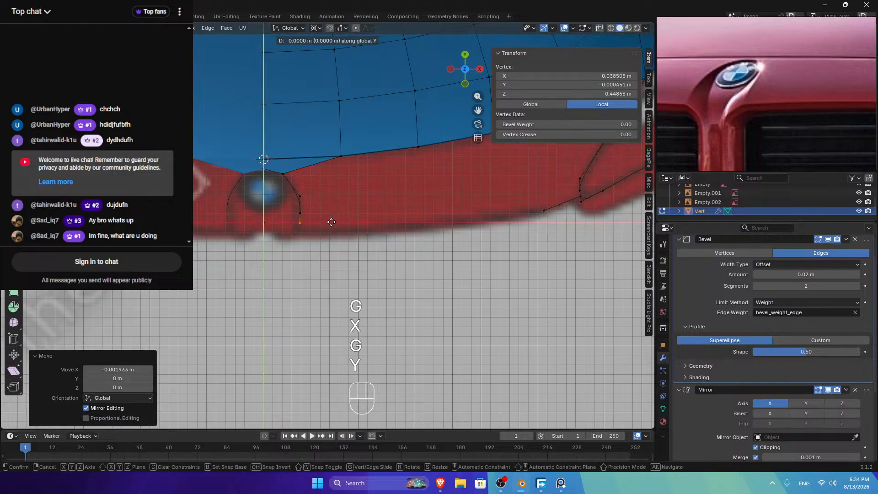
shift+click(330, 228)
click(479, 69)
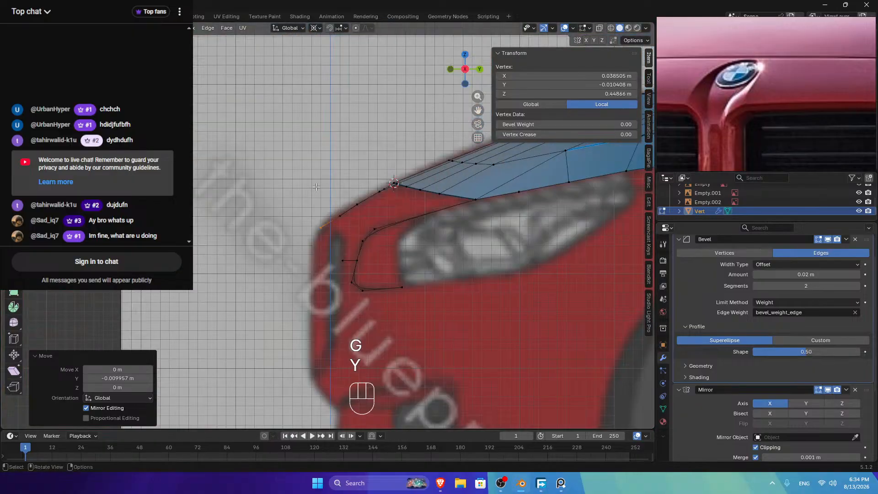
key(Tab)
key(Tab)
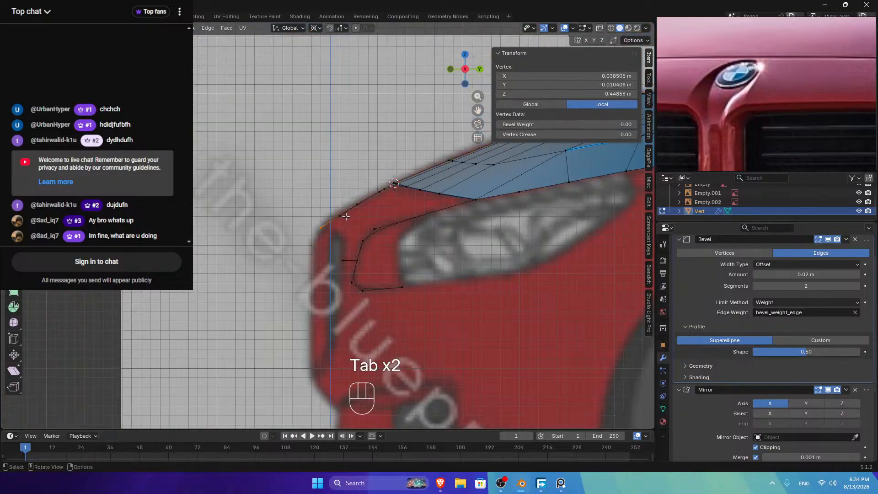
Step: Adjust the height of both edge vertices together along Z
shift+click(340, 215)
key(g)
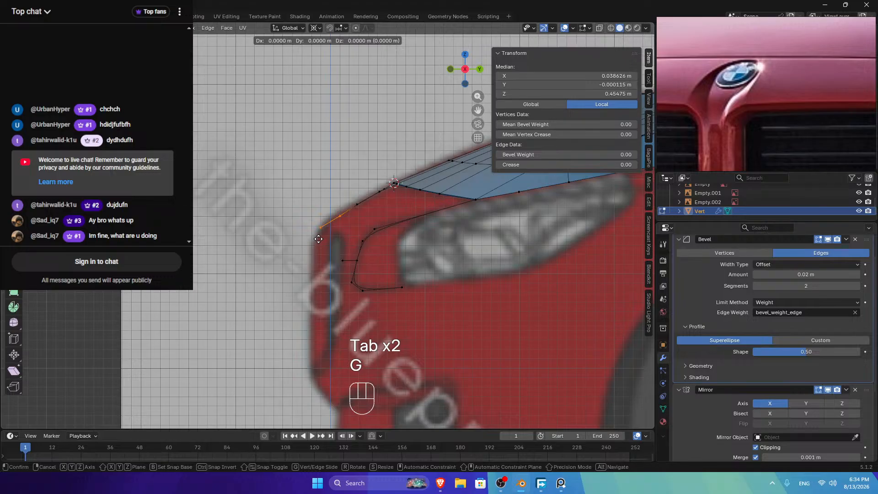
key(z)
click(316, 231)
Step: Add a cut on the corner edge, lower the new vertex 0.0058 m in Z, and return to Object Mode
click(325, 215)
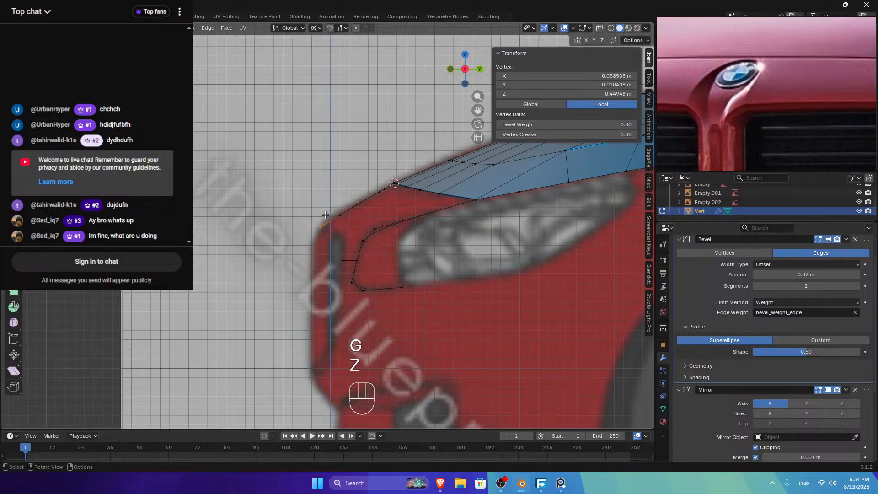
key(ctrl+r)
click(325, 220)
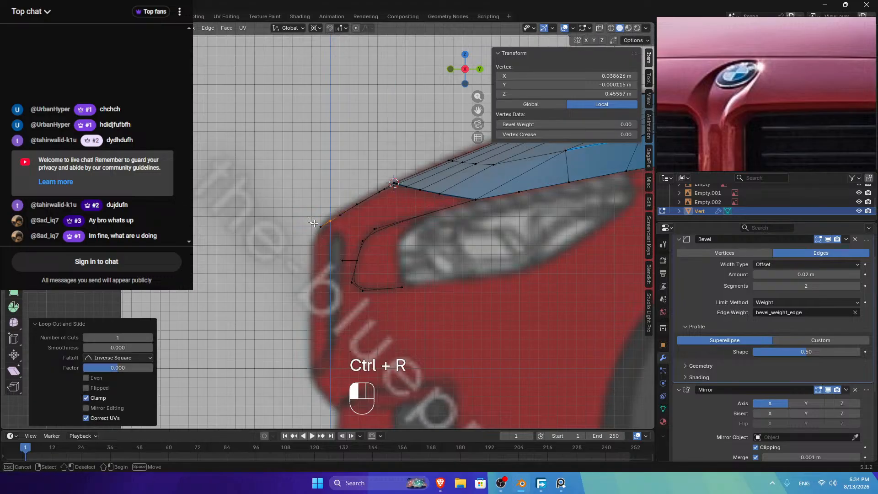
key(g)
key(z)
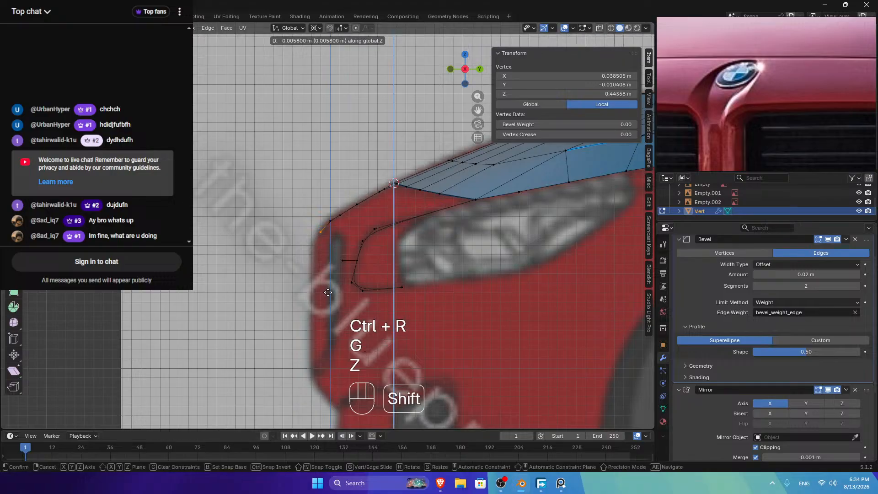
click(341, 257)
key(Tab)
middle_drag(341, 257, 295, 247)
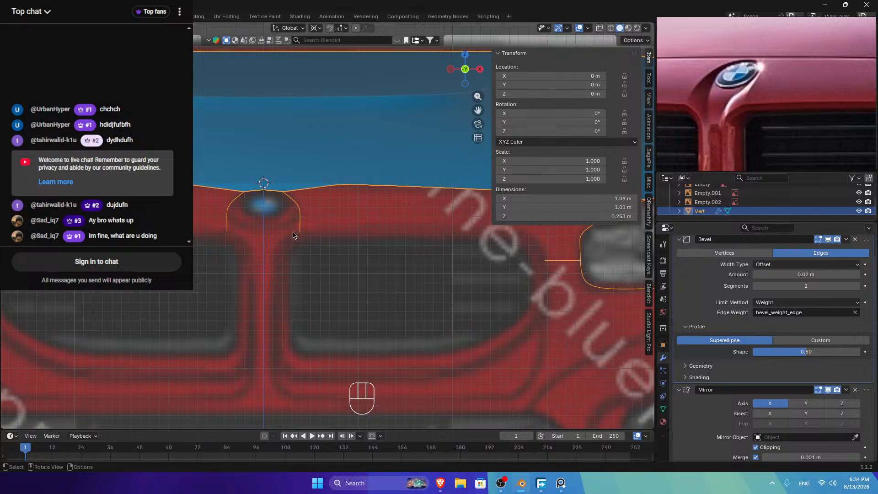
Step: Extrude five vertices one by one from beside the badge along the grille top toward the headlight
key(Tab)
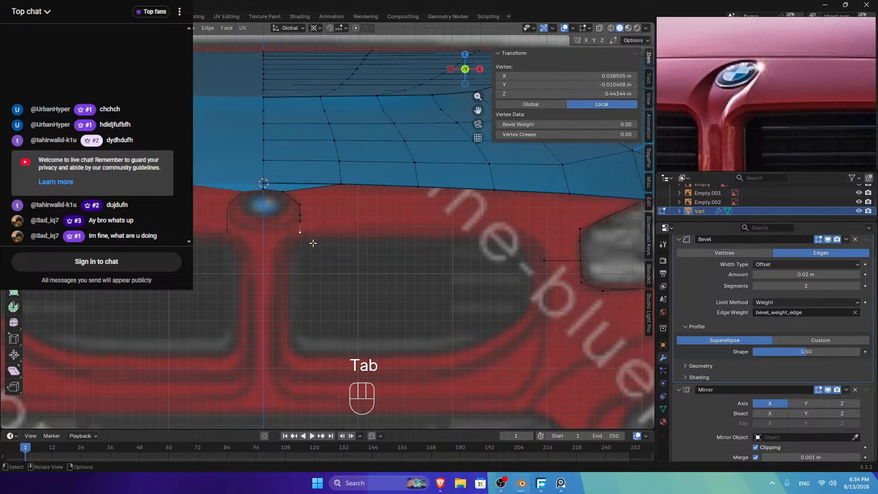
key(e)
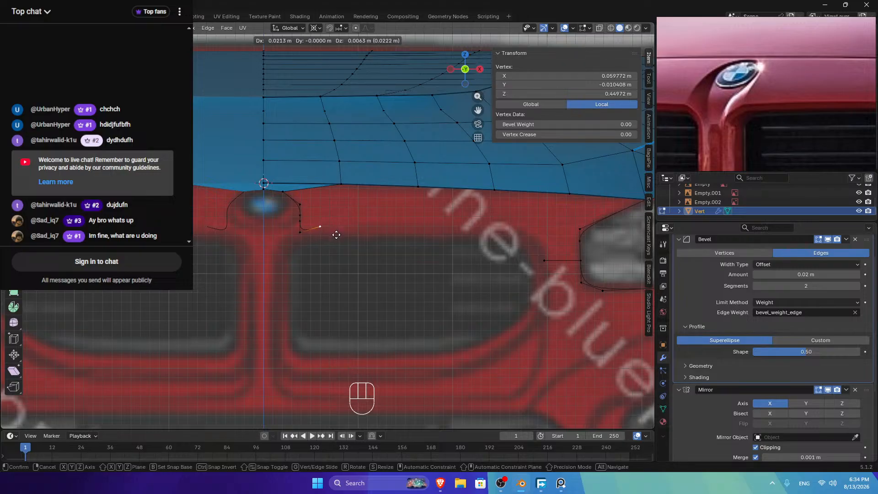
click(336, 234)
key(e)
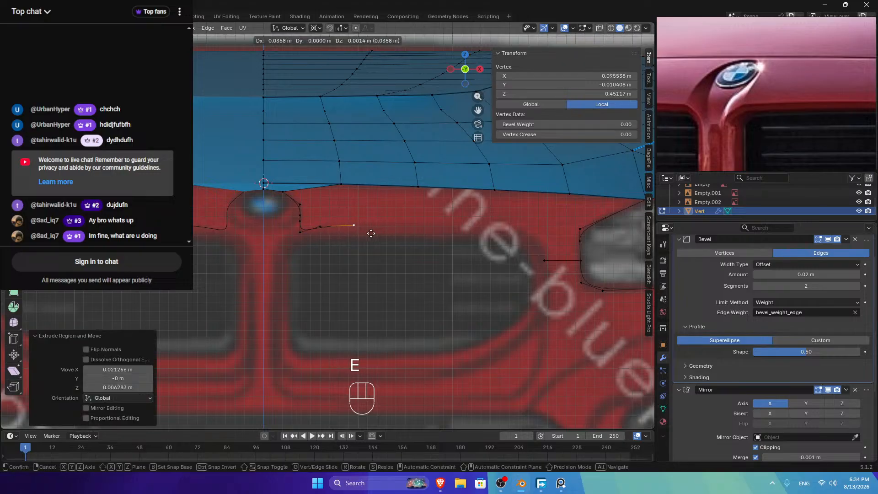
click(372, 233)
key(e)
click(436, 233)
key(e)
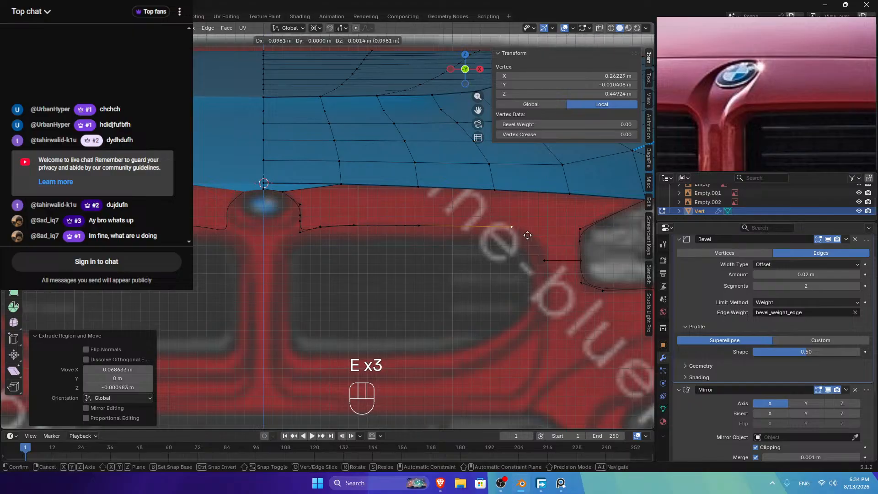
click(504, 234)
key(e)
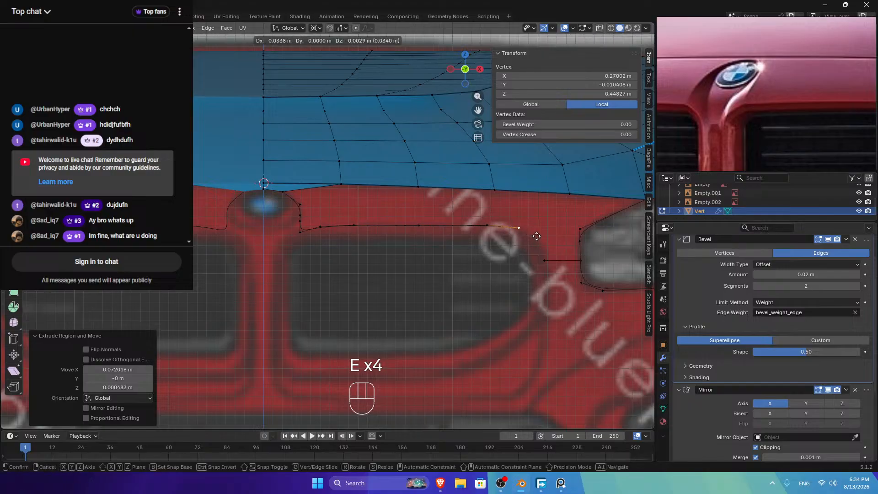
click(534, 235)
shift+click(481, 238)
Step: Shift the chain's end right along X, then nudge the whole chain along Y in top view
key(g)
key(x)
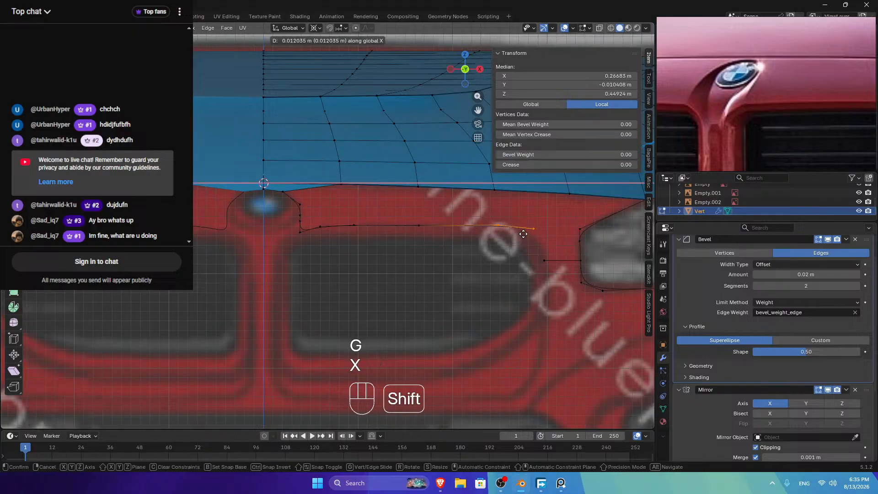
click(521, 231)
ctrl+click(301, 231)
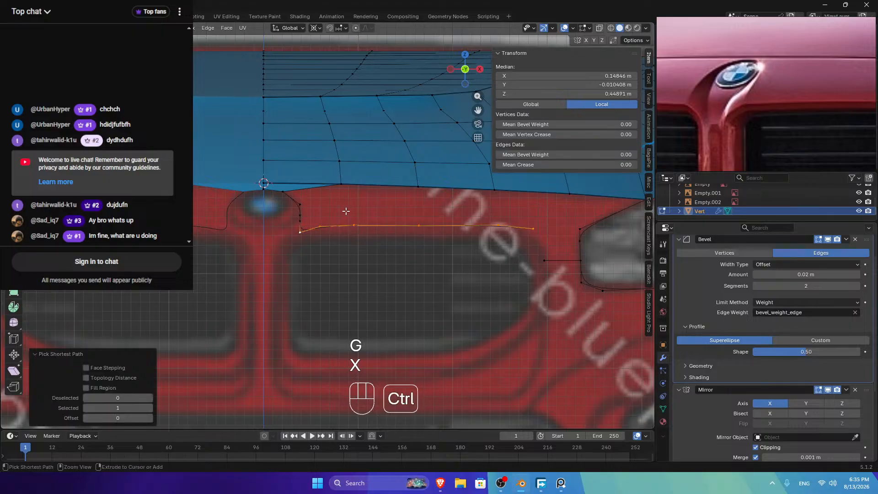
click(465, 54)
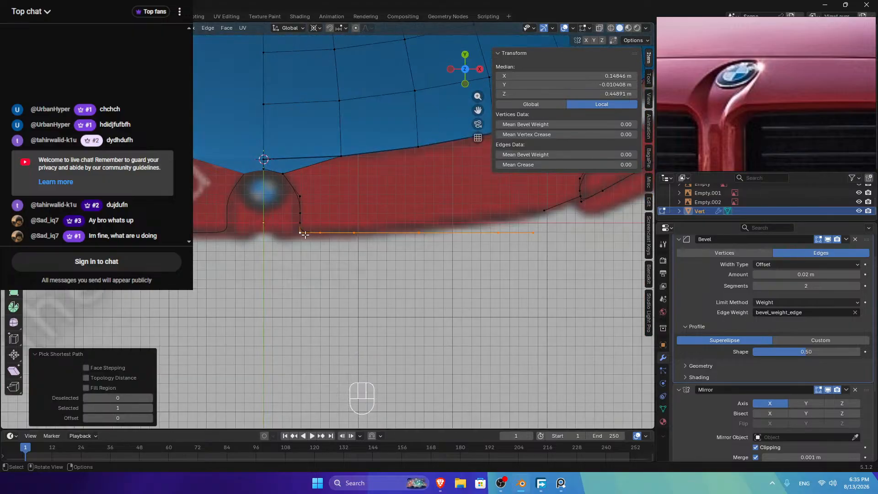
key(g)
key(y)
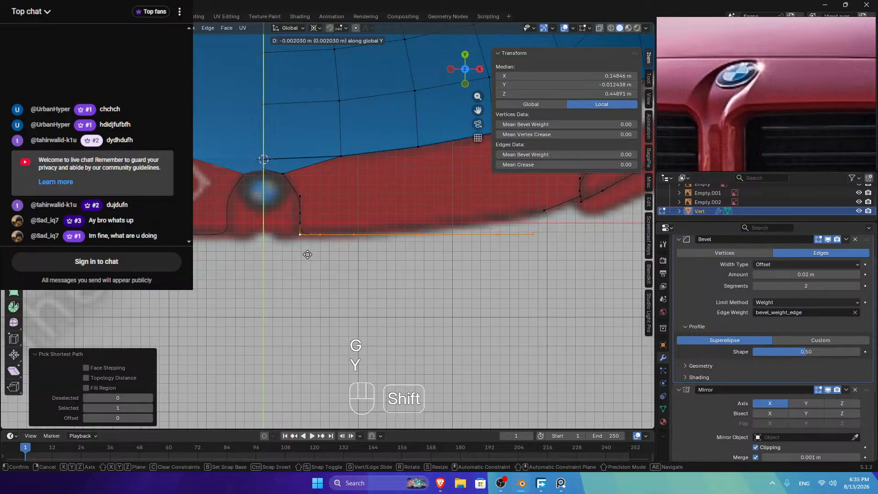
shift+click(312, 256)
Step: Adjust the chain along Y without the leftmost vertex, then move it back up with it included
shift+click(312, 255)
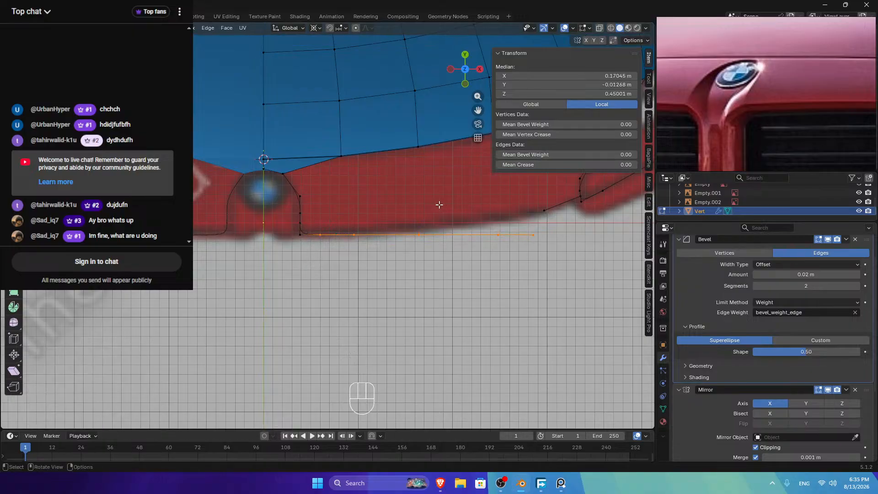
key(g)
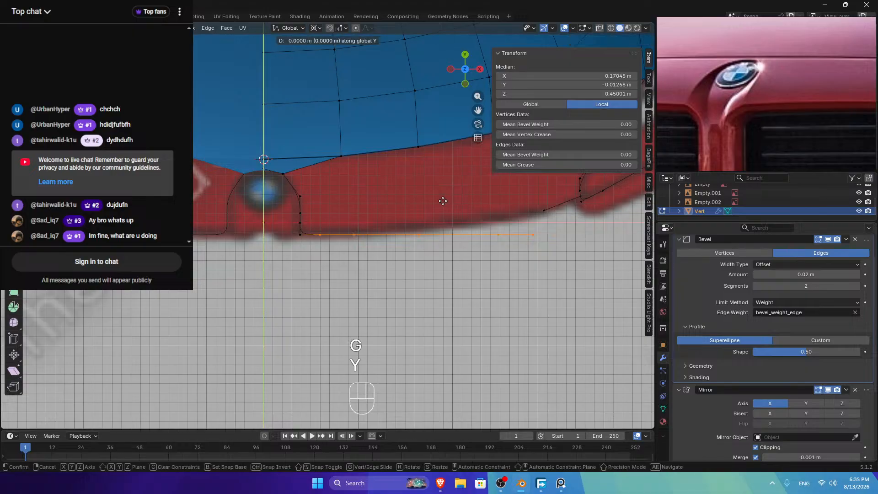
key(y)
shift+click(309, 238)
shift+click(311, 239)
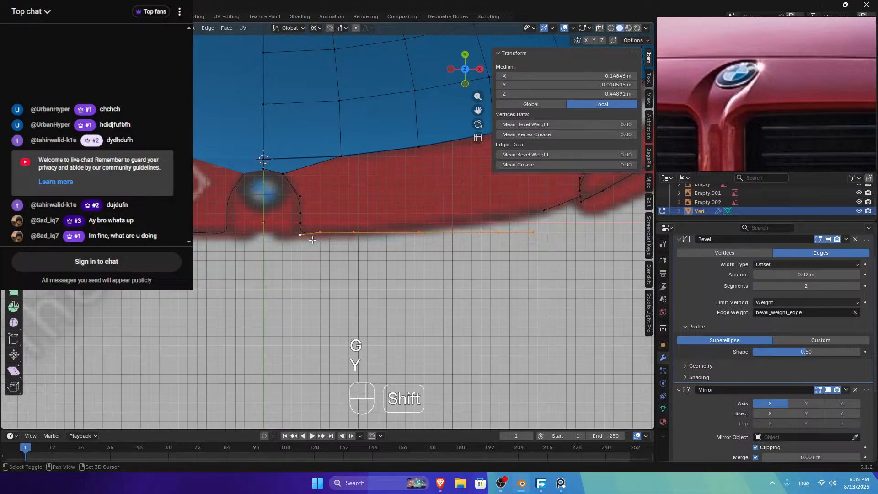
key(g)
key(y)
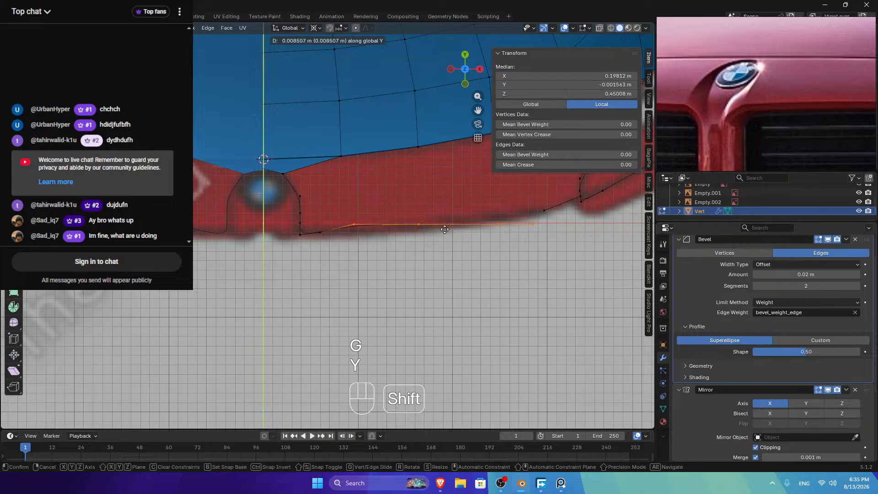
shift+click(451, 264)
Step: Progressively deselect middle vertices and raise the remaining outer ones along Y
shift+click(354, 227)
key(g)
key(y)
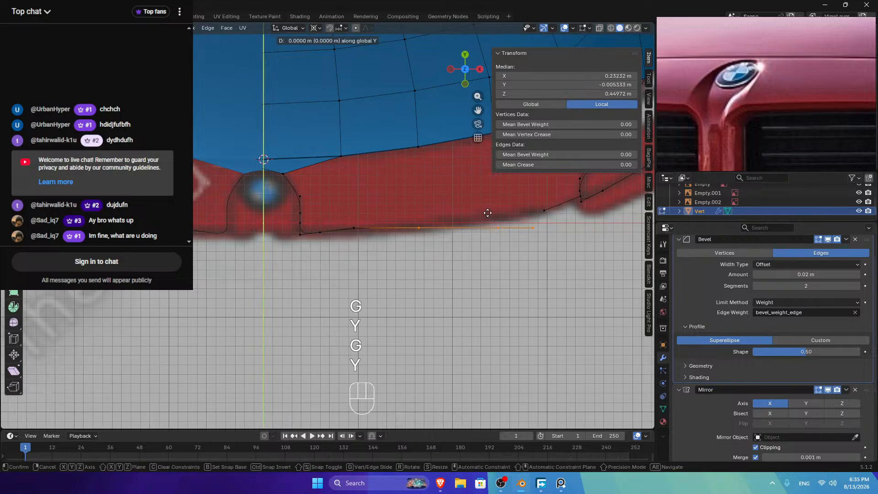
click(499, 187)
shift+click(418, 225)
key(g)
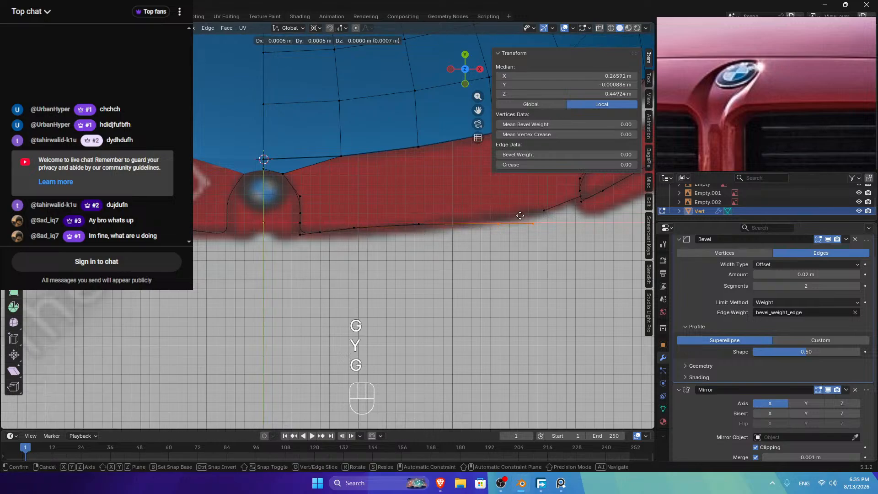
key(y)
click(532, 197)
Step: Move the chain's end vertex 0.005993 m along Y onto the grille outline, then view from the front
click(533, 215)
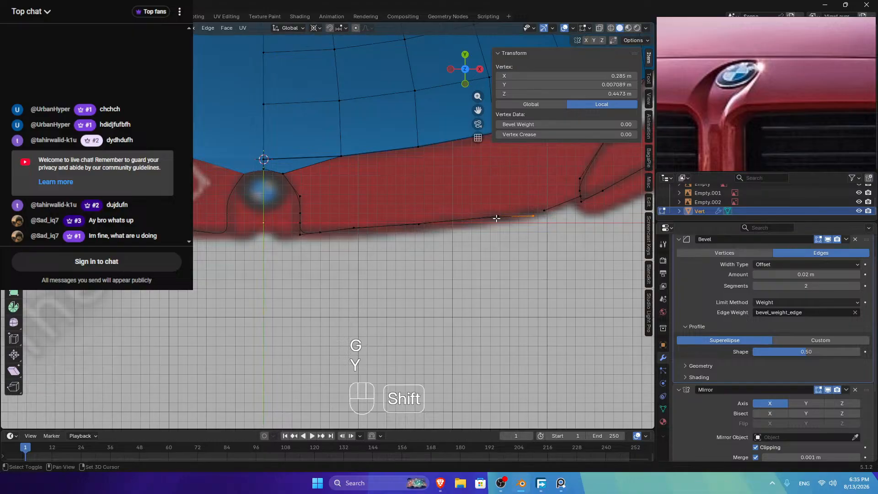
key(g)
key(y)
click(543, 203)
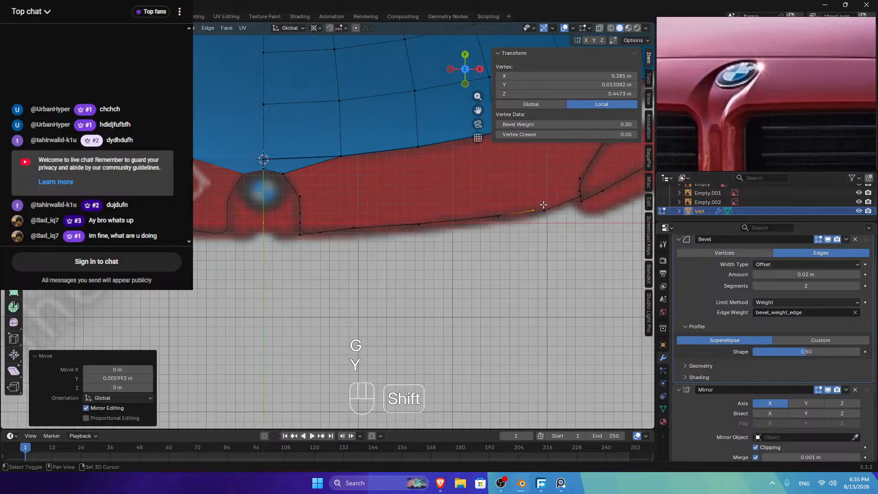
click(465, 84)
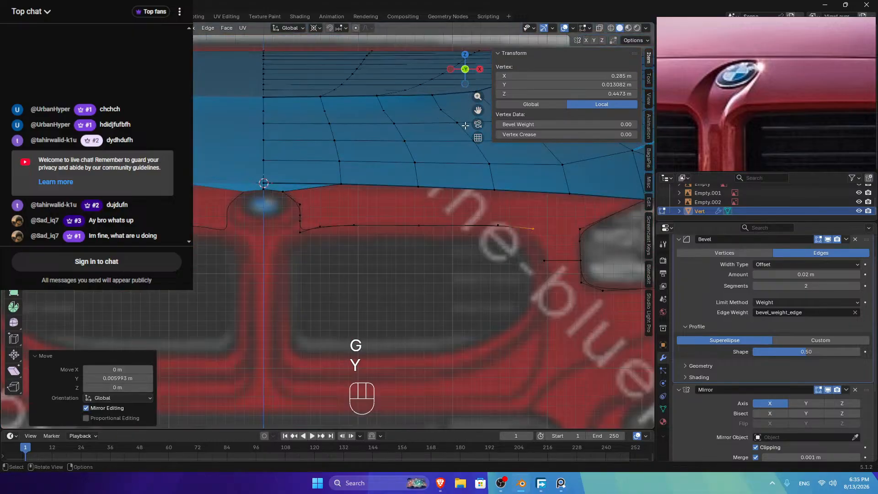
Step: Join the grille-top chain vertex to the grille outline vertex with a new edge
shift+click(559, 233)
key(f)
key(Tab)
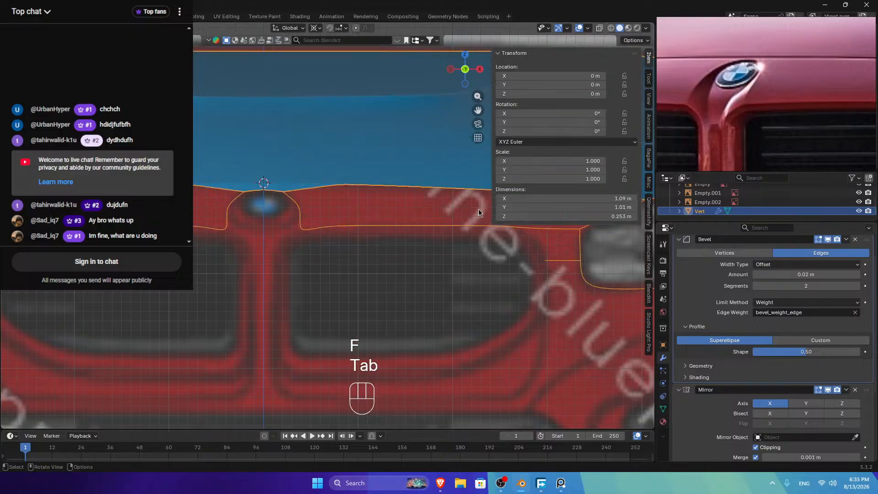
mouse_move(465, 68)
mouse_down()
mouse_move(448, 78)
mouse_move(457, 83)
mouse_up()
key(Tab)
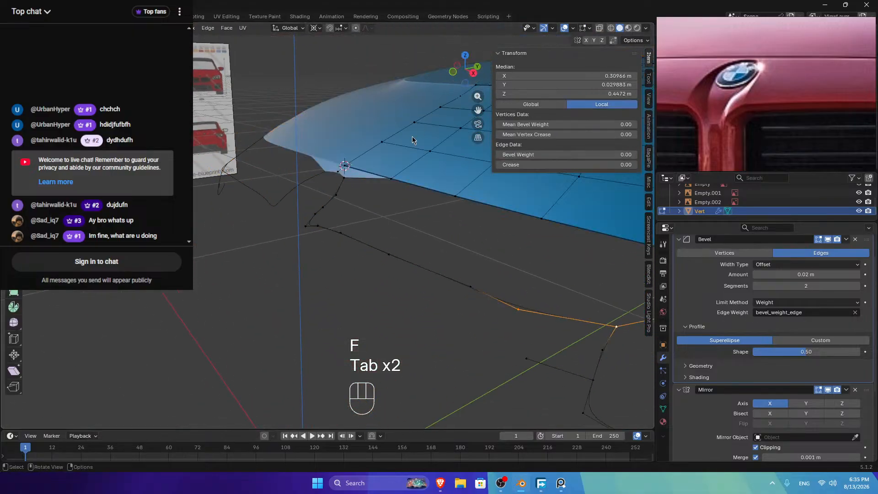
Step: Relax the vertex path along the grille top with LoopTools Relax
click(306, 226)
ctrl+click(518, 309)
right_click(447, 187)
mouse_move(458, 185)
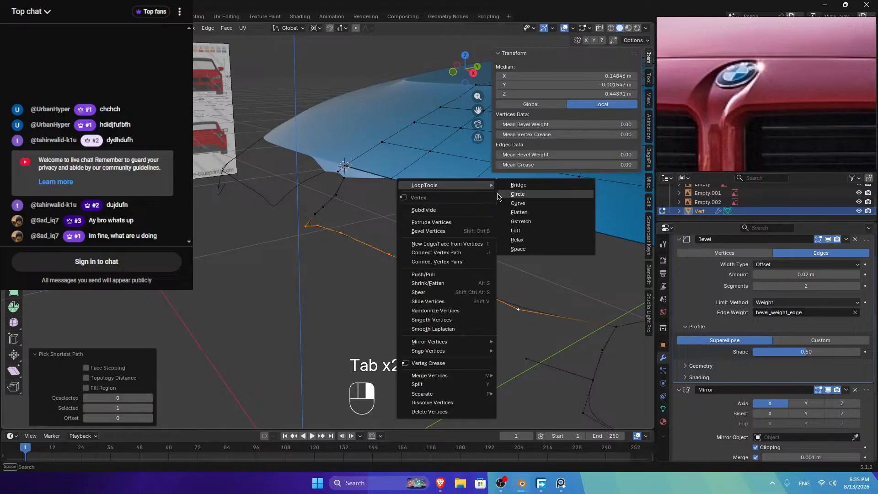
click(521, 241)
Step: Relax the short vertex path near the logo area with LoopTools
click(453, 72)
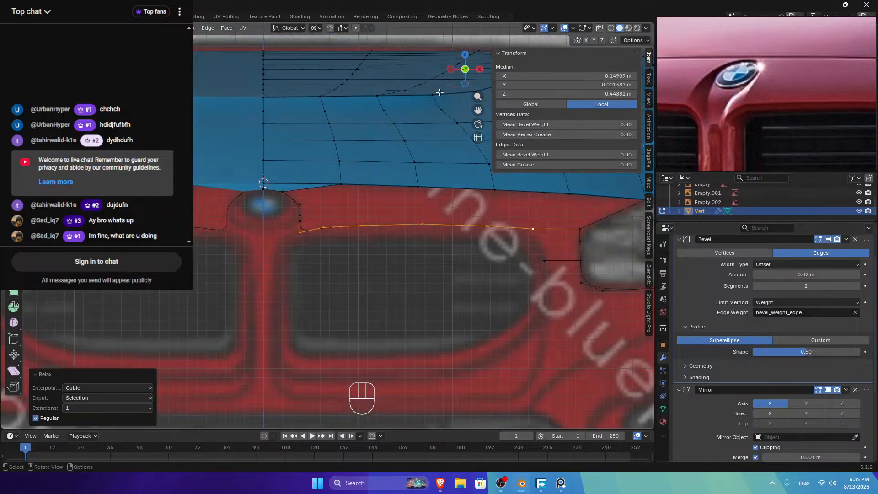
drag(455, 85, 462, 73)
click(311, 211)
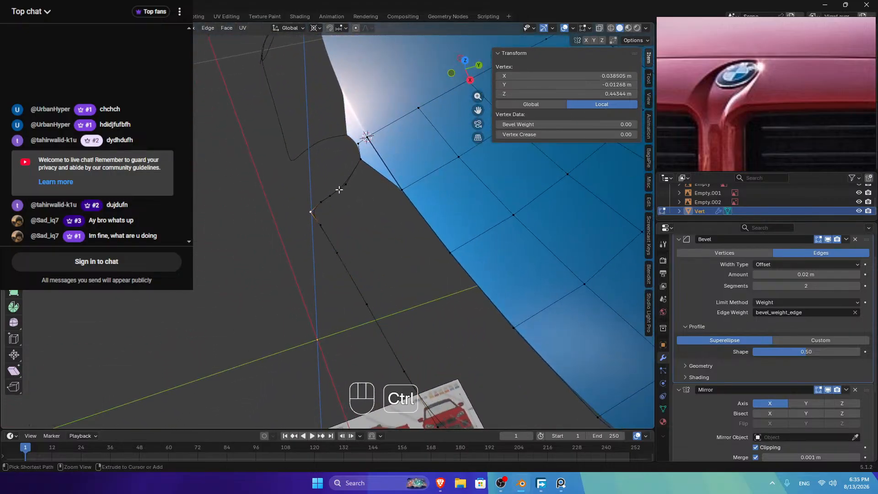
ctrl+click(389, 190)
right_click(389, 190)
mouse_move(389, 190)
click(428, 243)
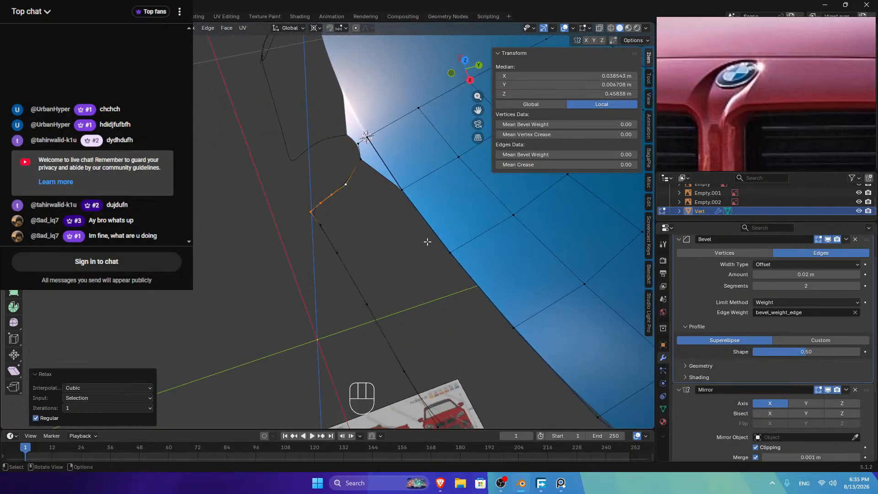
Step: Merge away the duplicate overlapping vertex with Merge by Distance on the whole mesh
click(328, 205)
key(g)
key(g)
key(a)
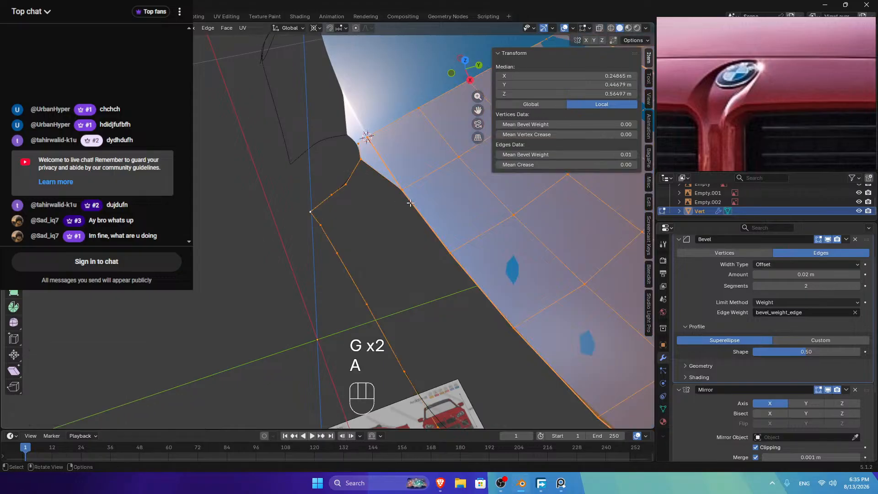
key(n)
key(m)
click(368, 221)
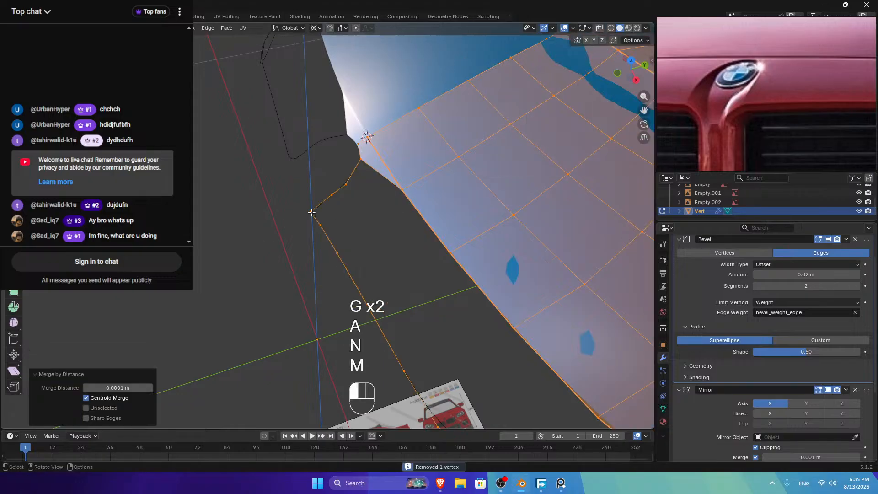
Step: Evenly space the short curve's vertices beside the badge with LoopTools Space
ctrl+click(347, 185)
right_click(348, 185)
mouse_move(348, 186)
click(430, 249)
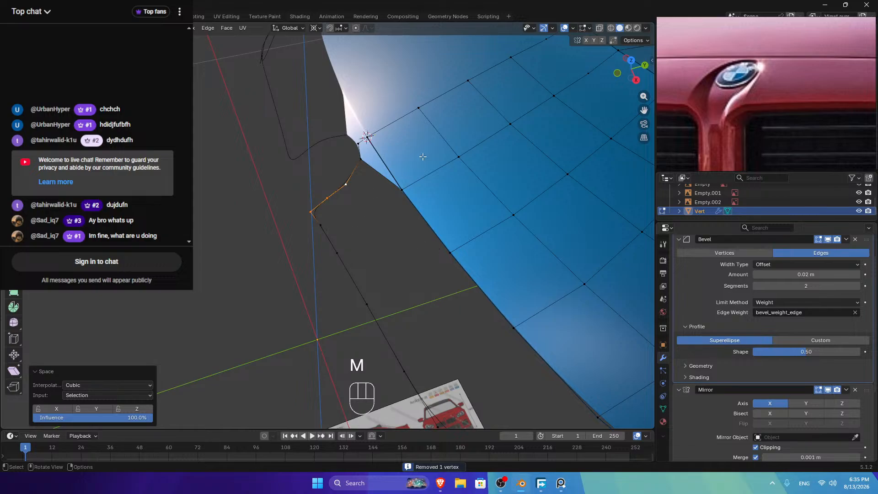
click(345, 185)
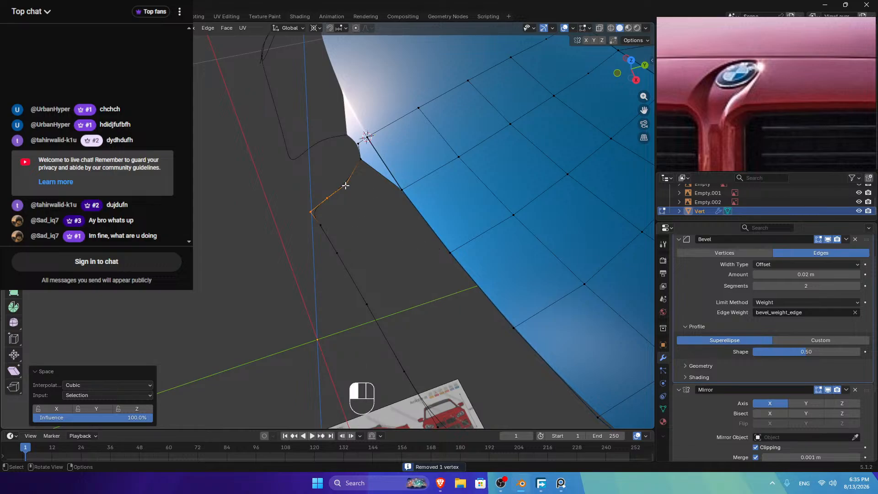
click(631, 61)
Step: Connect the hood's upper-edge vertex to the lower chain vertex and loop-cut through it
click(341, 156)
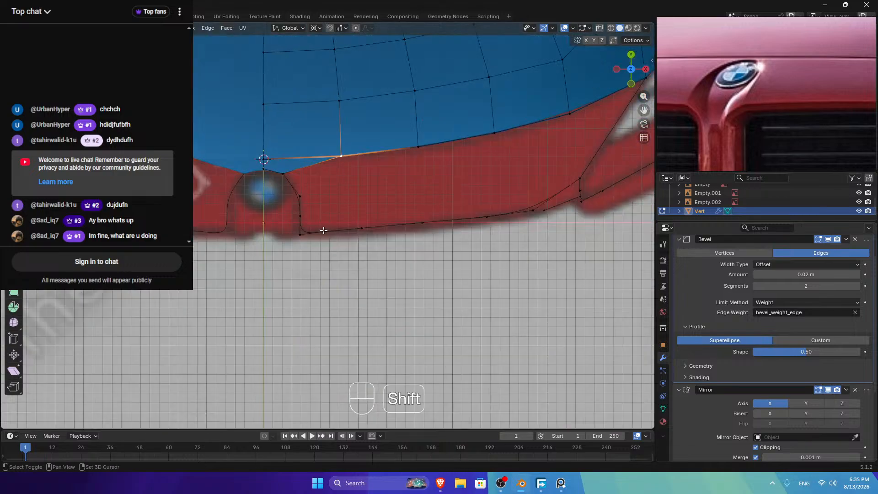
shift+click(324, 231)
key(f)
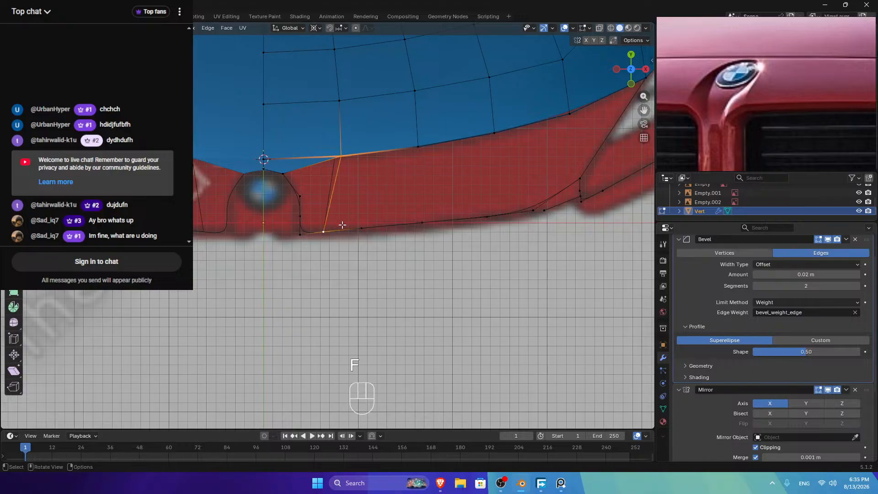
key(ctrl+r)
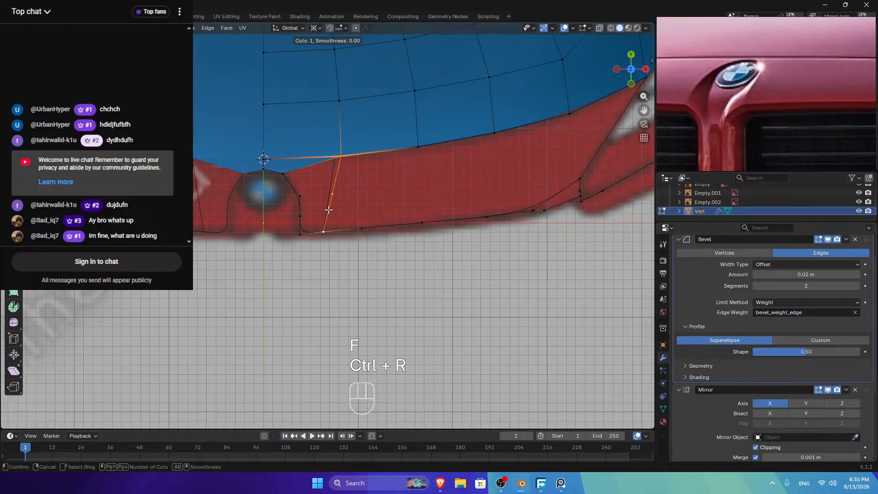
key(ctrl+r)
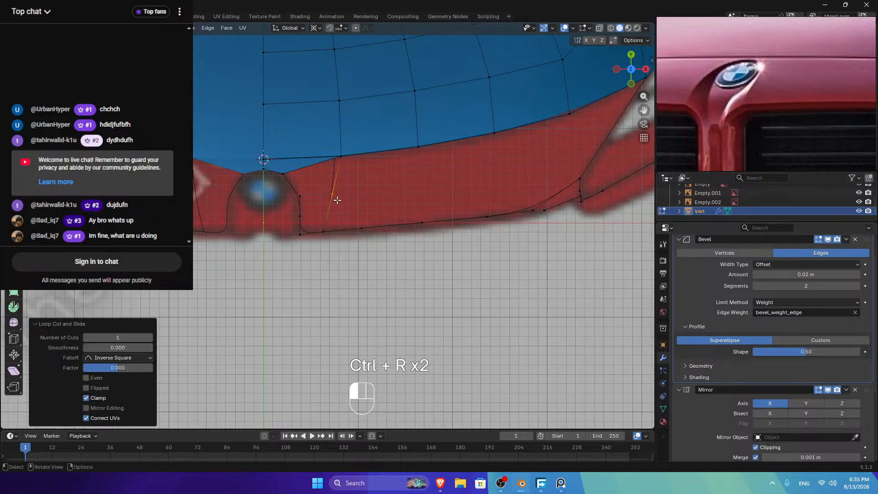
Step: Fill the gap between the corner vertices with a new face
shift+click(299, 195)
shift+click(283, 174)
shift+click(341, 156)
key(f)
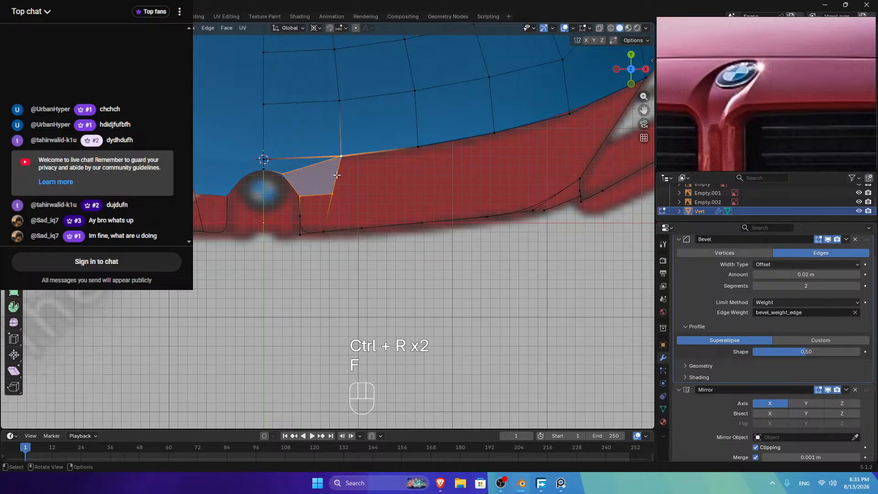
Step: Add another loop cut beside the logo and fill the upper quad
click(301, 199)
key(ctrl+r)
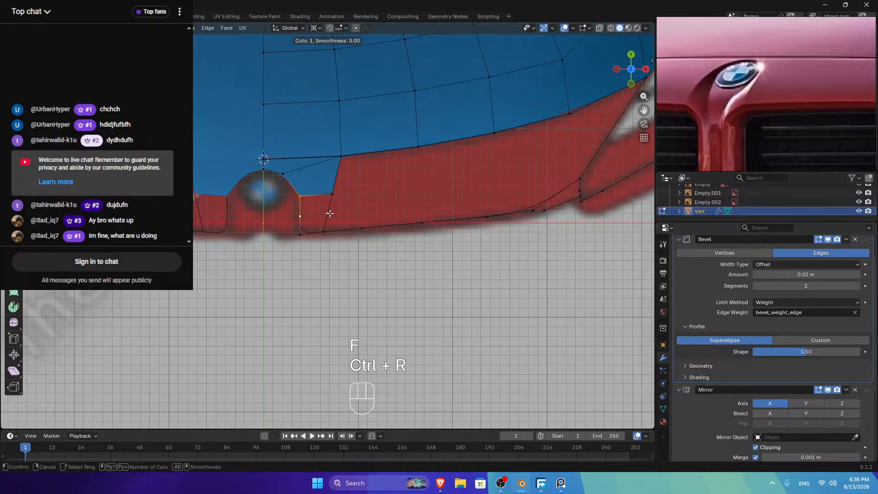
click(329, 214)
shift+click(331, 215)
key(f)
Step: Fill the lower quad from its four corner vertices
click(300, 216)
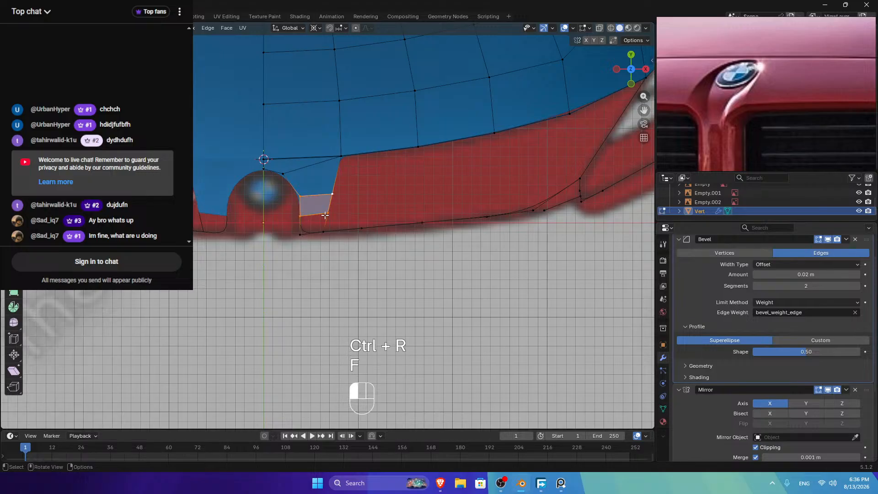
shift+click(300, 234)
shift+click(323, 231)
shift+click(327, 213)
key(f)
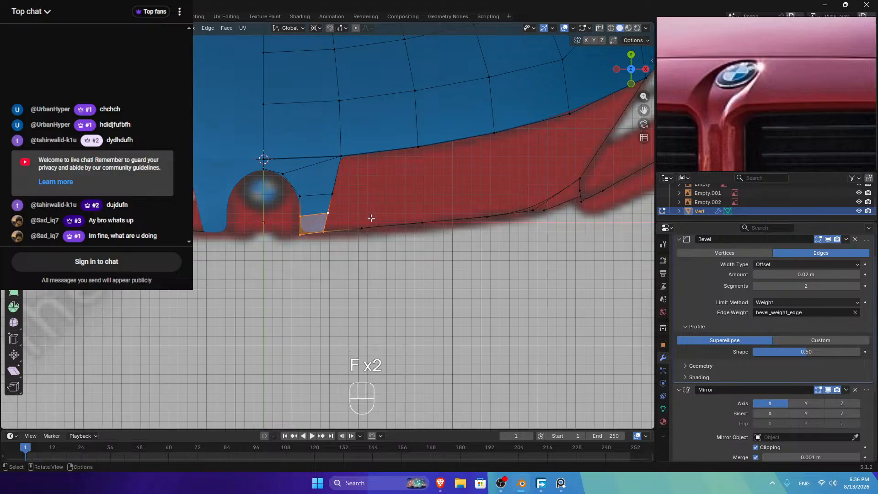
Step: Try filling a face at the hood's front corner, then undo it
key(Tab)
drag(620, 60, 566, 97)
key(Tab)
click(344, 197)
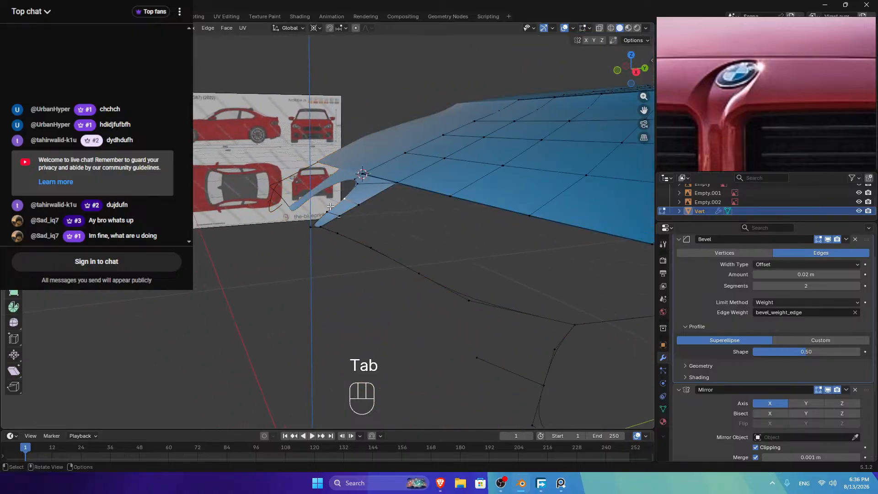
shift+click(365, 200)
key(f)
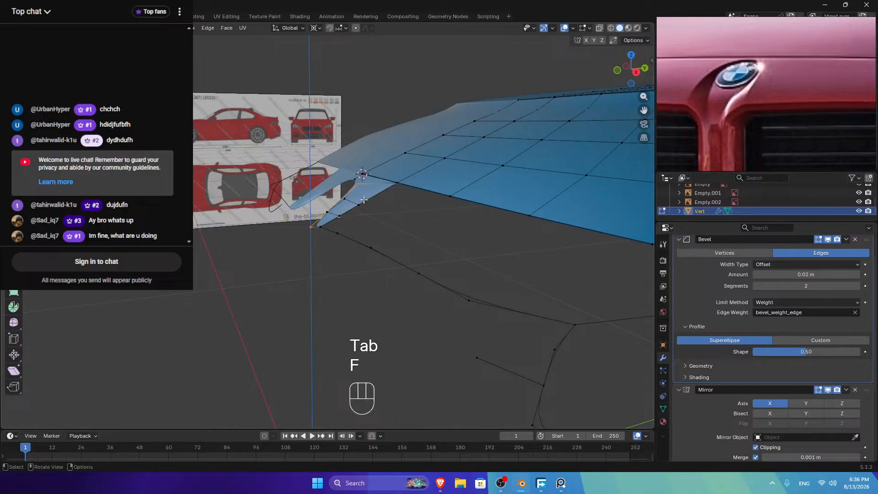
key(ctrl+z)
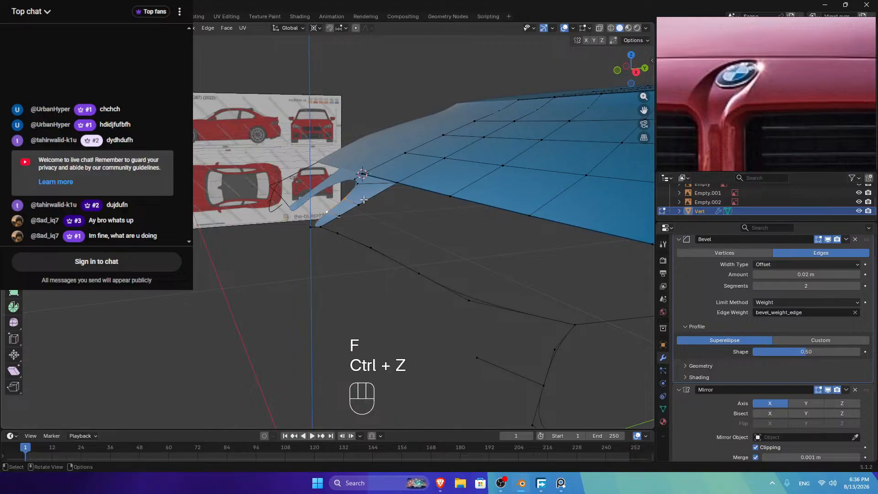
Step: Nudge the hood's front-tip corner vertex about 0.0017 m along Z
key(g)
key(z)
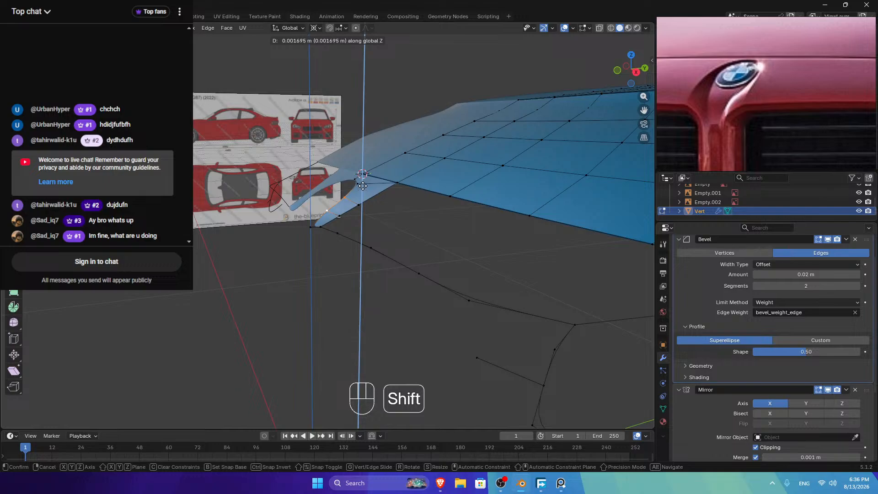
click(362, 186)
key(g)
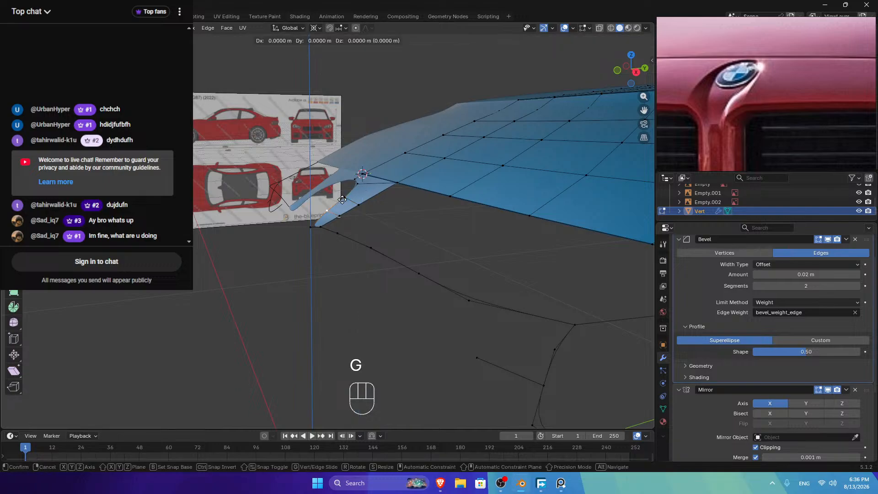
key(z)
click(316, 225)
key(Tab)
key(Tab)
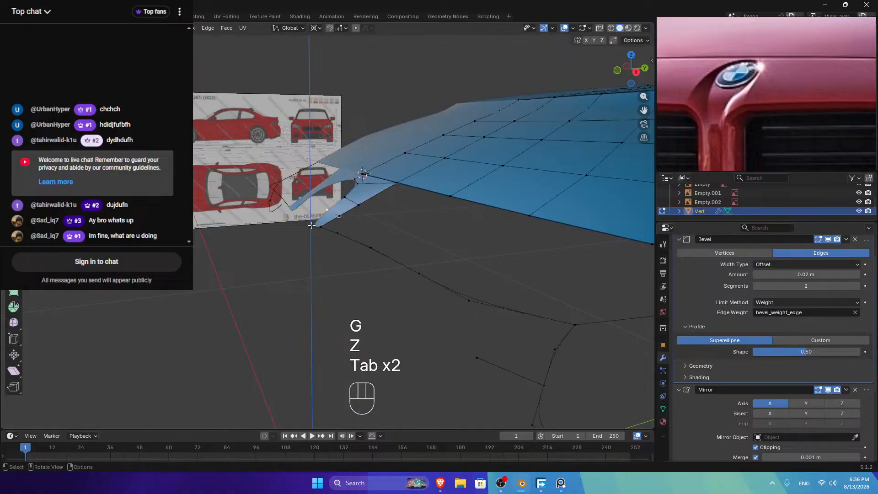
Step: Relax the front-edge vertex path near the grille opening and inspect the hood shape
ctrl+click(312, 225)
right_click(375, 152)
mouse_move(412, 152)
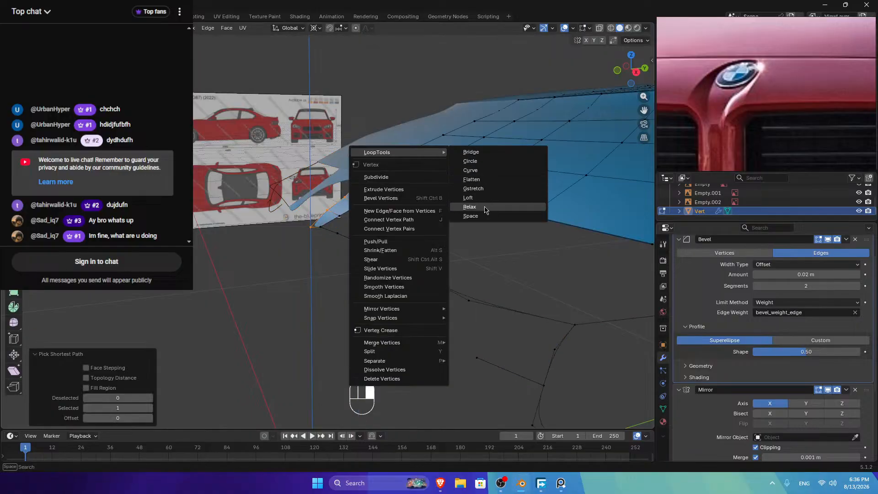
click(486, 210)
key(Tab)
middle_drag(512, 171, 411, 205)
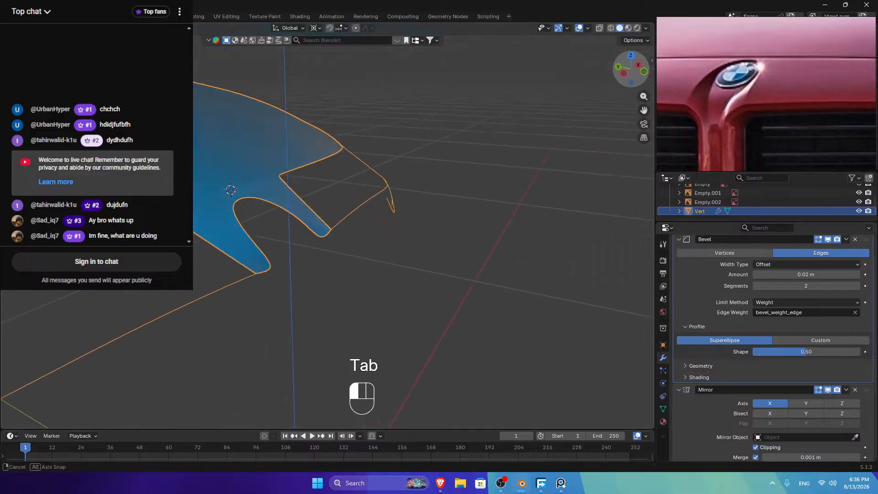
drag(631, 69, 514, 74)
Step: In top view, evenly space the vertex path from the logo bump corner to the grille top
click(631, 55)
click(324, 226)
key(Tab)
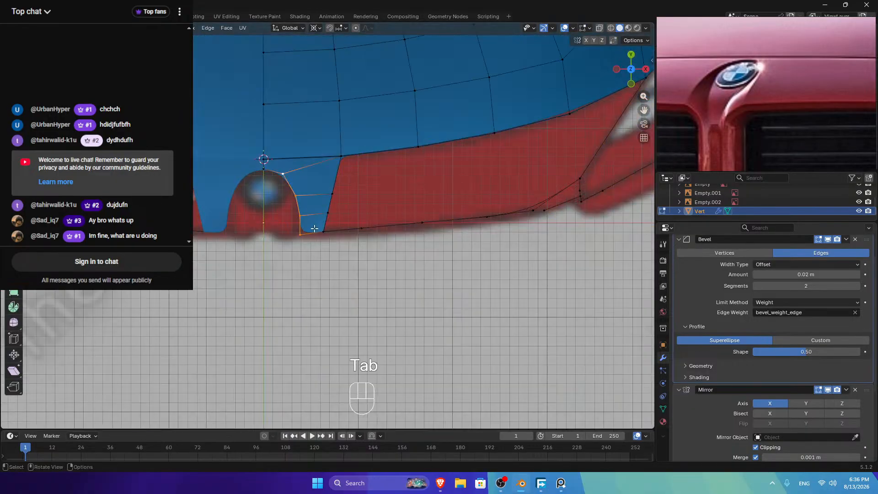
scroll(449, 215, down, 1)
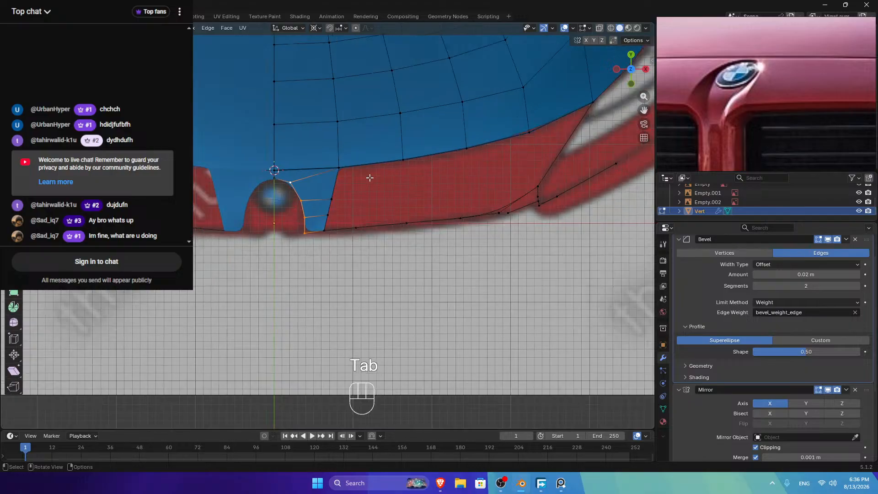
click(340, 170)
ctrl+click(325, 231)
right_click(403, 163)
mouse_move(404, 162)
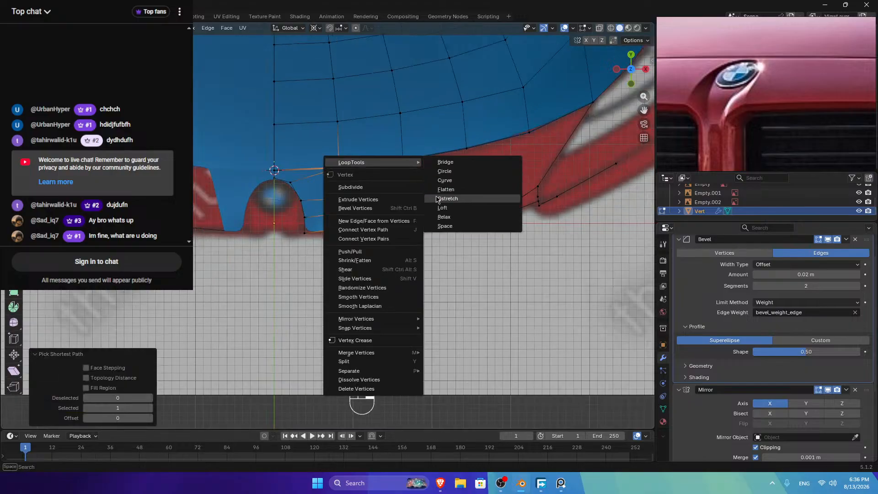
click(445, 226)
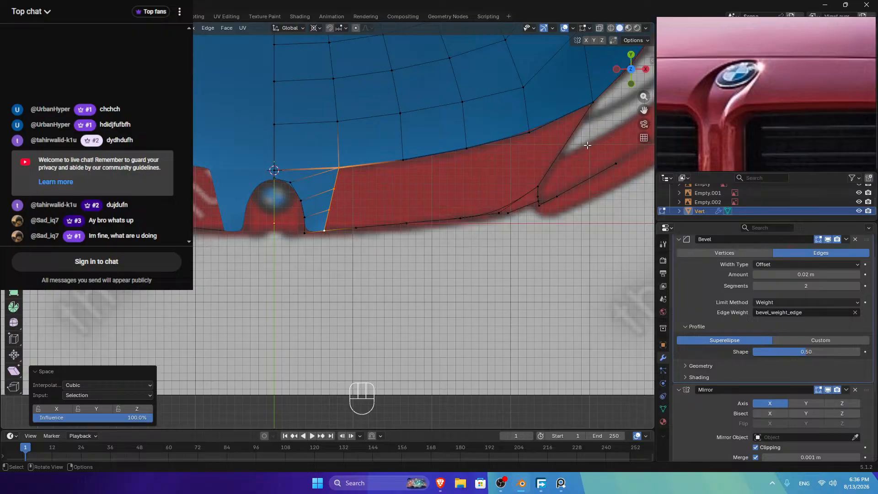
Step: Add two edge loops across the strip beside the logo bump
key(ctrl+r)
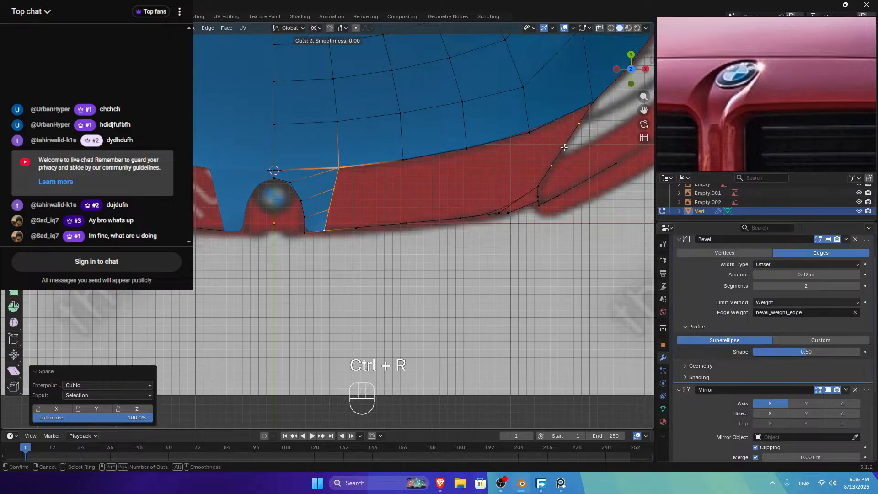
click(564, 147)
right_click(564, 147)
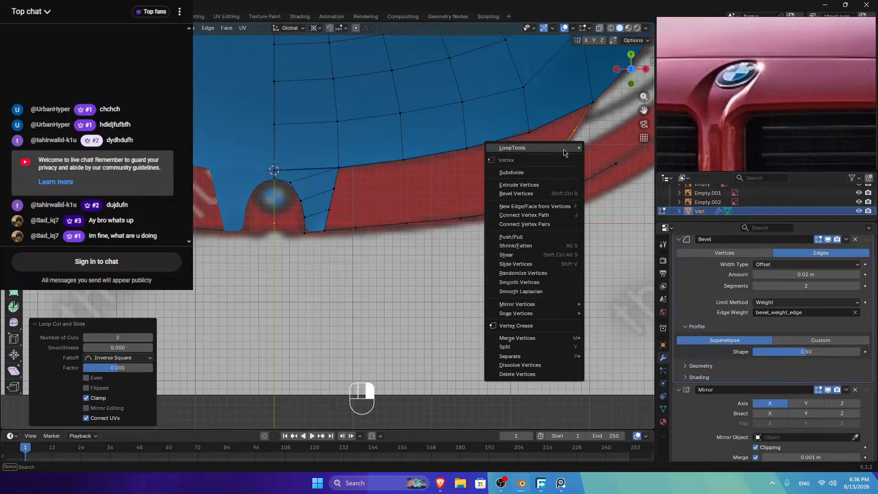
Step: Fill the triangular gap at the grille top with a new face
click(547, 159)
shift+click(326, 188)
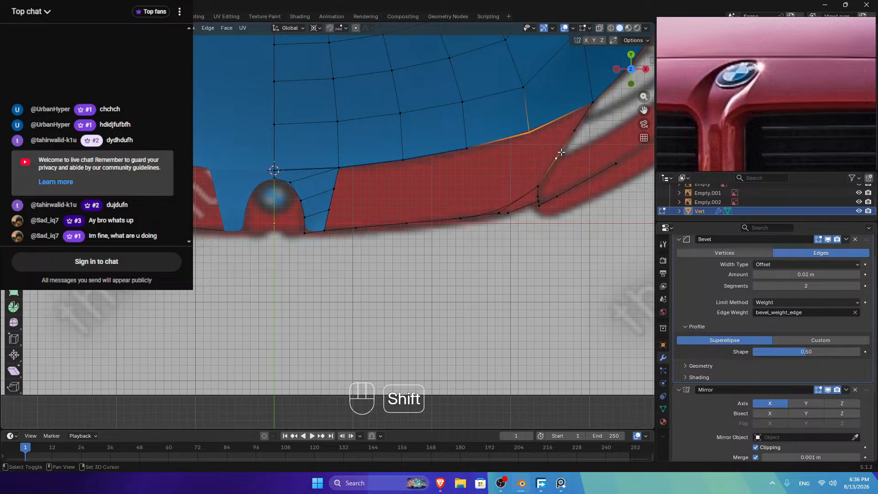
shift+click(583, 112)
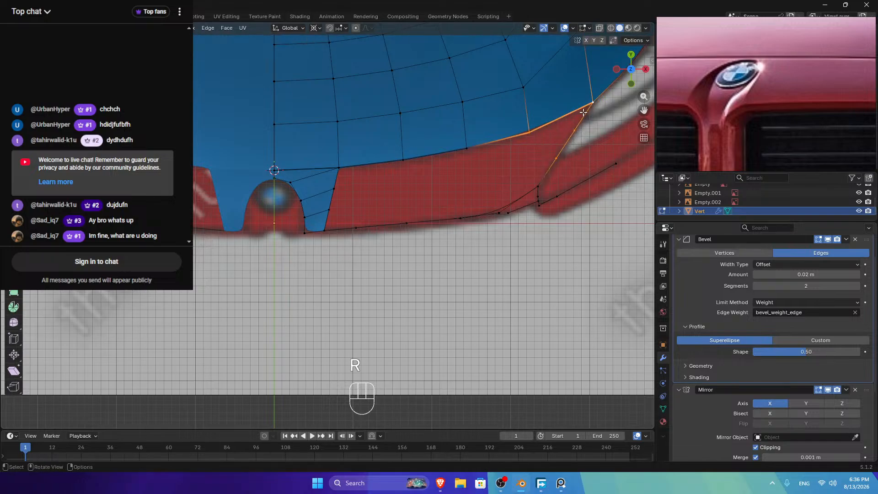
key(f)
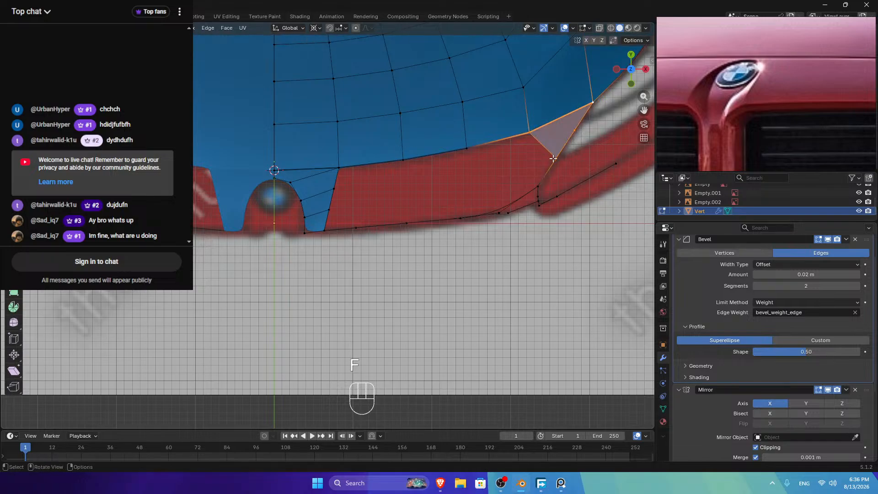
click(553, 158)
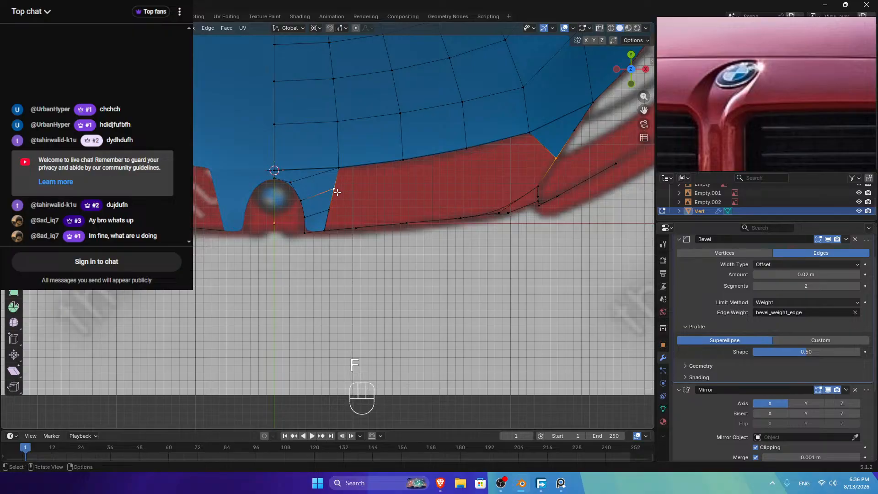
key(Tab)
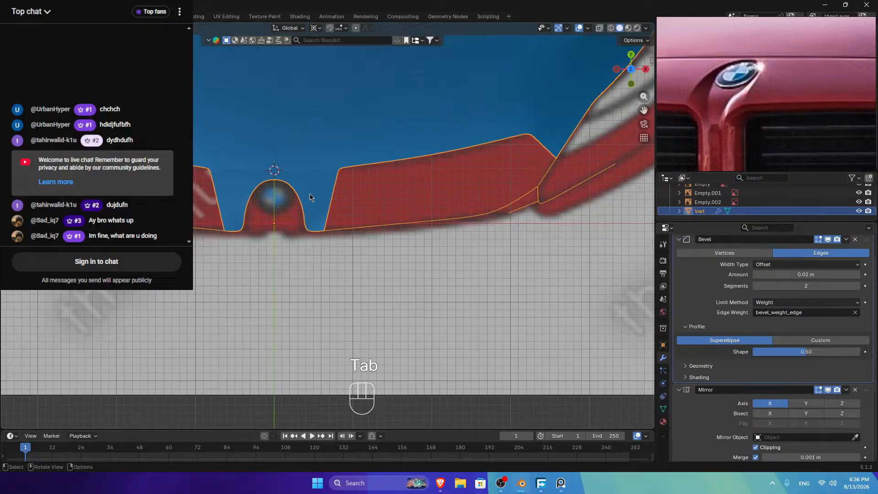
key(Tab)
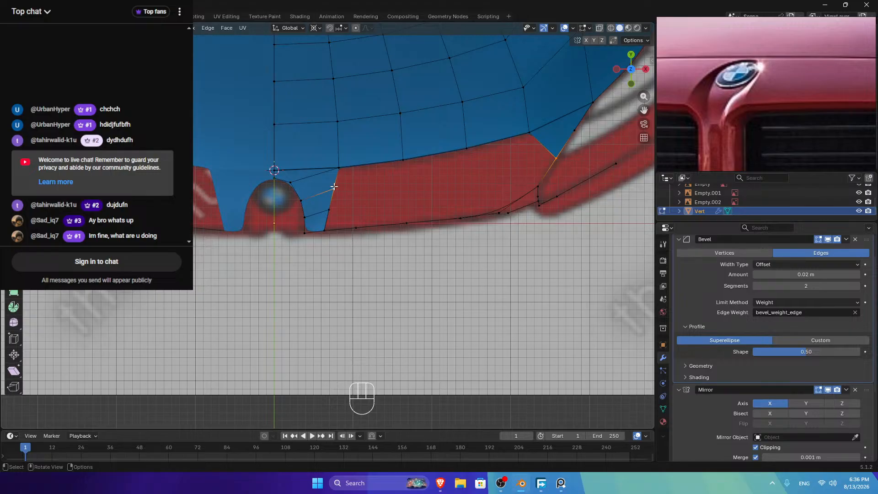
Step: Slide the edge beside the logo bump fully down and merge away 2 duplicate vertices
click(309, 215)
shift+click(328, 212)
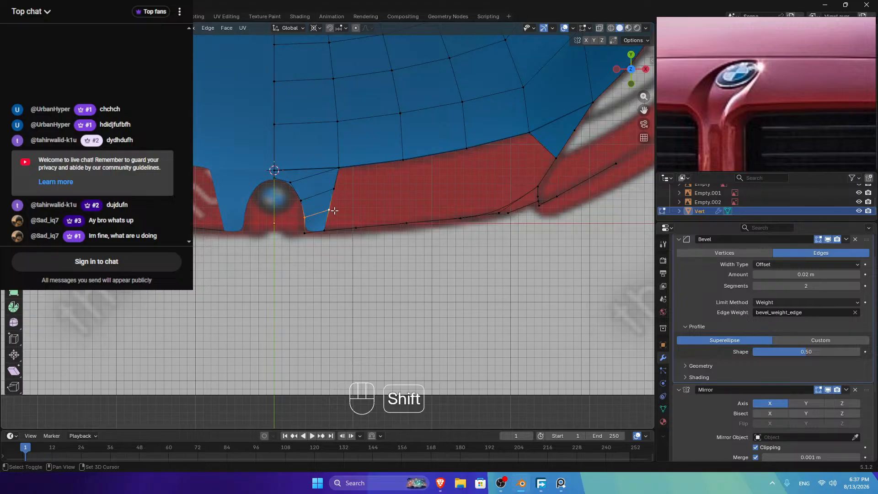
key(g)
key(g)
click(328, 280)
key(a)
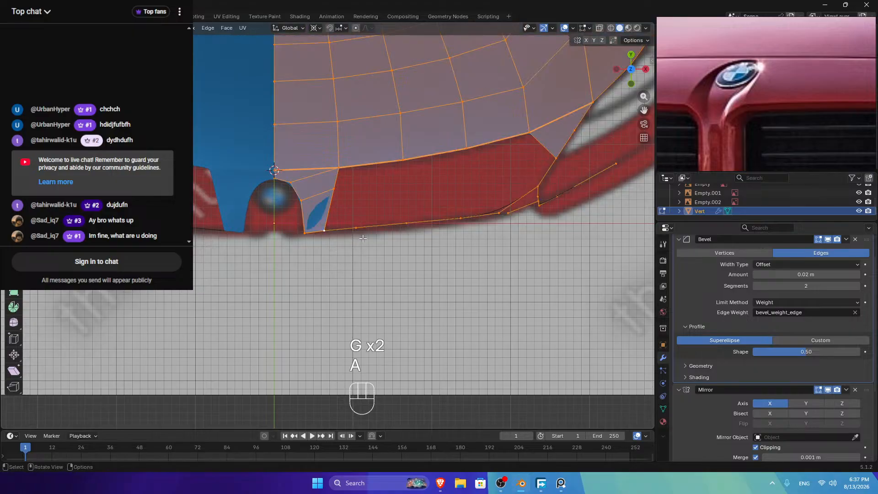
key(m)
Step: Evenly space the vertices along the path with LoopTools Space
click(353, 241)
click(337, 170)
ctrl+click(323, 231)
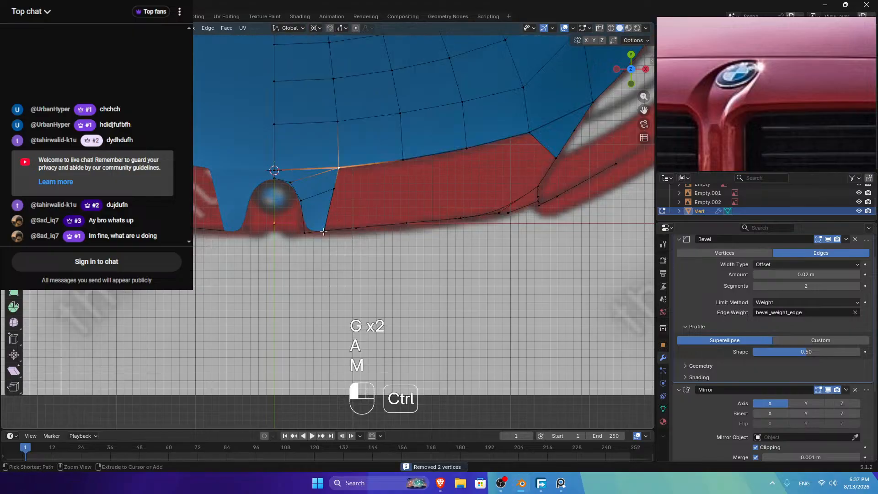
right_click(416, 170)
mouse_move(415, 169)
click(456, 234)
Step: Select vertices at the hood's outer corner, beside the logo bump, and on the grille top
click(552, 160)
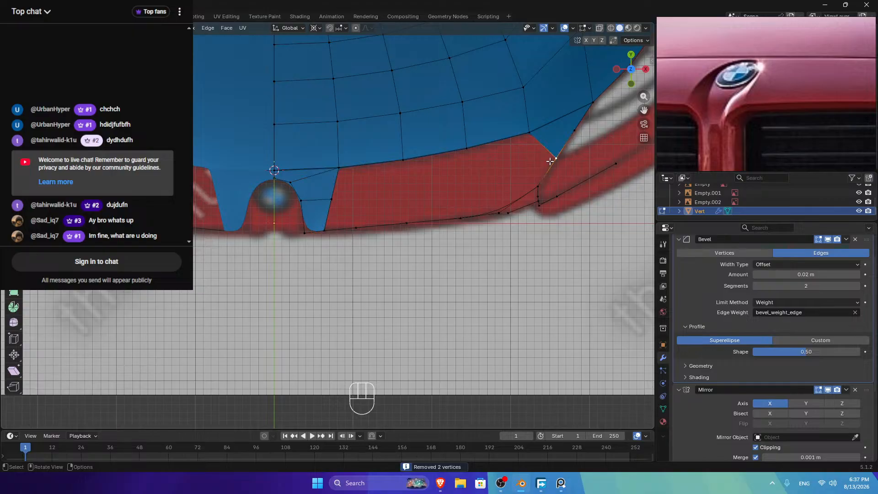
shift+click(338, 191)
shift+click(338, 168)
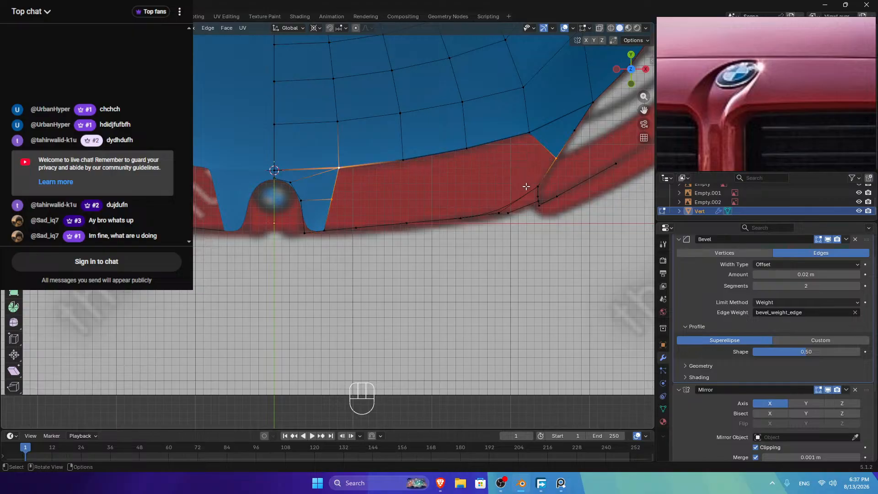
click(499, 212)
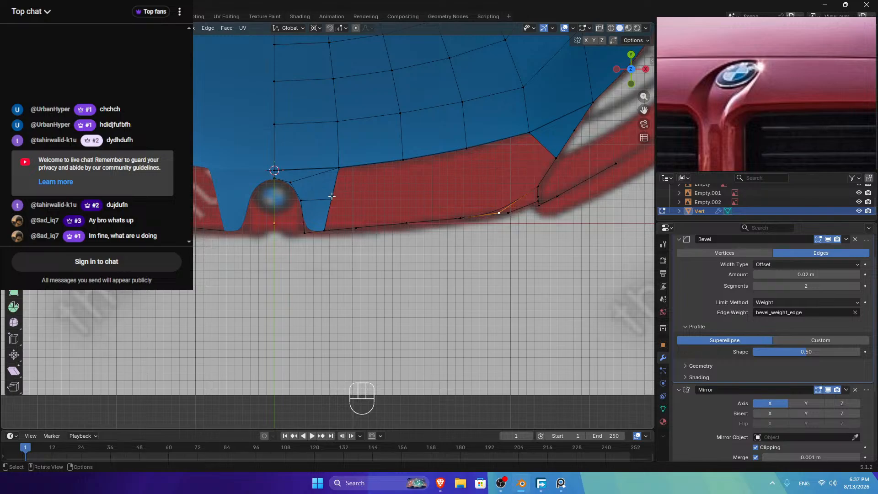
Step: Slide the duplicate vertex down the hood's lower front edge and merge it by distance
click(339, 167)
ctrl+click(532, 129)
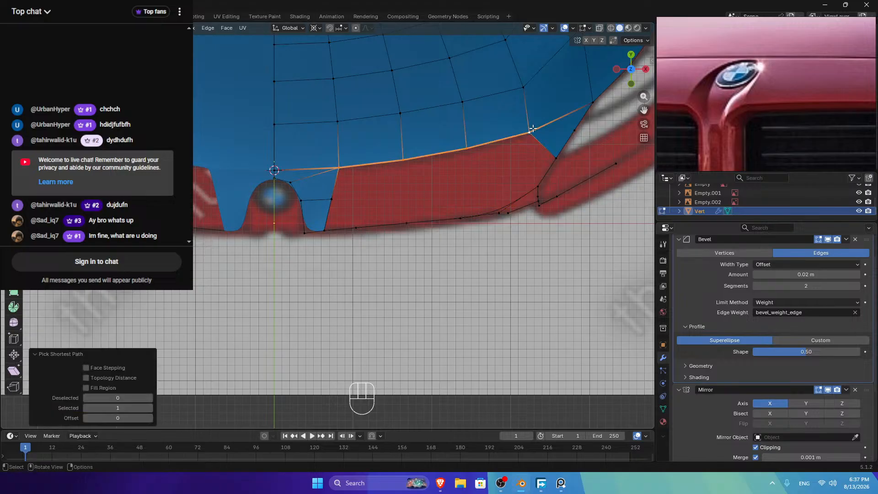
click(330, 228)
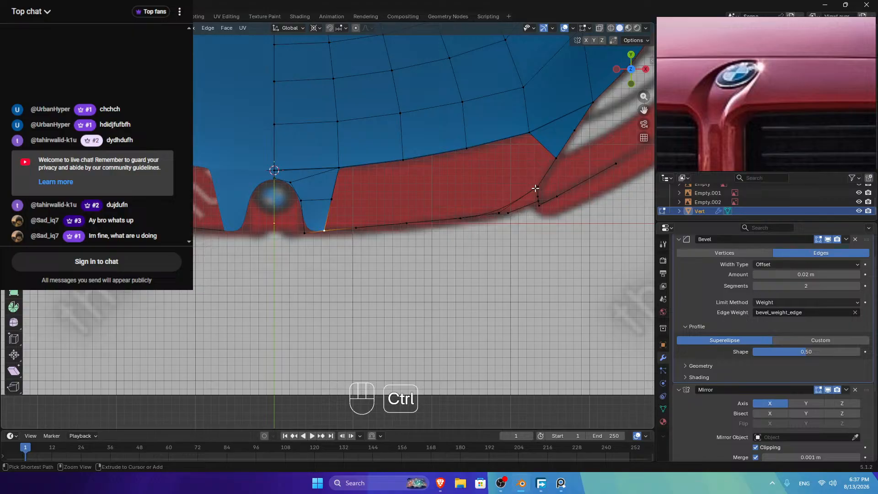
ctrl+click(498, 212)
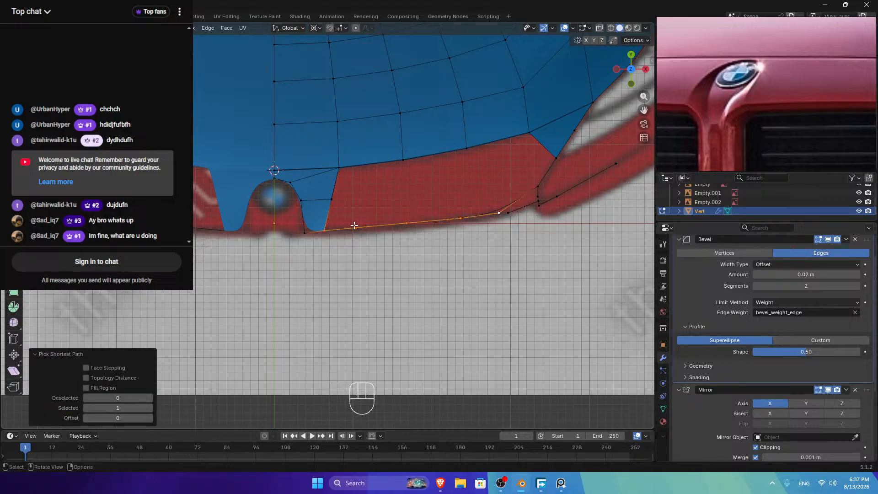
key(g)
key(g)
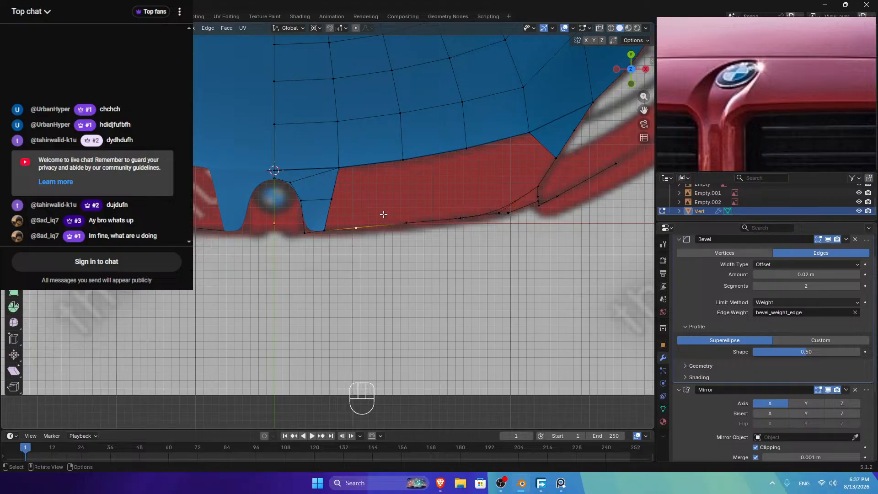
click(345, 212)
key(a)
key(m)
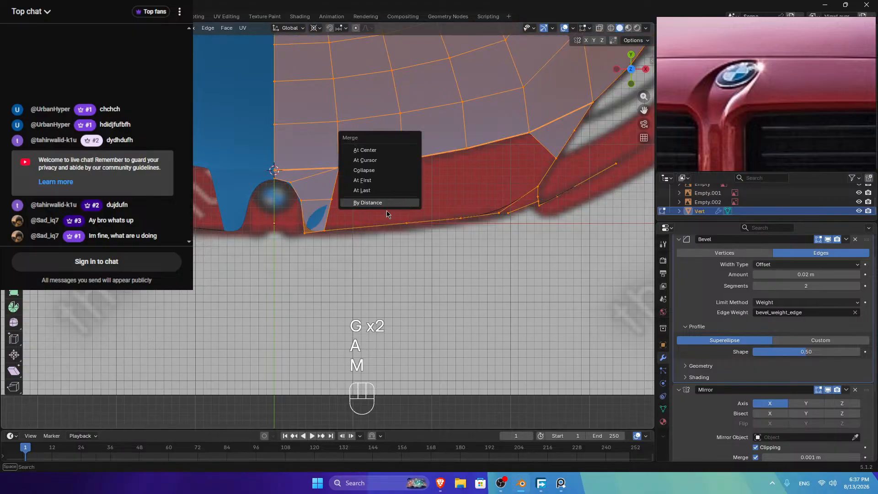
click(405, 199)
Step: Evenly space the points along the lower front edge with LoopTools Space
ctrl+click(504, 214)
right_click(504, 214)
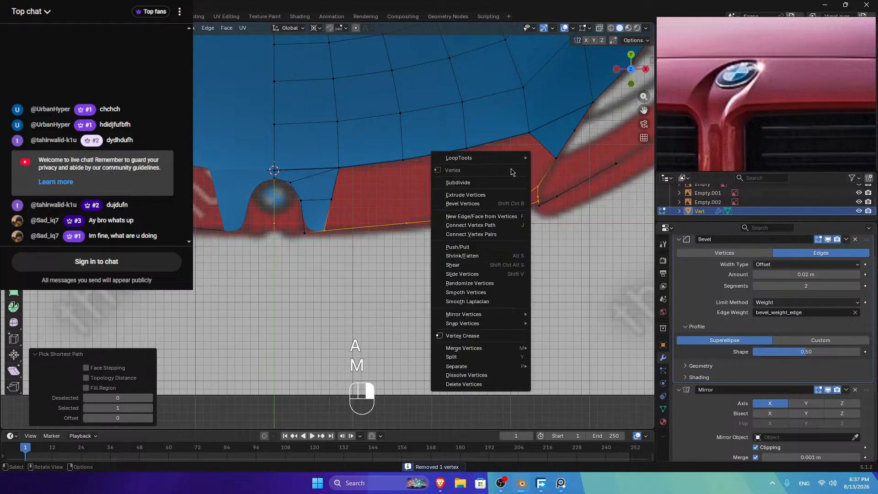
ctrl+click(328, 229)
right_click(493, 167)
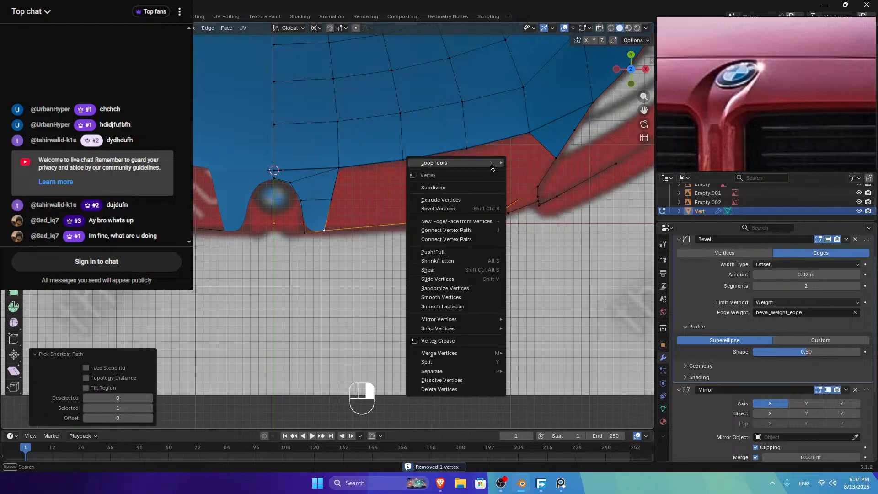
mouse_move(493, 167)
click(525, 226)
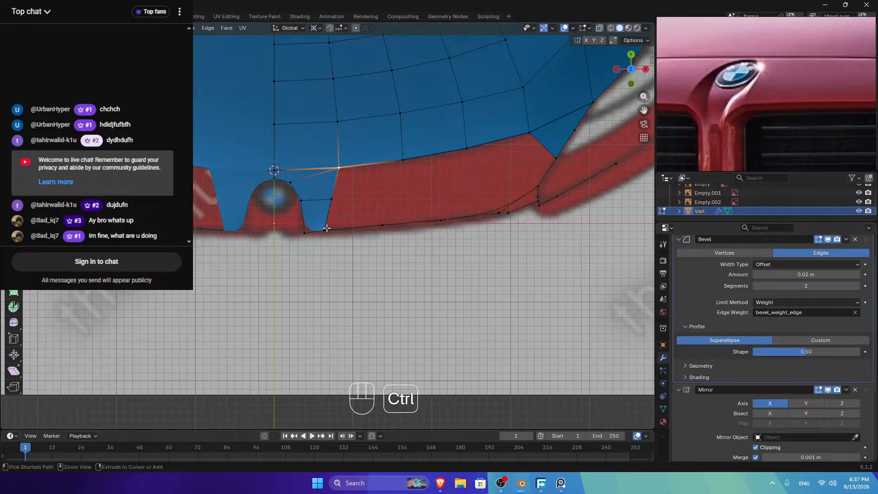
Step: Select the edge path running along the hood's upper loop
ctrl+click(341, 165)
ctrl+click(498, 212)
ctrl+click(551, 159)
ctrl+click(530, 139)
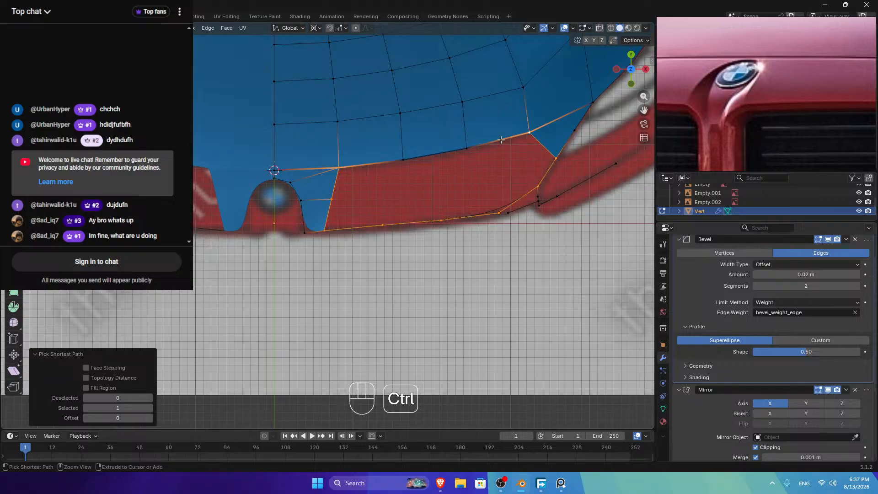
ctrl+click(473, 142)
ctrl+click(394, 160)
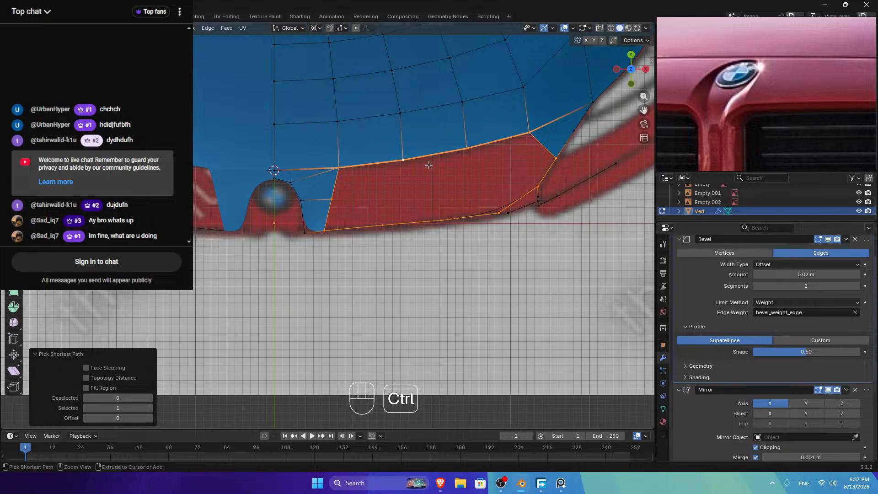
key(ctrl+f)
click(404, 172)
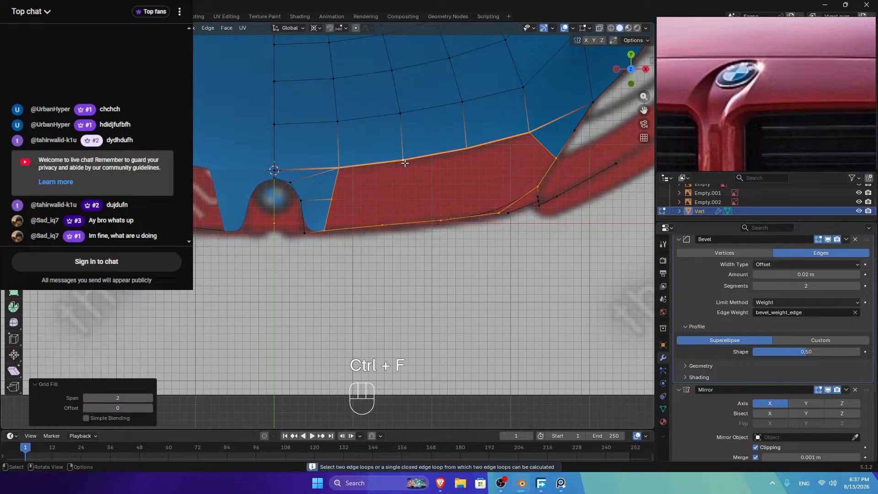
click(150, 397)
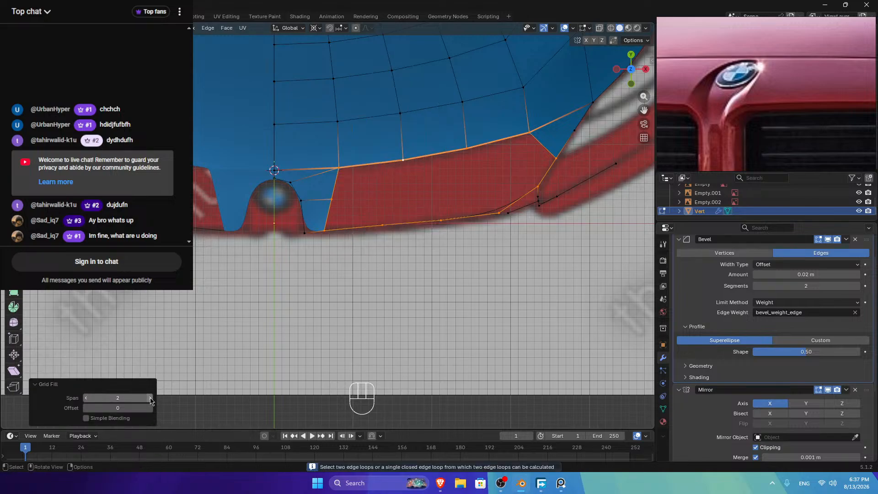
click(150, 398)
ctrl+scroll(150, 398, down, 1)
click(146, 406)
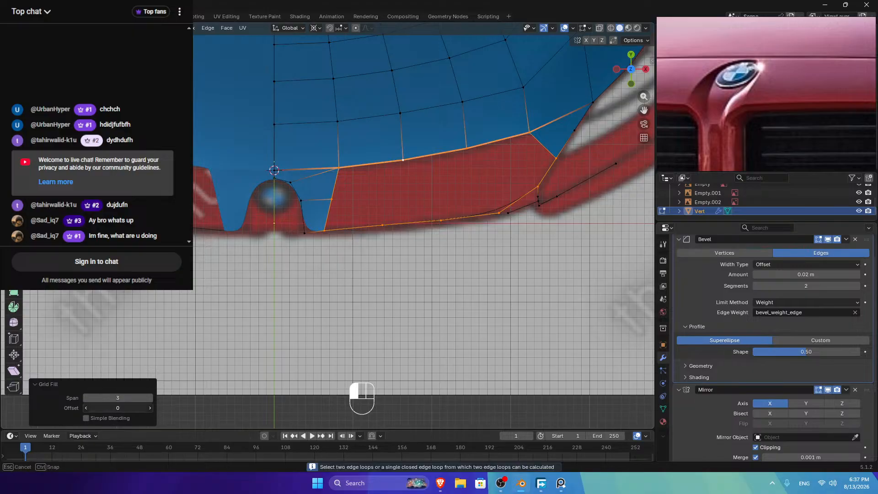
click(44, 412)
click(151, 409)
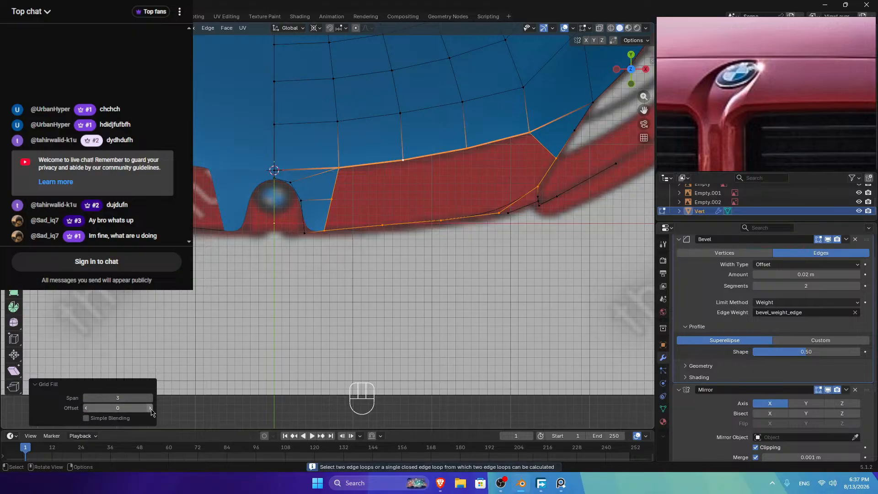
click(151, 409)
click(150, 409)
drag(151, 410, 161, 410)
click(553, 160)
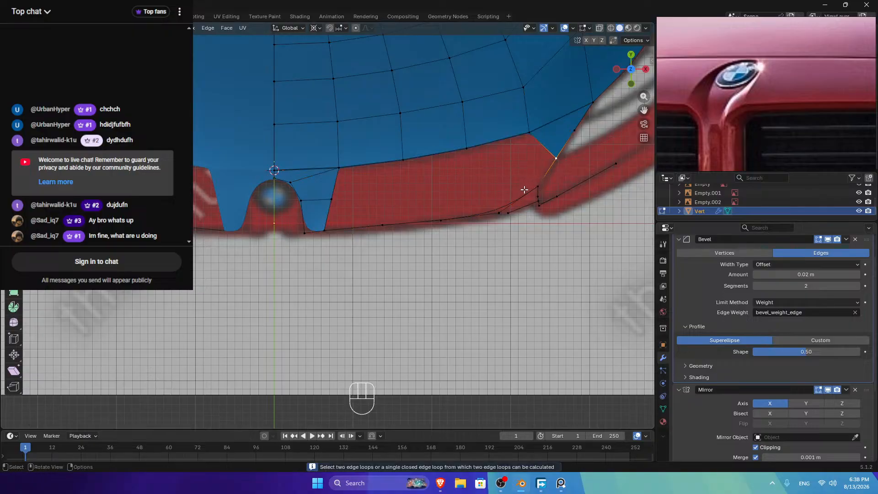
ctrl+click(528, 132)
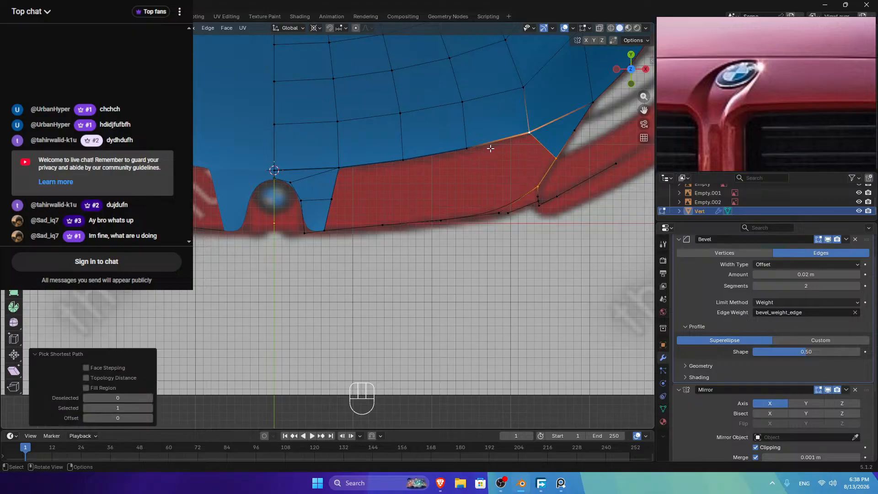
click(555, 159)
ctrl+click(324, 230)
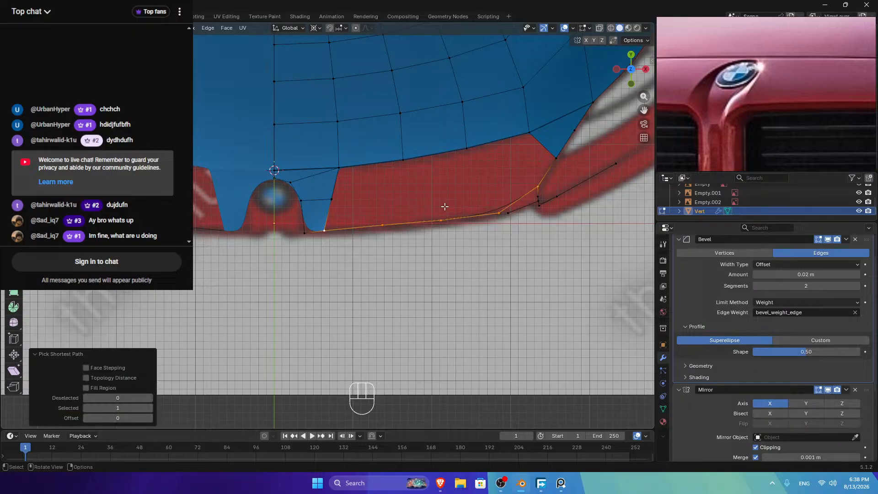
click(336, 170)
ctrl+click(505, 142)
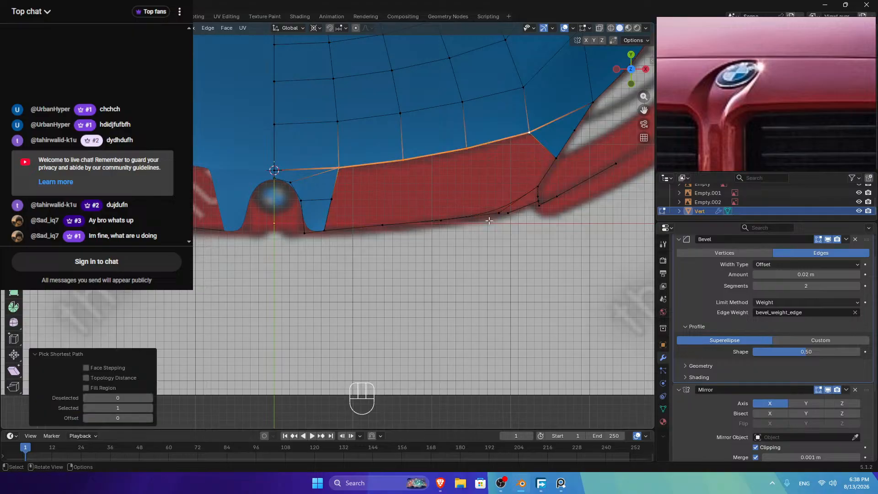
scroll(440, 215, down, 3)
Step: Add a centred vertical loop cut across the hood
middle_drag(440, 215, 365, 165)
scroll(360, 163, up, 3)
key(ctrl+r)
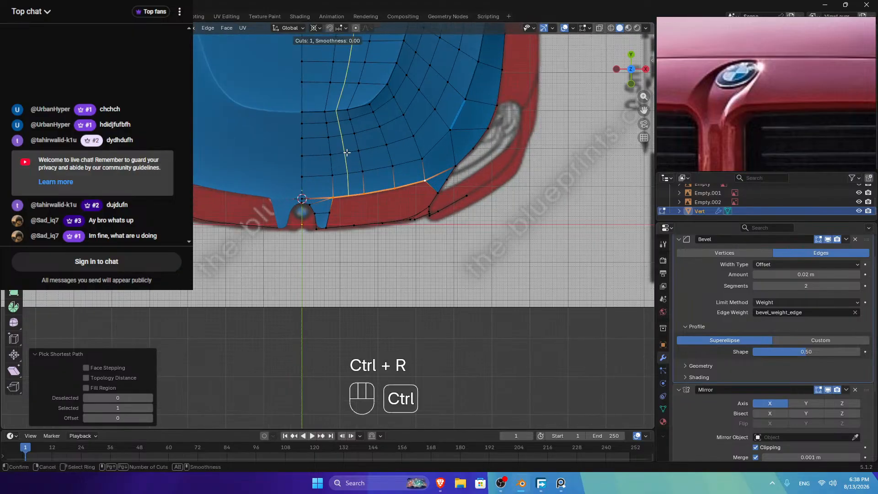
click(347, 152)
right_click(348, 152)
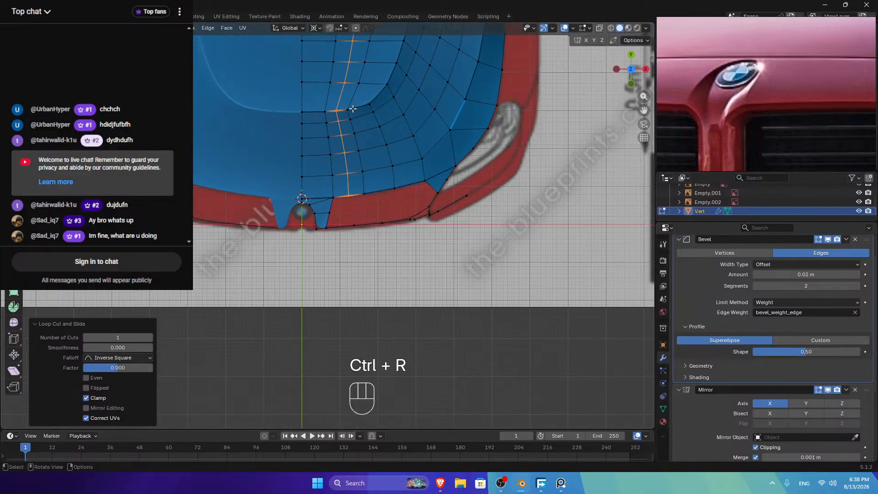
Step: Evenly space the edge paths along and below the window's lower border
click(313, 112)
ctrl+click(361, 106)
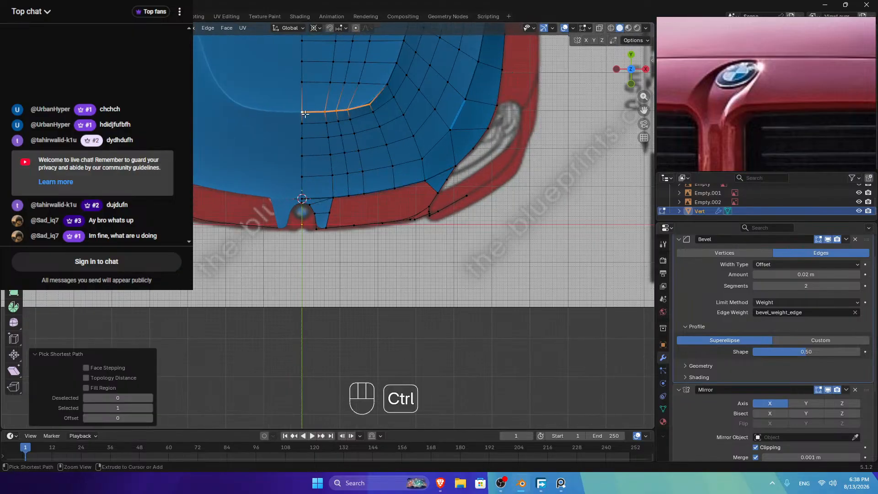
click(327, 199)
ctrl+click(418, 181)
right_click(418, 182)
mouse_move(458, 133)
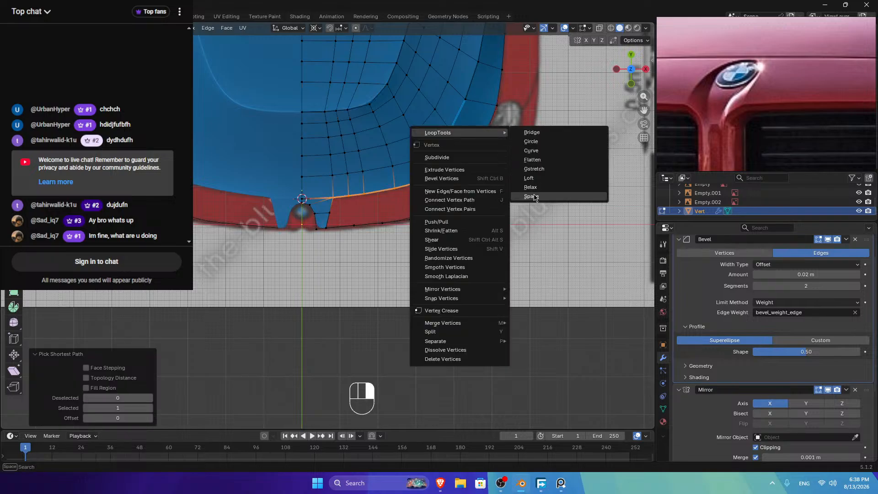
click(531, 197)
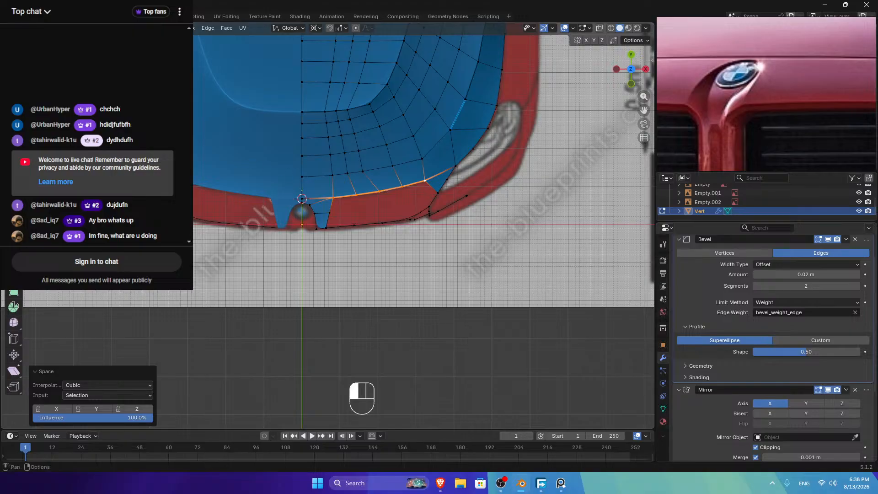
Step: Evenly space four horizontal edge rows below the window with LoopTools Space
click(95, 28)
click(320, 175)
ctrl+click(413, 160)
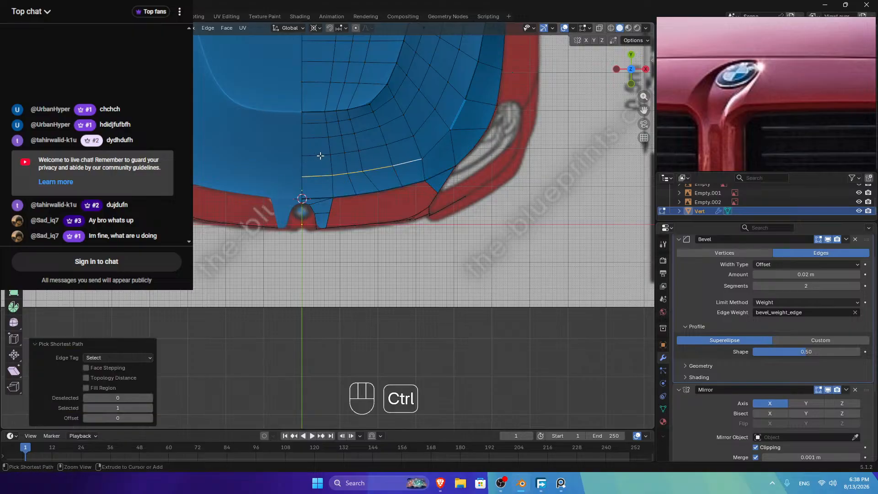
shift+click(313, 156)
ctrl+click(398, 140)
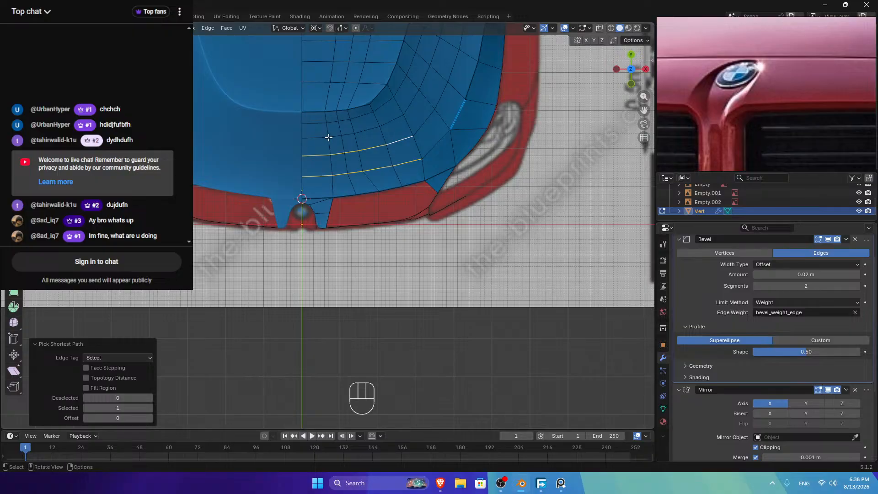
shift+click(312, 138)
ctrl+click(392, 121)
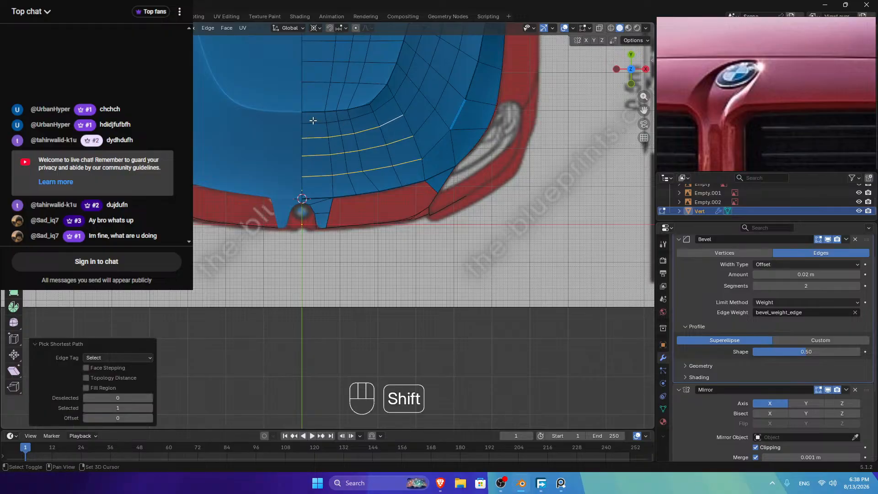
shift+click(314, 123)
ctrl+click(382, 107)
right_click(413, 92)
mouse_move(413, 92)
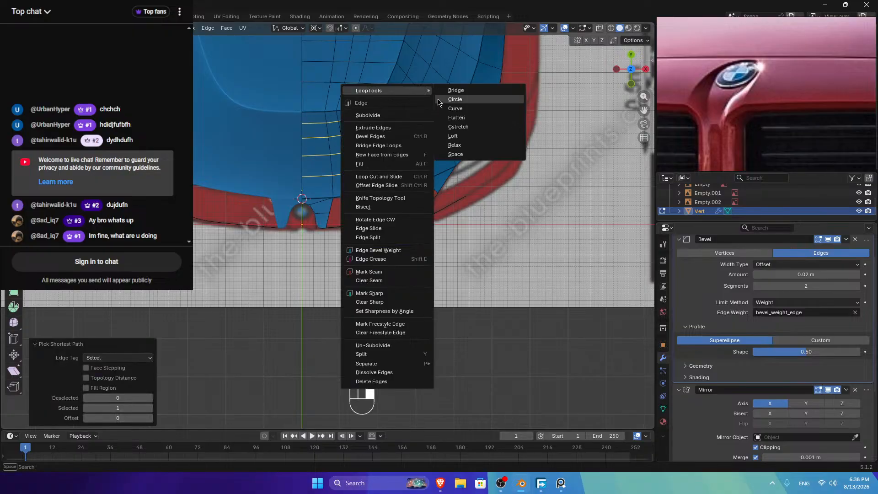
click(476, 153)
Step: Save the project as m2.blend
key(ctrl+s)
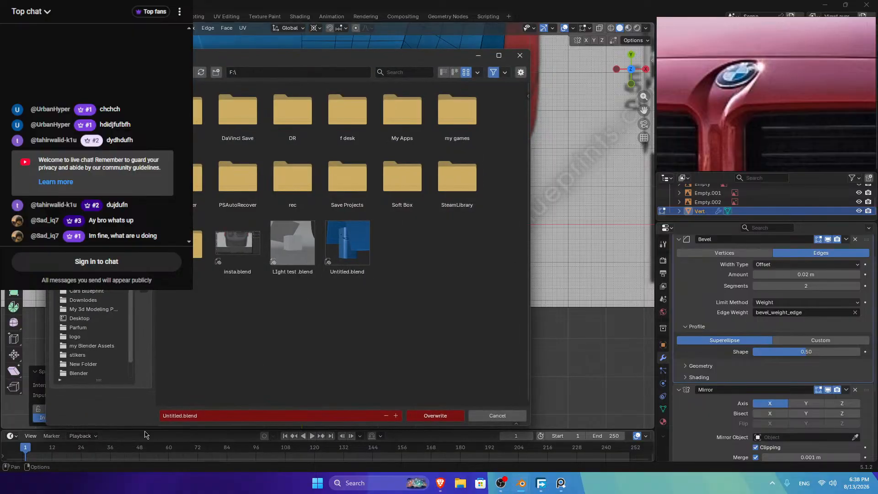
text(m2)
key(Return)
click(436, 415)
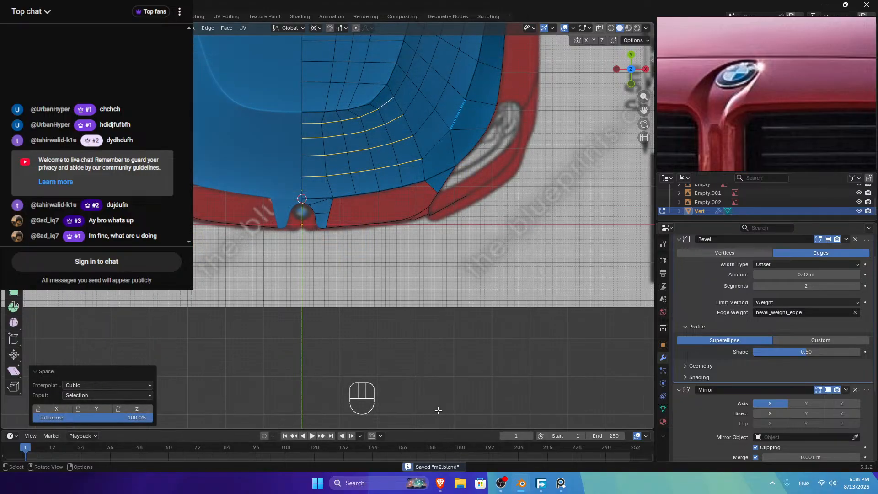
Step: Evenly space the edge row nearest the window
drag(644, 110, 639, 212)
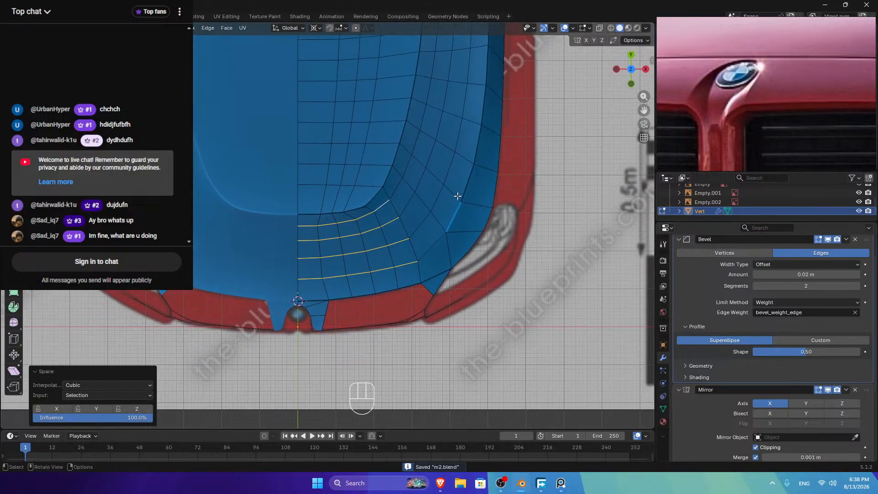
click(309, 215)
ctrl+click(373, 197)
right_click(452, 153)
mouse_move(484, 152)
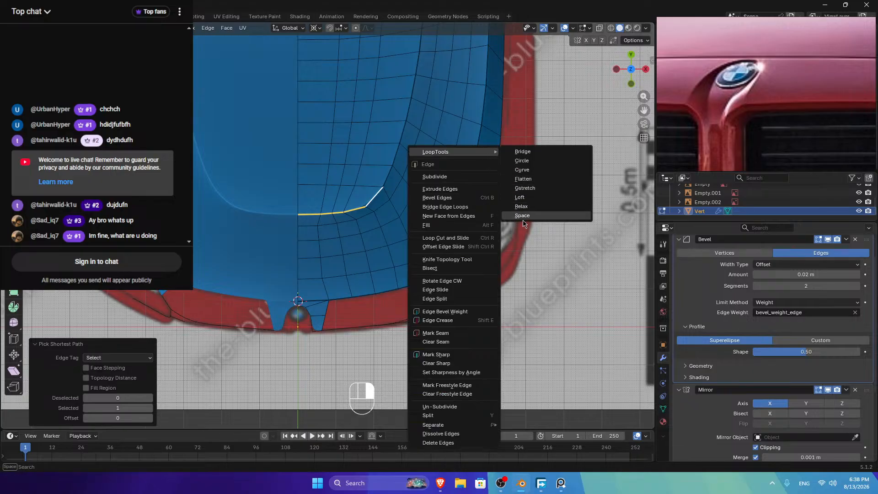
click(523, 219)
Step: Evenly space the full stack of horizontal edge rows up to the top of the hood
click(370, 189)
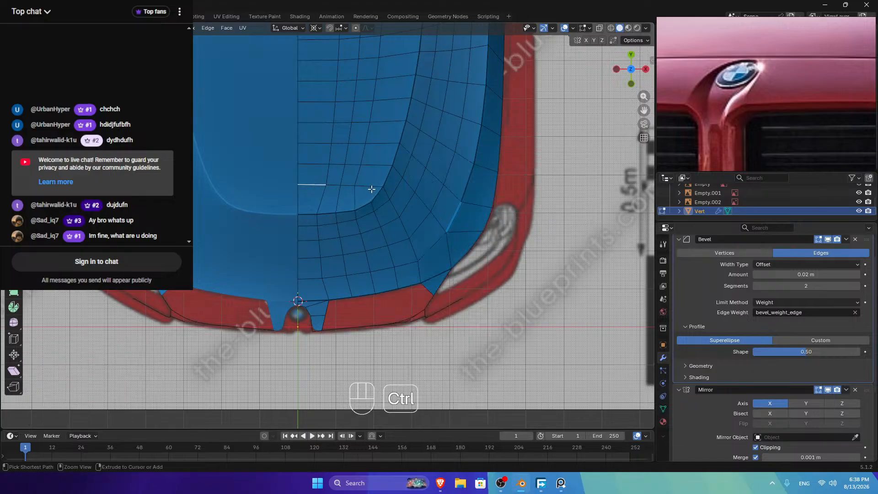
ctrl+click(308, 168)
shift+click(382, 164)
ctrl+click(320, 185)
ctrl+click(308, 144)
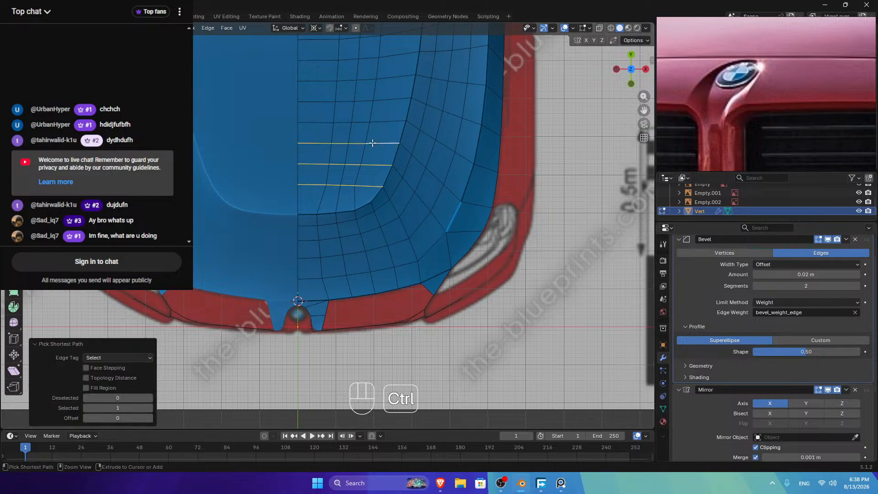
ctrl+click(378, 121)
scroll(397, 104, up, 2)
scroll(397, 103, down, 4)
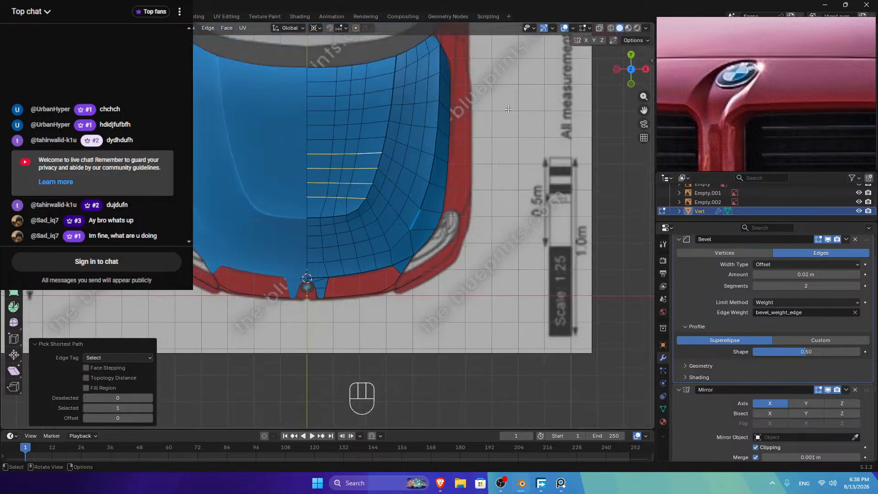
ctrl+click(371, 137)
ctrl+click(337, 122)
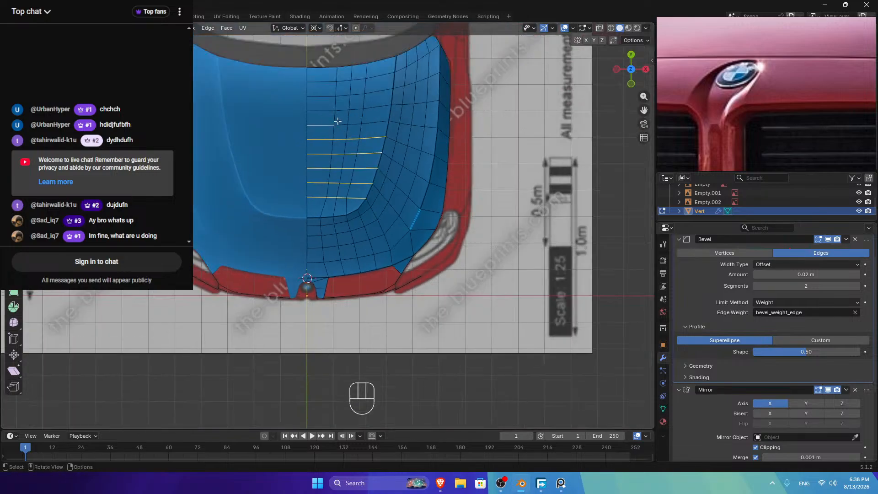
ctrl+click(372, 108)
ctrl+click(318, 87)
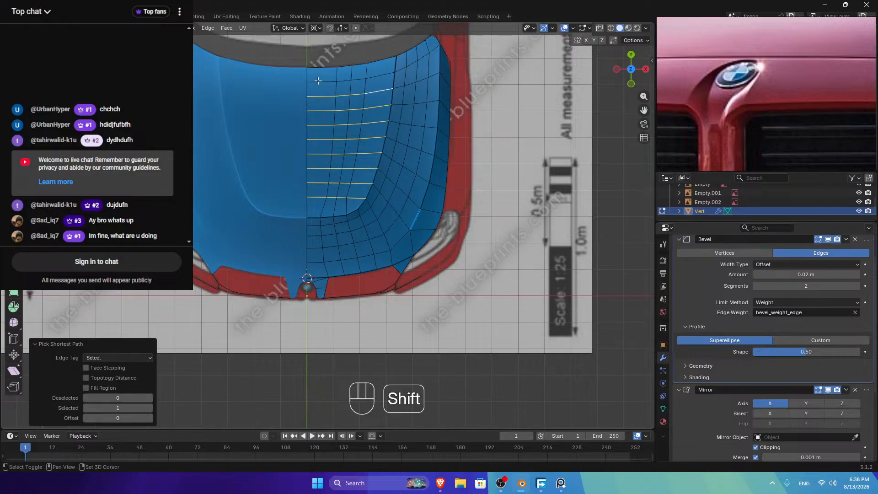
ctrl+click(389, 60)
right_click(390, 59)
mouse_move(466, 61)
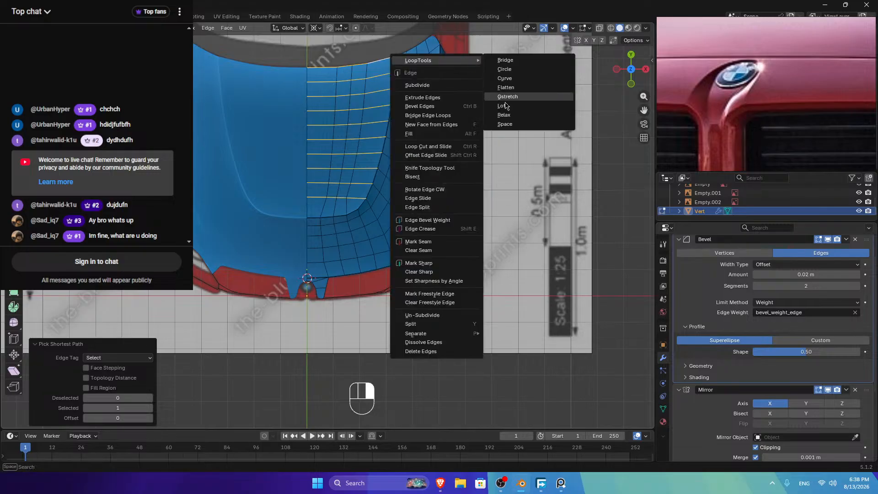
click(511, 126)
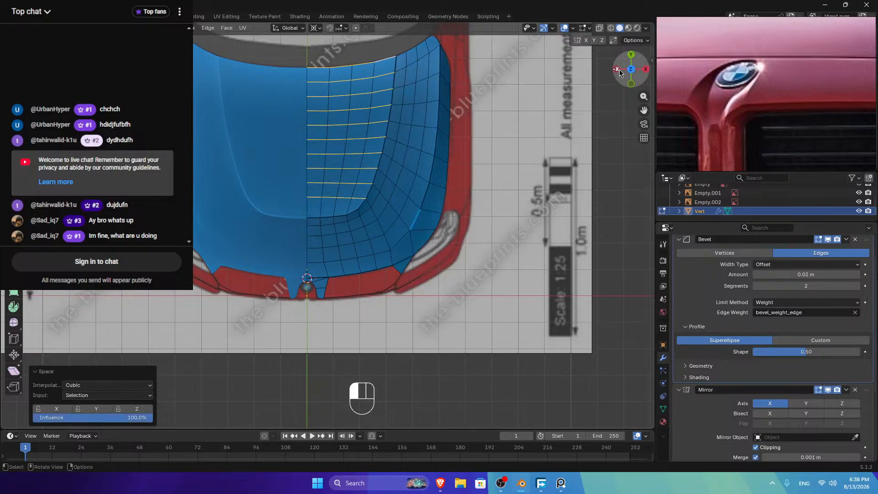
Step: Return to a zoomed-in top-down view of the hood
drag(618, 70, 555, 141)
click(631, 65)
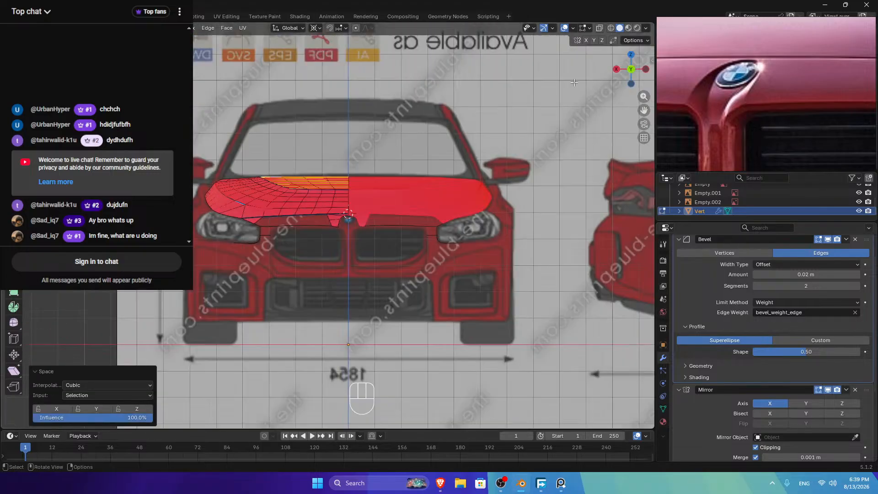
click(631, 54)
scroll(616, 148, up, 5)
Step: Select the closed vertex loop bordering the open lower-front corner
drag(644, 96, 644, 119)
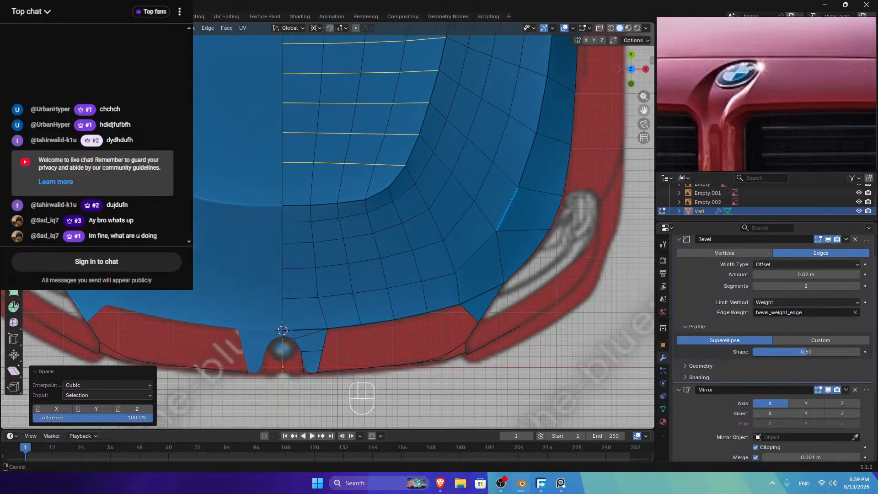
shift+middle_drag(616, 148, 558, 45)
click(76, 28)
click(270, 226)
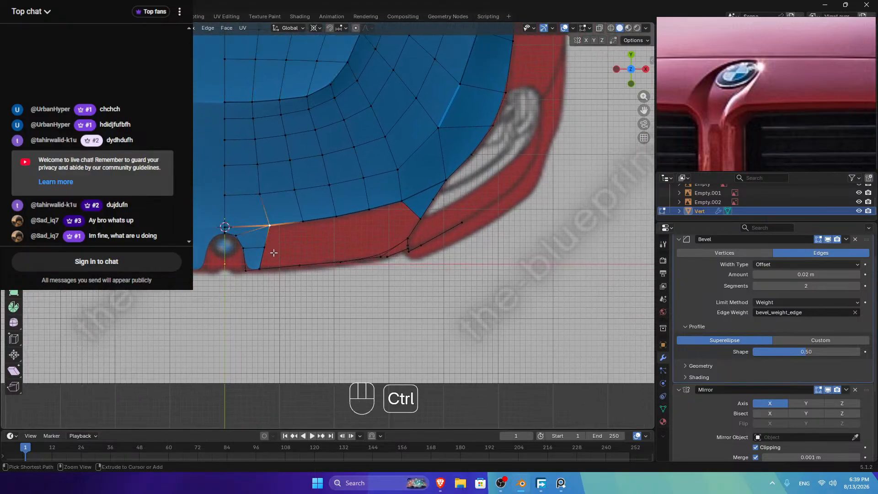
ctrl+click(265, 265)
ctrl+click(402, 240)
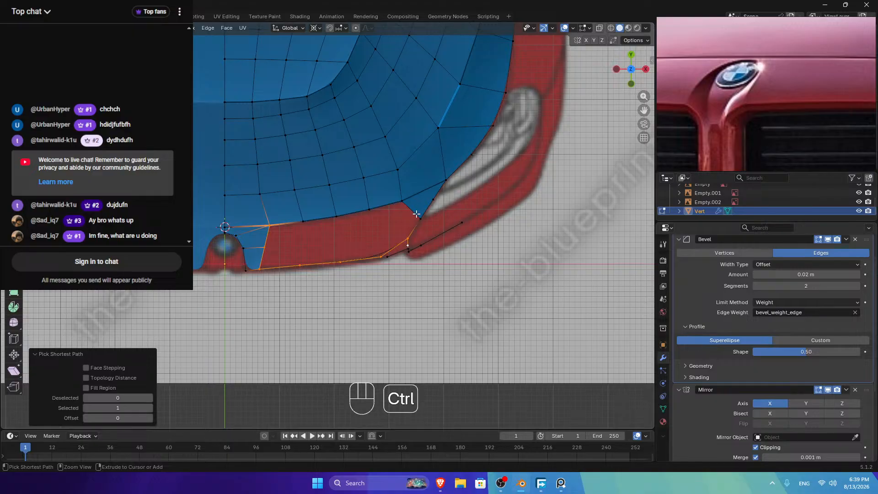
shift+click(411, 247)
ctrl+click(403, 203)
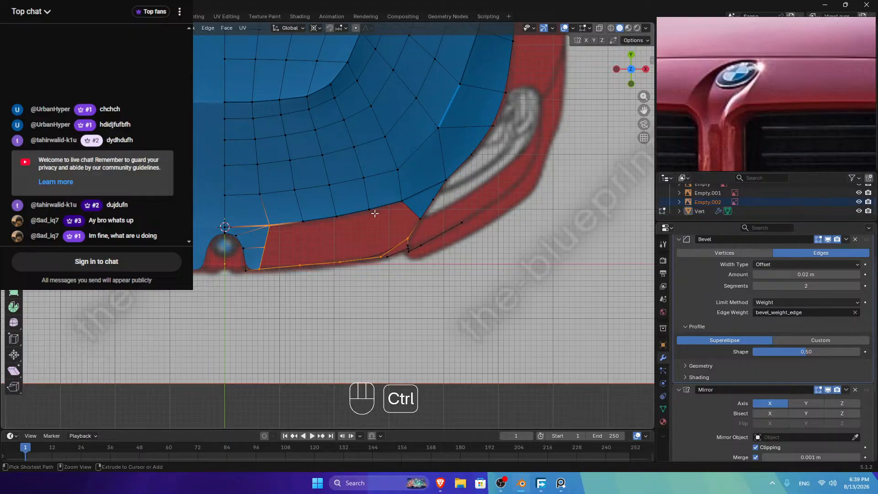
shift+click(402, 204)
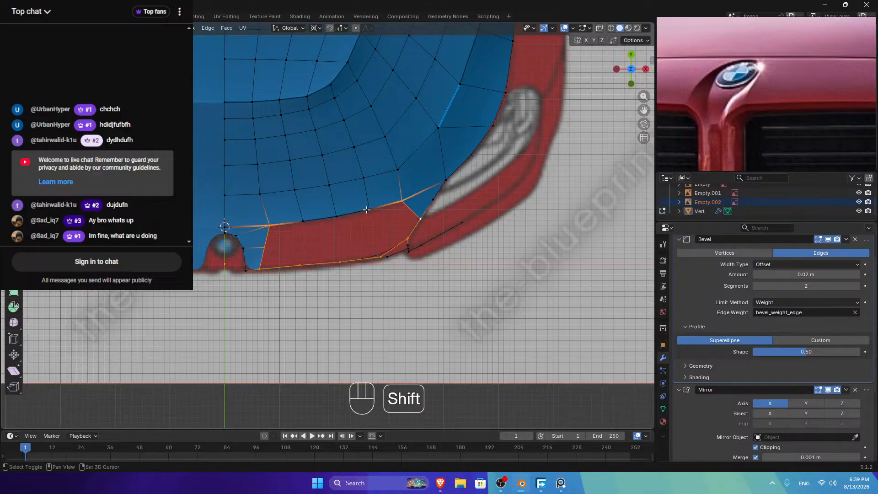
ctrl+click(304, 221)
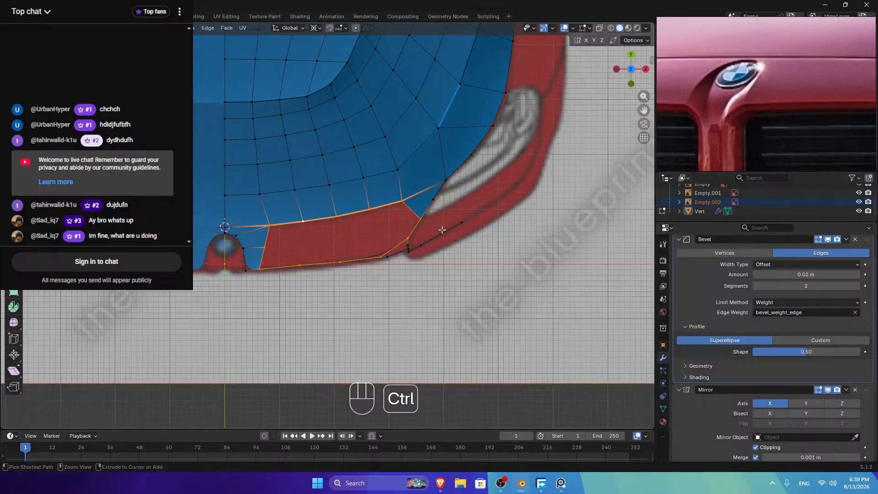
Step: Grid Fill the corner loop with span 2 and offset 1, then inspect it
key(ctrl+f)
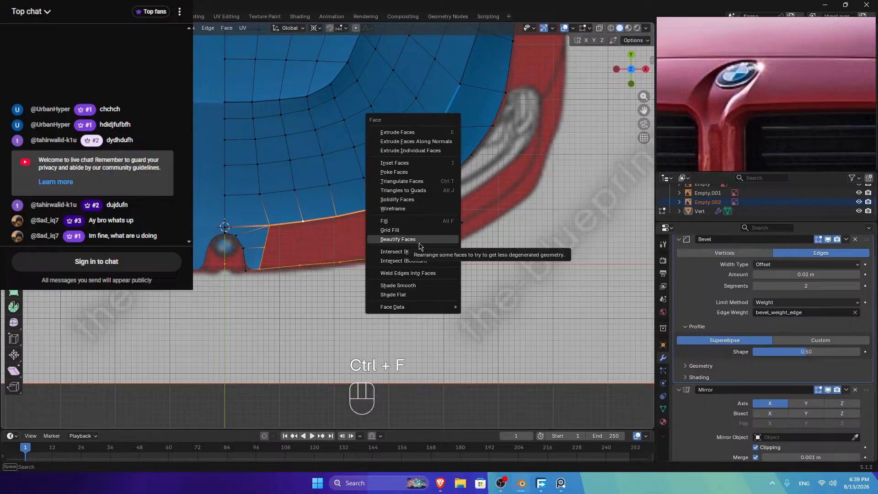
click(392, 230)
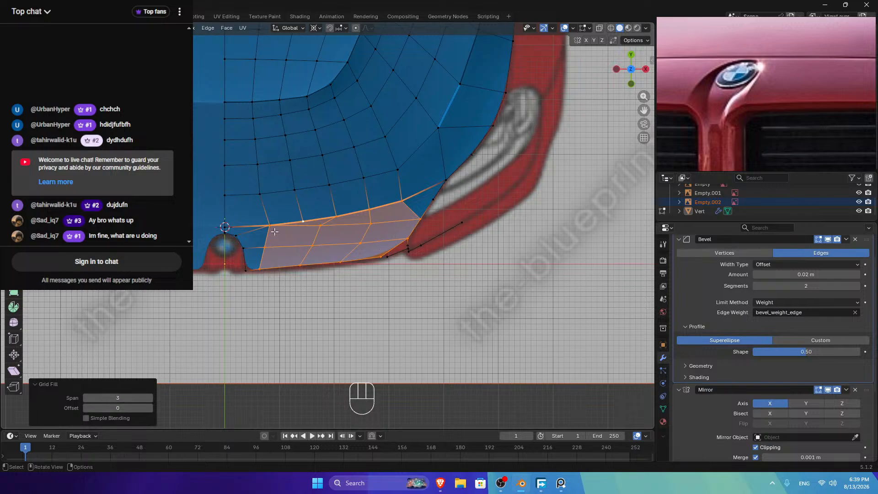
click(85, 398)
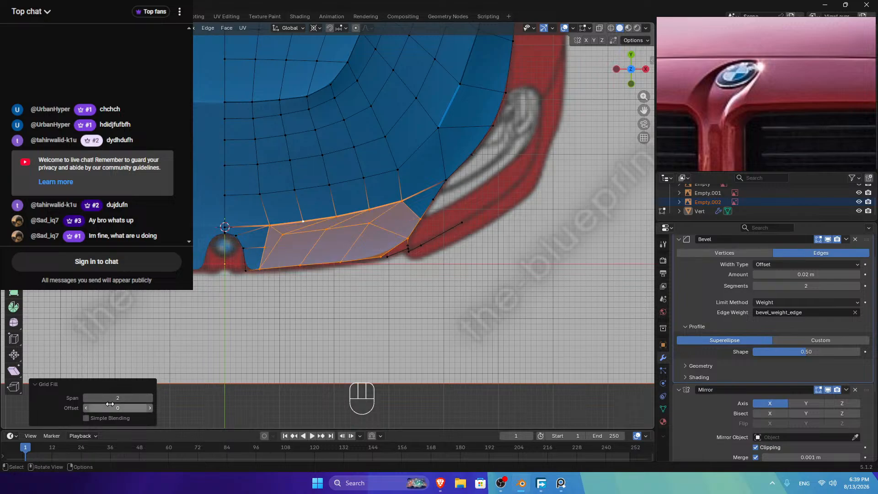
click(150, 408)
click(151, 408)
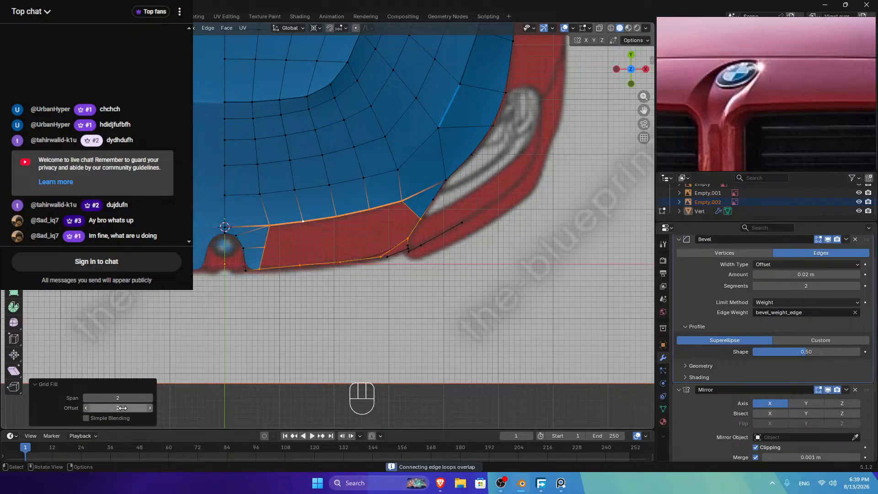
click(87, 408)
key(Tab)
drag(623, 75, 540, 161)
key(Tab)
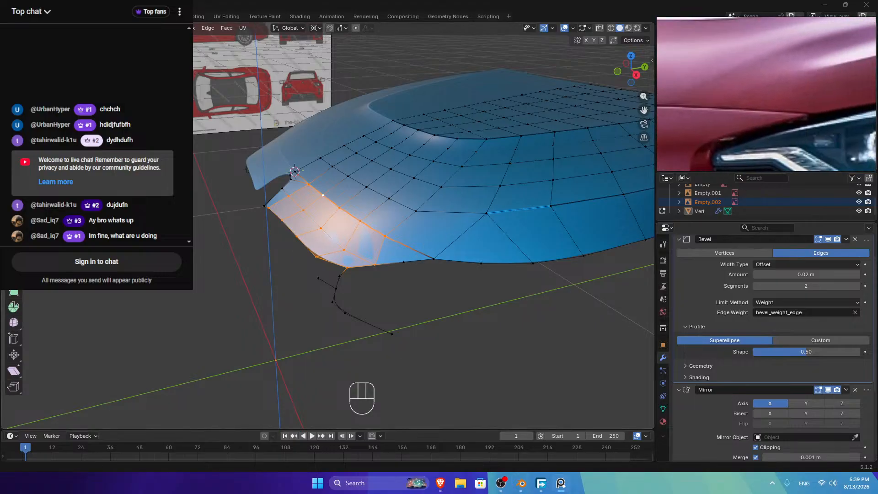
Step: Select an edge chain across the filled corner in edge mode
click(86, 28)
click(413, 249)
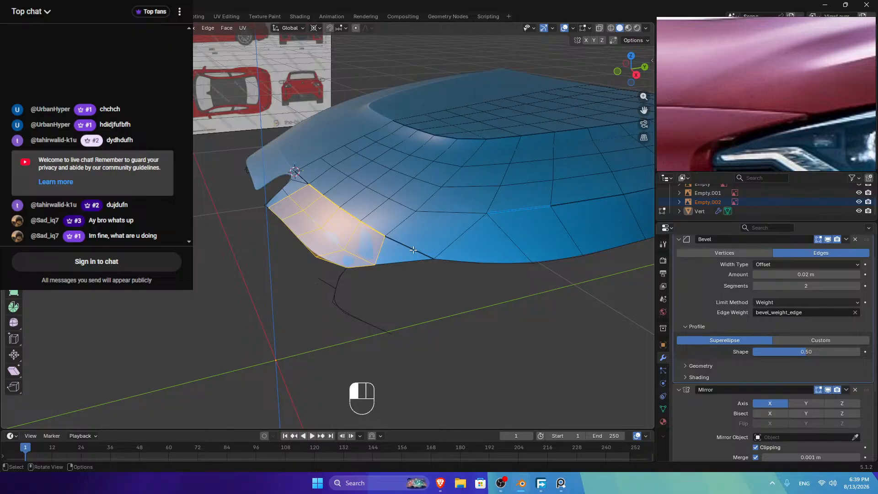
ctrl+click(301, 176)
key(Tab)
key(Tab)
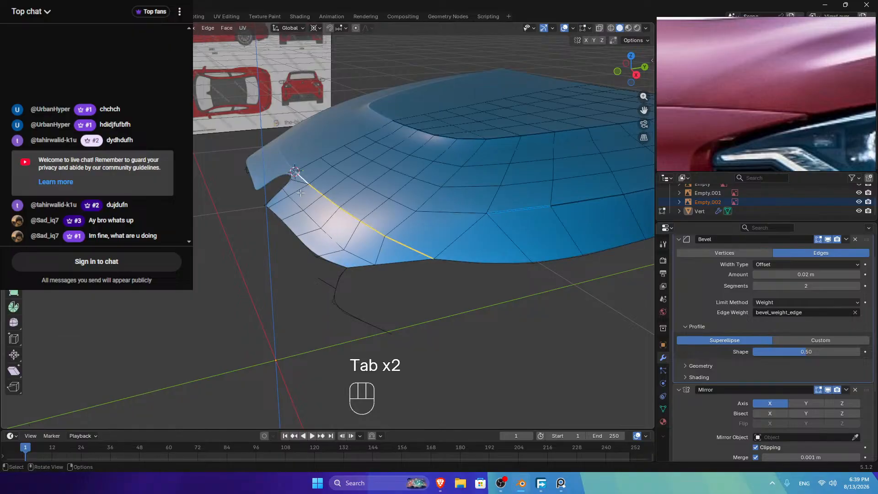
Step: Evenly space the five short edge rows in the filled corner with LoopTools Space
click(300, 188)
ctrl+click(277, 202)
shift+click(312, 203)
ctrl+click(293, 214)
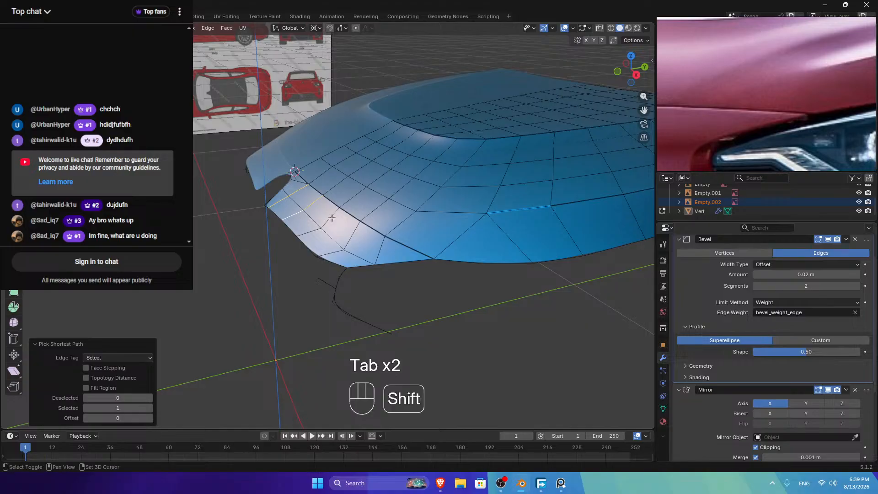
shift+click(330, 217)
ctrl+click(310, 232)
shift+click(365, 229)
ctrl+click(329, 249)
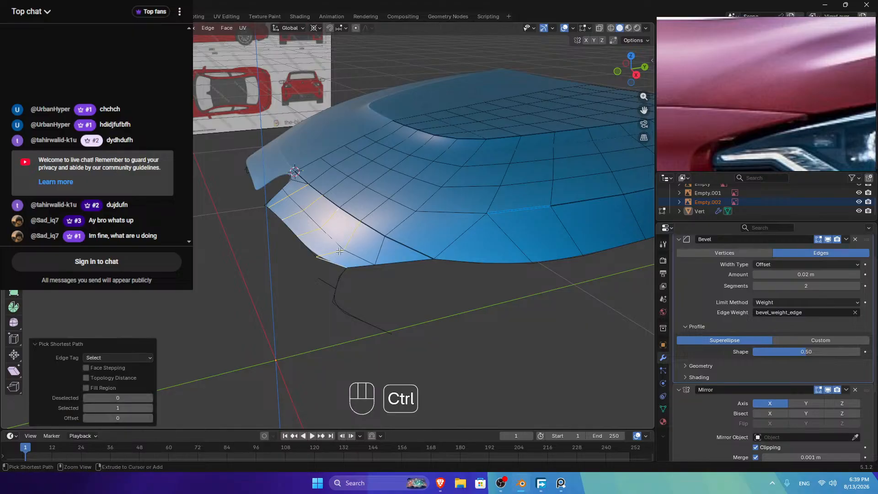
shift+click(376, 247)
right_click(379, 246)
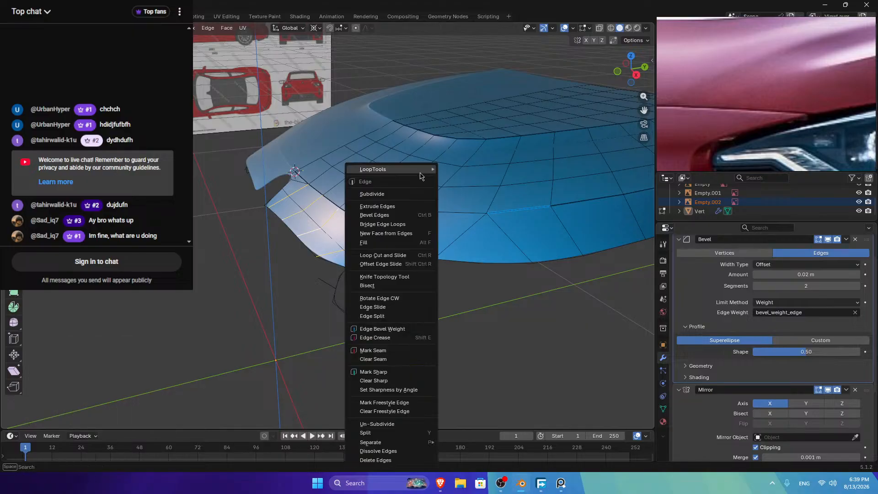
mouse_move(422, 176)
click(466, 224)
Step: Orbit around the finished hood in Object Mode, then resume editing its mesh
key(Tab)
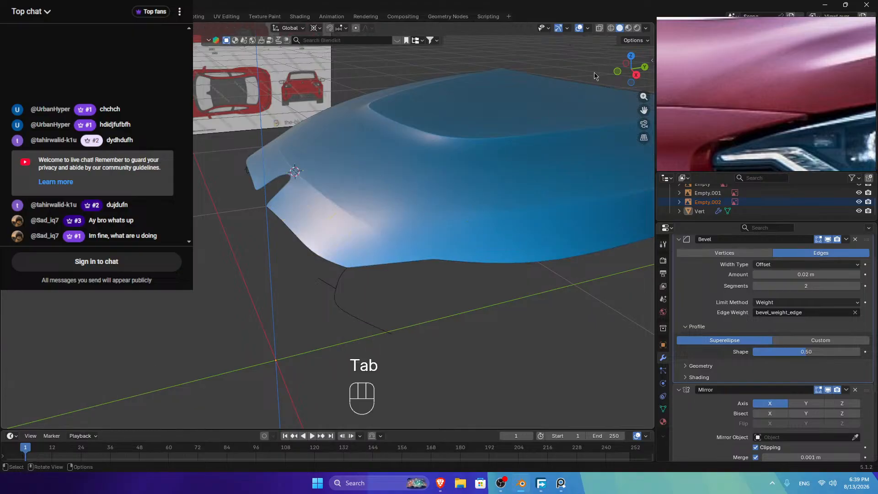
middle_drag(594, 75, 715, 82)
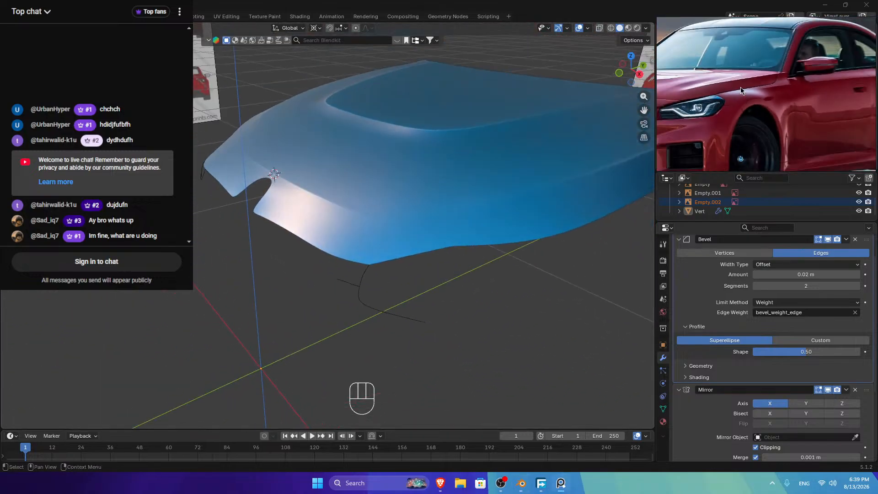
click(492, 185)
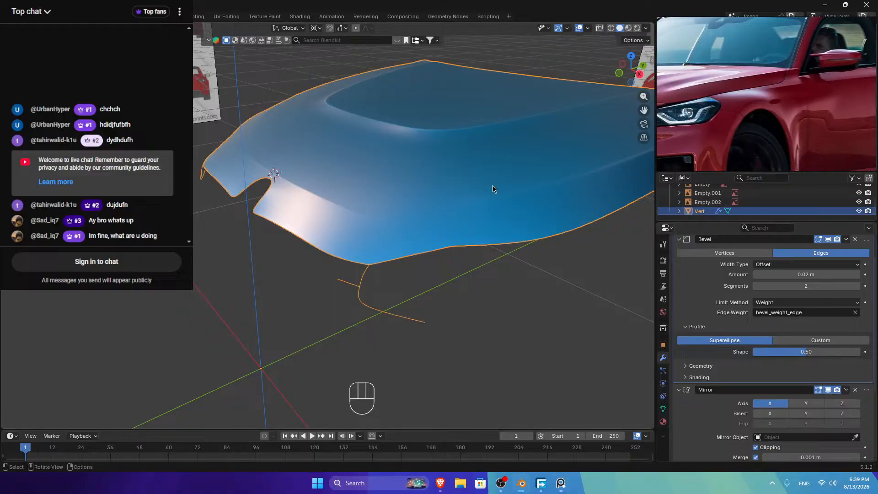
key(Tab)
scroll(491, 185, down, 3)
scroll(495, 151, up, 2)
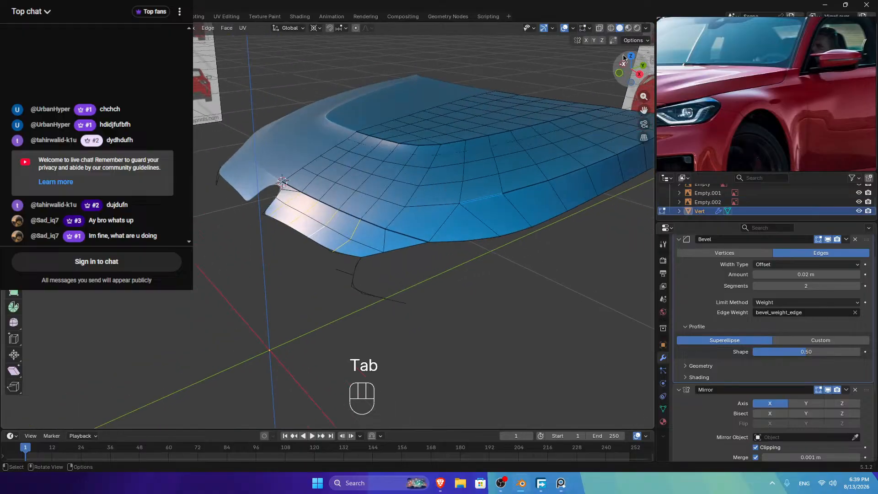
Step: Select a front edge row from a low front view, then bring OBS forward
click(631, 56)
drag(643, 111, 641, 296)
drag(629, 76, 622, 1)
ctrl+click(386, 265)
right_click(492, 191)
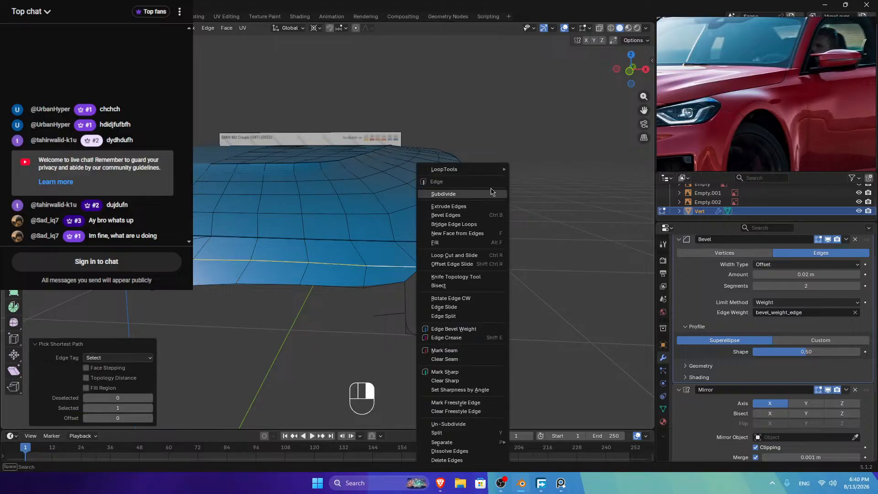
mouse_move(501, 169)
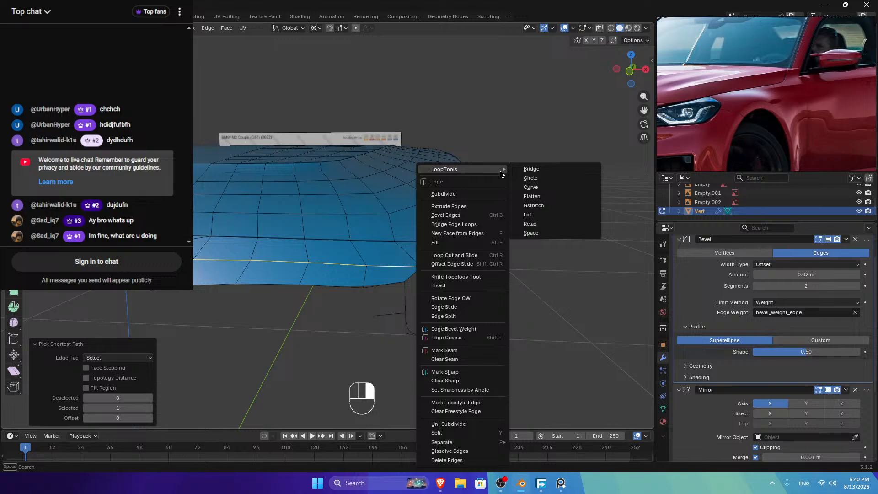
click(501, 482)
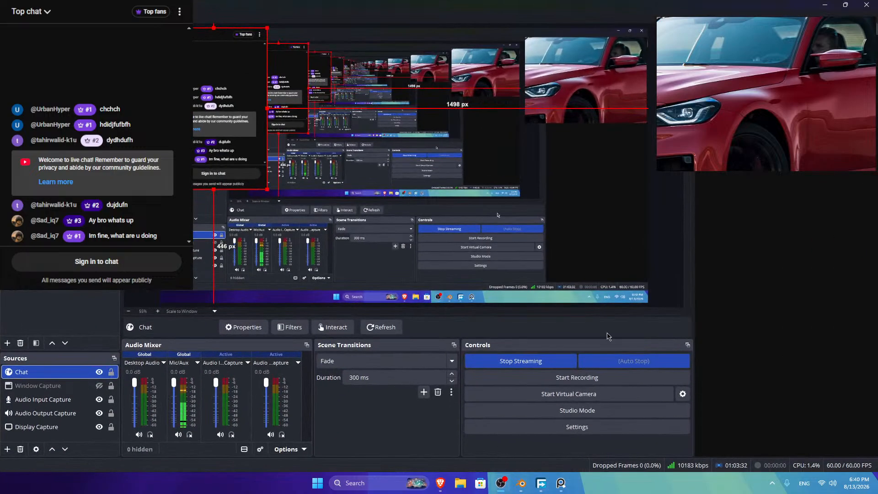